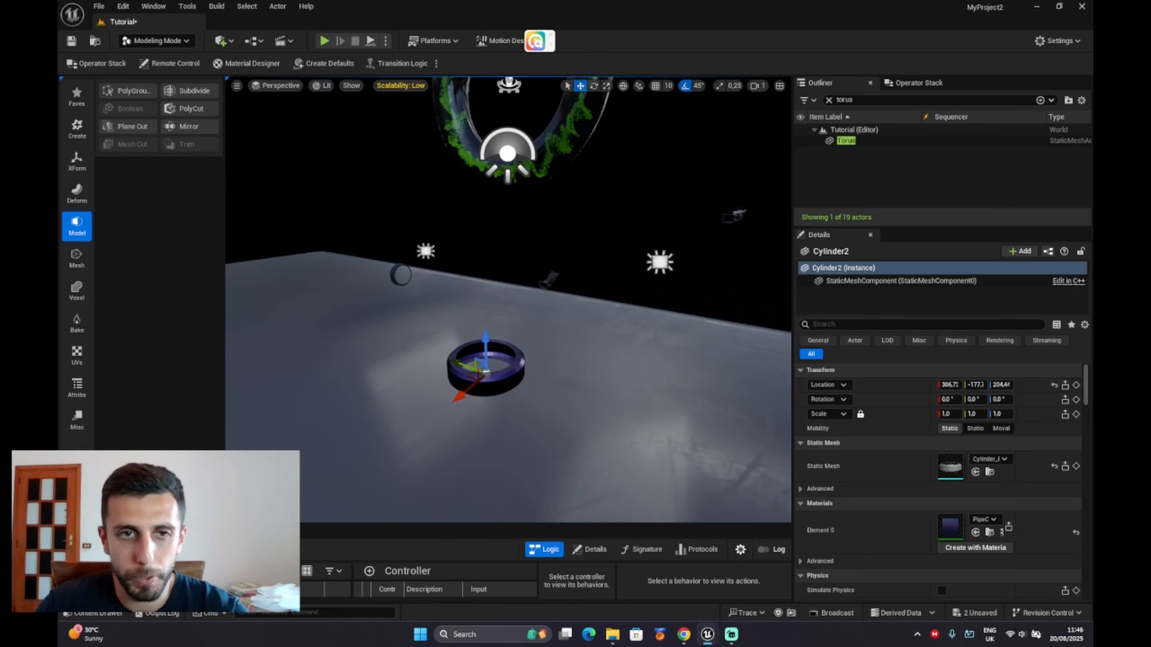
# - Reset the ring's location to the origin and set its Z location to 650
pyautogui.moveTo(458, 362); pyautogui.dragTo(472, 280)
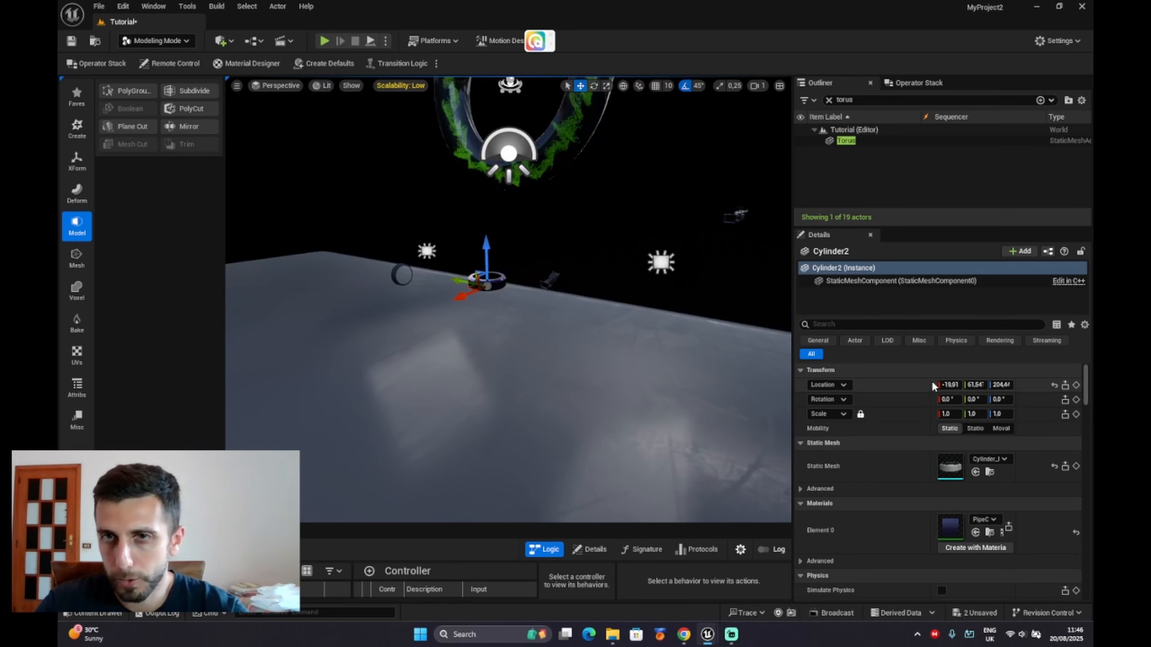
pyautogui.click(1001, 384)
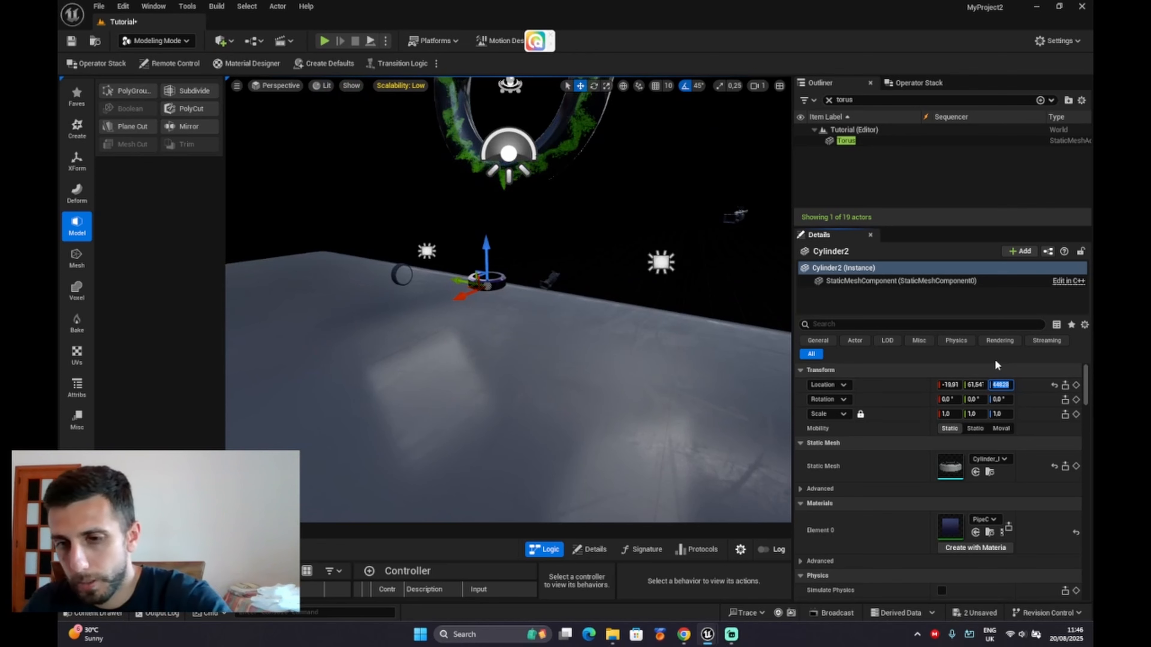
pyautogui.click(1054, 385)
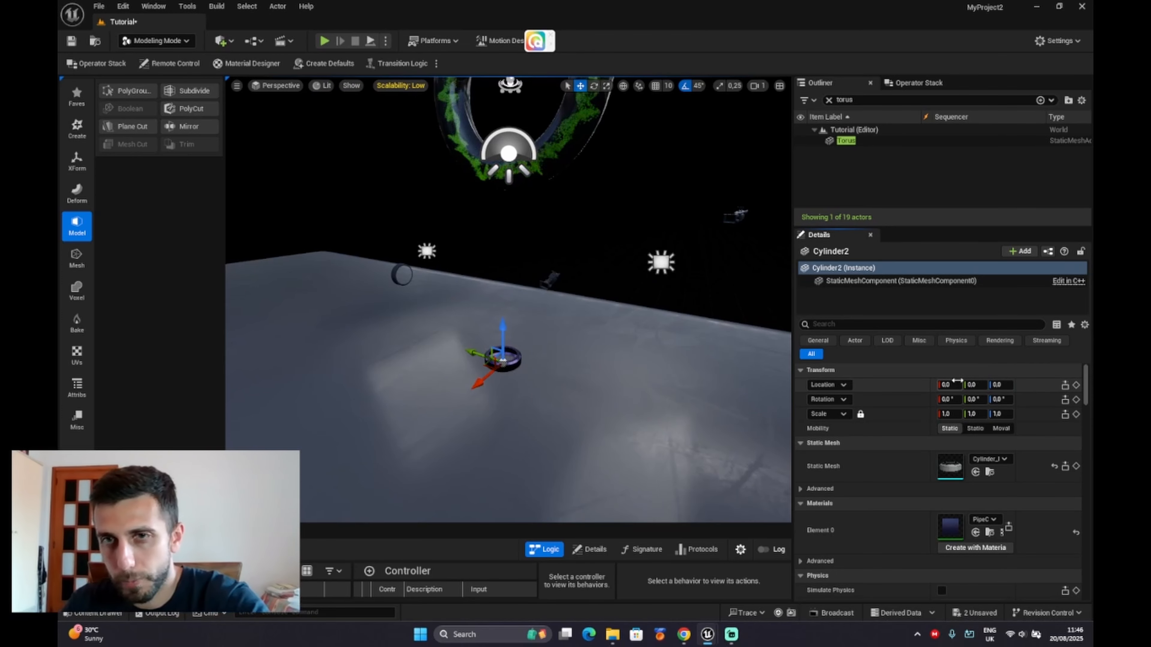
pyautogui.click(1001, 385)
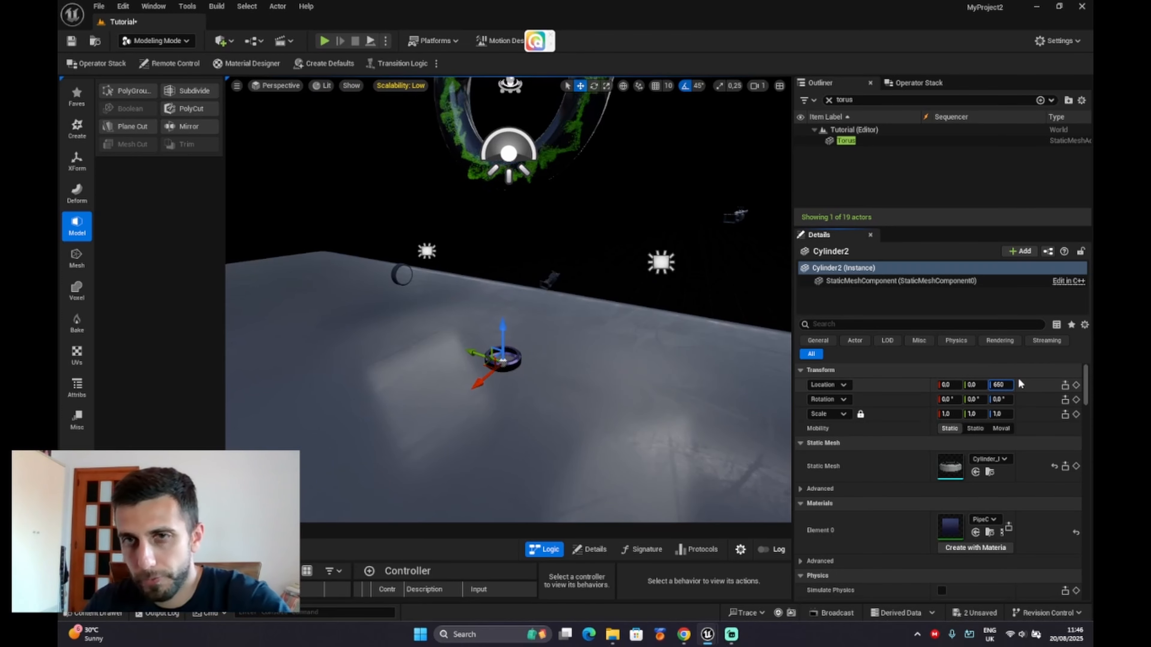
# - Move the ring along X toward the glass torus, to about X -57
pyautogui.moveTo(484, 271); pyautogui.dragTo(644, 203, button='right')
pyautogui.press('a')
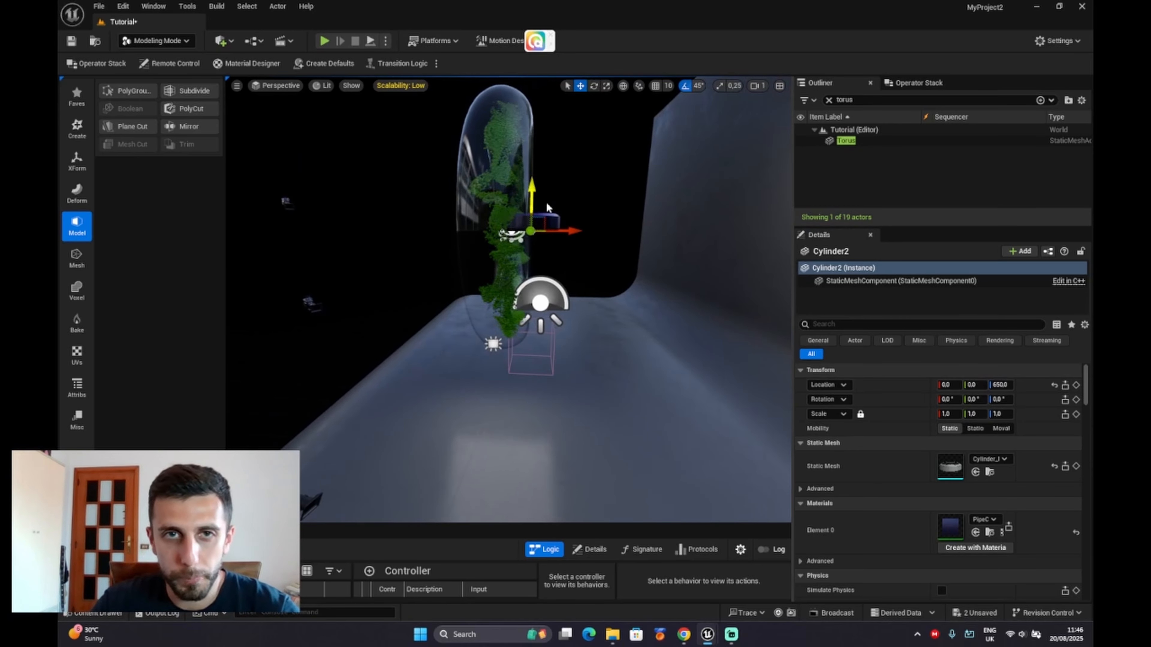
pyautogui.moveTo(513, 206); pyautogui.dragTo(348, 194, button='right')
pyautogui.press('d')
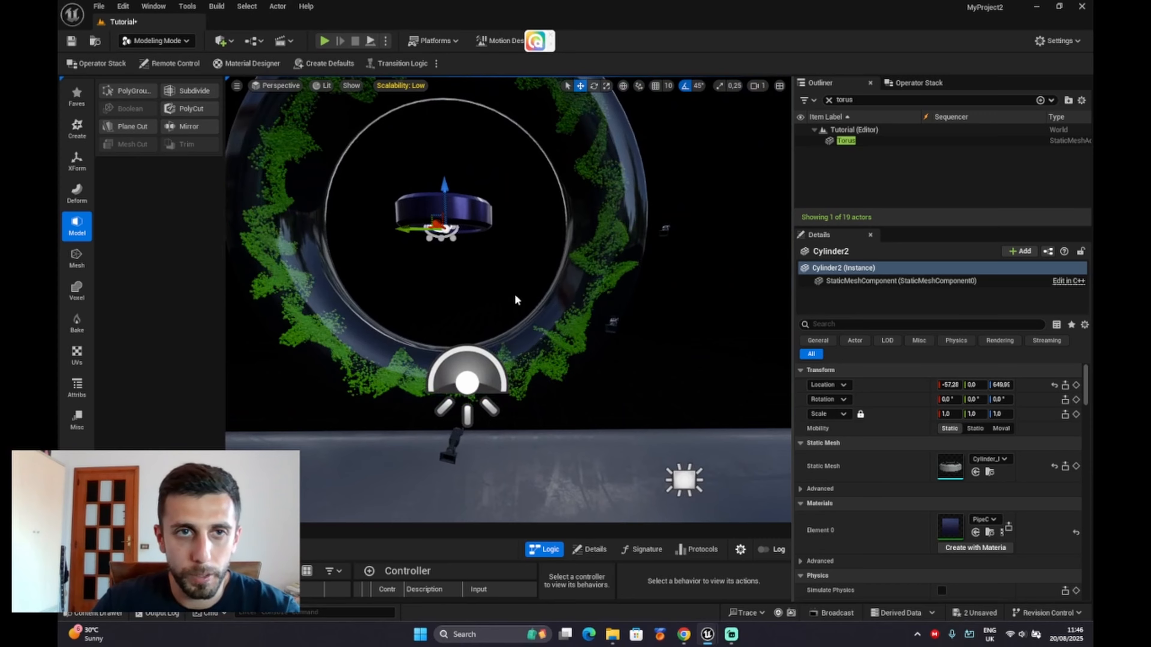
pyautogui.moveTo(481, 265); pyautogui.dragTo(453, 272, button='right')
pyautogui.press('a')
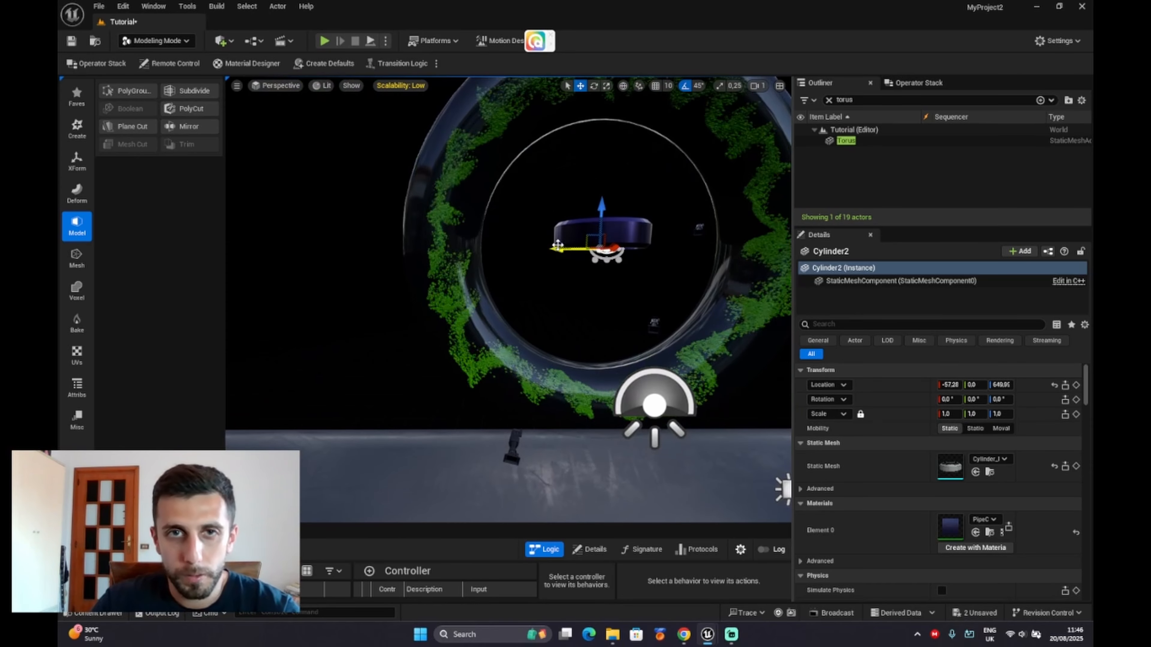
# - Move the ring sideways onto the torus tube, at about X -44 and Y 158
pyautogui.moveTo(564, 250); pyautogui.dragTo(410, 250)
pyautogui.press('a')
pyautogui.moveTo(413, 268); pyautogui.dragTo(516, 306, button='right')
pyautogui.press('e')
pyautogui.press('d')
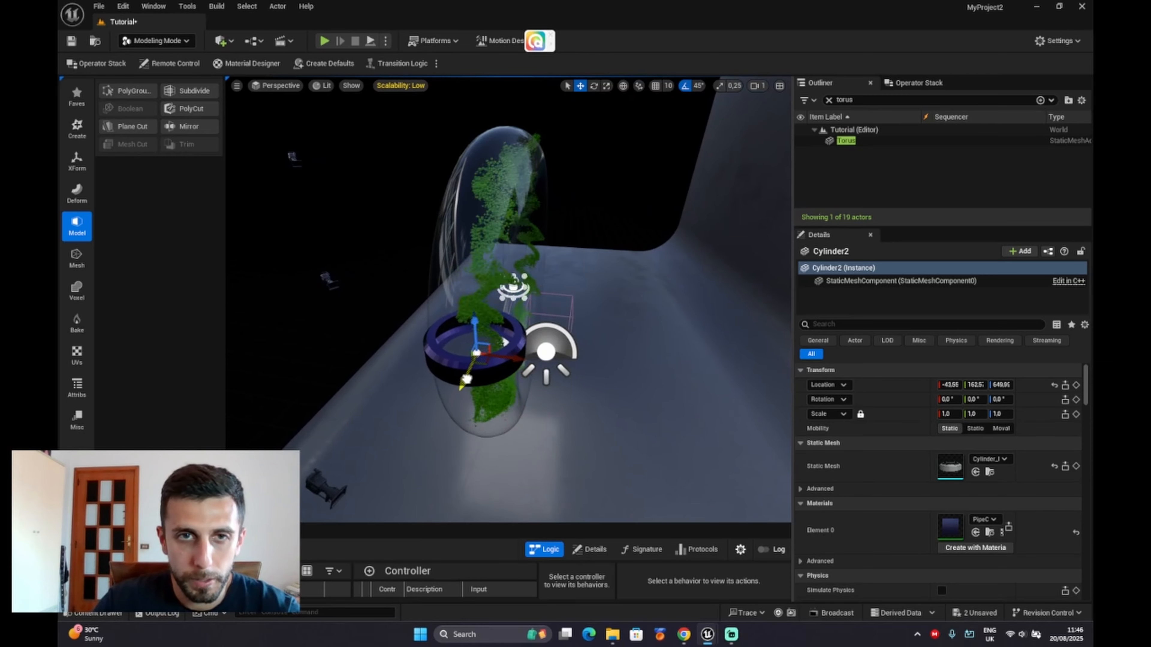
pyautogui.moveTo(458, 372); pyautogui.dragTo(461, 368)
pyautogui.press('d')
pyautogui.moveTo(461, 368); pyautogui.dragTo(306, 342, button='right')
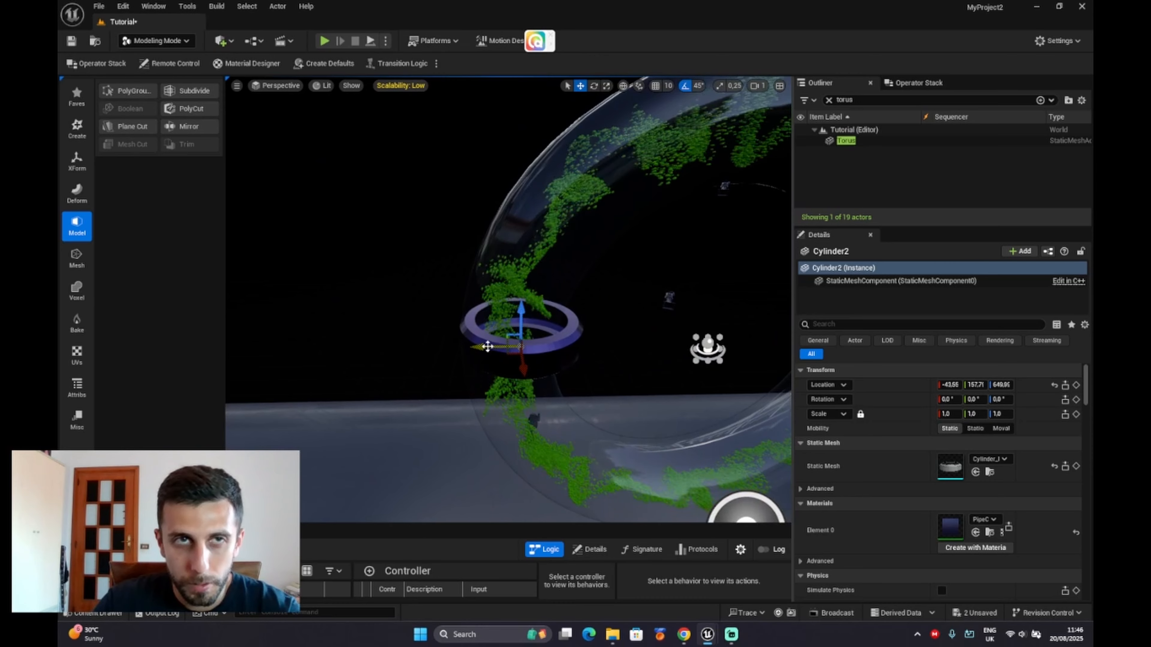
# - Switch the viewport to Unlit shading
pyautogui.click(157, 41)
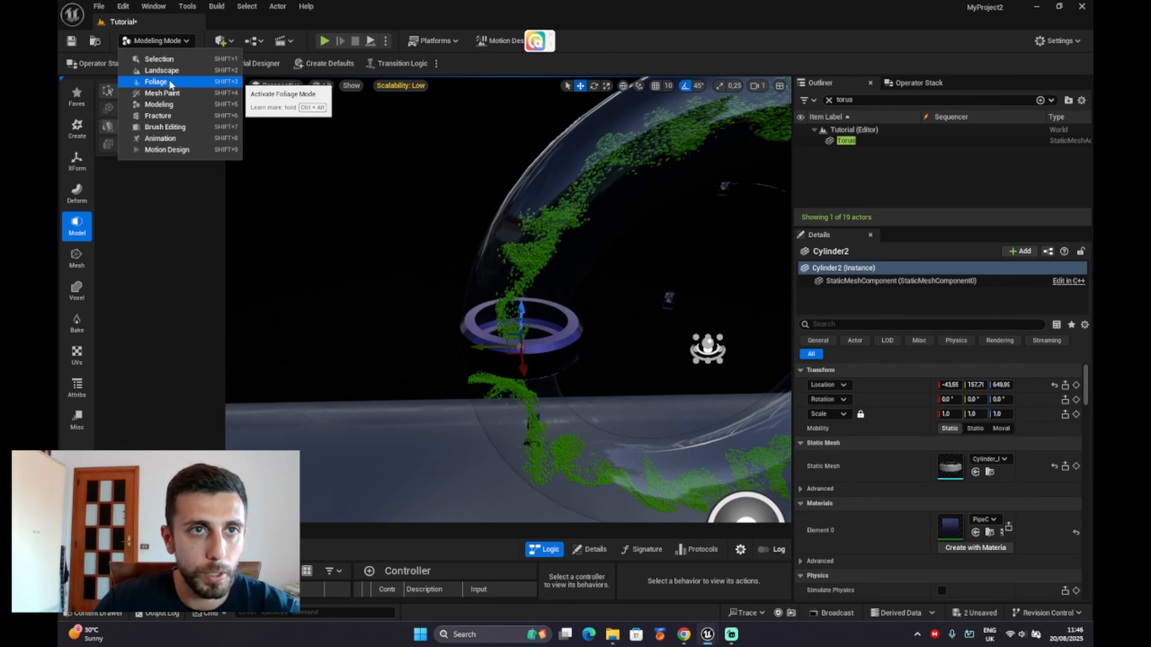
pyautogui.click(163, 44)
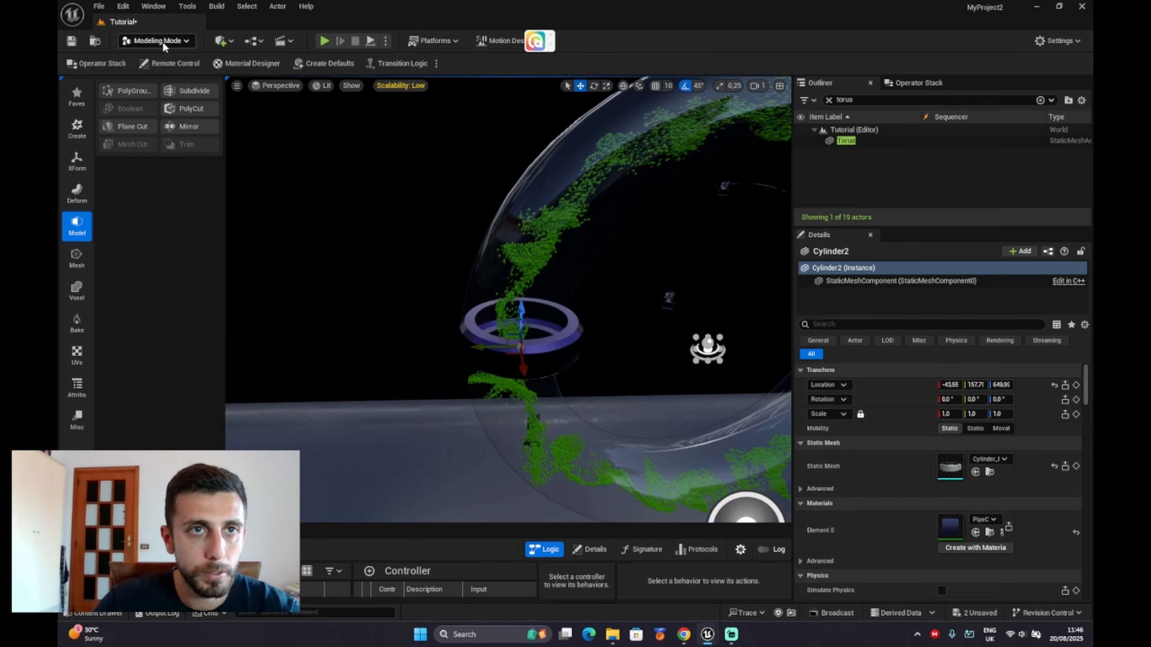
pyautogui.click(320, 86)
pyautogui.click(353, 136)
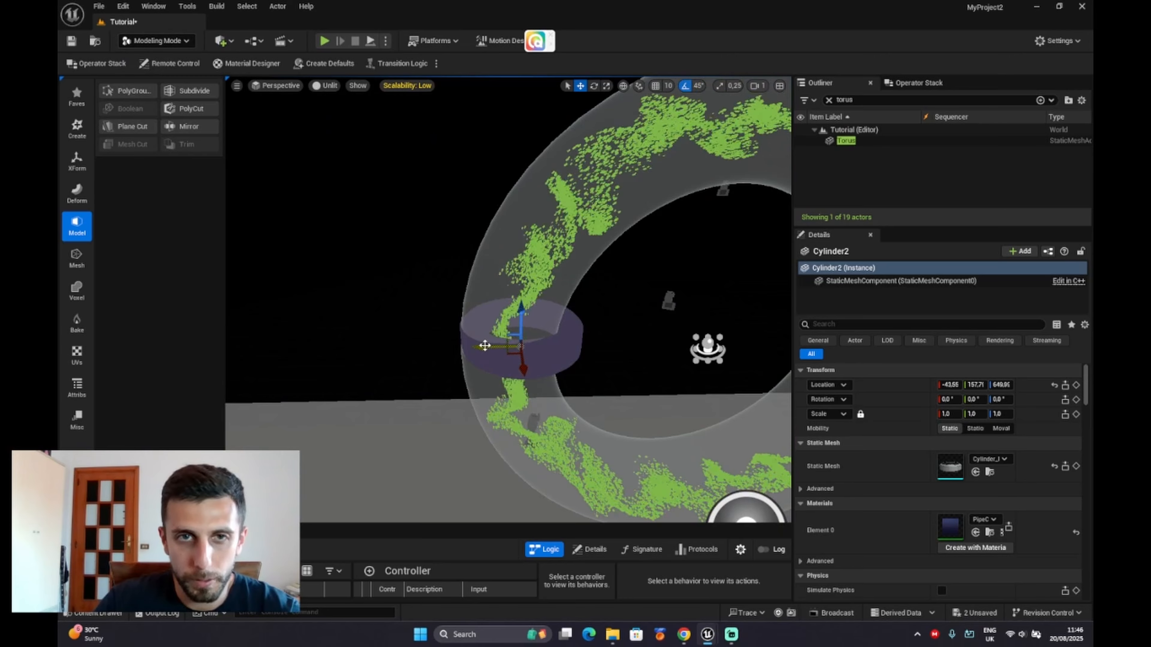
# - Fit the ring around the torus tube by moving it to about Y 169 and scaling it to about 0.92, 0.98, 0.92
pyautogui.keyDown('alt'); pyautogui.moveTo(490, 363); pyautogui.dragTo(582, 222); pyautogui.keyUp('alt')
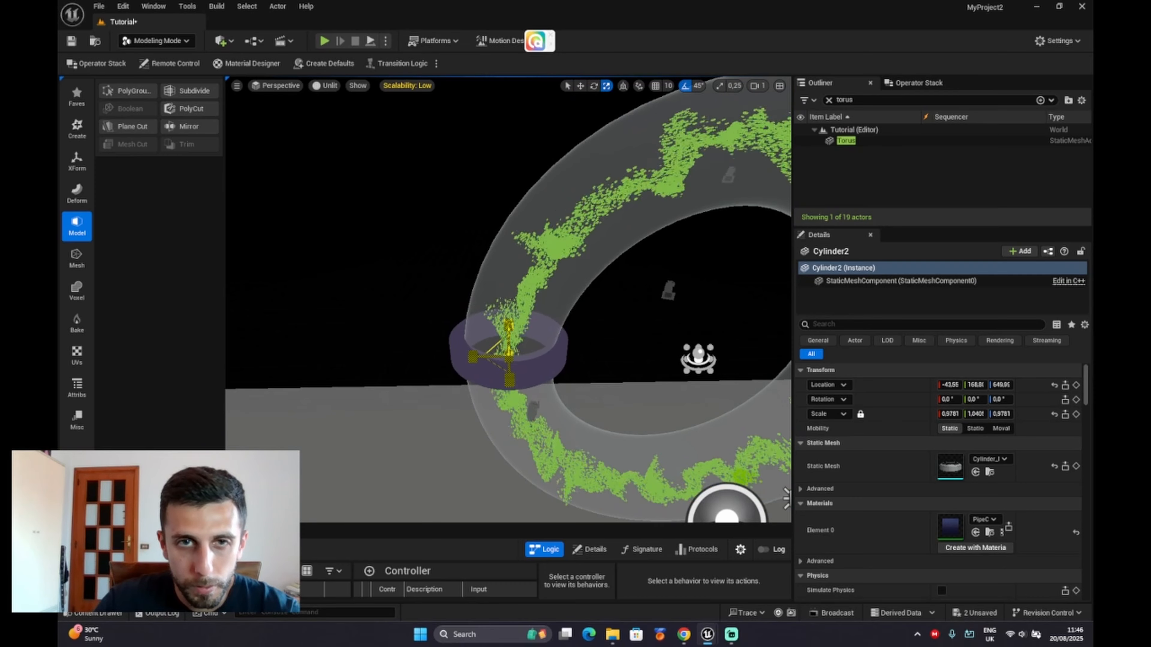
pyautogui.keyDown('alt'); pyautogui.moveTo(511, 372); pyautogui.dragTo(509, 379); pyautogui.keyUp('alt')
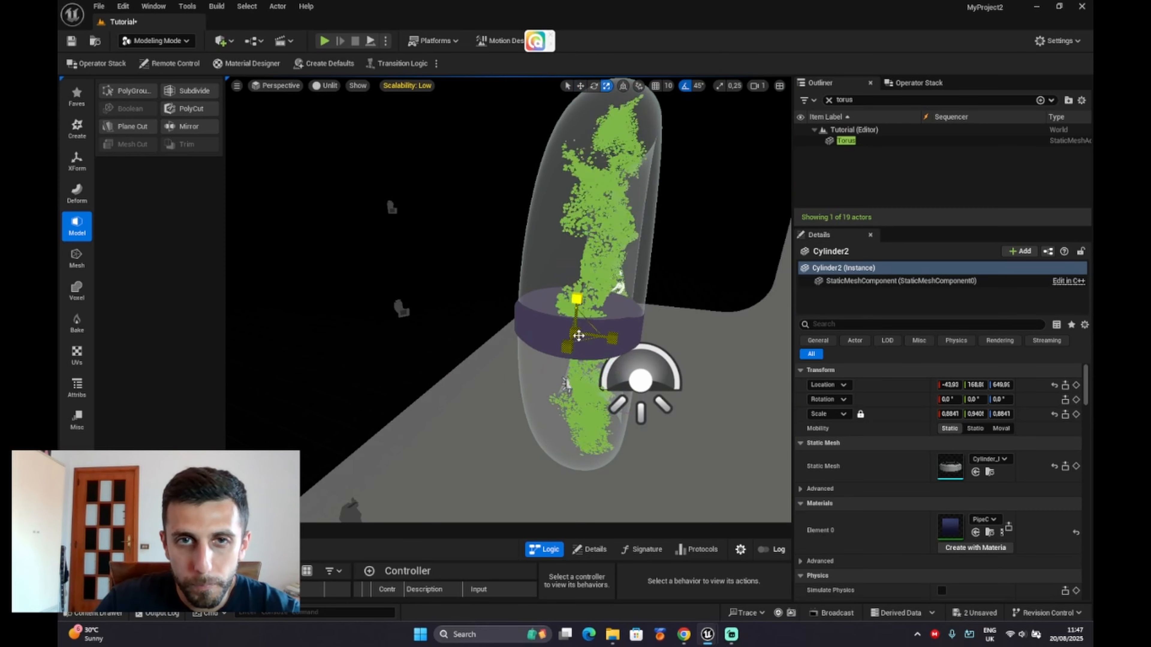
pyautogui.press('d')
pyautogui.moveTo(582, 339); pyautogui.dragTo(447, 303, button='right')
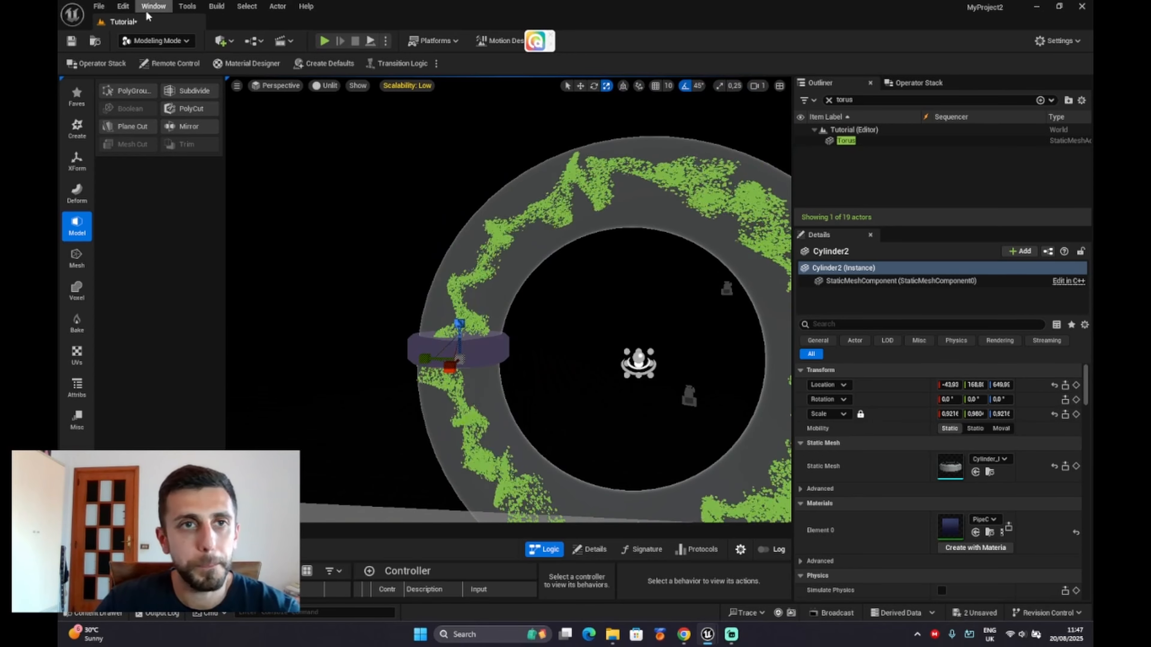
# - Duplicate the ring along Y onto the opposite side of the torus, at about Y -167
pyautogui.click(581, 85)
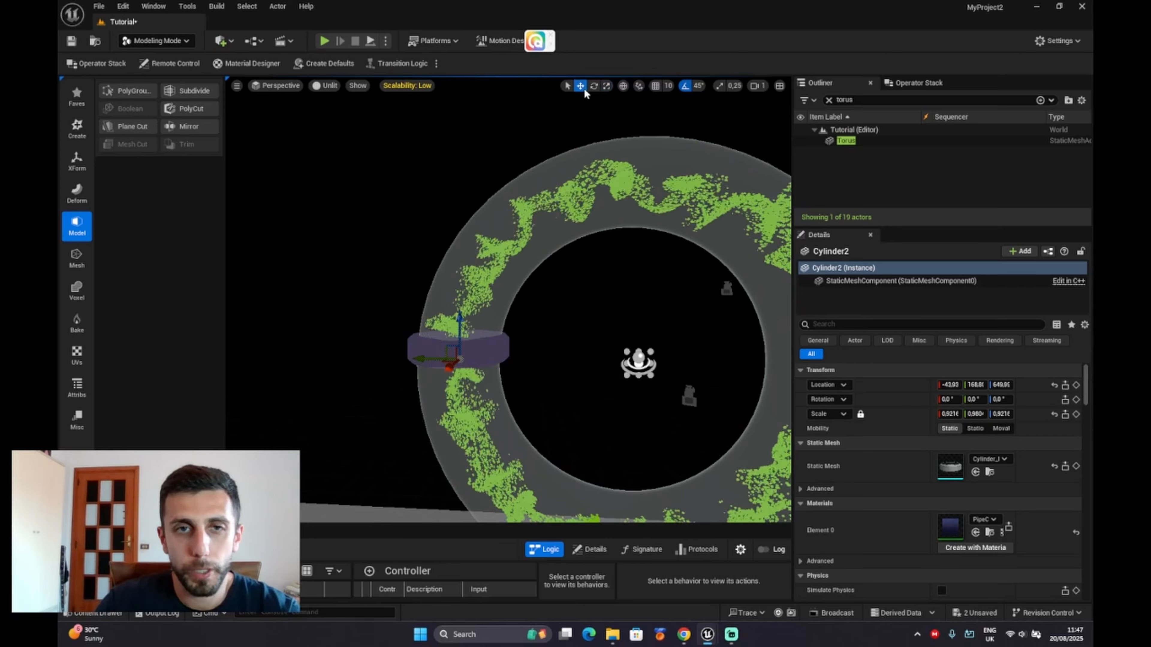
pyautogui.keyDown('alt'); pyautogui.moveTo(617, 417); pyautogui.dragTo(648, 347); pyautogui.keyUp('alt')
pyautogui.moveTo(648, 348); pyautogui.dragTo(693, 345, button='right')
pyautogui.press('s')
pyautogui.moveTo(586, 354)
pyautogui.mouseDown(button='right')
pyautogui.moveTo(539, 351)
pyautogui.moveTo(586, 355)
pyautogui.mouseUp(button='right')
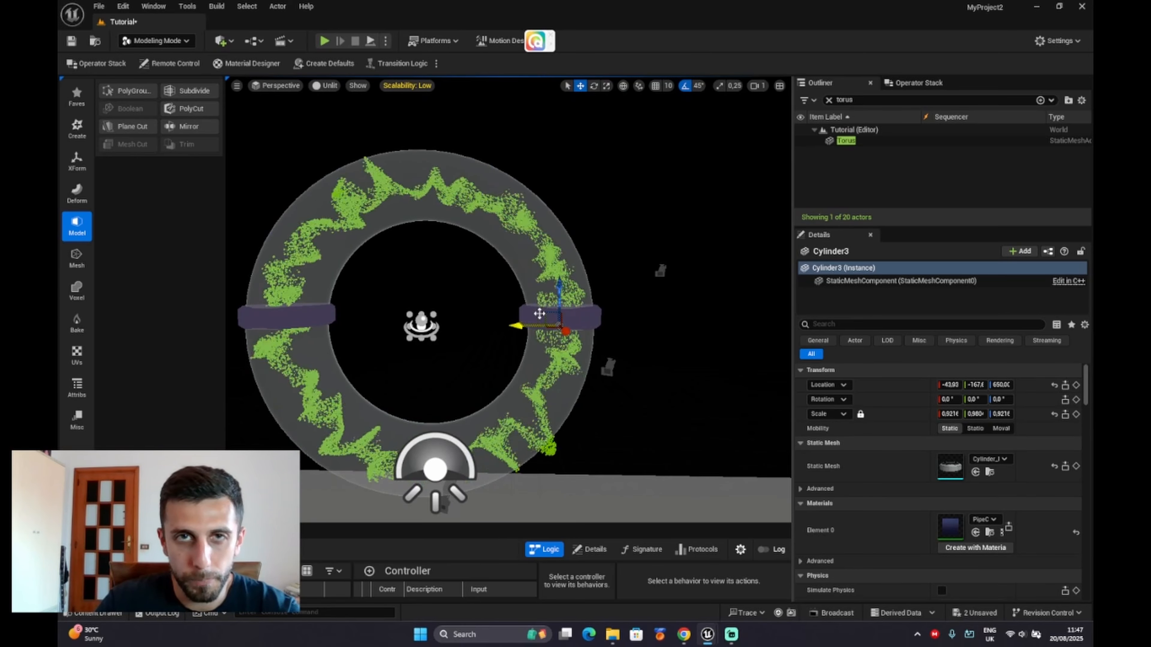
# - Duplicate the ring to the torus's top at about Z 816, rotated 90° about X, and copy that one to the bottom at about Z 484
pyautogui.click(594, 87)
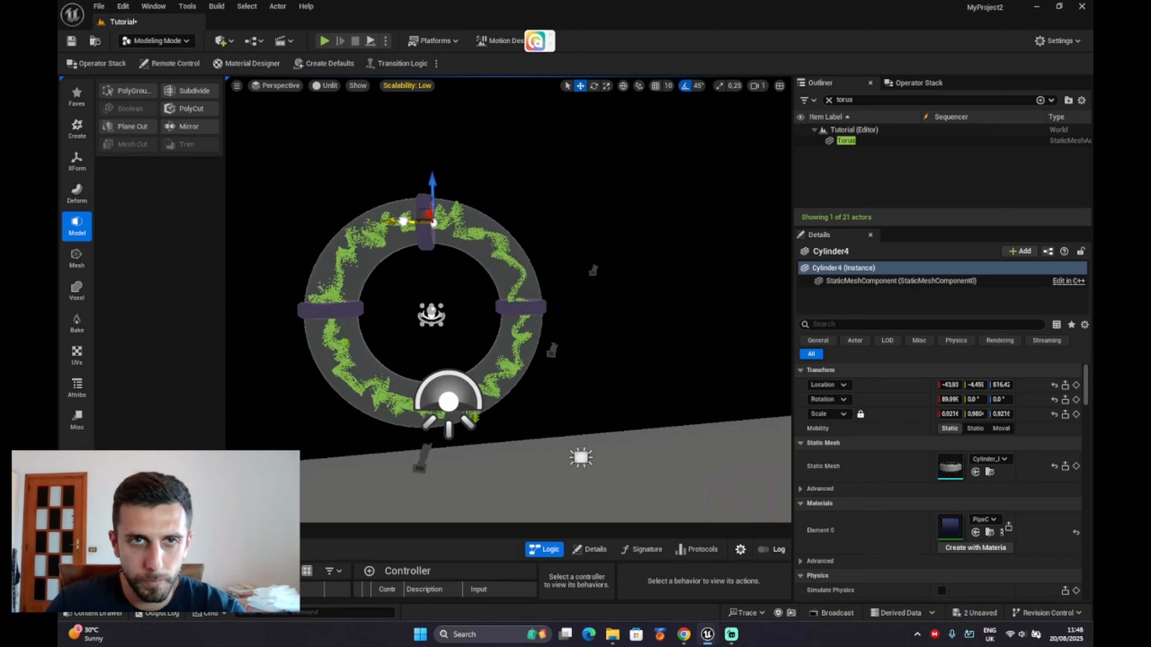
pyautogui.moveTo(404, 221); pyautogui.dragTo(397, 220, button='right')
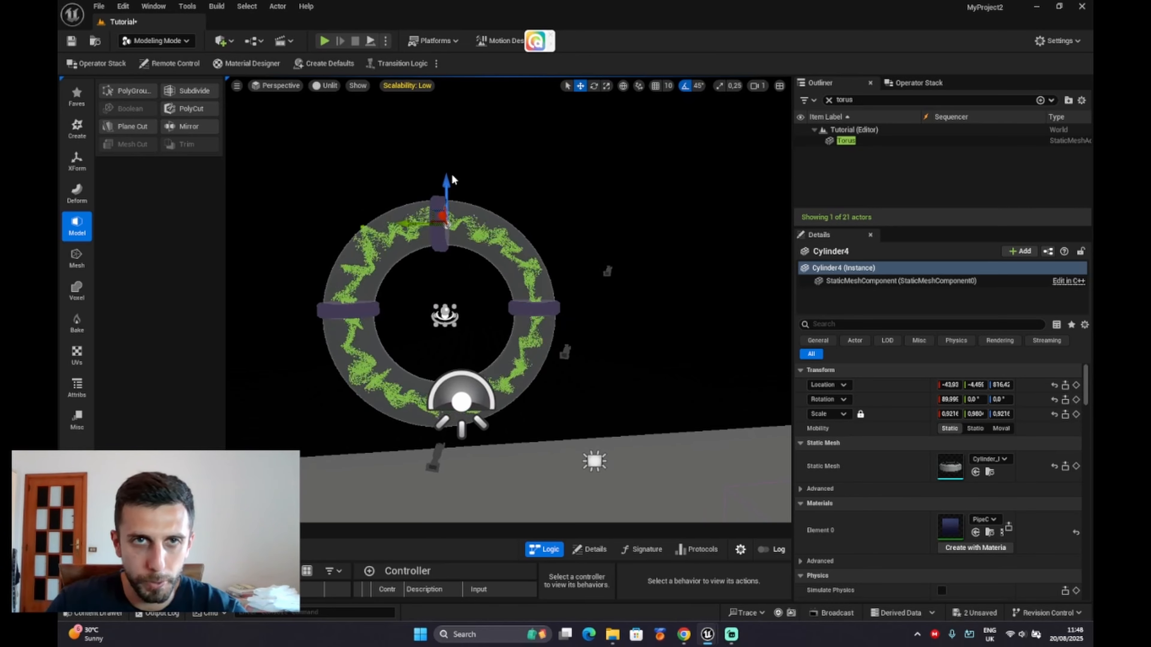
pyautogui.keyDown('alt'); pyautogui.moveTo(449, 180); pyautogui.dragTo(437, 363); pyautogui.keyUp('alt')
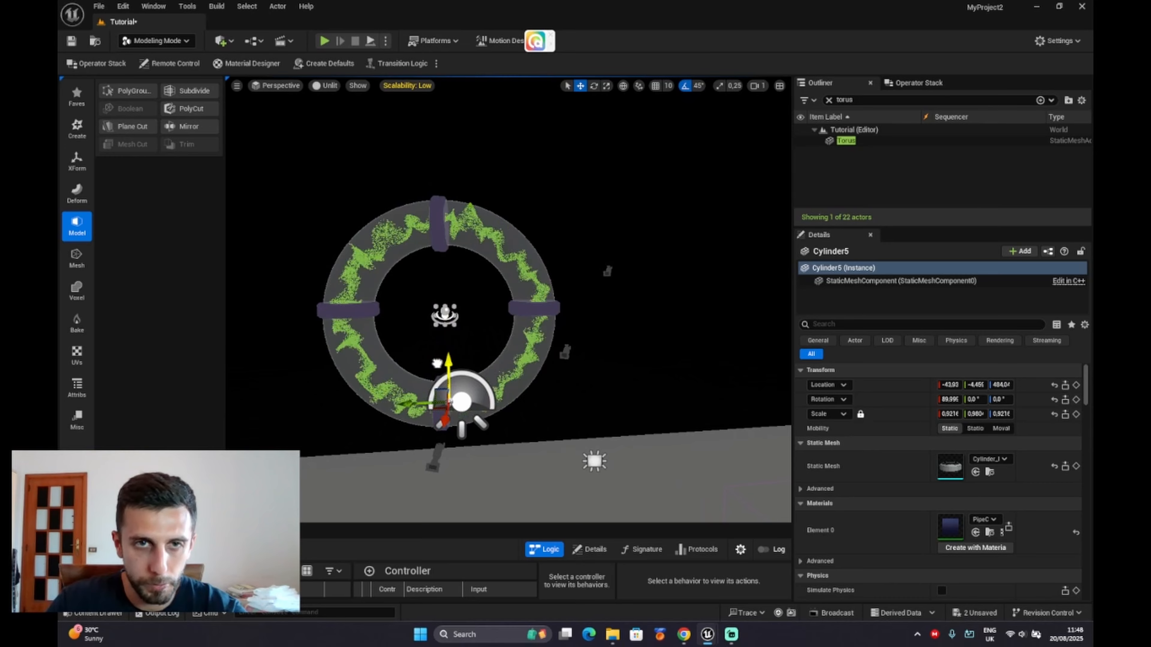
pyautogui.moveTo(436, 364); pyautogui.dragTo(402, 359, button='right')
pyautogui.press('w')
pyautogui.press('a')
pyautogui.press('d')
pyautogui.press('s')
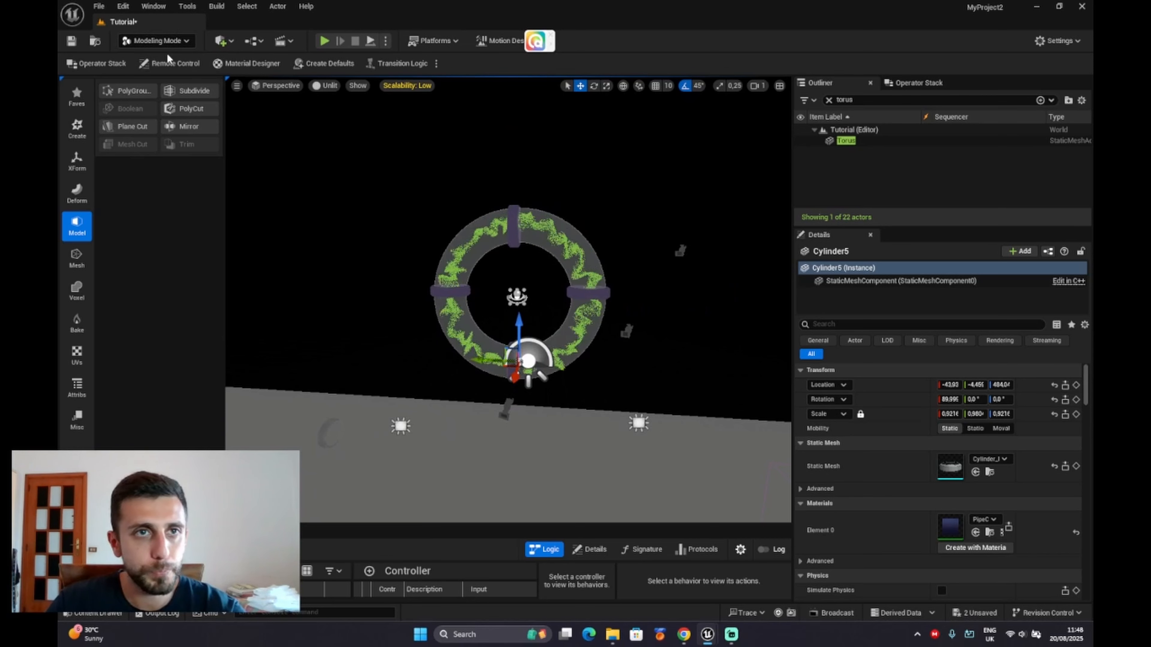
# - Deselect the ring and switch the viewport back to Lit shading
pyautogui.click(175, 42)
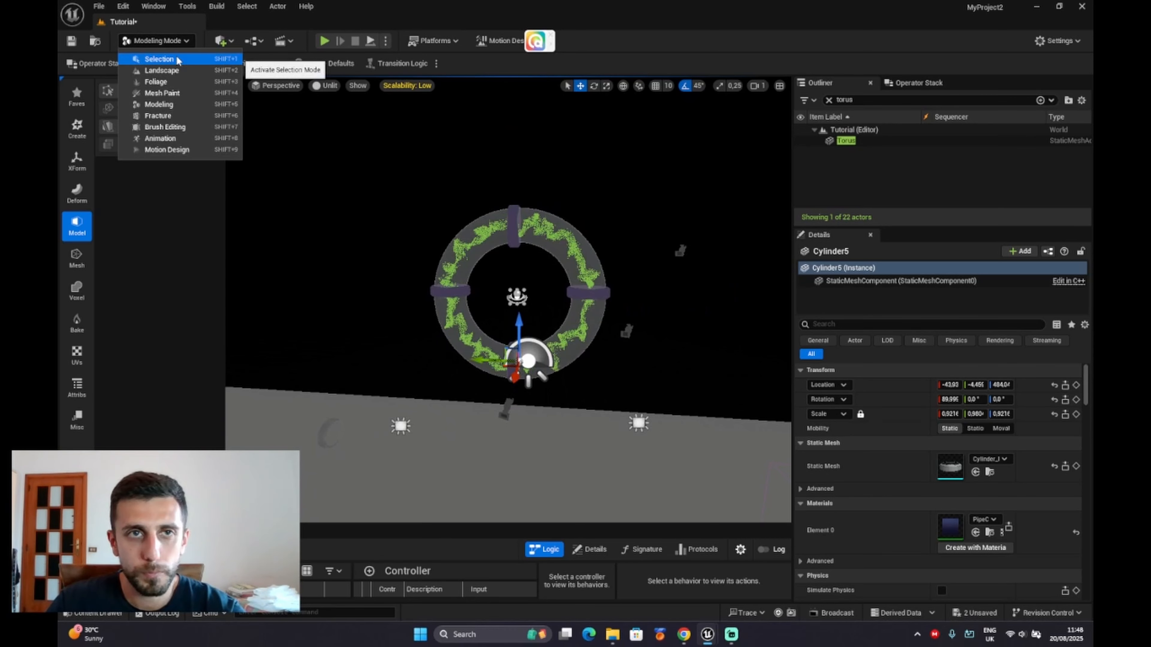
pyautogui.click(324, 153)
pyautogui.click(325, 86)
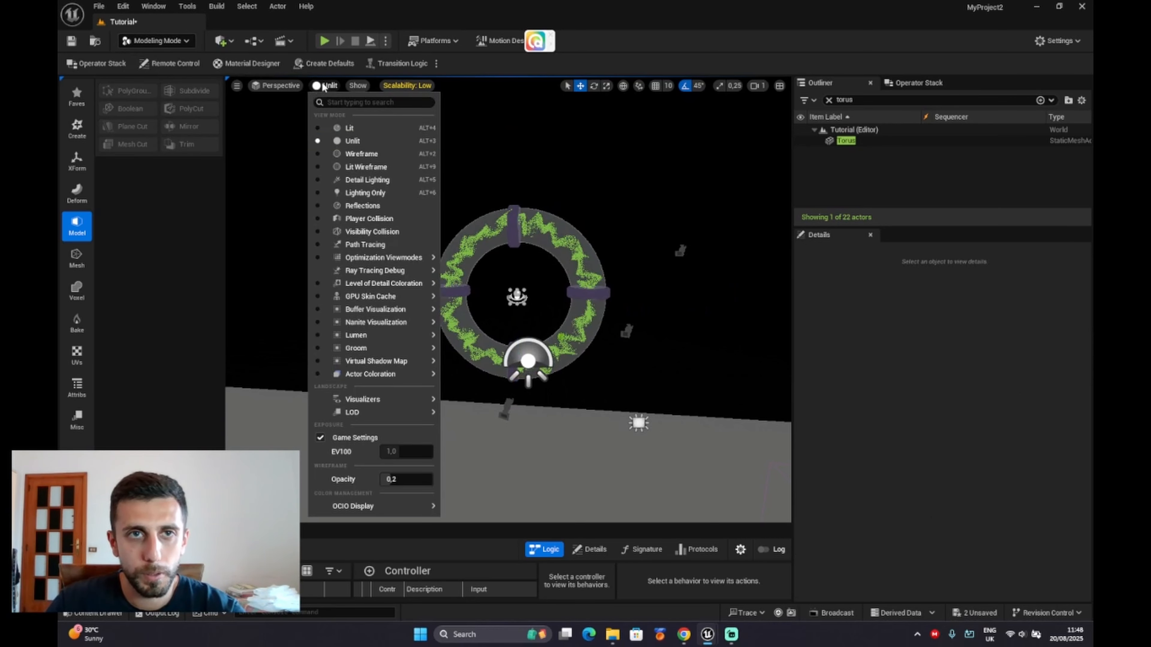
pyautogui.click(355, 131)
# - Delete the leftover cylinder lying apart from the torus near the floor
pyautogui.press('w')
pyautogui.moveTo(503, 272); pyautogui.dragTo(533, 306, button='right')
pyautogui.press('a')
pyautogui.press('d')
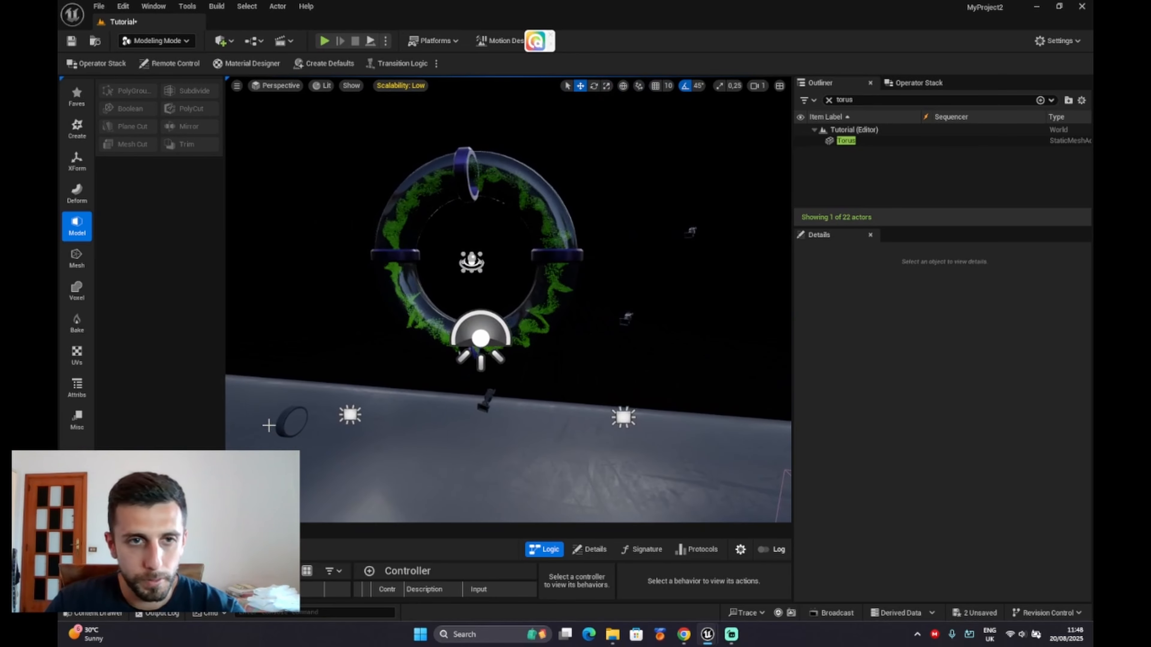
pyautogui.click(280, 426)
pyautogui.press('Delete')
pyautogui.moveTo(368, 249); pyautogui.dragTo(385, 222, button='right')
pyautogui.press('w')
pyautogui.press('a')
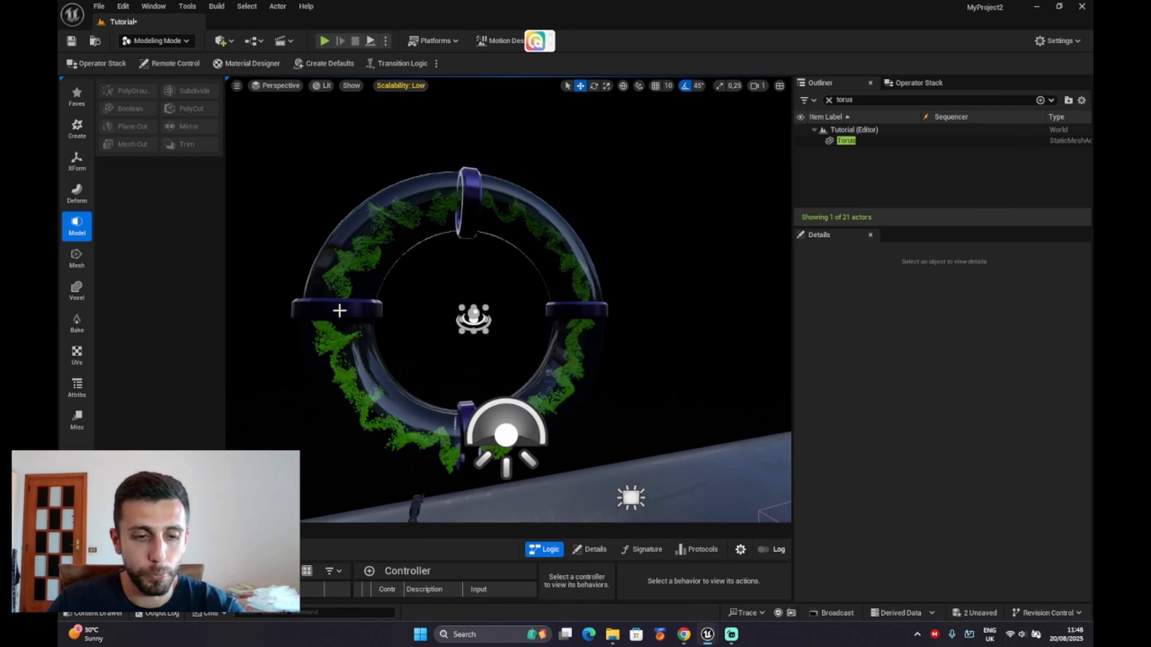
pyautogui.click(841, 142)
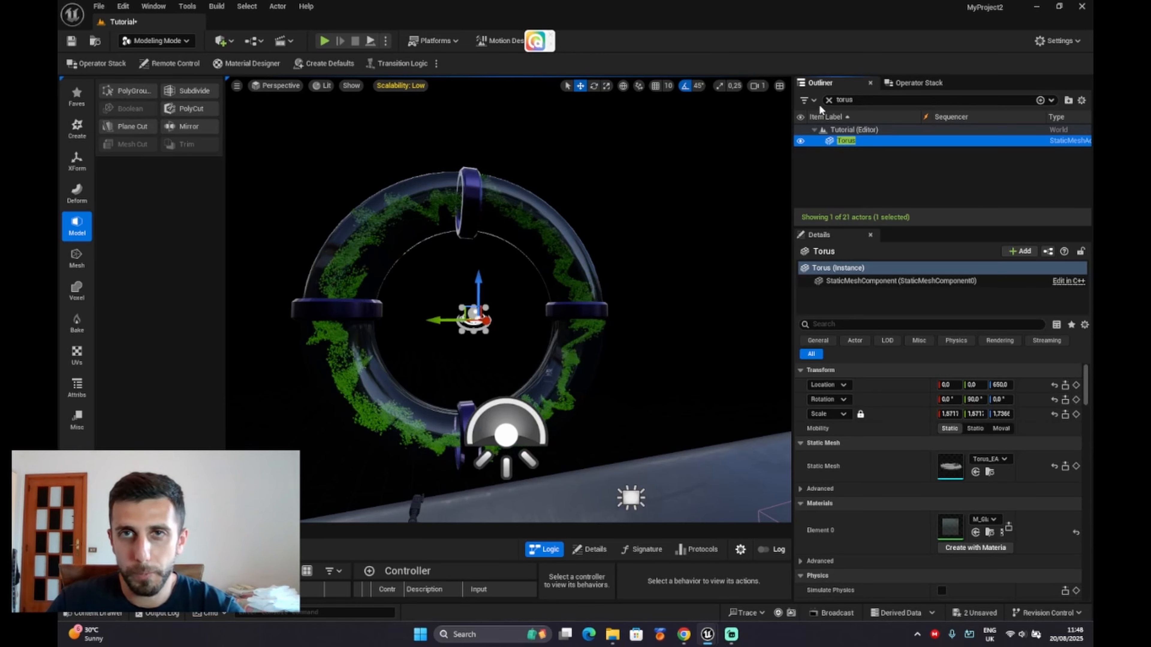
pyautogui.click(828, 100)
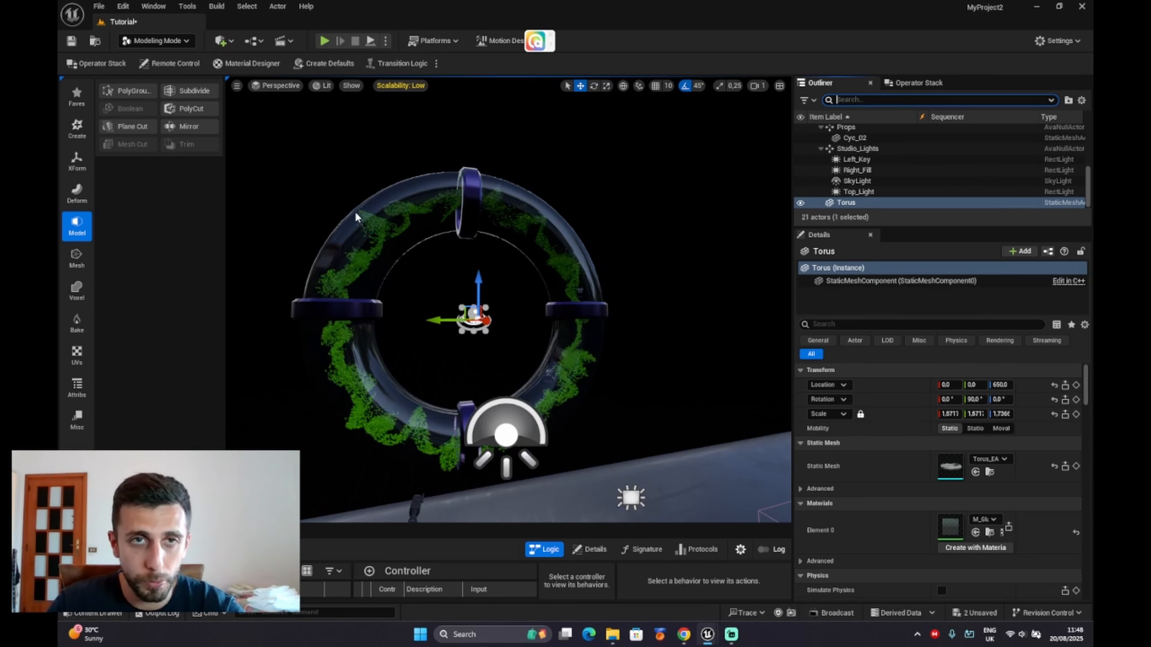
pyautogui.click(356, 218)
pyautogui.press('Escape')
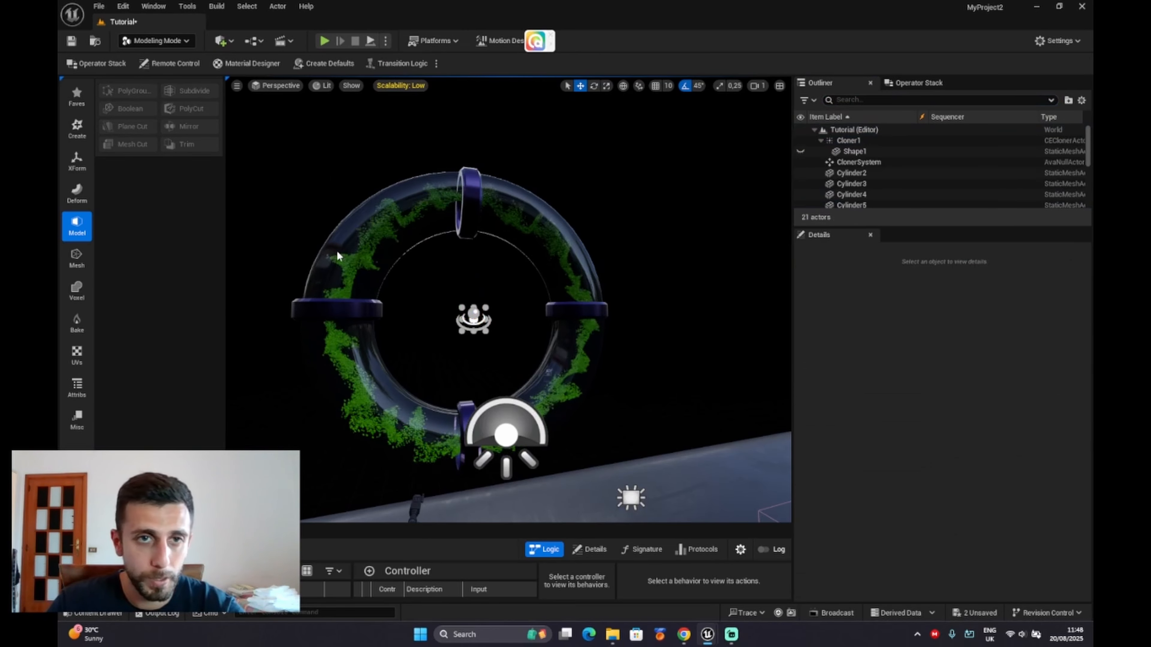
pyautogui.click(345, 378)
pyautogui.press('Escape')
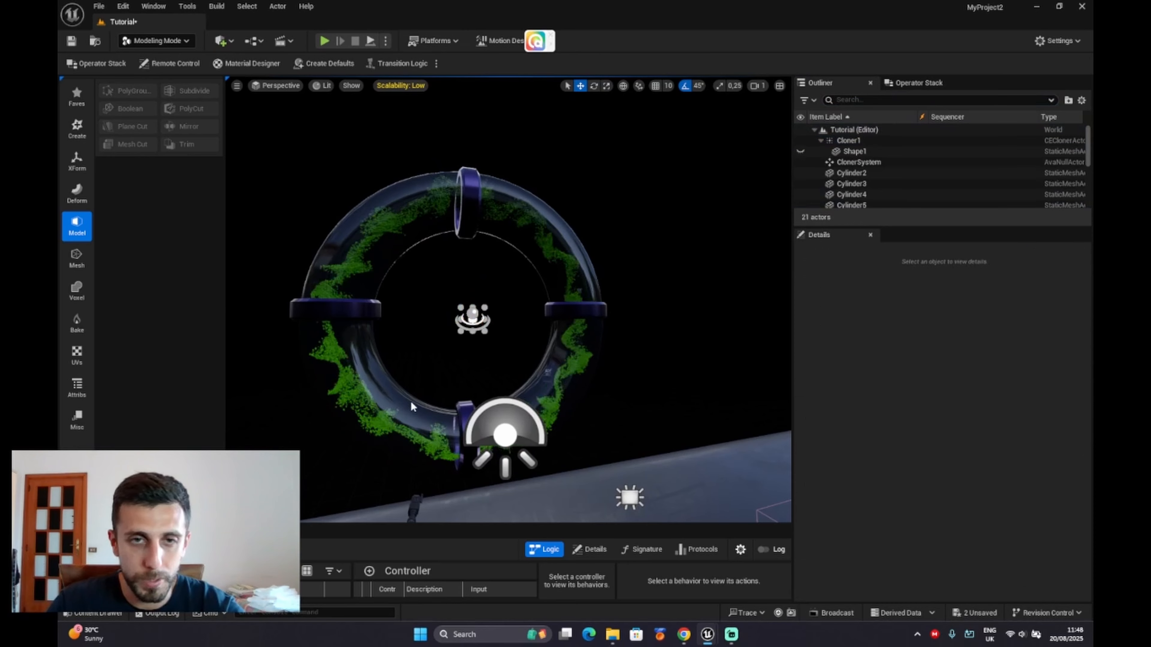
# - Filter the scene's actors by "torus" and select the Torus together with the rings around it
pyautogui.click(847, 100)
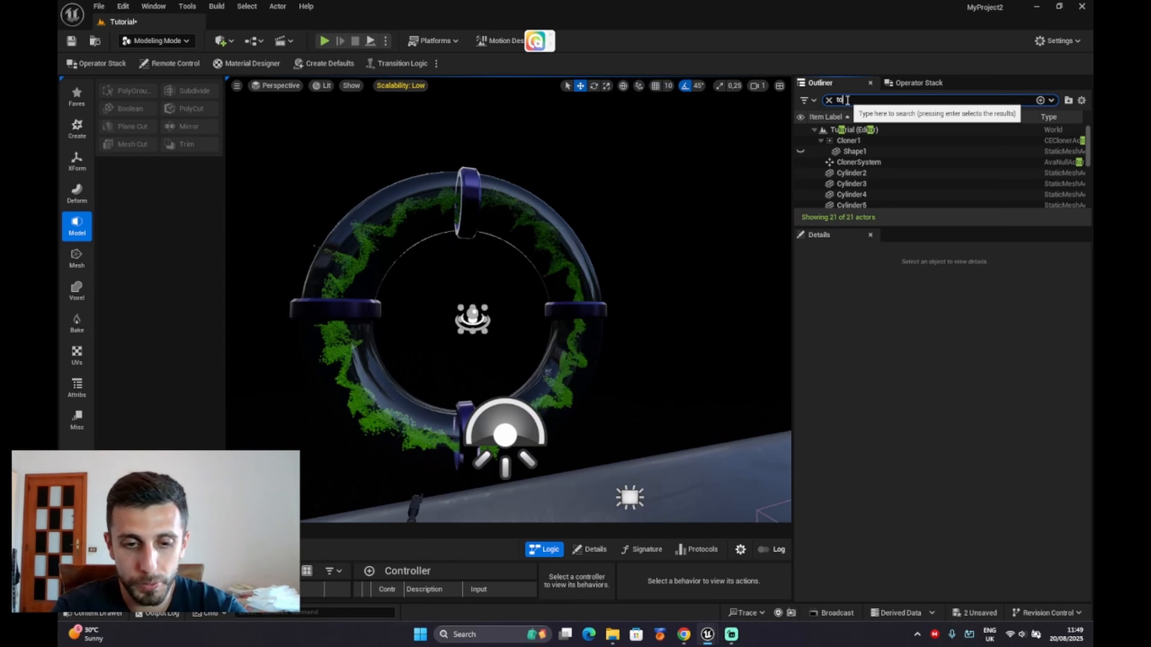
pyautogui.write('torus')
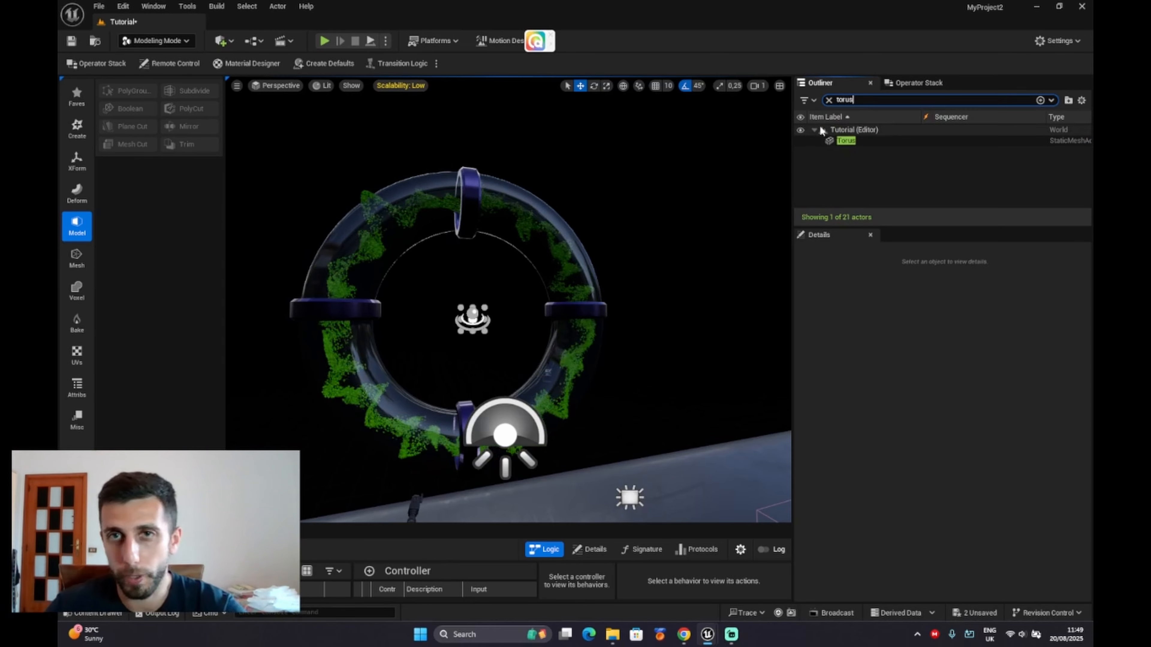
pyautogui.click(854, 141)
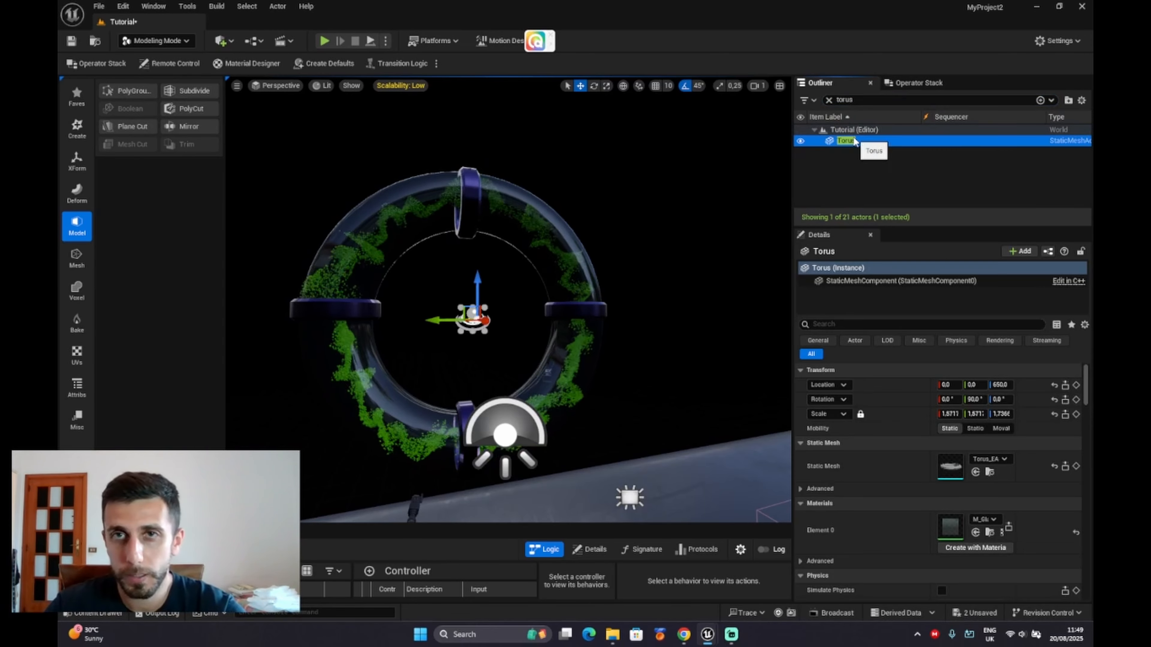
pyautogui.keyDown('ctrl'); pyautogui.click(468, 200); pyautogui.keyUp('ctrl')
pyautogui.keyDown('ctrl'); pyautogui.click(455, 400); pyautogui.keyUp('ctrl')
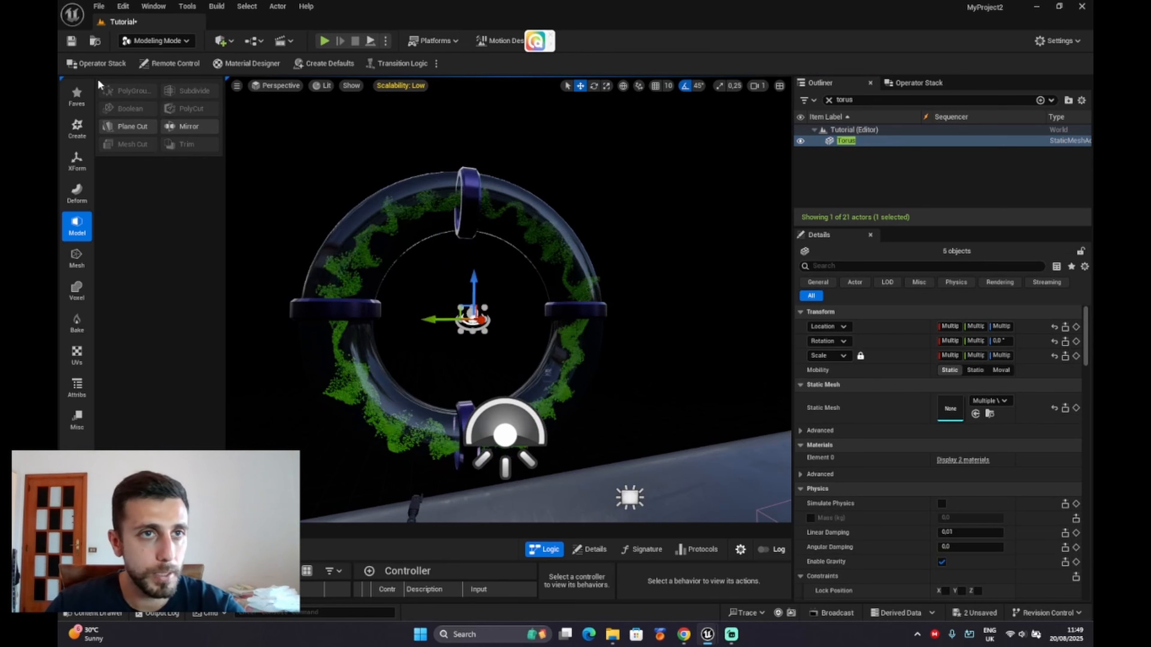
# - Merge the selected torus and rings into one new object named Pipes
pyautogui.click(156, 40)
pyautogui.click(213, 110)
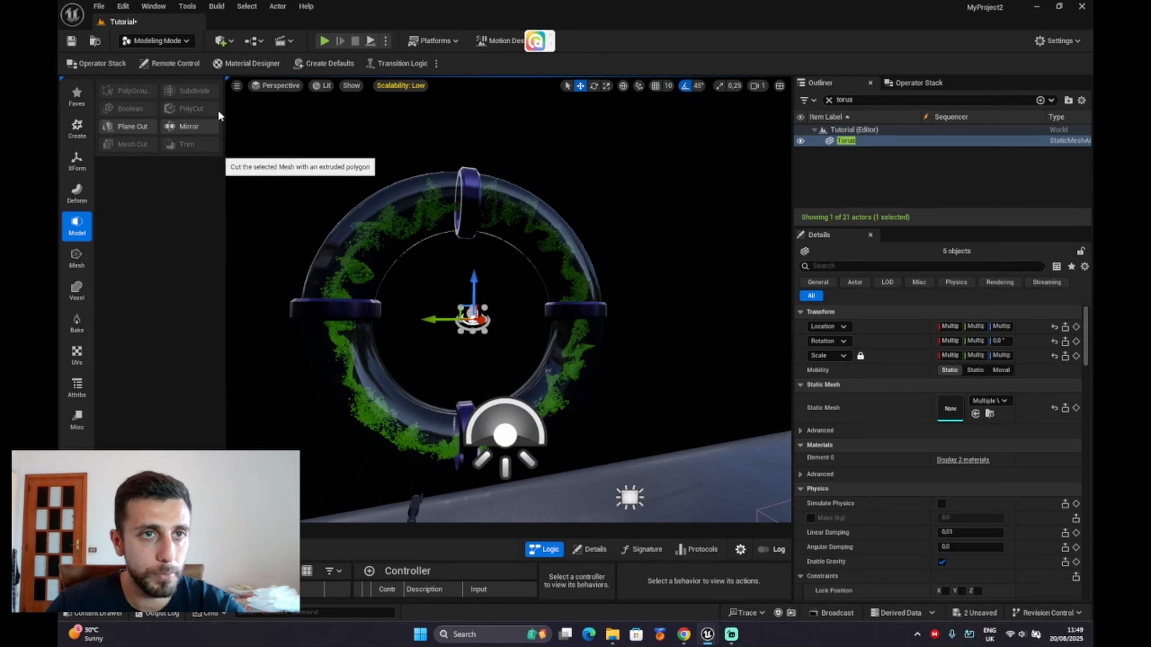
pyautogui.click(78, 163)
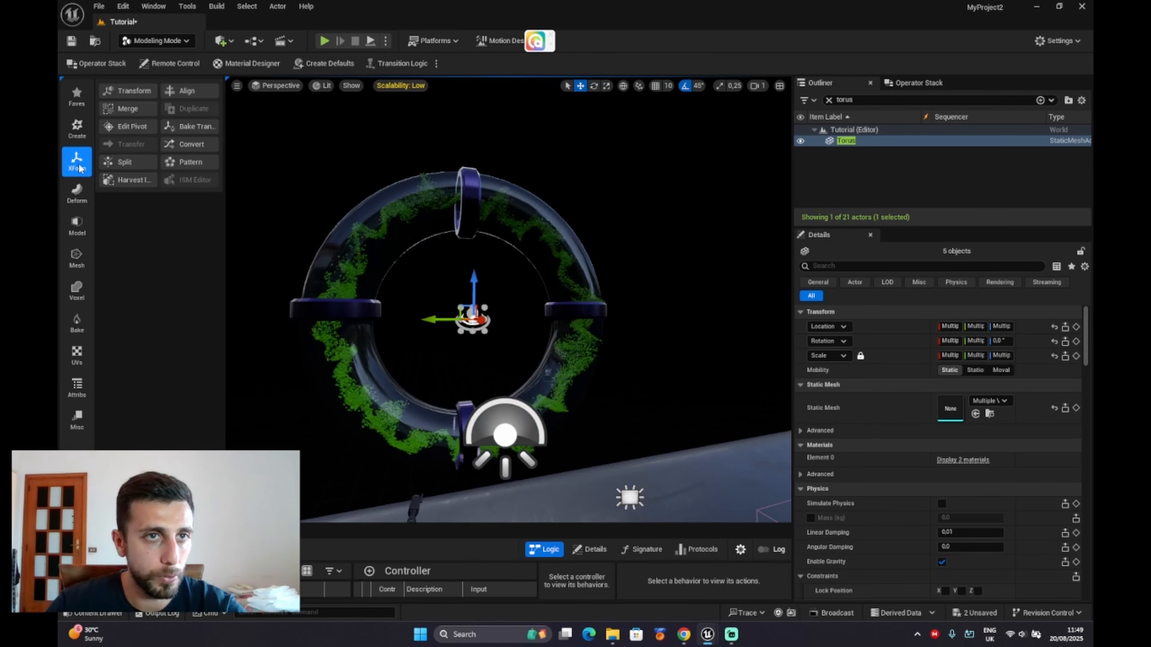
pyautogui.click(127, 111)
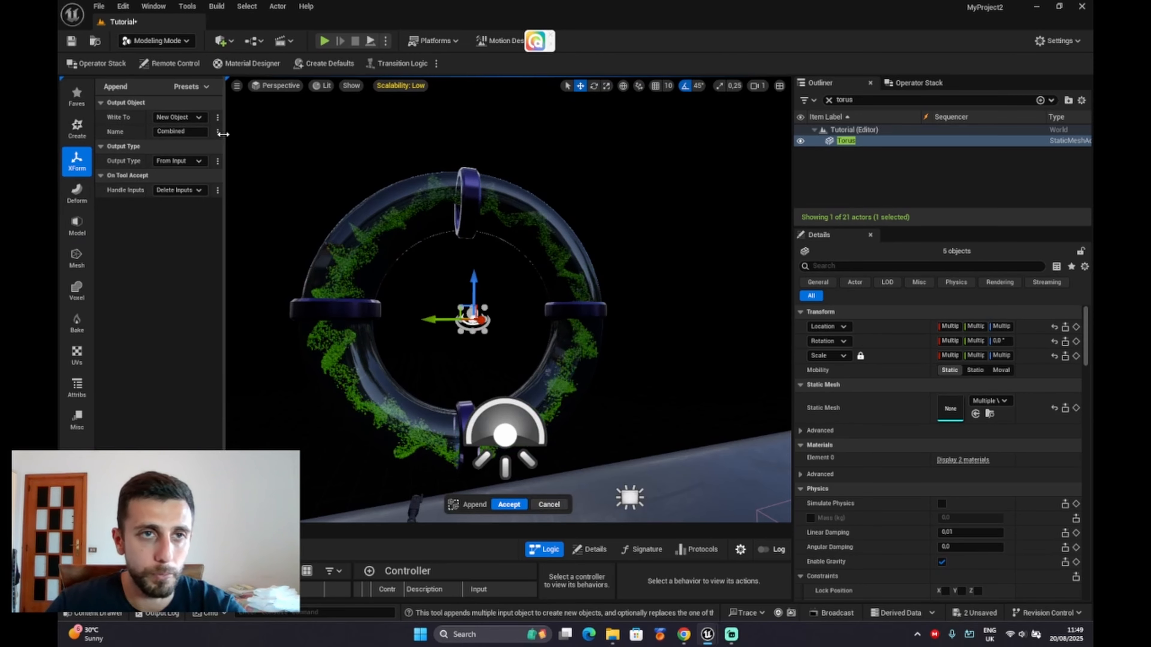
pyautogui.click(163, 132)
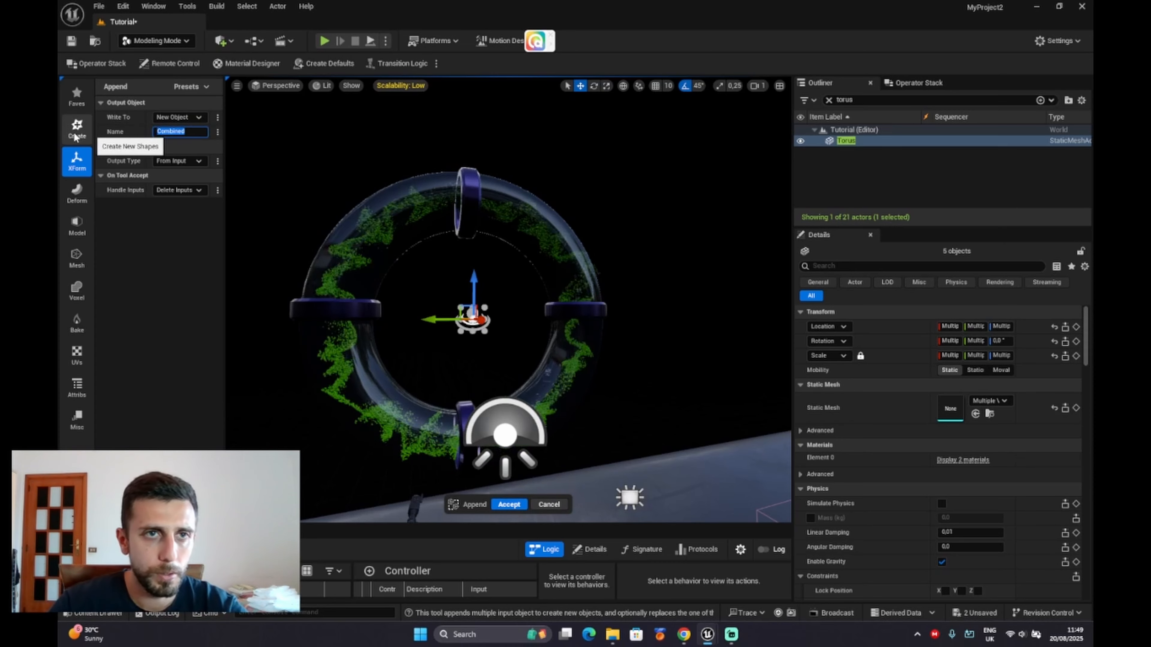
pyautogui.write('Pi')
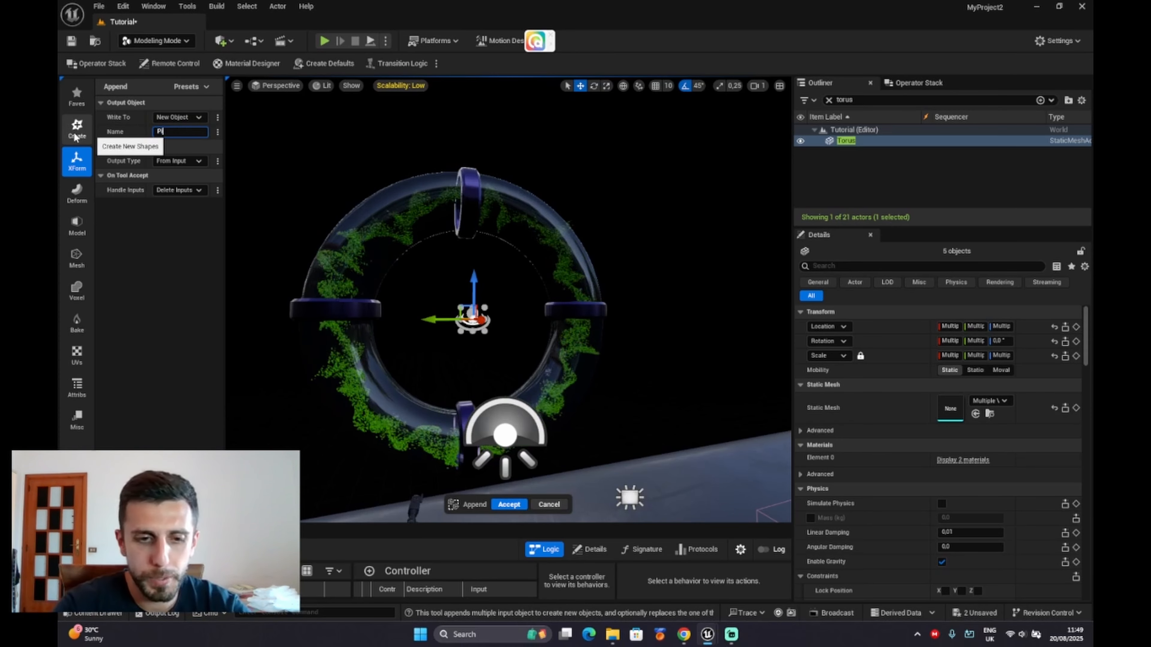
pyautogui.write('pes')
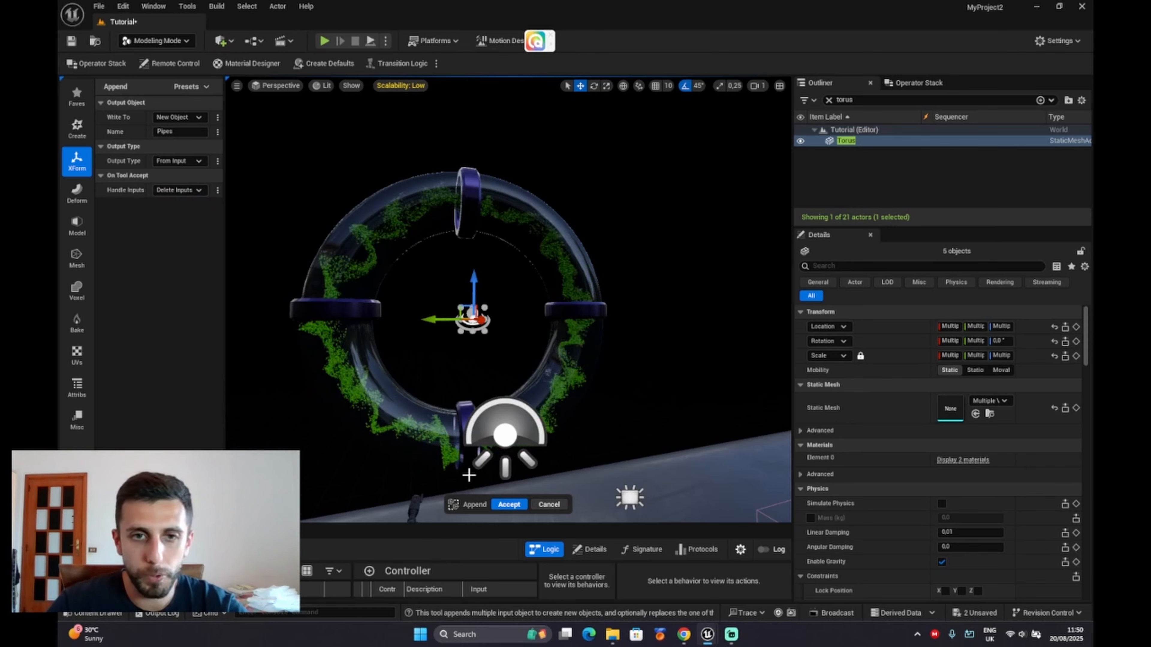
pyautogui.click(506, 508)
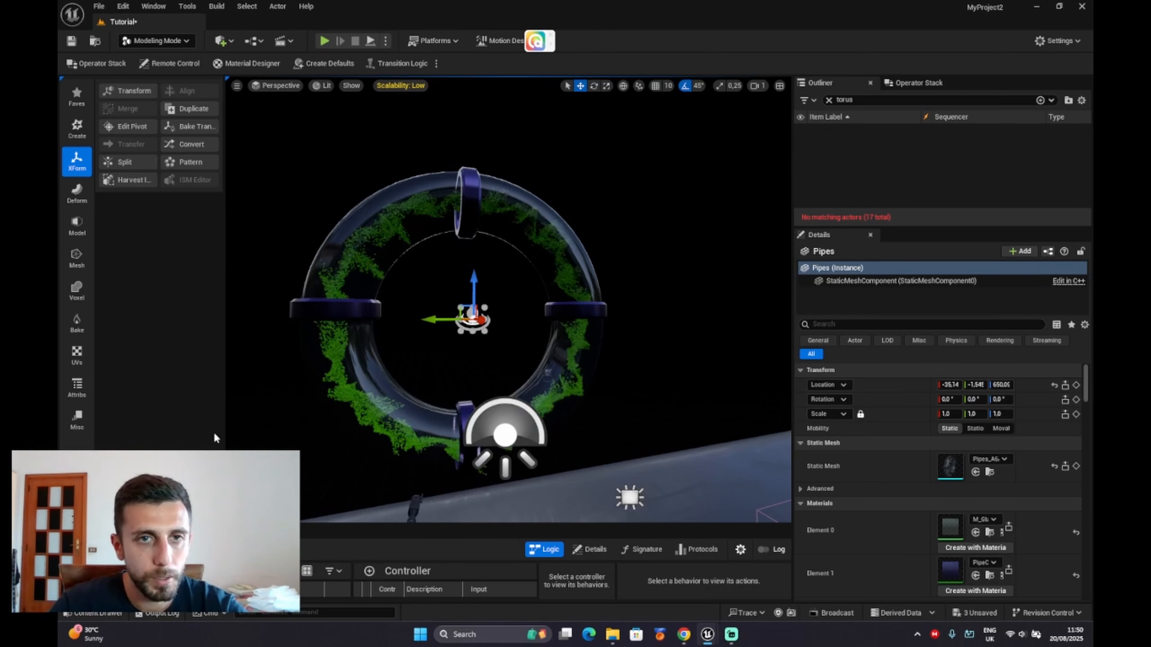
# - Select the merged Pipes mesh, try moving it in the viewport, and undo the move
pyautogui.click(460, 200)
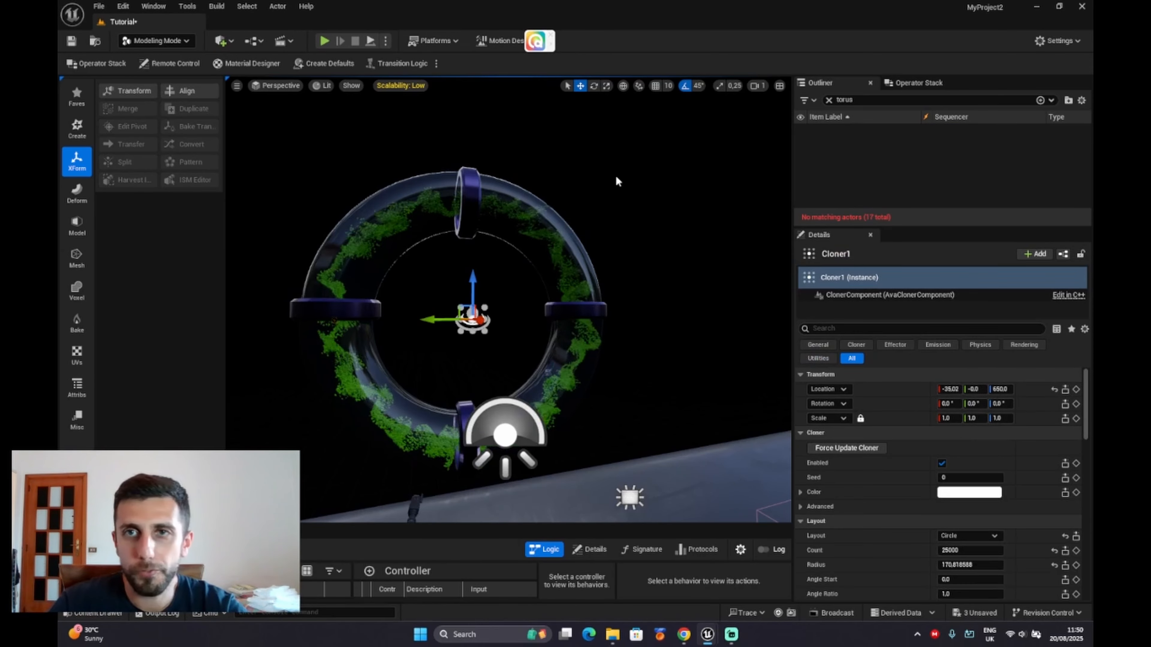
pyautogui.click(472, 187)
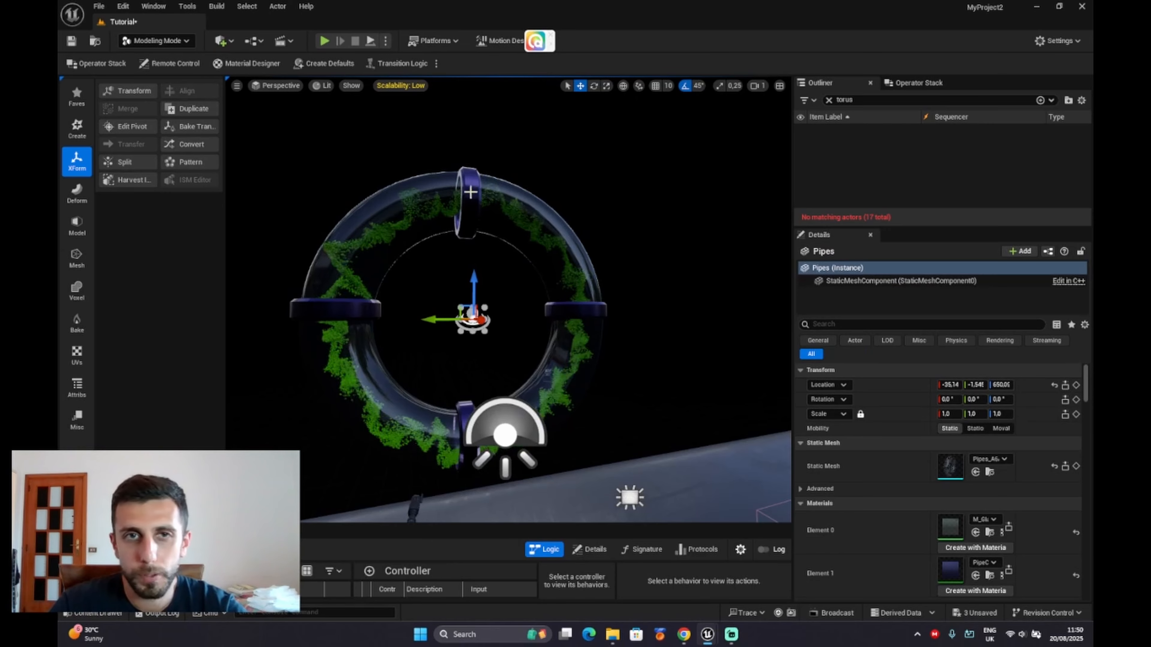
pyautogui.moveTo(436, 320); pyautogui.dragTo(413, 342)
pyautogui.hotkey('ctrl', 'z')
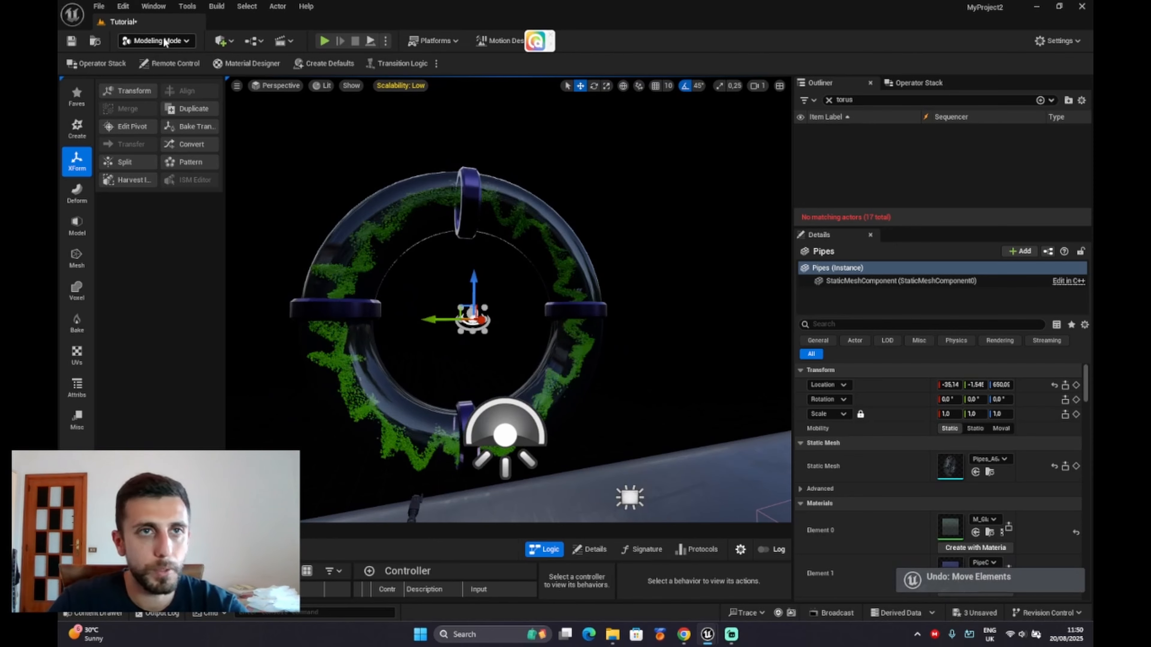
# - Clear the actor filter in the Outliner and duplicate Cloner1 together with its child shape
pyautogui.moveTo(574, 329); pyautogui.dragTo(539, 339, button='right')
pyautogui.press('w')
pyautogui.press('s')
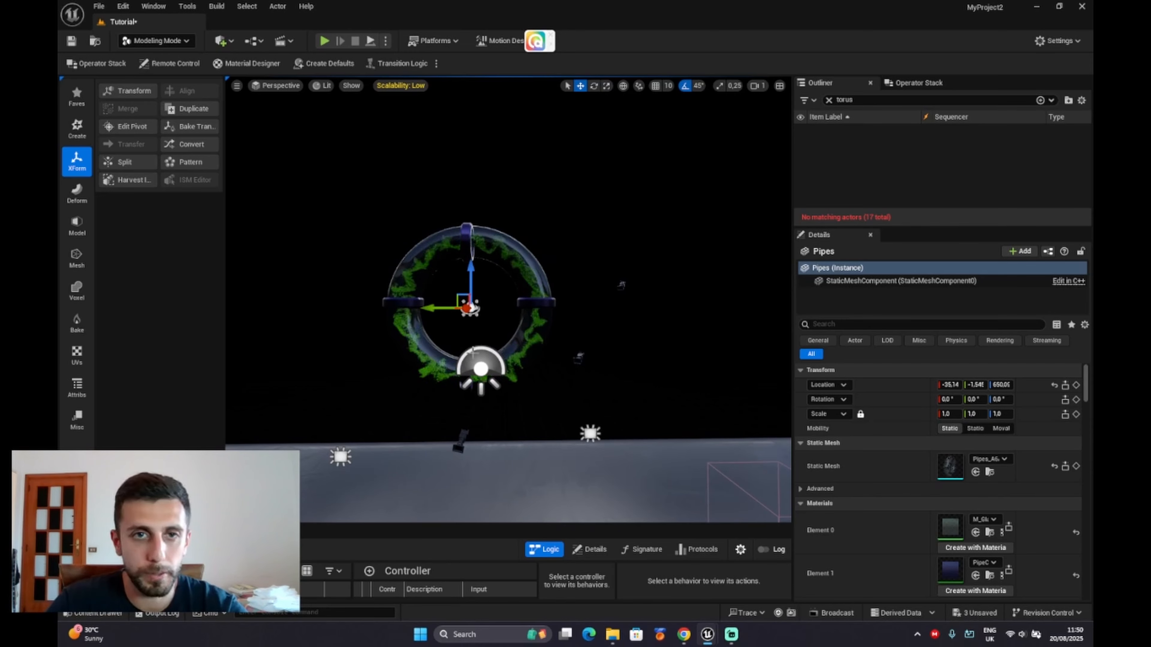
pyautogui.scroll(4, 673, 120)
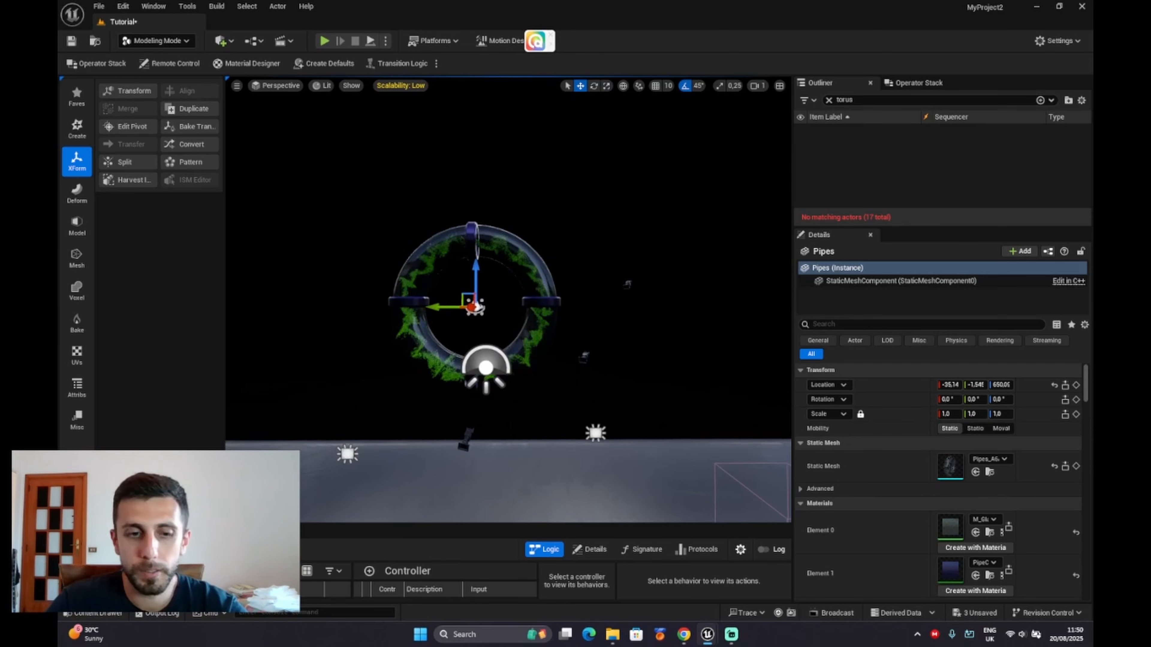
pyautogui.click(828, 100)
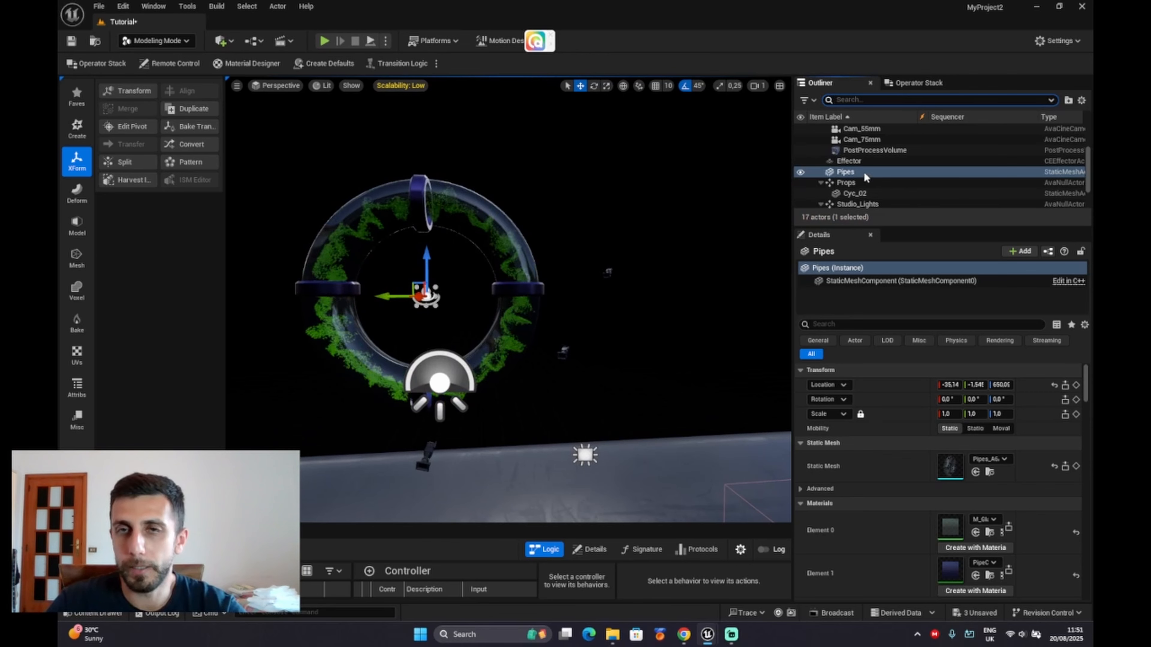
pyautogui.scroll(3, 865, 168)
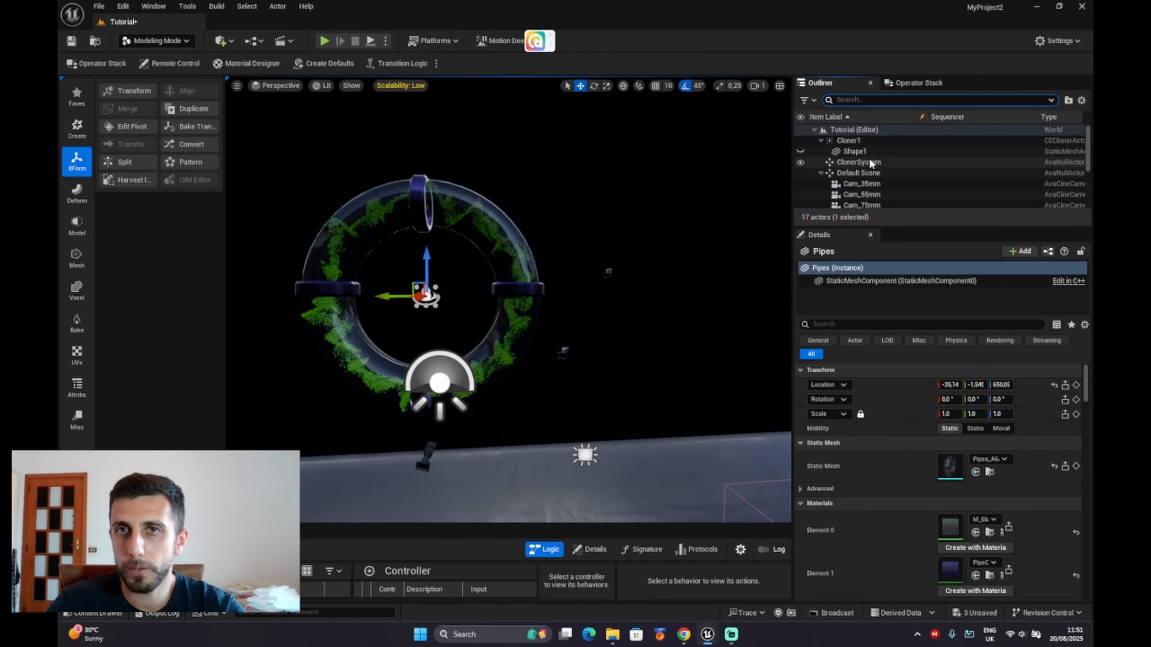
pyautogui.click(857, 140)
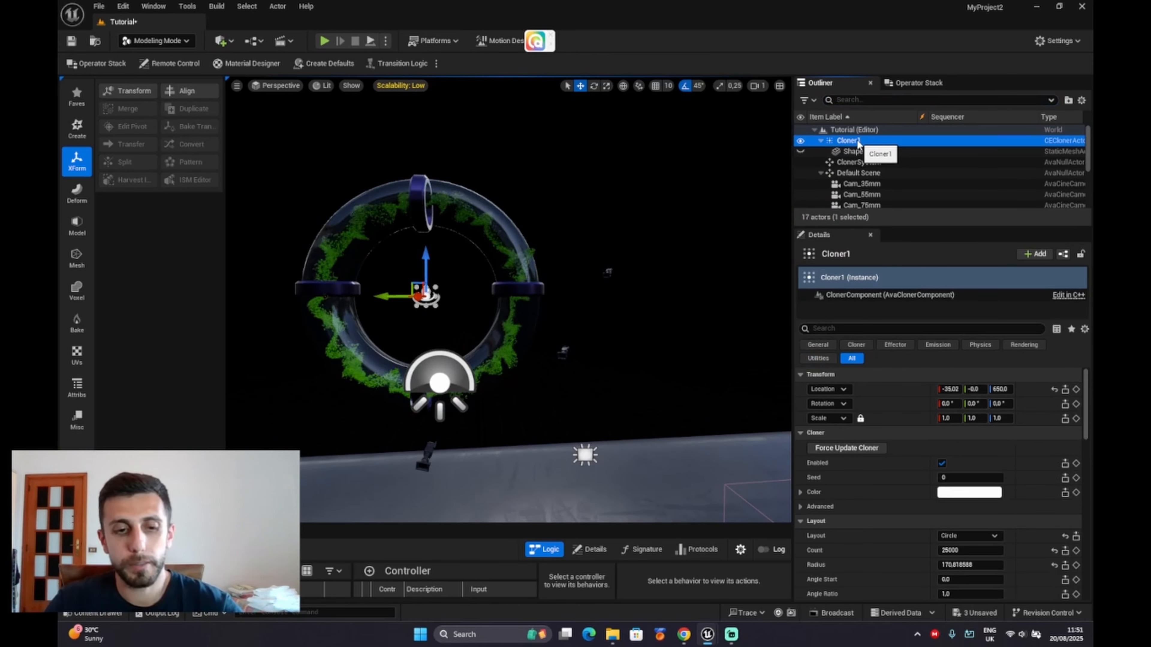
pyautogui.hotkey('ctrl', 'd')
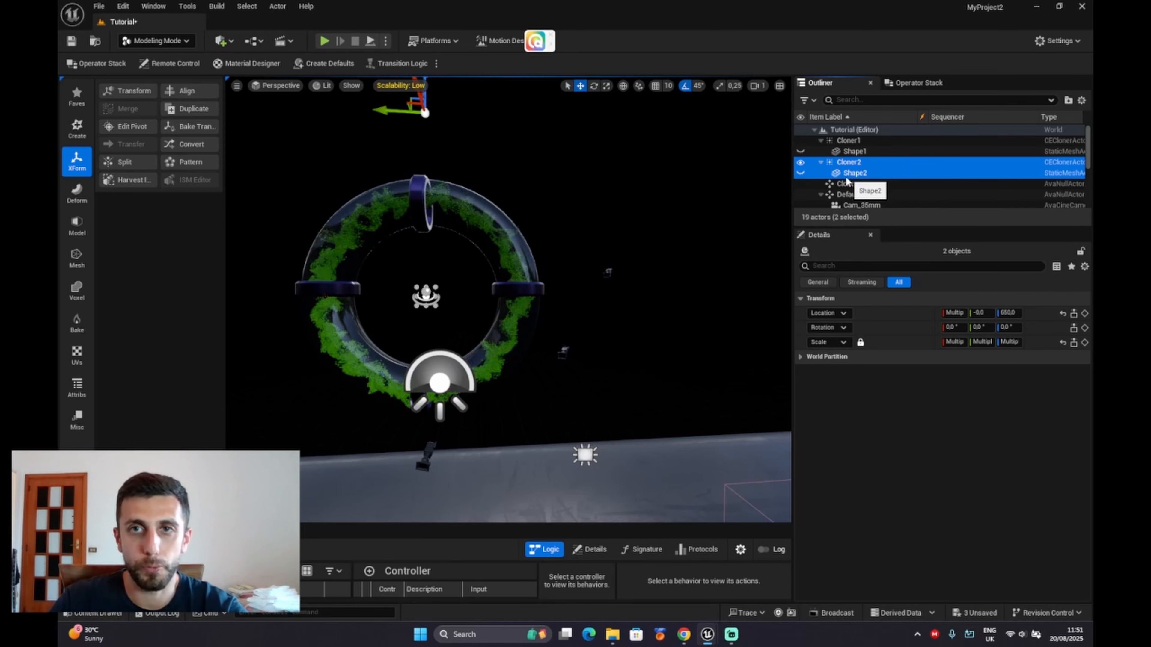
# - Inspect the purple BaseMaterial_Inst1 in the project's Materials folder and assign it to material Element 0 of Shape2
pyautogui.click(858, 175)
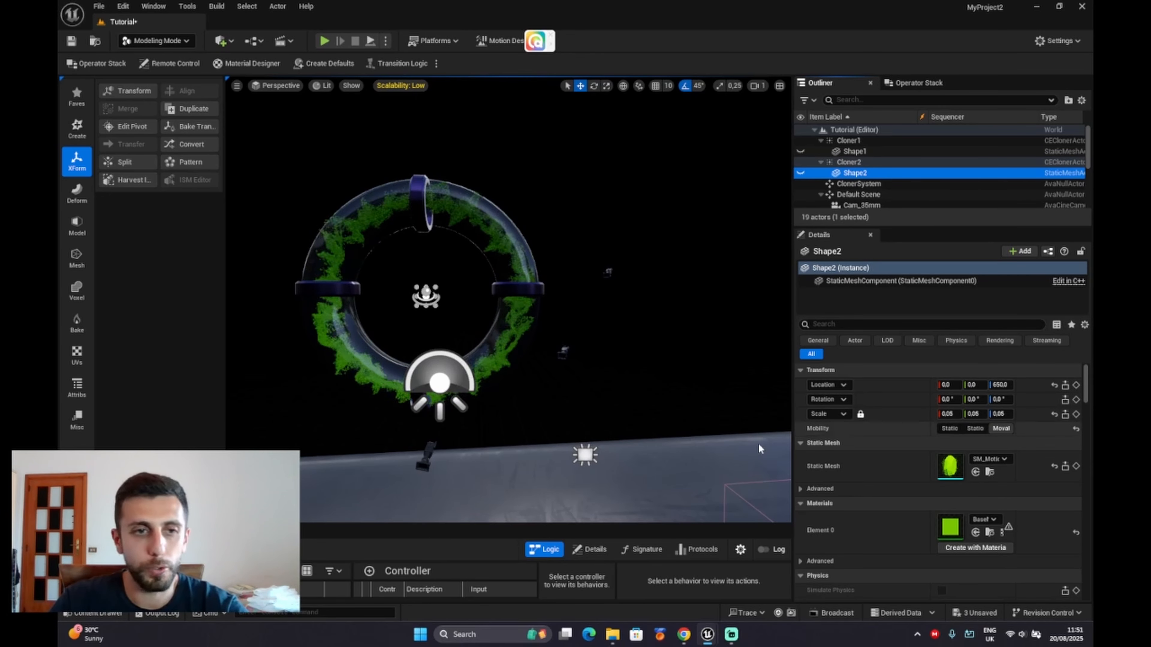
pyautogui.click(68, 613)
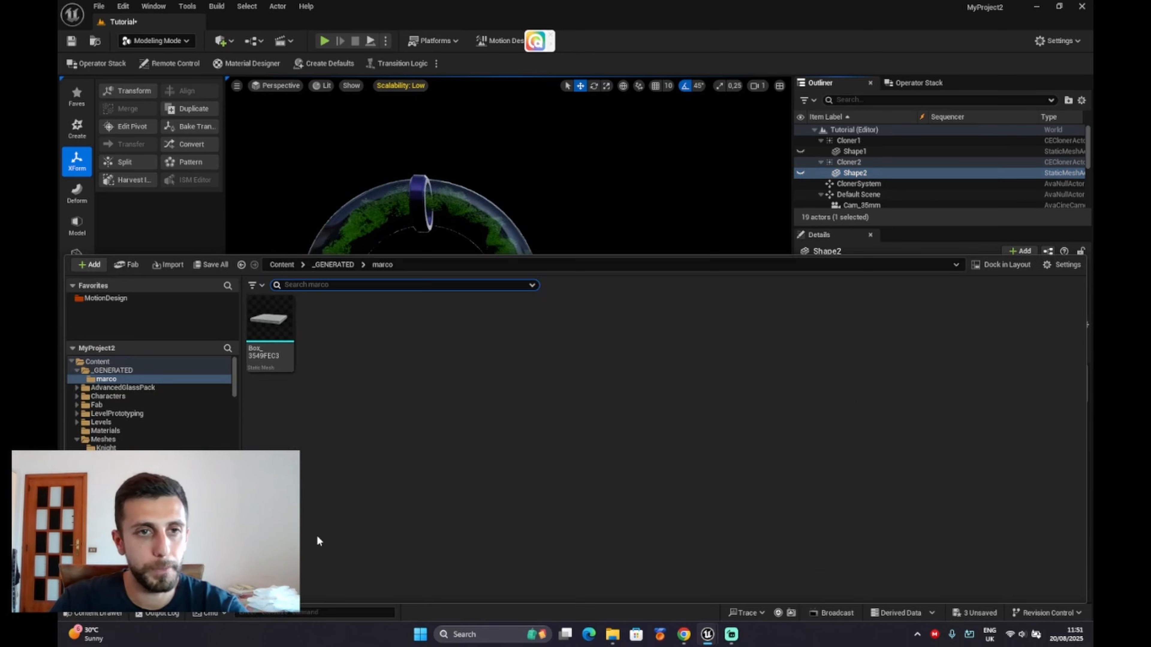
pyautogui.click(107, 362)
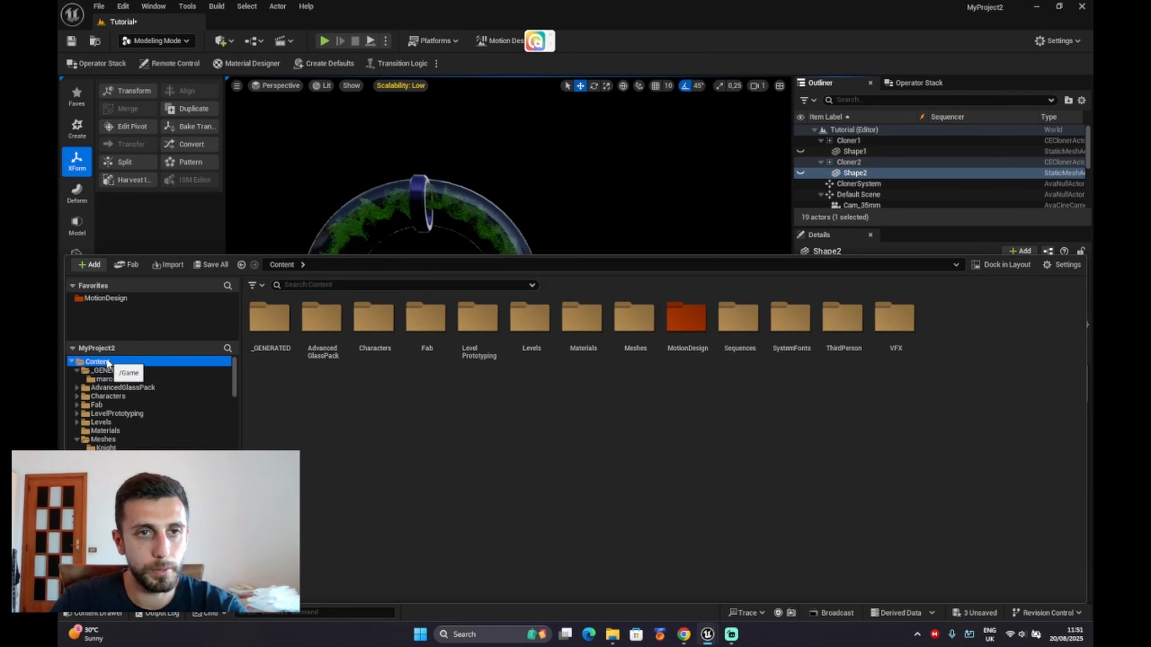
pyautogui.doubleClick(579, 329)
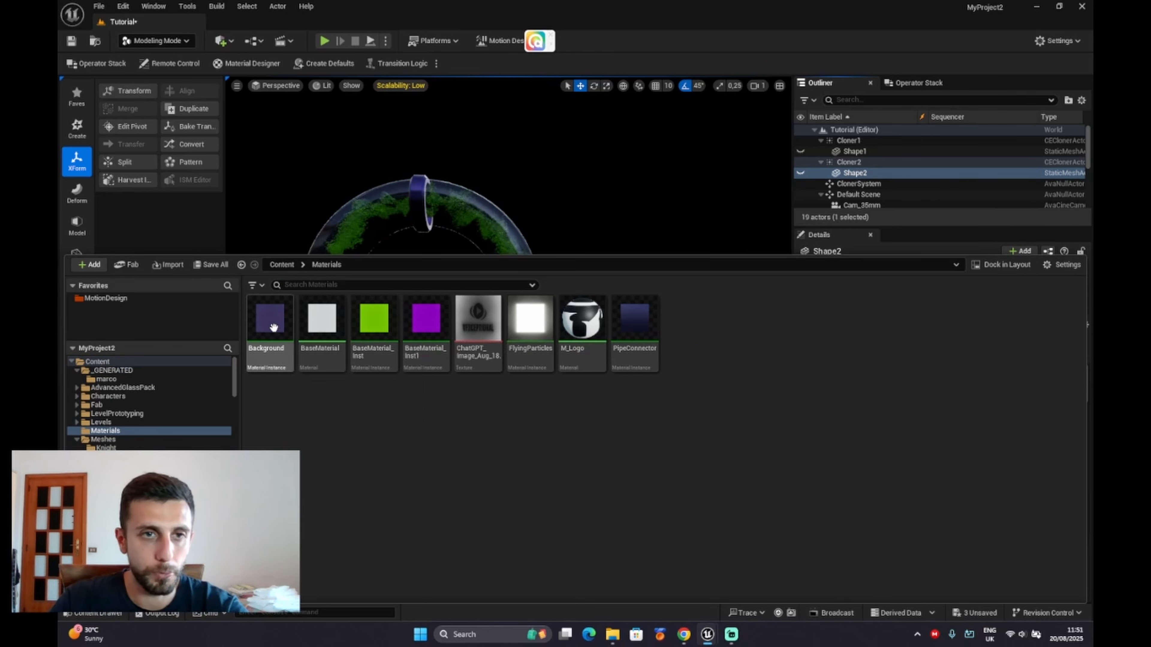
pyautogui.click(422, 327)
pyautogui.rightClick(328, 333)
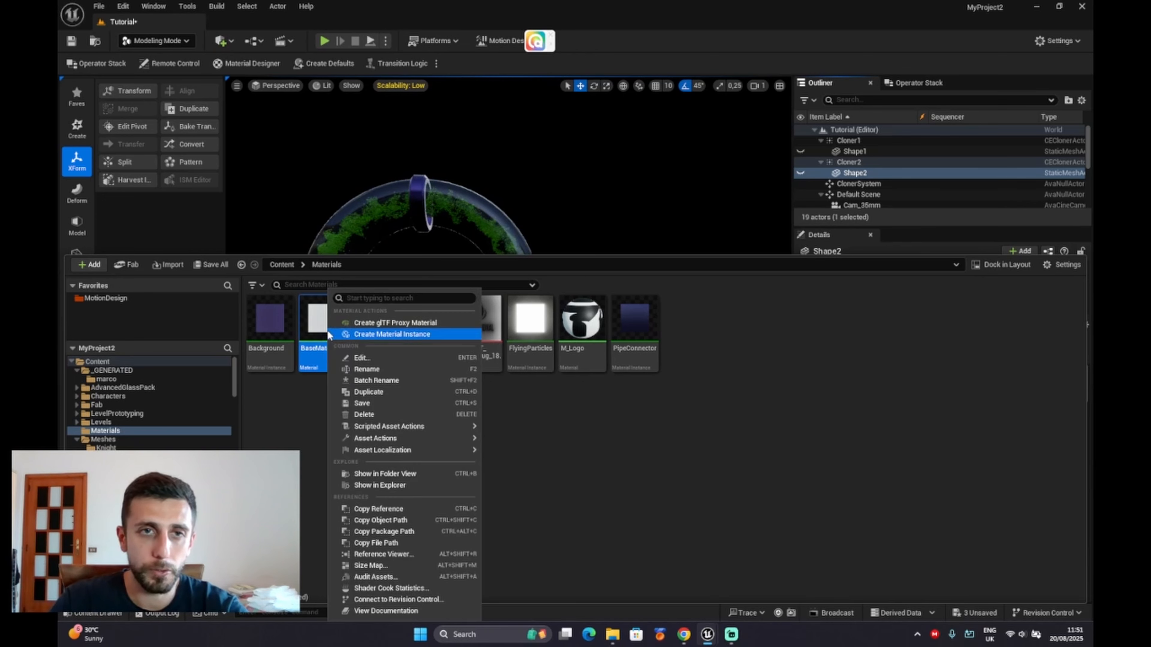
pyautogui.click(380, 335)
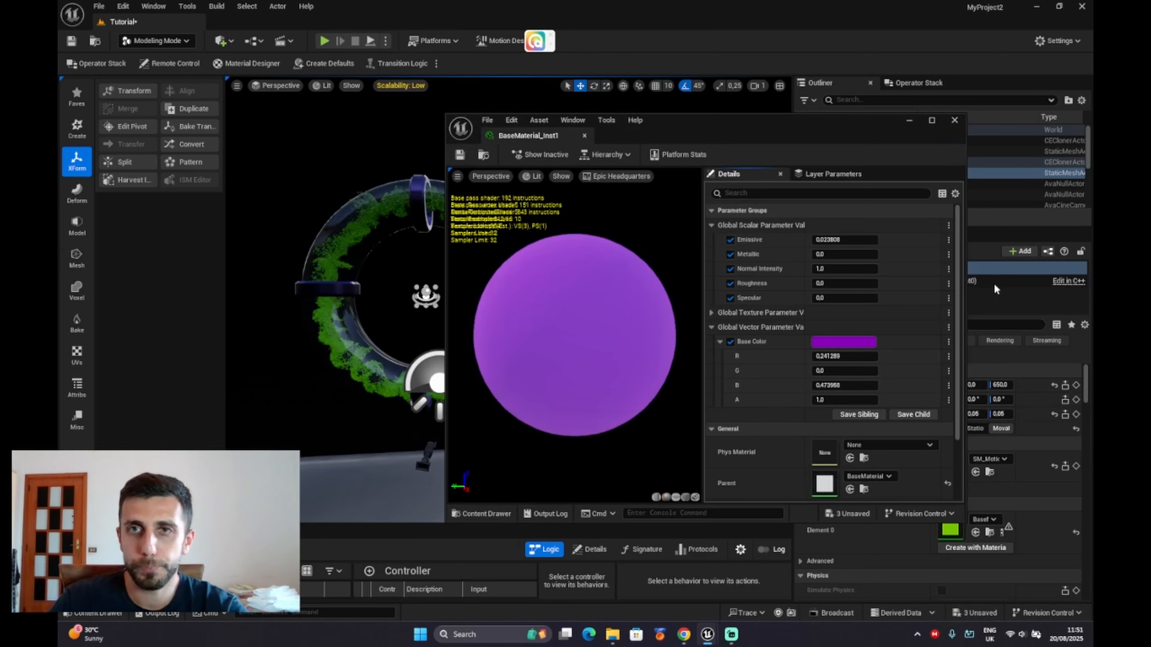
pyautogui.click(954, 119)
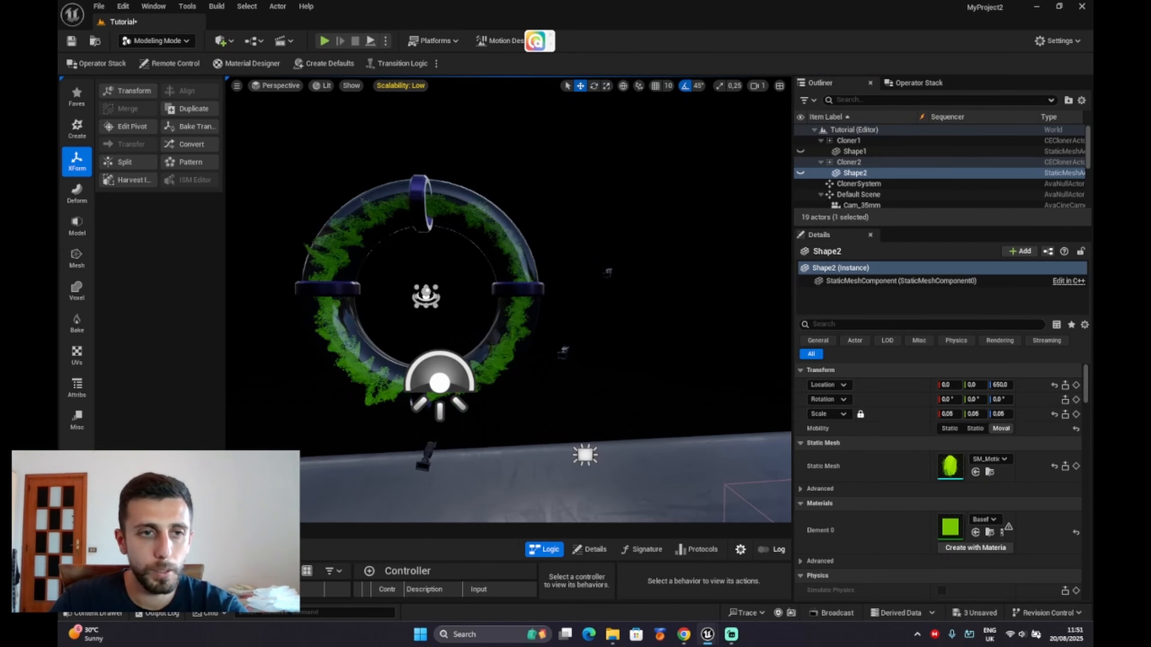
pyautogui.click(99, 615)
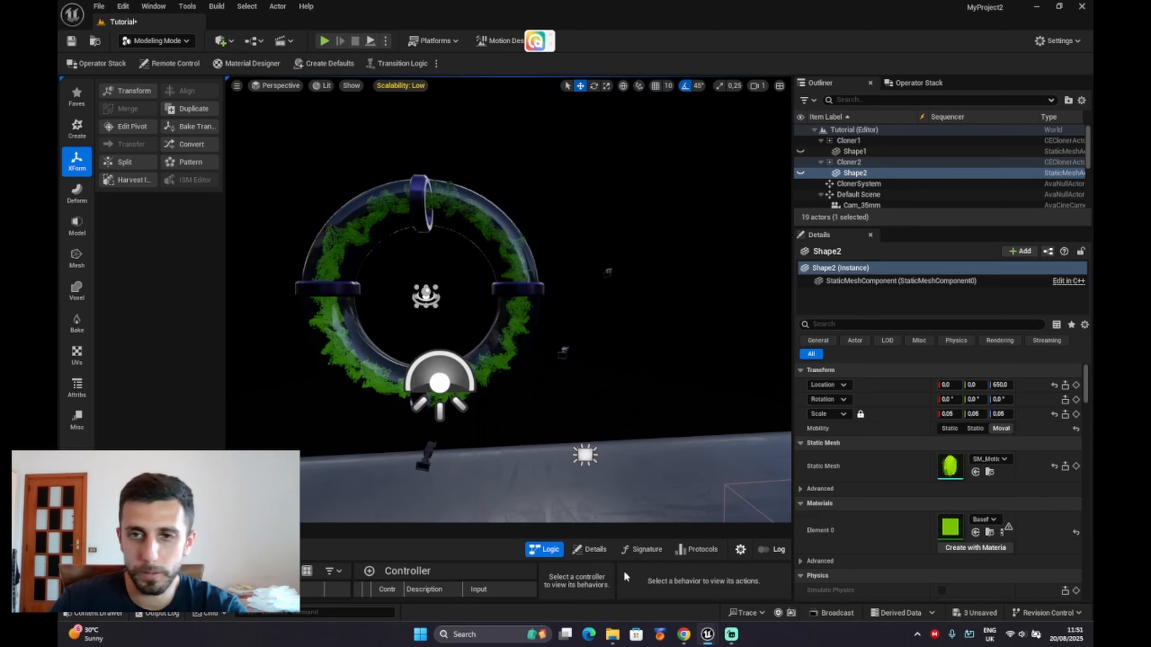
pyautogui.moveTo(624, 577); pyautogui.dragTo(950, 526)
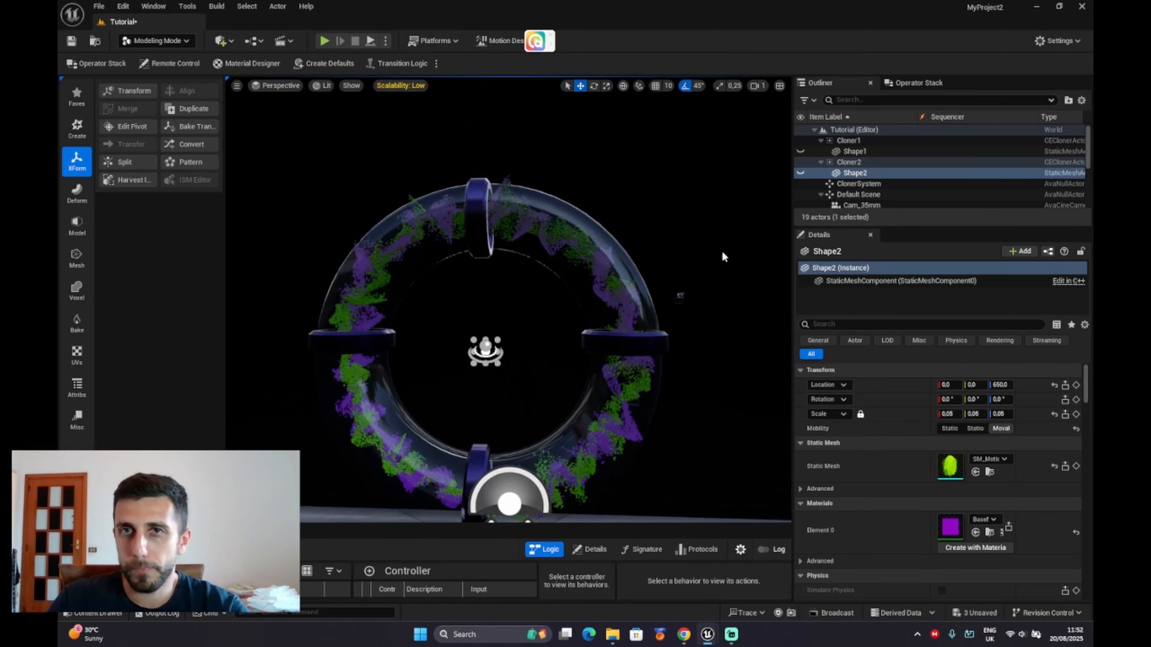
# - Set Cloner2's range OffsetMax to -5.0 on X, Y and Z
pyautogui.click(848, 162)
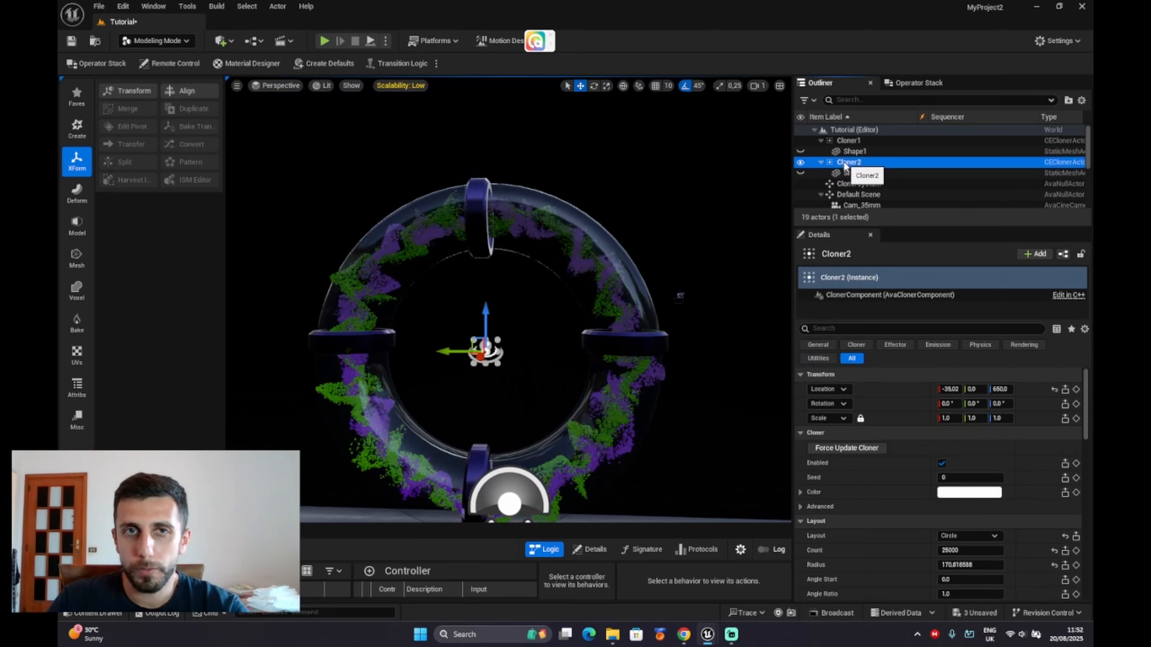
pyautogui.scroll(-5, 943, 477)
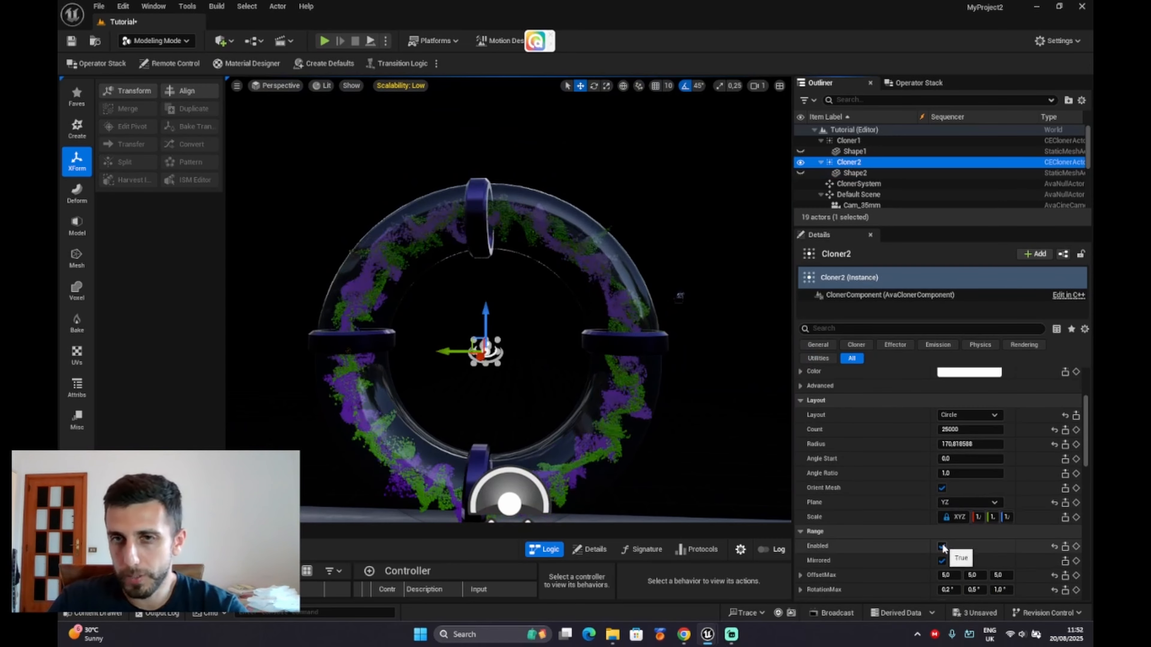
pyautogui.click(948, 506)
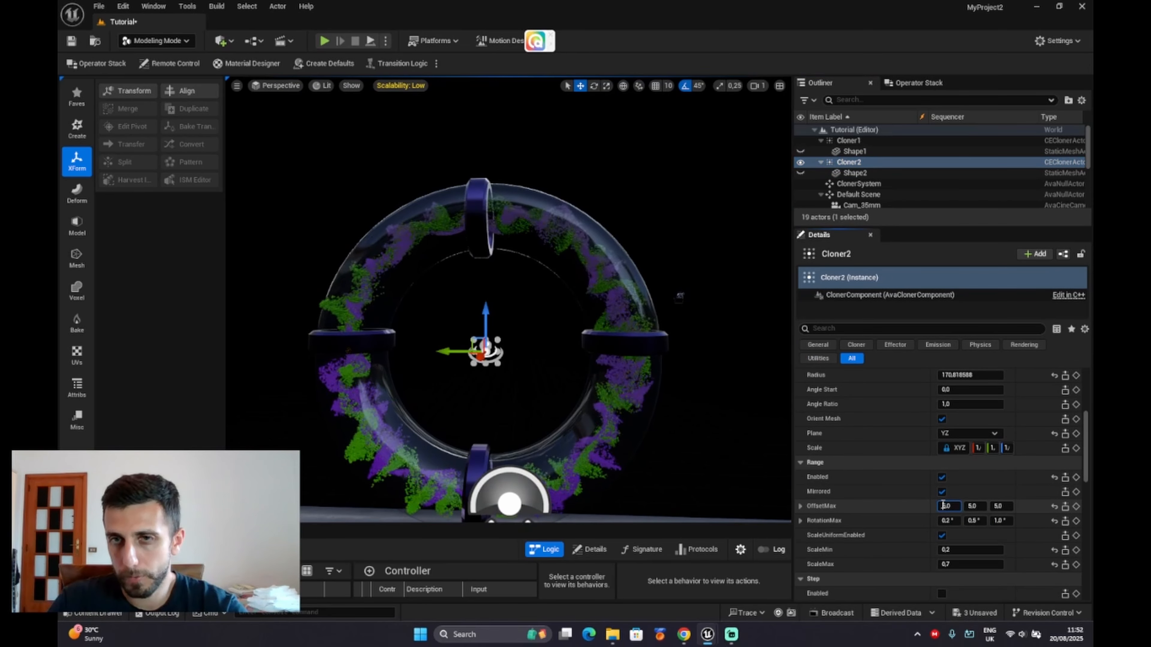
pyautogui.write('-')
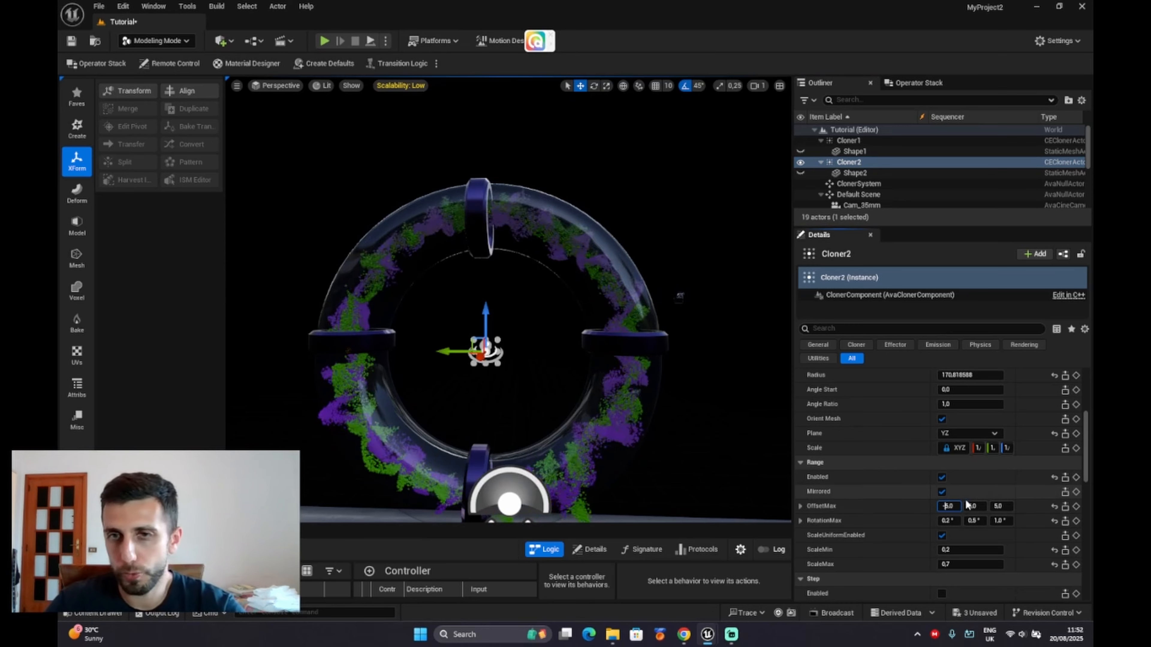
pyautogui.doubleClick(974, 506)
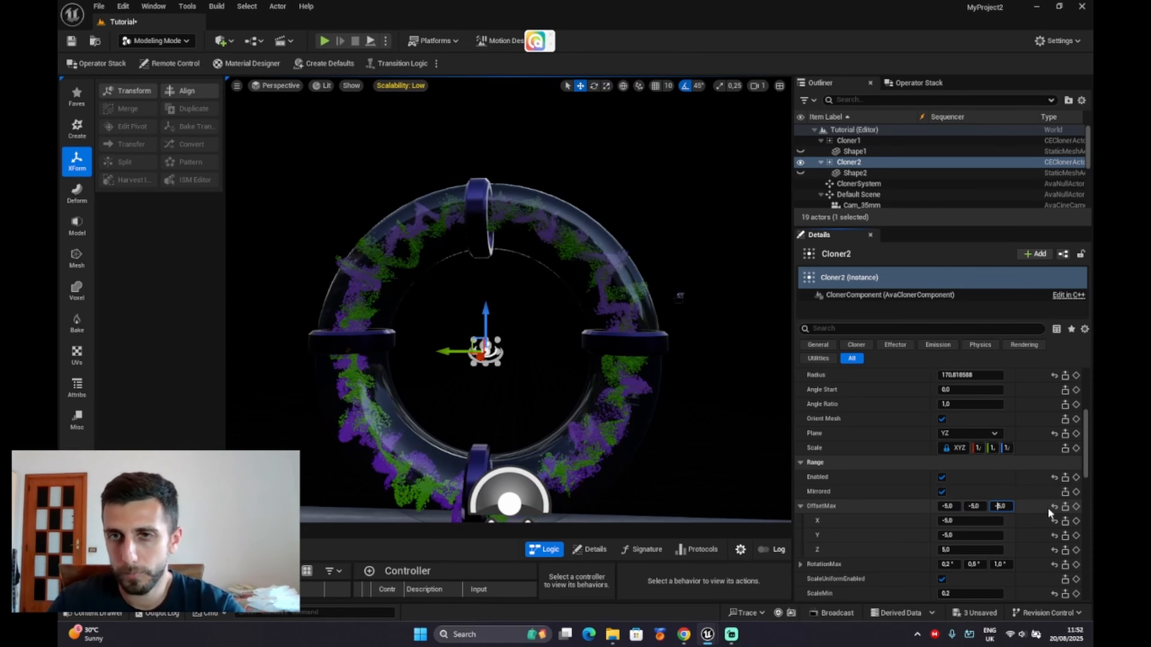
# - Set Cloner2's range RotationMax to -0.2° on X, -0.5° on Y and -1.0° on Z
pyautogui.scroll(-3, 1034, 511)
pyautogui.click(946, 478)
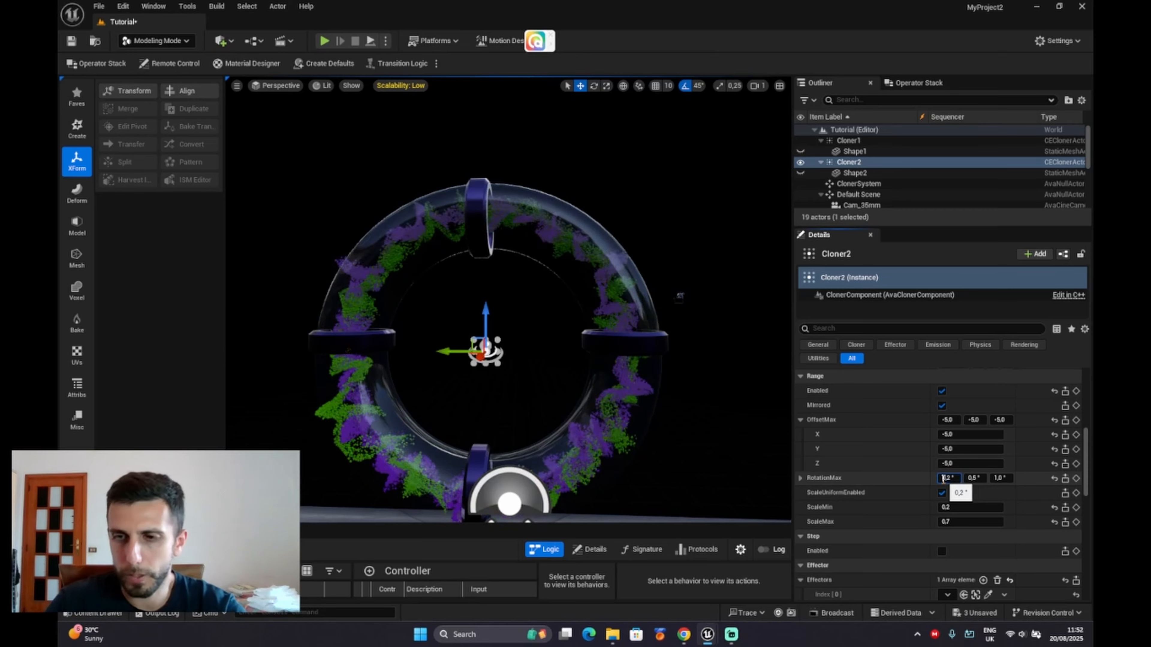
pyautogui.doubleClick(973, 479)
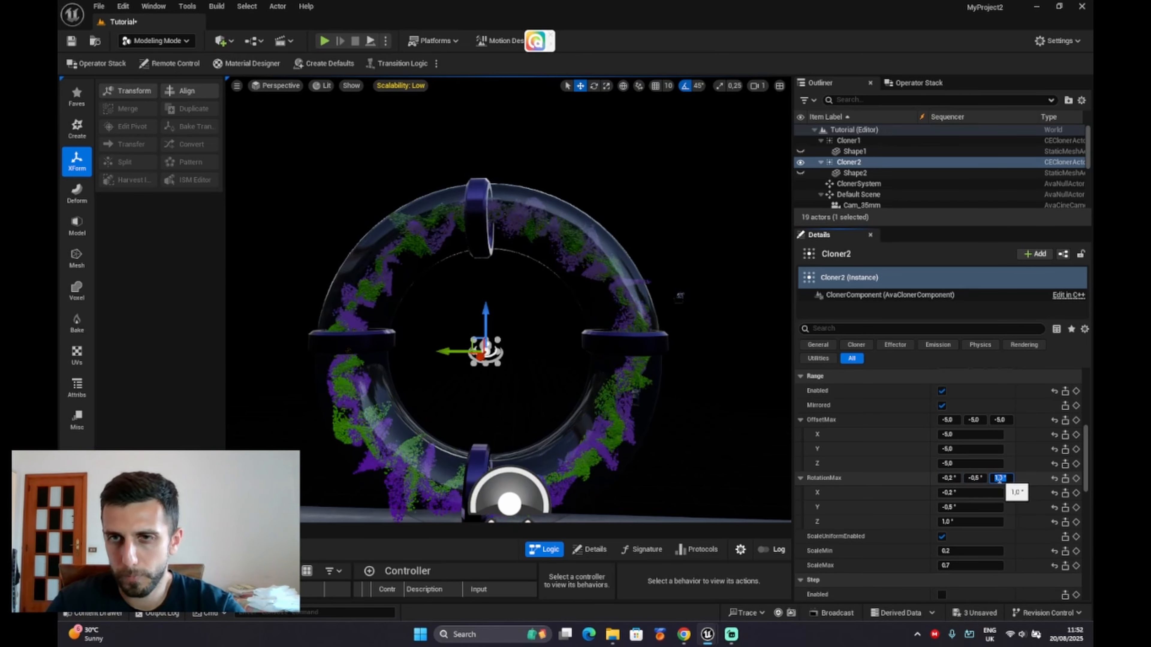
pyautogui.write('-')
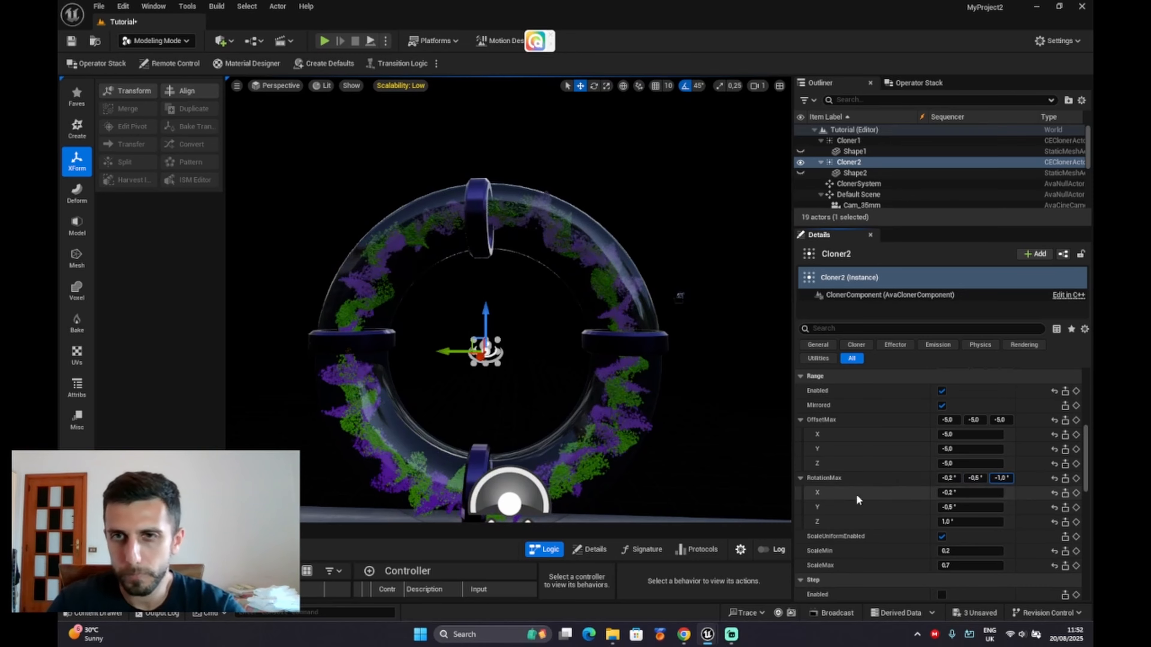
pyautogui.press('Return')
pyautogui.scroll(-3, 907, 489)
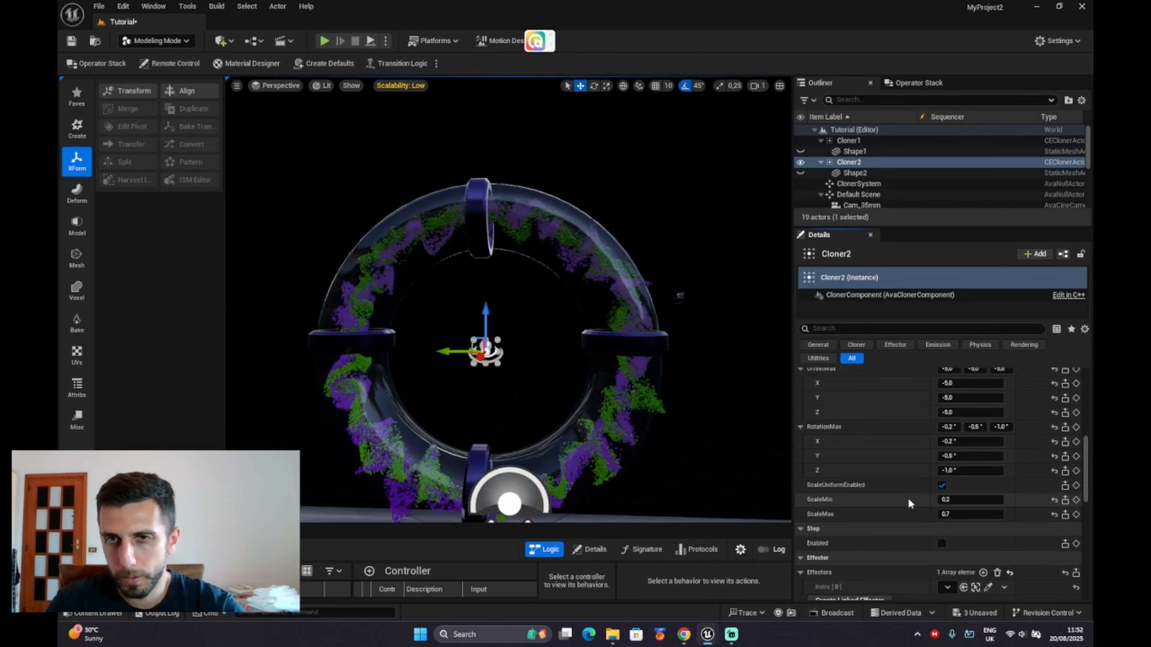
pyautogui.scroll(-1, 908, 497)
pyautogui.scroll(-4, 851, 462)
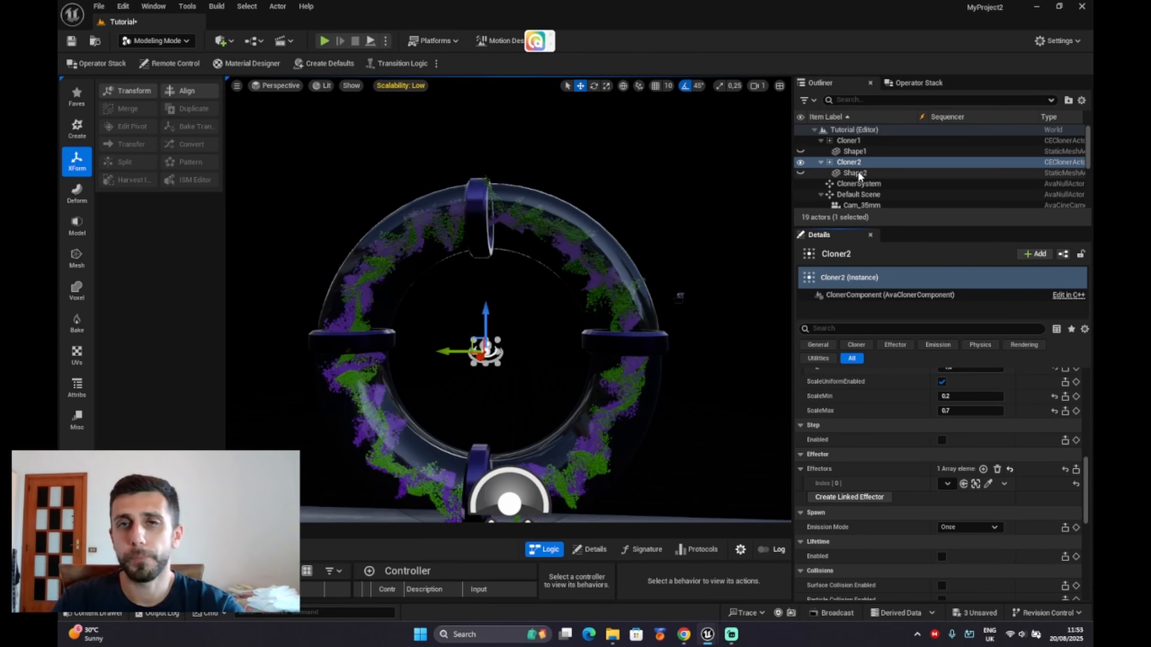
# - Rename the Effector actor as Effector1
pyautogui.scroll(-4, 858, 165)
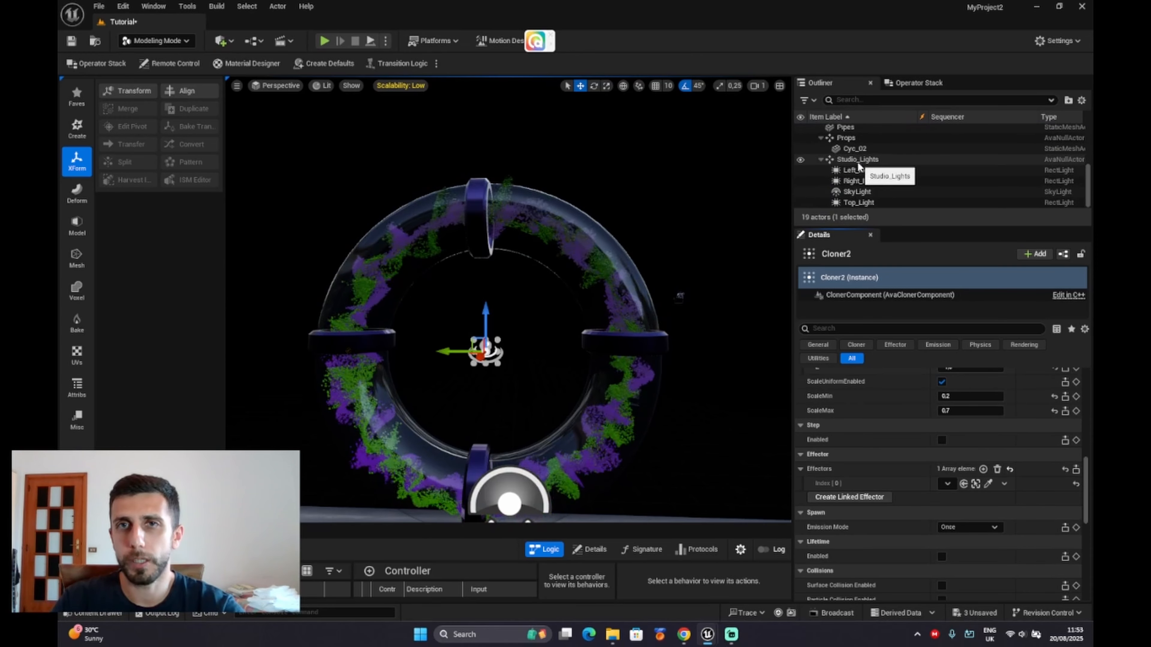
pyautogui.scroll(3, 881, 136)
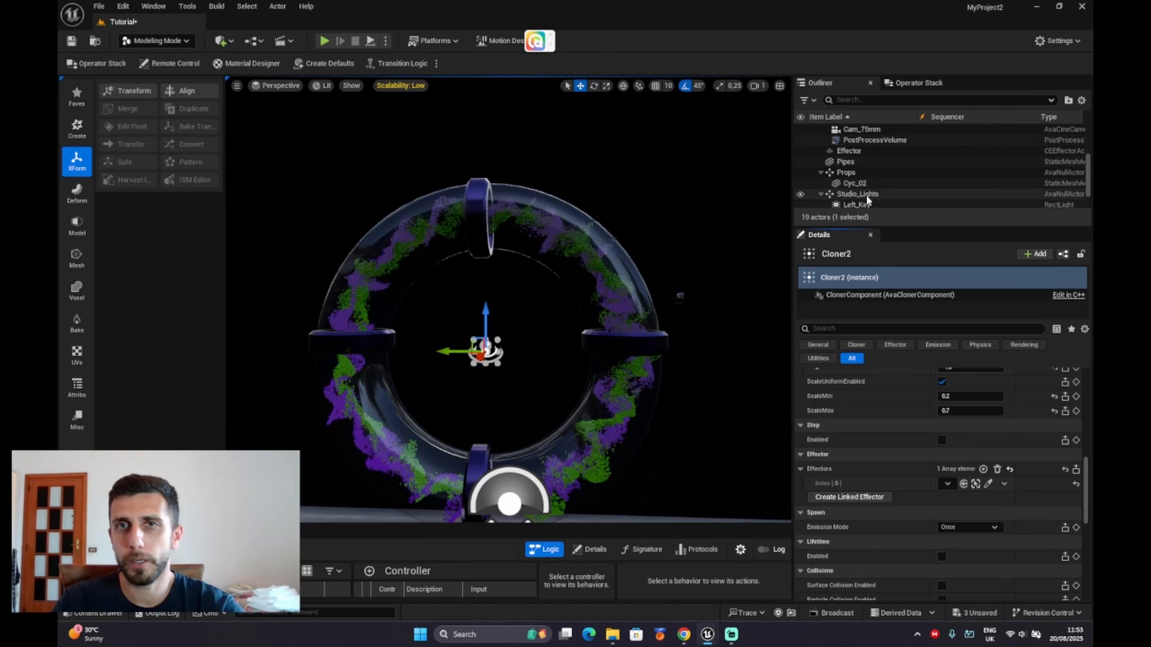
pyautogui.click(851, 152)
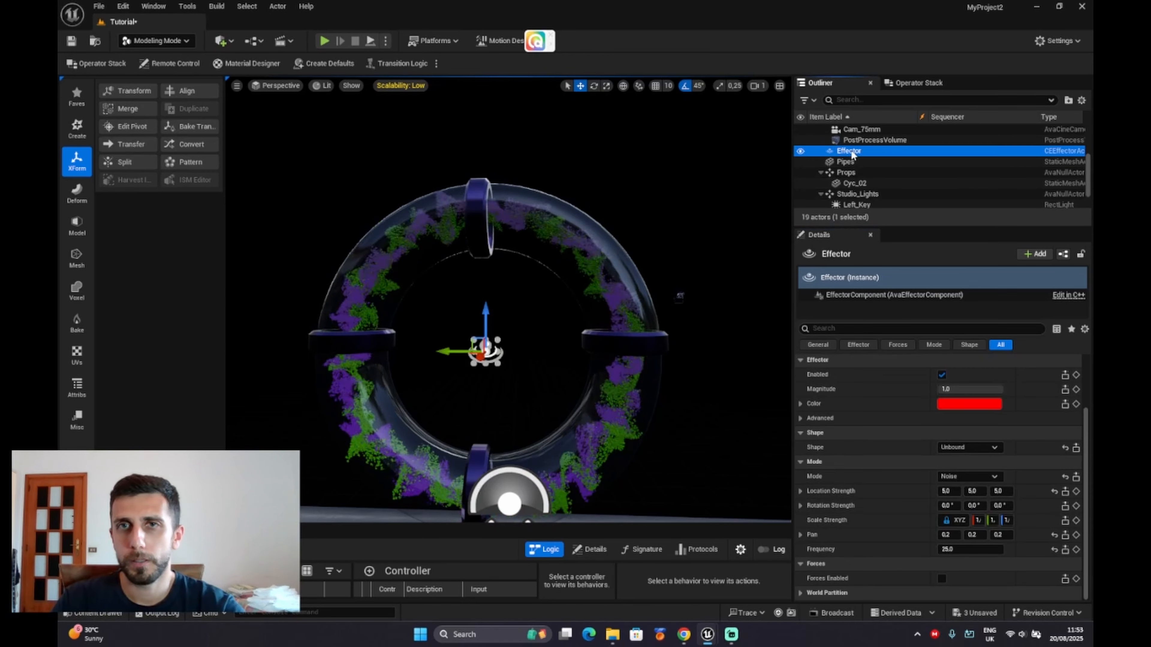
pyautogui.rightClick(853, 154)
pyautogui.moveTo(902, 328)
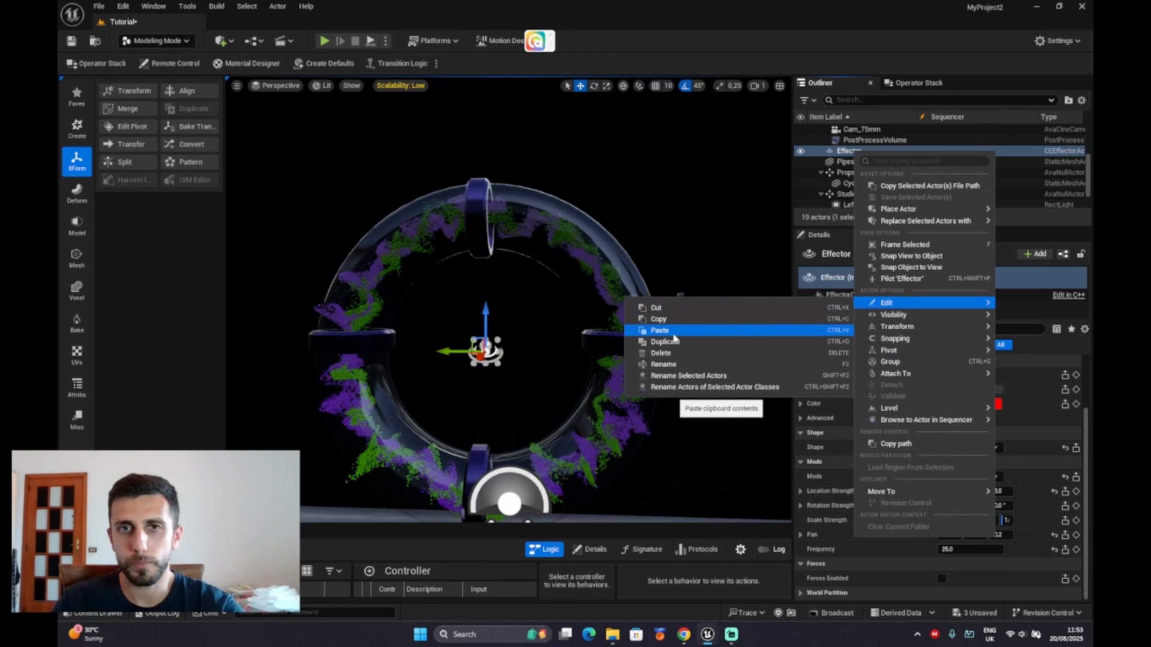
pyautogui.click(674, 366)
pyautogui.press('Right')
pyautogui.write('1')
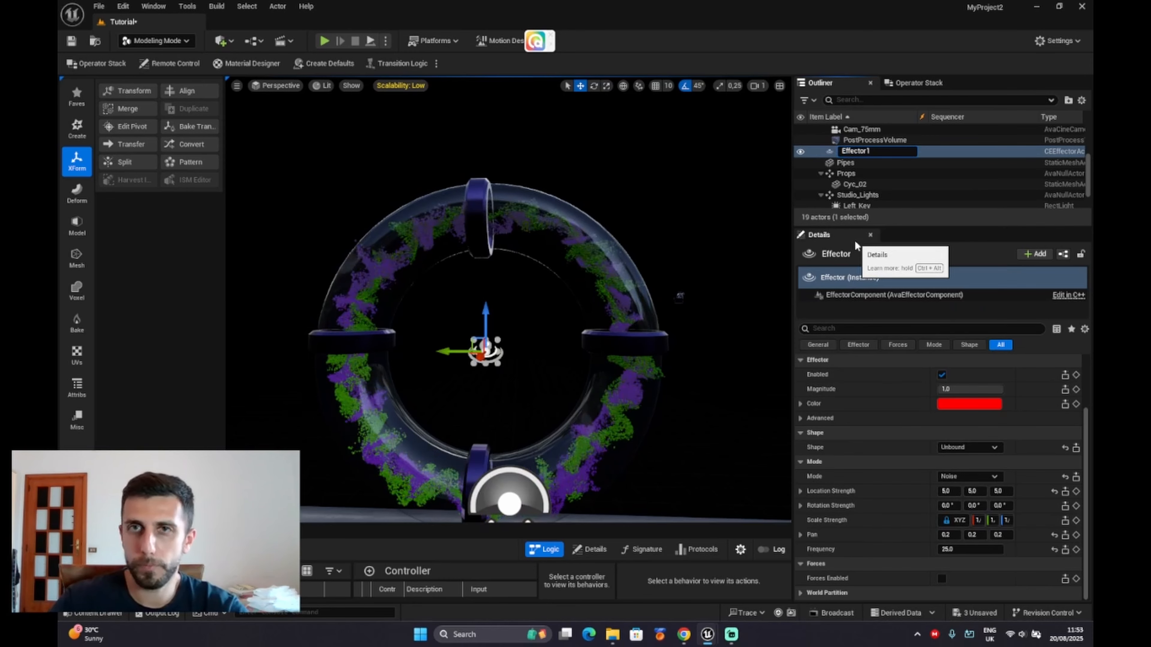
pyautogui.click(946, 147)
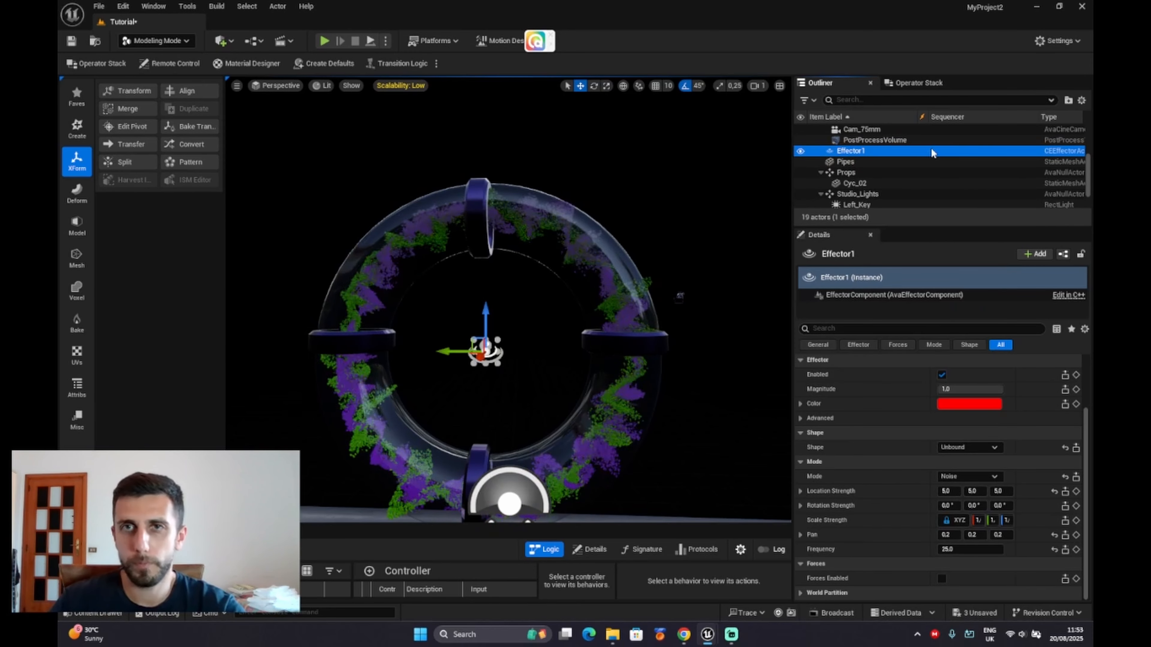
# - Duplicate the Effector1 actor to get a second effector
pyautogui.rightClick(847, 150)
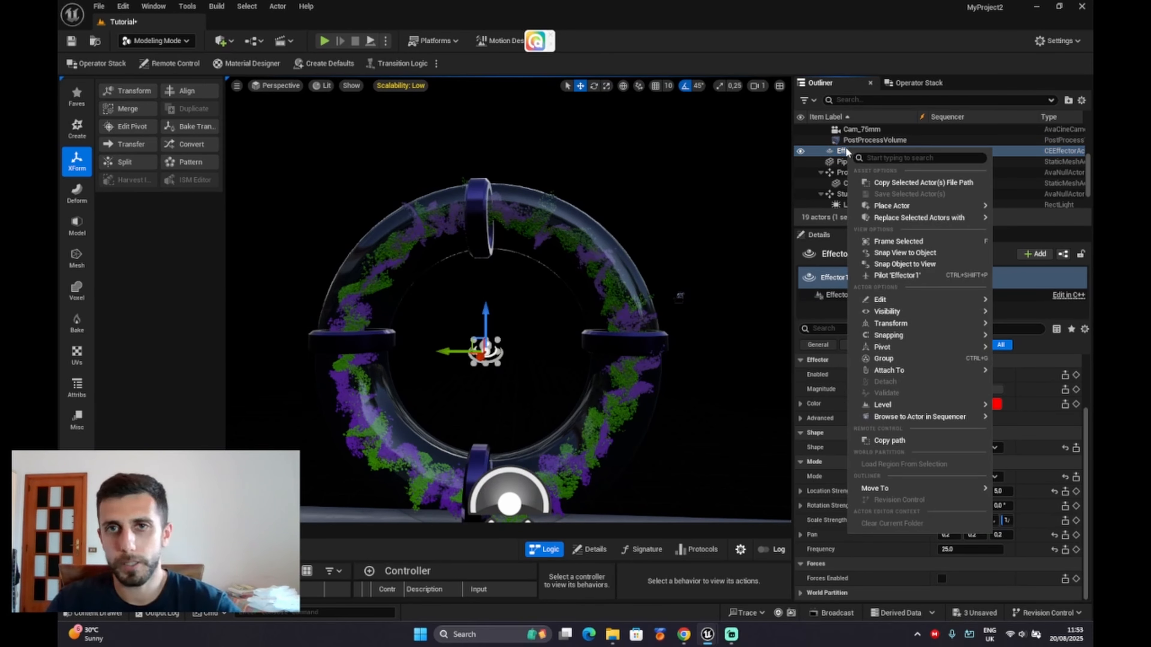
pyautogui.click(829, 152)
pyautogui.hotkey('ctrl', 'd')
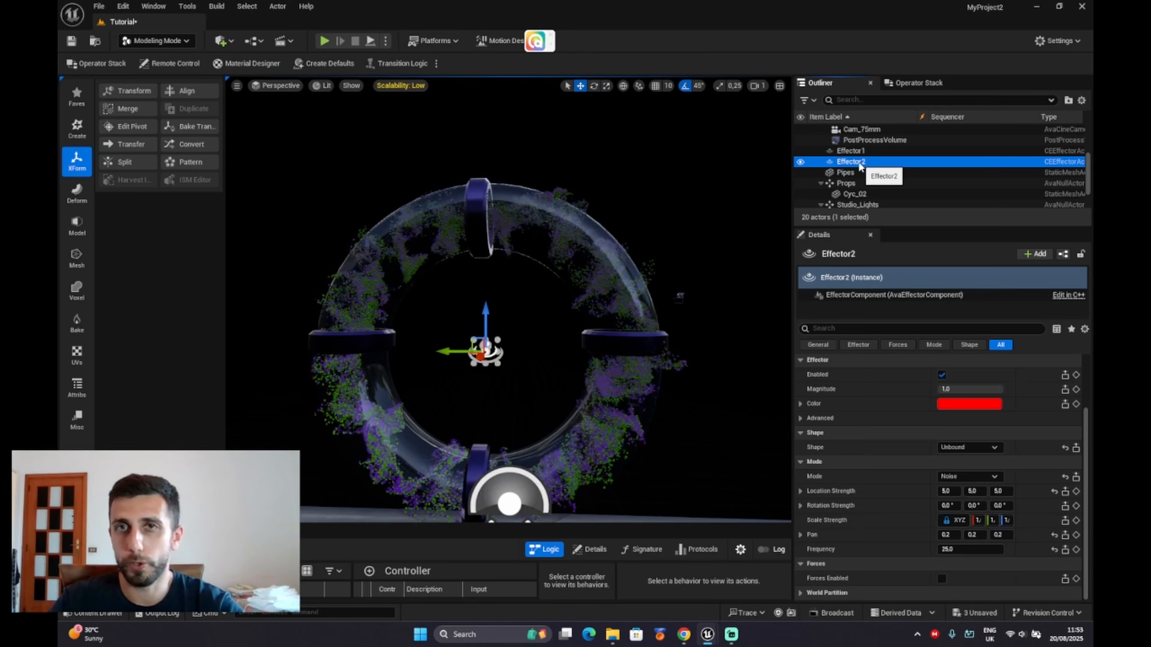
# - Clear Cloner1's Effectors array and add a single element linked to Effector1
pyautogui.scroll(5, 859, 164)
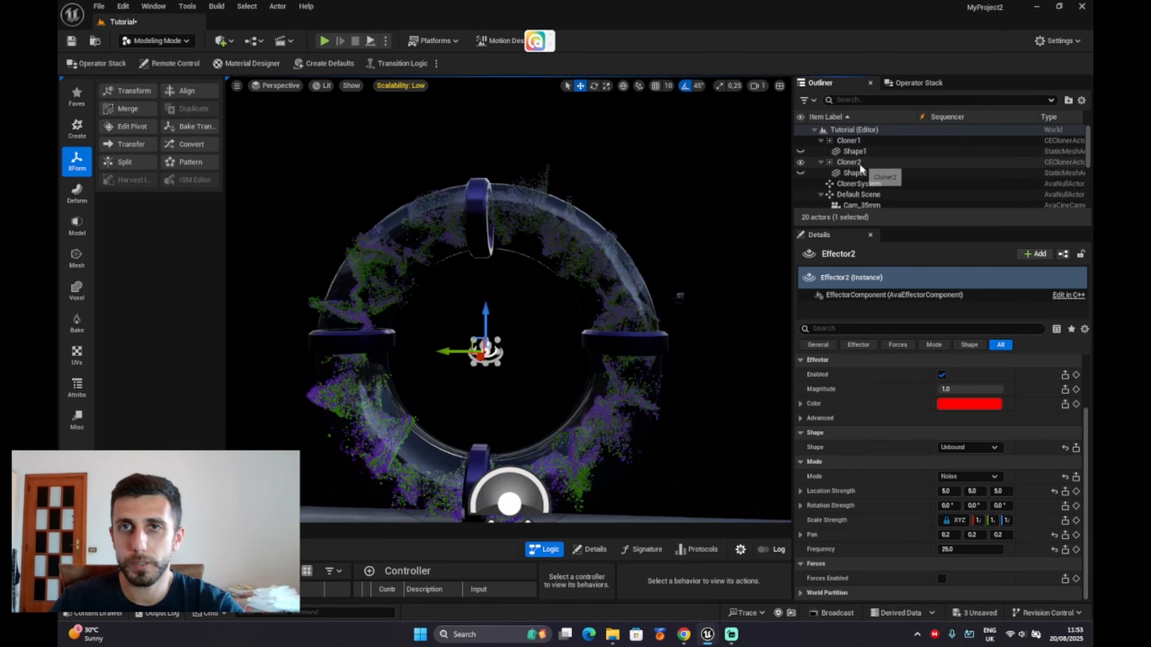
pyautogui.click(855, 141)
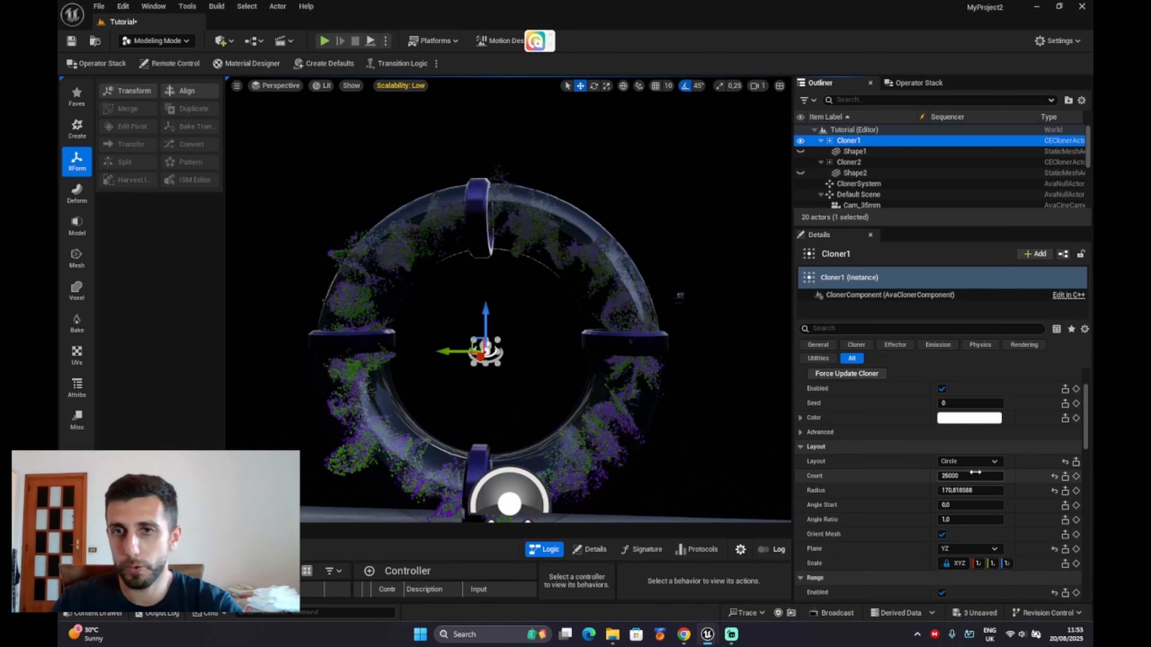
pyautogui.click(856, 328)
pyautogui.write('e')
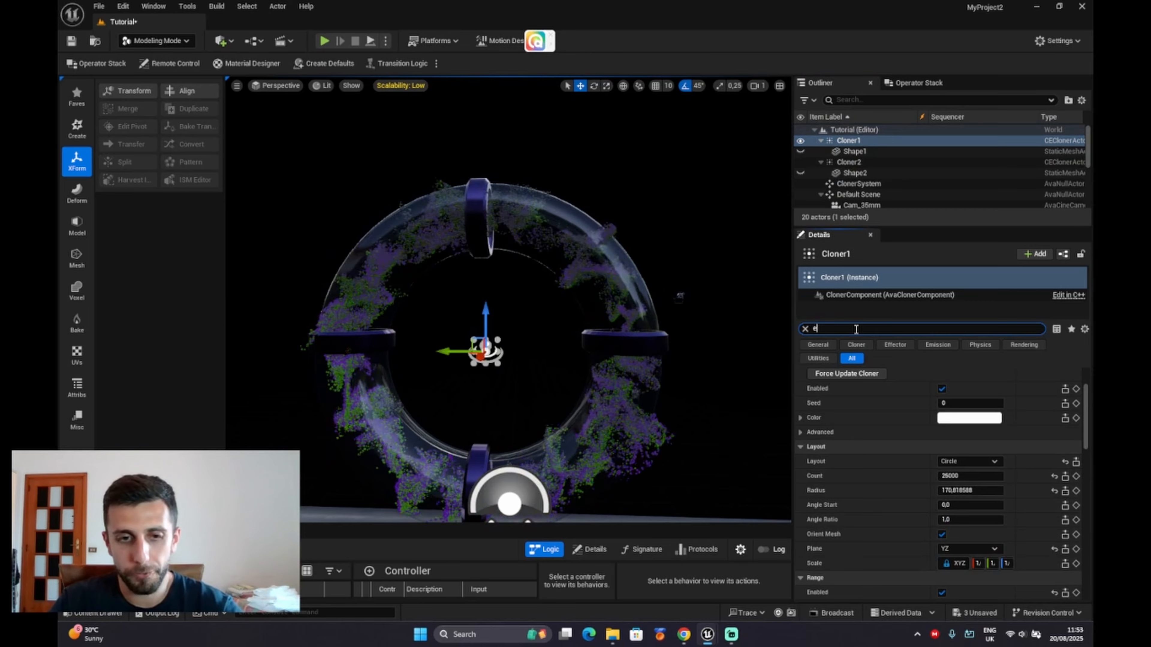
pyautogui.write('ffect')
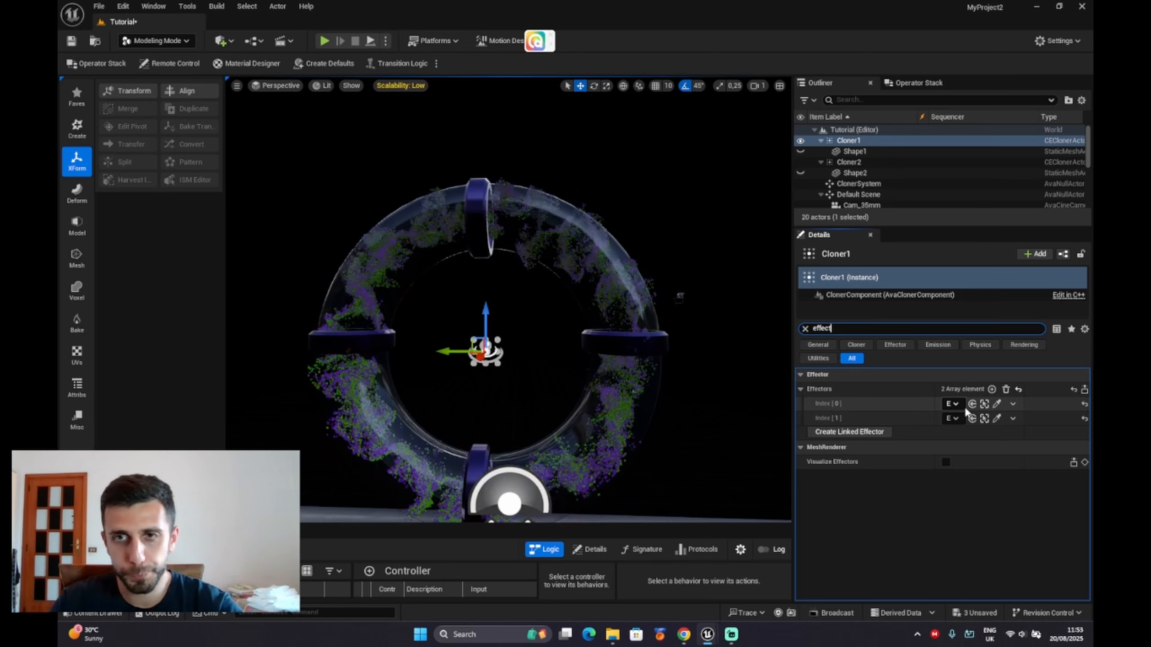
pyautogui.click(1006, 389)
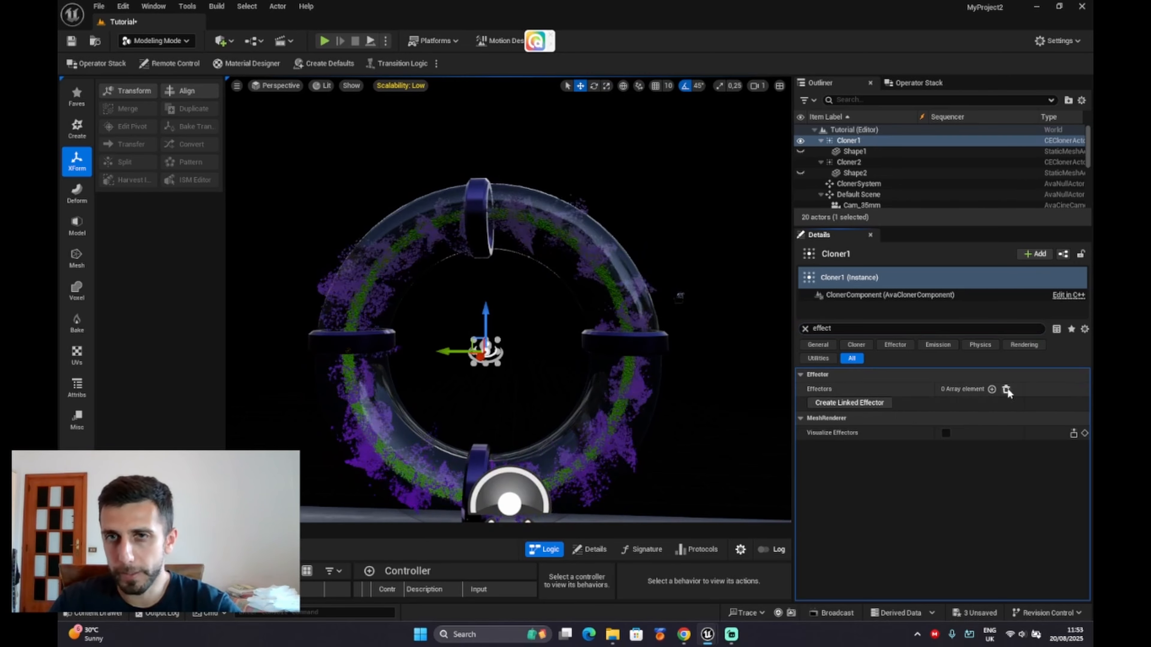
pyautogui.click(991, 389)
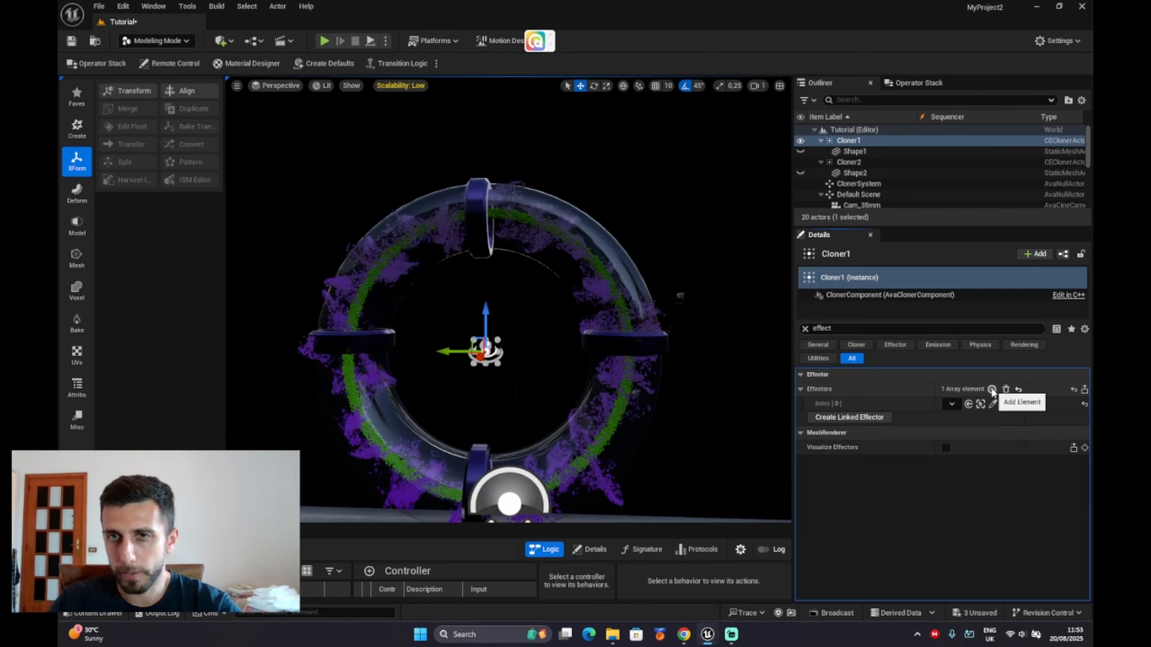
pyautogui.click(951, 403)
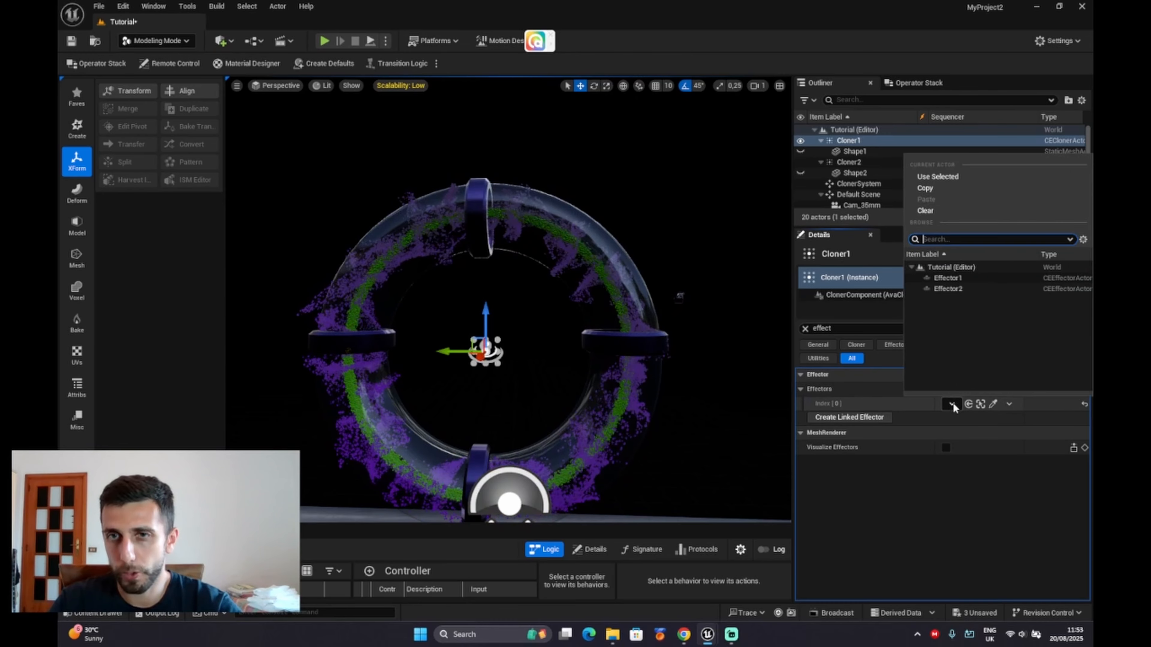
pyautogui.click(940, 277)
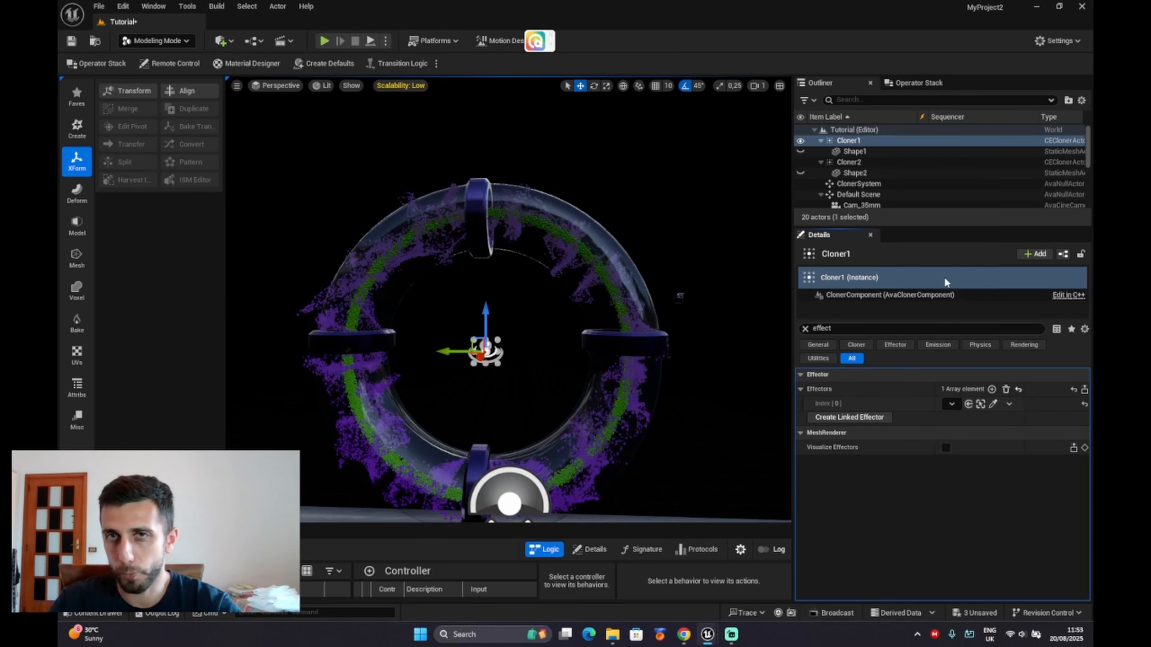
# - Replace the entries in Cloner2's Effectors array with one element linked to Effector2
pyautogui.click(855, 163)
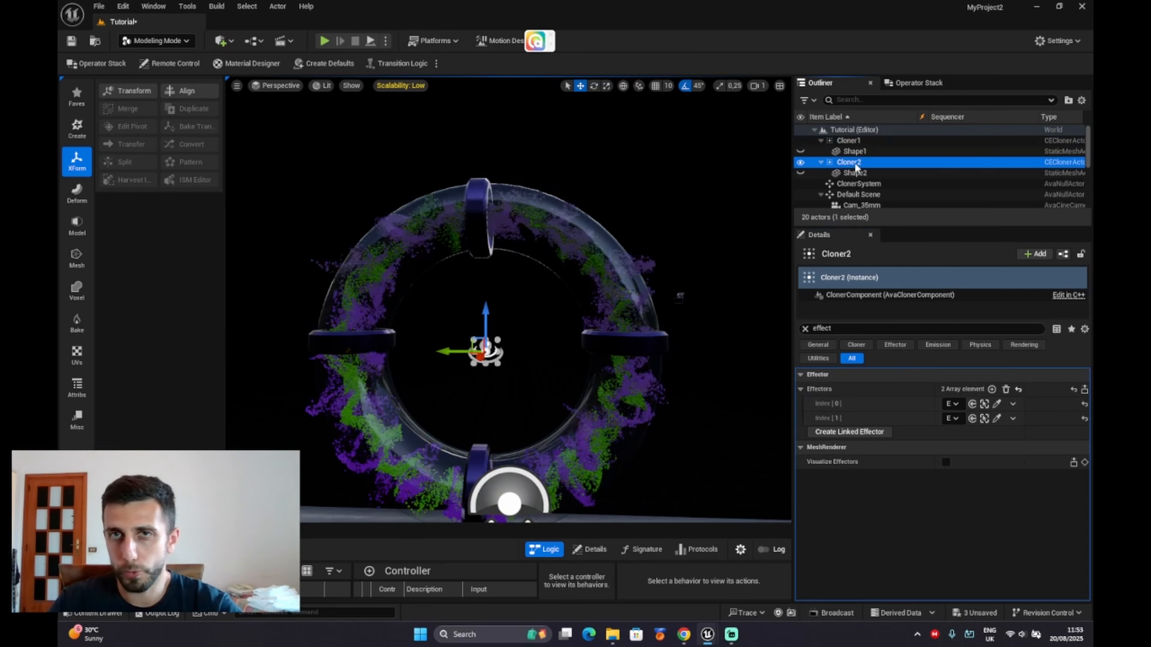
pyautogui.click(1005, 389)
pyautogui.click(990, 390)
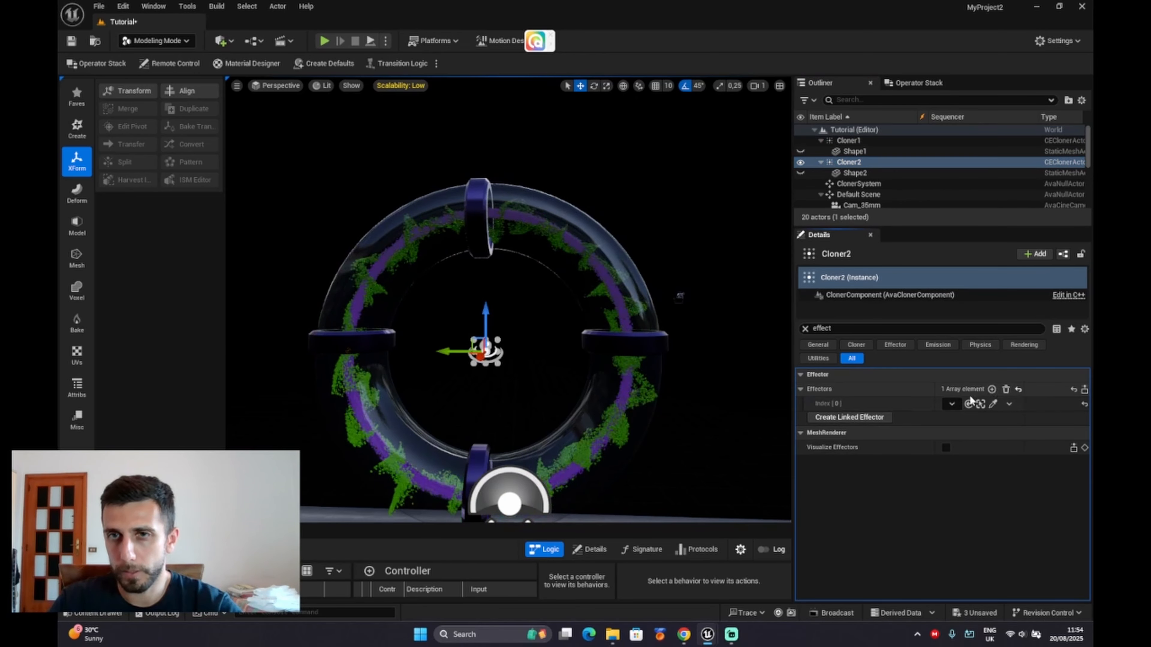
pyautogui.click(949, 403)
pyautogui.click(958, 289)
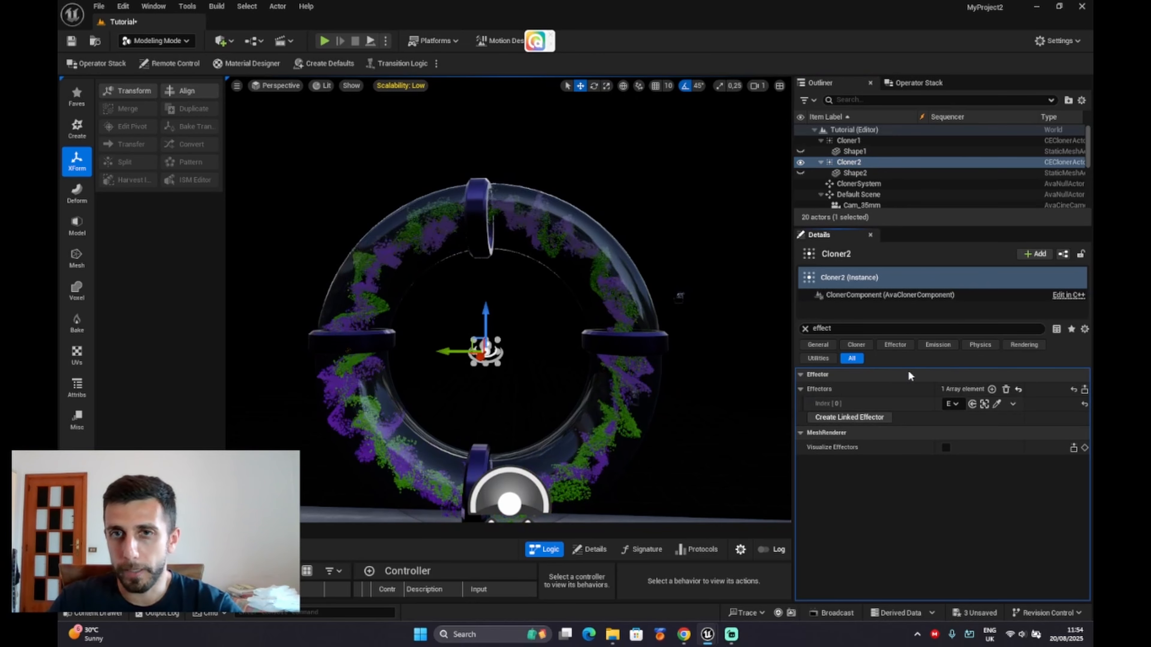
# - Set Effector2's noise Location Strength to -5.0 on X, Y and Z
pyautogui.click(856, 173)
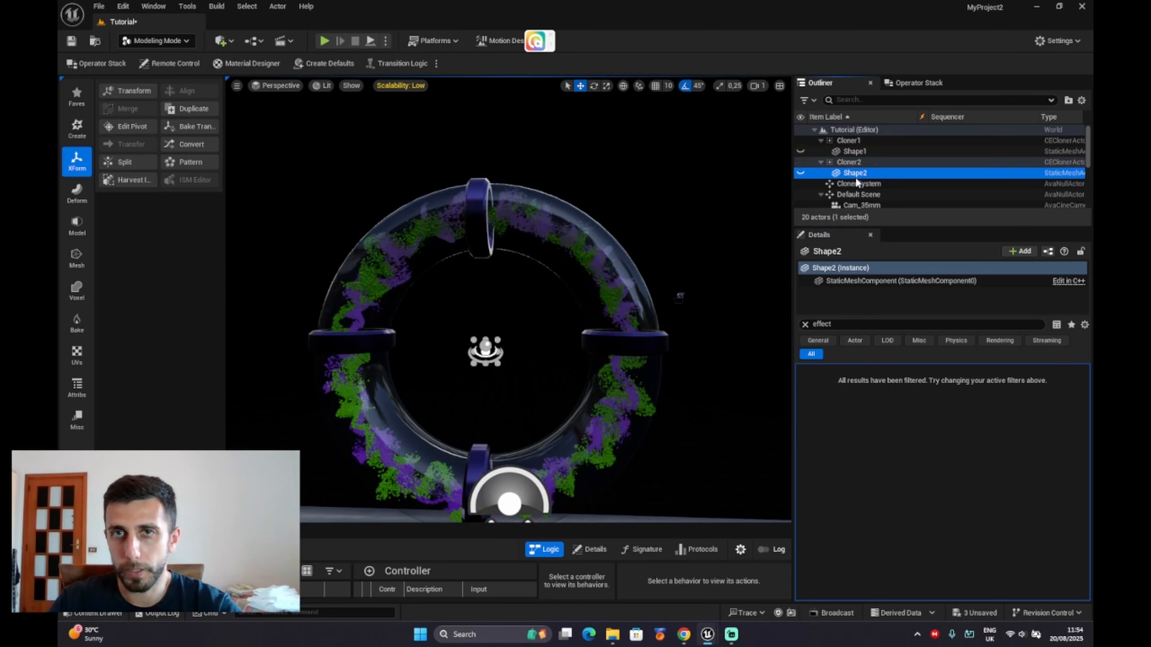
pyautogui.scroll(-3, 856, 181)
pyautogui.click(851, 191)
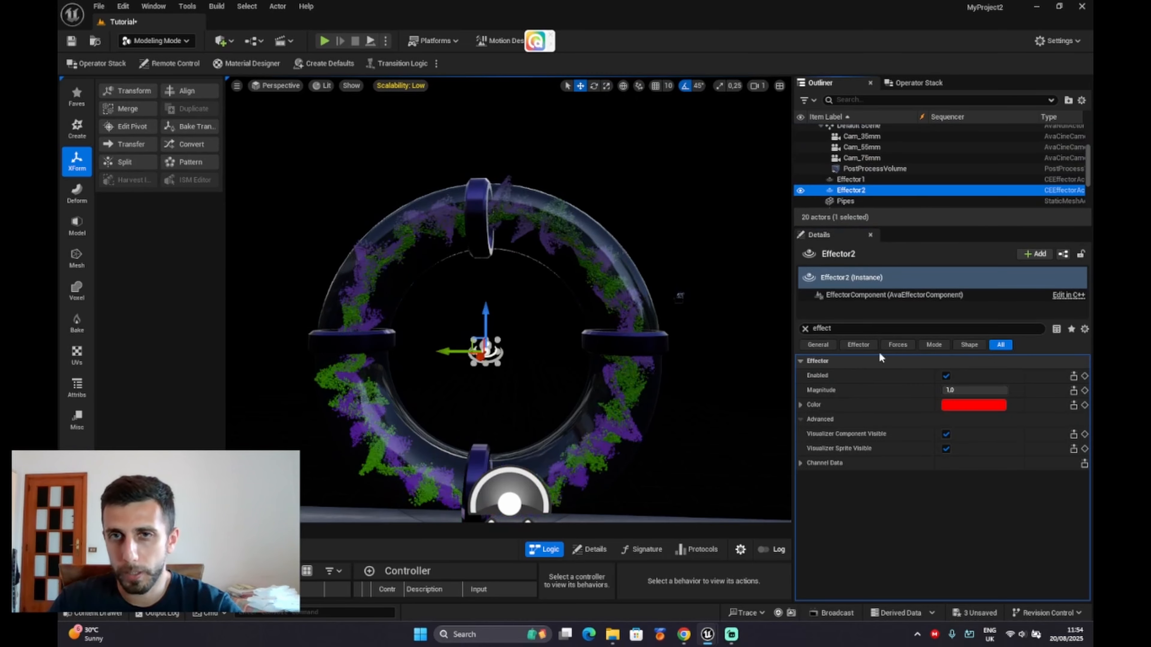
pyautogui.click(806, 329)
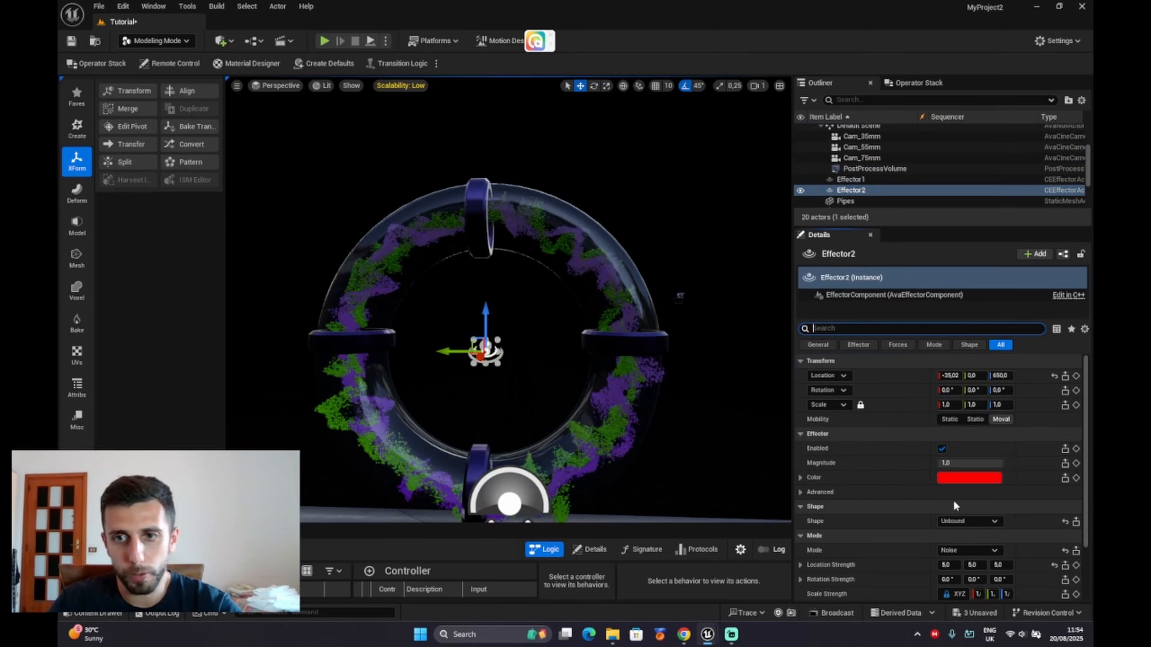
pyautogui.scroll(-3, 953, 506)
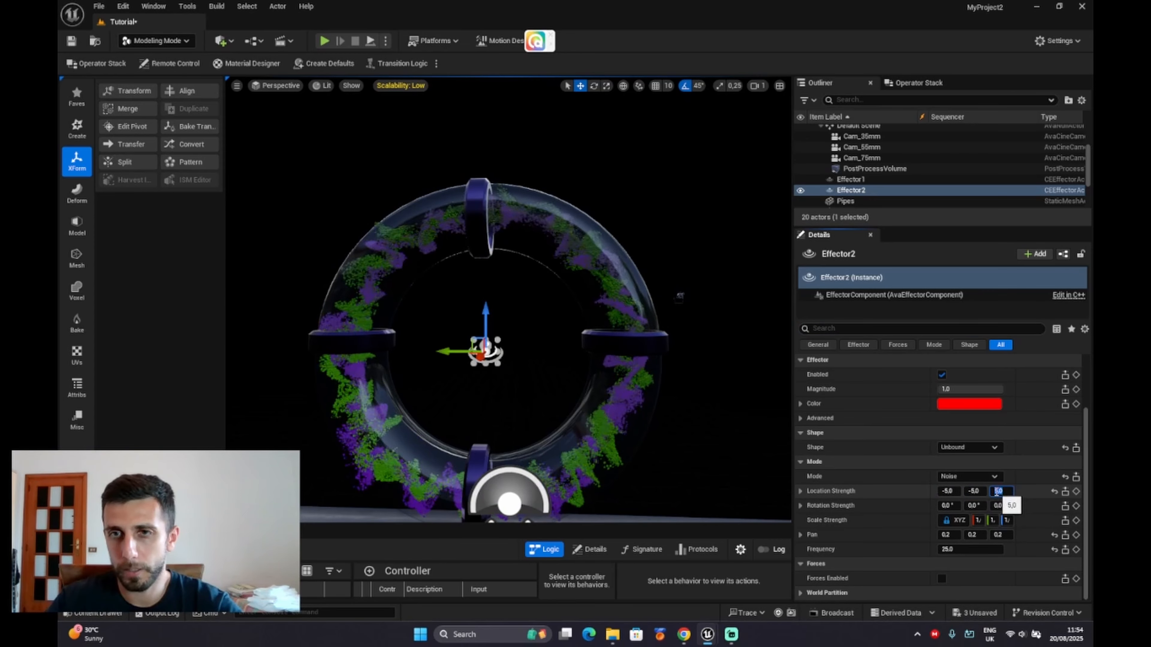
pyautogui.write('-')
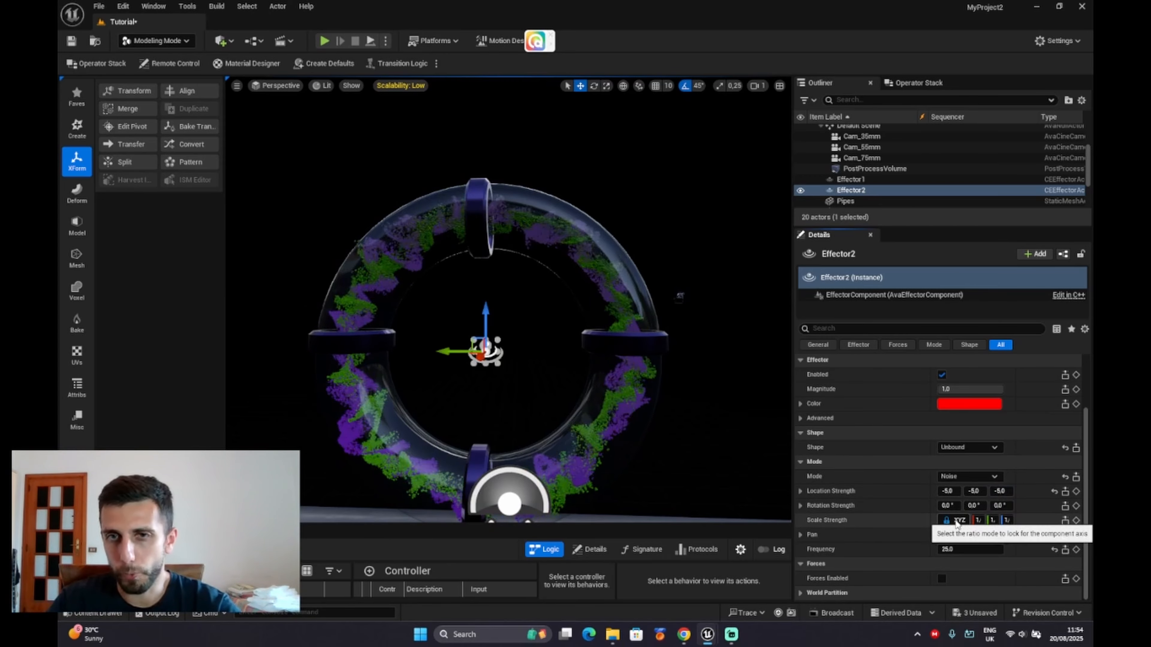
# - Examine the green and purple particle flow inside the glass torus from the side, from a distance and up close
pyautogui.moveTo(558, 317); pyautogui.dragTo(426, 317, button='right')
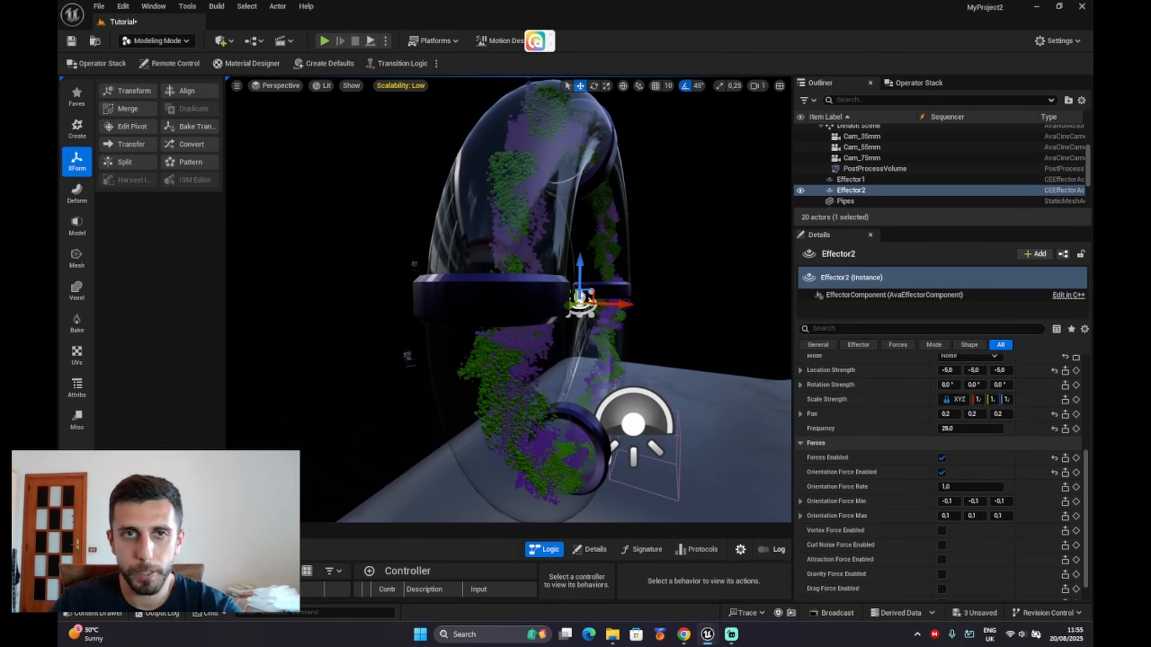
pyautogui.press('s')
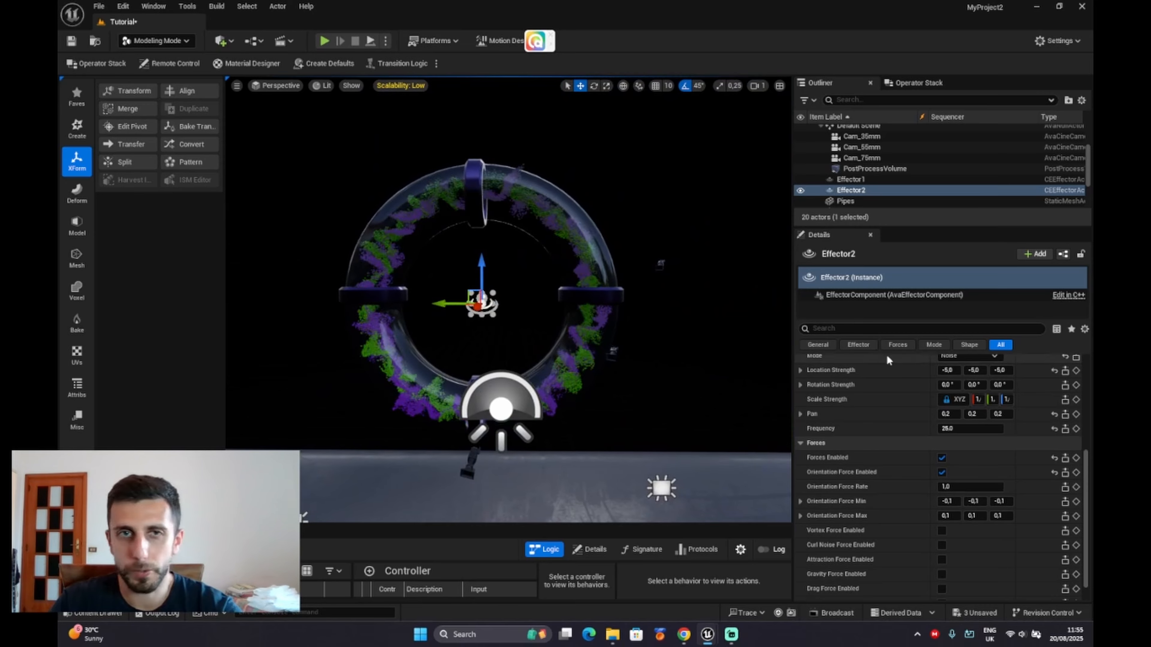
pyautogui.moveTo(540, 364); pyautogui.dragTo(513, 365, button='right')
pyautogui.press('d')
pyautogui.press('w')
pyautogui.press('a')
pyautogui.press('s')
pyautogui.press('w')
pyautogui.press('s')
pyautogui.press('a')
pyautogui.press('w')
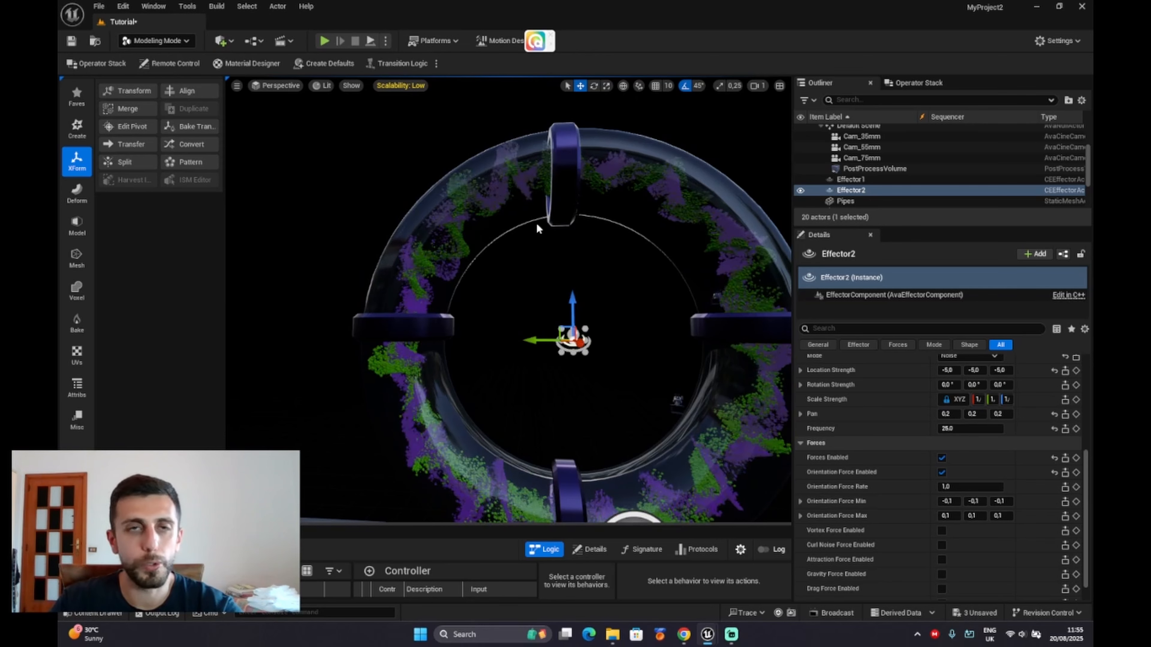
pyautogui.click(98, 6)
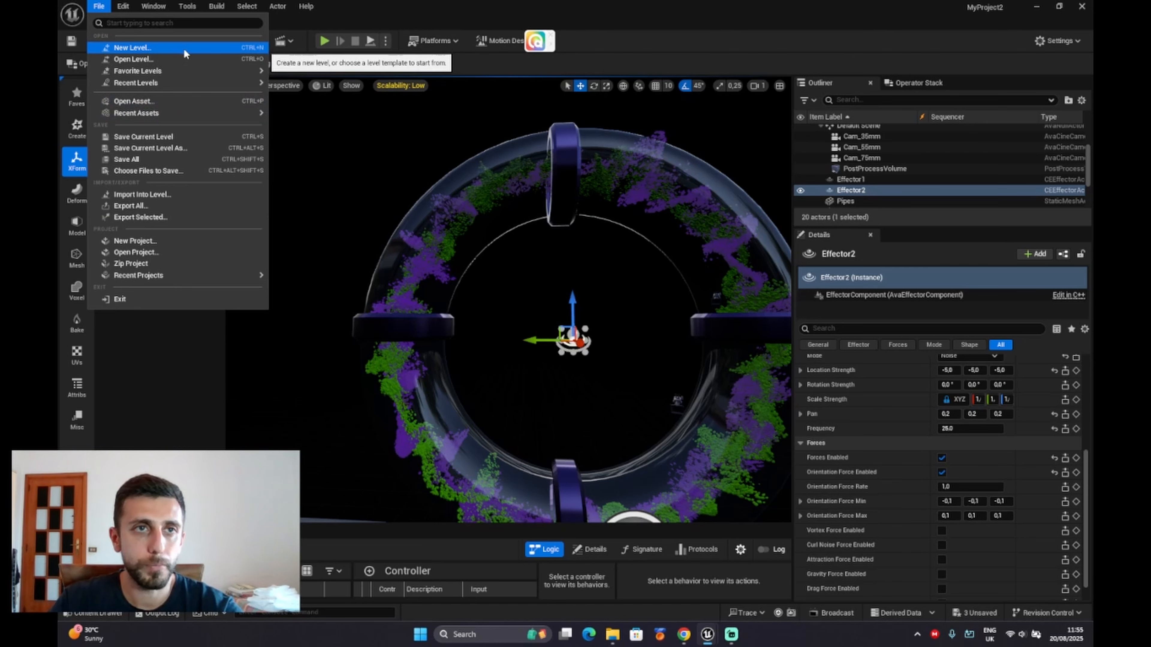
pyautogui.click(198, 55)
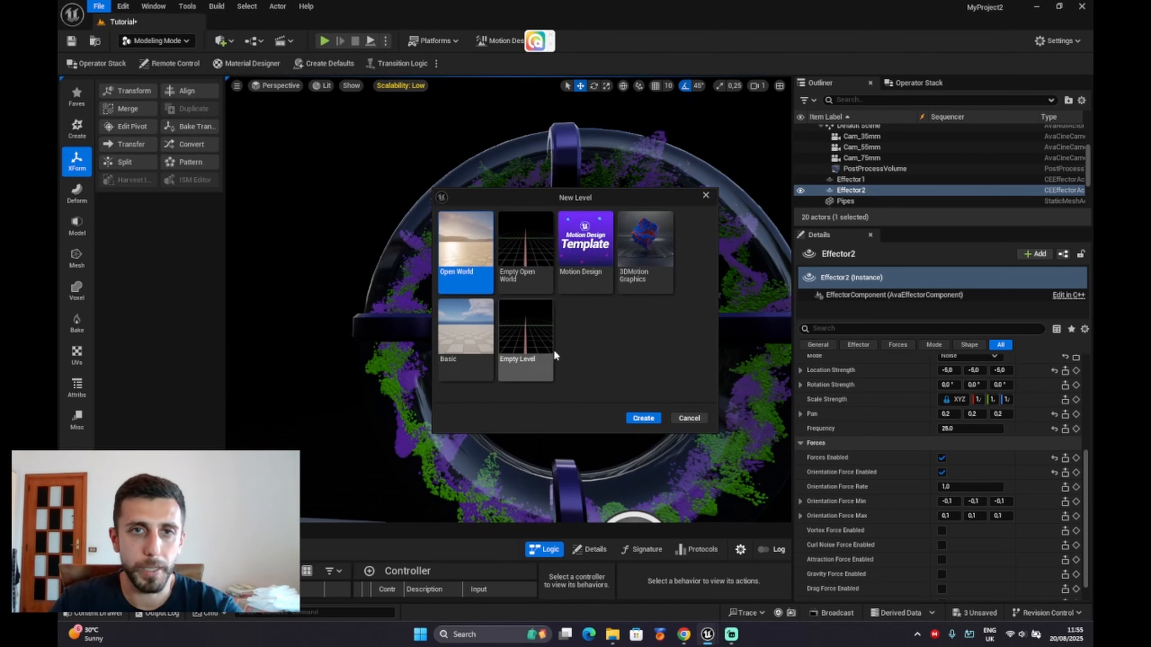
pyautogui.click(705, 194)
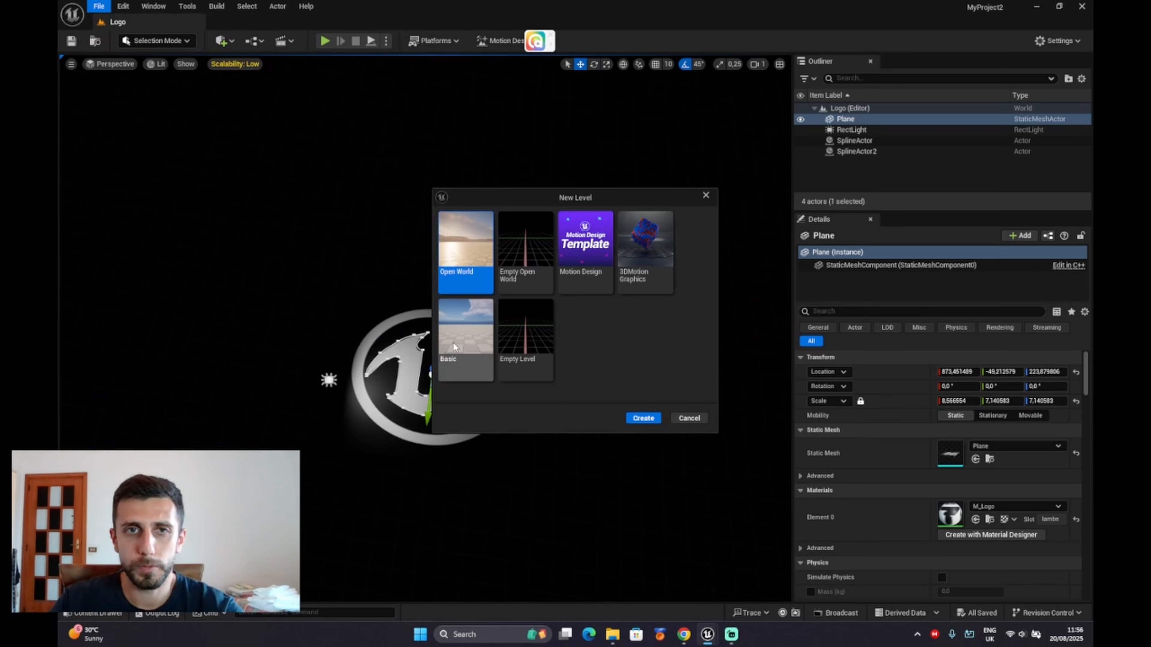
# - Create a new level from the Basic template and look over its empty floor
pyautogui.click(453, 343)
pyautogui.click(643, 418)
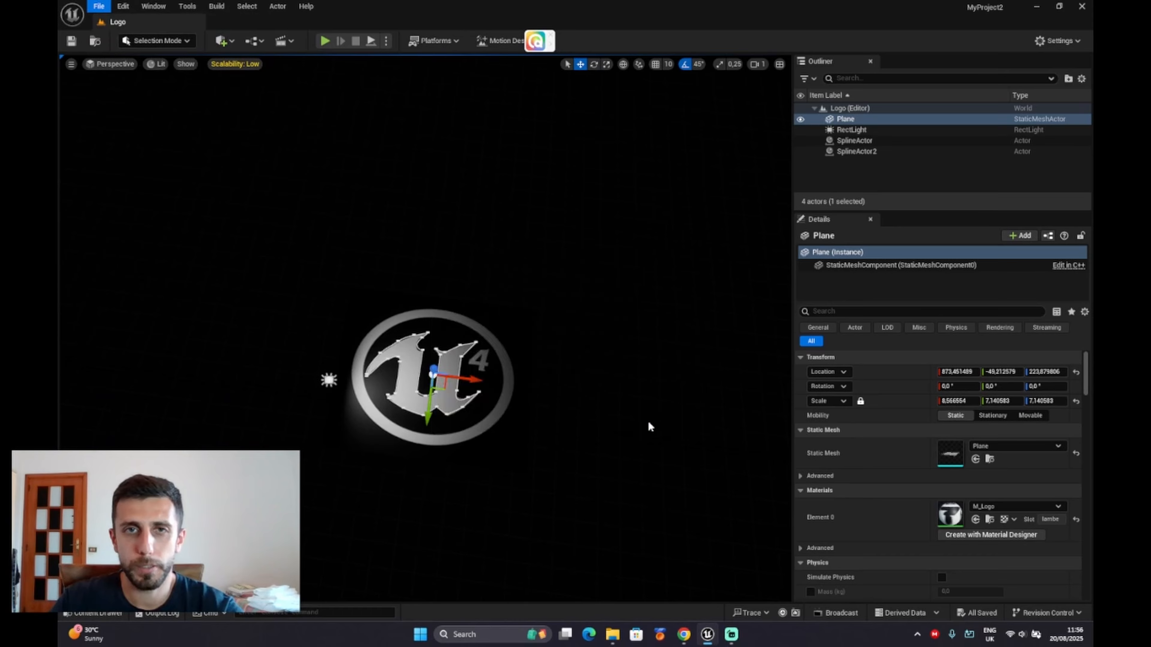
pyautogui.moveTo(643, 410); pyautogui.dragTo(630, 485, button='right')
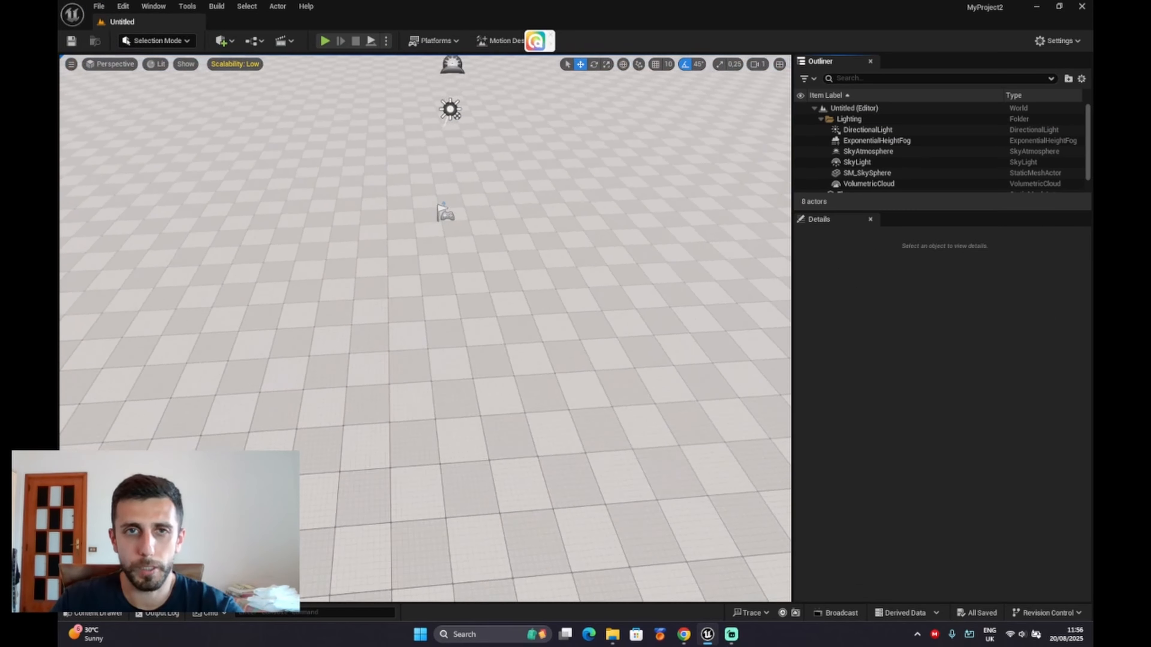
pyautogui.moveTo(545, 411)
pyautogui.mouseDown(button='right')
pyautogui.moveTo(534, 449)
pyautogui.moveTo(544, 411)
pyautogui.mouseUp(button='right')
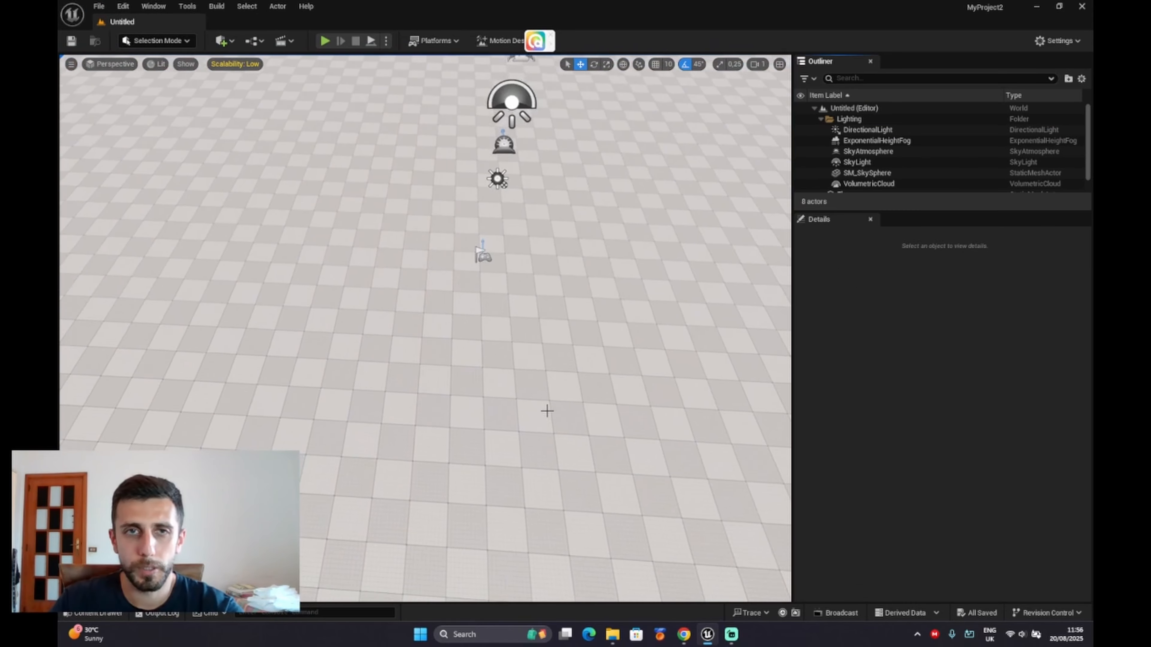
# - Create a new material named MLogo in the project's main Content folder
pyautogui.click(95, 613)
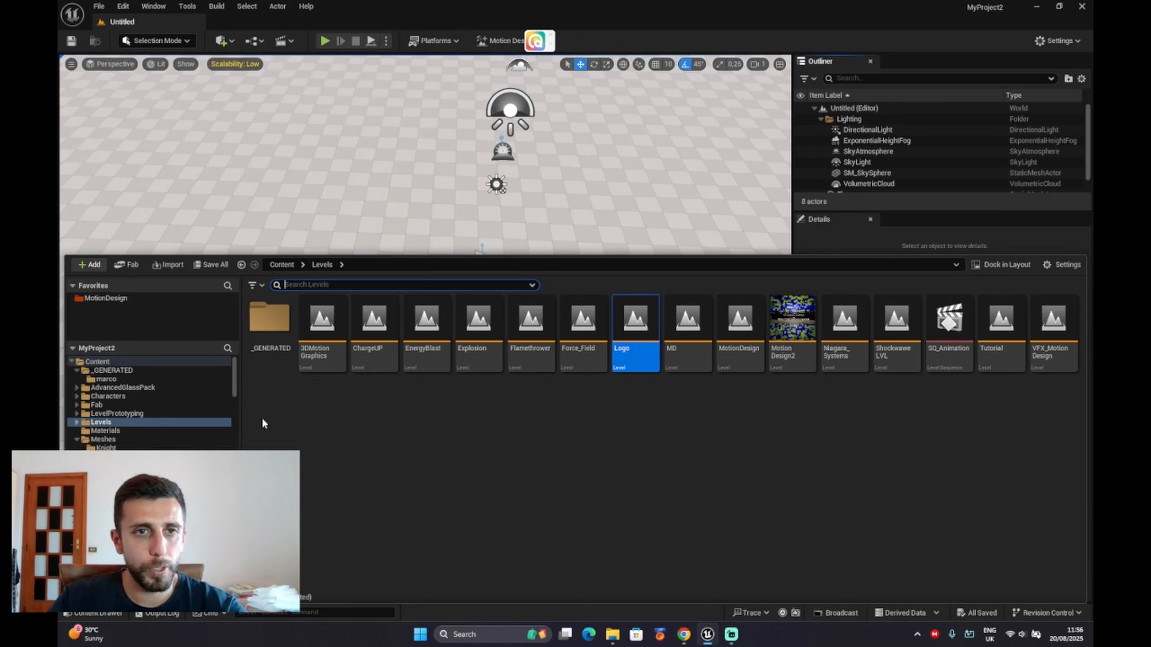
pyautogui.click(97, 362)
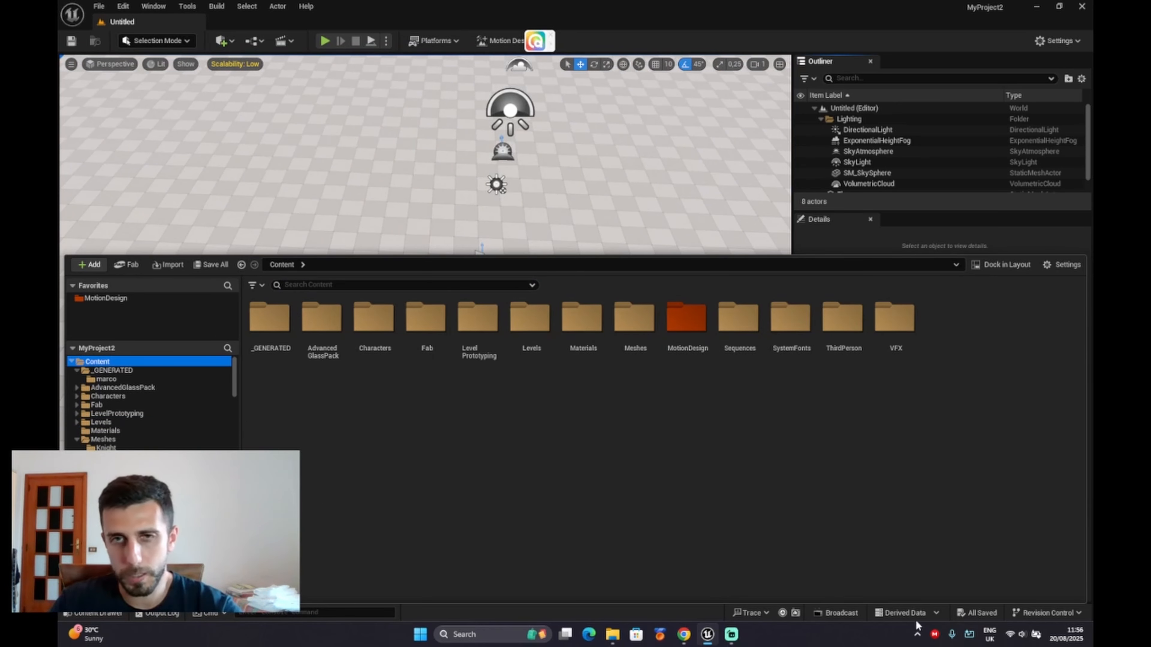
pyautogui.rightClick(887, 424)
pyautogui.moveTo(904, 426)
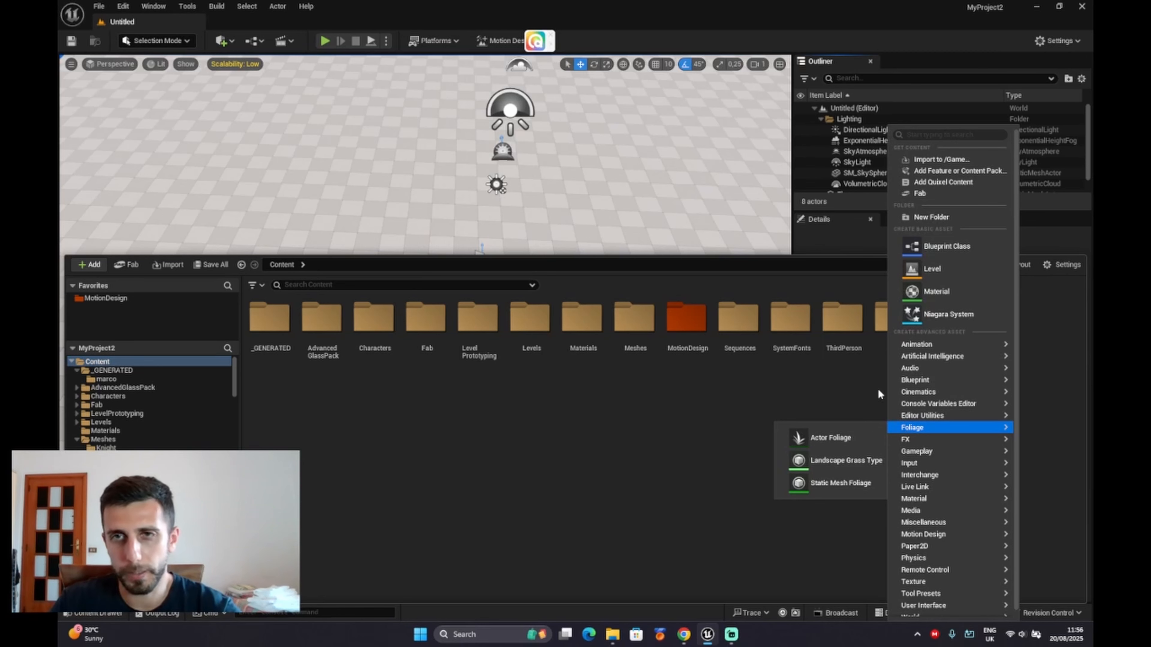
pyautogui.click(936, 291)
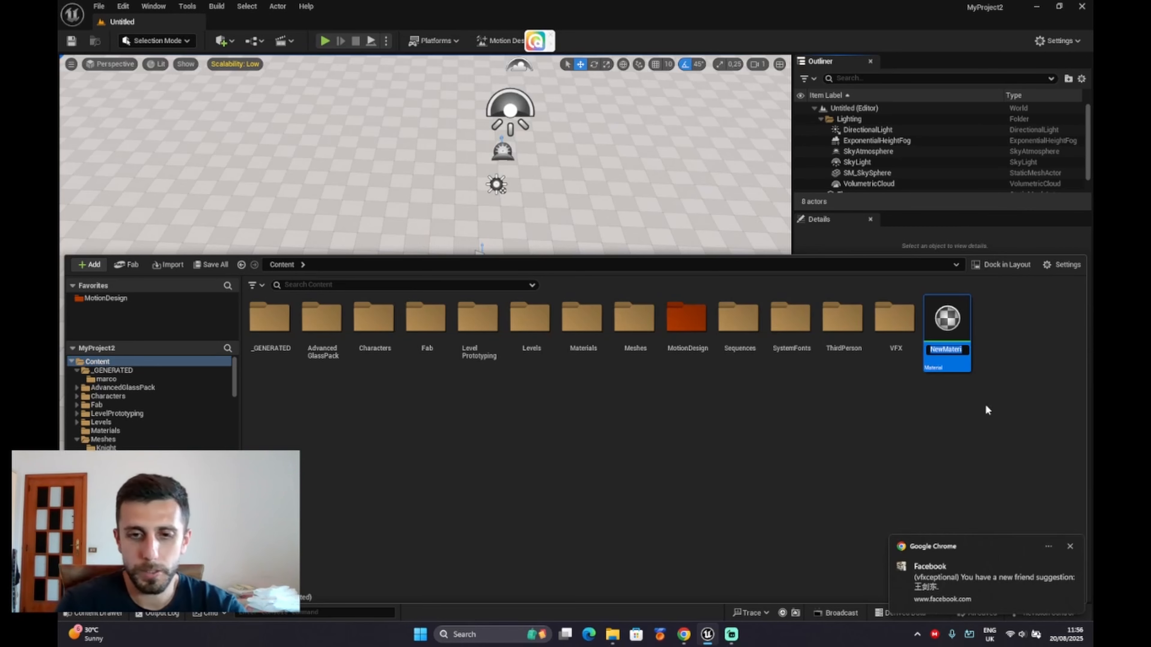
pyautogui.write('MLogo')
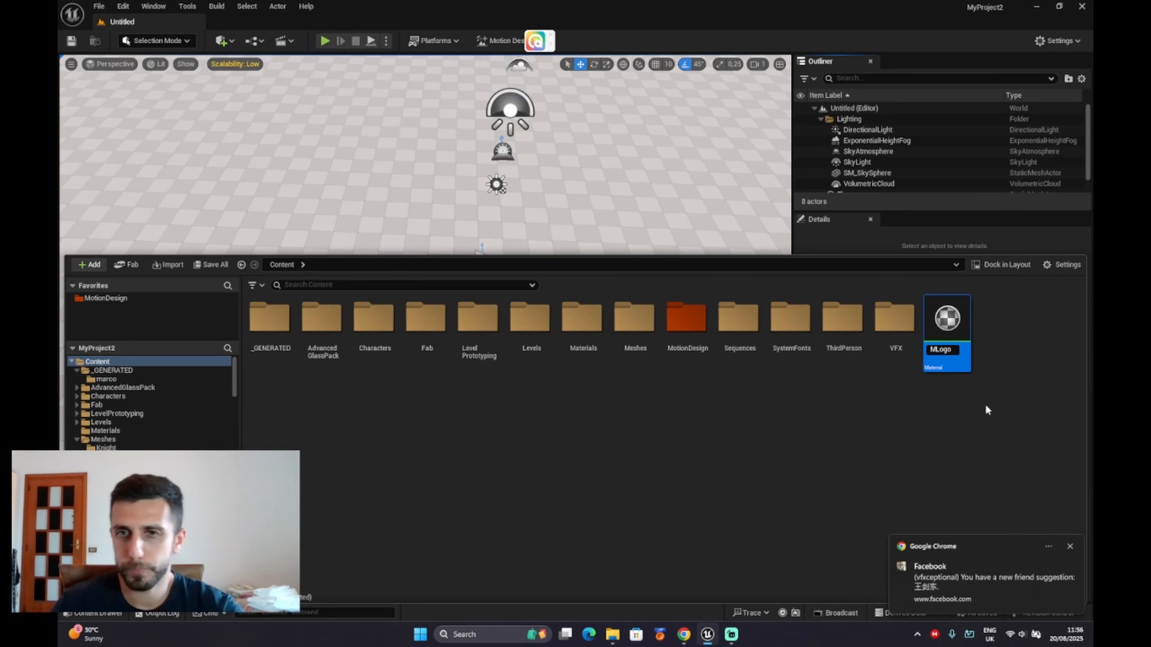
pyautogui.press('Return')
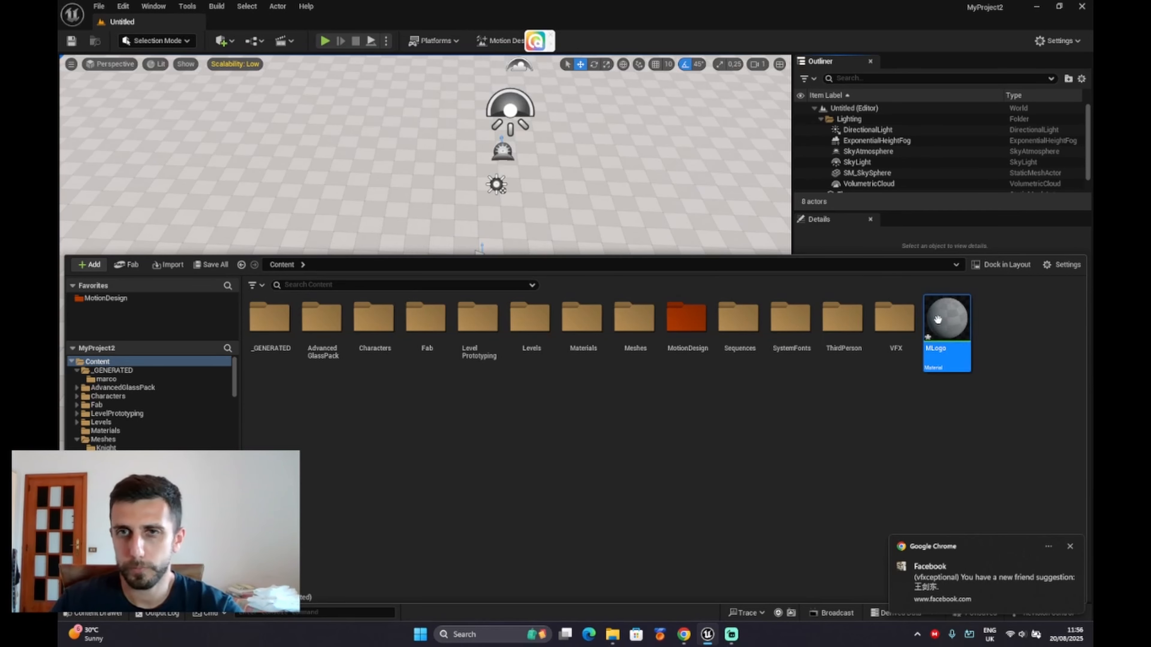
# - Open the MLogo material in a maximized editor and look up the TextureSample node for its graph
pyautogui.doubleClick(946, 320)
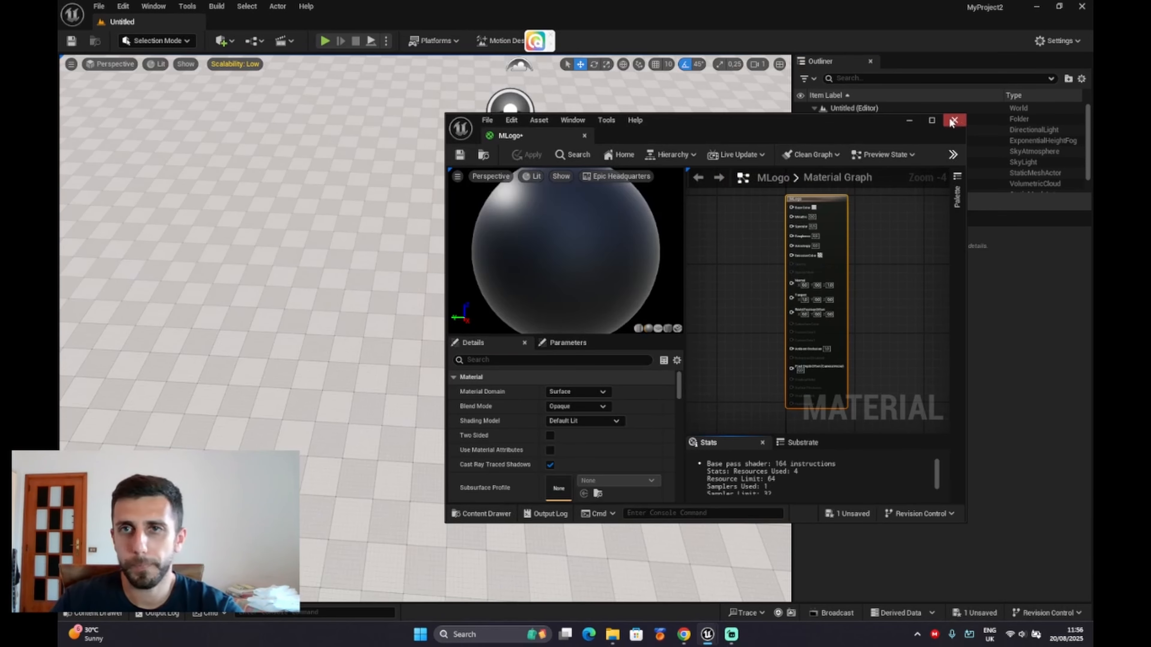
pyautogui.click(932, 120)
pyautogui.scroll(3, 563, 172)
pyautogui.rightClick(563, 171)
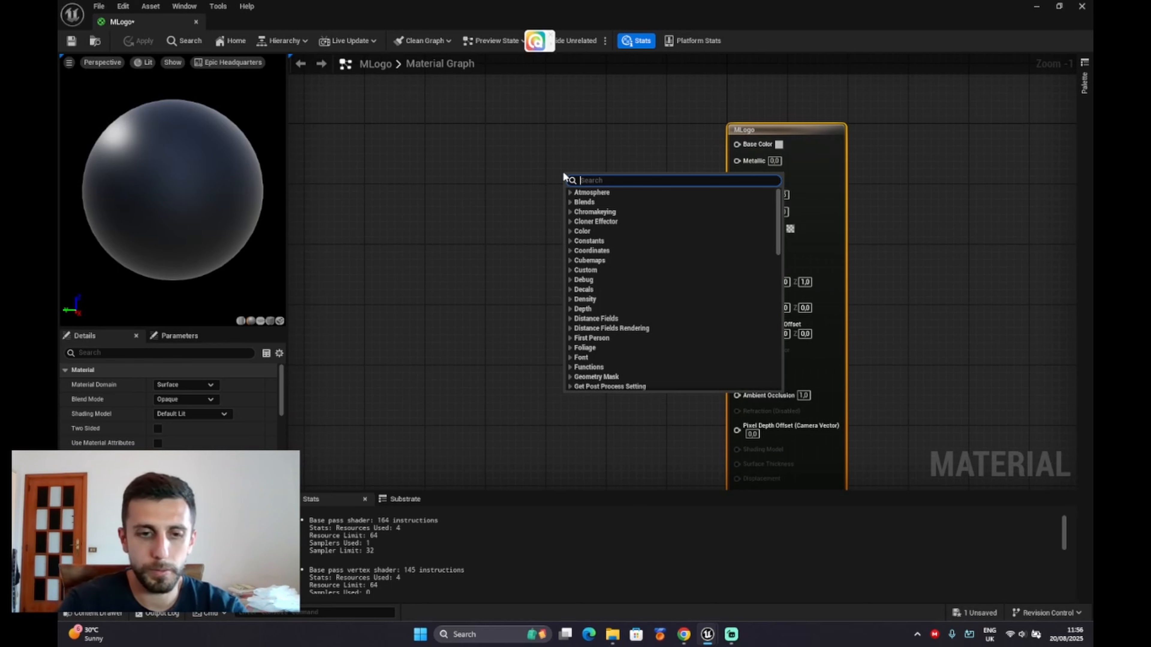
pyautogui.write('texture sampl')
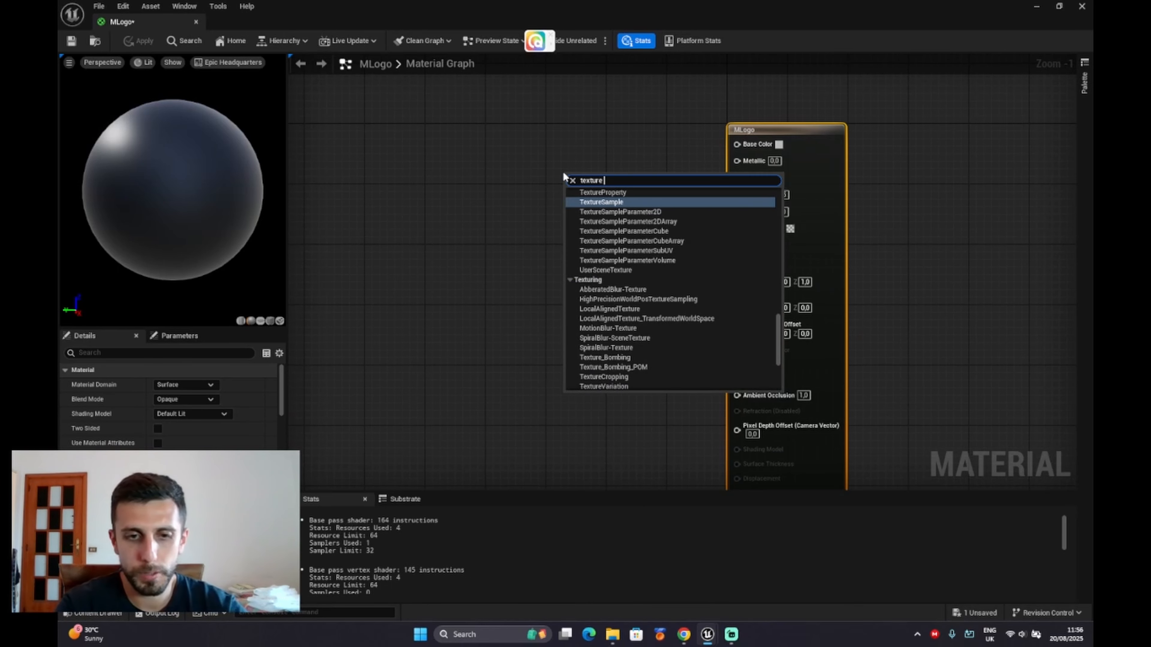
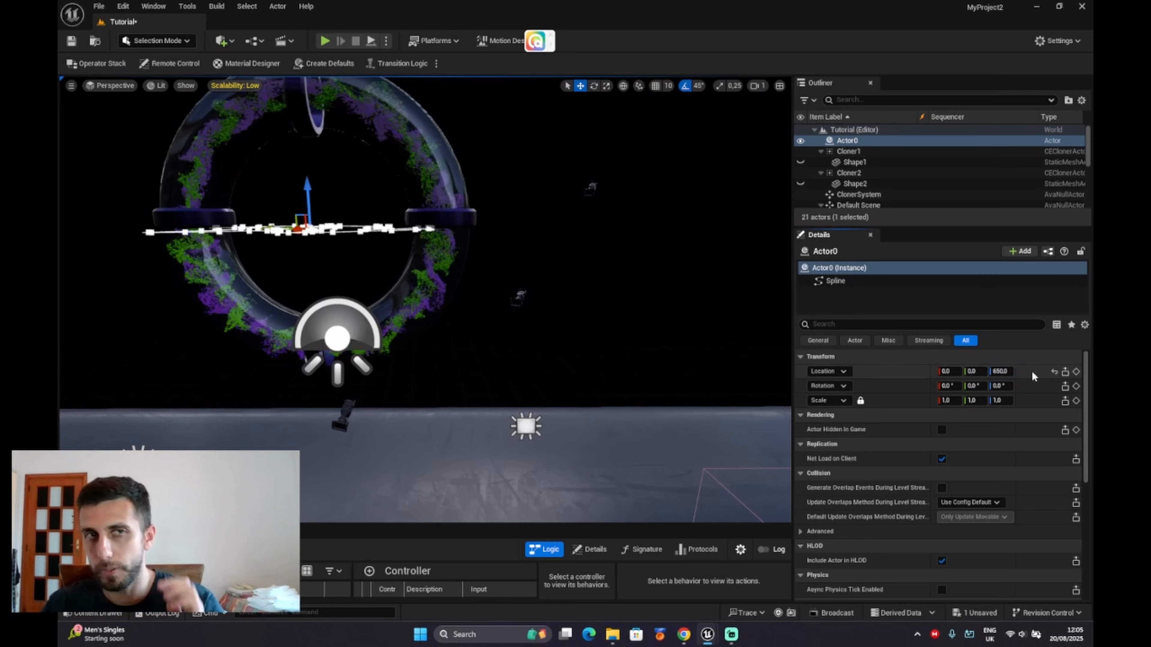
# - Rotate the Actor0 logo spline 90° on Y and scale it to about 0.62, 0.62, 0.91 inside the torus
pyautogui.press('e')
pyautogui.moveTo(294, 181); pyautogui.dragTo(289, 231)
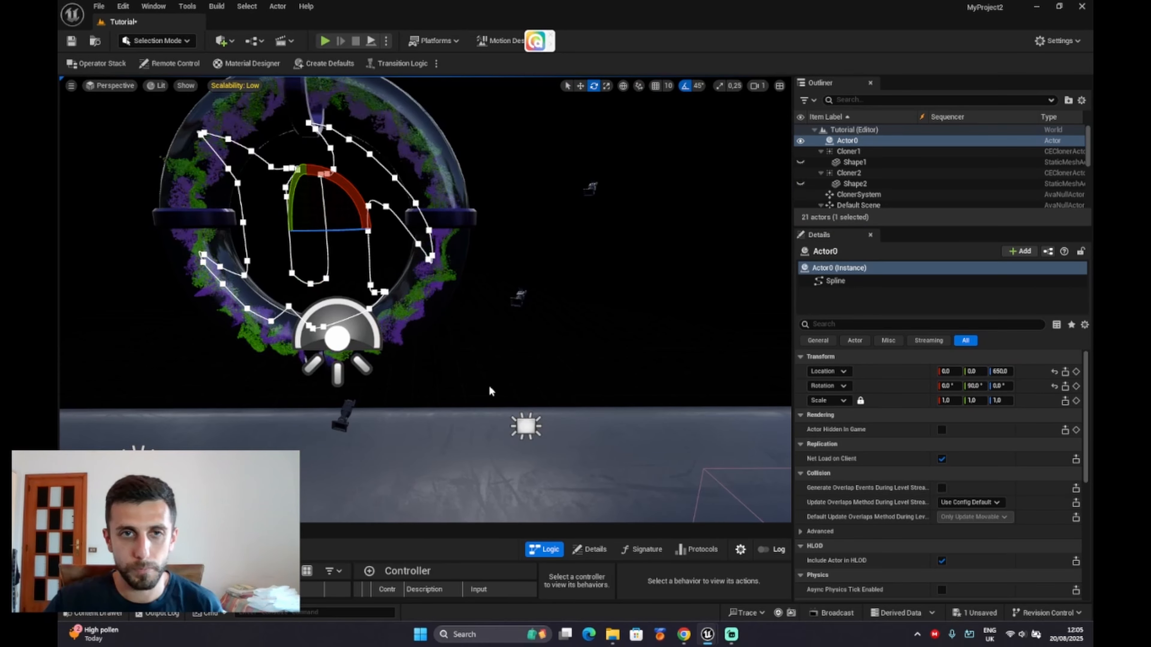
pyautogui.moveTo(491, 391); pyautogui.dragTo(768, 233, button='right')
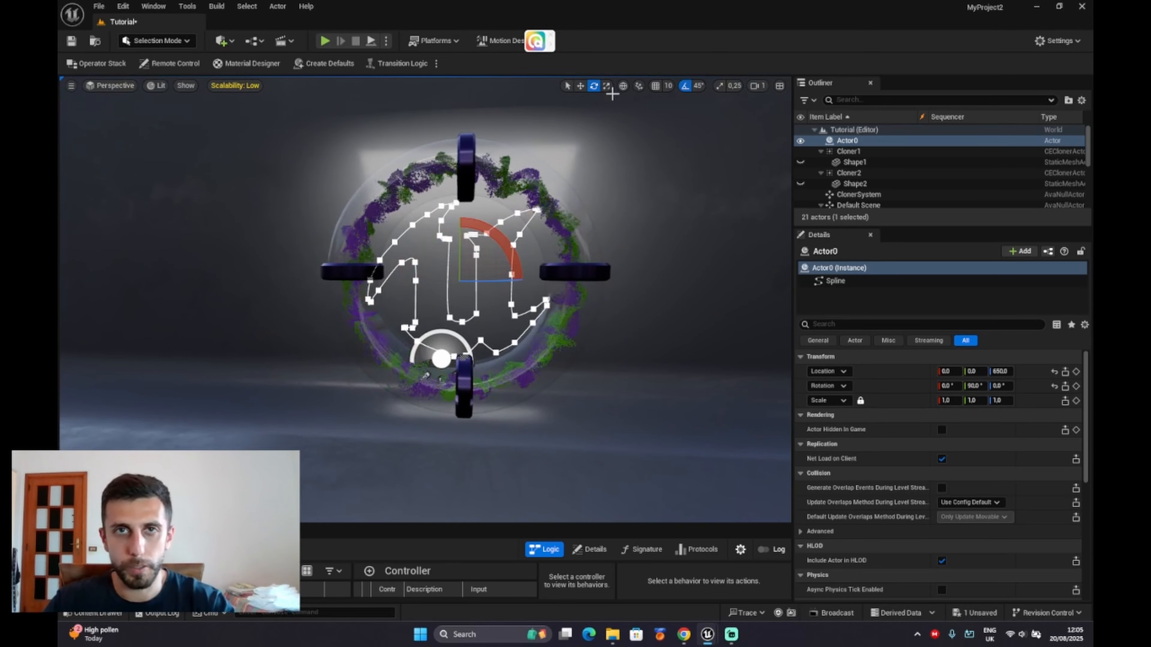
pyautogui.click(606, 86)
pyautogui.moveTo(459, 281); pyautogui.dragTo(660, 118)
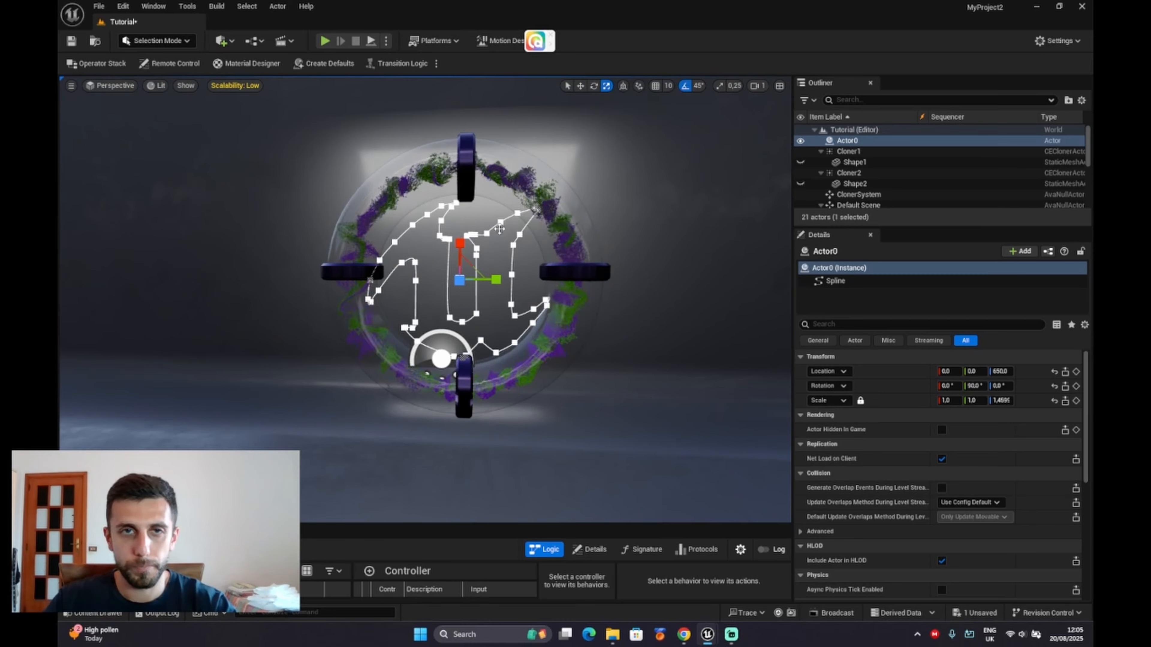
pyautogui.keyDown('alt'); pyautogui.moveTo(519, 302); pyautogui.dragTo(613, 302); pyautogui.keyUp('alt')
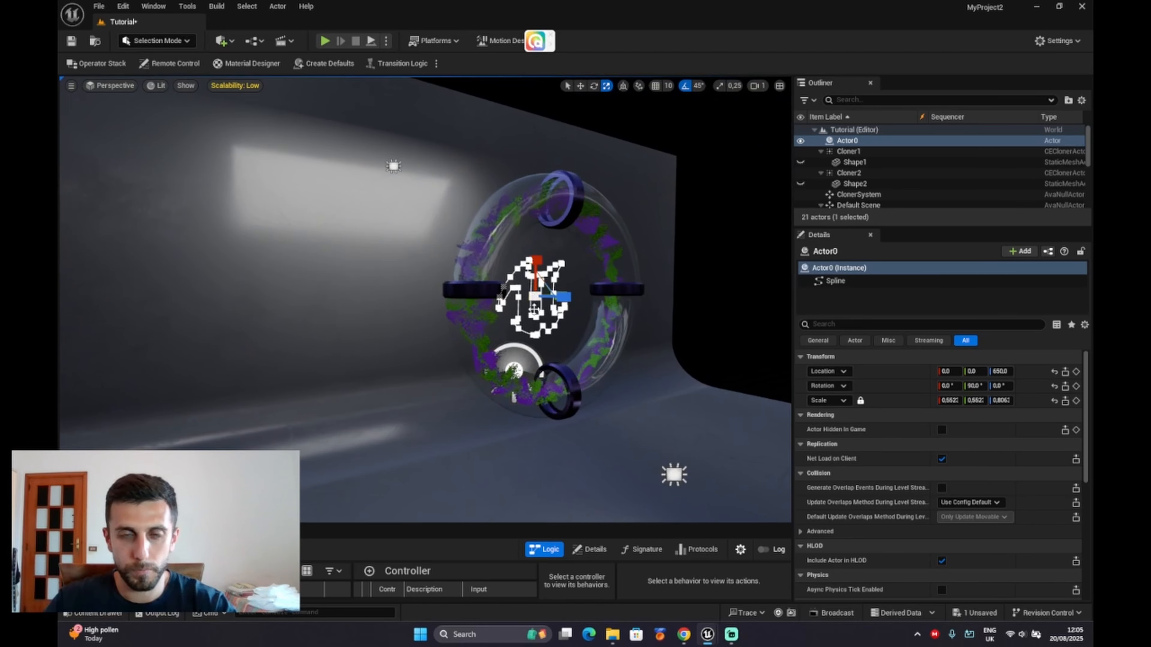
pyautogui.keyDown('alt'); pyautogui.moveTo(534, 310); pyautogui.dragTo(456, 274); pyautogui.keyUp('alt')
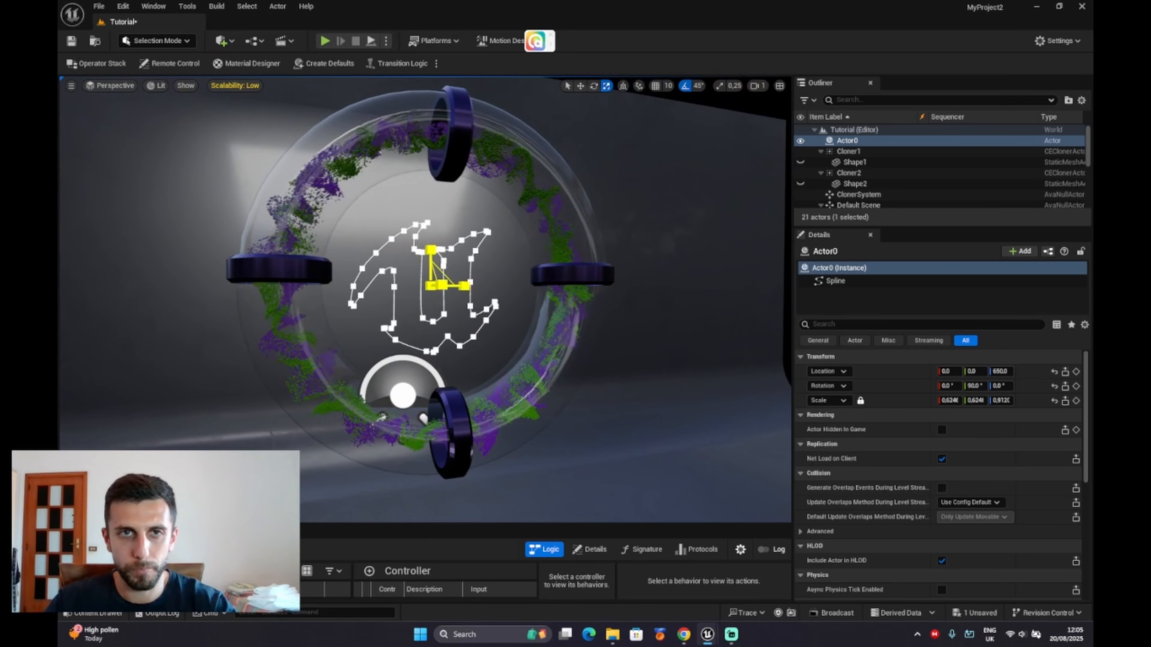
# - Shift the logo spline actor along X to about -32.17 and save the Tutorial level
pyautogui.moveTo(455, 274); pyautogui.dragTo(630, 283, button='right')
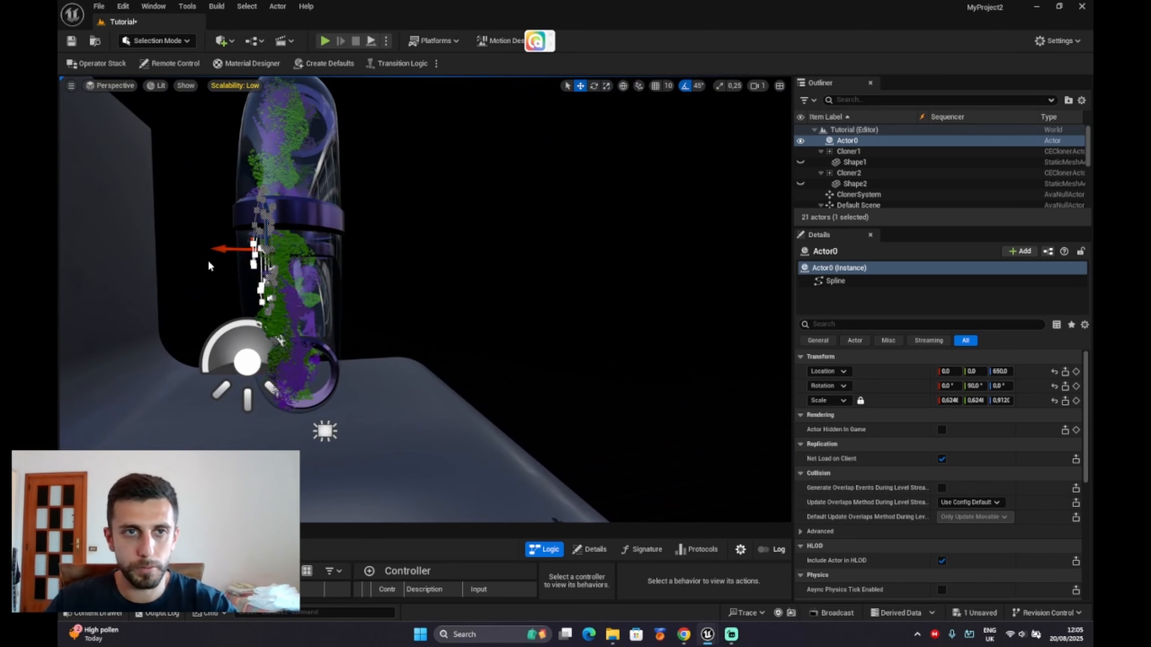
pyautogui.moveTo(247, 250); pyautogui.dragTo(106, 243, button='right')
pyautogui.click(970, 615)
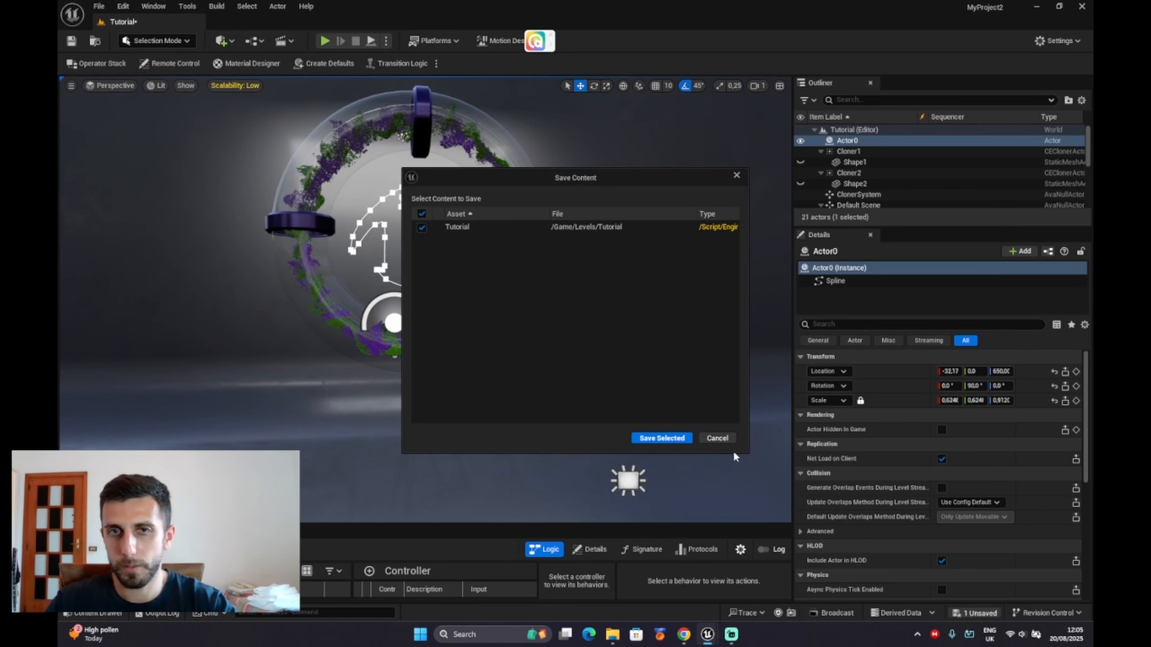
pyautogui.click(668, 438)
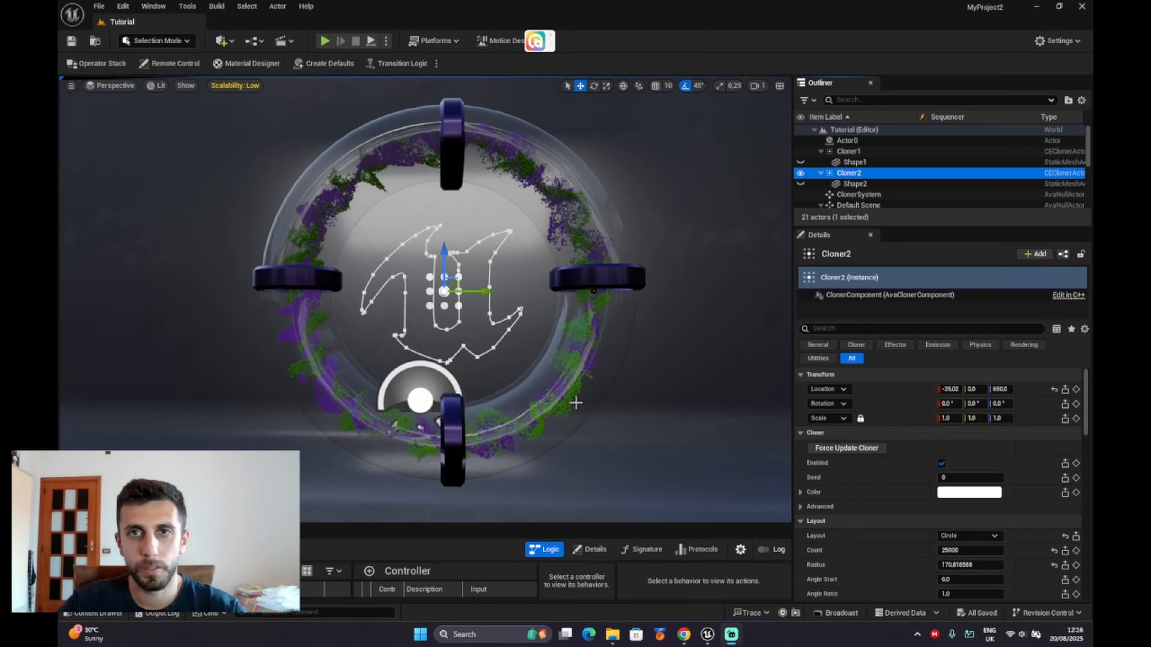
# - Rename the Actor0 spline actor to SplineLogo
pyautogui.scroll(-3, 842, 190)
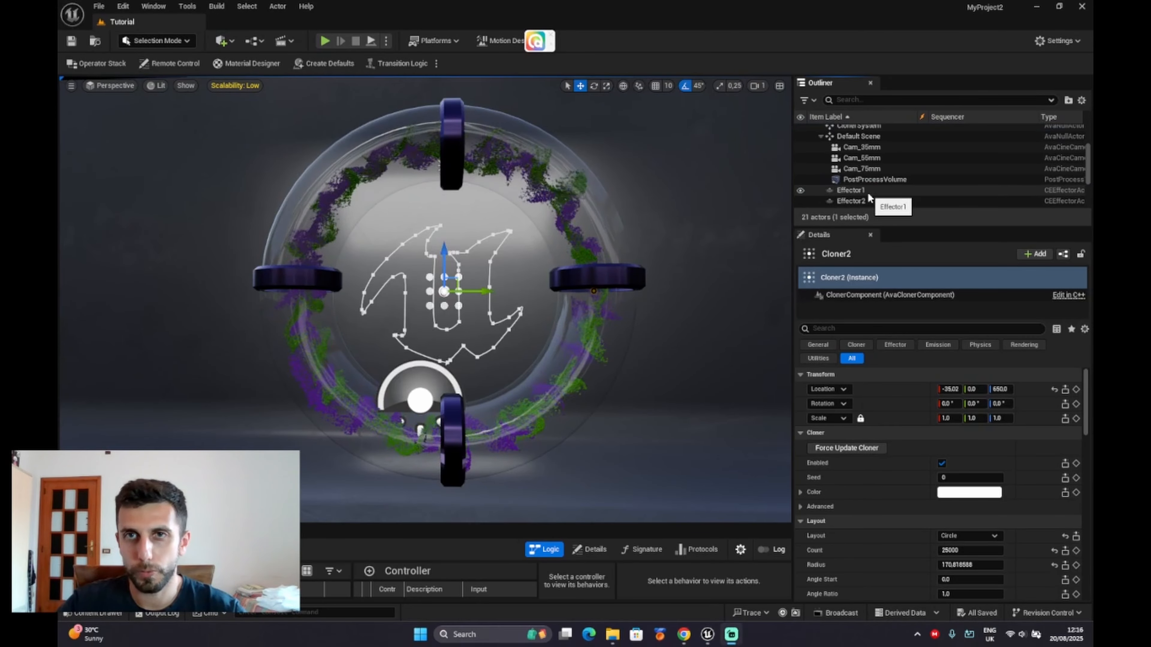
pyautogui.scroll(4, 838, 181)
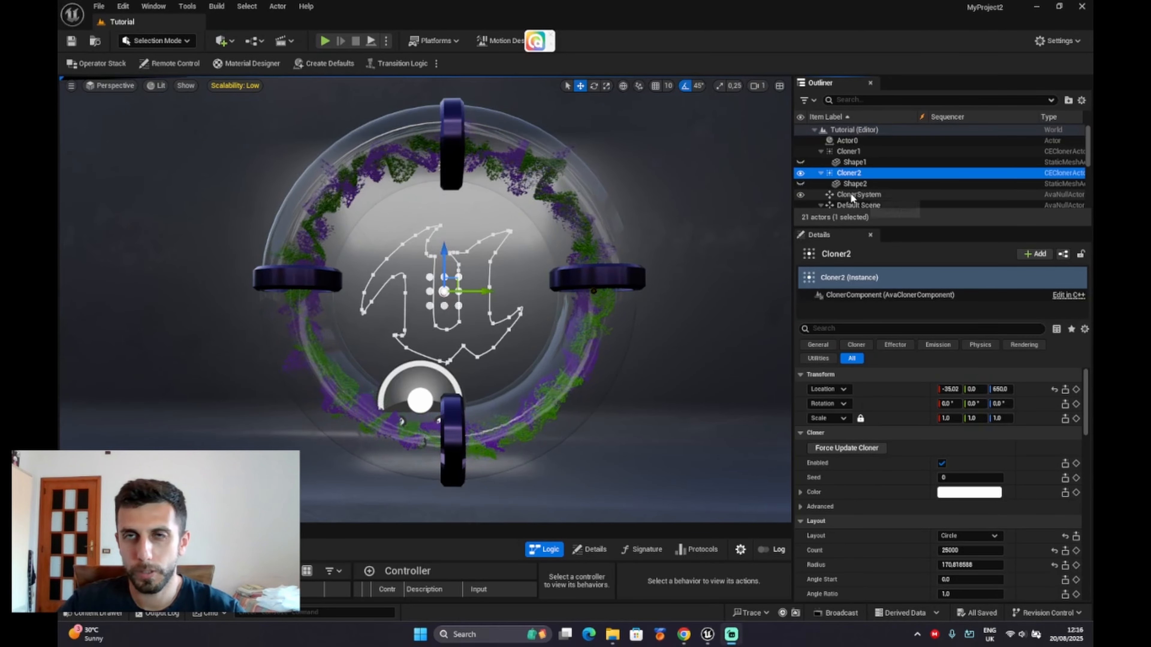
pyautogui.click(846, 141)
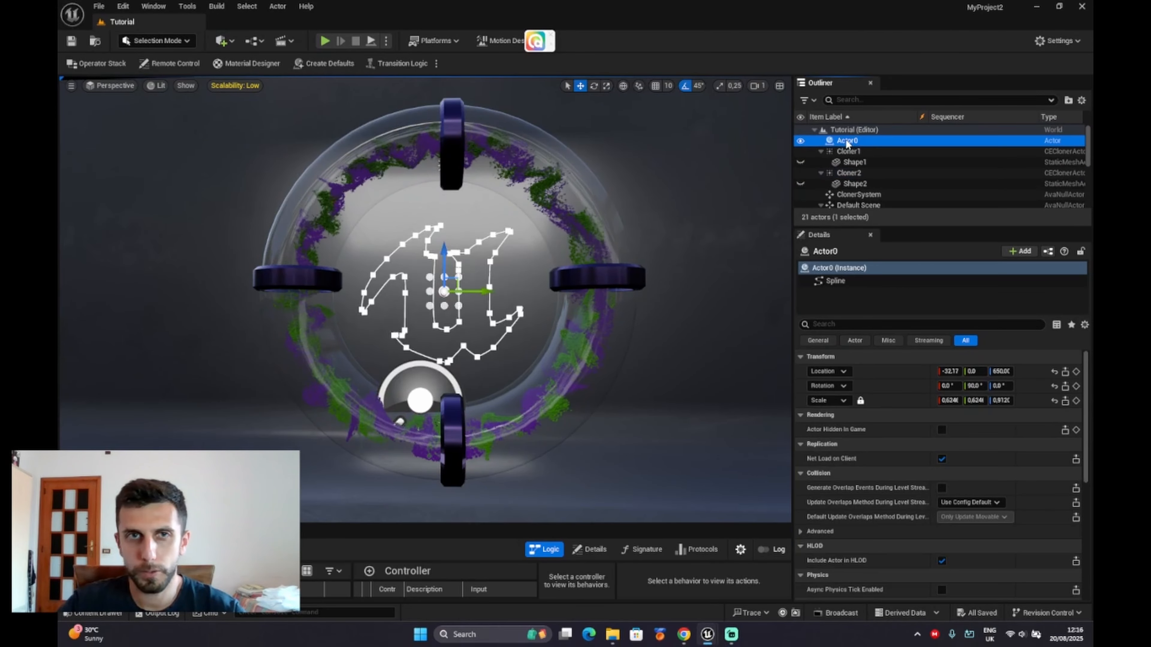
pyautogui.rightClick(874, 144)
pyautogui.moveTo(898, 295)
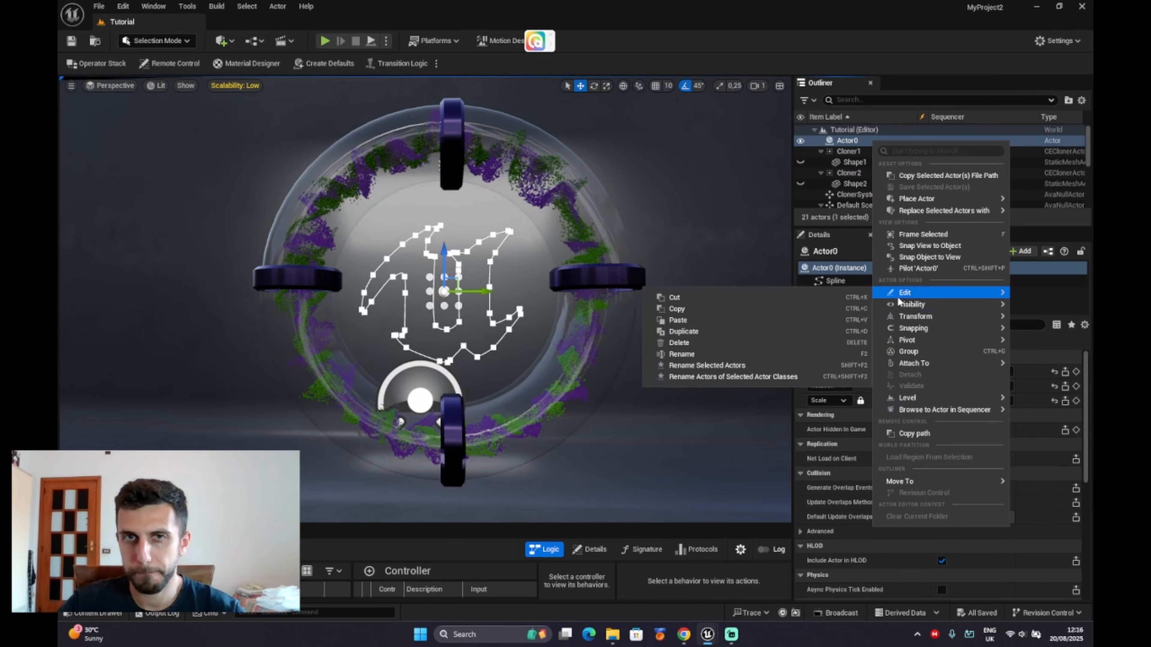
pyautogui.click(682, 354)
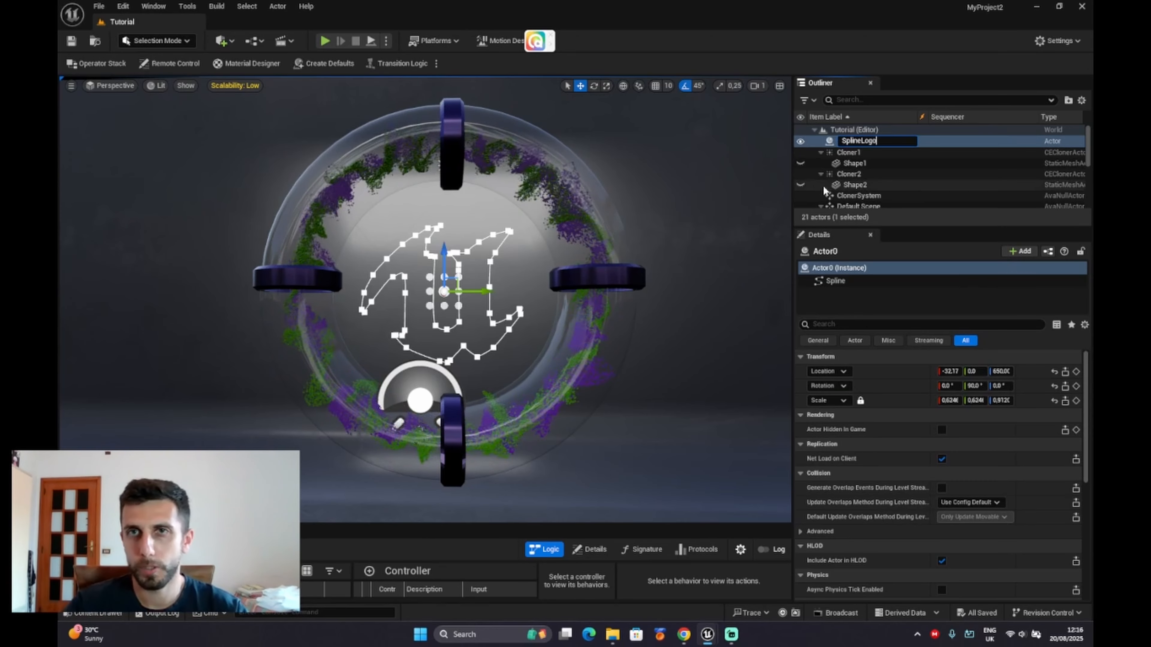
pyautogui.press('Return')
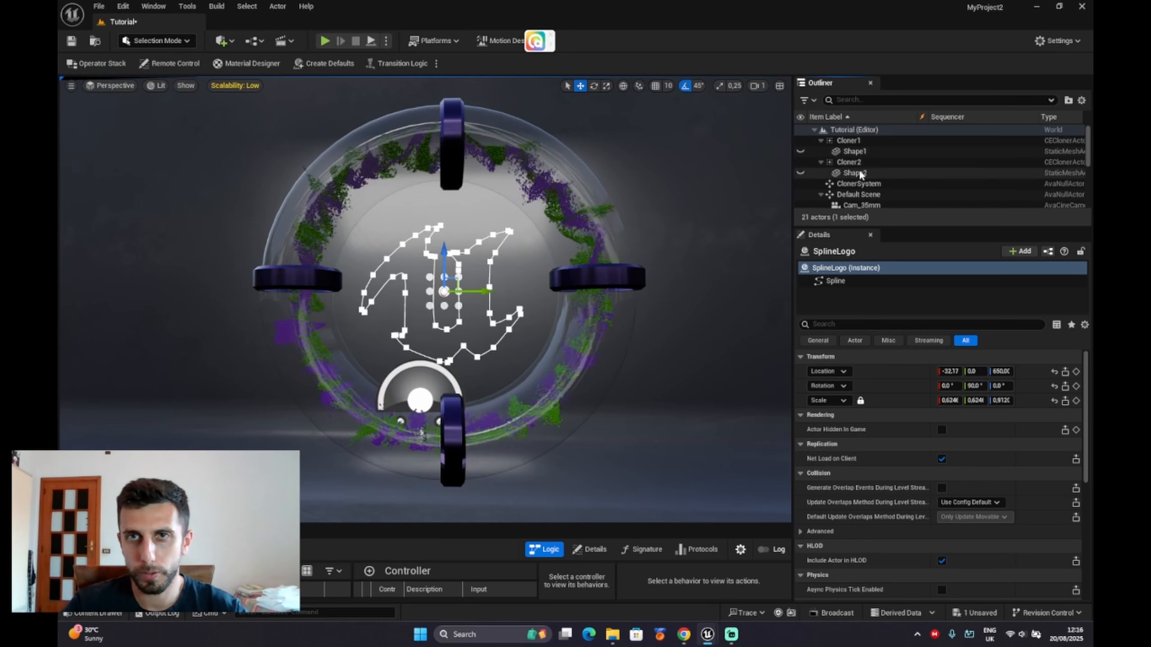
# - Duplicate Cloner2 along with its child shape
pyautogui.scroll(-1, 863, 178)
pyautogui.click(848, 145)
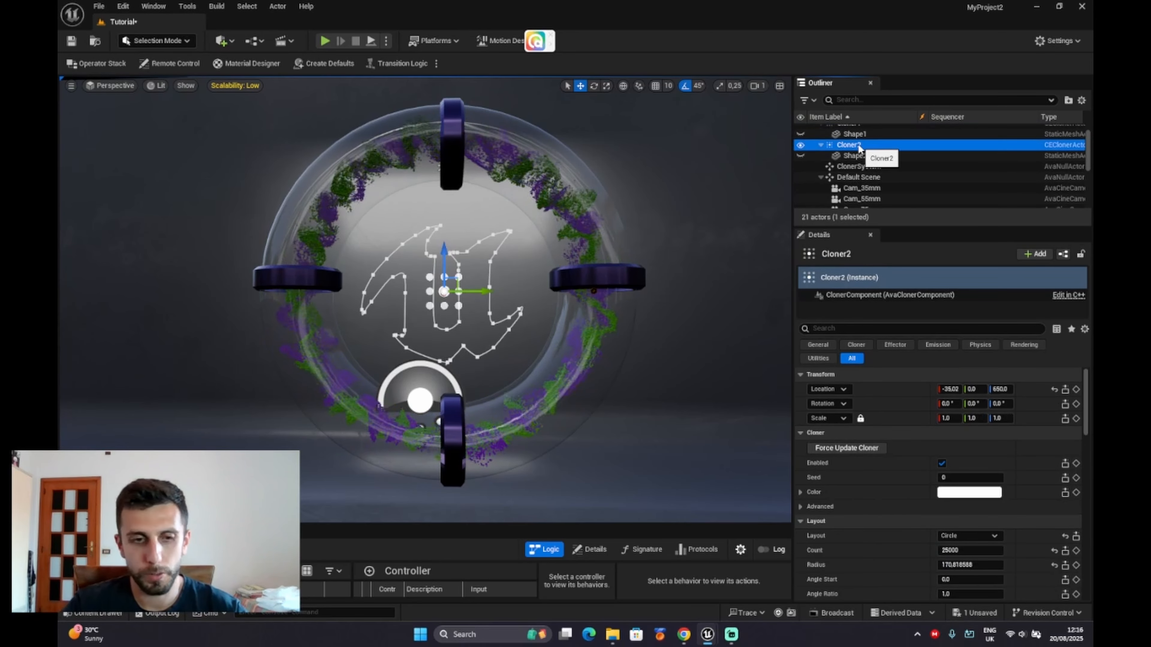
pyautogui.hotkey('ctrl', 'd')
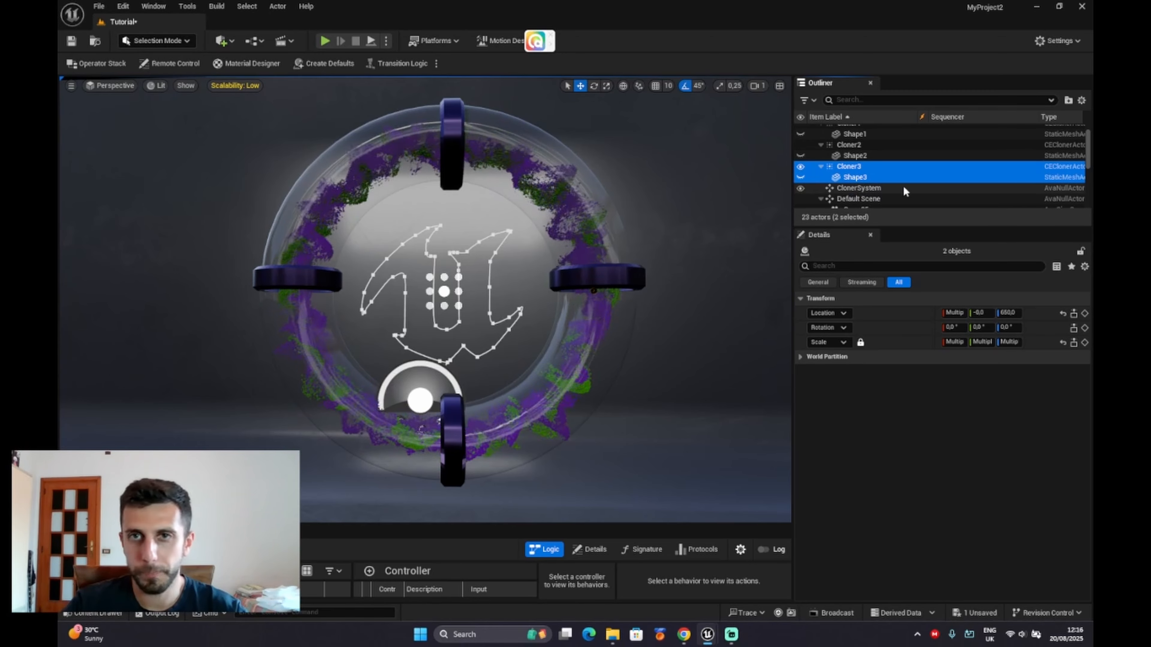
# - Set Cloner3's layout to Spline with SplineLogo as its sample actor, and check the clones around the logo outline
pyautogui.click(856, 167)
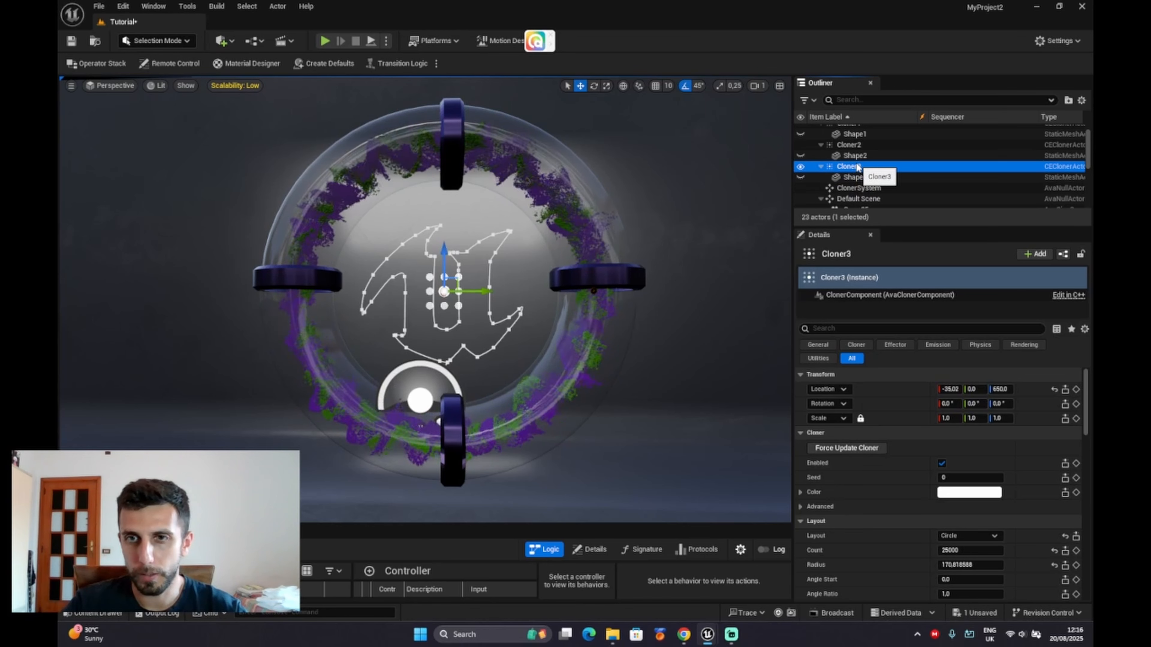
pyautogui.click(970, 536)
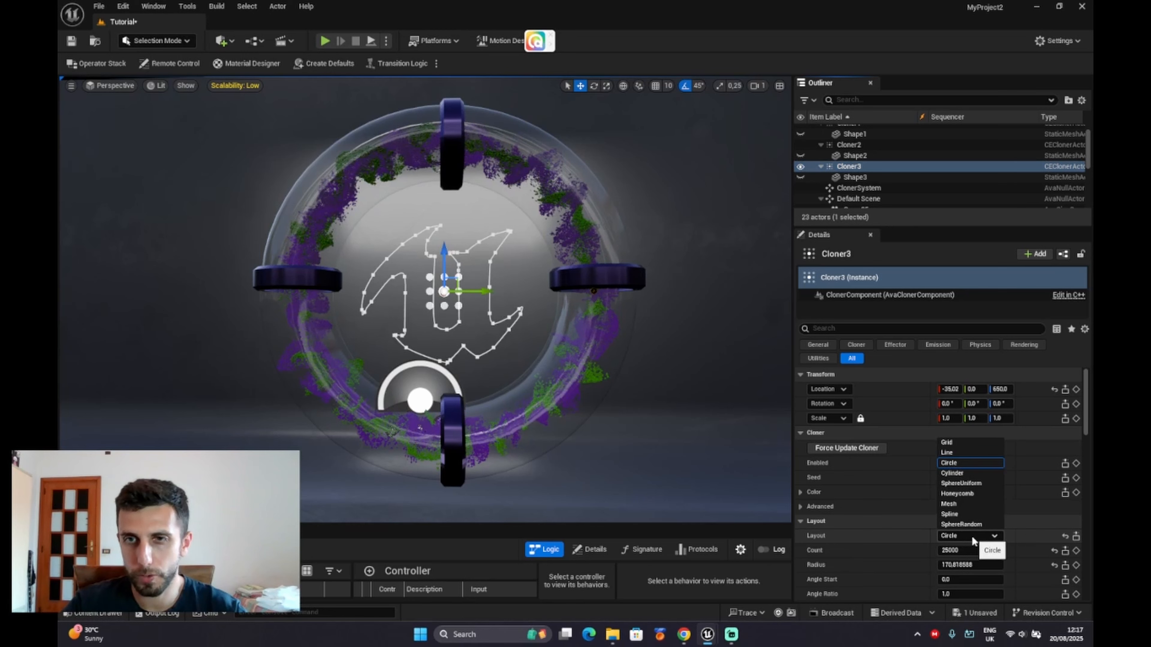
pyautogui.click(950, 513)
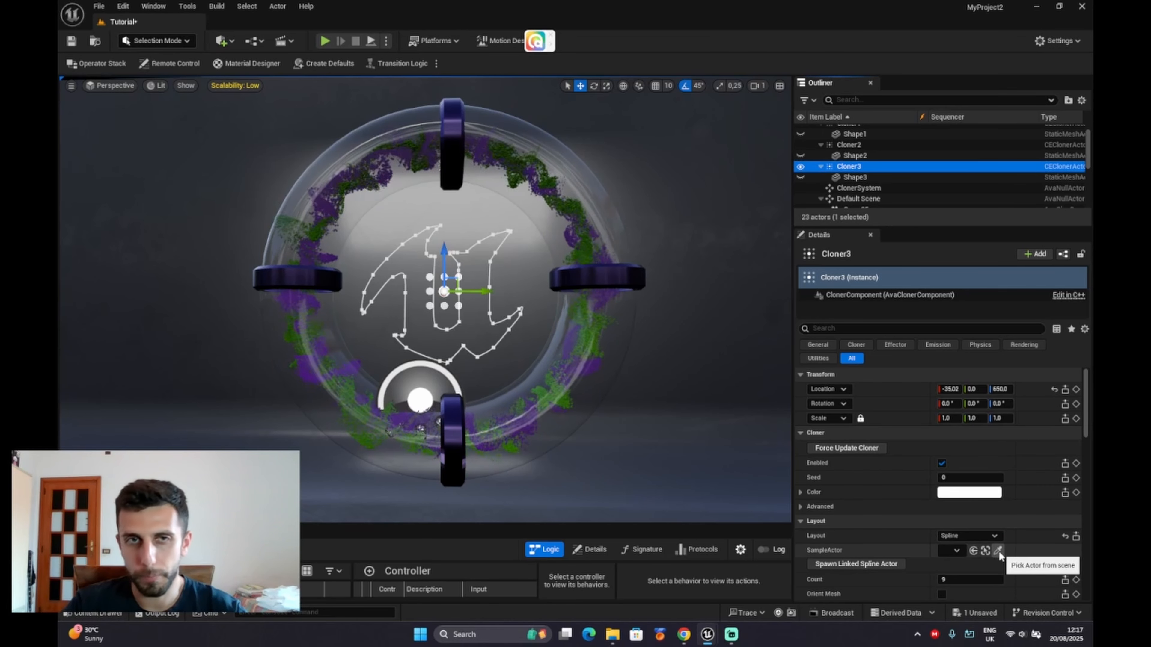
pyautogui.click(956, 550)
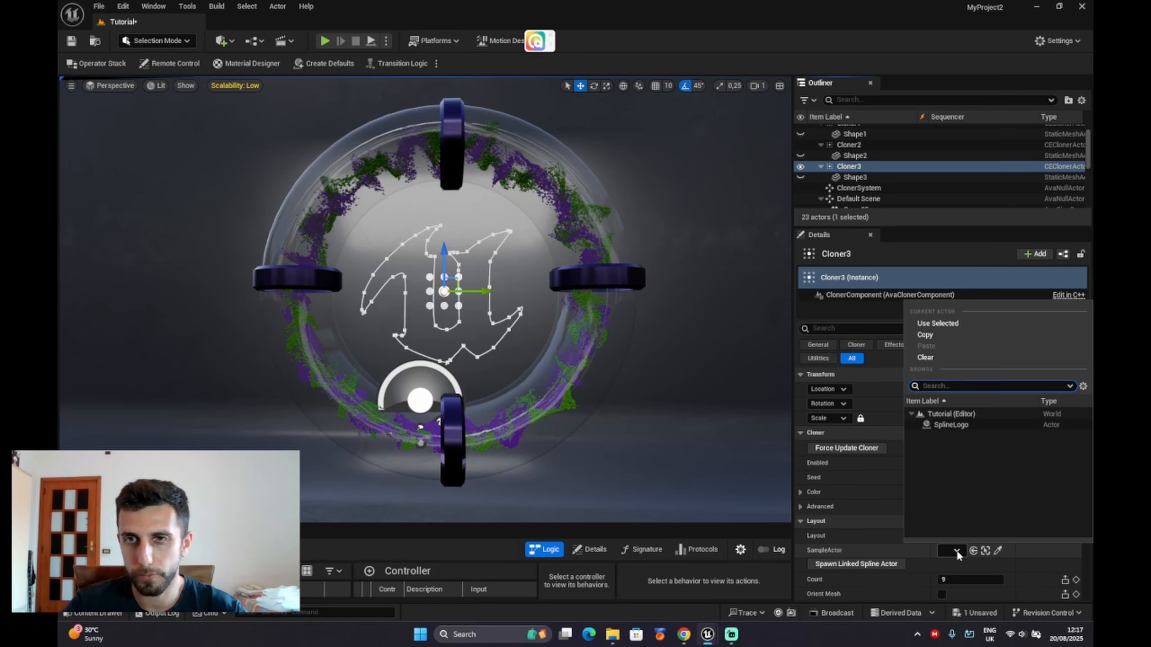
pyautogui.click(954, 422)
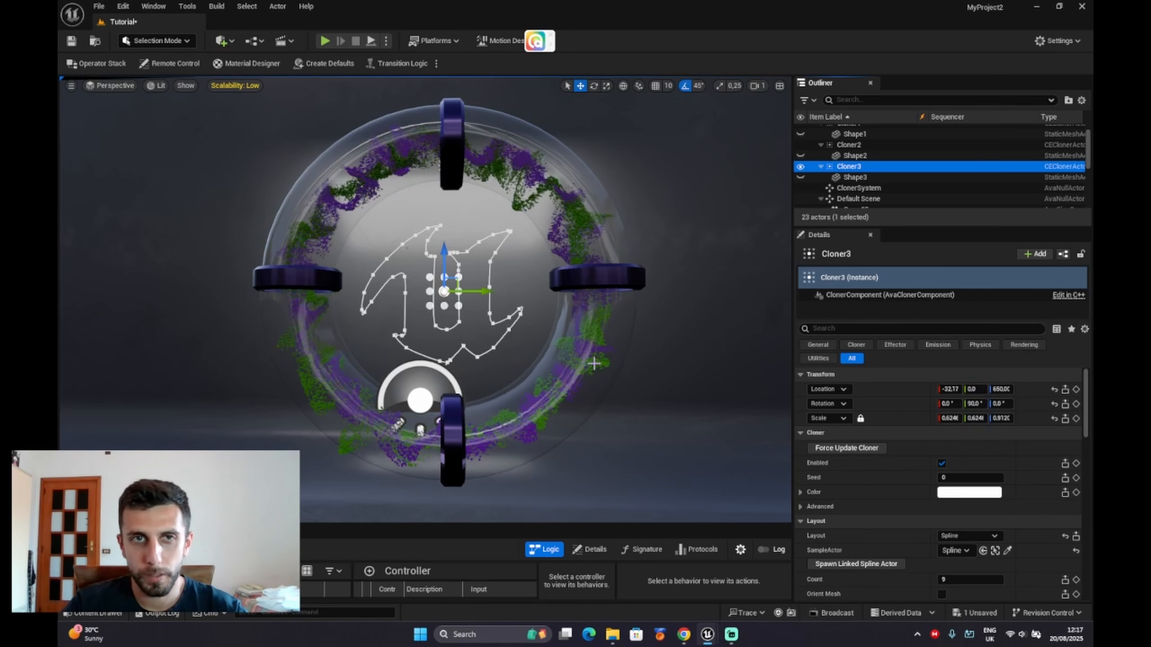
pyautogui.moveTo(550, 319)
pyautogui.mouseDown(button='right')
pyautogui.moveTo(512, 316)
pyautogui.moveTo(541, 308)
pyautogui.mouseUp(button='right')
pyautogui.scroll(8, 551, 318)
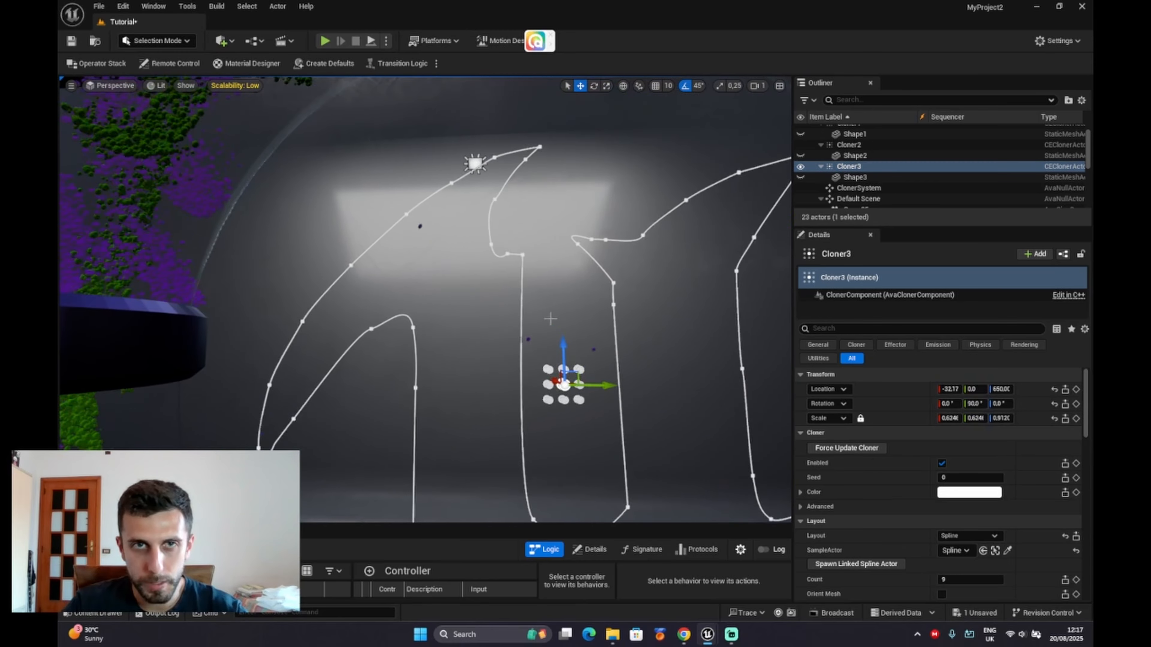
pyautogui.scroll(-6, 634, 335)
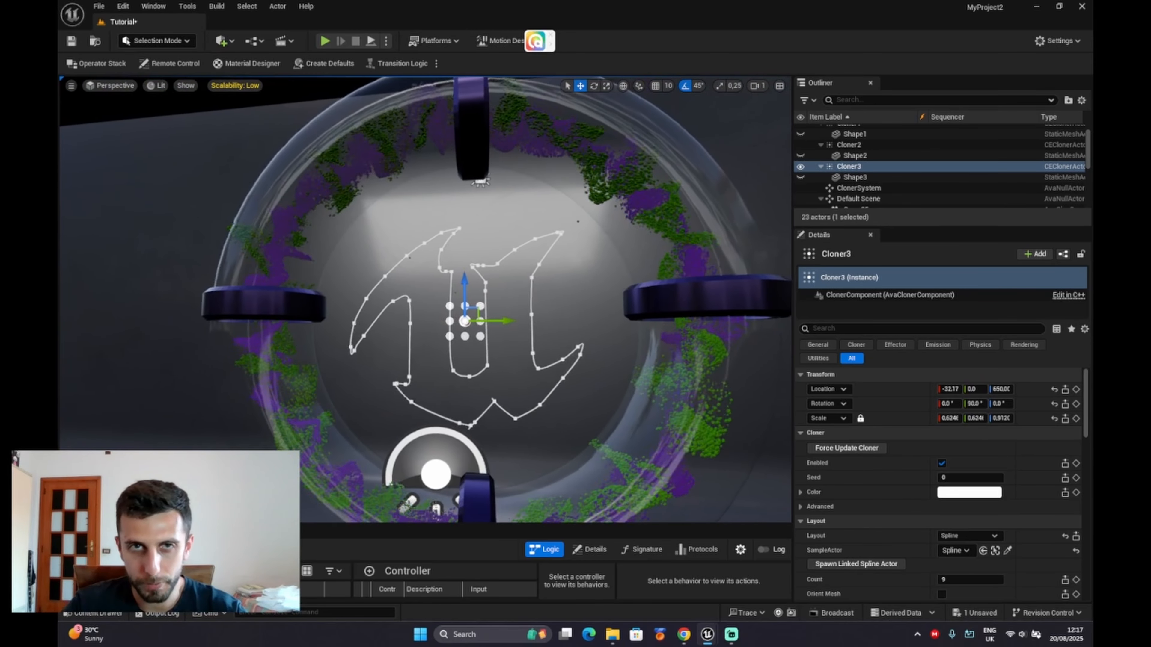
# - Duplicate Effector2 to make a separate effector for the logo cloner
pyautogui.scroll(-3, 856, 154)
pyautogui.click(857, 154)
pyautogui.hotkey('ctrl', 'd')
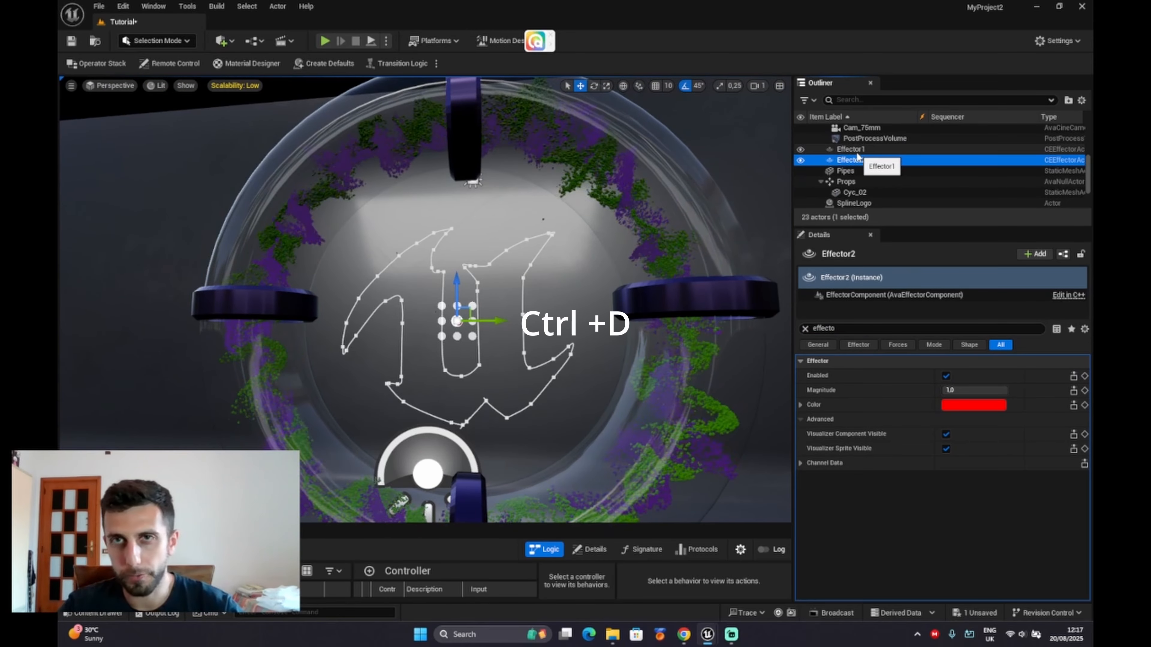
pyautogui.hotkey('ctrl', 'd')
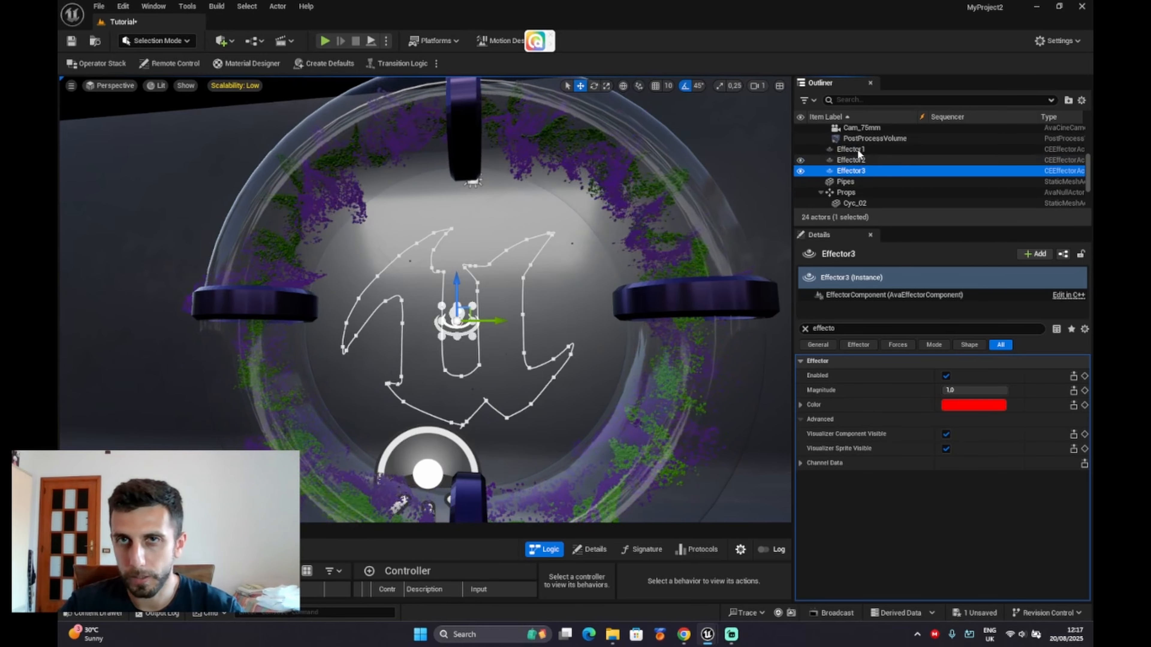
# - Clear Cloner3's effector list and link Effector3 as its only effector
pyautogui.scroll(3, 857, 152)
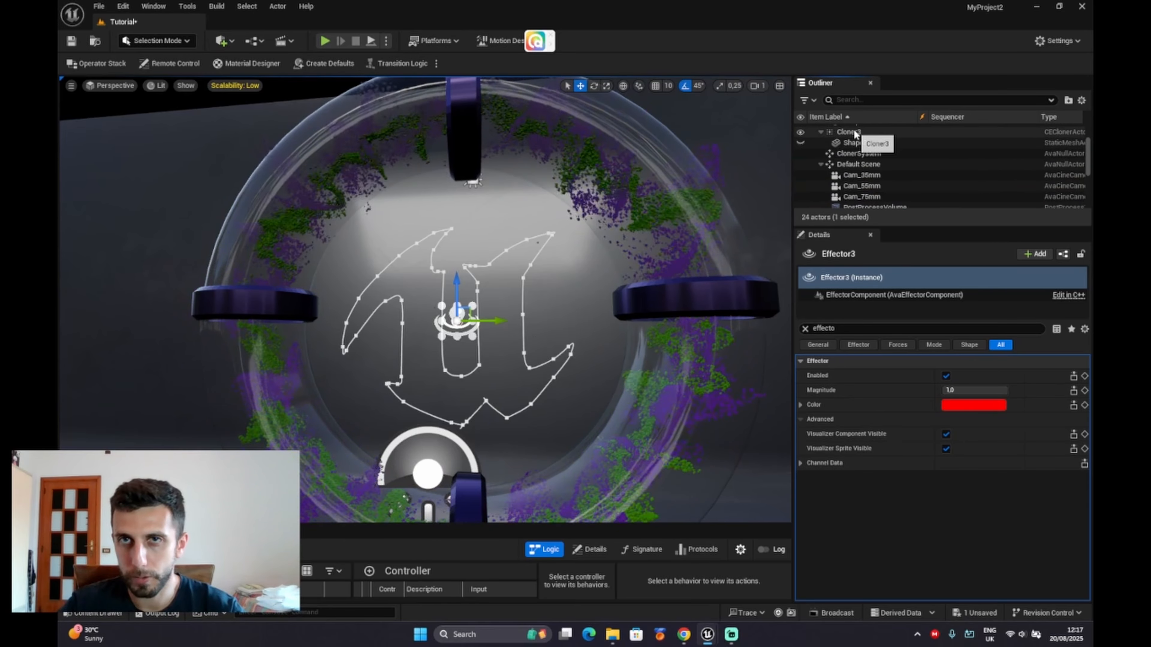
pyautogui.click(848, 132)
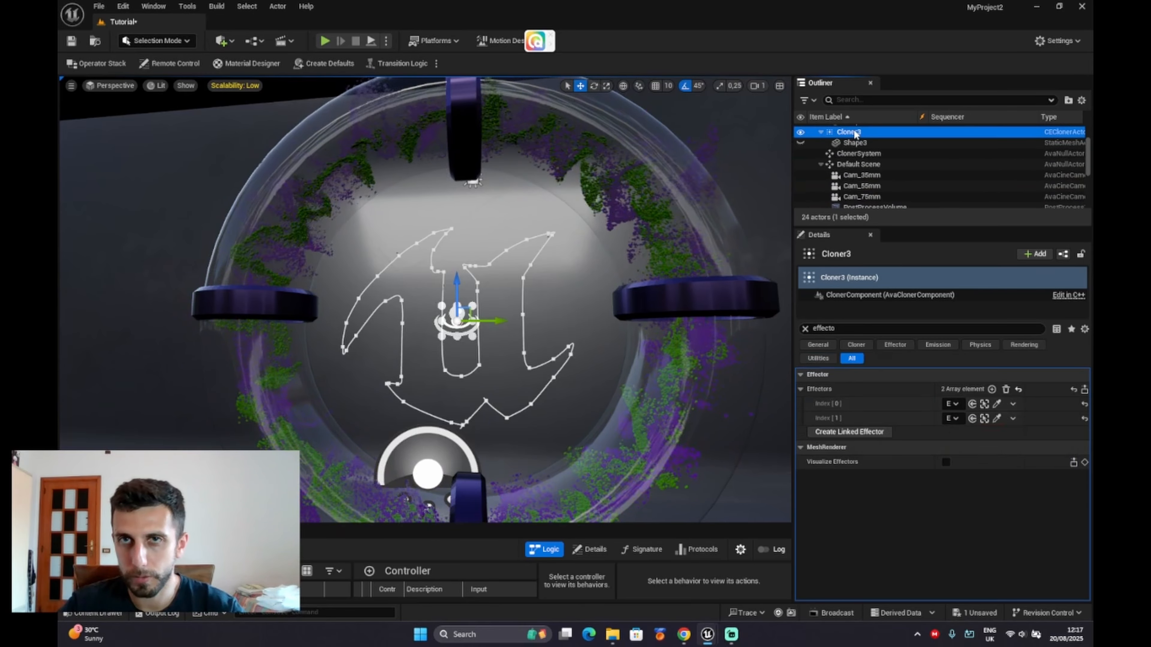
pyautogui.click(992, 389)
pyautogui.click(1006, 389)
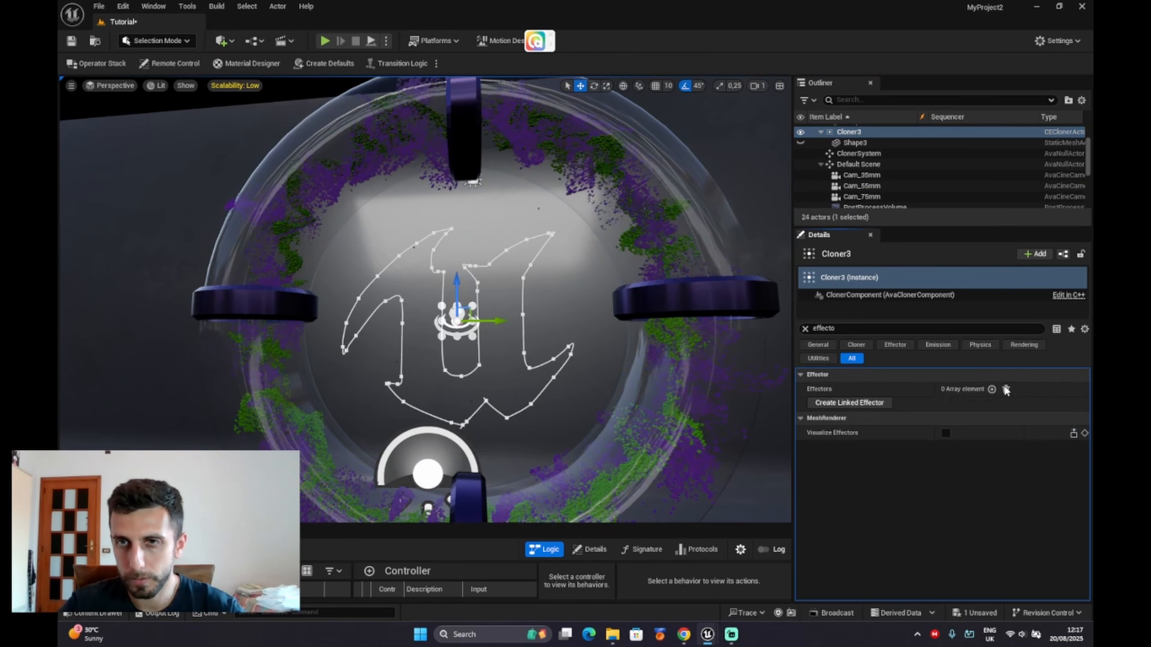
pyautogui.click(992, 389)
pyautogui.click(951, 403)
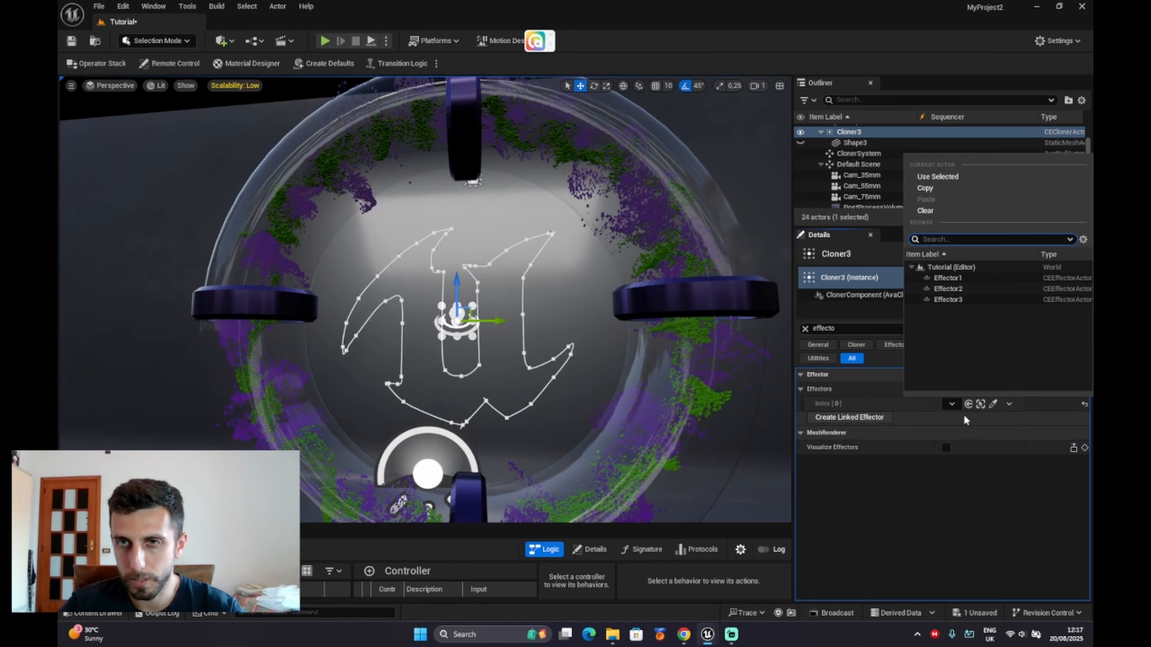
pyautogui.click(956, 301)
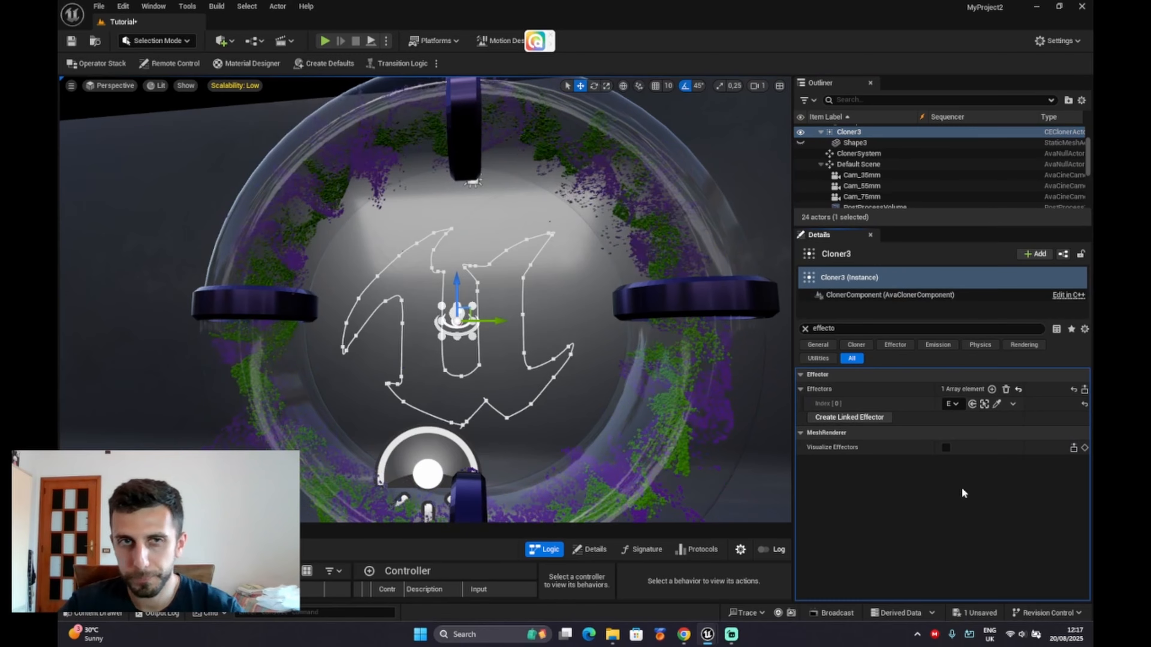
# - Clear the property filter and raise Cloner3's spline layout count to 20000, trying 100 first
pyautogui.click(805, 328)
pyautogui.scroll(1, 834, 154)
pyautogui.click(834, 151)
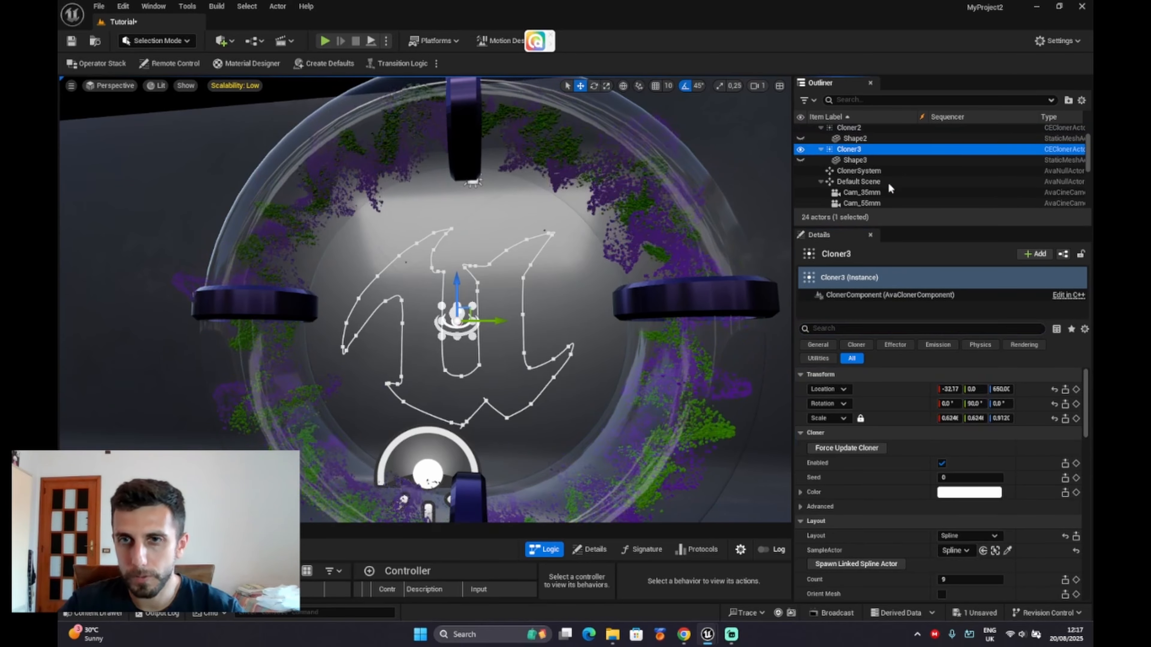
pyautogui.scroll(-2, 968, 525)
pyautogui.scroll(-1, 968, 525)
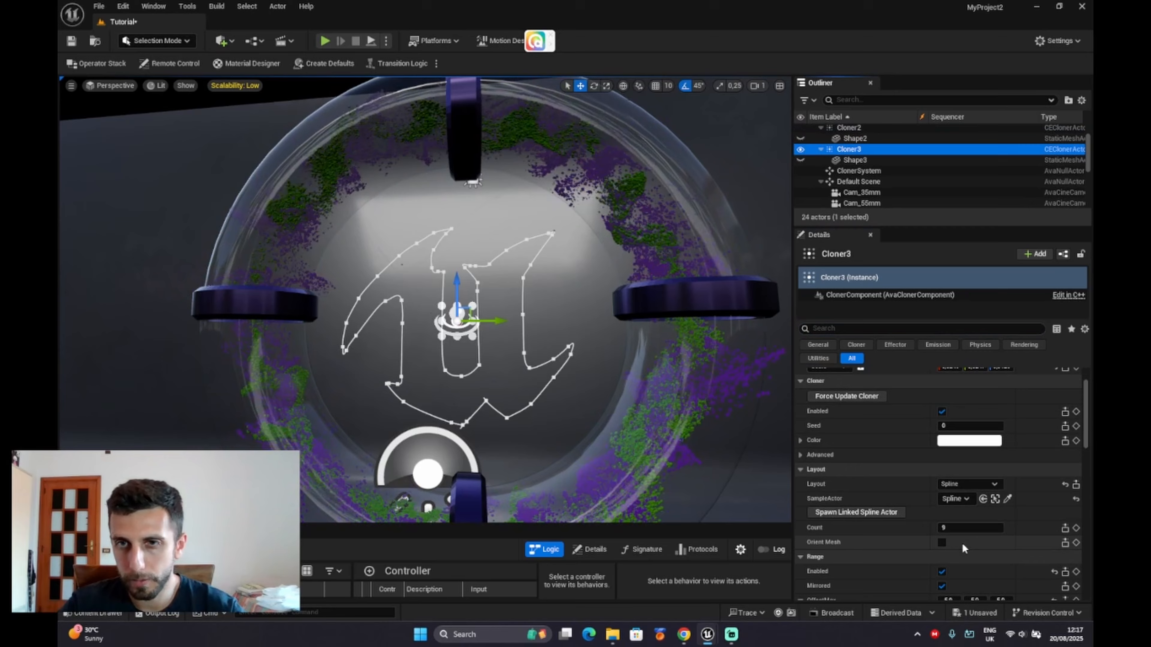
pyautogui.click(947, 528)
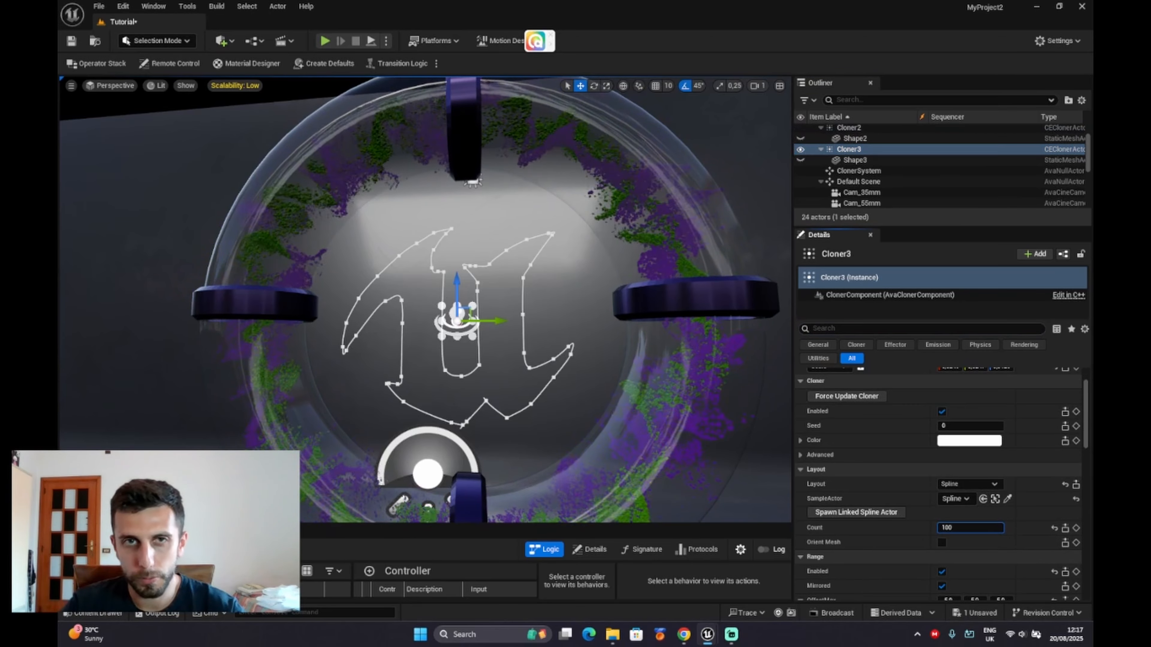
pyautogui.moveTo(947, 528); pyautogui.dragTo(997, 528)
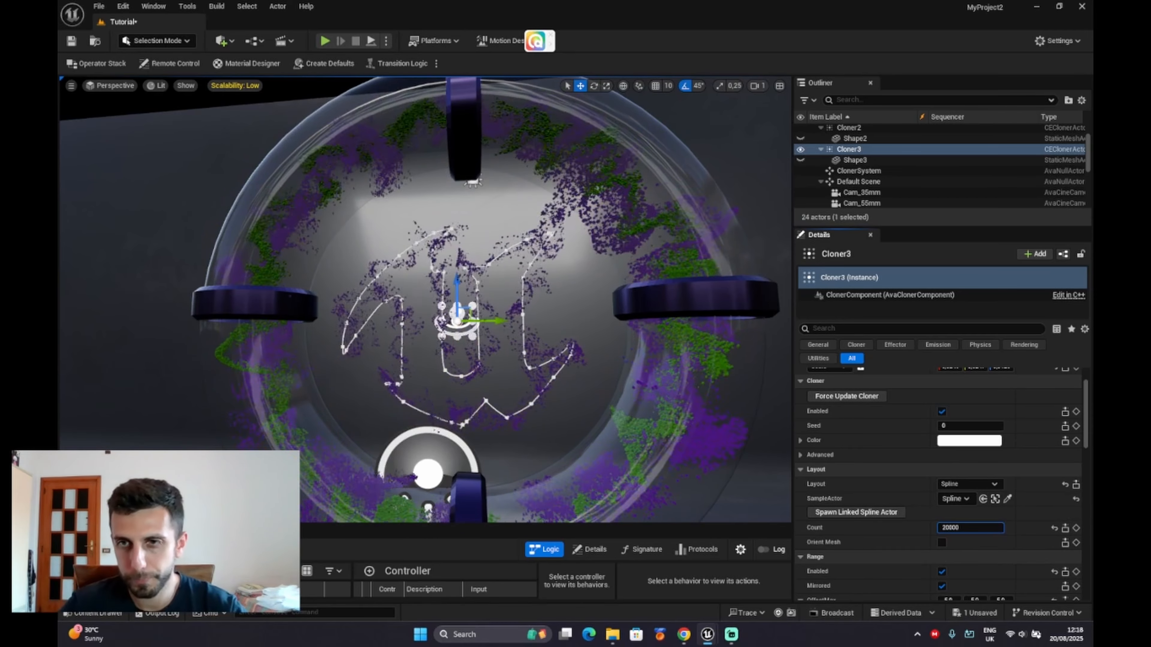
pyautogui.press('Return')
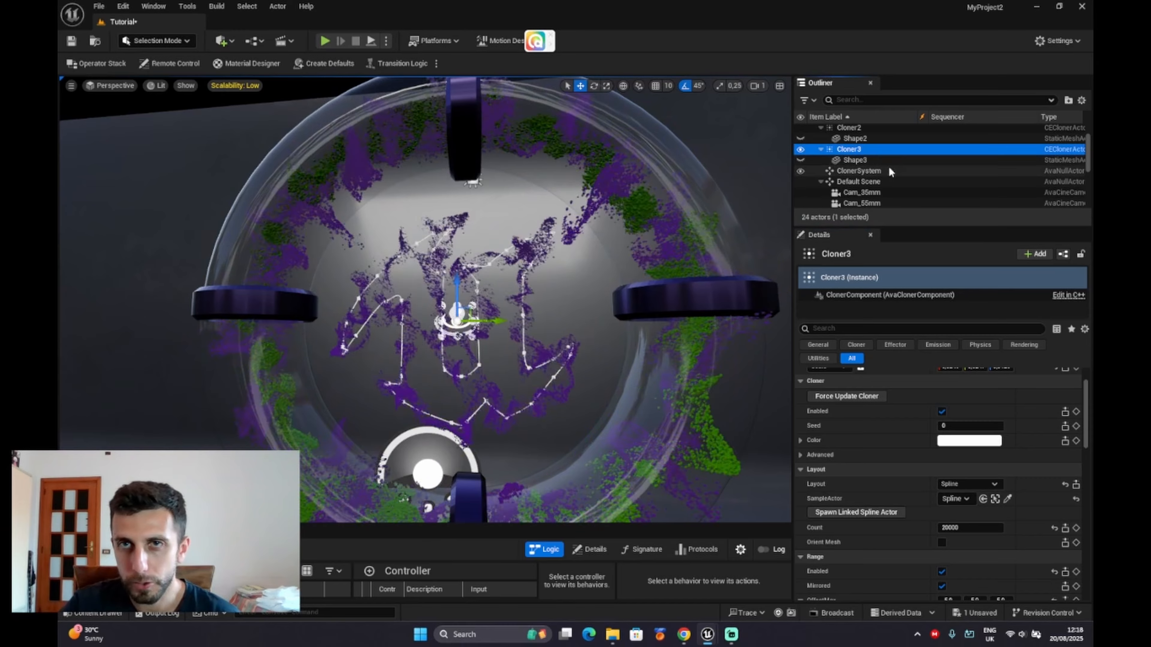
# - Set Effector3's noise Location Strength to 1.0 on X, Y and Z, trying 2.0 first
pyautogui.scroll(-3, 889, 165)
pyautogui.scroll(2, 887, 163)
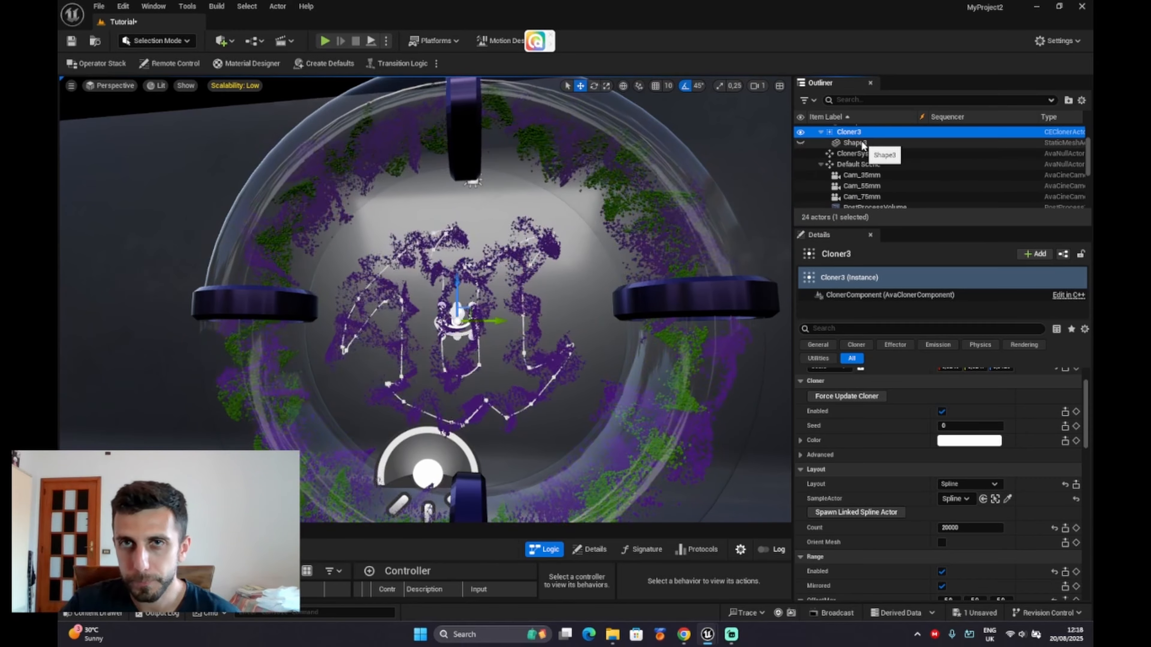
pyautogui.scroll(-5, 857, 168)
pyautogui.click(852, 171)
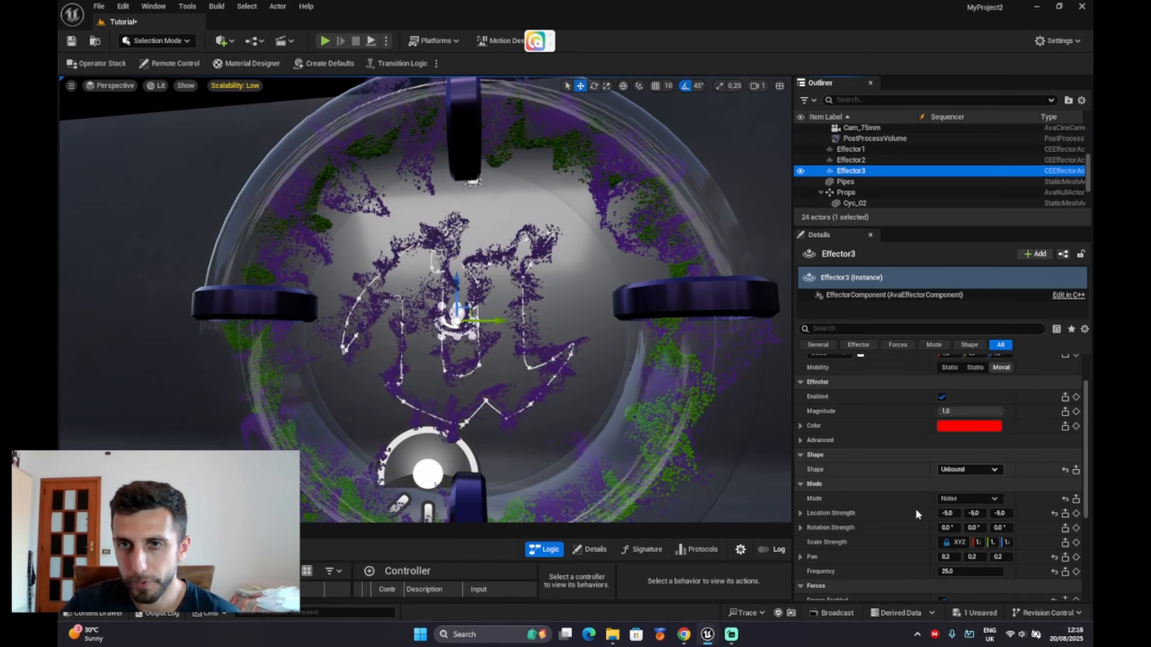
pyautogui.scroll(-2, 928, 499)
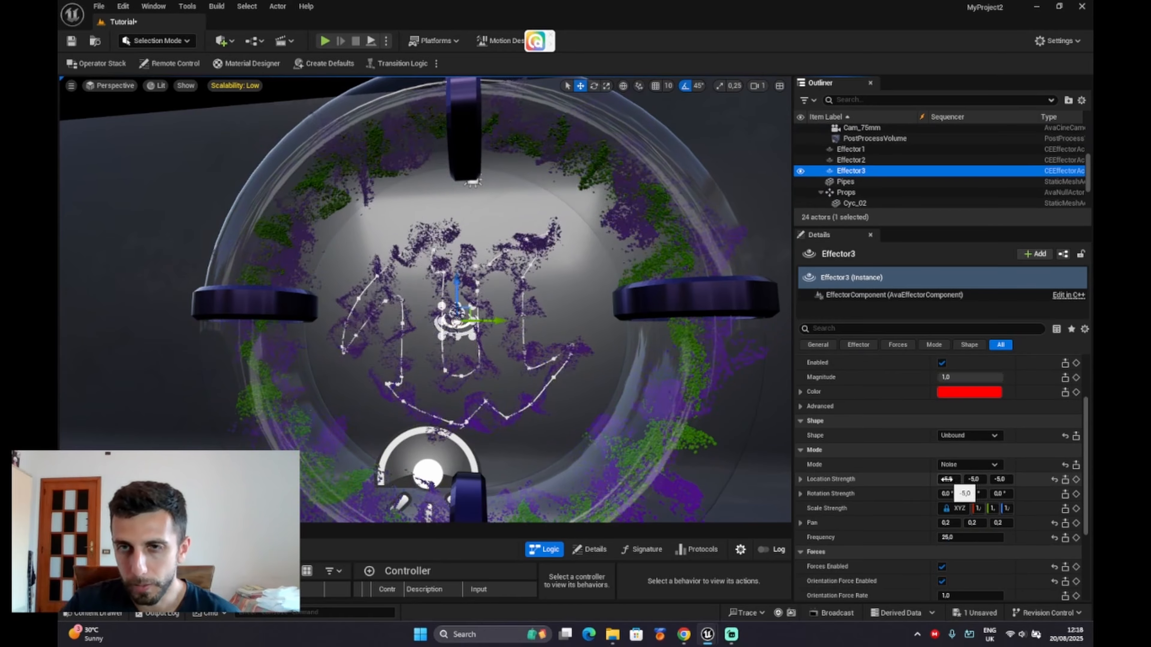
pyautogui.click(947, 479)
pyautogui.write('2')
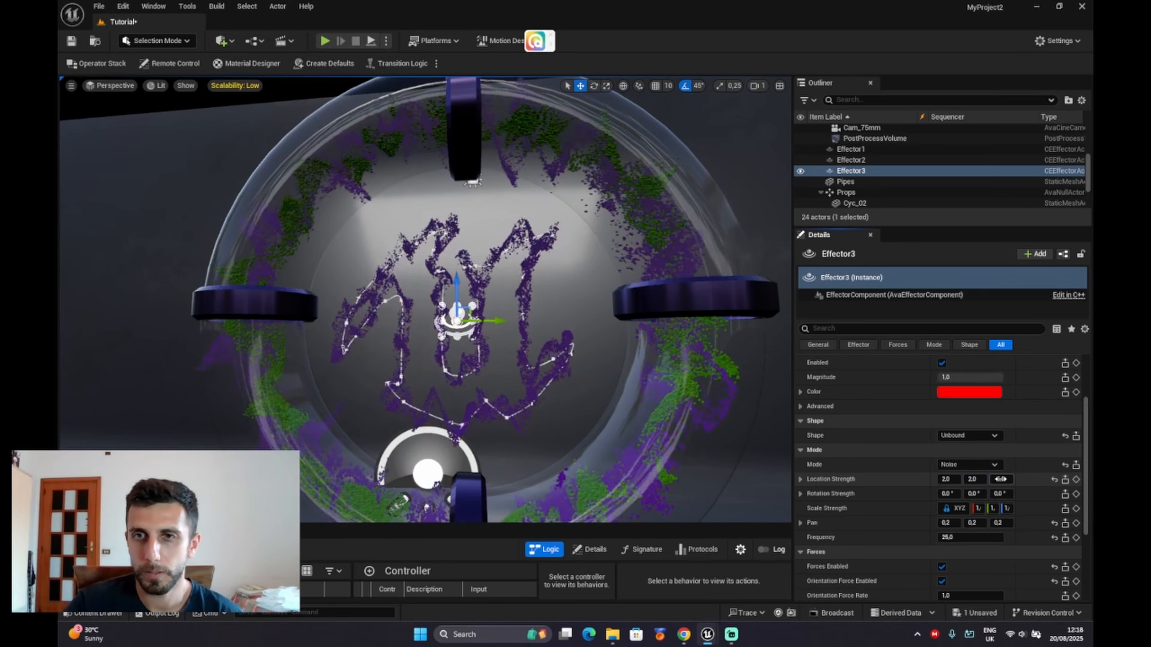
pyautogui.doubleClick(1000, 479)
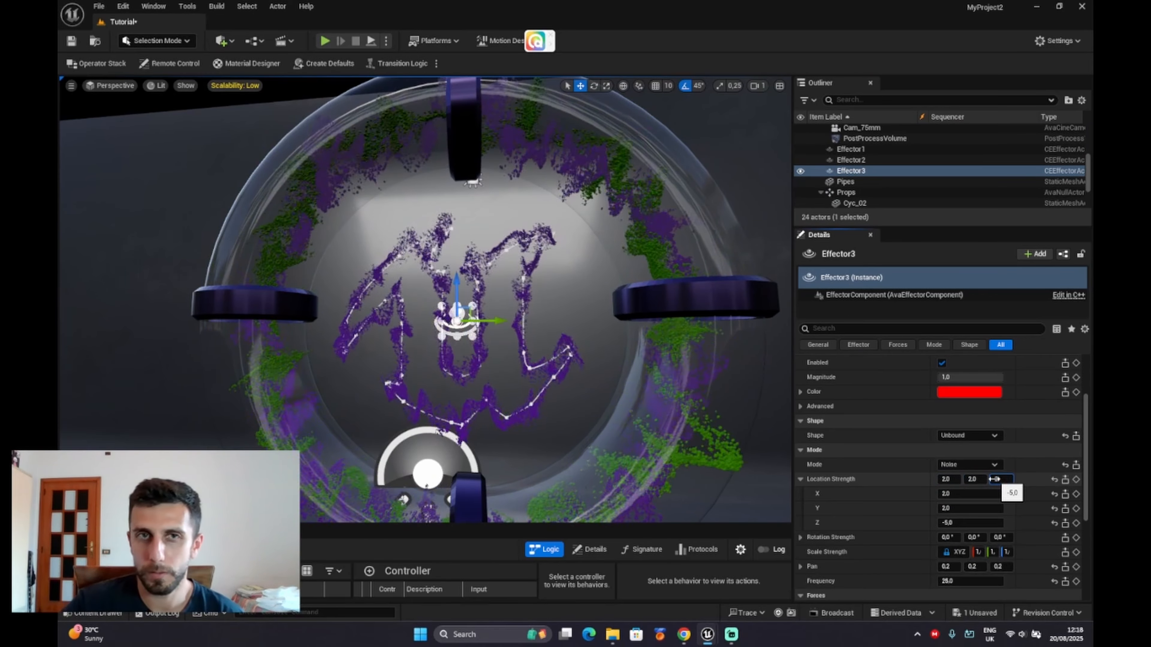
pyautogui.press('Return')
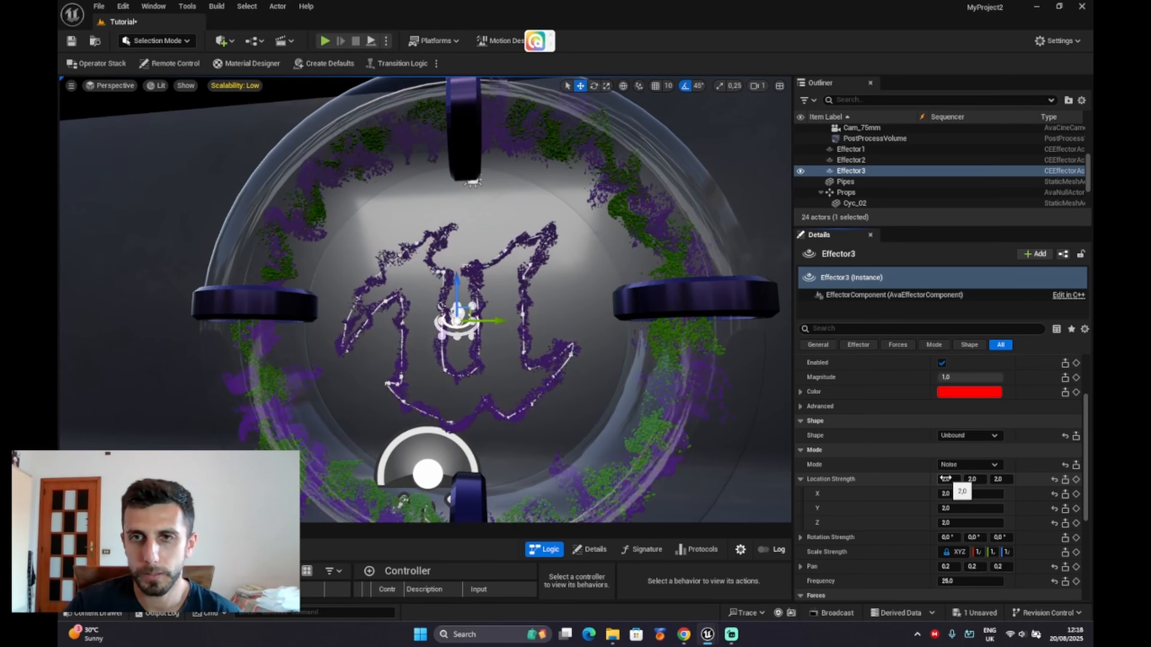
pyautogui.write('1')
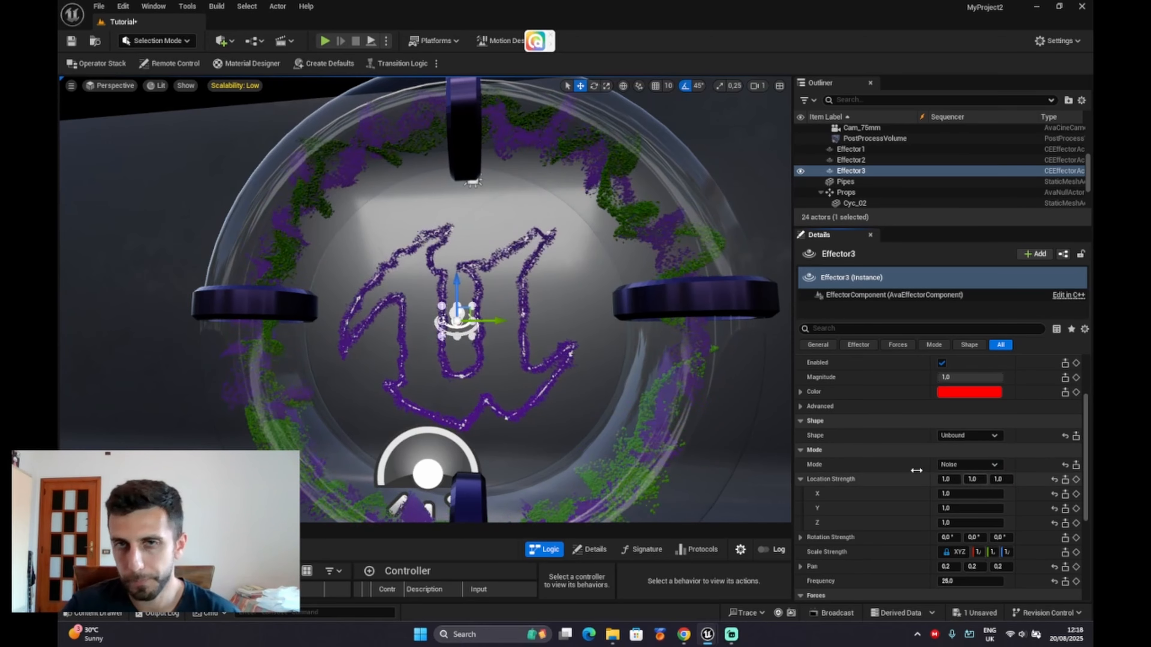
# - Raise Effector3's noise Frequency to about 37.2
pyautogui.moveTo(916, 434); pyautogui.dragTo(971, 398, button='right')
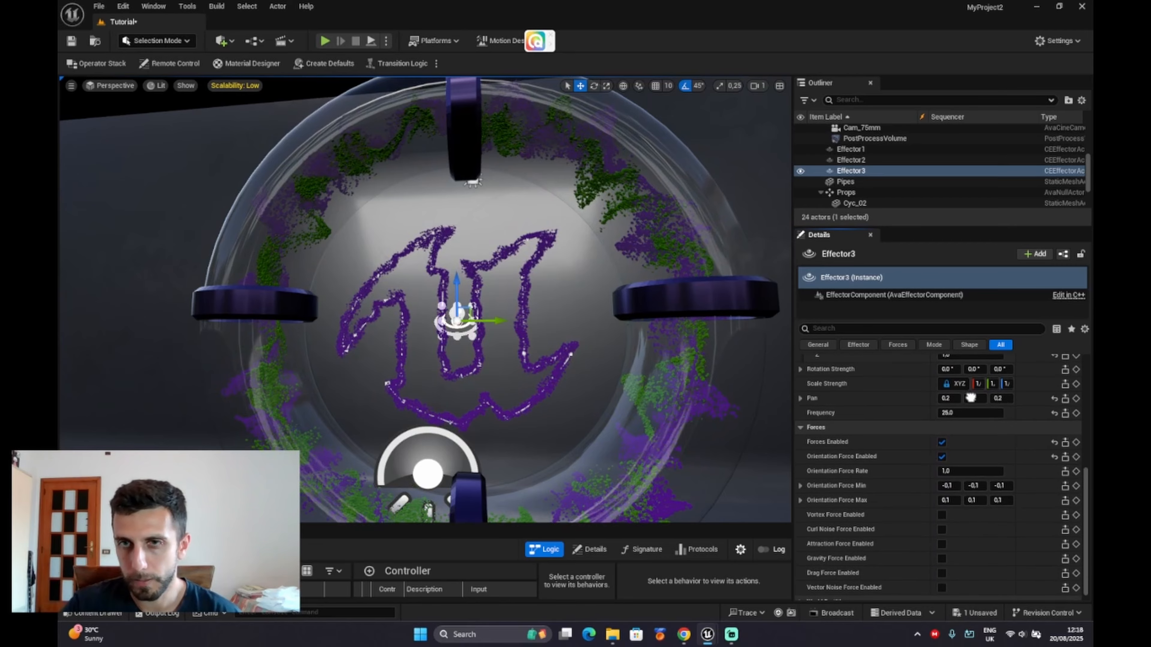
pyautogui.moveTo(967, 415); pyautogui.dragTo(984, 415)
pyautogui.scroll(-1, 961, 516)
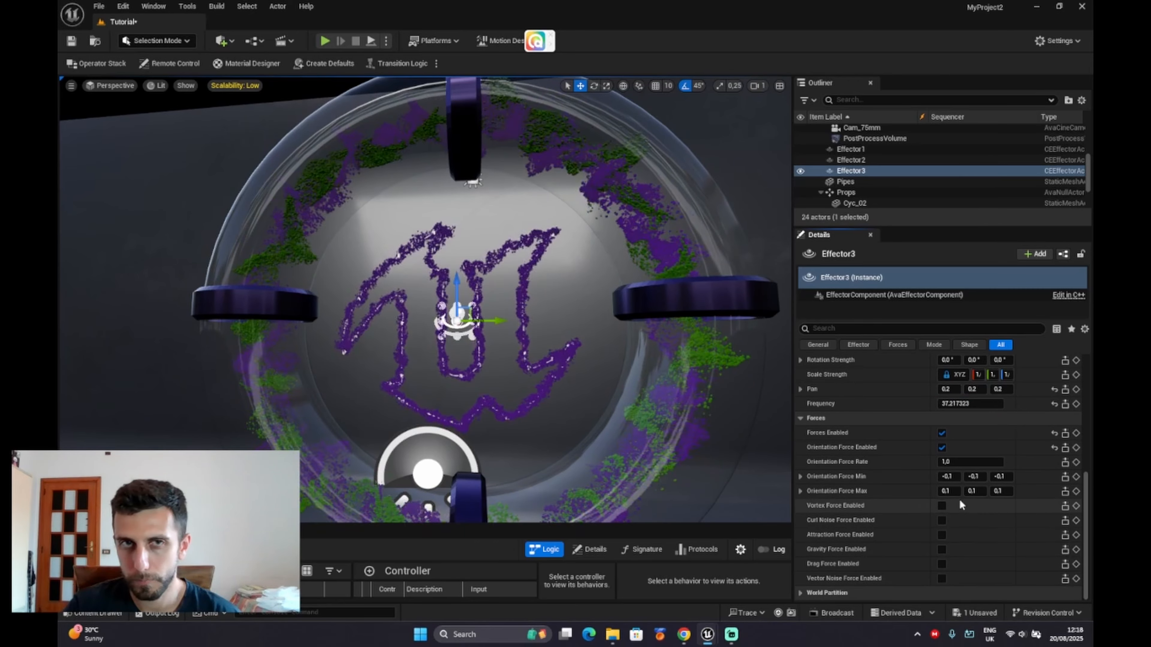
pyautogui.scroll(1, 959, 498)
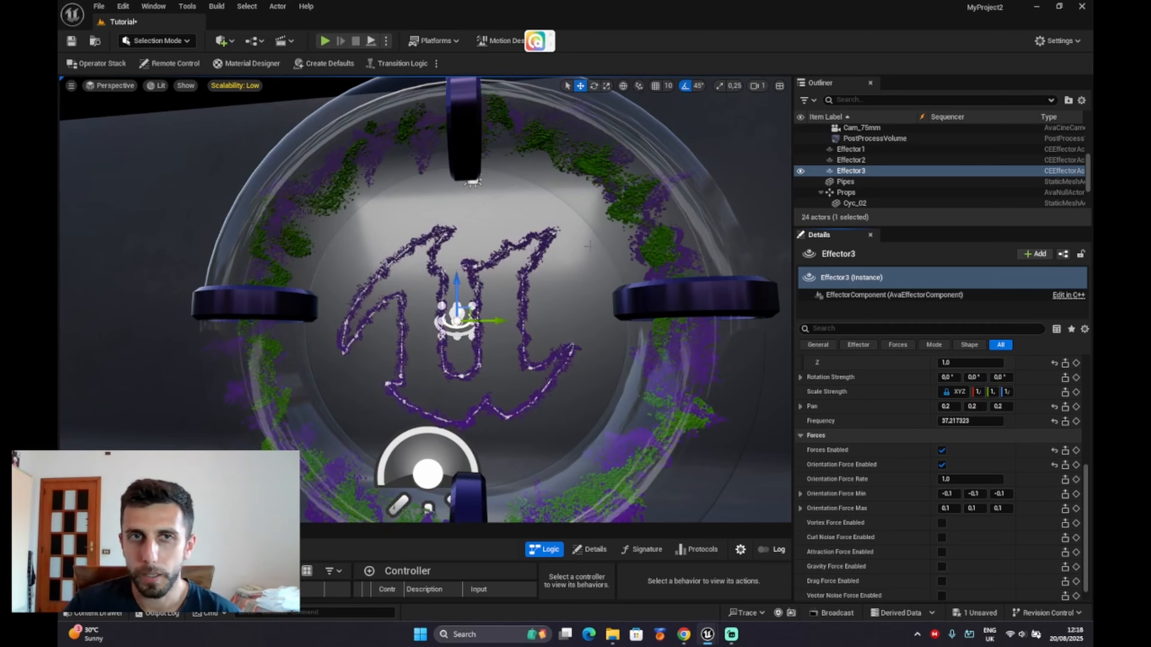
# - Duplicate Cloner3 along with its child shape
pyautogui.scroll(4, 857, 162)
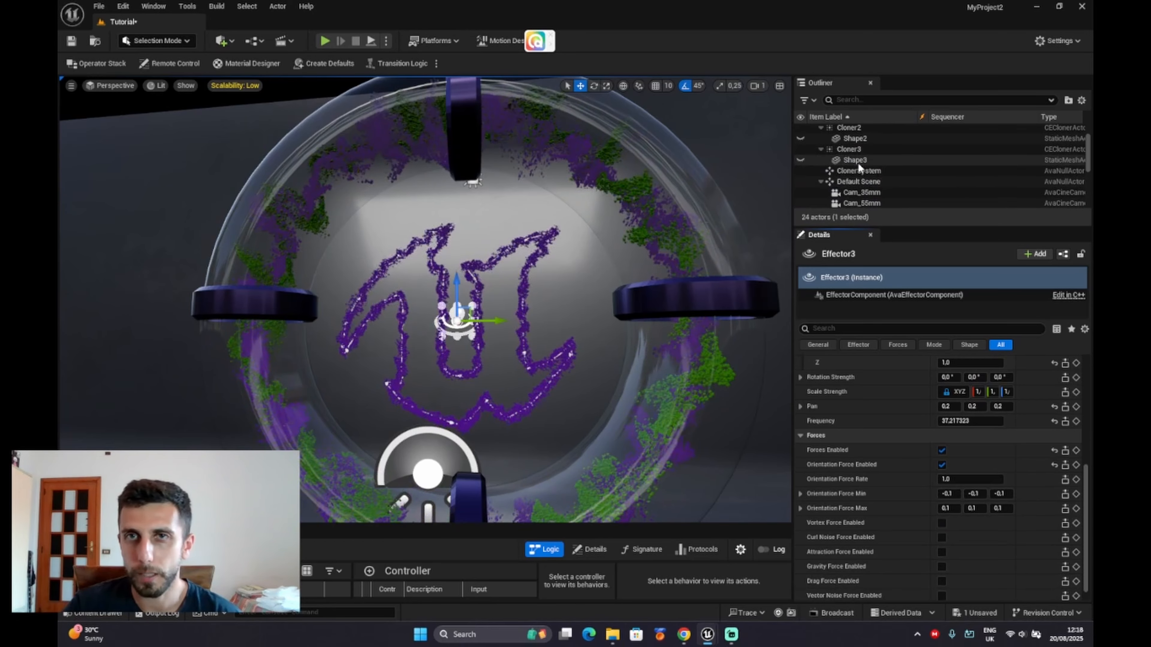
pyautogui.click(857, 149)
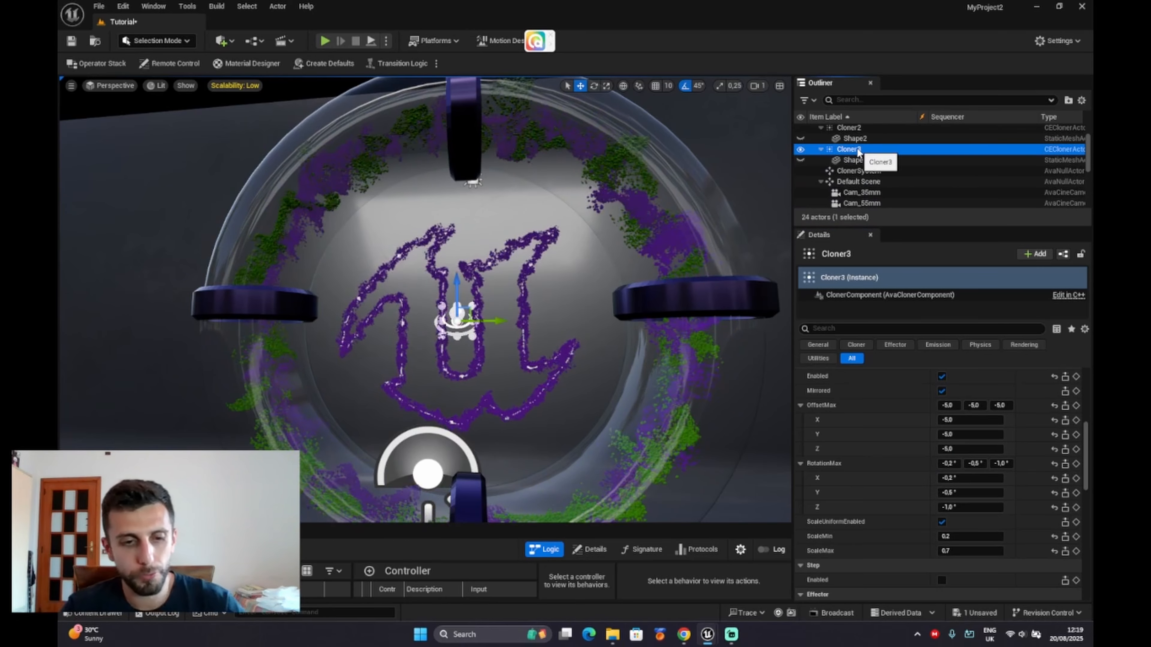
pyautogui.hotkey('ctrl', 'd')
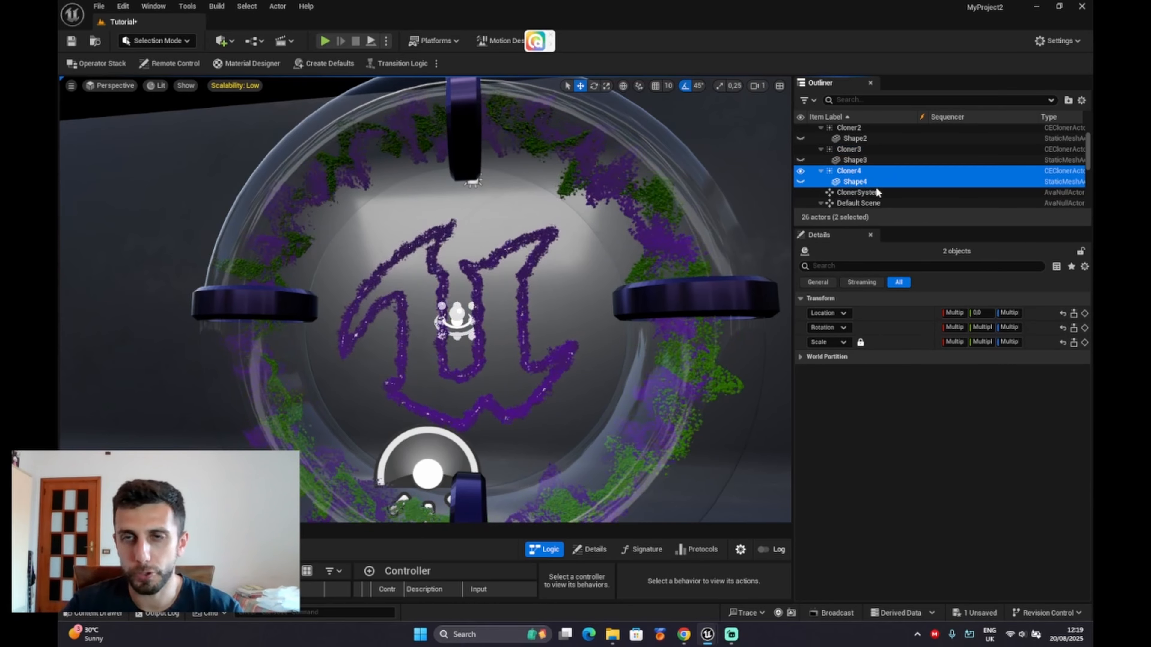
# - Assign the green BaseMaterial_Inst from the Materials folder to Shape4's Element 0 material slot
pyautogui.click(854, 182)
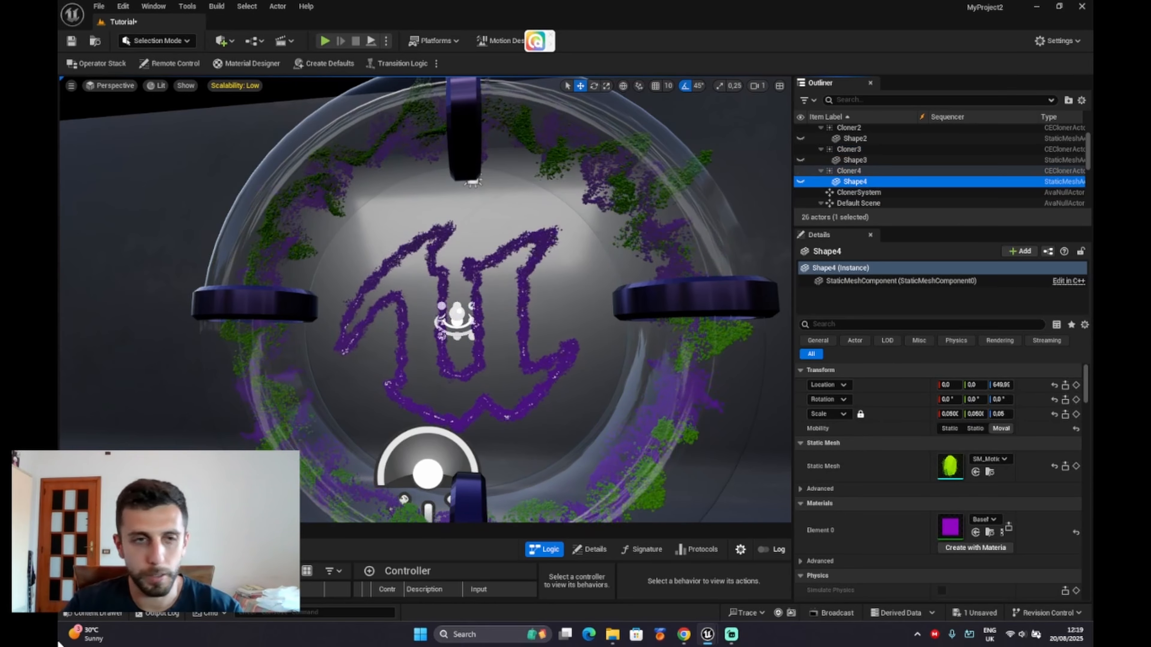
pyautogui.click(86, 614)
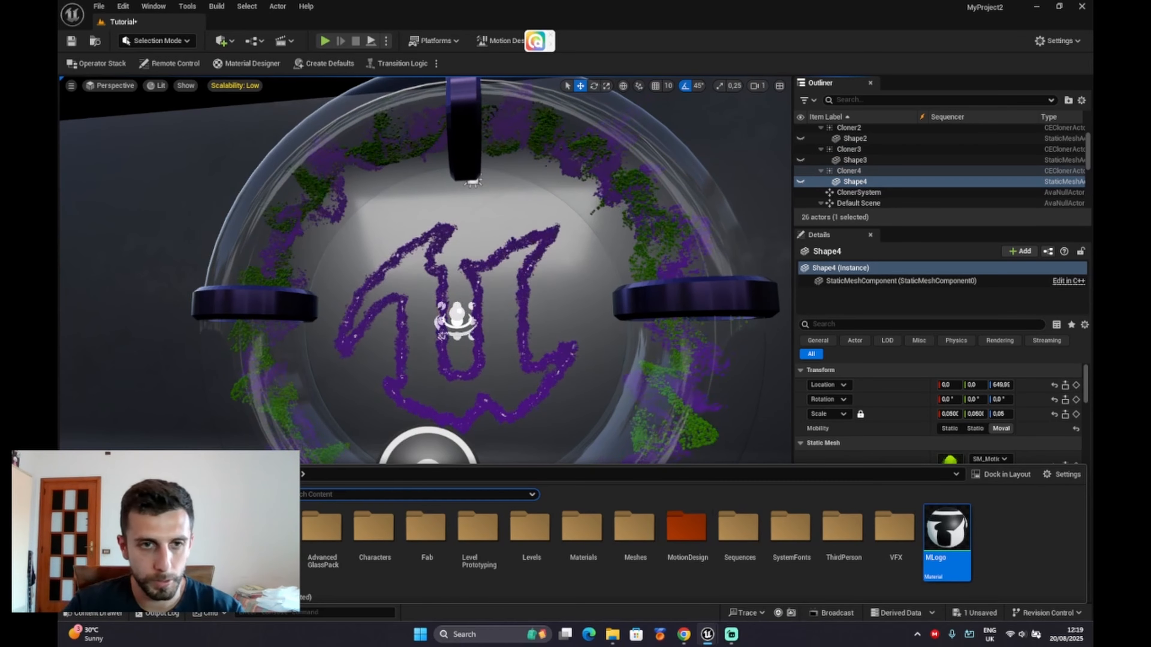
pyautogui.doubleClick(583, 528)
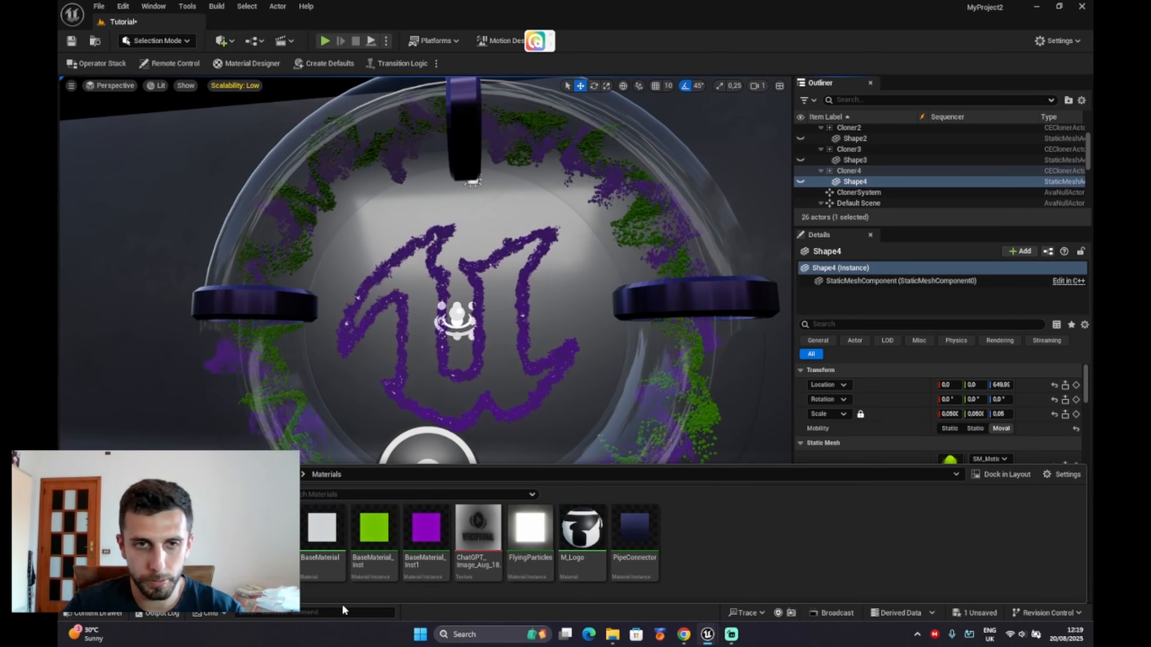
pyautogui.click(378, 530)
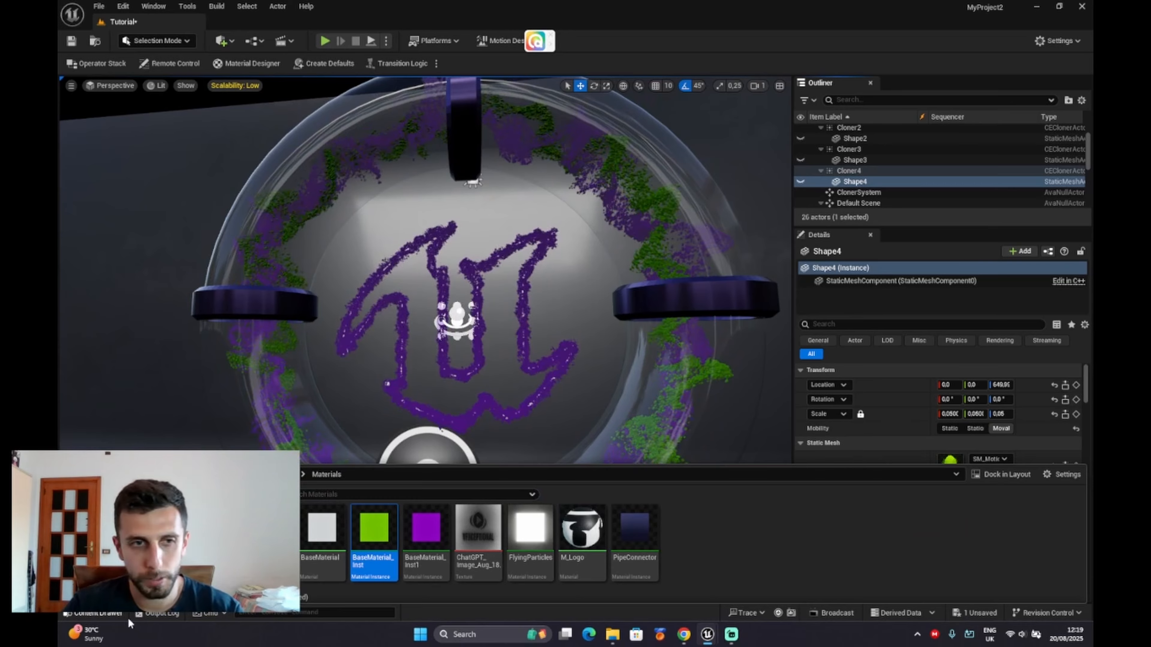
pyautogui.click(120, 613)
pyautogui.click(976, 533)
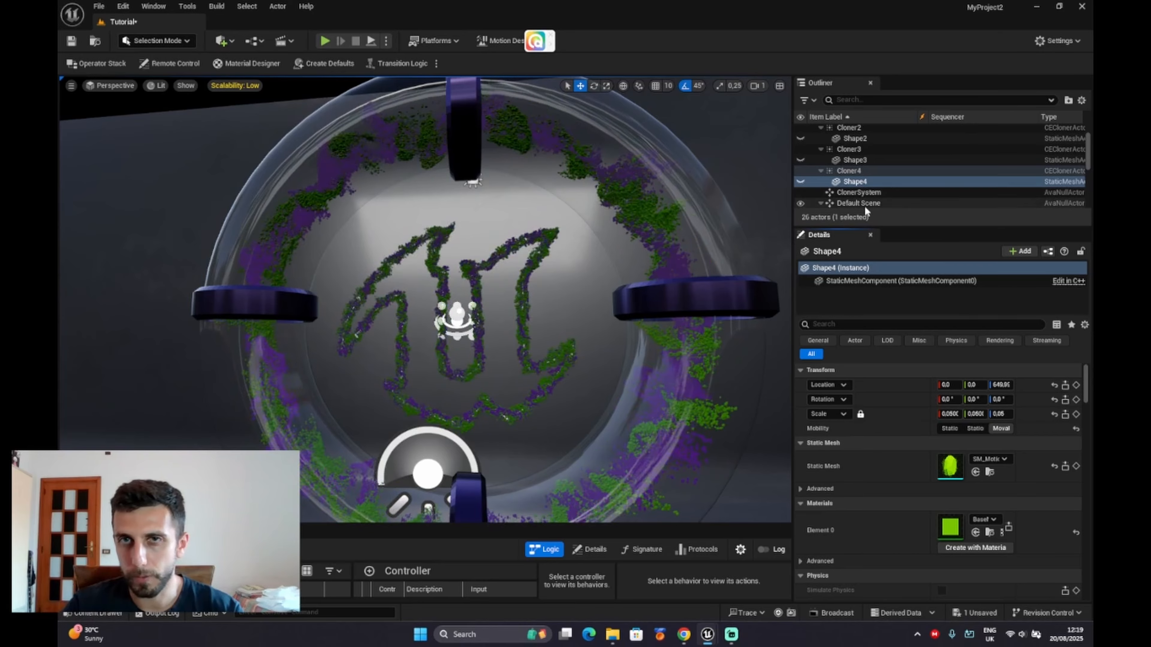
# - Filter Cloner4's properties by "effect" and check which effector it is linked to
pyautogui.click(855, 171)
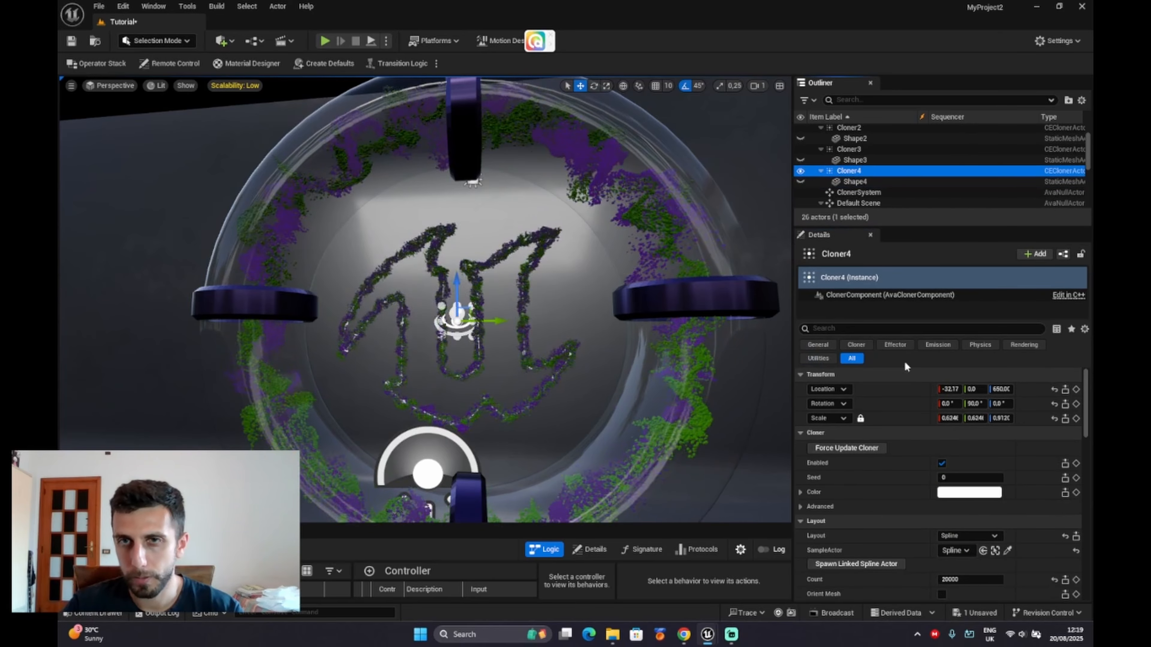
pyautogui.click(896, 329)
pyautogui.write('effe')
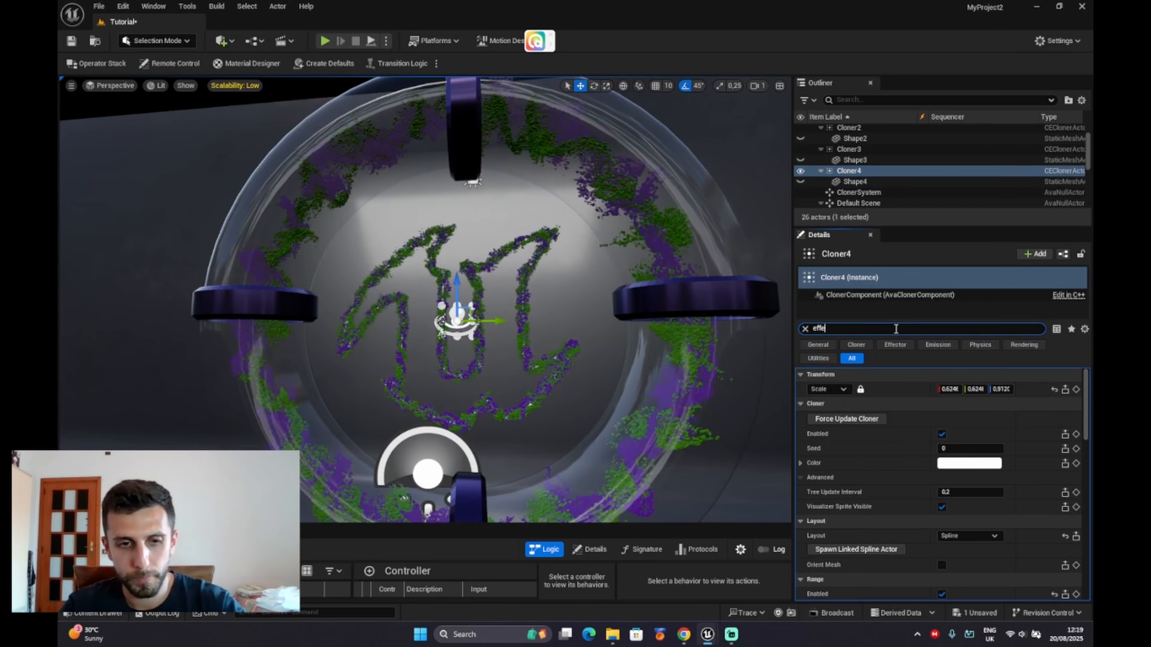
pyautogui.write('ct')
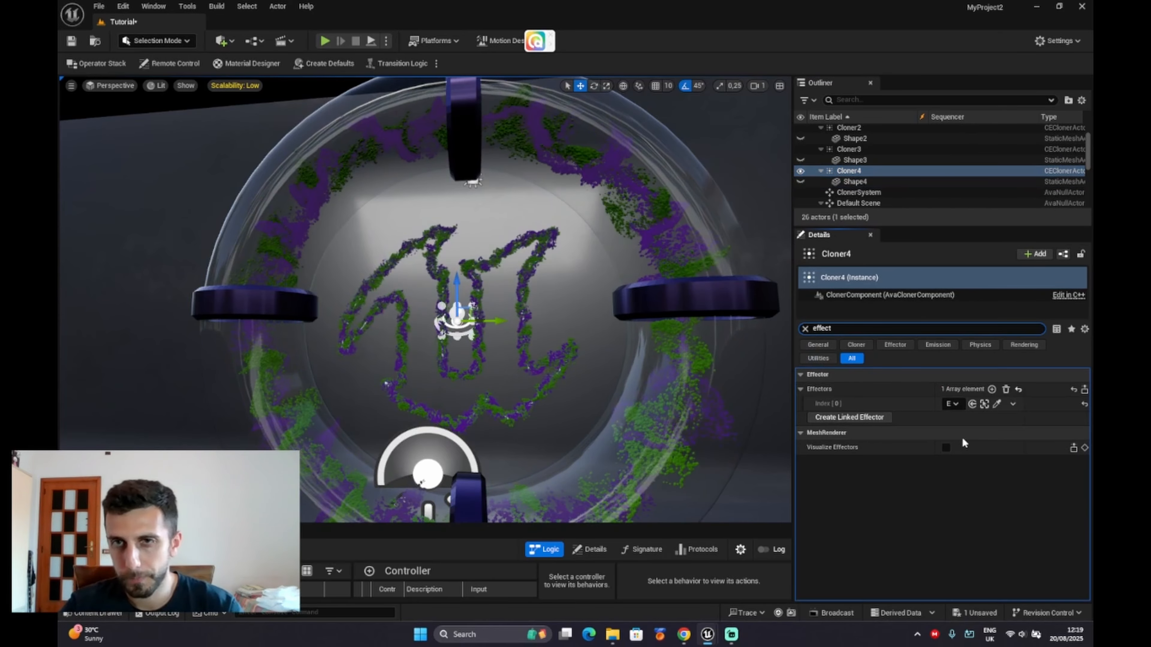
pyautogui.click(957, 403)
pyautogui.click(958, 401)
# - Duplicate Effector3 to make a separate effector for Cloner4
pyautogui.scroll(-3, 882, 163)
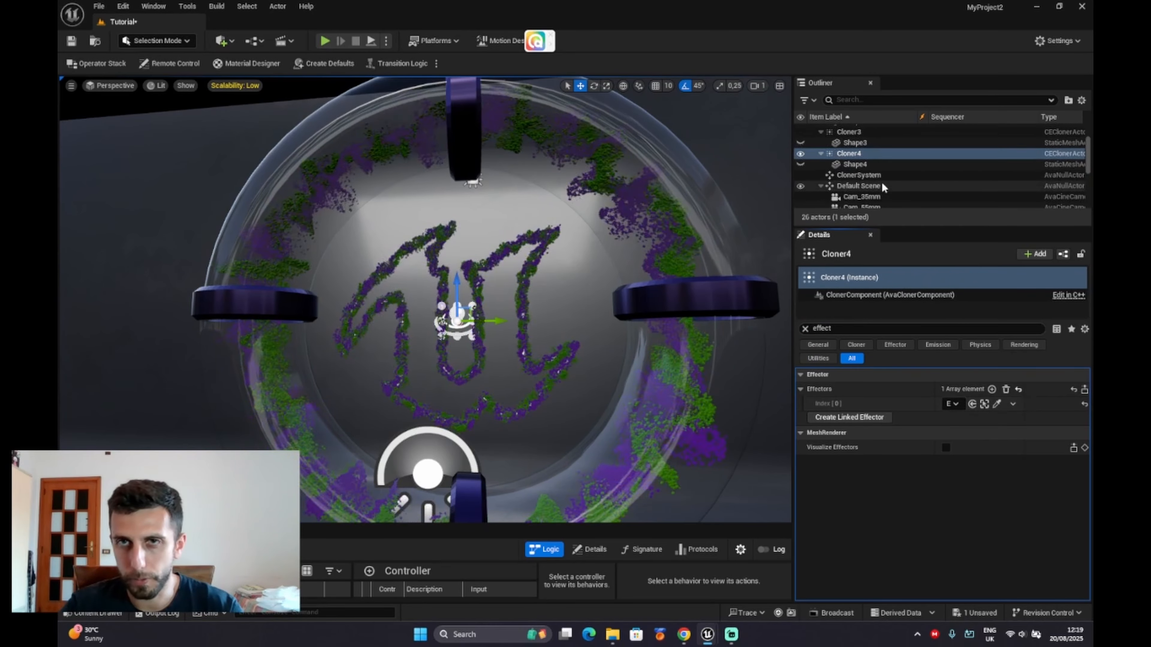
pyautogui.scroll(-1, 881, 182)
pyautogui.click(864, 157)
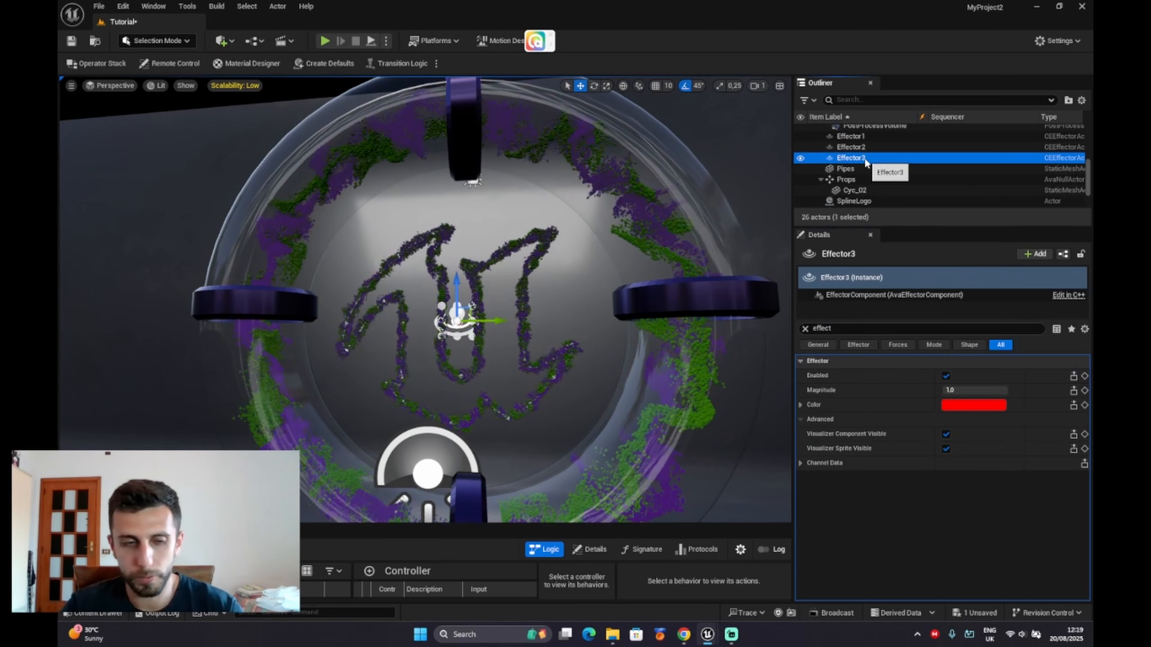
pyautogui.hotkey('ctrl', 'd')
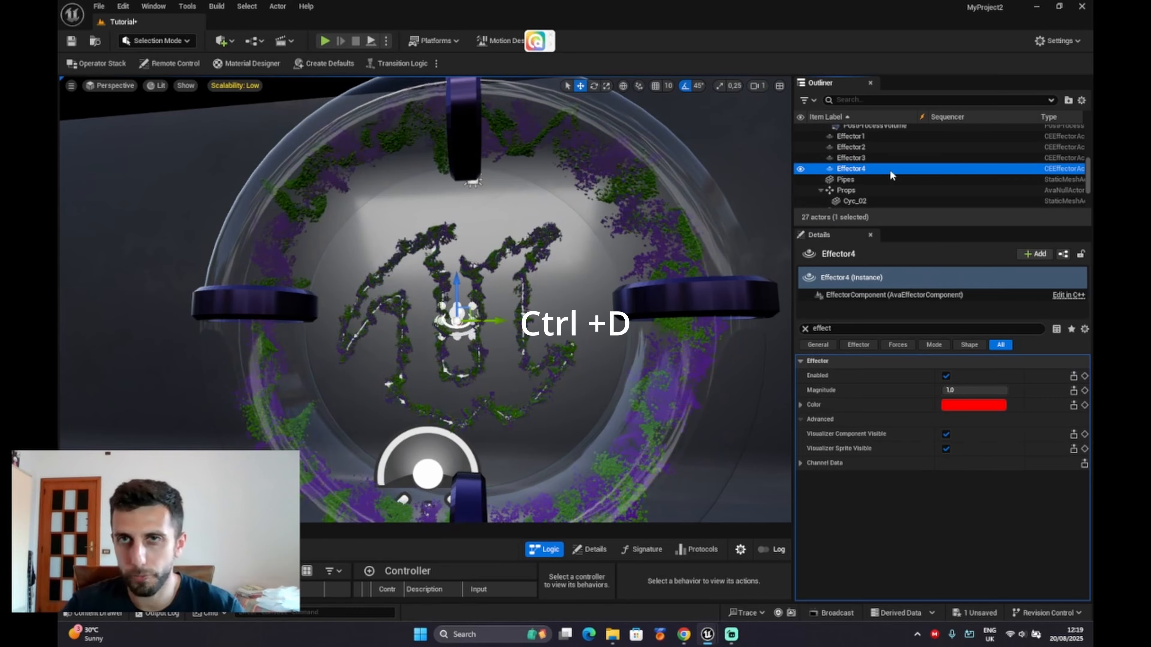
pyautogui.click(962, 169)
pyautogui.scroll(3, 863, 142)
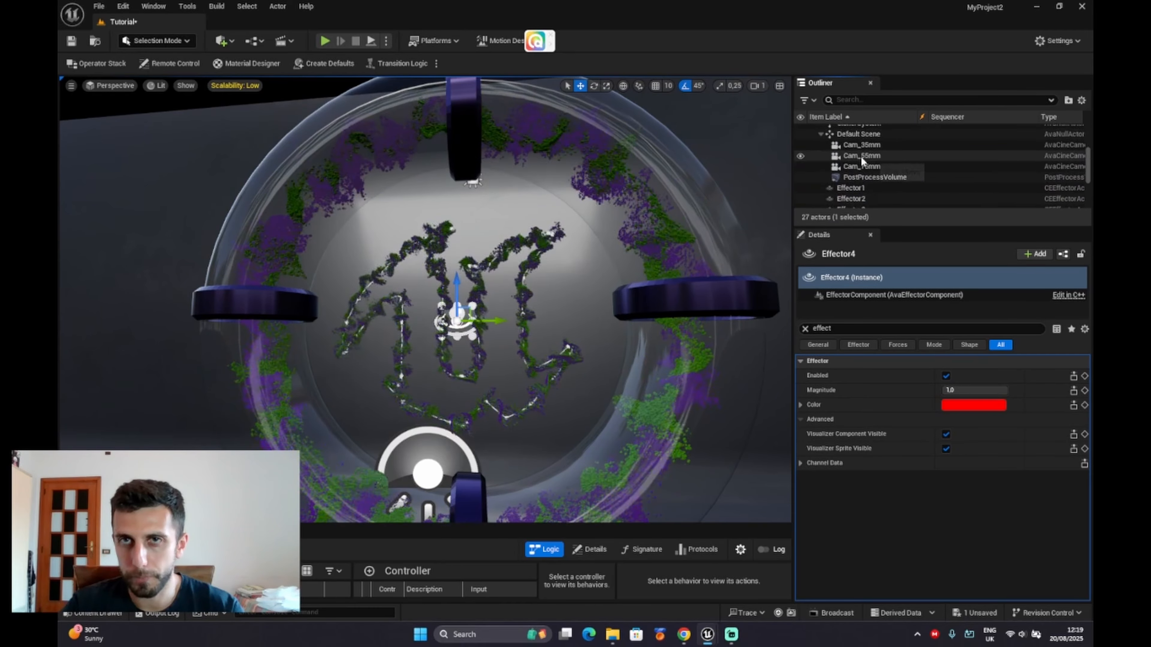
# - Clear Cloner4's effector list and add a single entry linking it to its own effector, Effector4
pyautogui.scroll(4, 851, 167)
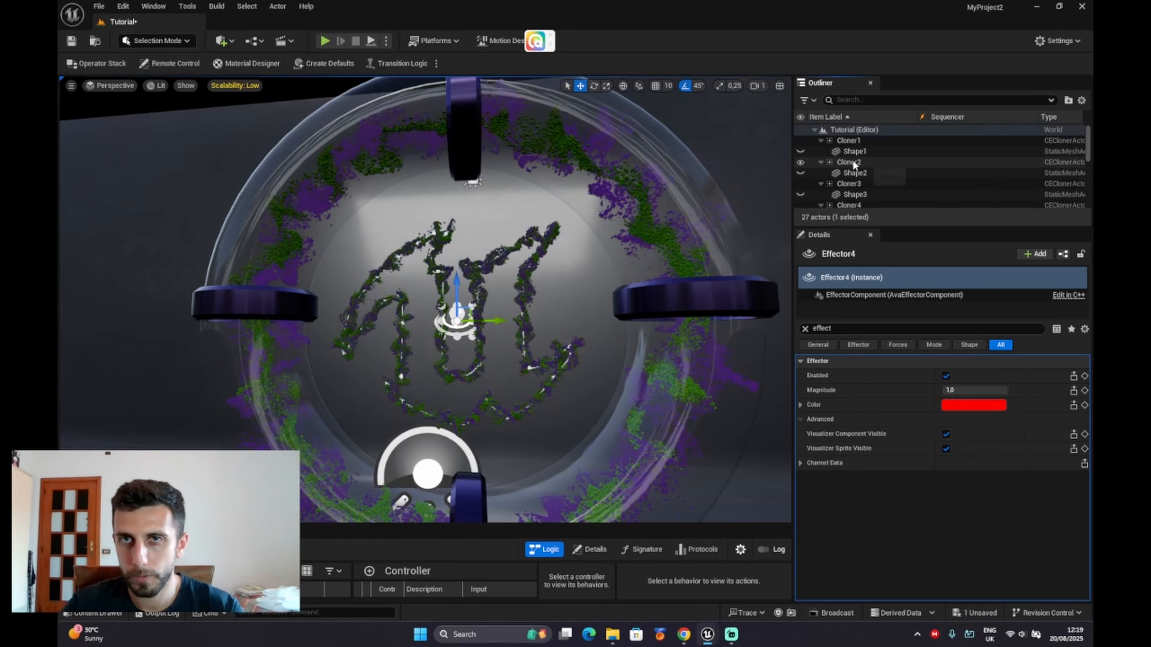
pyautogui.click(852, 204)
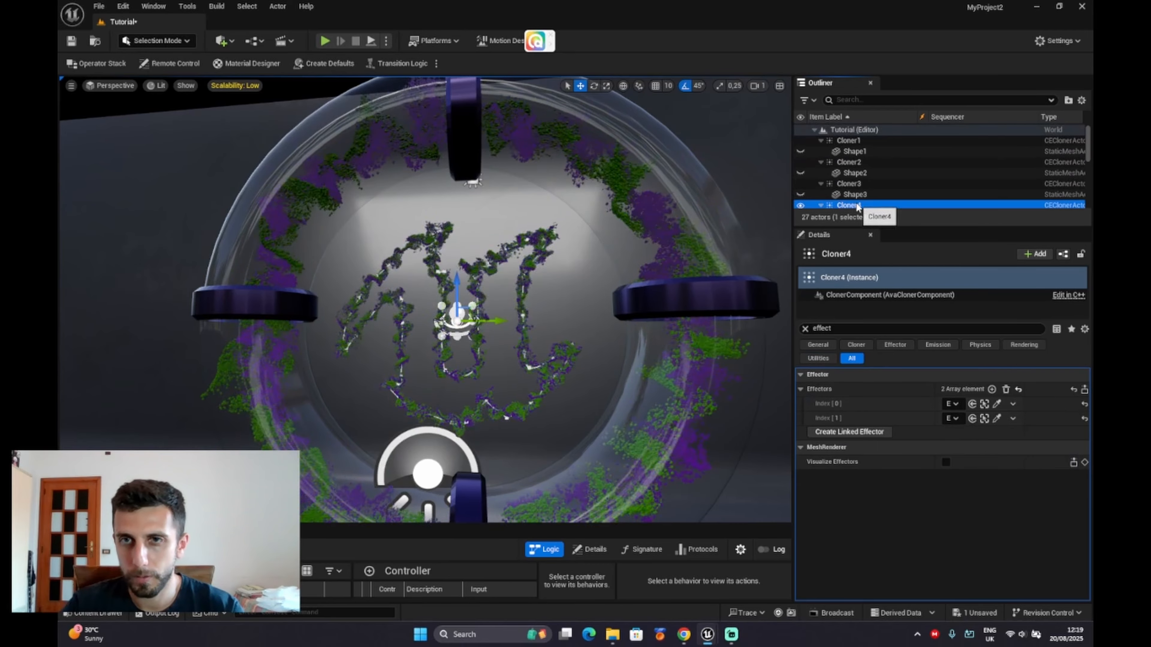
pyautogui.click(1005, 389)
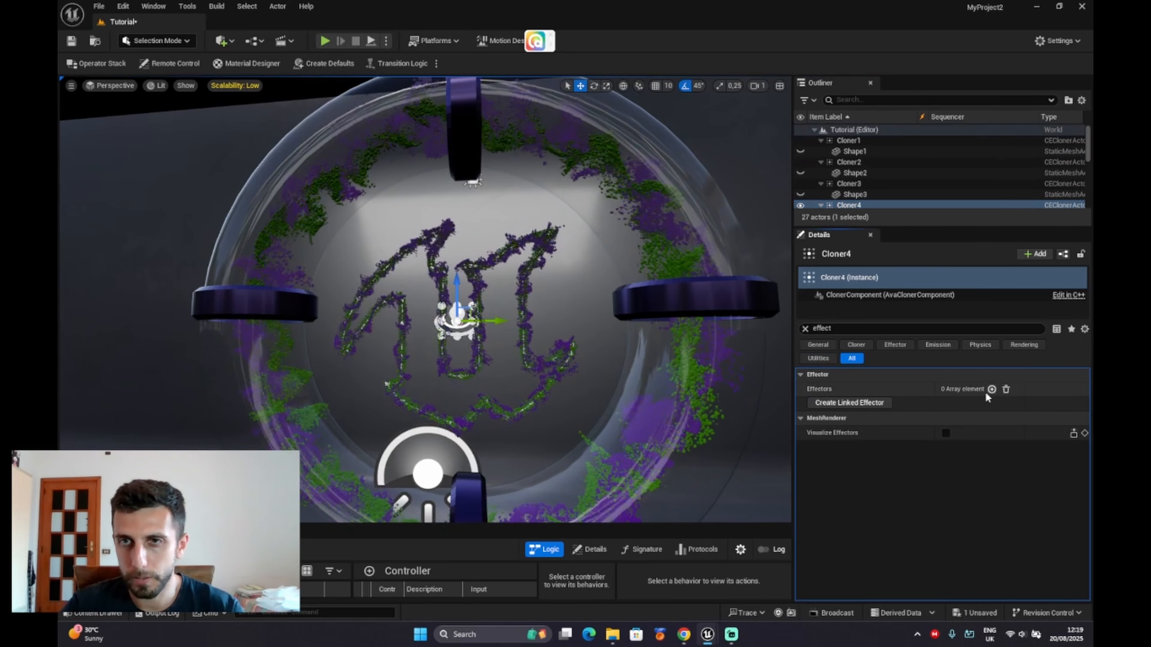
pyautogui.click(992, 389)
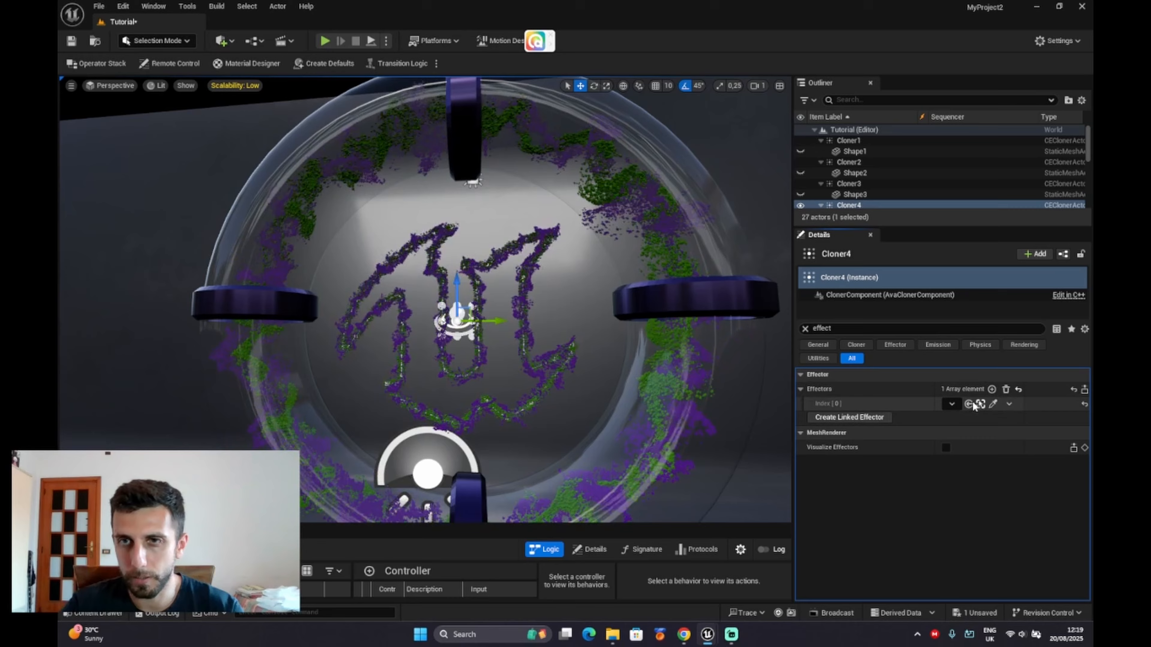
pyautogui.click(952, 402)
pyautogui.click(949, 308)
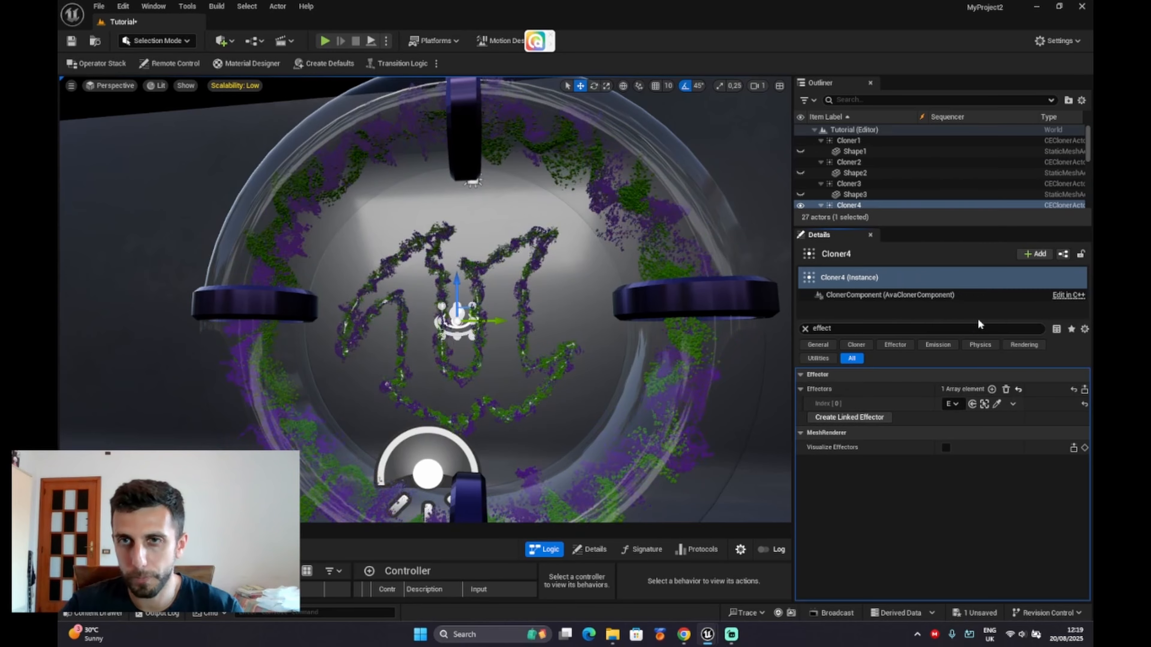
# - Remove the property filter and set Cloner4's Range OffsetMax to -1.0 on X, Y and Z
pyautogui.click(805, 328)
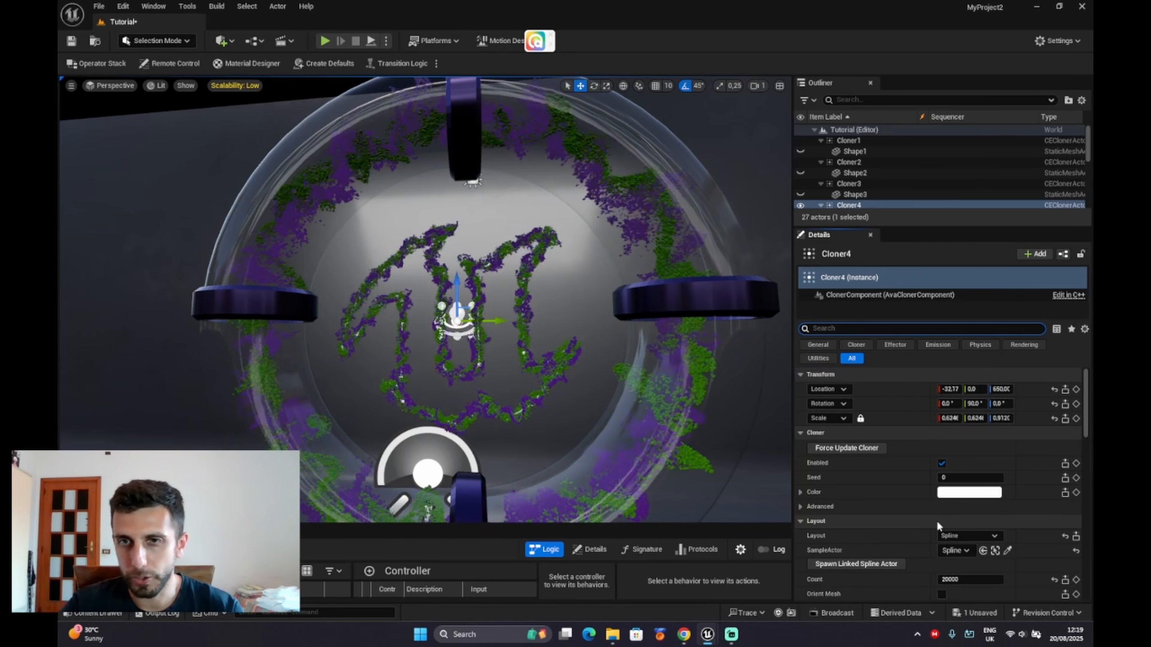
pyautogui.scroll(-4, 946, 514)
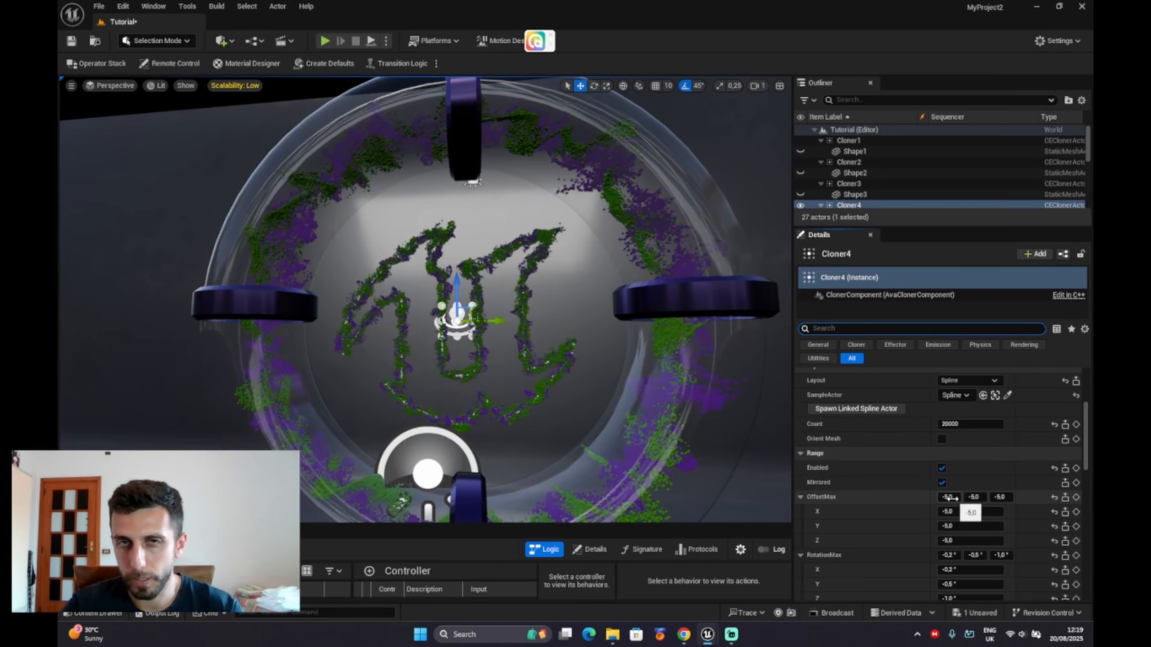
pyautogui.click(948, 497)
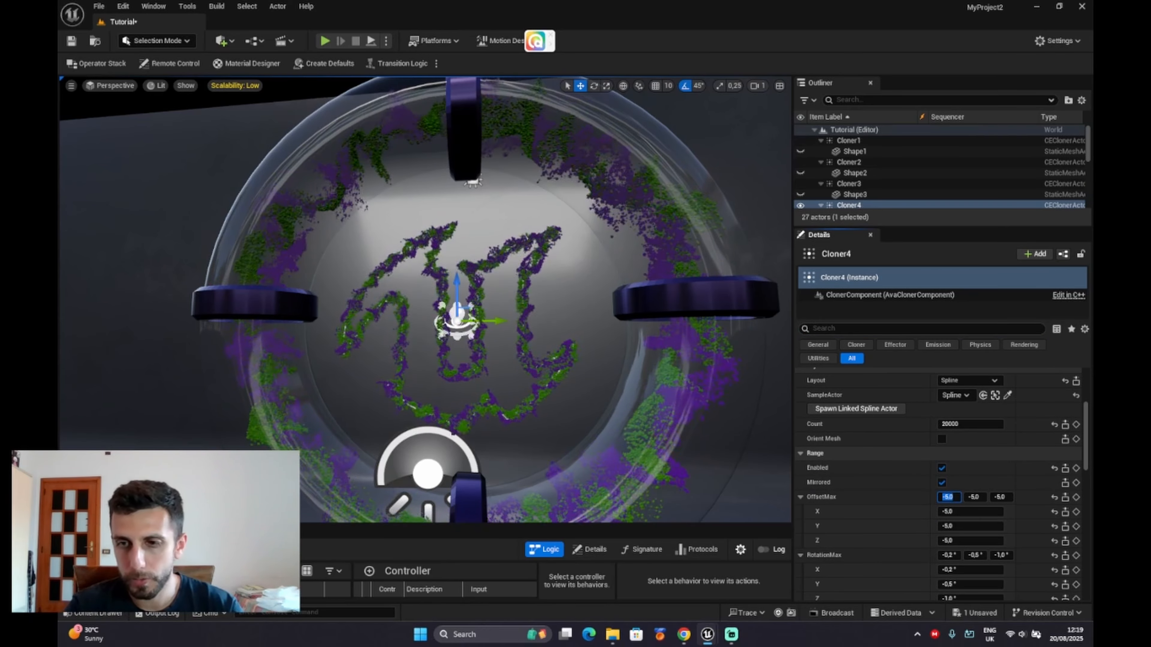
pyautogui.doubleClick(976, 498)
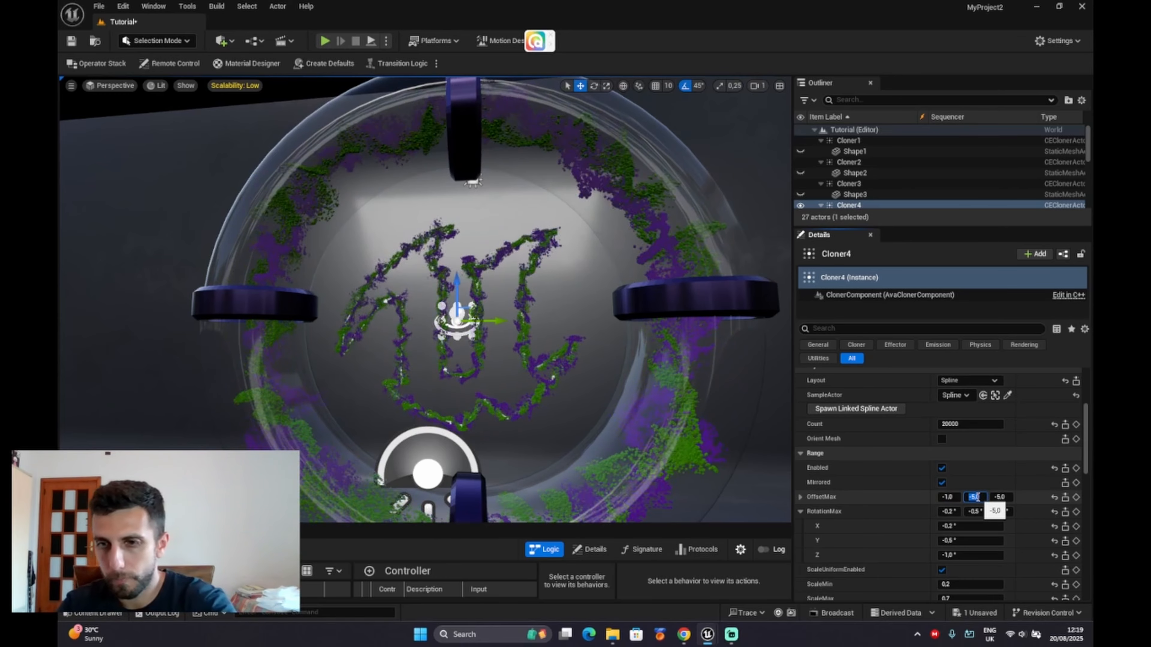
pyautogui.doubleClick(1001, 497)
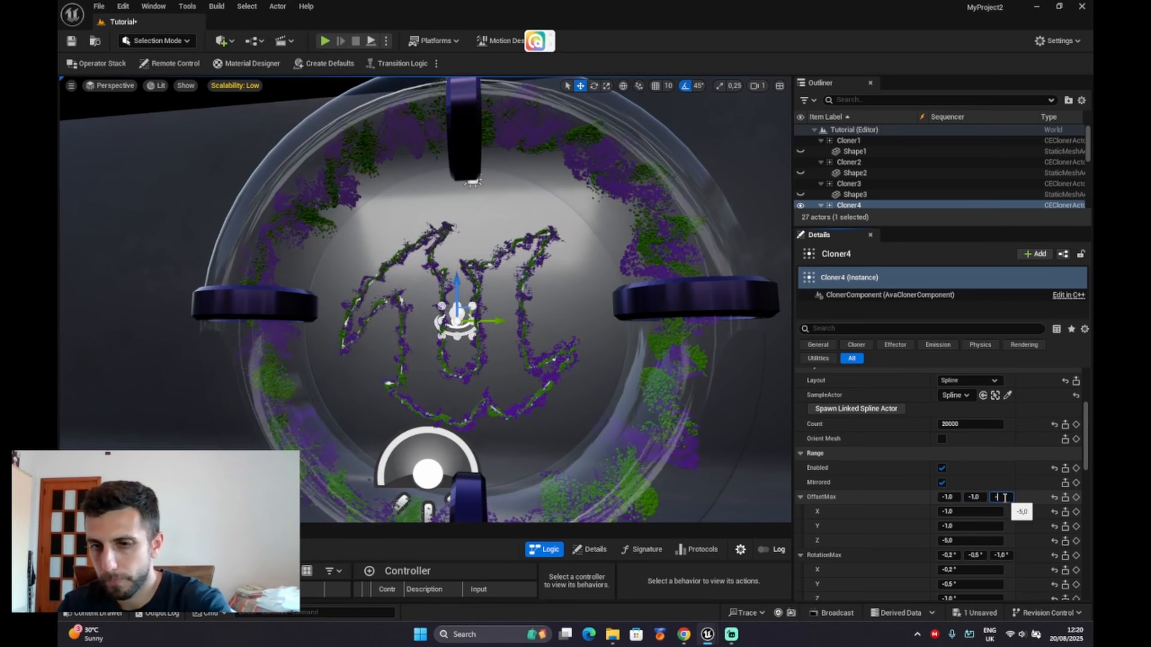
pyautogui.press('Return')
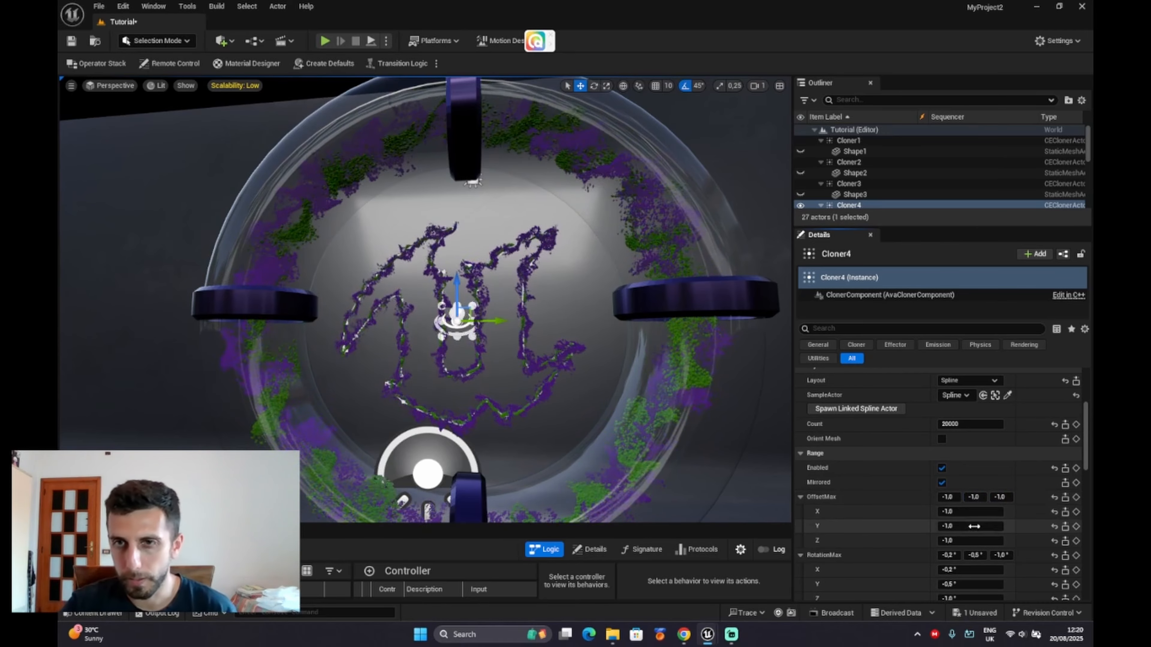
# - Set Effector4's noise Location Strength to -1.0 on X, Y and Z
pyautogui.scroll(-3, 972, 535)
pyautogui.scroll(-5, 972, 533)
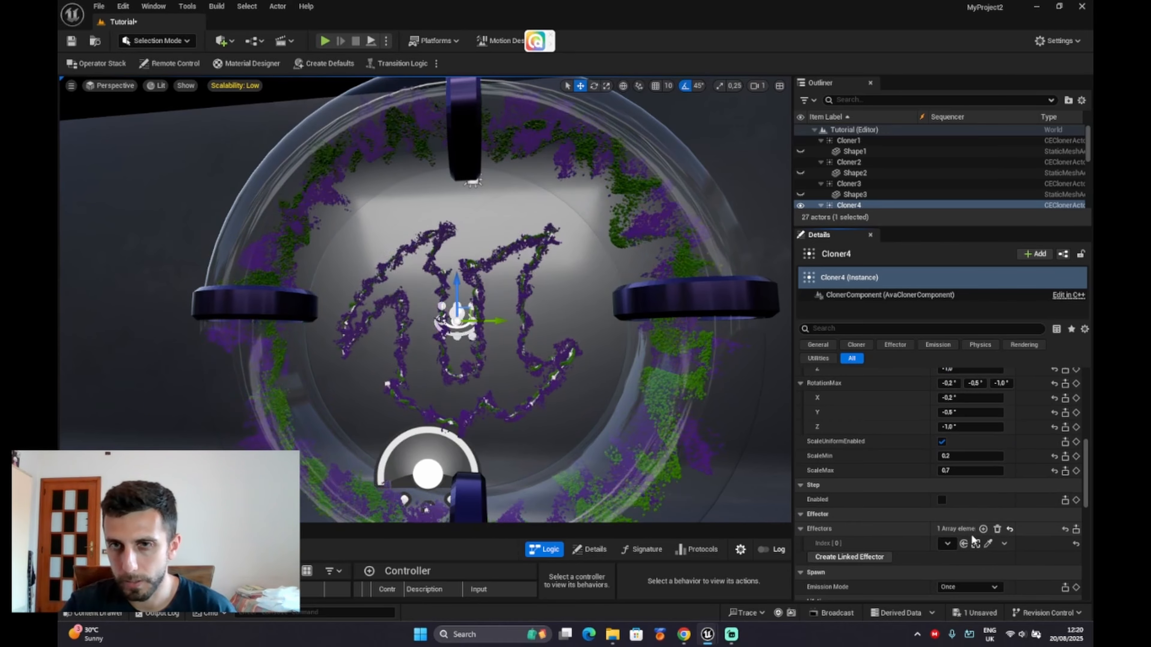
pyautogui.scroll(5, 969, 529)
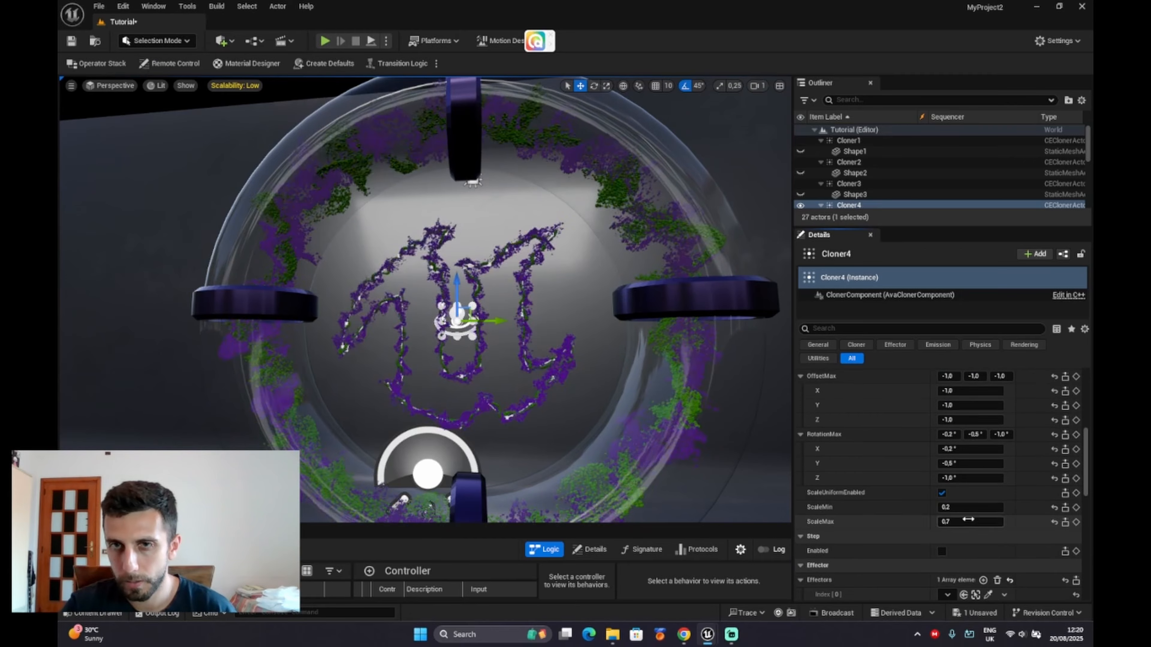
pyautogui.scroll(2, 963, 513)
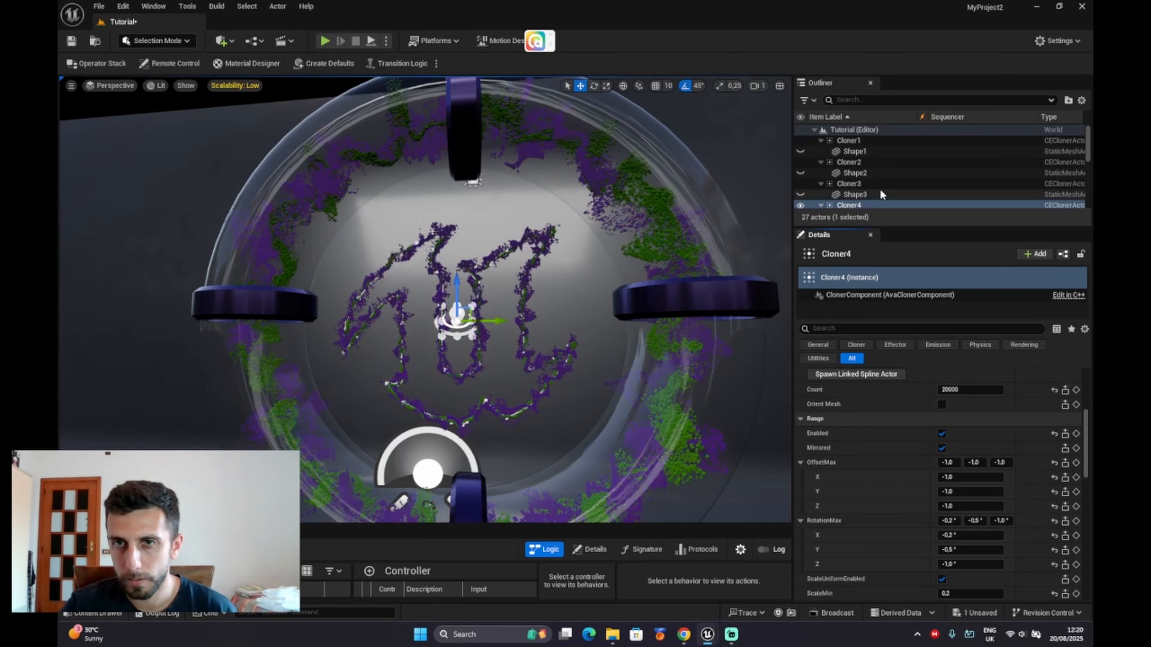
pyautogui.scroll(2, 953, 482)
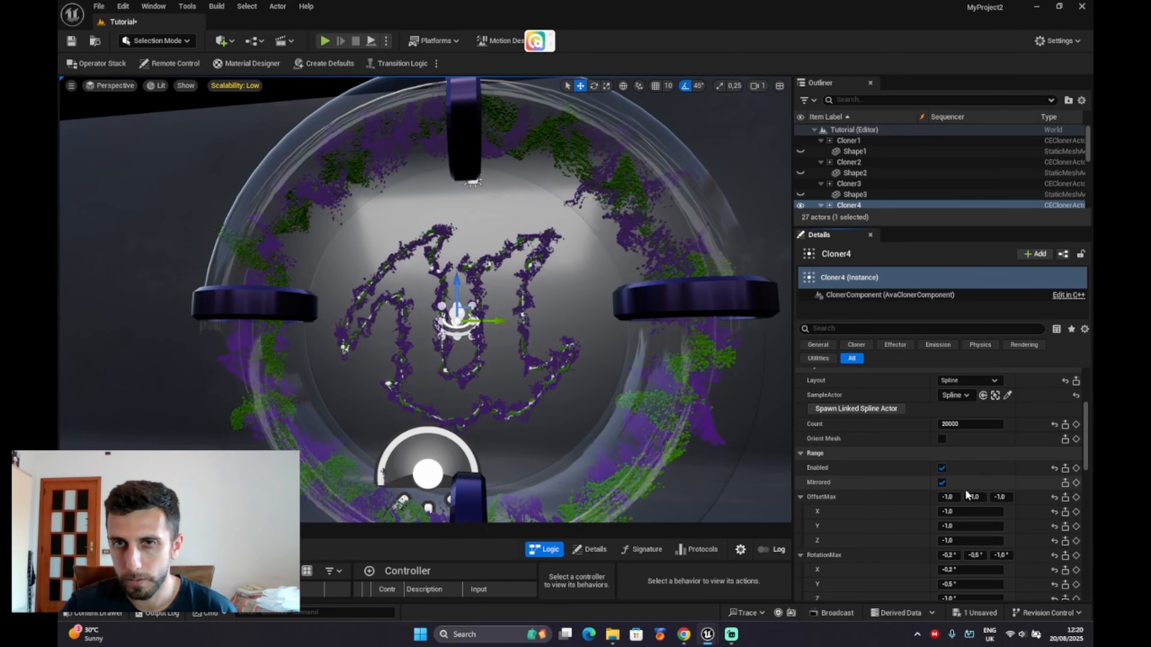
pyautogui.scroll(-1, 879, 187)
pyautogui.scroll(-5, 873, 172)
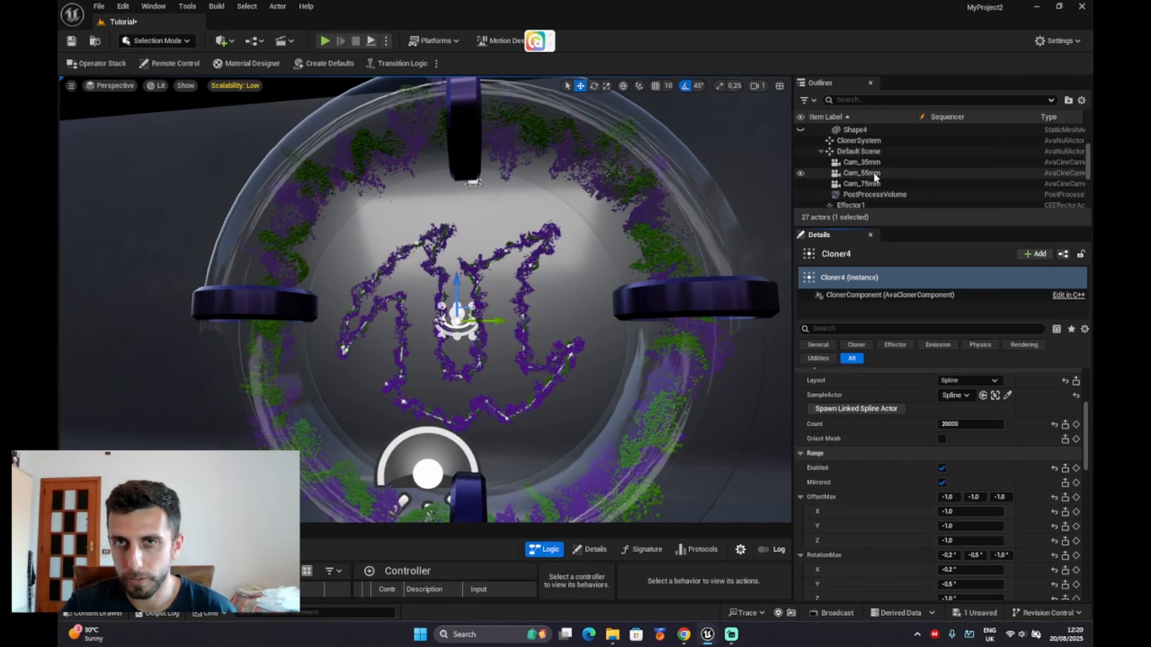
pyautogui.click(852, 202)
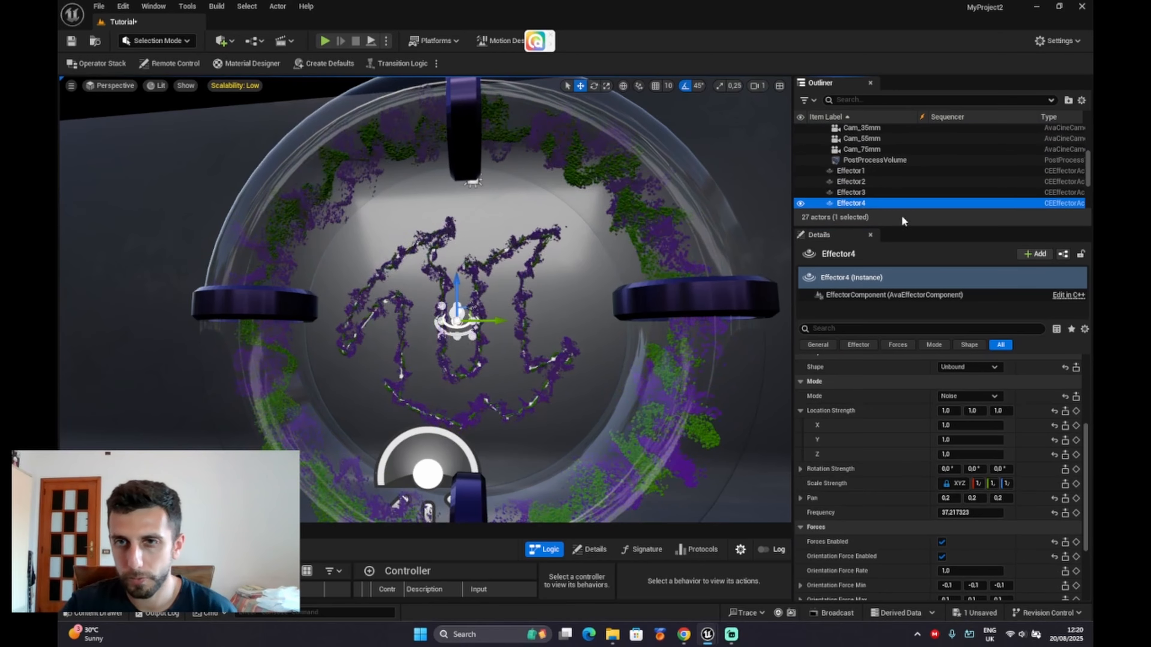
pyautogui.scroll(2, 943, 435)
pyautogui.click(947, 446)
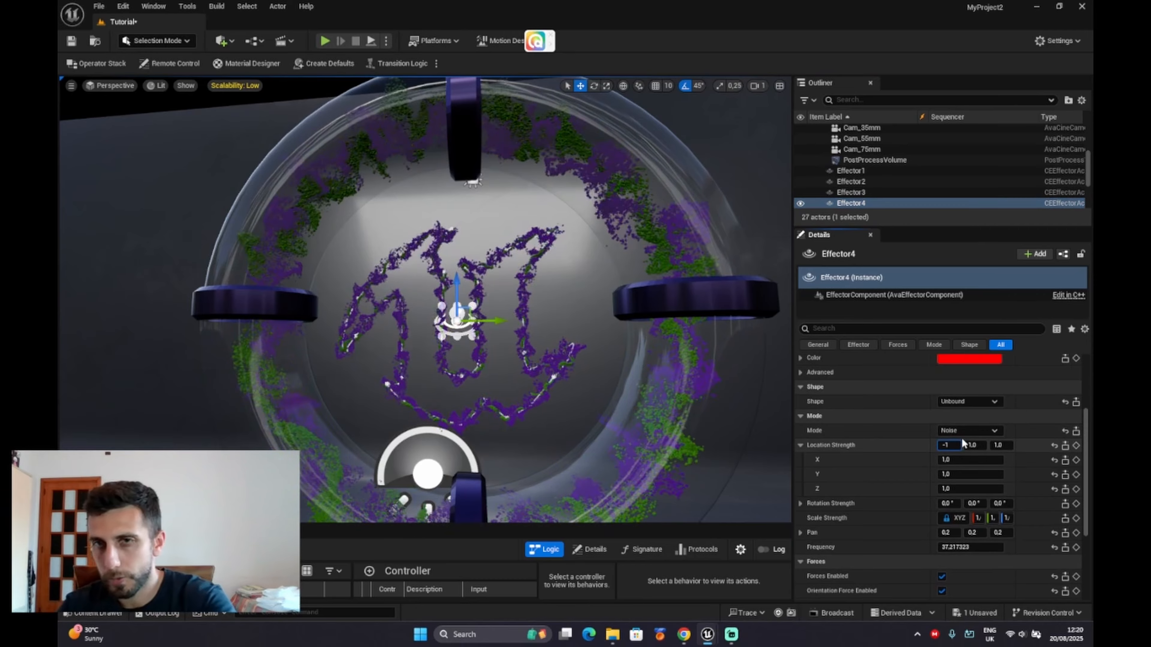
pyautogui.press('Return')
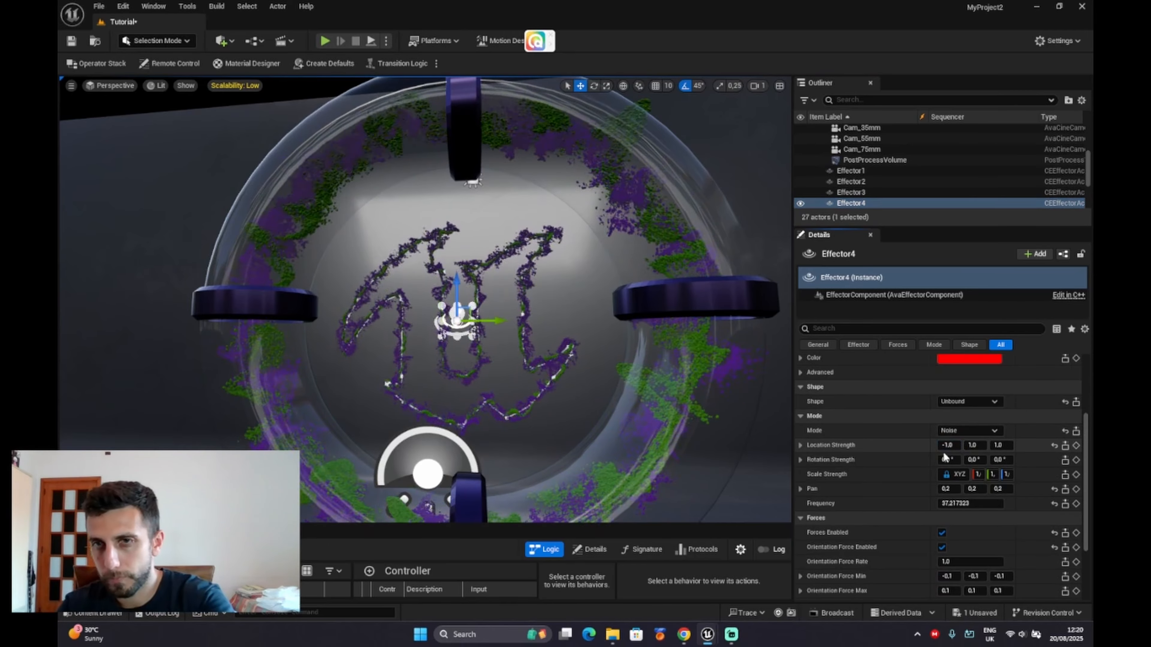
pyautogui.click(978, 446)
pyautogui.write('-1')
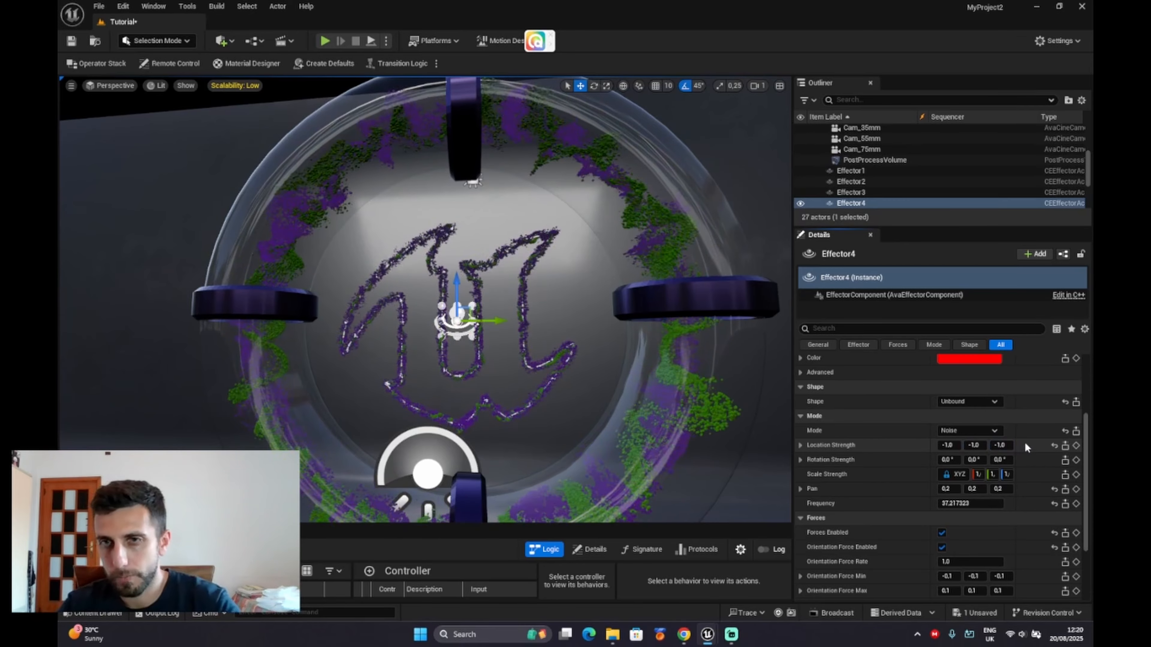
pyautogui.scroll(-2, 929, 465)
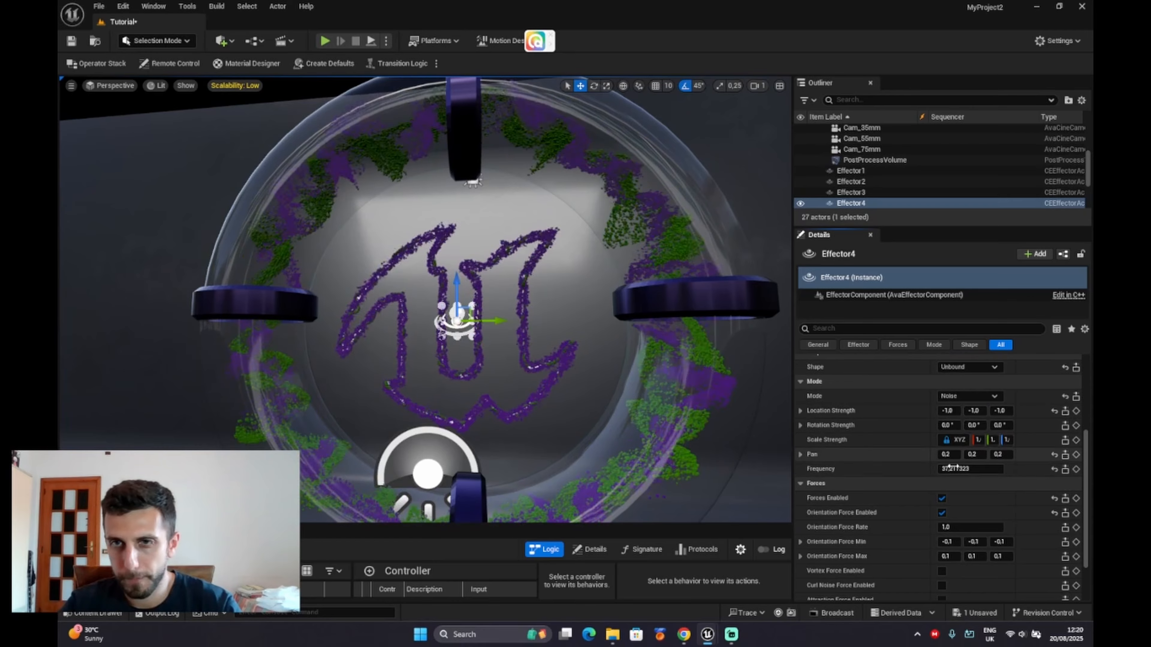
# - Set Cloner4's spline layout Count to 30000
pyautogui.moveTo(562, 290)
pyautogui.mouseDown(button='right')
pyautogui.moveTo(543, 290)
pyautogui.moveTo(544, 279)
pyautogui.mouseUp(button='right')
pyautogui.press('w')
pyautogui.press('s')
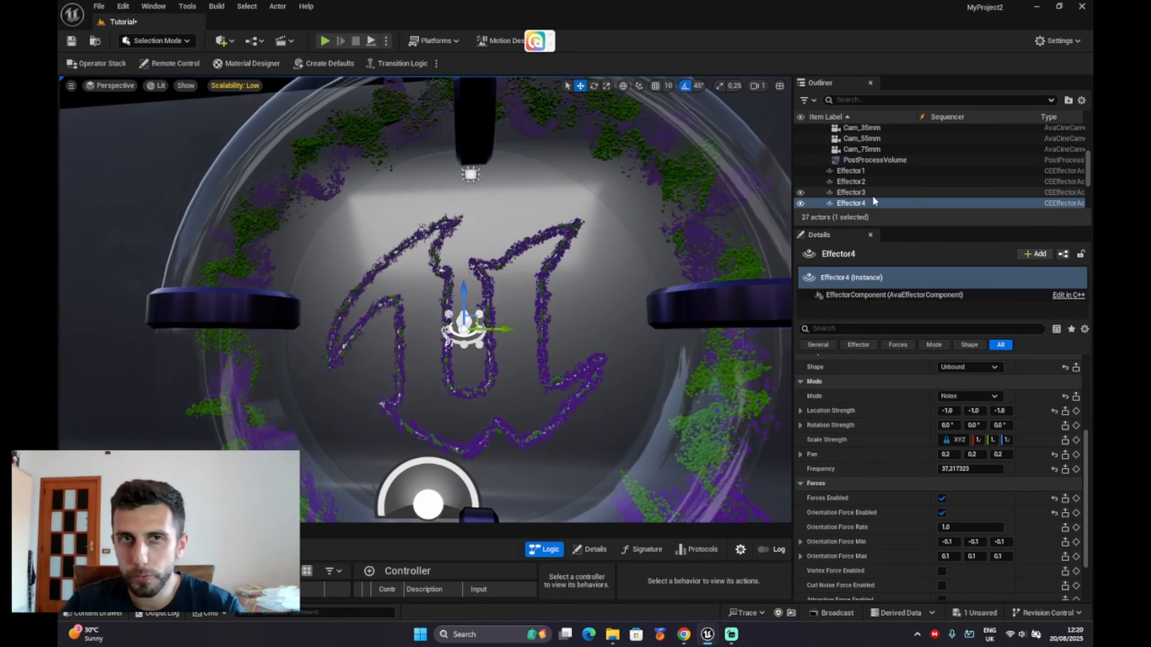
pyautogui.scroll(3, 869, 150)
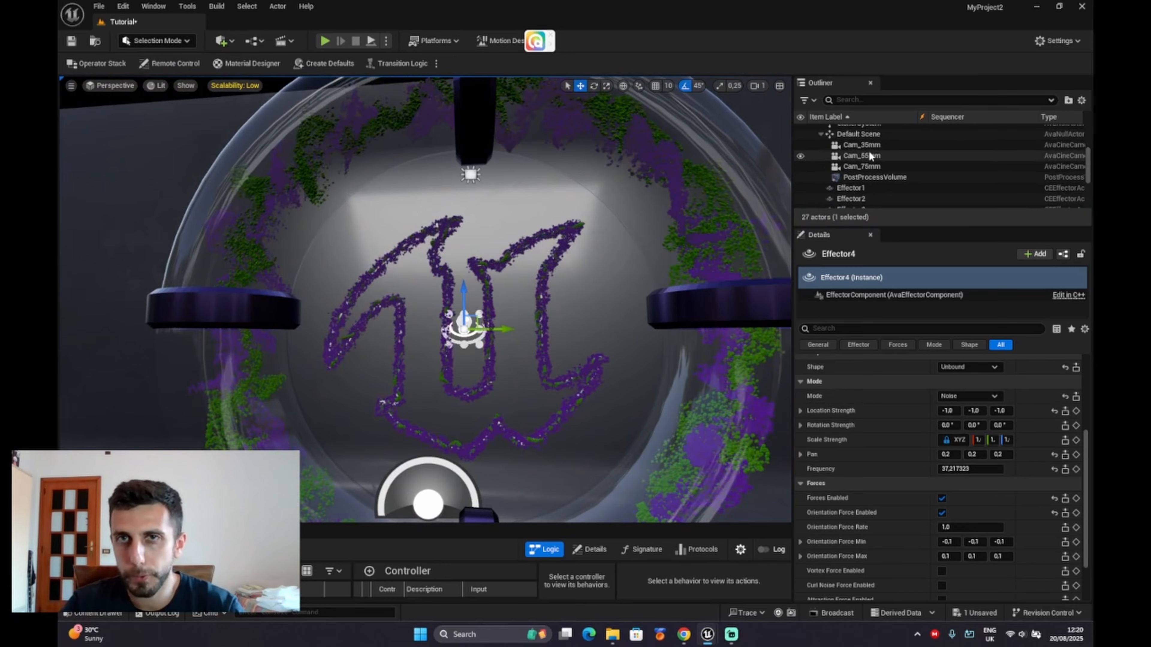
pyautogui.scroll(2, 855, 149)
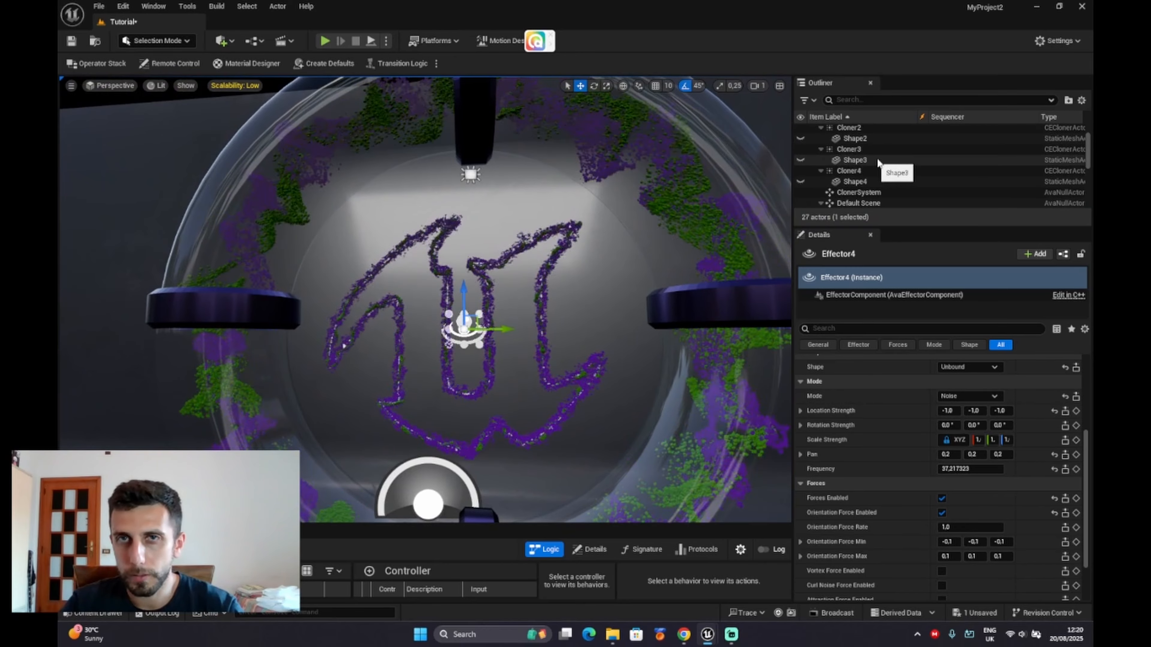
pyautogui.click(862, 183)
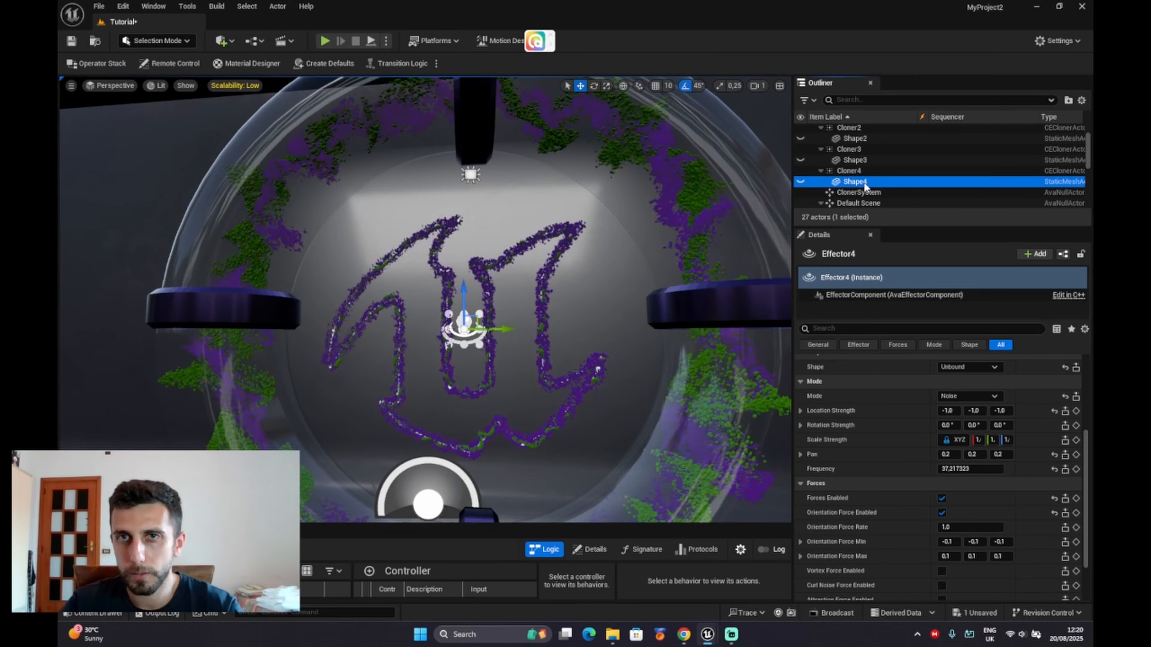
pyautogui.click(858, 170)
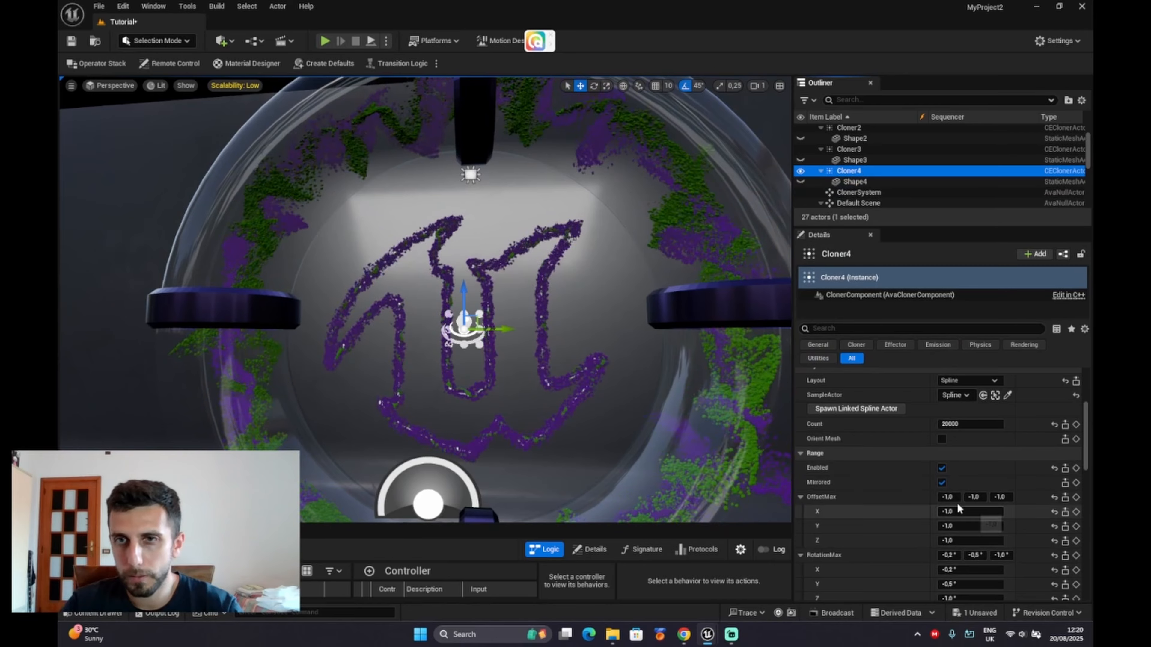
pyautogui.scroll(4, 933, 447)
pyautogui.scroll(2, 942, 441)
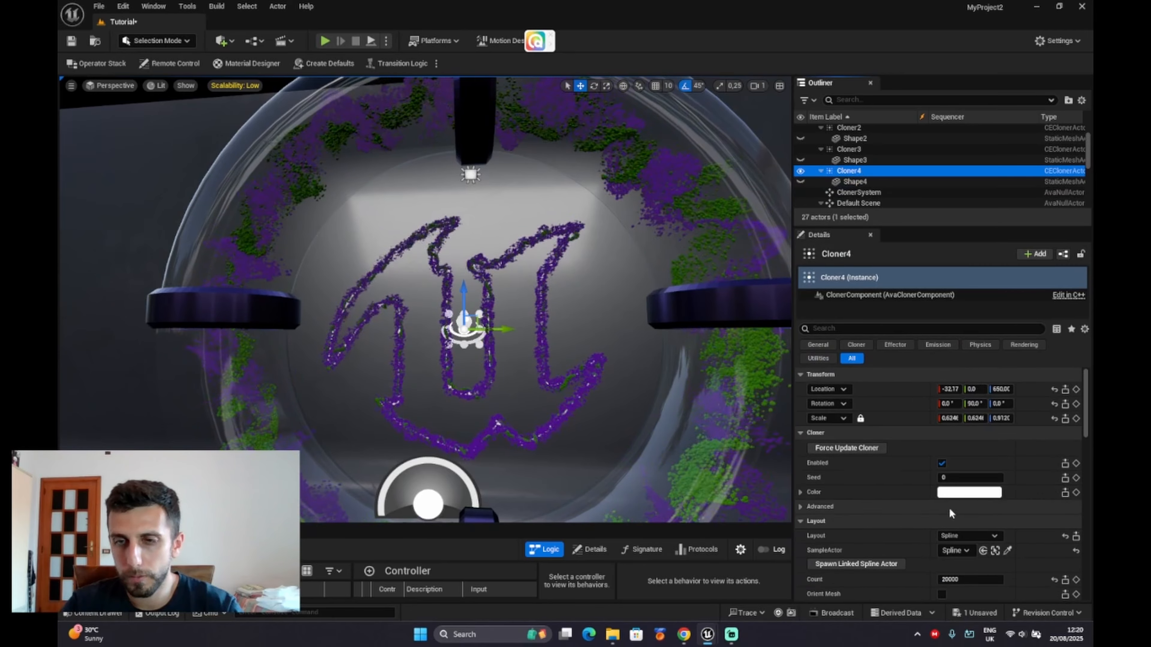
pyautogui.scroll(-2, 956, 531)
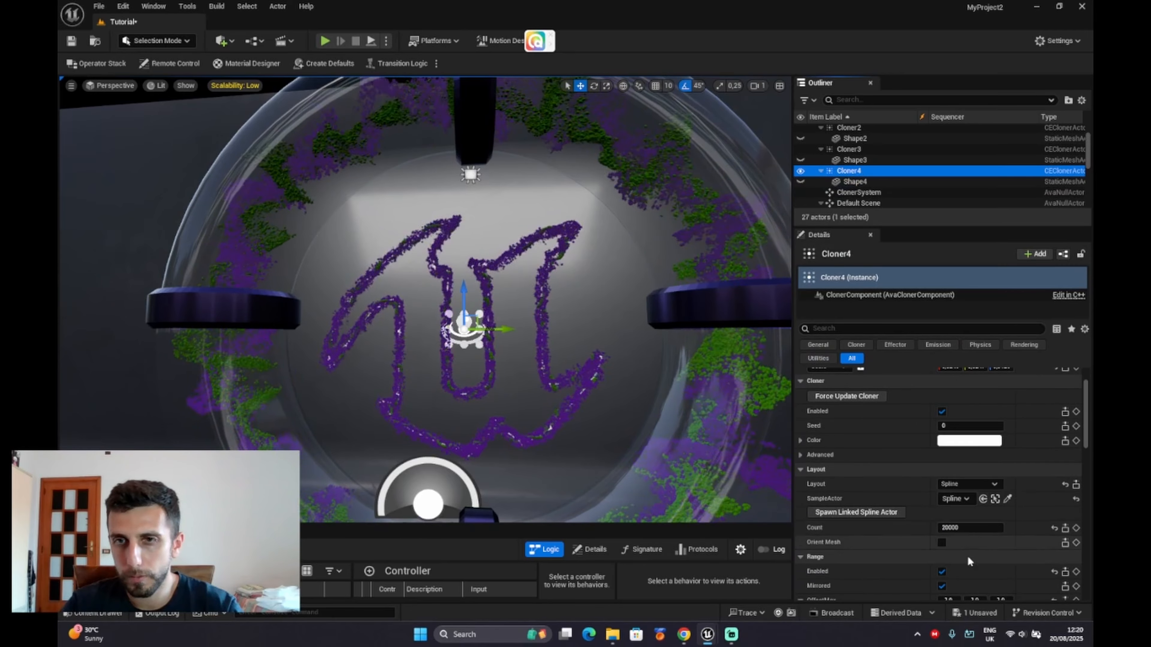
pyautogui.click(953, 528)
pyautogui.write('300')
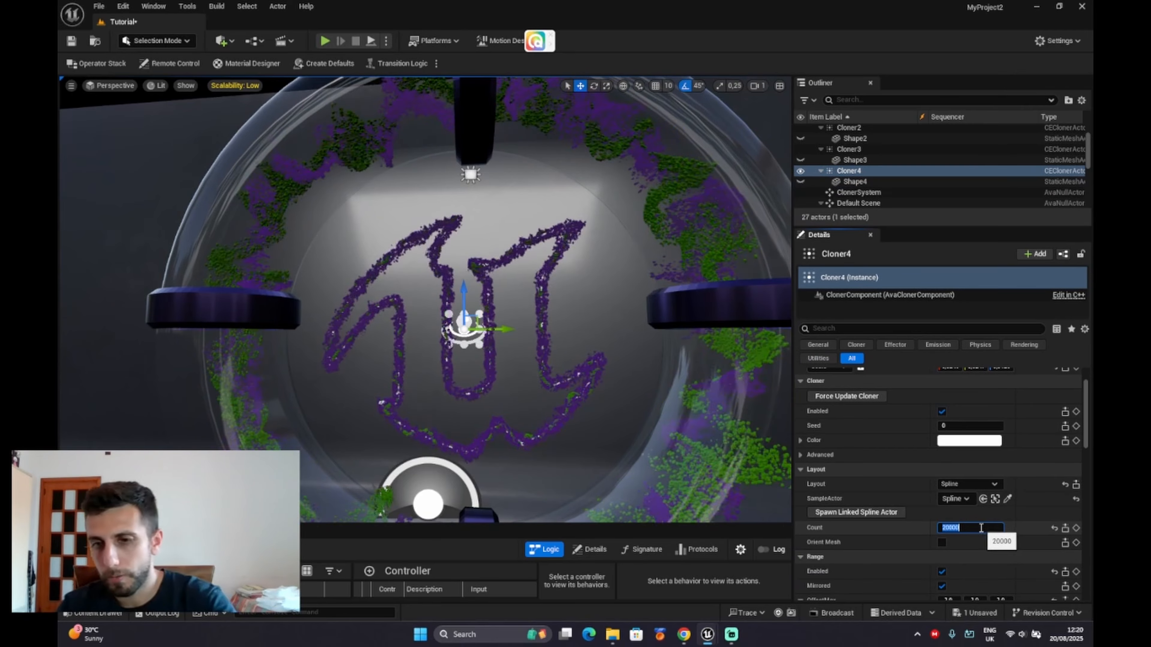
pyautogui.write('0')
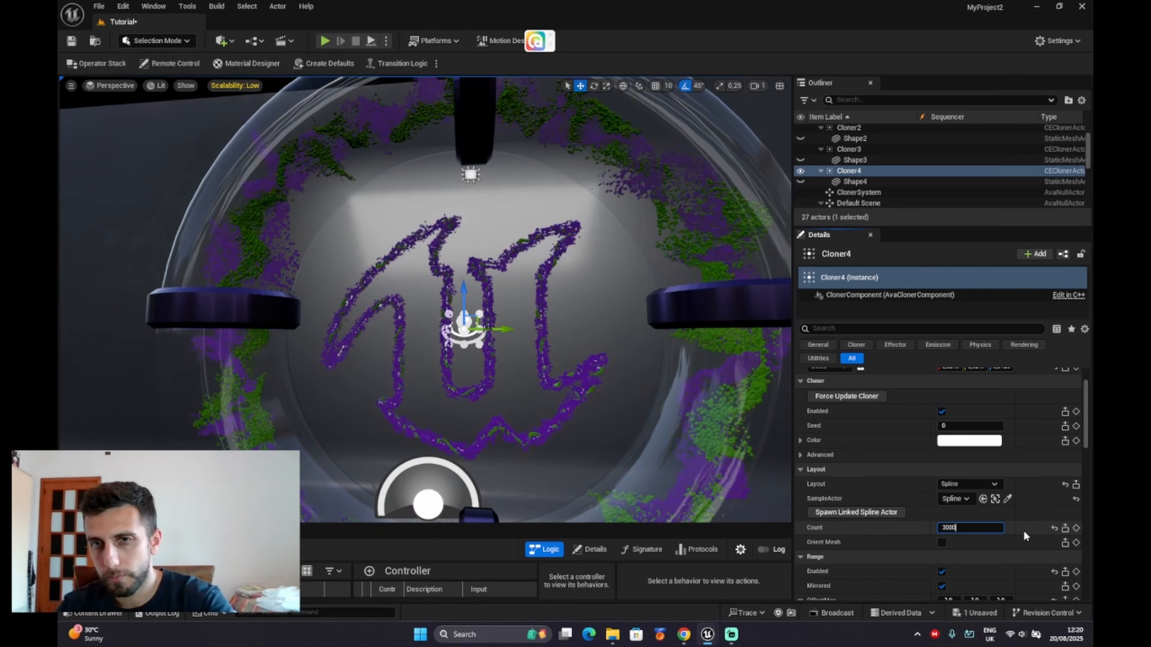
pyautogui.write('0')
pyautogui.press('Return')
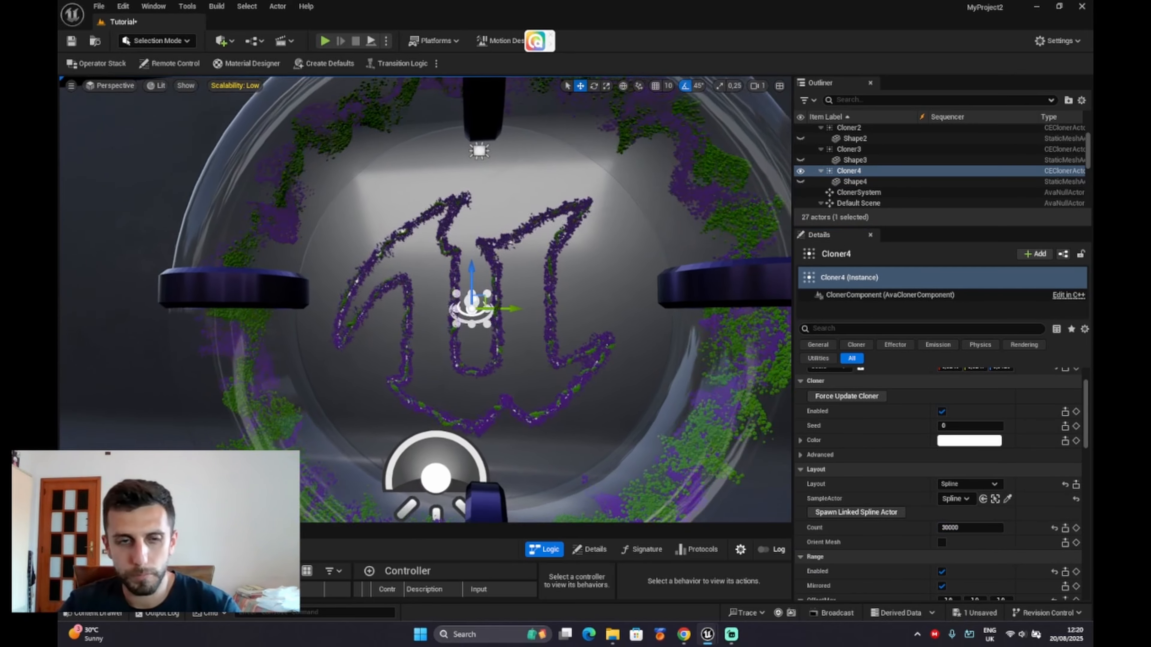
# - Examine the mix of purple and green particles along the logo up close and review Shape4's properties
pyautogui.moveTo(426, 299); pyautogui.dragTo(444, 315, button='right')
pyautogui.press('w')
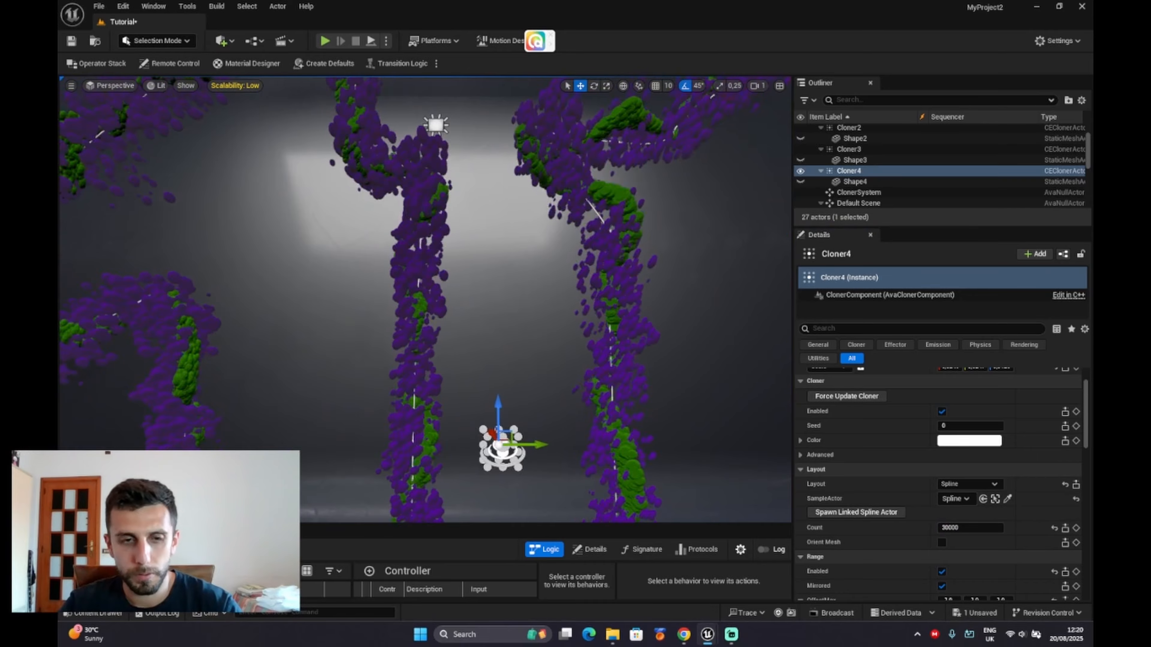
pyautogui.press('s')
pyautogui.press('s')
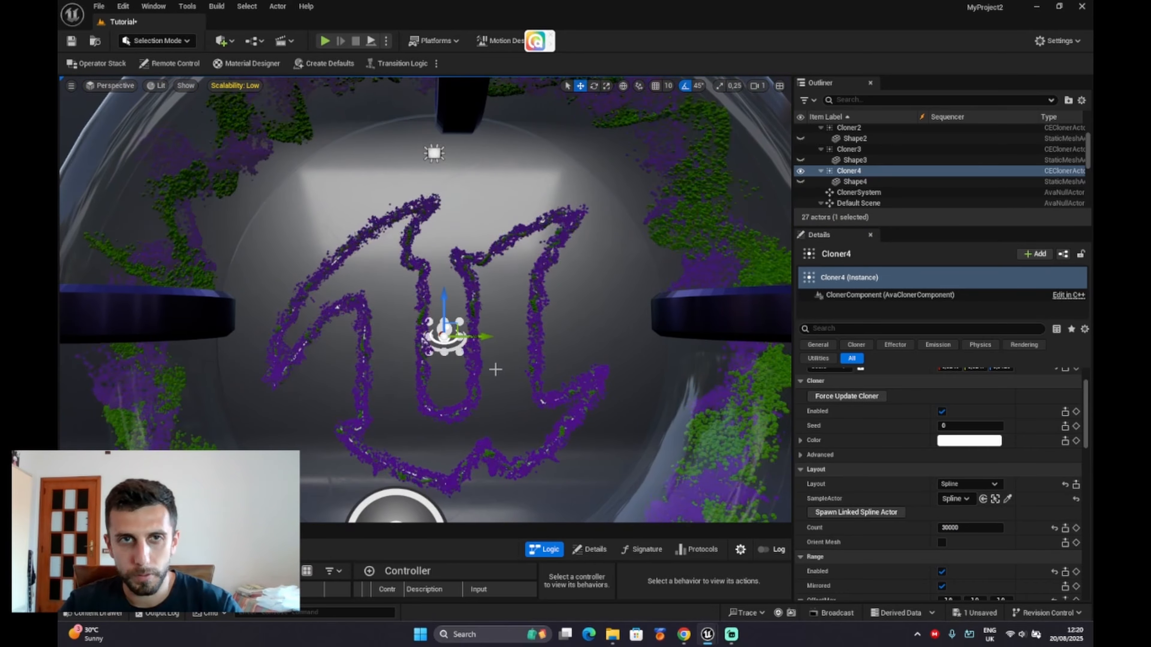
pyautogui.scroll(1, 883, 487)
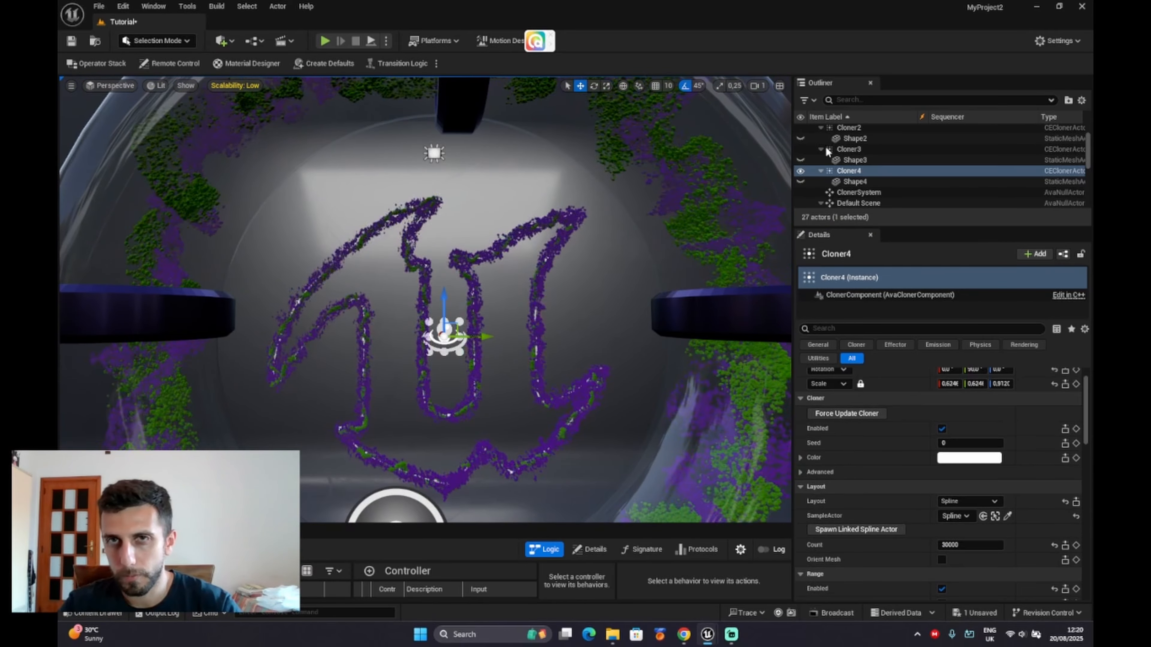
pyautogui.click(847, 182)
pyautogui.scroll(3, 856, 184)
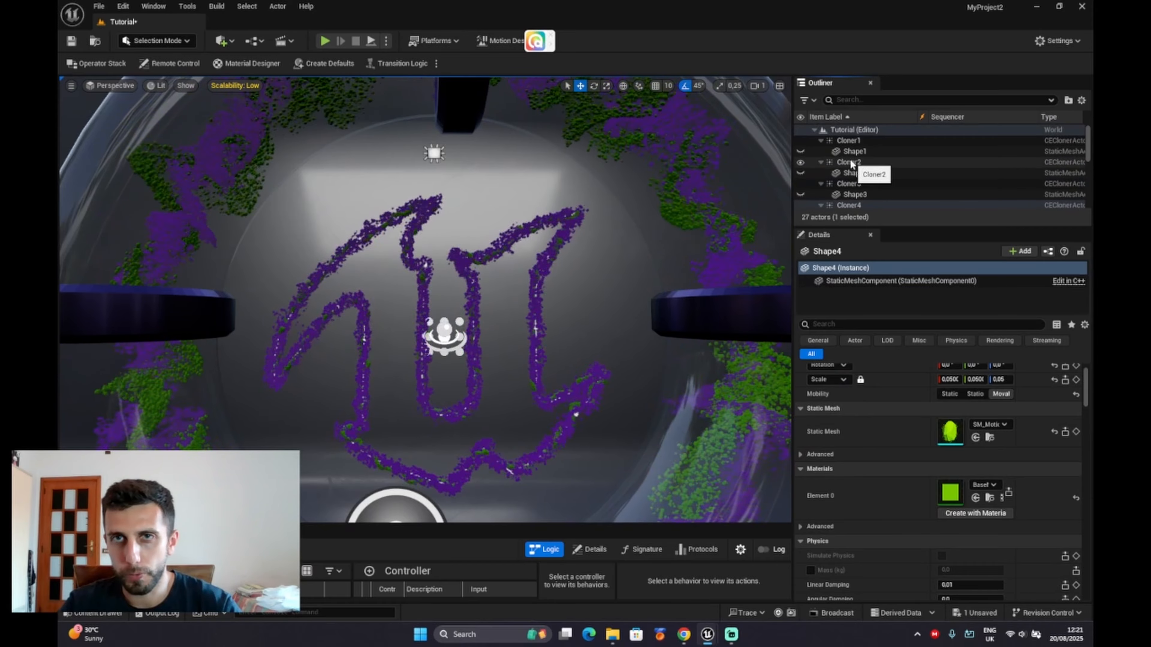
# - Set Cloner4's Range OffsetMax to about -3.03 on X, -7.36 on Y and -2.89 on Z
pyautogui.scroll(-1, 852, 173)
pyautogui.click(854, 189)
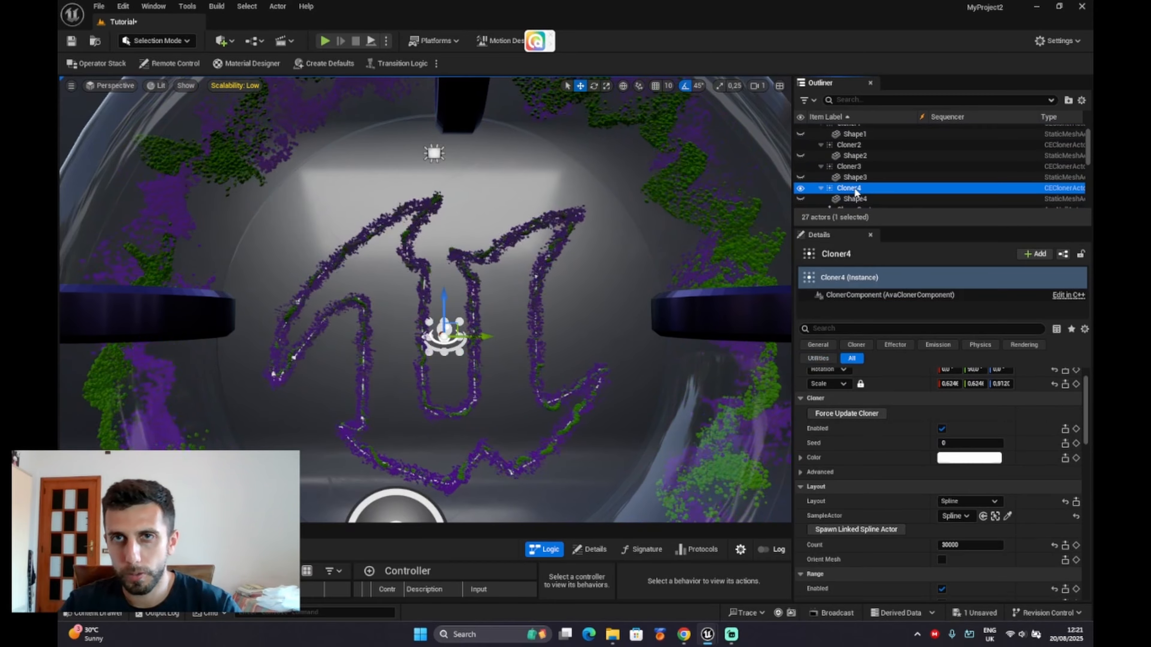
pyautogui.scroll(-4, 968, 521)
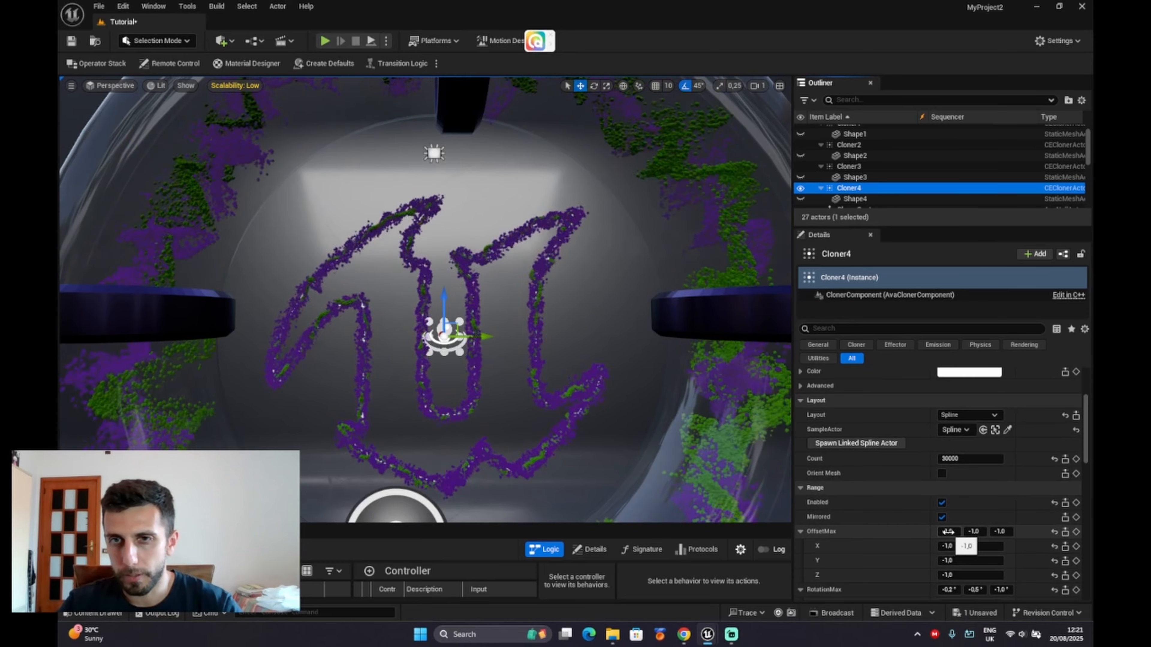
pyautogui.click(948, 532)
pyautogui.moveTo(949, 532); pyautogui.dragTo(983, 533)
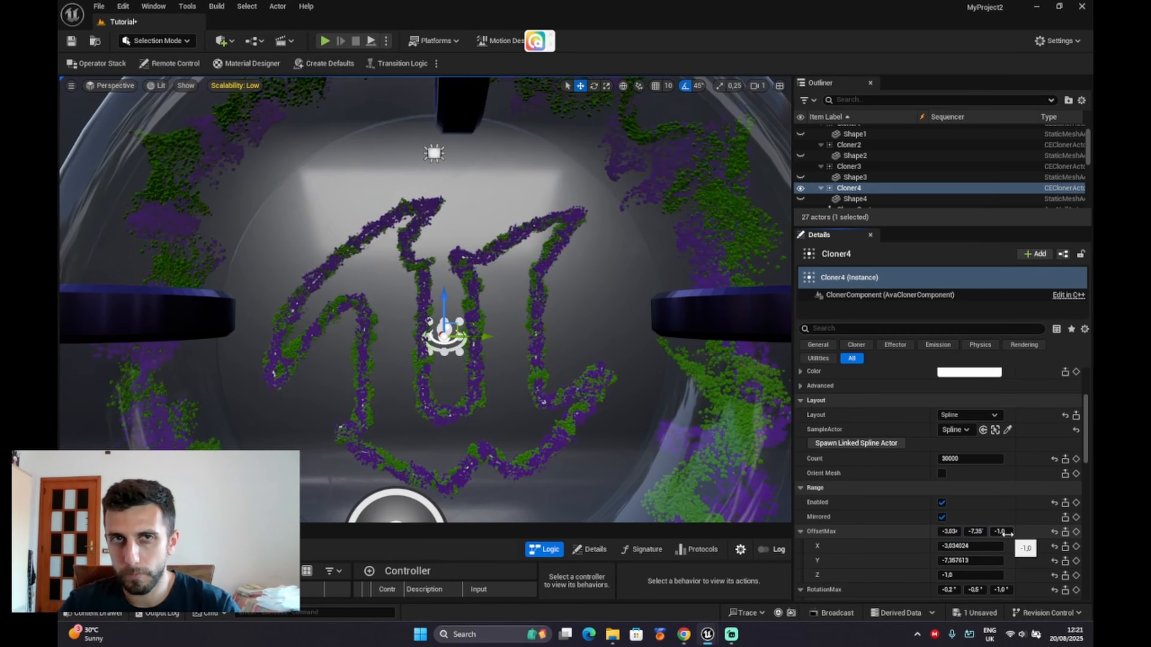
pyautogui.moveTo(1001, 531); pyautogui.dragTo(1009, 532)
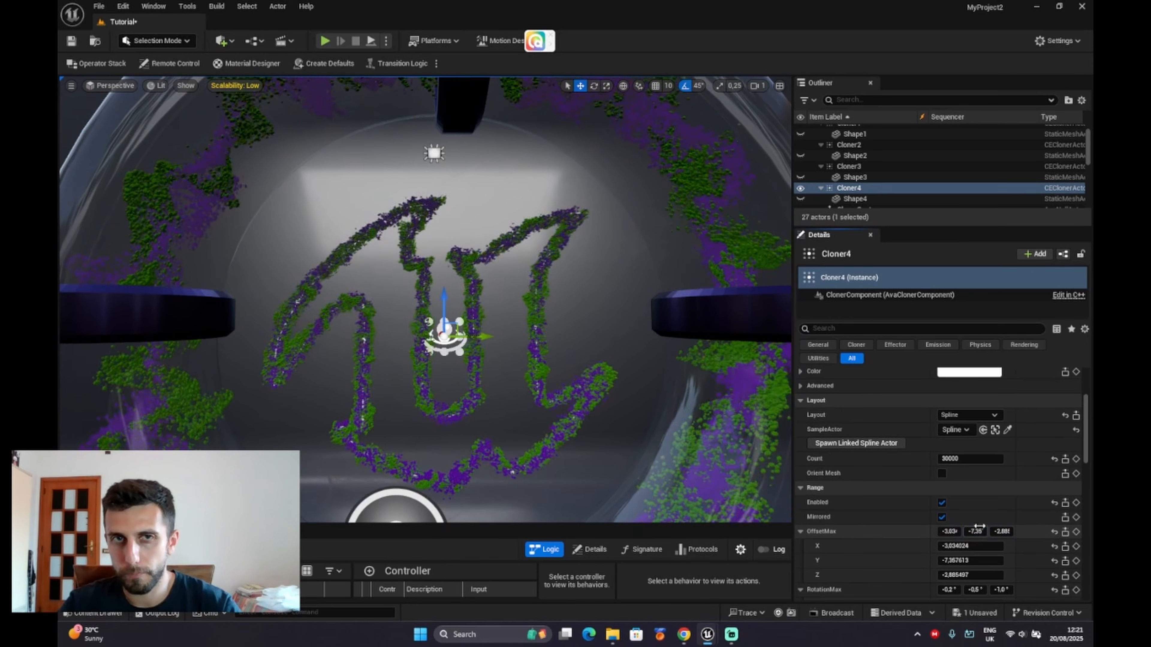
# - Examine the particle logo and glass torus from several angles and distances, including the torus particles of Cloner1
pyautogui.moveTo(544, 327); pyautogui.dragTo(474, 326, button='right')
pyautogui.press('s')
pyautogui.press('w')
pyautogui.press('d')
pyautogui.press('w')
pyautogui.press('s')
pyautogui.press('s')
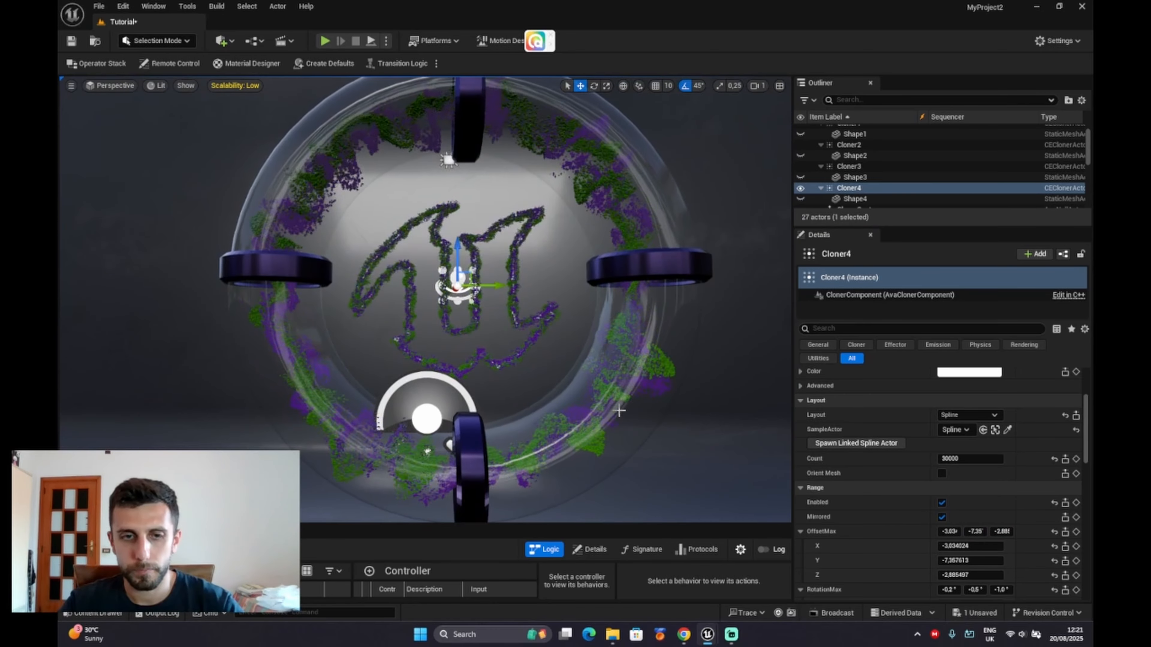
pyautogui.click(624, 366)
pyautogui.moveTo(634, 325); pyautogui.dragTo(734, 288, button='right')
pyautogui.press('s')
pyautogui.press('a')
pyautogui.press('w')
pyautogui.press('e')
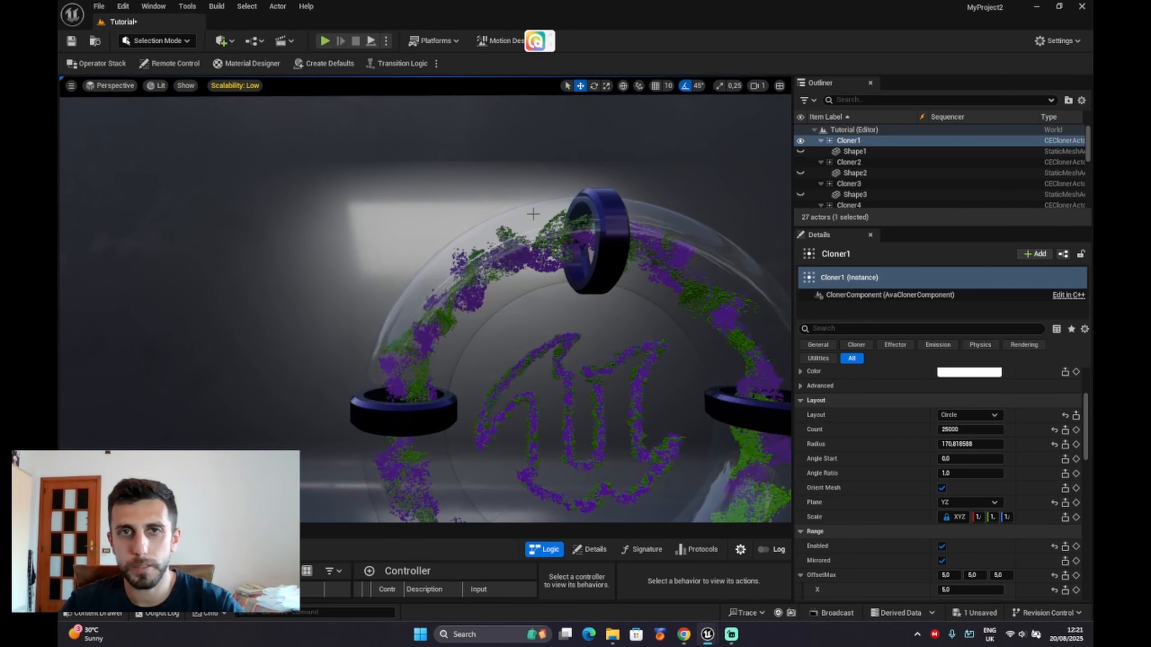
pyautogui.press('s')
pyautogui.moveTo(609, 340); pyautogui.dragTo(648, 354, button='right')
pyautogui.press('d')
pyautogui.press('q')
pyautogui.press('w')
pyautogui.press('a')
pyautogui.press('s')
pyautogui.press('a')
pyautogui.press('s')
pyautogui.press('d')
pyautogui.press('d')
pyautogui.press('w')
pyautogui.press('s')
pyautogui.press('a')
pyautogui.press('w')
pyautogui.press('d')
pyautogui.press('w')
pyautogui.press('s')
pyautogui.press('w')
pyautogui.press('s')
# - Delete the Cyc_02 studio backdrop and add a basic Plane shape to the scene
pyautogui.click(537, 408)
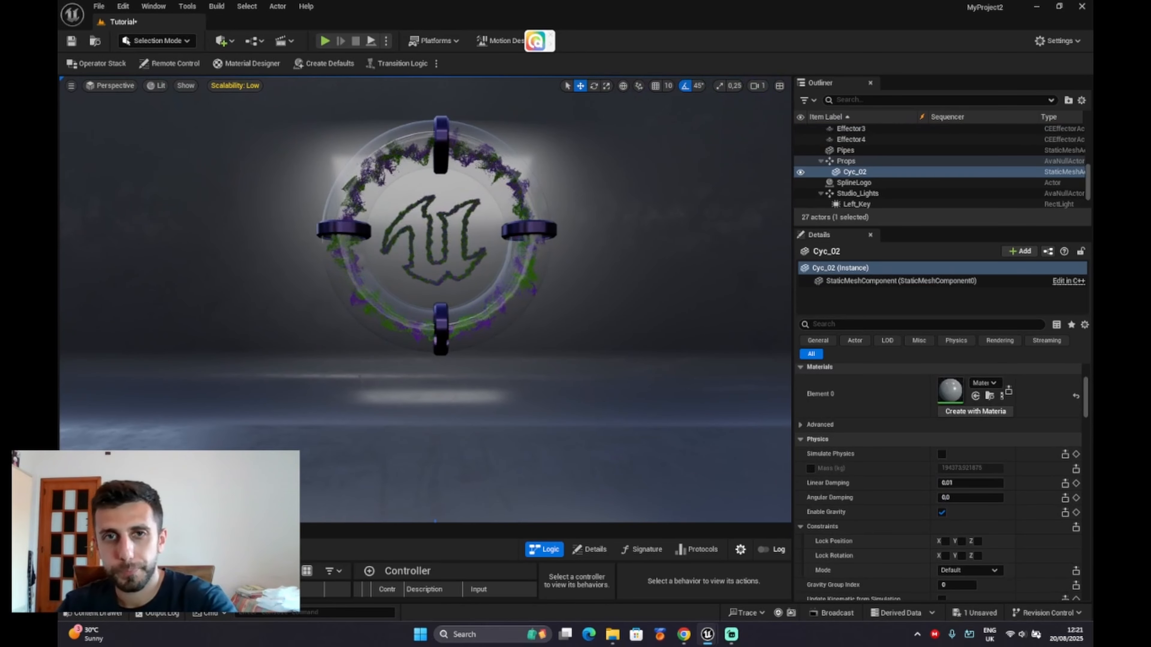
pyautogui.press('Delete')
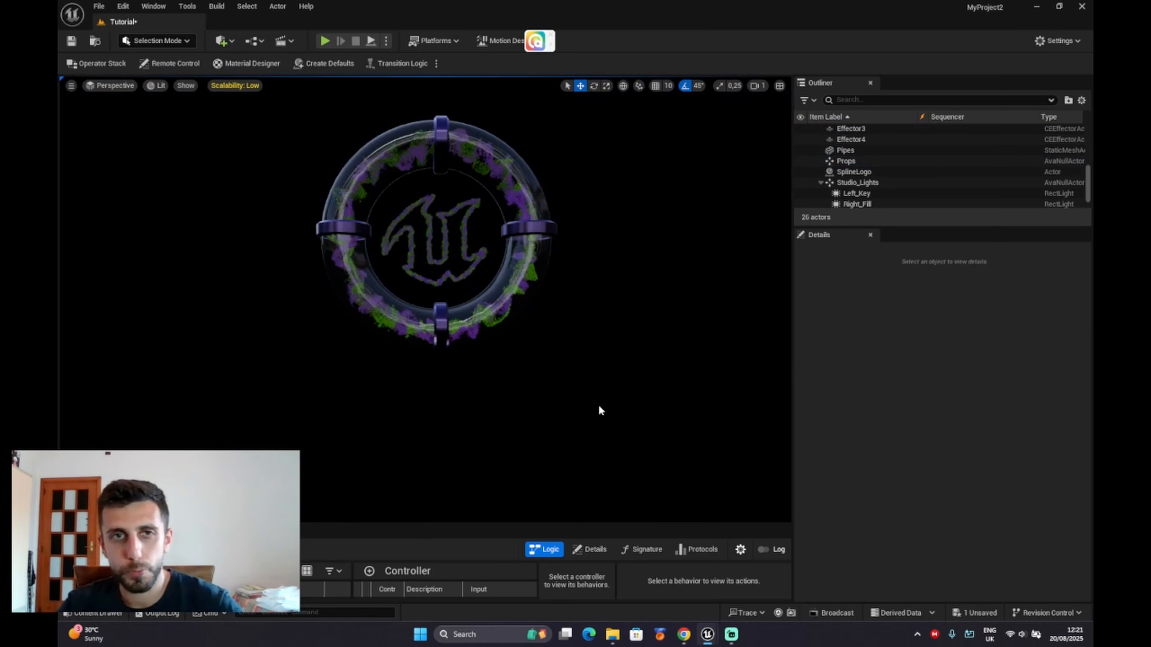
pyautogui.moveTo(599, 408); pyautogui.dragTo(587, 349, button='middle')
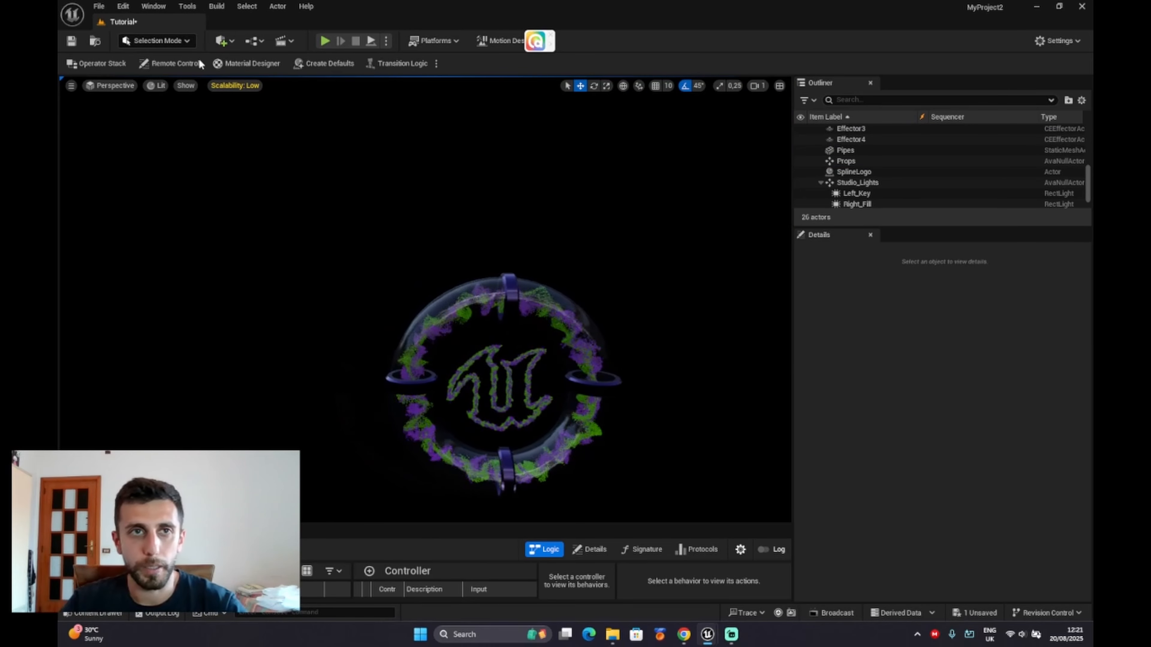
pyautogui.click(221, 41)
pyautogui.moveTo(265, 166)
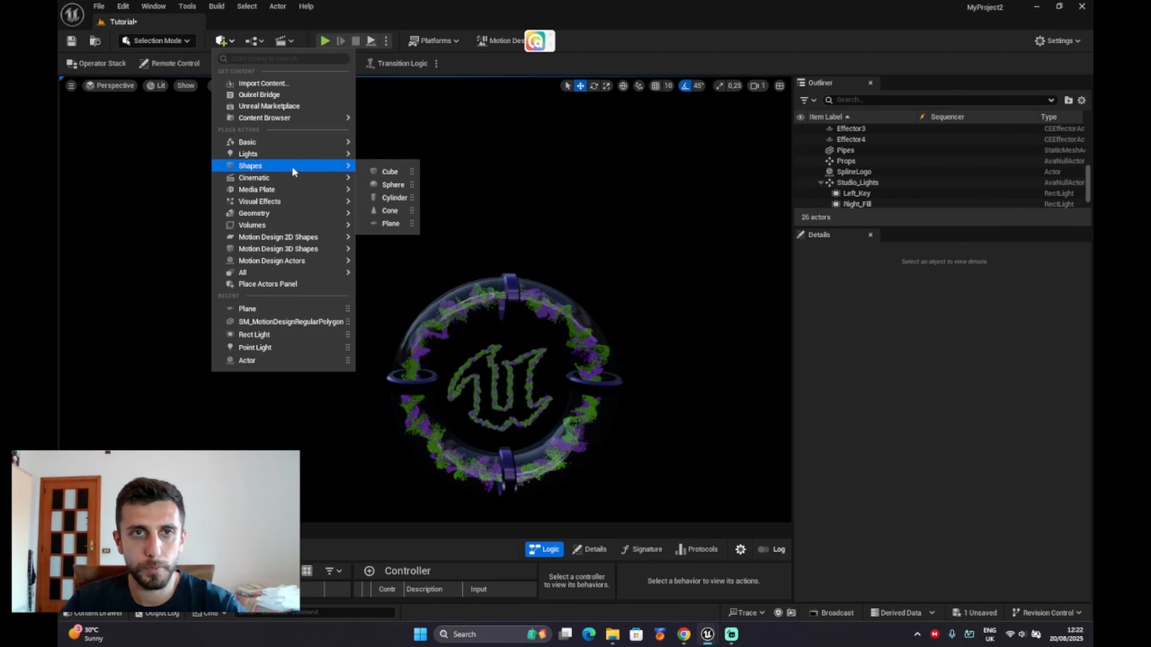
pyautogui.click(391, 224)
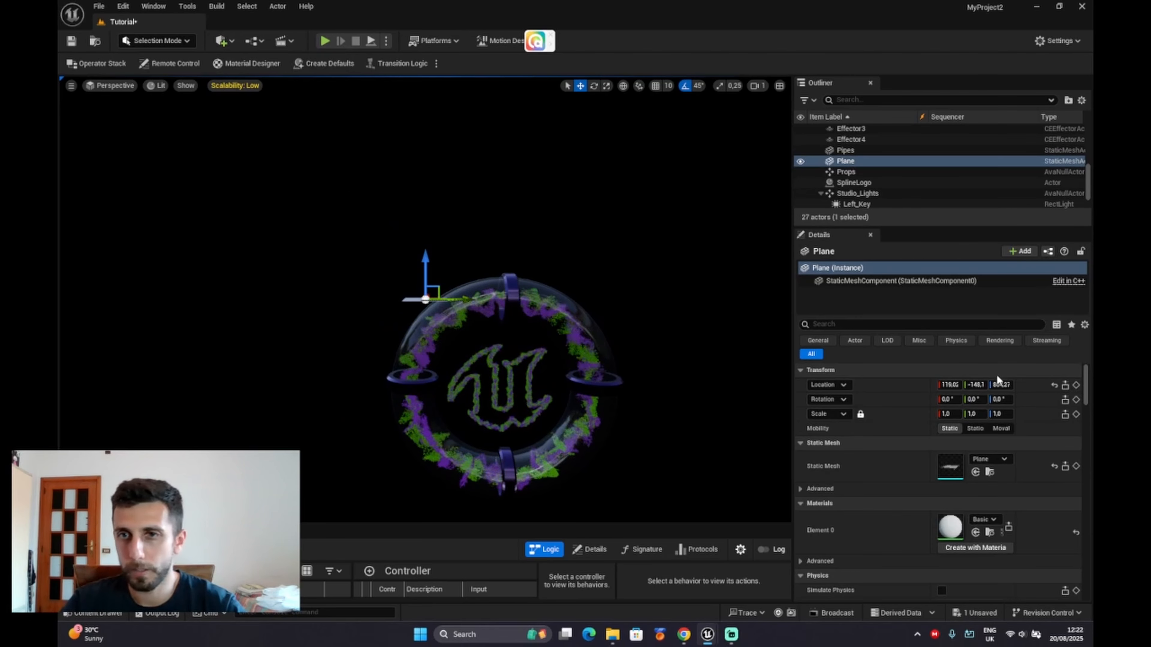
# - Place the plane at location 0, 0, 650 with a 90° Y rotation and a uniform scale of 20
pyautogui.click(1054, 385)
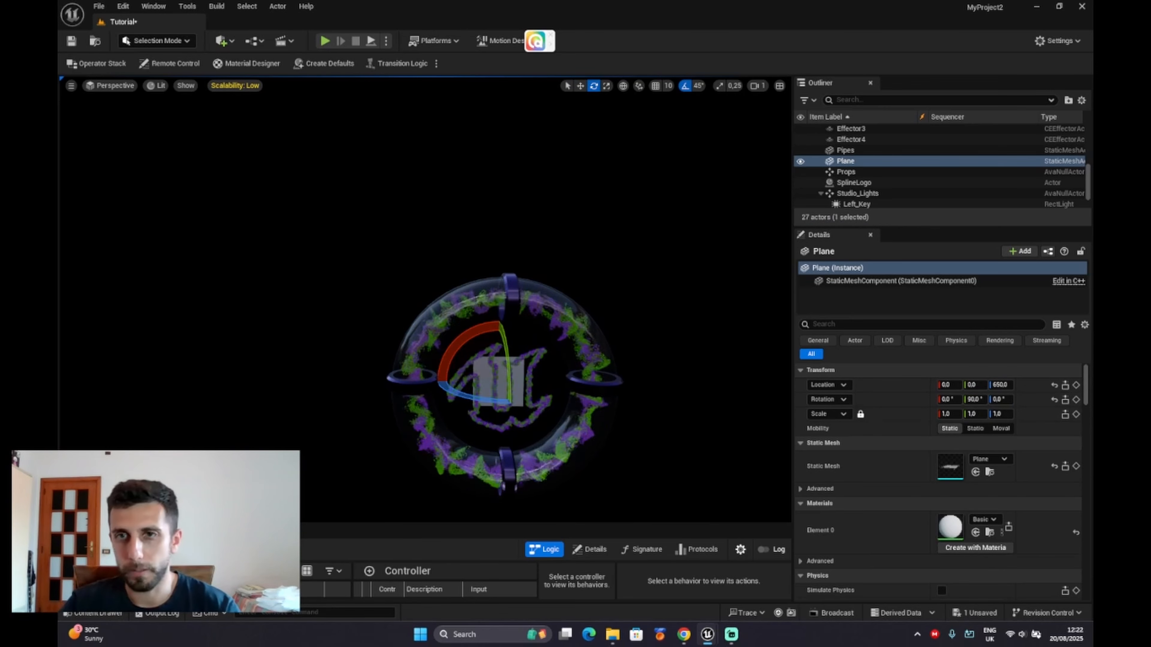
pyautogui.click(951, 415)
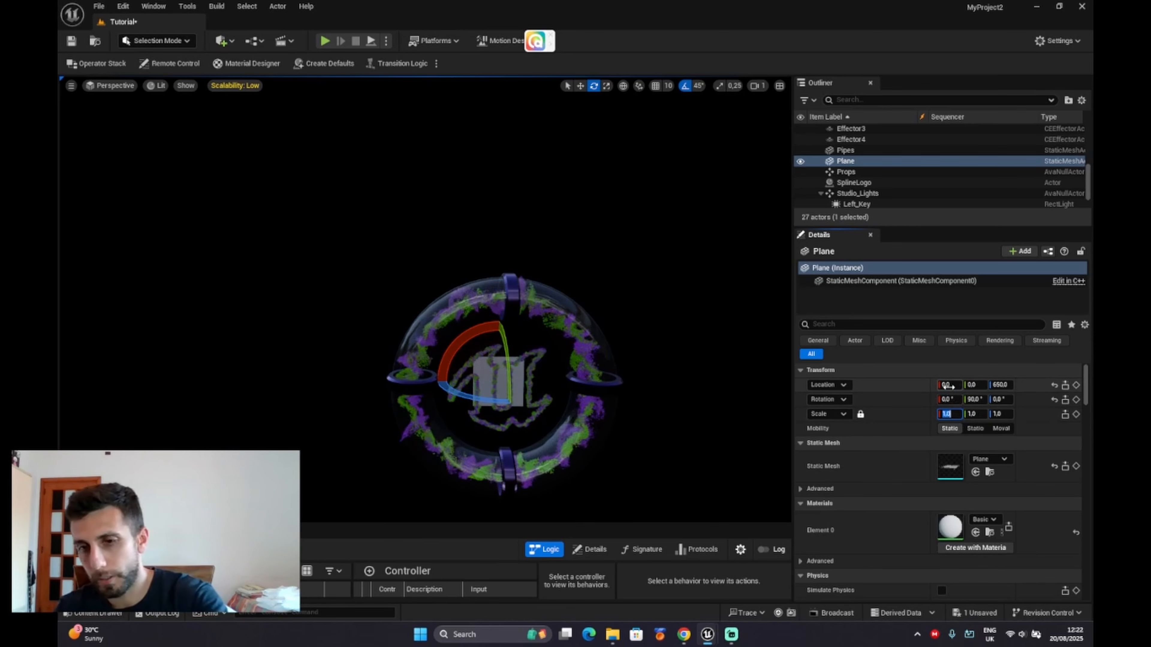
pyautogui.write('20')
pyautogui.press('Return')
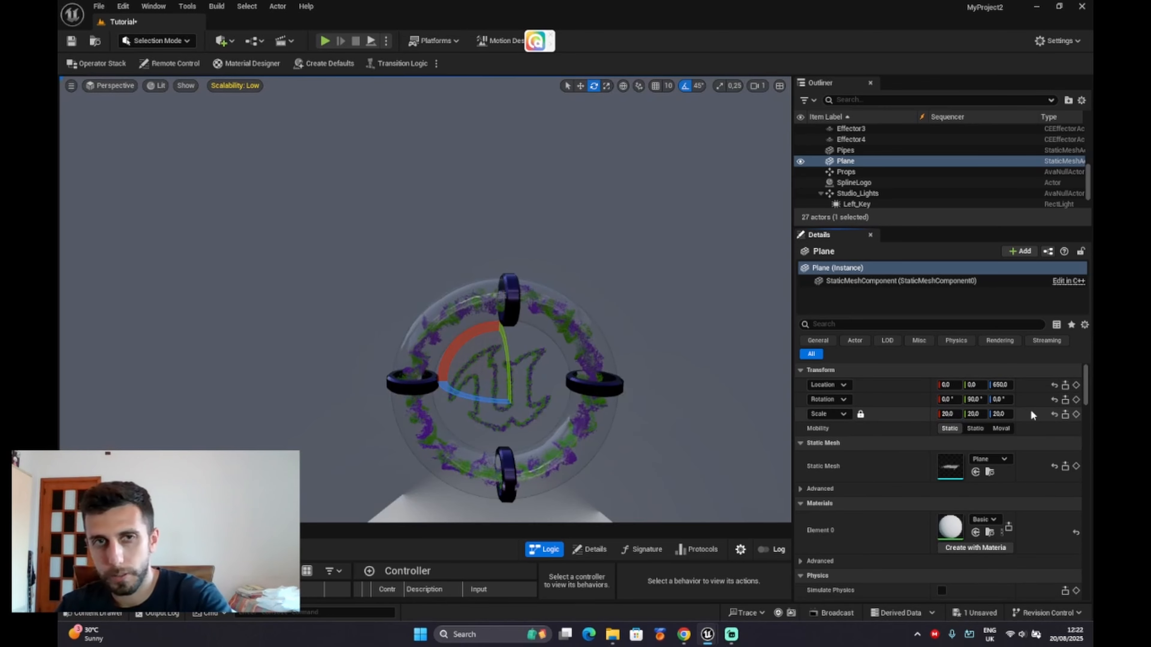
# - Rotate the Right_Fill and Left_Key rect lights in front of the torus to re-aim them
pyautogui.moveTo(509, 272)
pyautogui.mouseDown(button='right')
pyautogui.moveTo(363, 258)
pyautogui.moveTo(594, 302)
pyautogui.moveTo(516, 333)
pyautogui.moveTo(508, 257)
pyautogui.moveTo(521, 272)
pyautogui.moveTo(528, 349)
pyautogui.moveTo(634, 349)
pyautogui.moveTo(435, 290)
pyautogui.moveTo(557, 299)
pyautogui.moveTo(525, 260)
pyautogui.mouseUp(button='right')
pyautogui.click(561, 294)
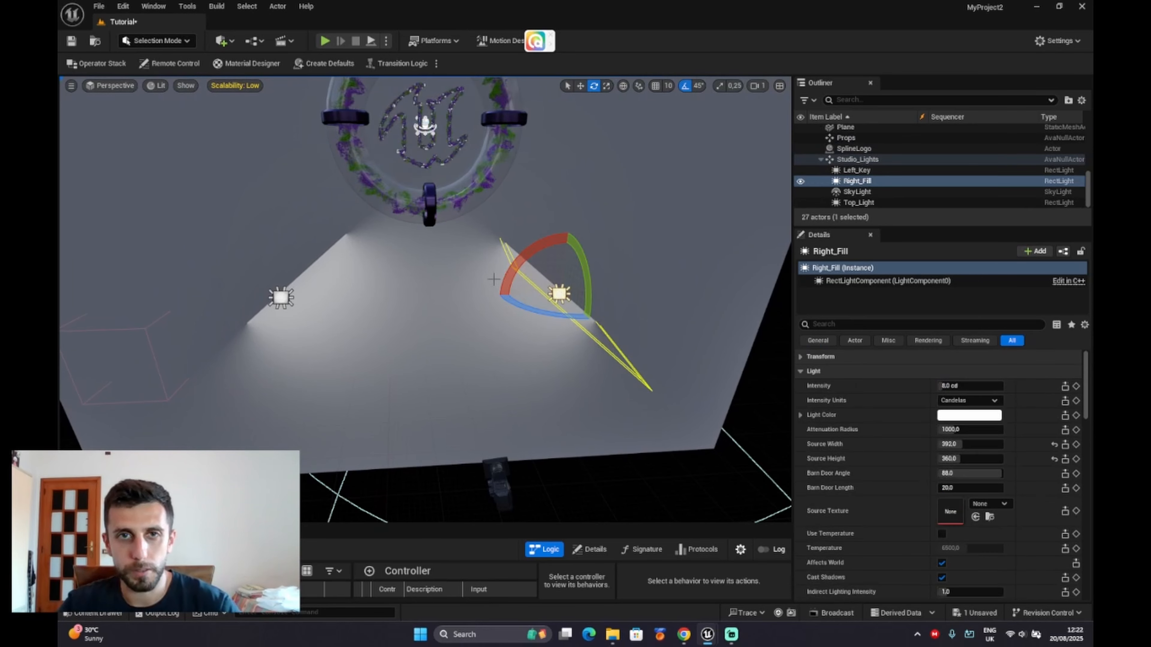
pyautogui.moveTo(519, 265); pyautogui.dragTo(584, 249)
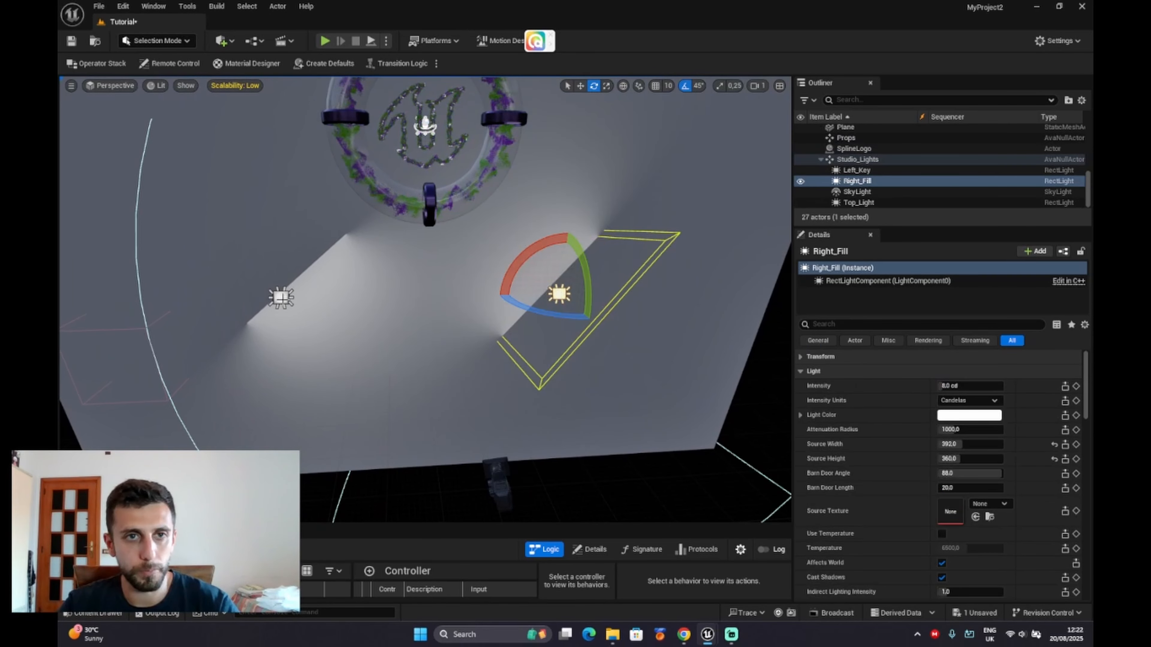
pyautogui.click(280, 298)
pyautogui.moveTo(269, 244); pyautogui.dragTo(212, 297)
pyautogui.moveTo(519, 254); pyautogui.dragTo(521, 211, button='right')
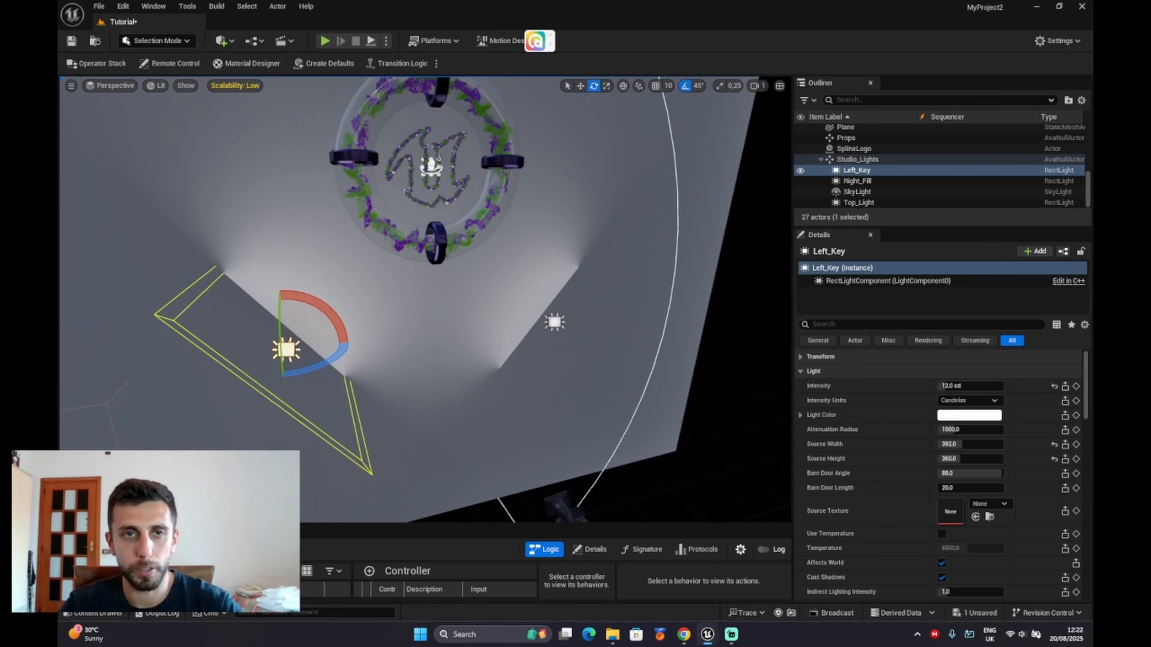
# - Move the plane along X to about 1140 so it stands as a wall well behind the torus
pyautogui.moveTo(285, 218); pyautogui.dragTo(339, 148, button='right')
pyautogui.click(285, 218)
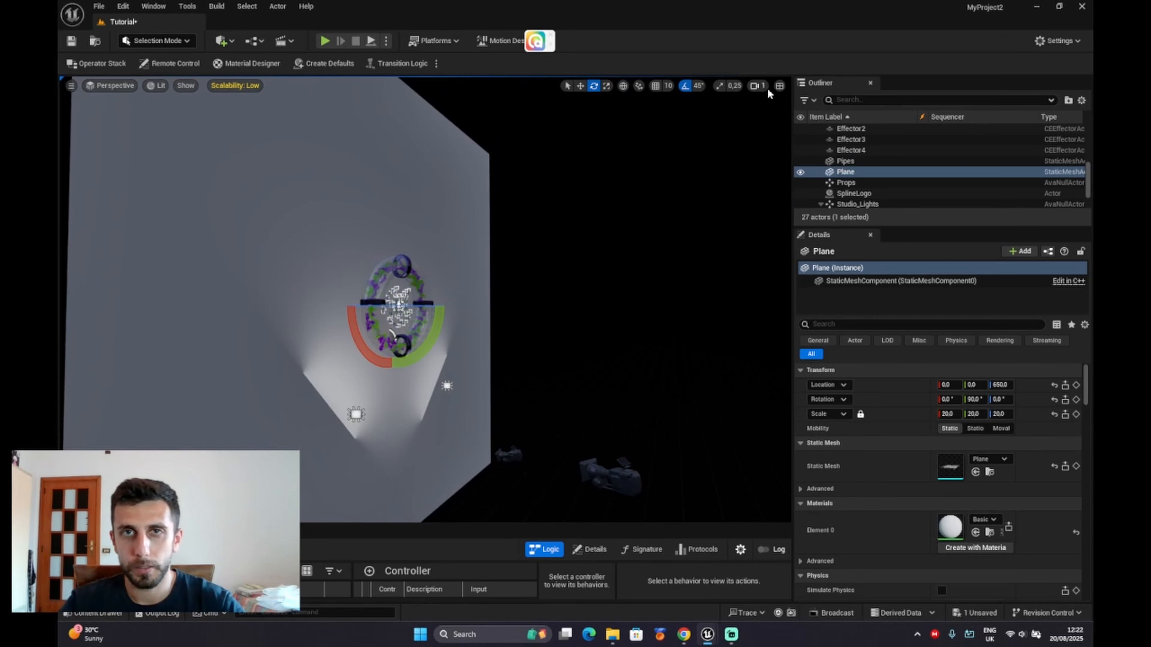
pyautogui.click(580, 86)
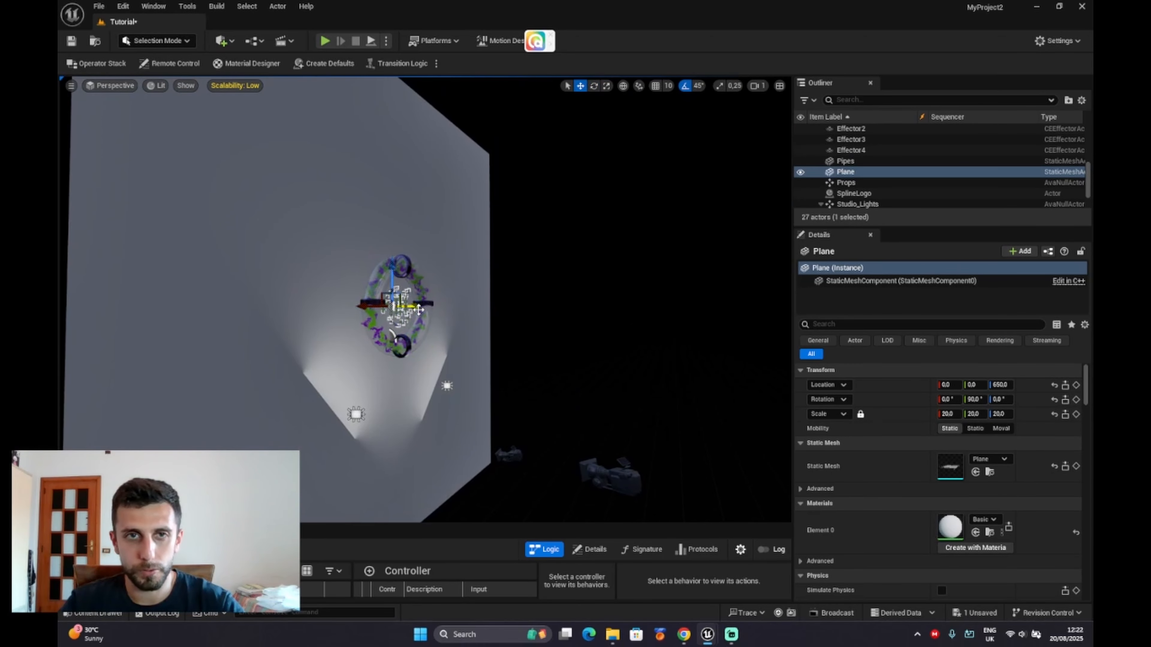
pyautogui.moveTo(417, 305); pyautogui.dragTo(452, 303)
pyautogui.hotkey('ctrl', 'z')
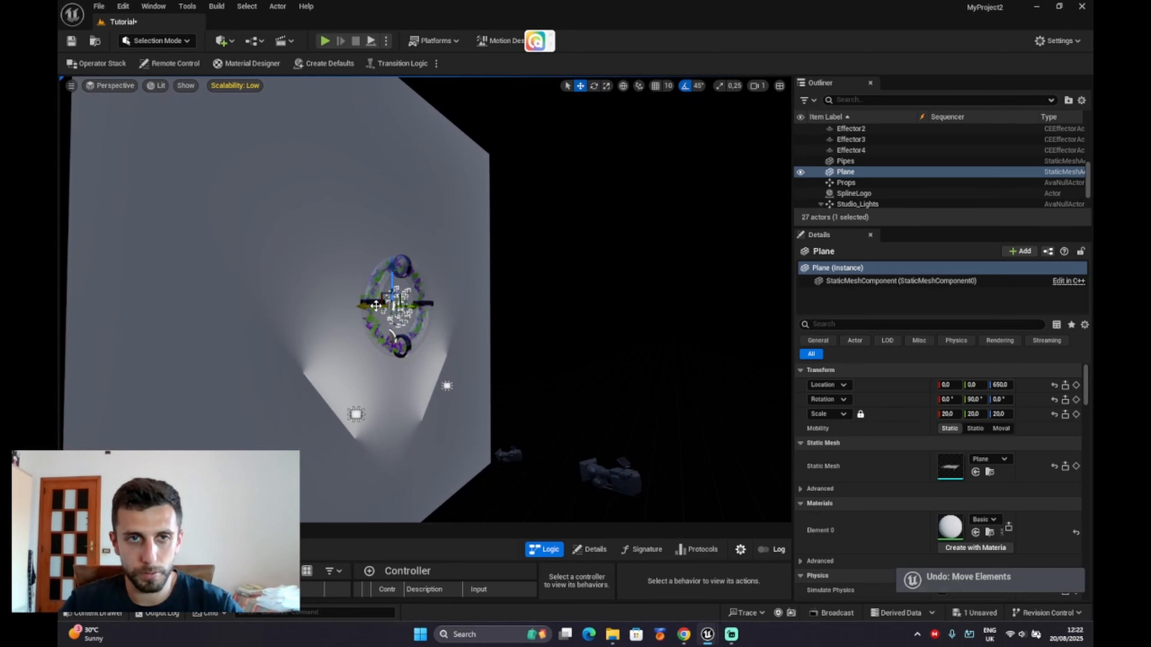
pyautogui.moveTo(376, 306); pyautogui.dragTo(280, 293)
pyautogui.moveTo(246, 299); pyautogui.dragTo(235, 297)
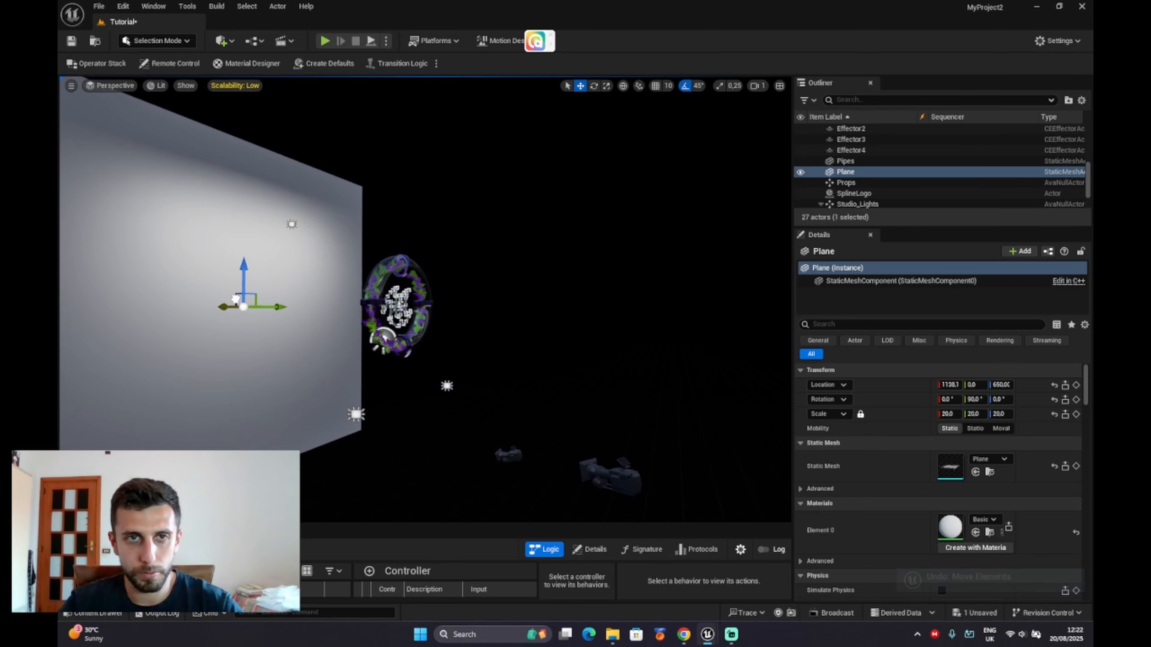
# - Set the plane's uniform scale to 50 so it fills the background behind the torus
pyautogui.moveTo(236, 297); pyautogui.dragTo(136, 293, button='right')
pyautogui.press('w')
pyautogui.press('d')
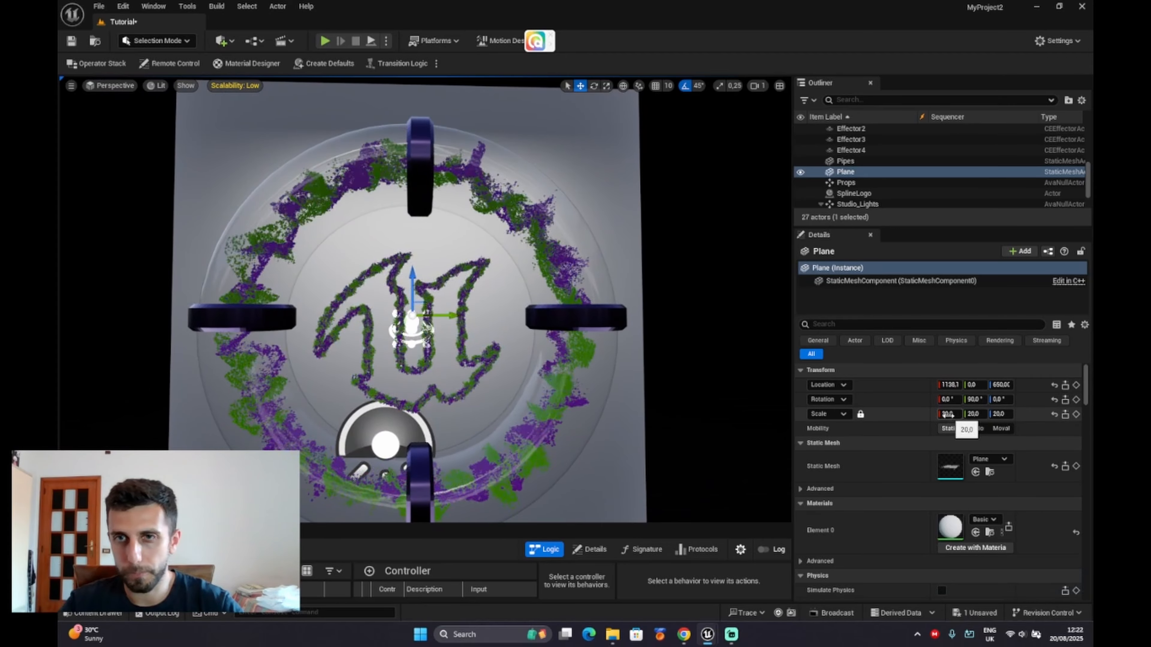
pyautogui.click(947, 414)
pyautogui.write('50')
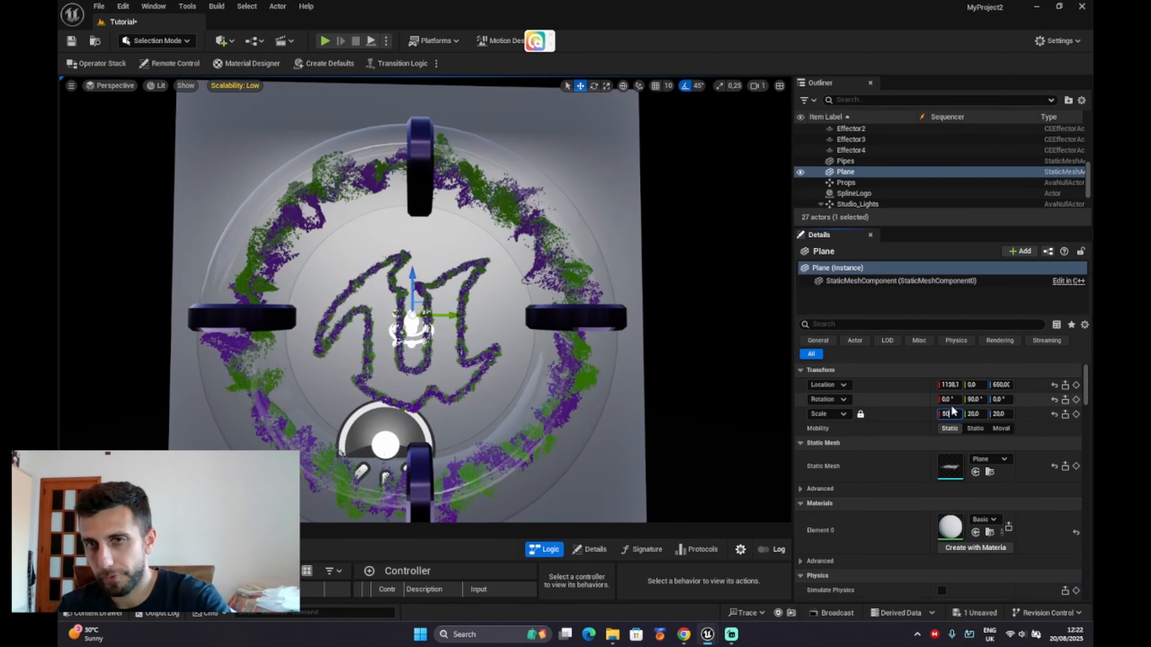
pyautogui.press('Return')
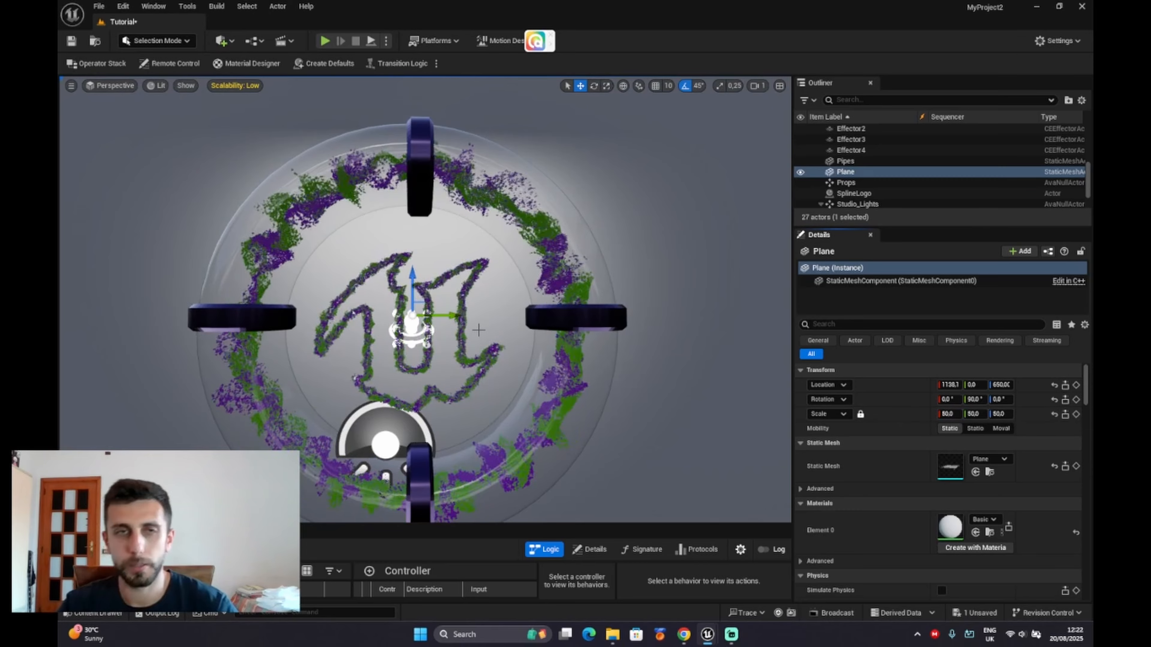
# - Rotate the Top_Light rect light and move it from the wall to the torus's front side
pyautogui.moveTo(426, 299); pyautogui.dragTo(462, 299, button='right')
pyautogui.press('s')
pyautogui.press('a')
pyautogui.moveTo(359, 123); pyautogui.dragTo(435, 131, button='right')
pyautogui.press('s')
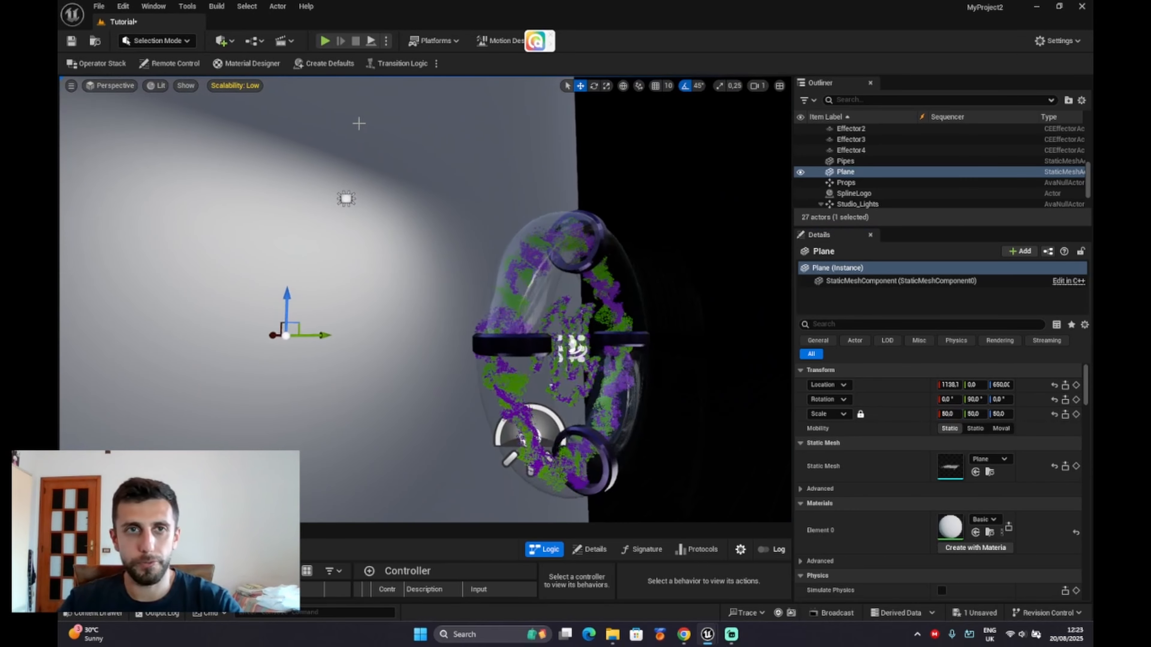
pyautogui.click(346, 198)
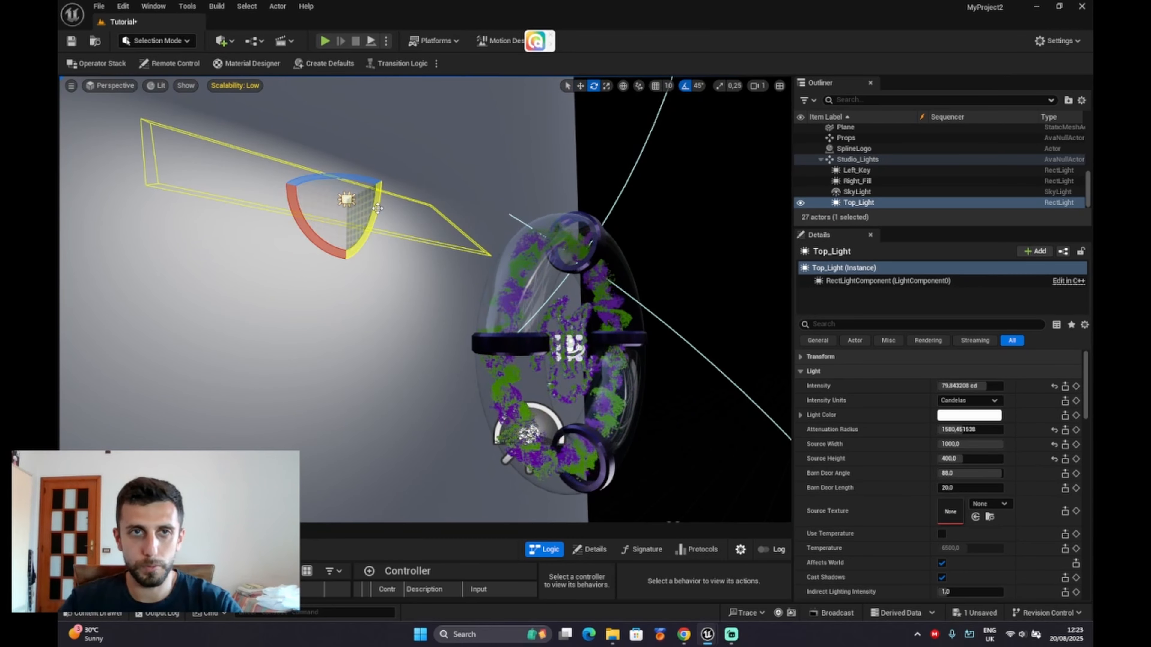
pyautogui.moveTo(320, 213); pyautogui.dragTo(324, 250)
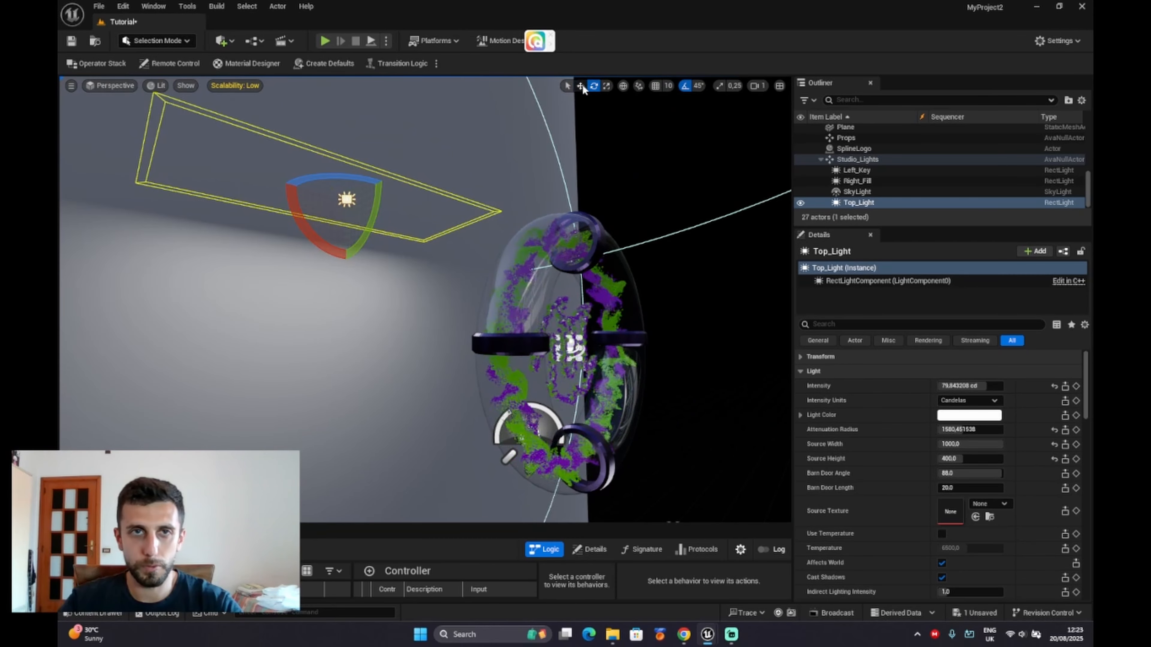
pyautogui.moveTo(327, 209); pyautogui.dragTo(565, 159)
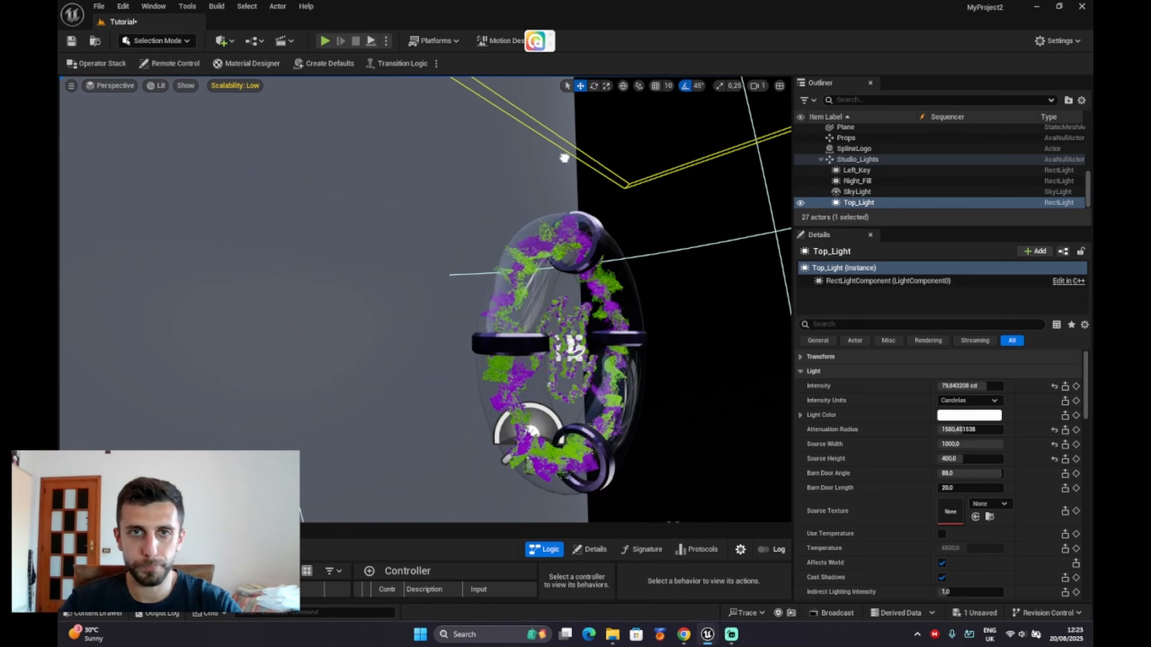
# - Frame the torus from the front and switch the viewport to game view to hide the editor icons
pyautogui.press('d')
pyautogui.moveTo(565, 159); pyautogui.dragTo(458, 161, button='right')
pyautogui.press('s')
pyautogui.press('w')
pyautogui.press('g')
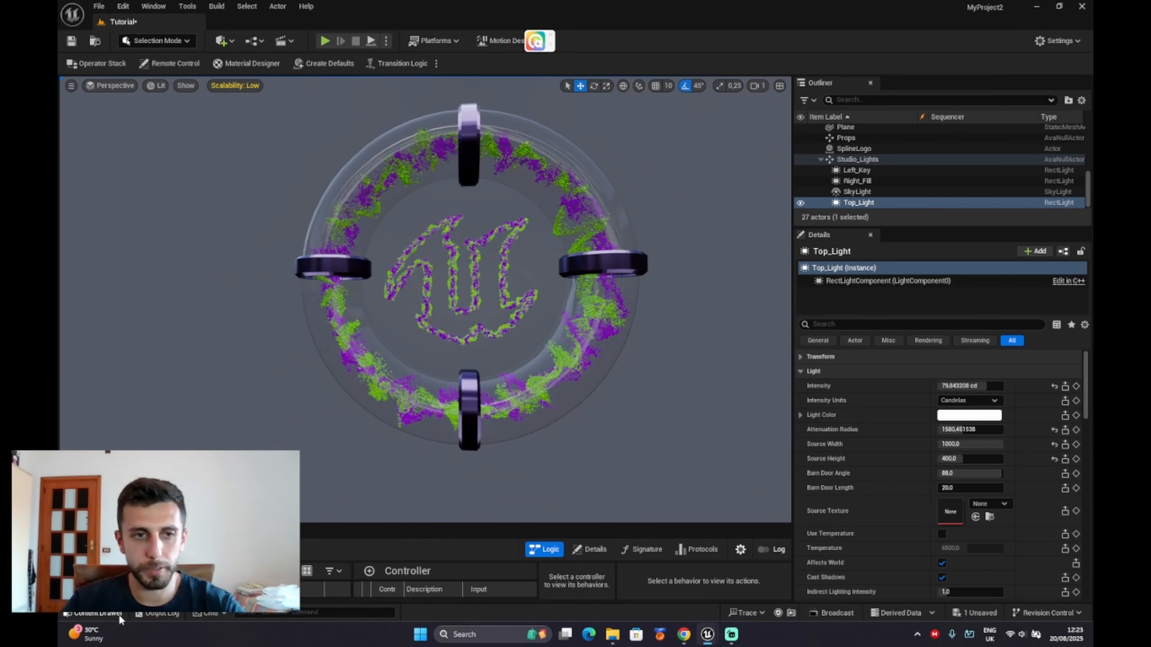
# - Apply the dark blue background material from the Materials folder to the plane behind the torus
pyautogui.click(119, 614)
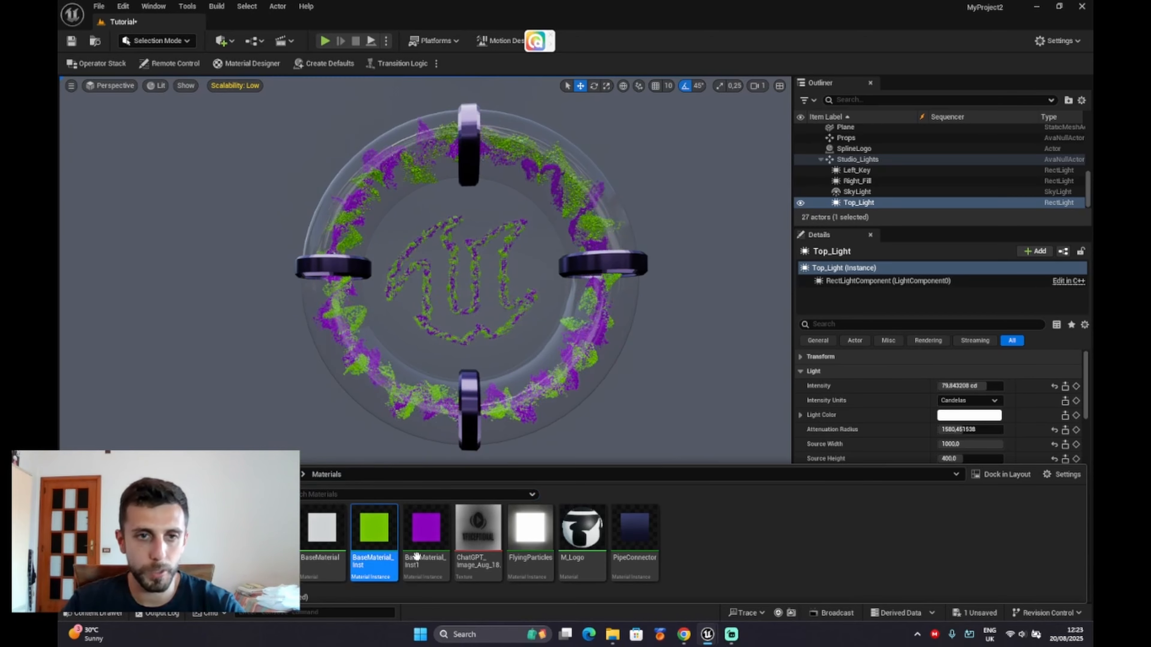
pyautogui.rightClick(341, 535)
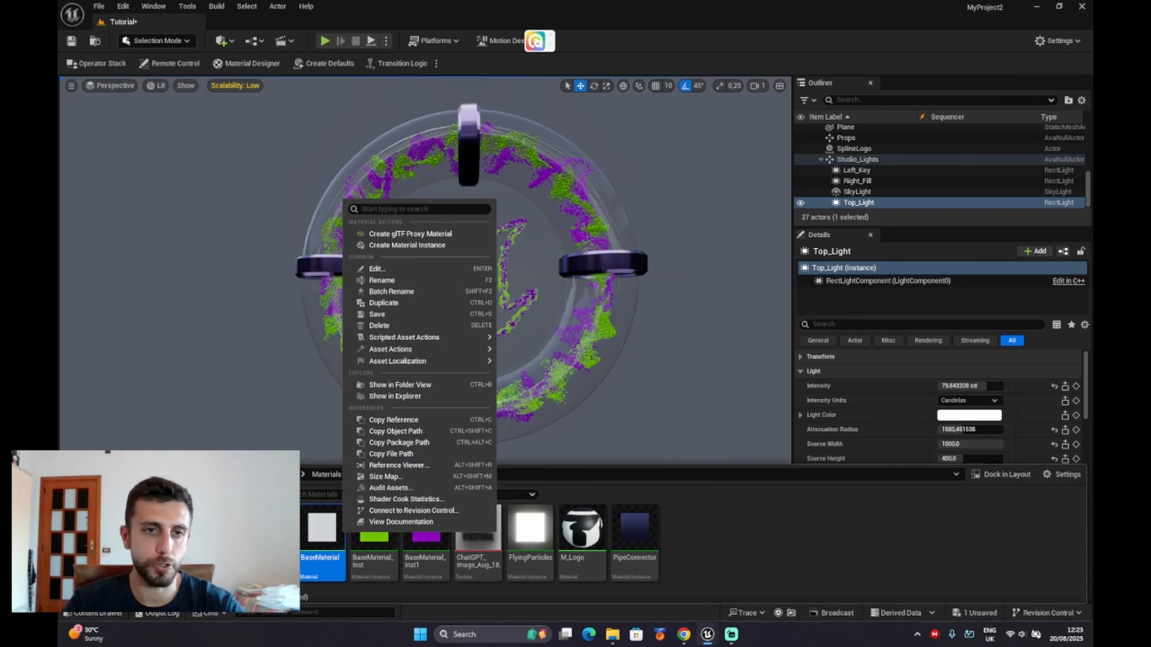
pyautogui.click(272, 540)
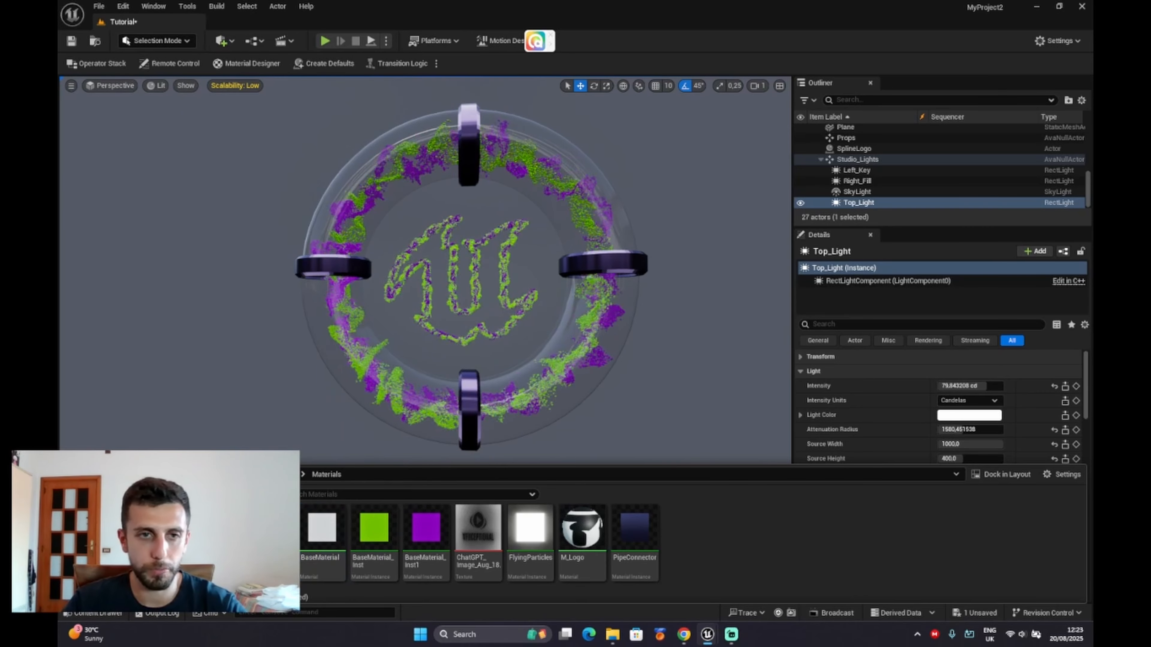
pyautogui.moveTo(275, 539); pyautogui.dragTo(200, 368)
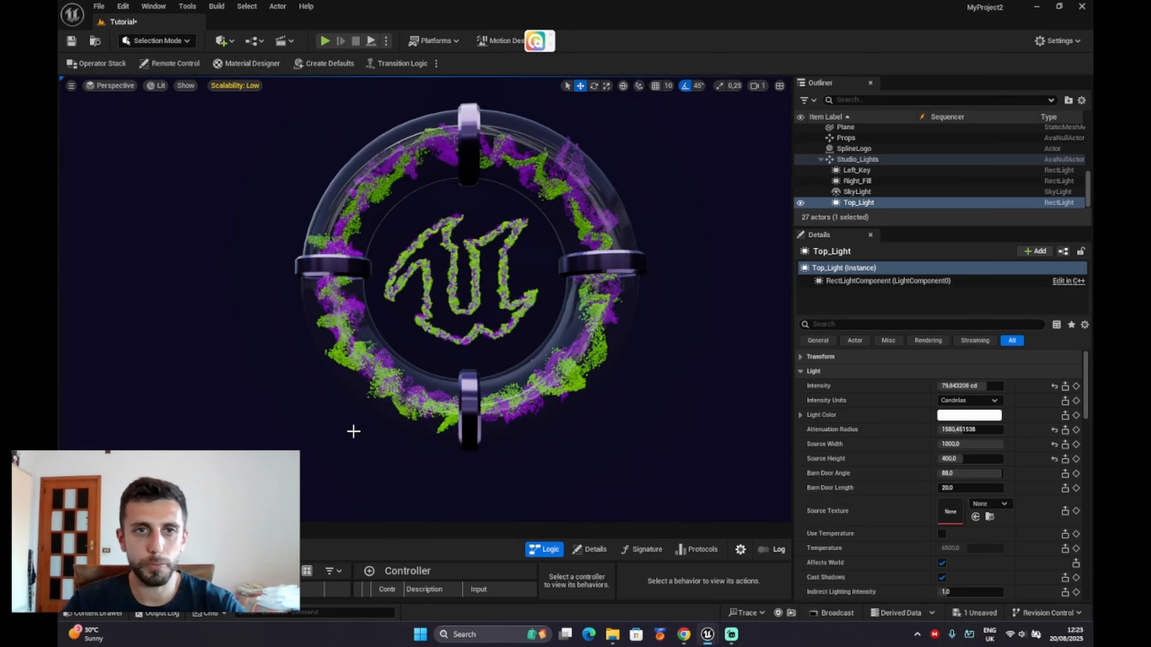
# - Add a point light to the scene beside the torus and view it from the front
pyautogui.moveTo(353, 431); pyautogui.dragTo(313, 435, button='right')
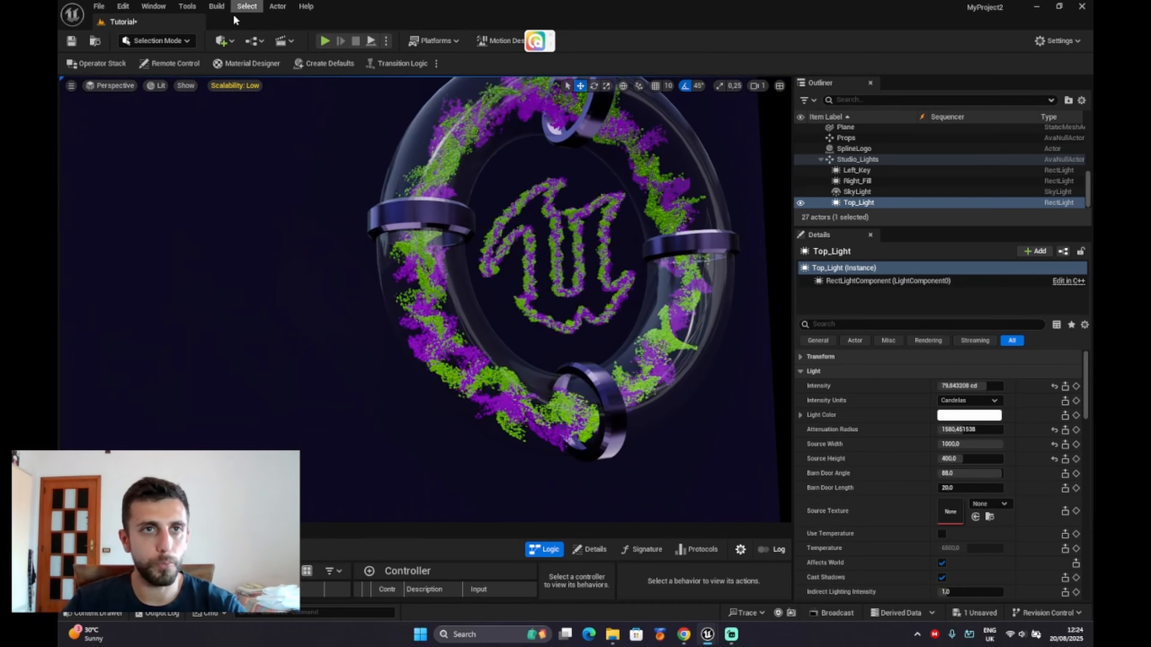
pyautogui.click(231, 43)
pyautogui.moveTo(256, 166)
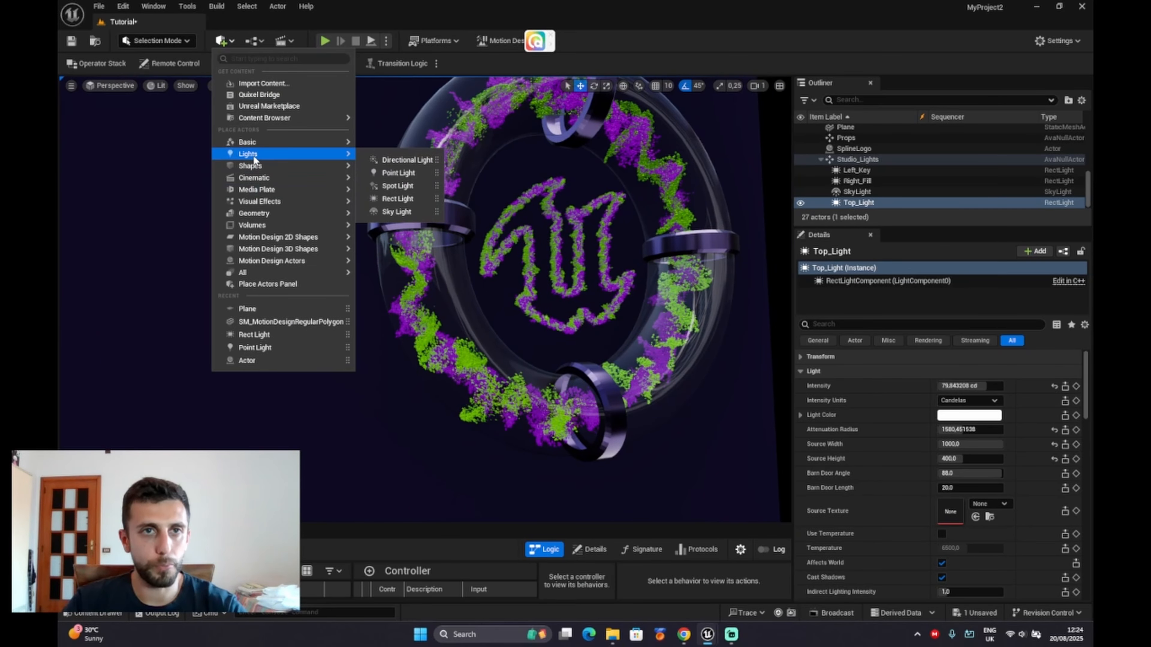
pyautogui.moveTo(381, 172); pyautogui.dragTo(588, 281)
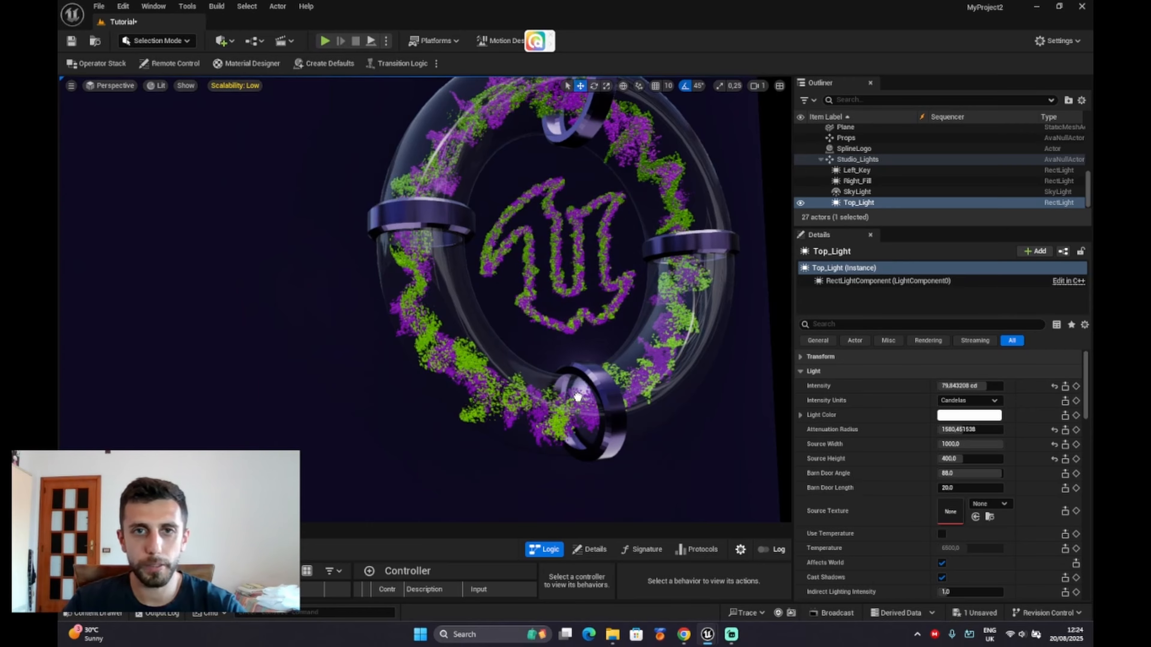
pyautogui.moveTo(577, 397); pyautogui.dragTo(394, 444)
pyautogui.moveTo(467, 280); pyautogui.dragTo(468, 281)
pyautogui.moveTo(467, 280); pyautogui.dragTo(399, 278, button='right')
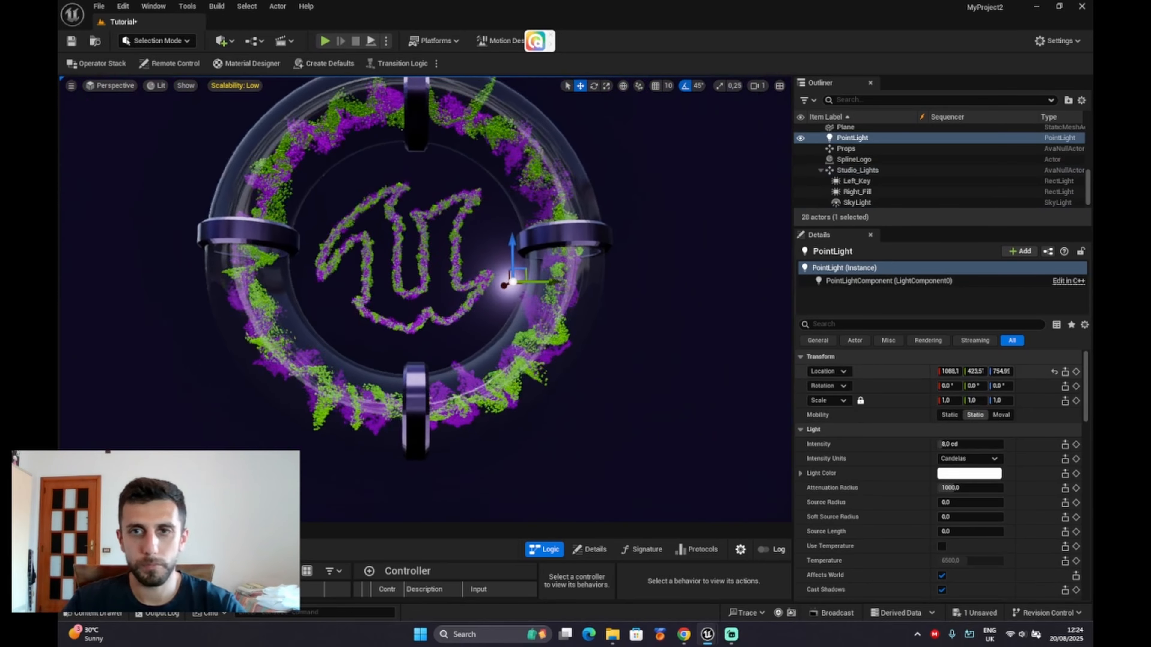
# - Reset the point light's location to the origin and set its Z location to 650
pyautogui.click(1054, 372)
pyautogui.click(1001, 372)
pyautogui.write('650')
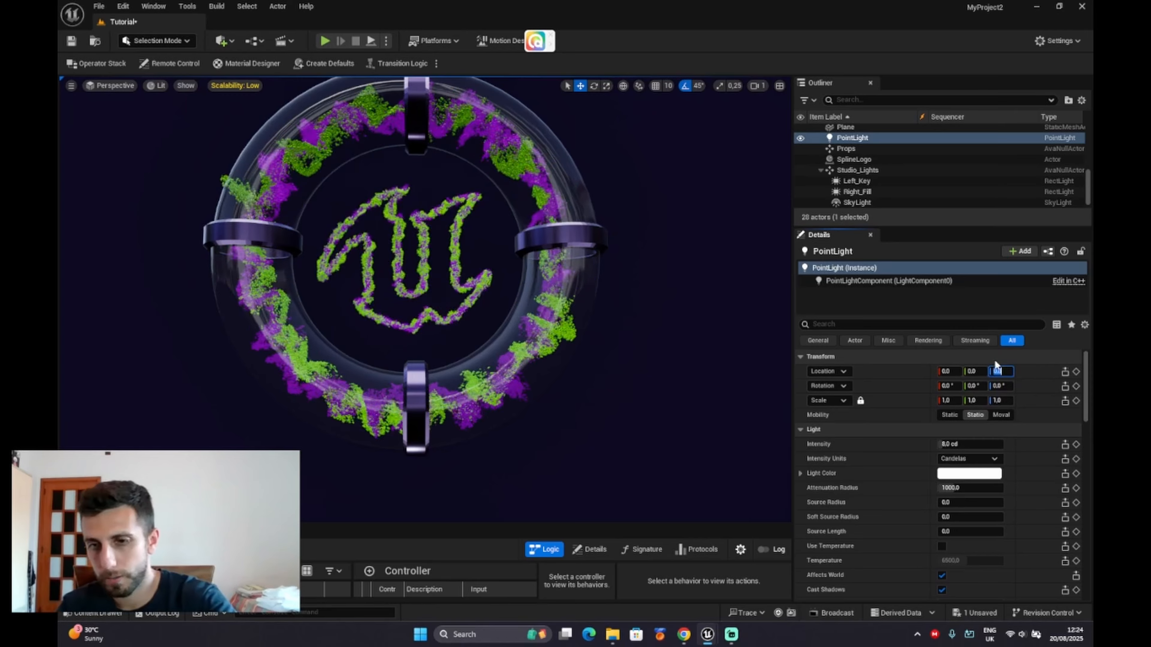
pyautogui.press('Return')
# - Move the point light along X to about -85, just in front of the logo, and show the editor icons again
pyautogui.press('a')
pyautogui.moveTo(589, 290)
pyautogui.mouseDown(button='right')
pyautogui.moveTo(734, 291)
pyautogui.moveTo(589, 283)
pyautogui.mouseUp(button='right')
pyautogui.press('d')
pyautogui.moveTo(368, 284); pyautogui.dragTo(407, 273)
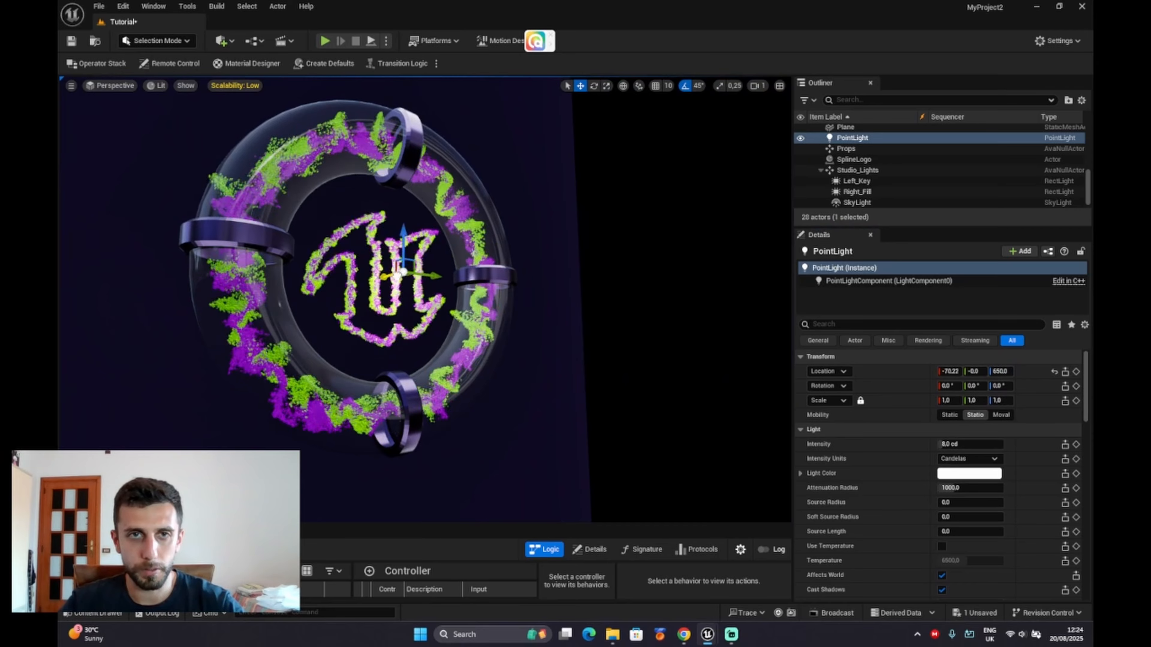
pyautogui.press('g')
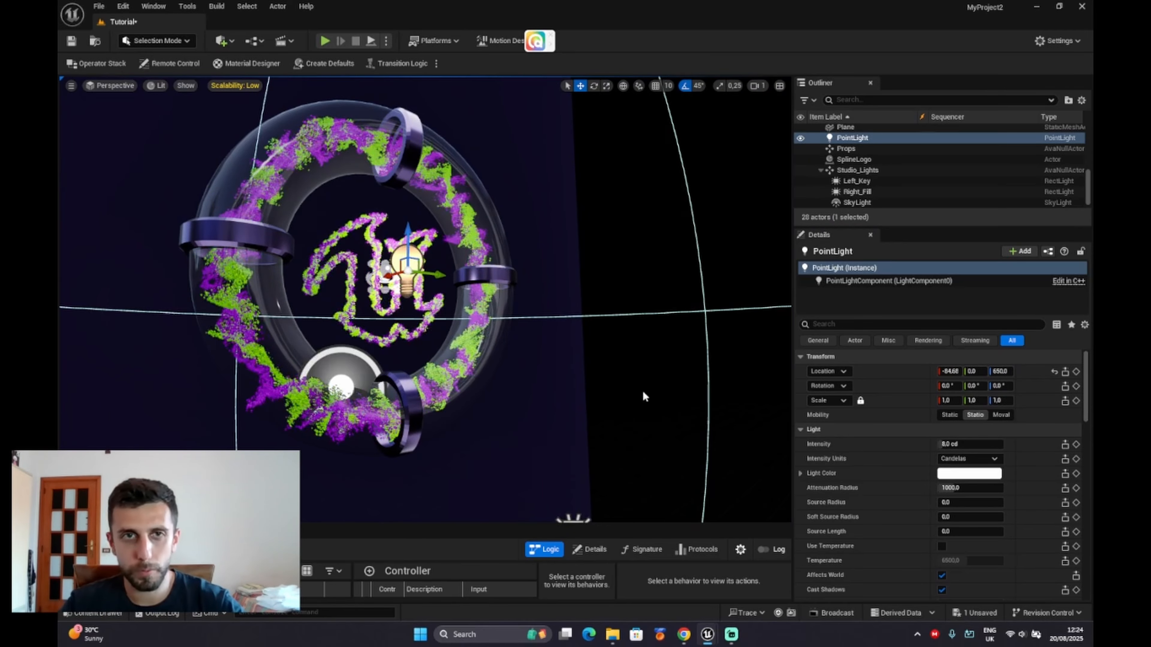
# - Reduce the point light's attenuation radius to about 279 and raise its intensity to about 21 cd
pyautogui.press('d')
pyautogui.moveTo(623, 375); pyautogui.dragTo(544, 399, button='right')
pyautogui.press('w')
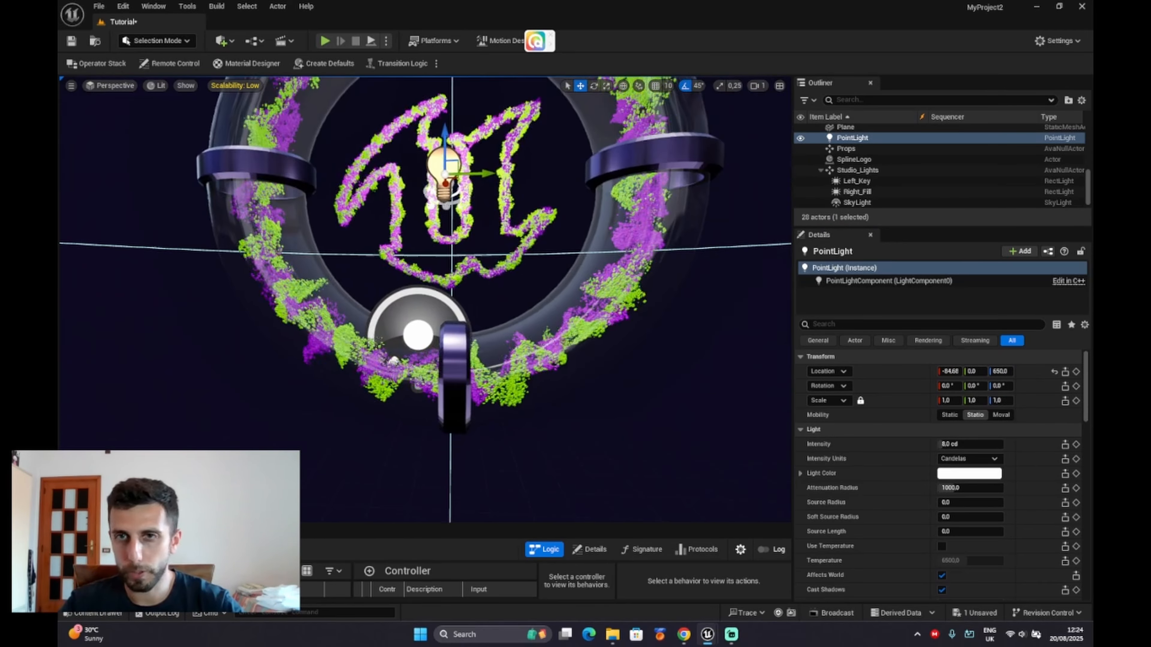
pyautogui.moveTo(997, 488)
pyautogui.mouseDown()
pyautogui.moveTo(937, 488)
pyautogui.moveTo(996, 488)
pyautogui.mouseUp()
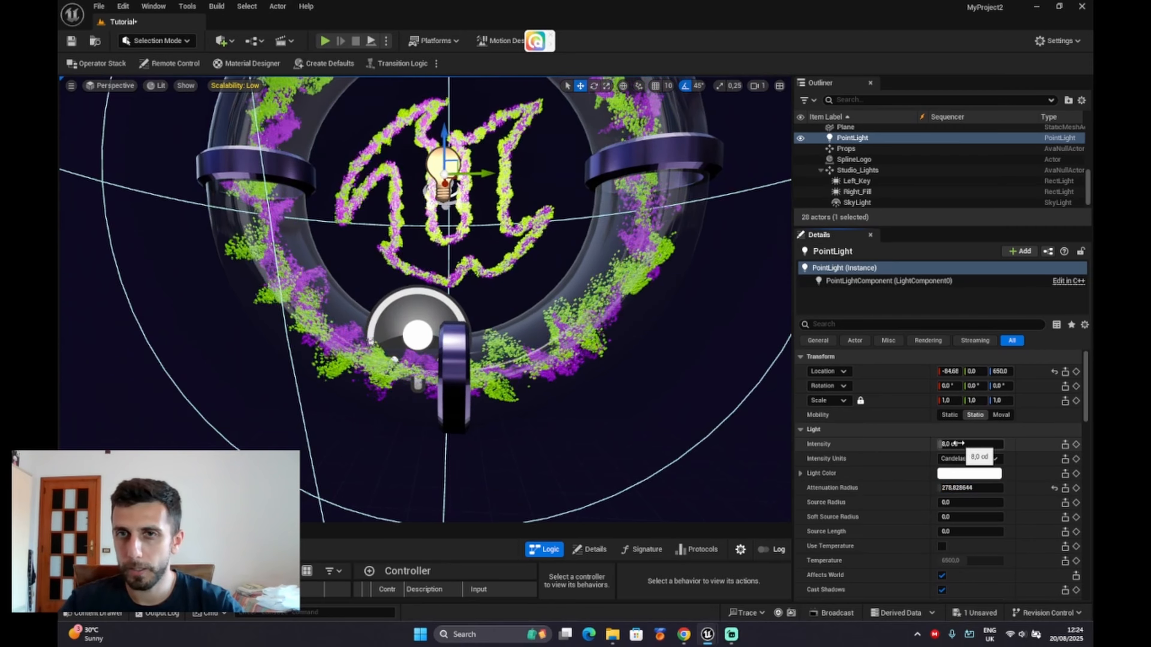
pyautogui.moveTo(955, 444); pyautogui.dragTo(983, 443)
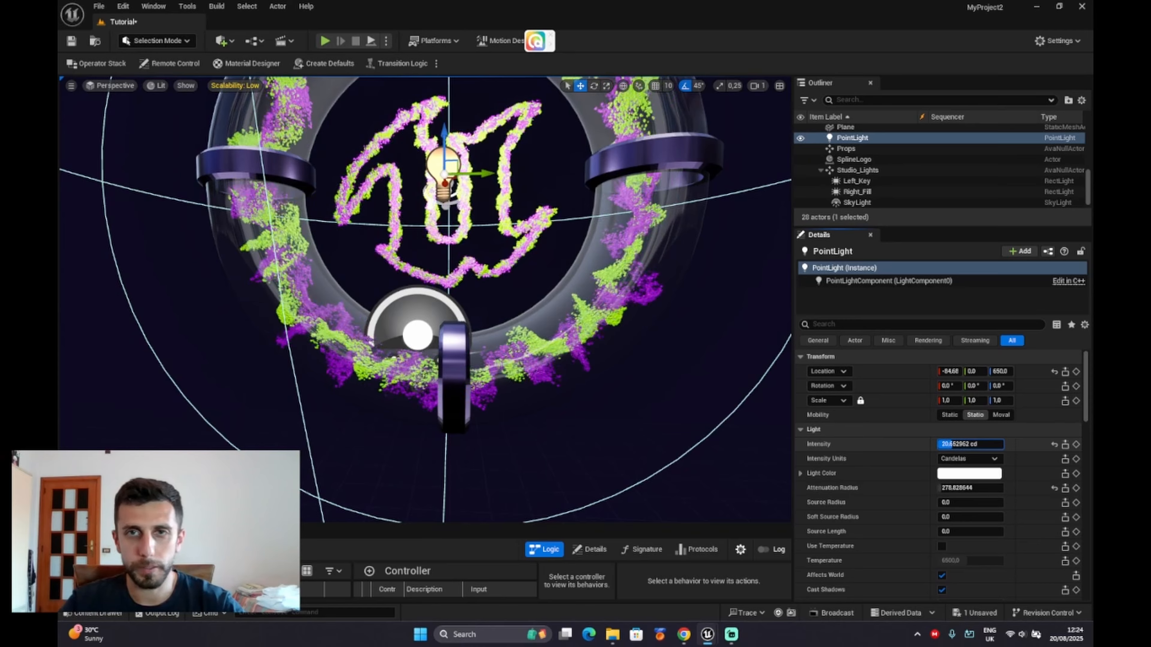
# - Tint the point light pale blue-violet (sRGB B1B6FF) and raise its intensity to about 39 cd
pyautogui.click(969, 473)
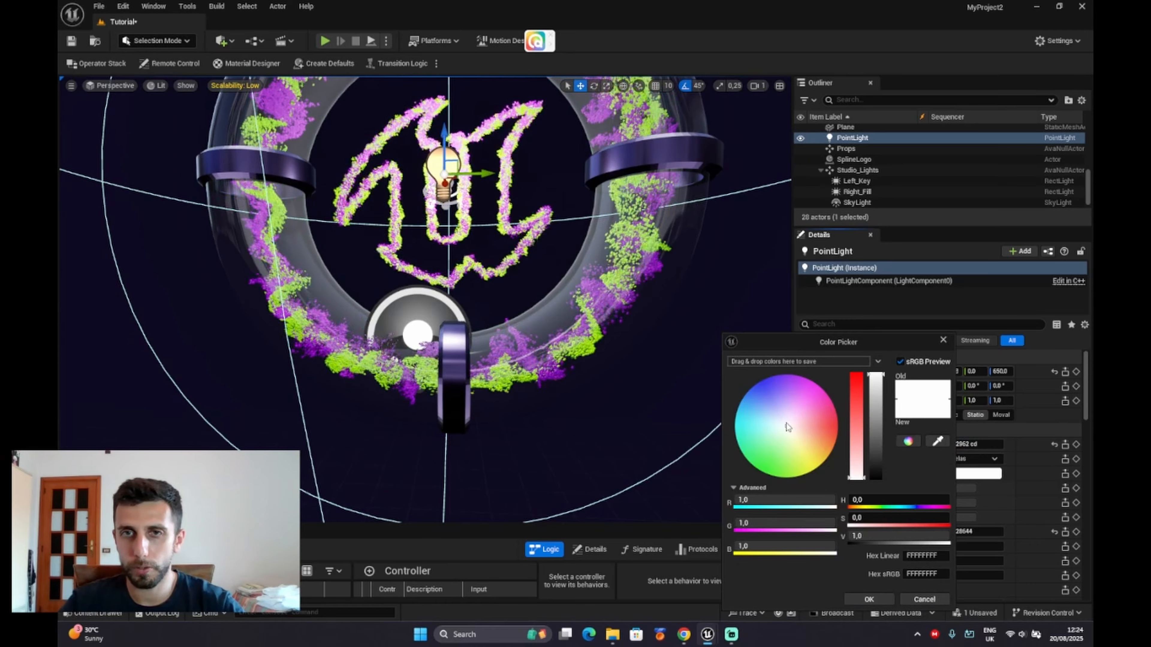
pyautogui.moveTo(787, 427); pyautogui.dragTo(771, 403)
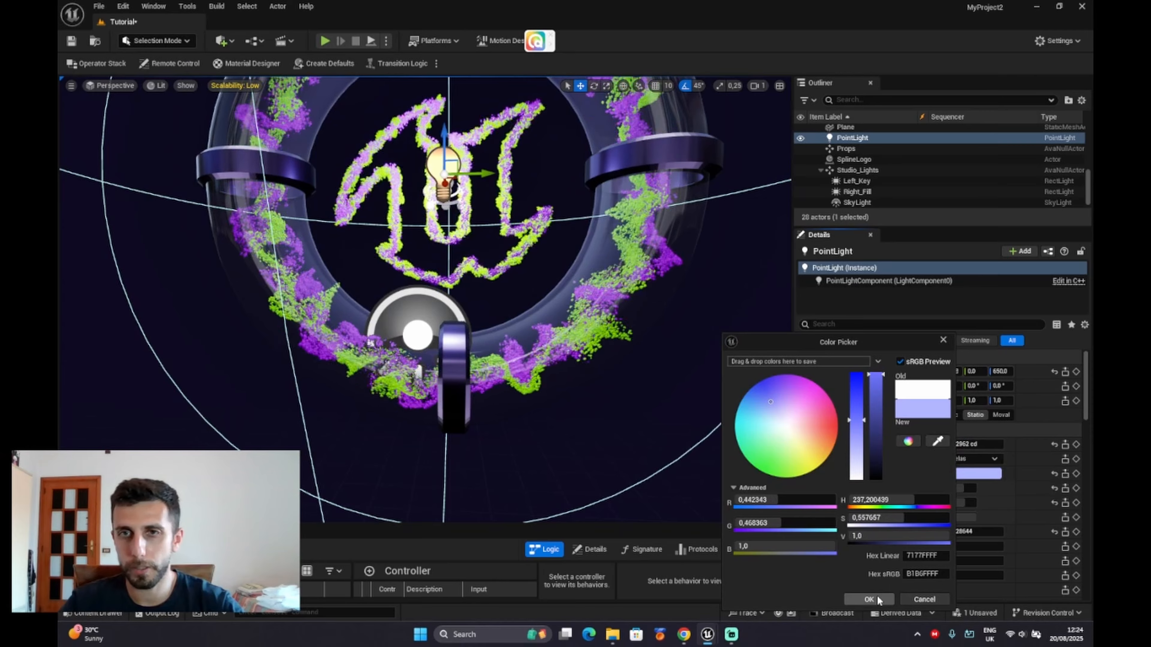
pyautogui.click(867, 598)
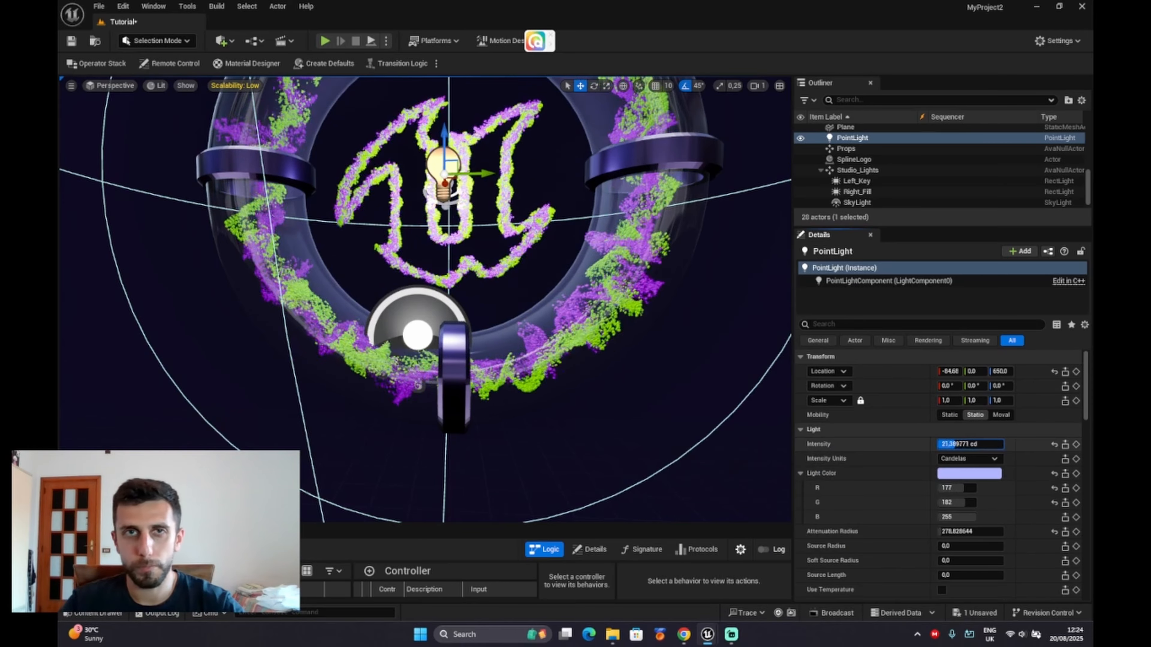
# - Duplicate the point light along X to about 994, placing the copy near the background plane behind the torus
pyautogui.moveTo(589, 317); pyautogui.dragTo(698, 322, button='right')
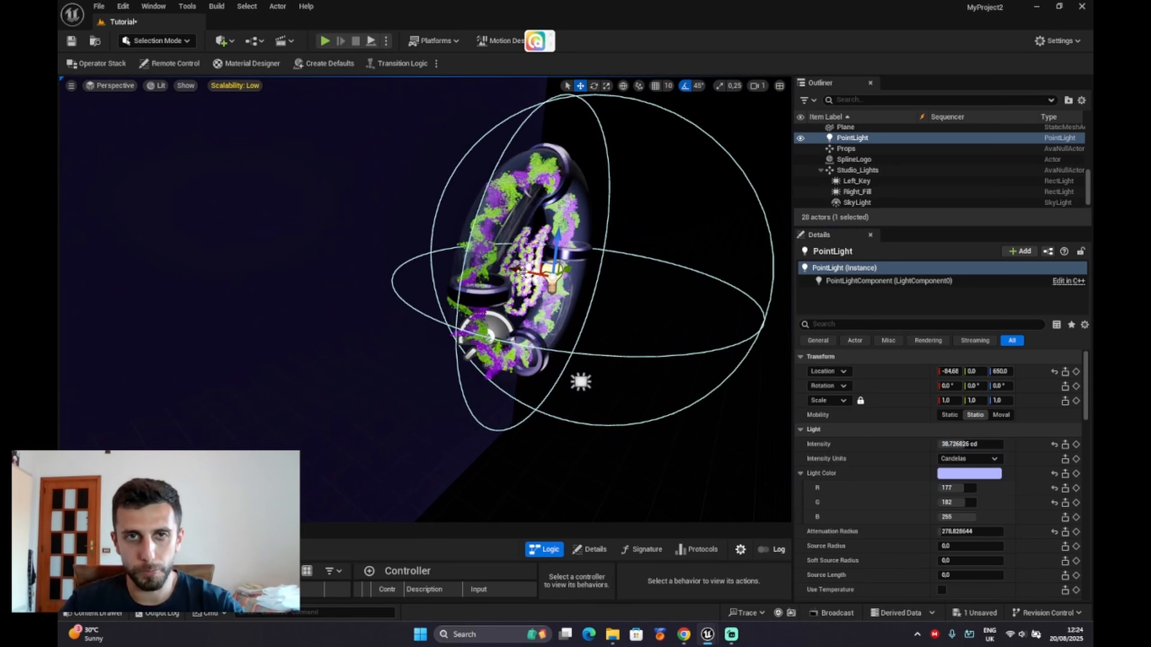
pyautogui.keyDown('alt'); pyautogui.moveTo(526, 272); pyautogui.dragTo(247, 178); pyautogui.keyUp('alt')
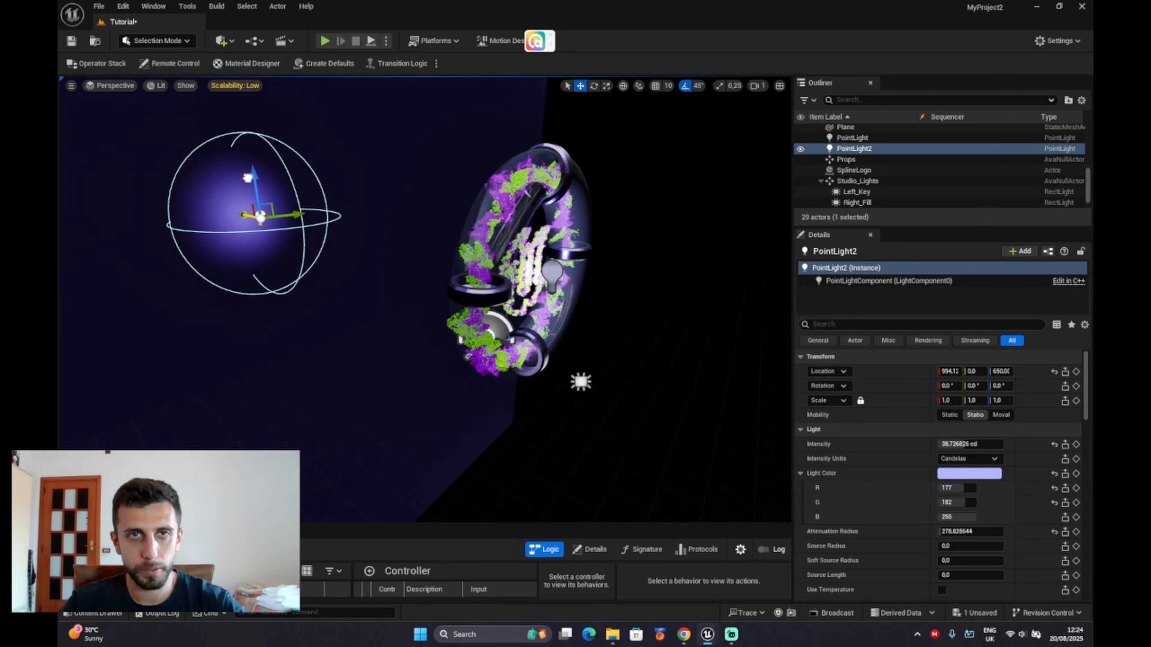
pyautogui.click(606, 86)
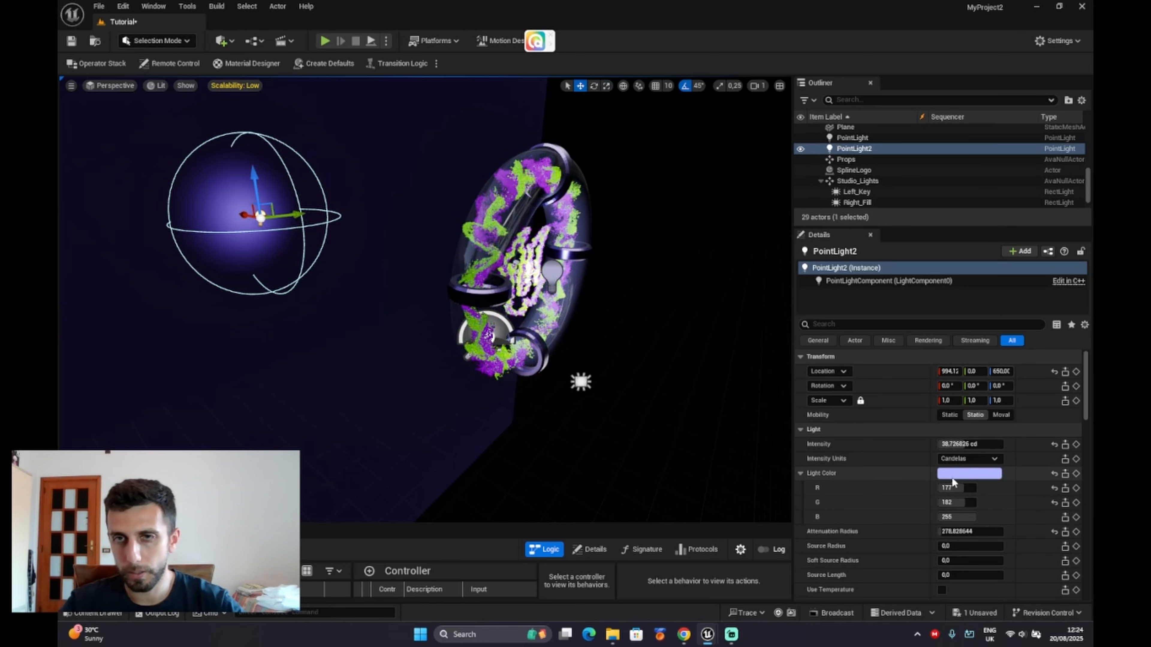
# - Increase the duplicated light's attenuation radius to about 1186 and move it away from the plane to X about 747
pyautogui.scroll(-2, 937, 534)
pyautogui.scroll(2, 902, 483)
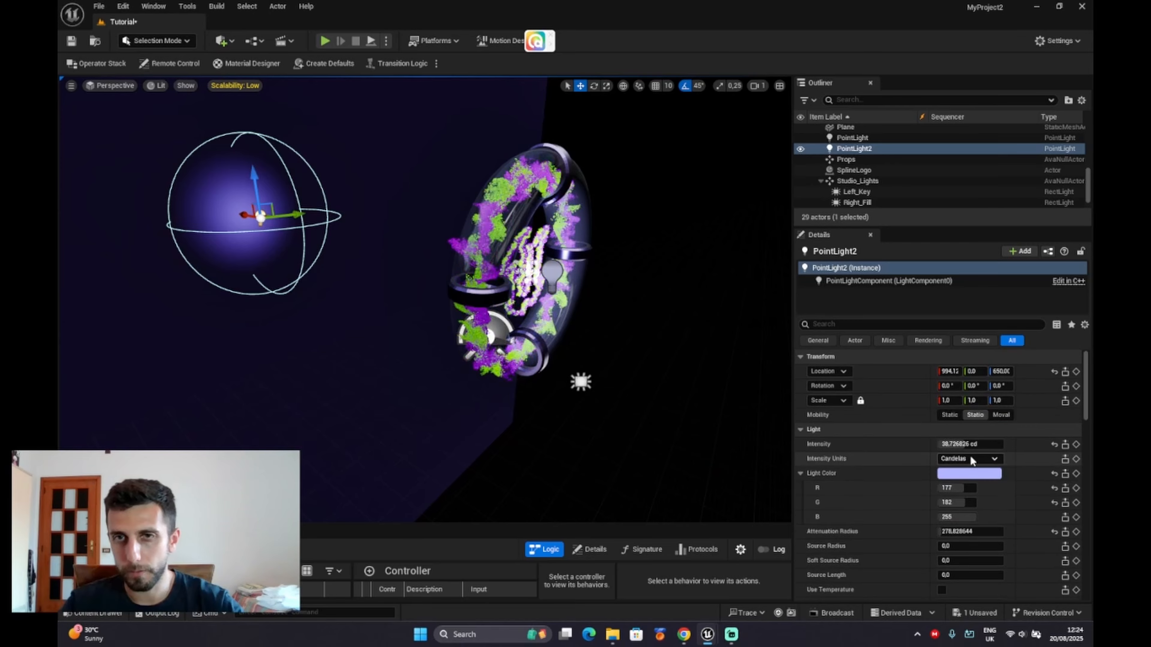
pyautogui.moveTo(960, 531); pyautogui.dragTo(997, 532)
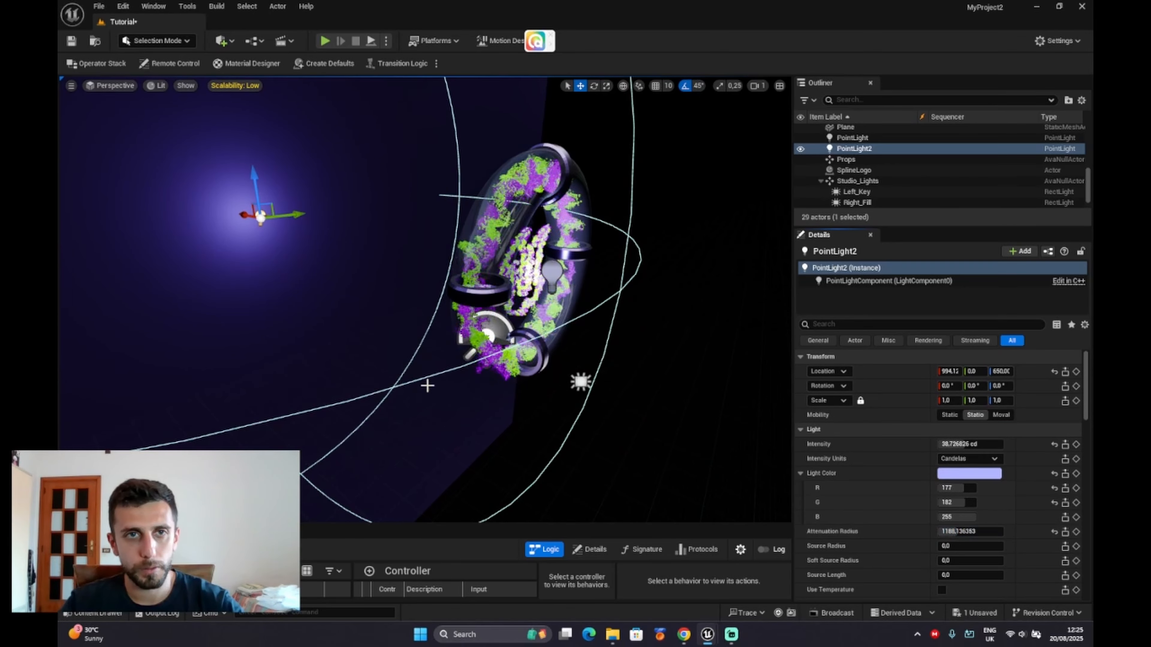
pyautogui.press('f')
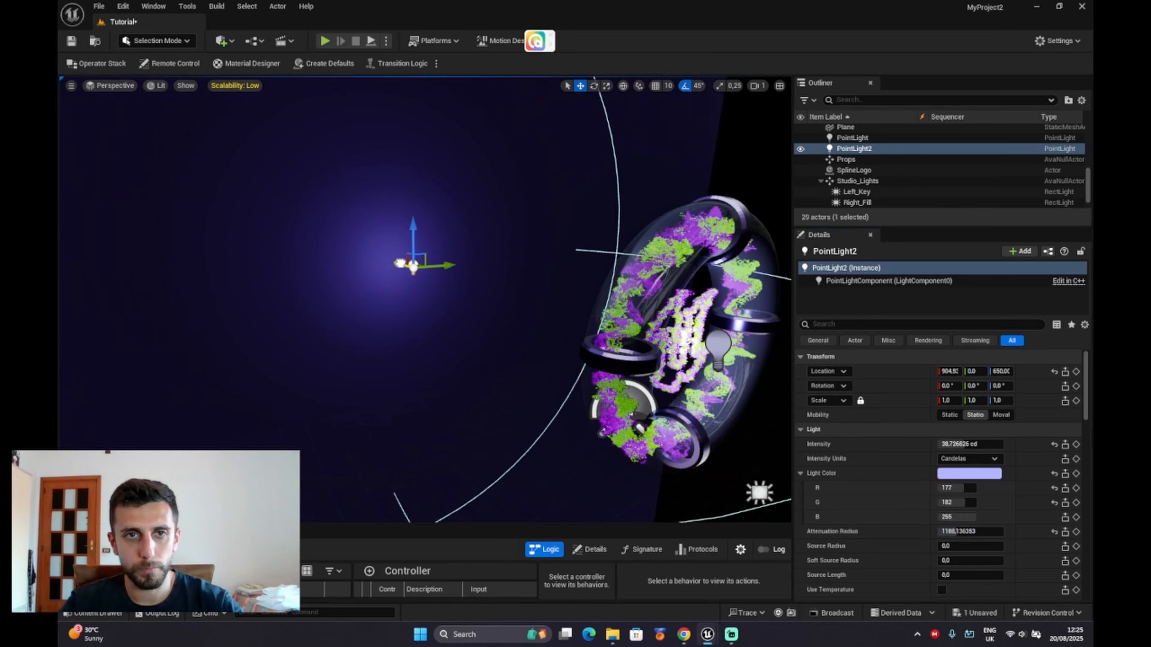
pyautogui.moveTo(400, 263); pyautogui.dragTo(421, 268)
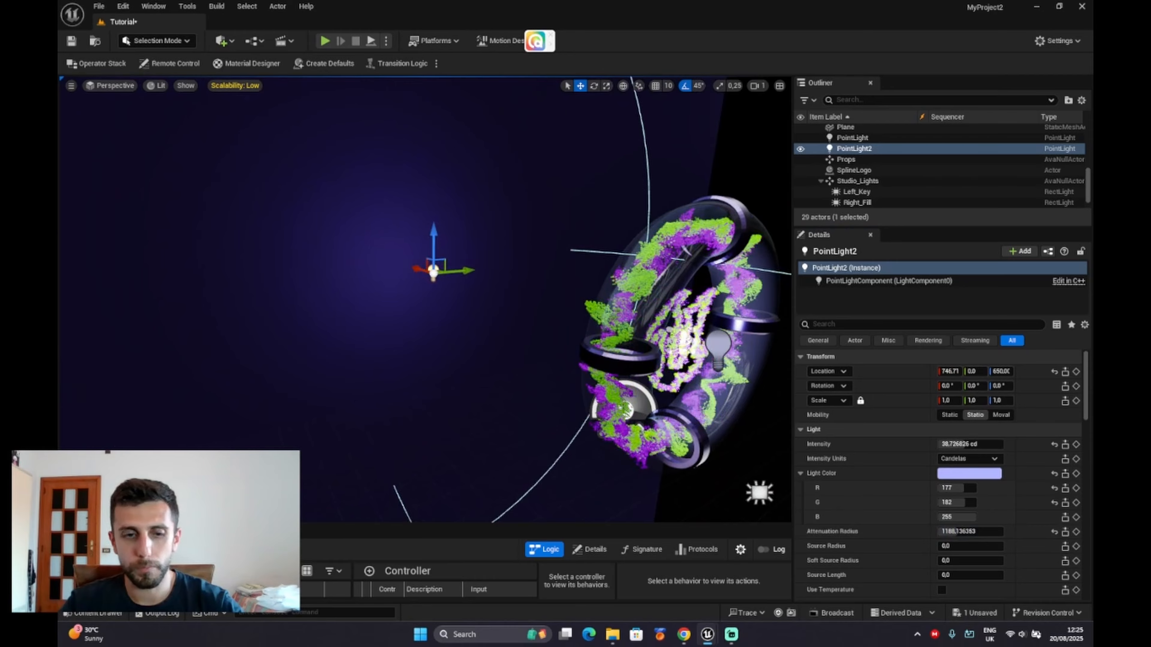
pyautogui.moveTo(421, 268); pyautogui.dragTo(376, 272, button='right')
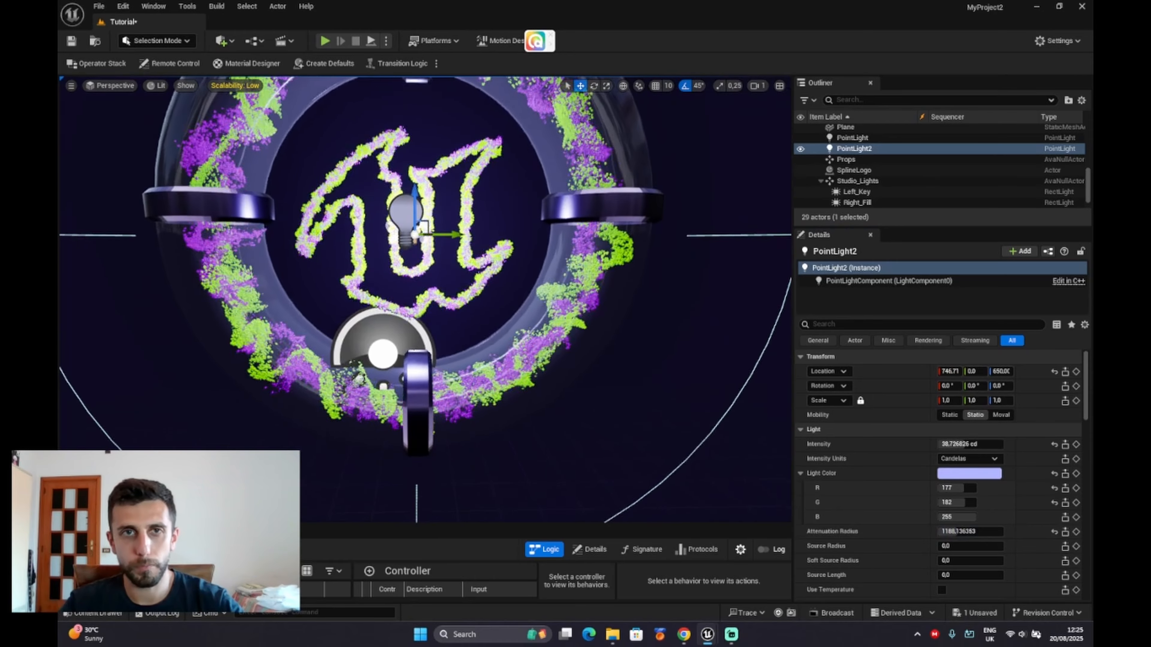
# - Raise the background light's intensity to about 131 cd and frame the torus in game view without editor icons
pyautogui.scroll(-4, 420, 268)
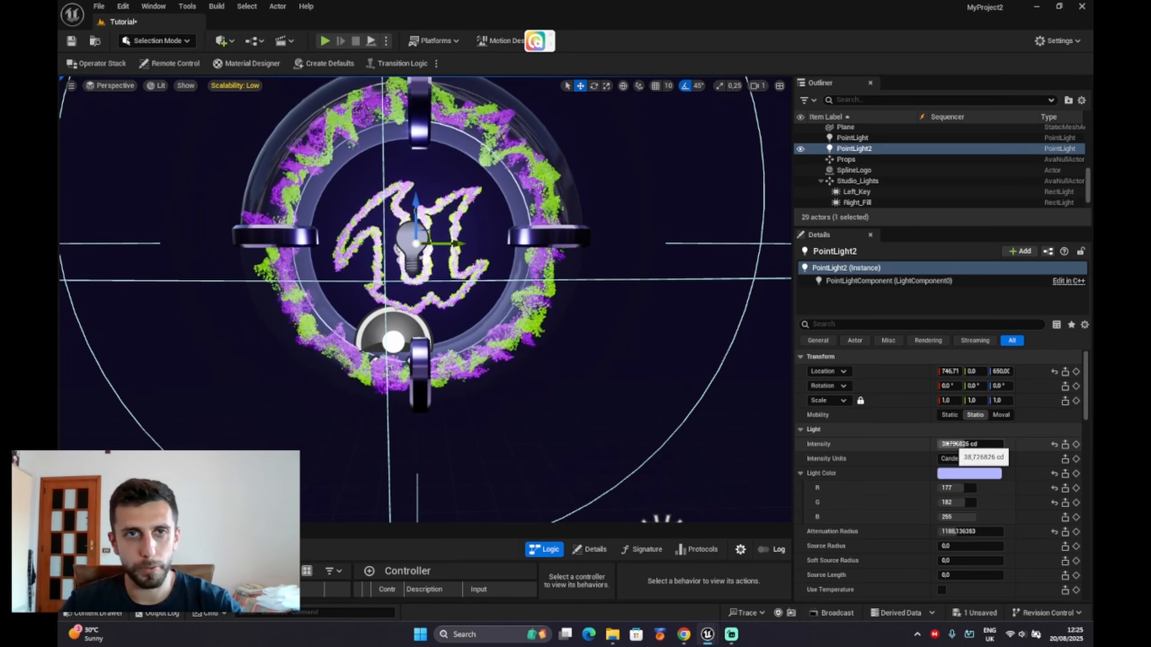
pyautogui.moveTo(952, 443); pyautogui.dragTo(957, 444)
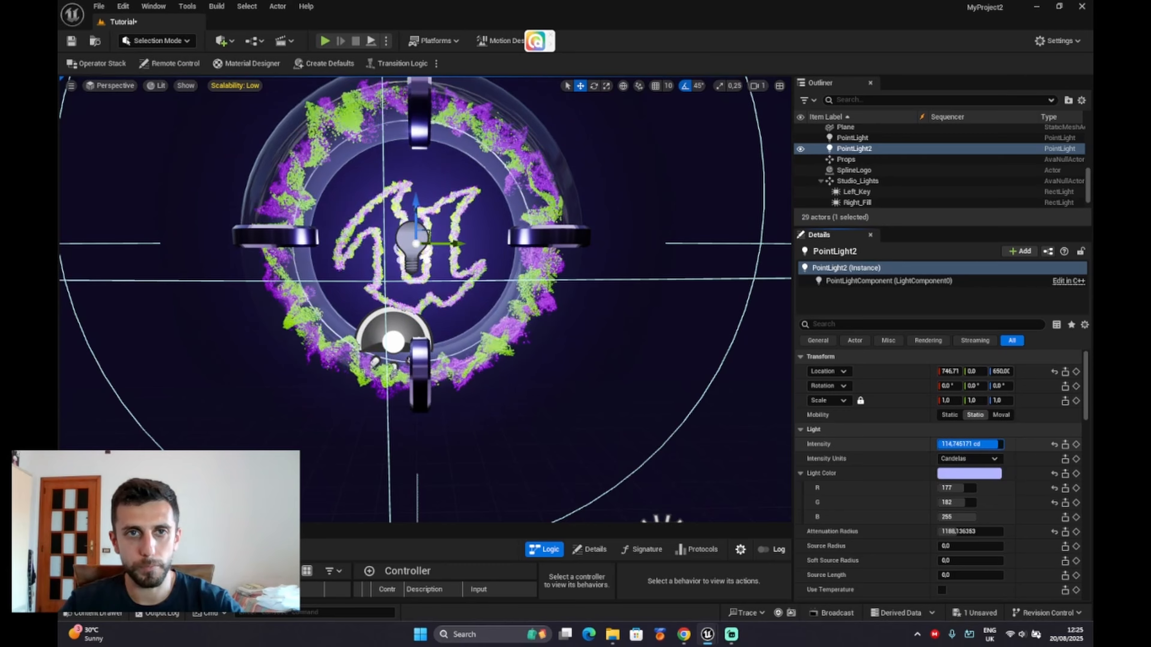
pyautogui.moveTo(534, 299); pyautogui.dragTo(509, 295, button='right')
pyautogui.press('g')
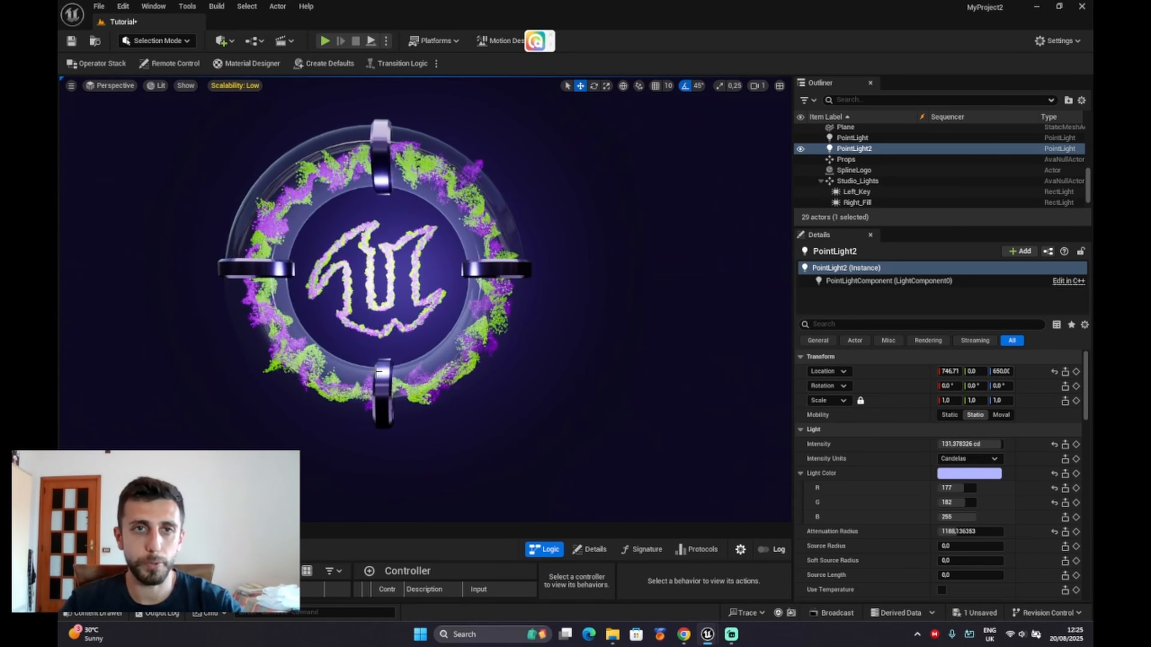
pyautogui.moveTo(354, 380)
pyautogui.mouseDown(button='right')
pyautogui.moveTo(330, 380)
pyautogui.moveTo(333, 341)
pyautogui.moveTo(369, 377)
pyautogui.moveTo(326, 379)
pyautogui.moveTo(341, 376)
pyautogui.mouseUp(button='right')
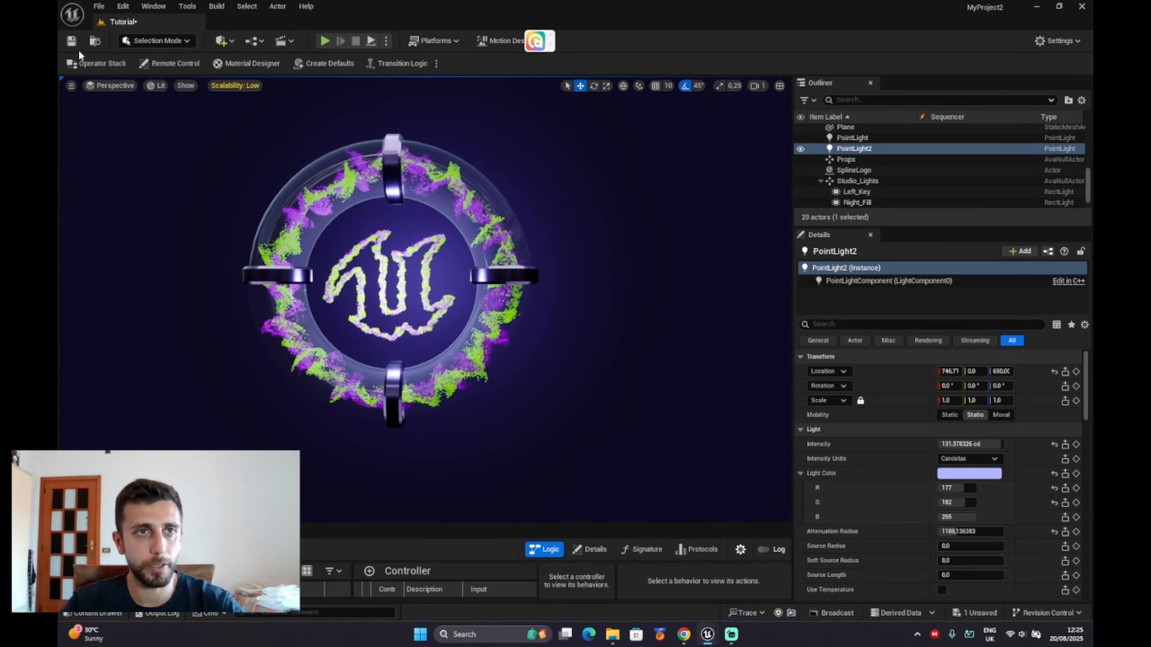
# - Switch the editor to Motion Design mode and add a cloner actor to the scene
pyautogui.click(142, 42)
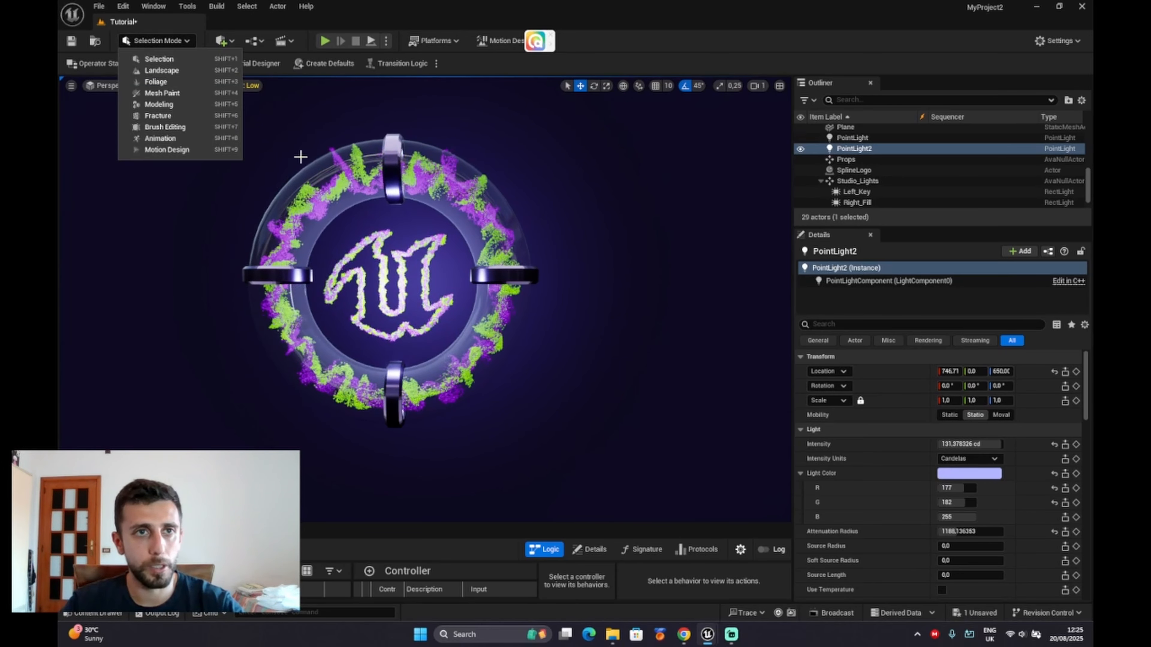
pyautogui.click(169, 149)
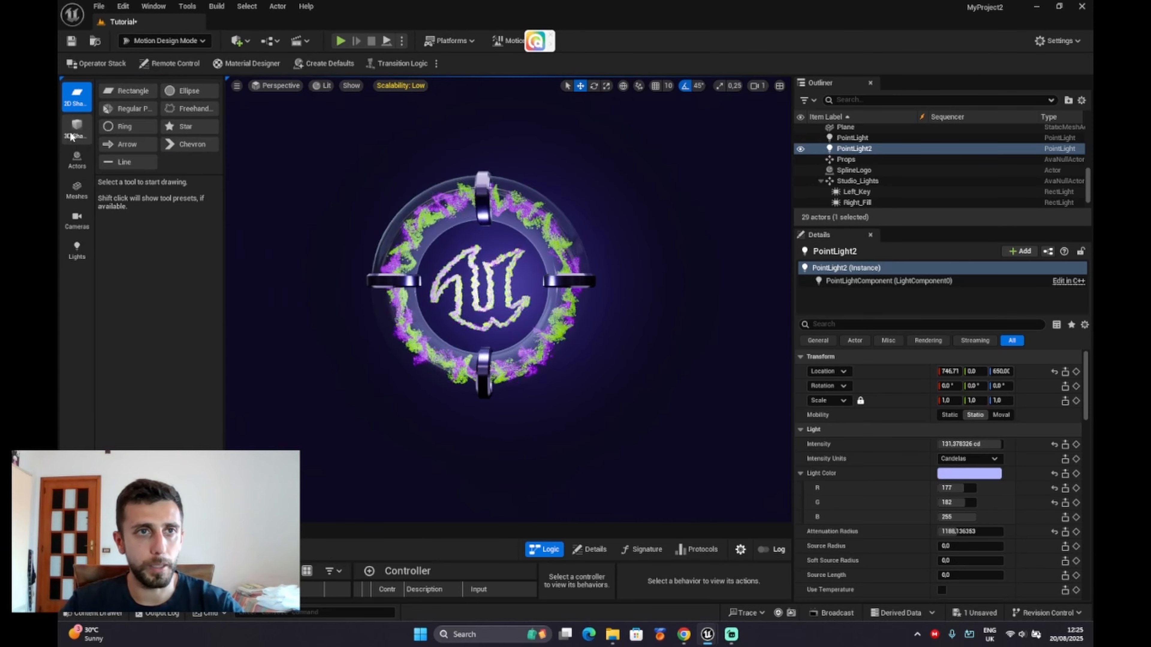
pyautogui.click(71, 131)
pyautogui.click(74, 161)
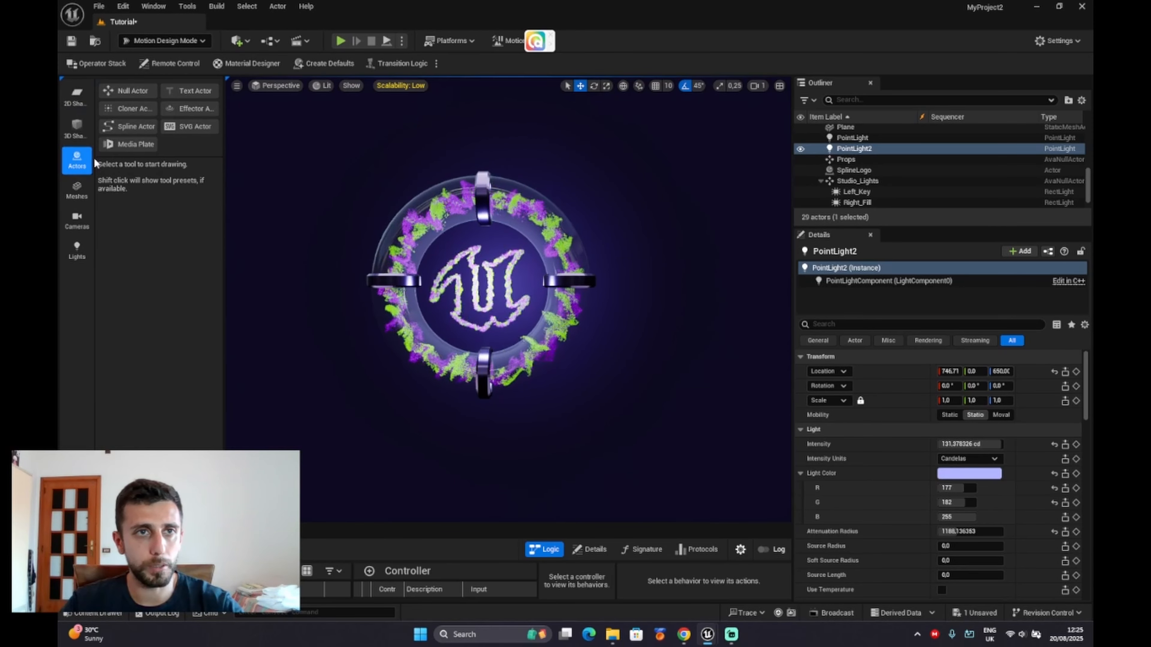
pyautogui.click(122, 110)
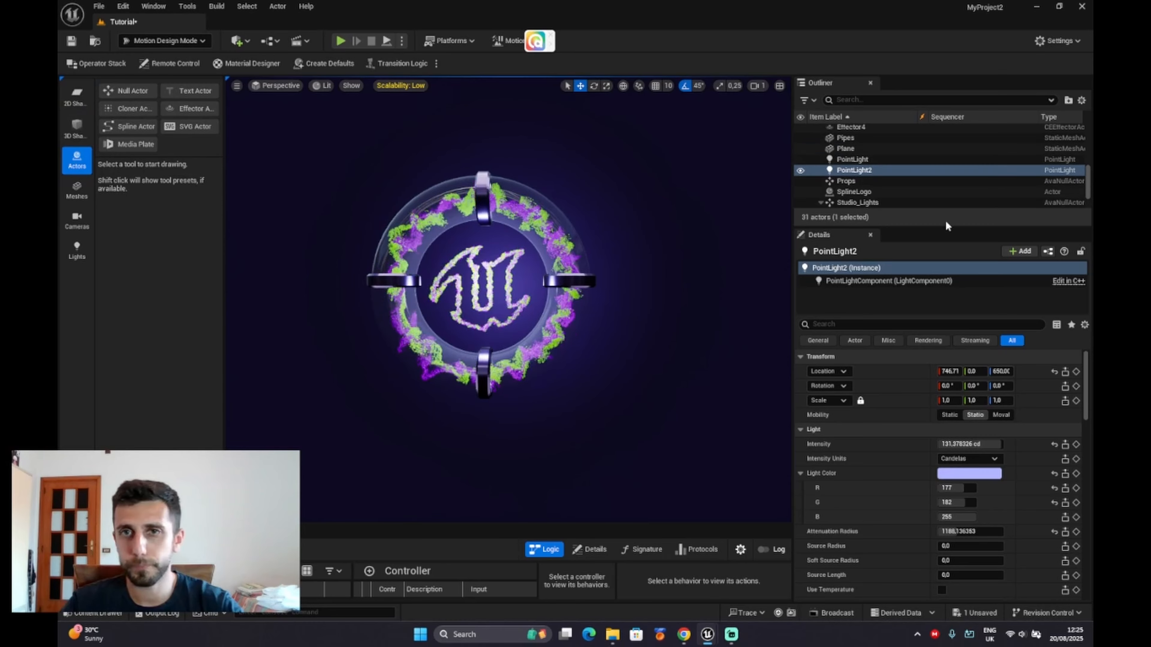
# - Set the Z location of the original Cloner to 650
pyautogui.scroll(5, 857, 186)
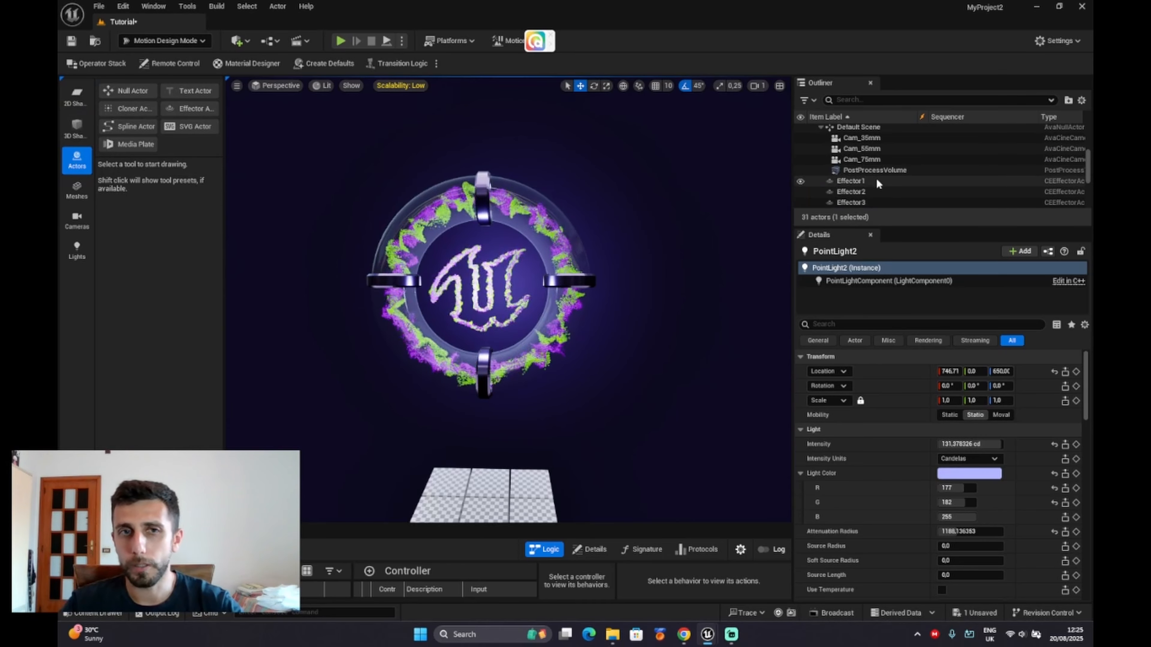
pyautogui.scroll(3, 950, 191)
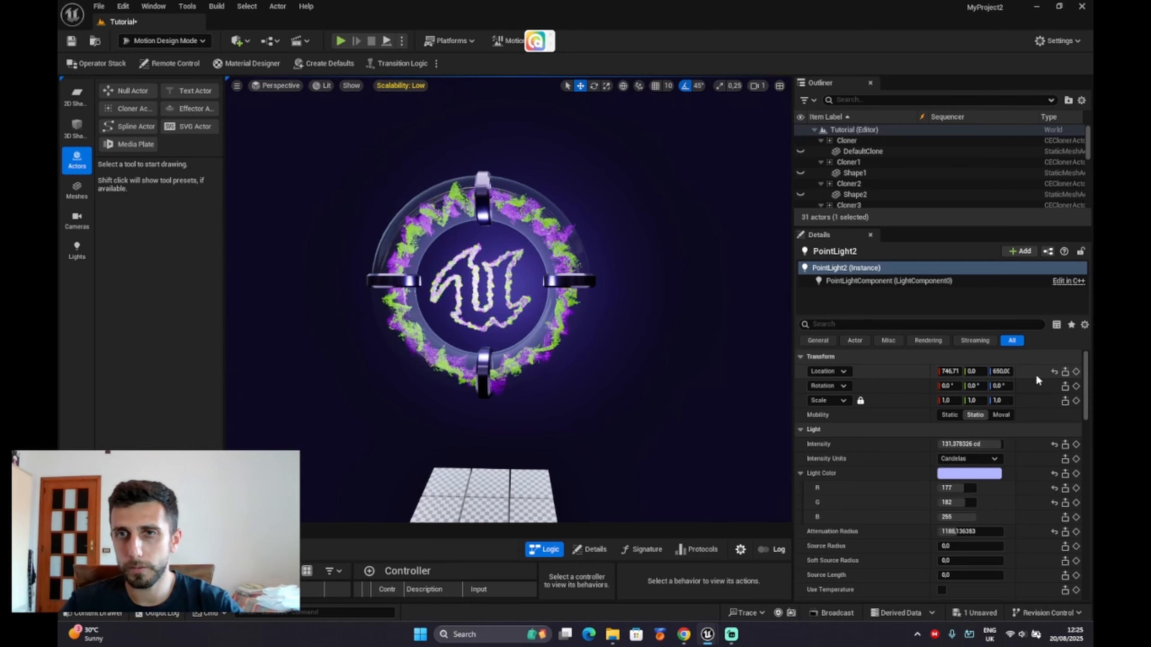
pyautogui.click(858, 141)
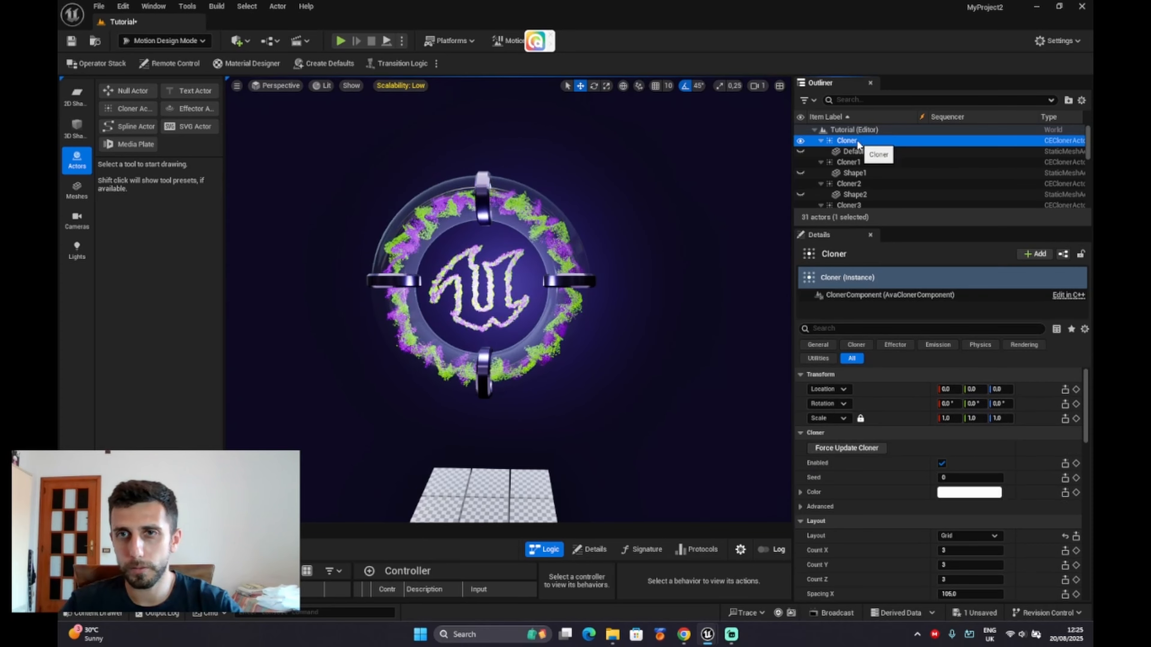
pyautogui.click(1001, 389)
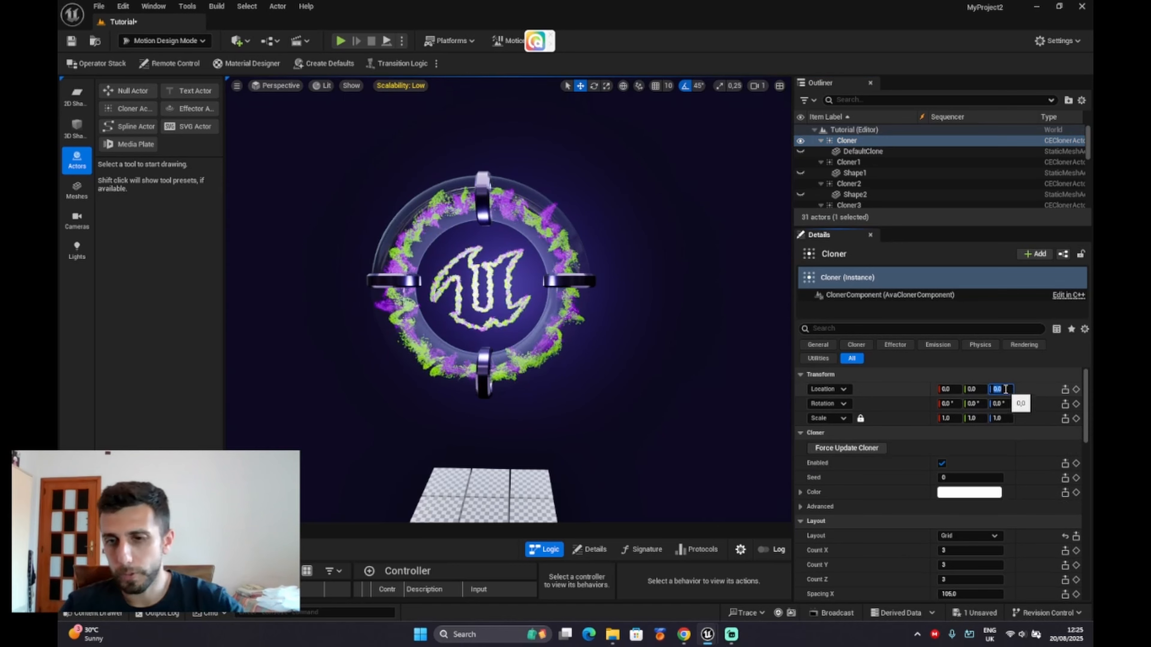
pyautogui.write('650')
pyautogui.press('Return')
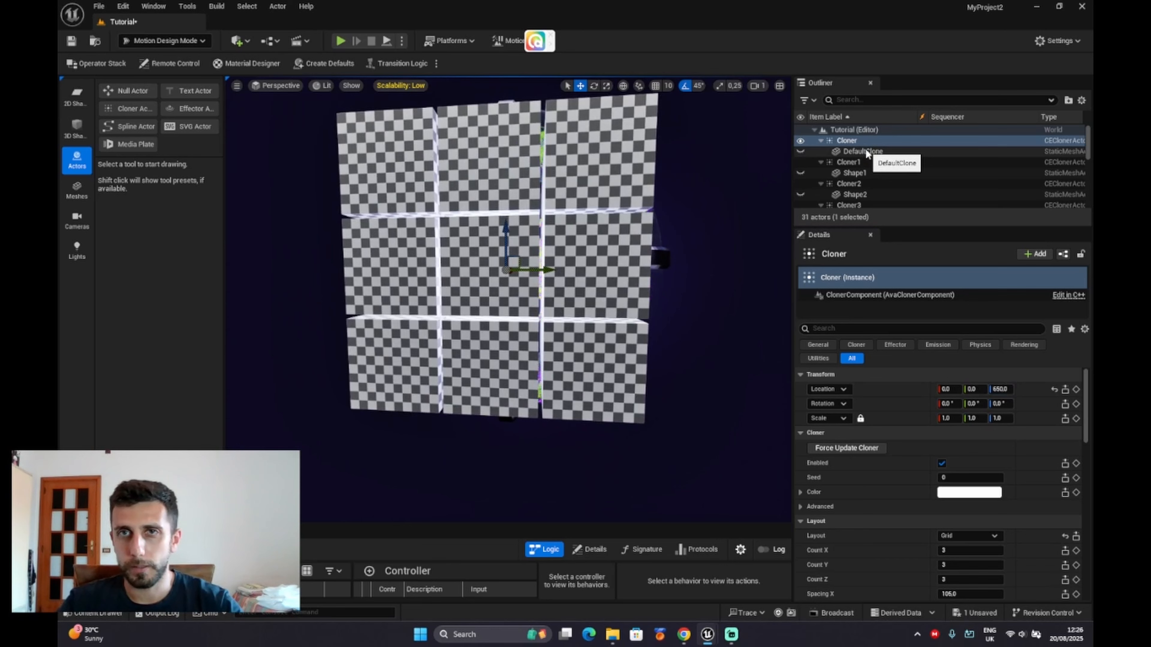
# - Delete the original Cloner together with its DefaultClone child
pyautogui.click(865, 152)
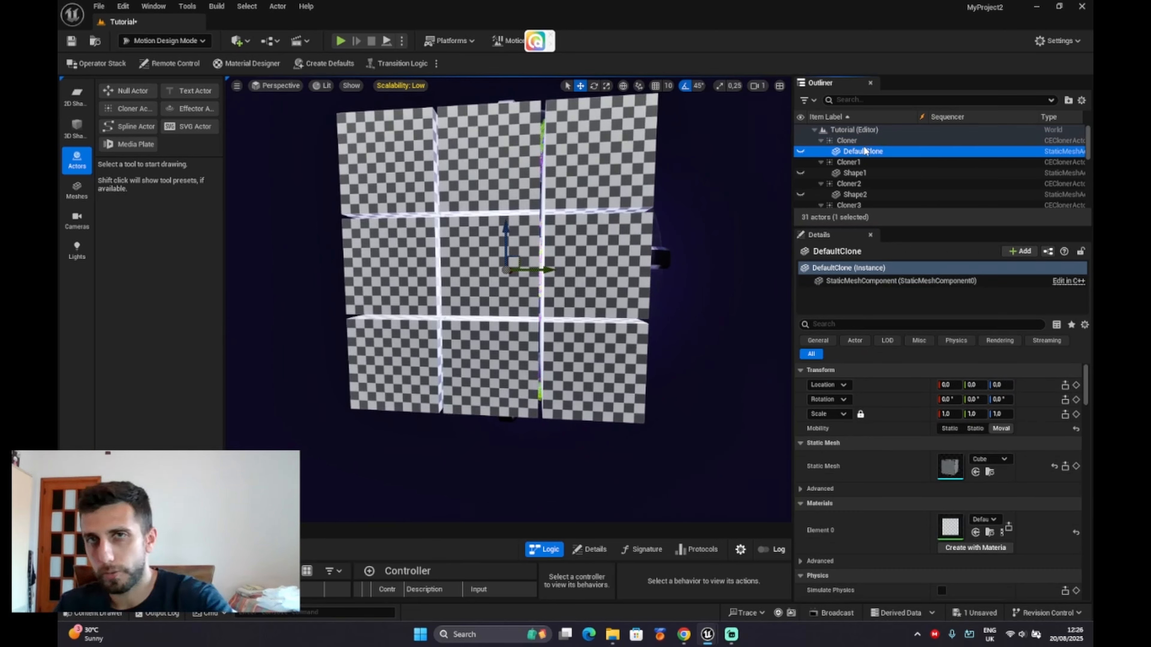
pyautogui.press('Delete')
pyautogui.click(728, 352)
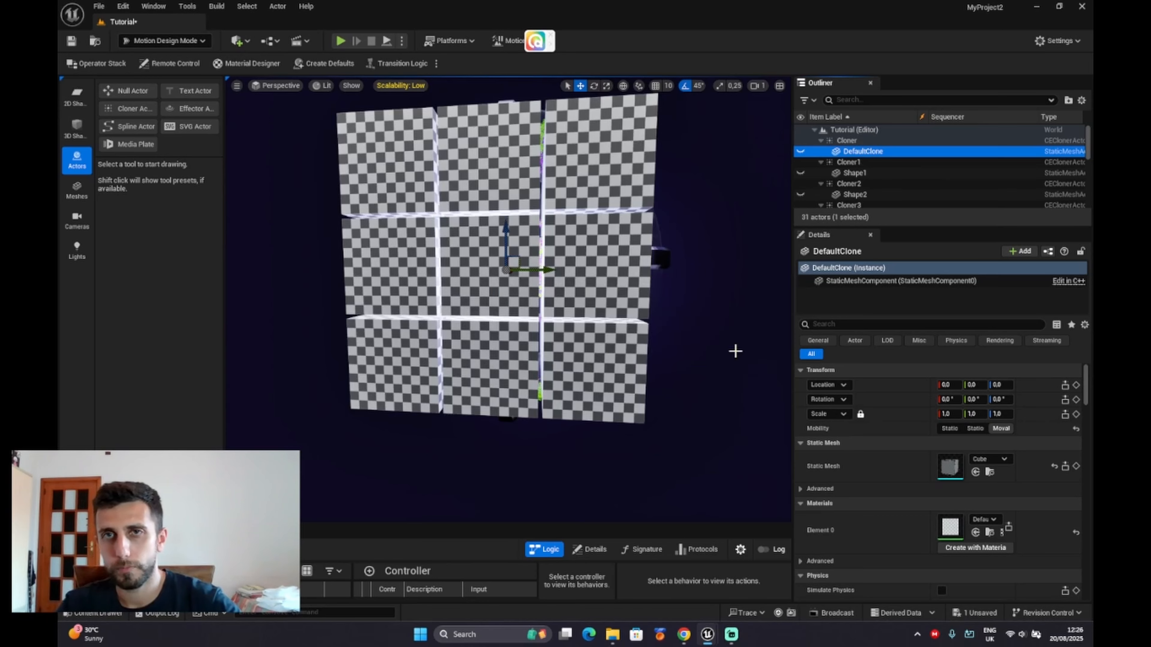
pyautogui.click(838, 141)
pyautogui.press('Delete')
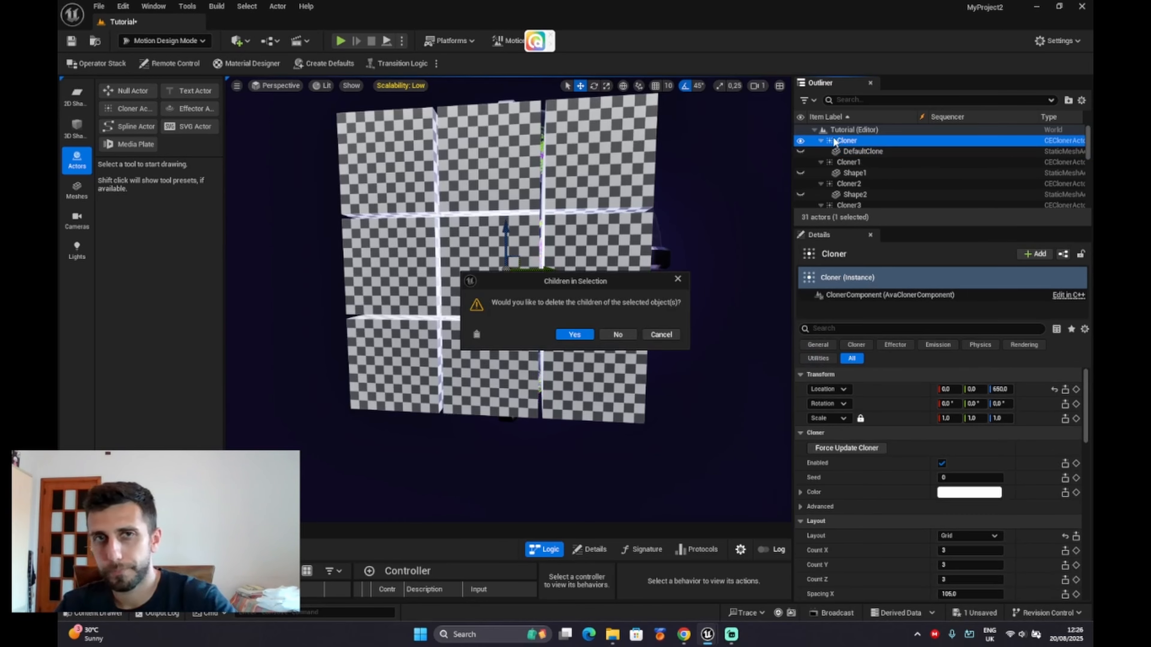
pyautogui.click(573, 335)
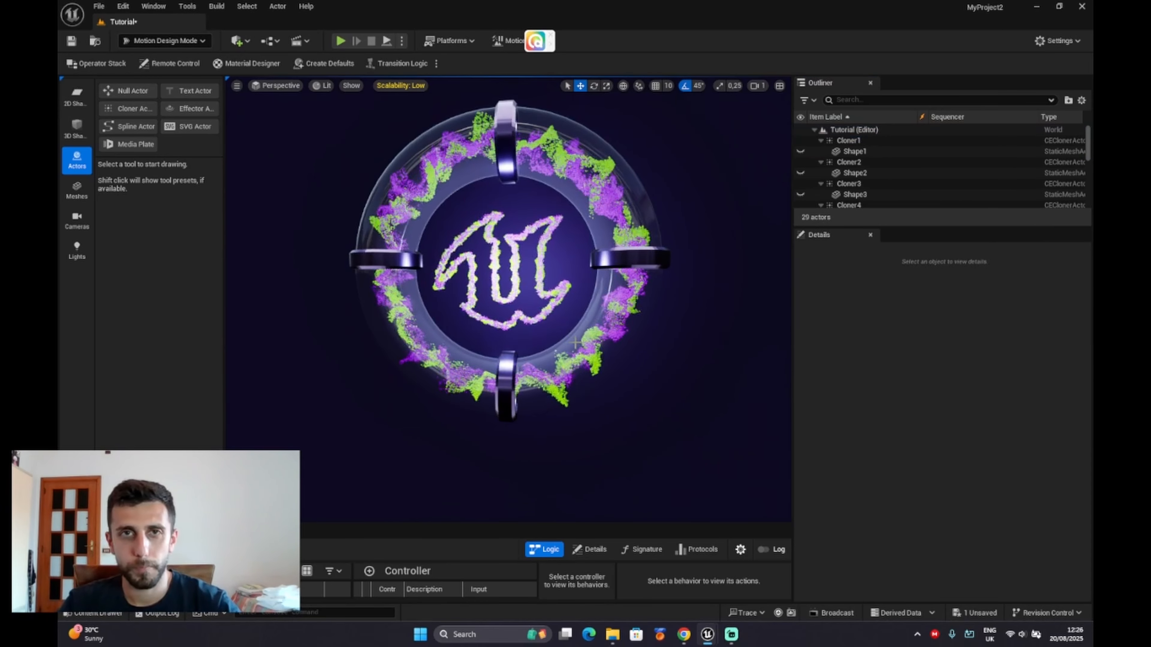
# - Duplicate Effector4 in the scene
pyautogui.scroll(-5, 509, 299)
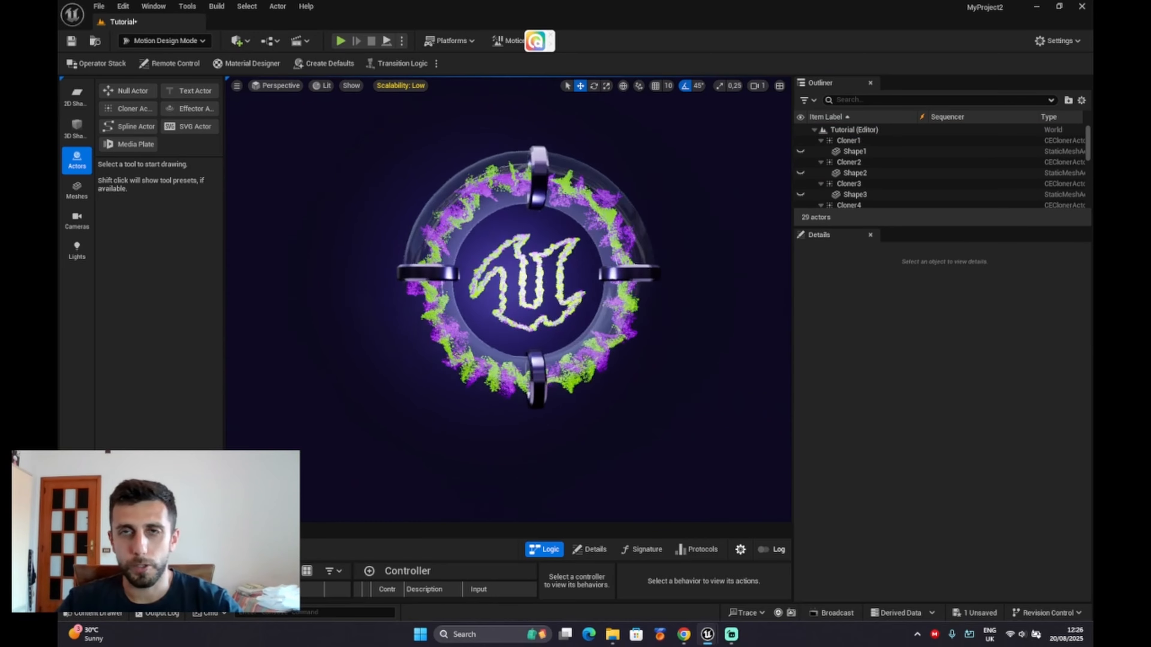
pyautogui.scroll(-3, 863, 175)
pyautogui.scroll(-4, 863, 175)
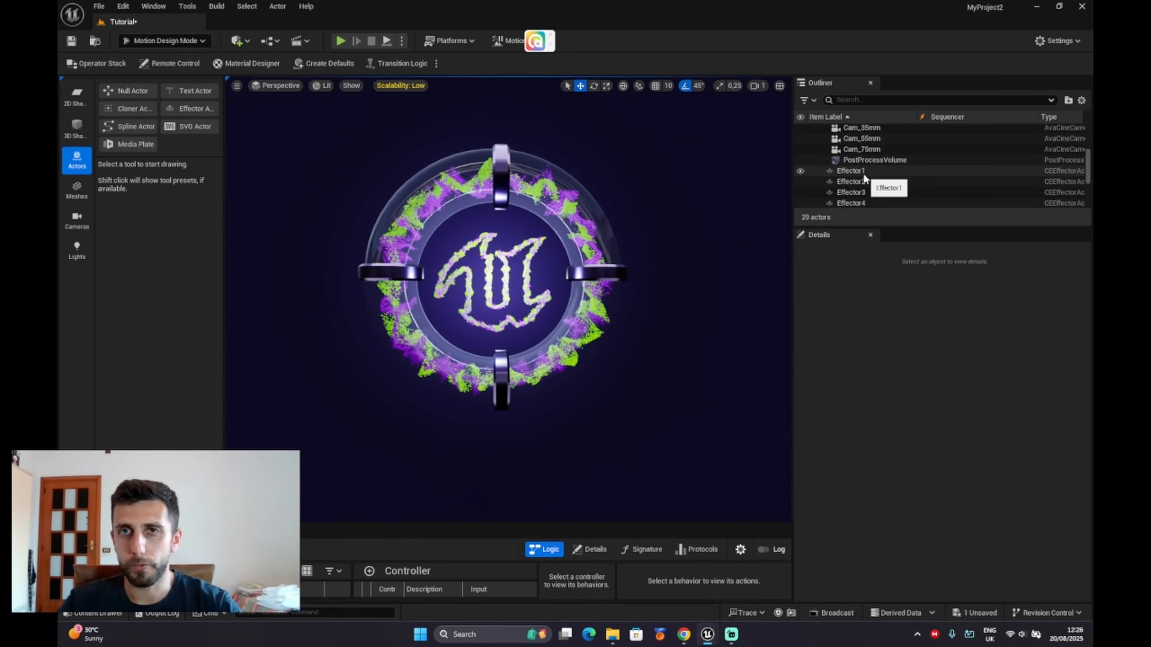
pyautogui.click(853, 154)
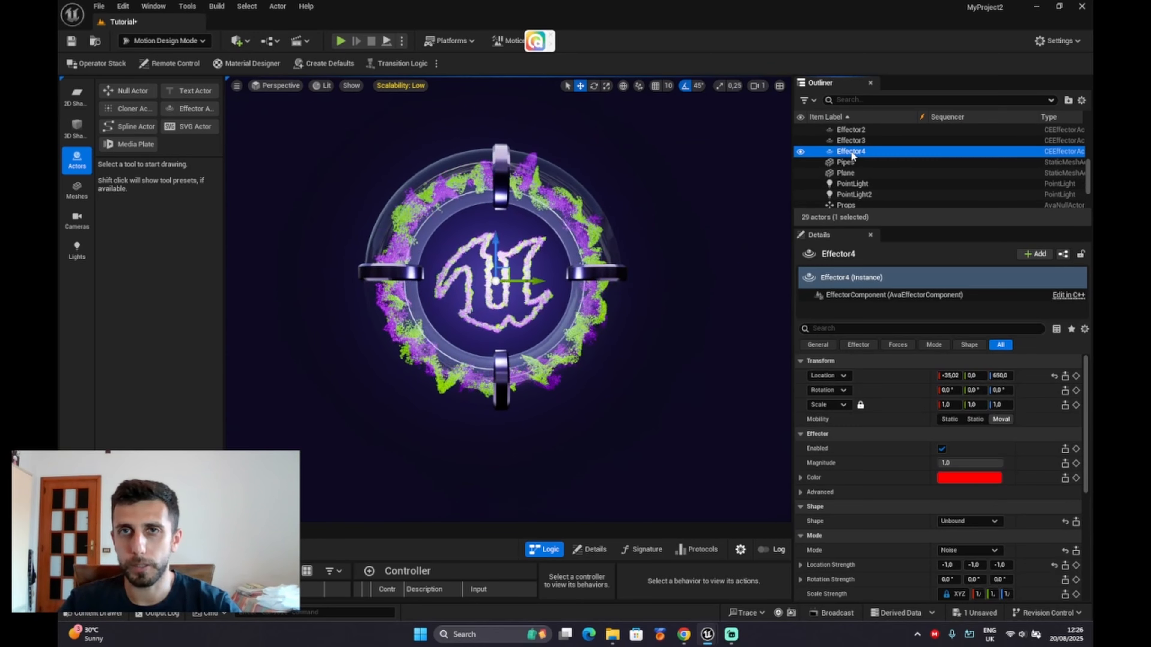
pyautogui.hotkey('ctrl', 'd')
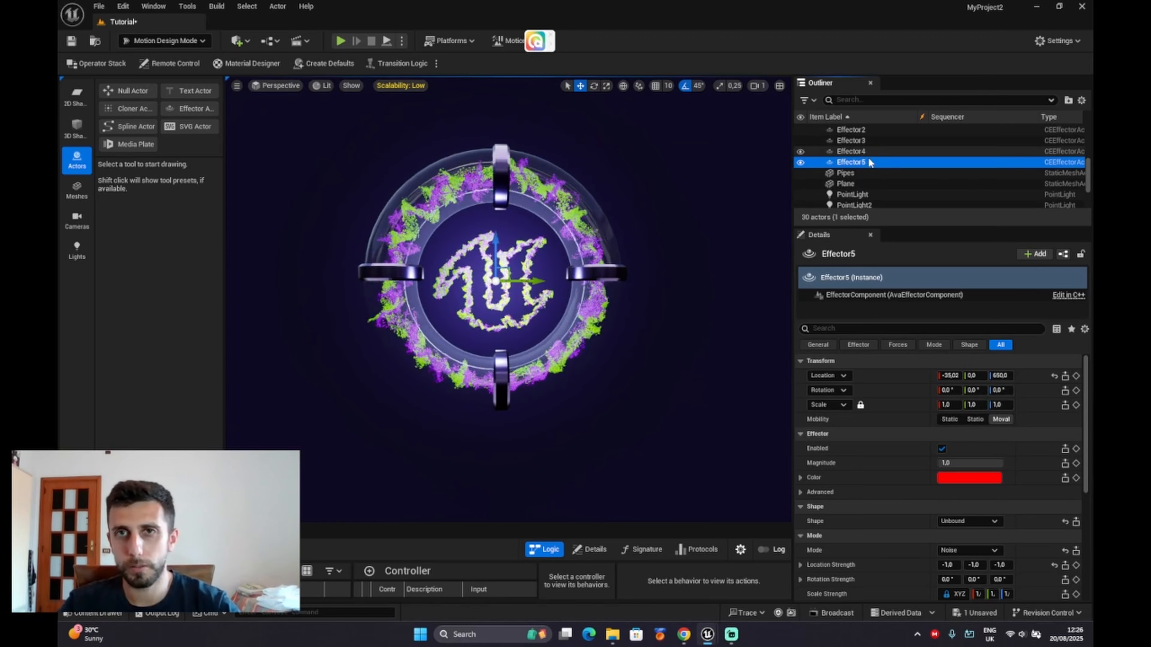
pyautogui.click(869, 162)
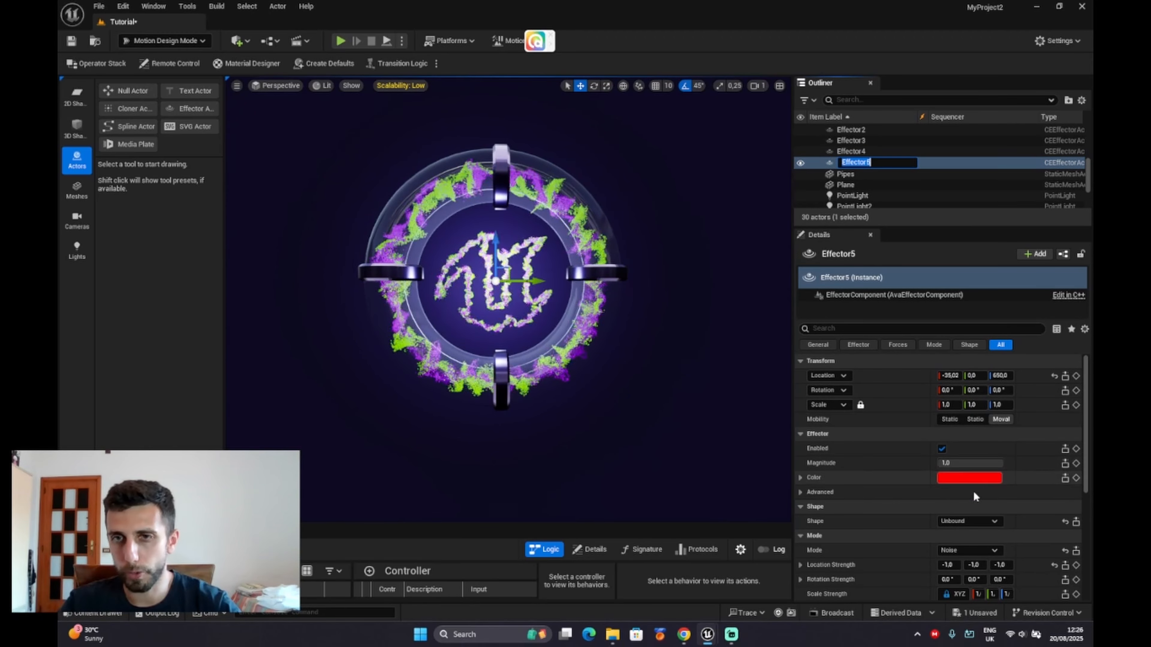
# - Set the duplicated effector's shape to Plane and its mode to Offset
pyautogui.scroll(-1, 971, 518)
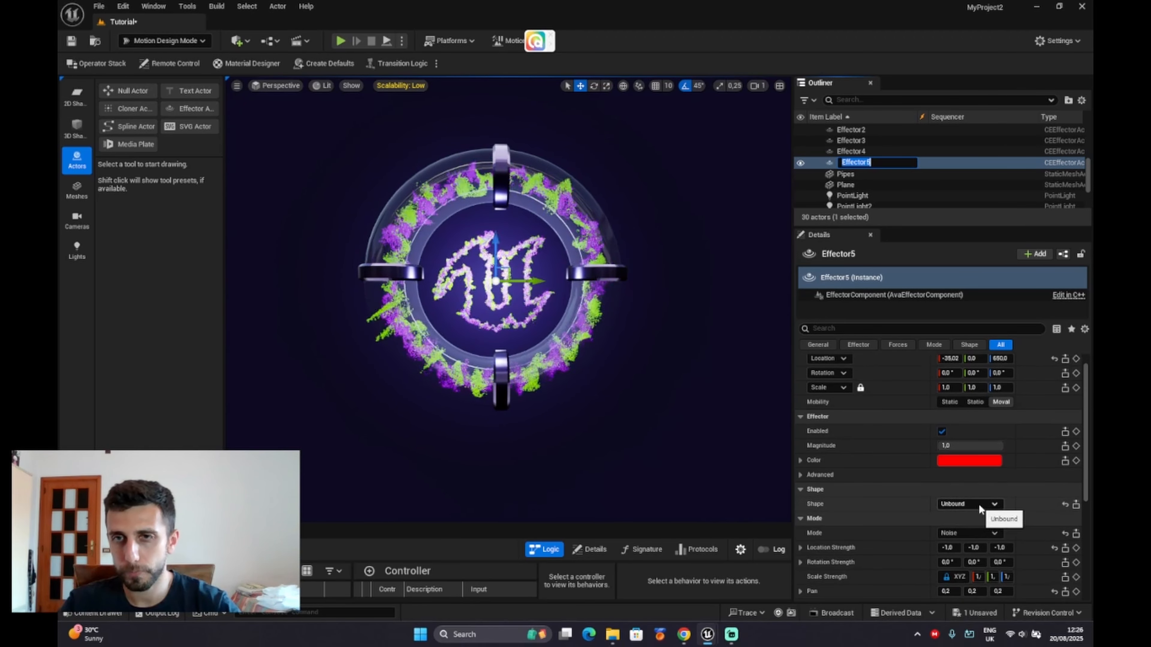
pyautogui.click(991, 503)
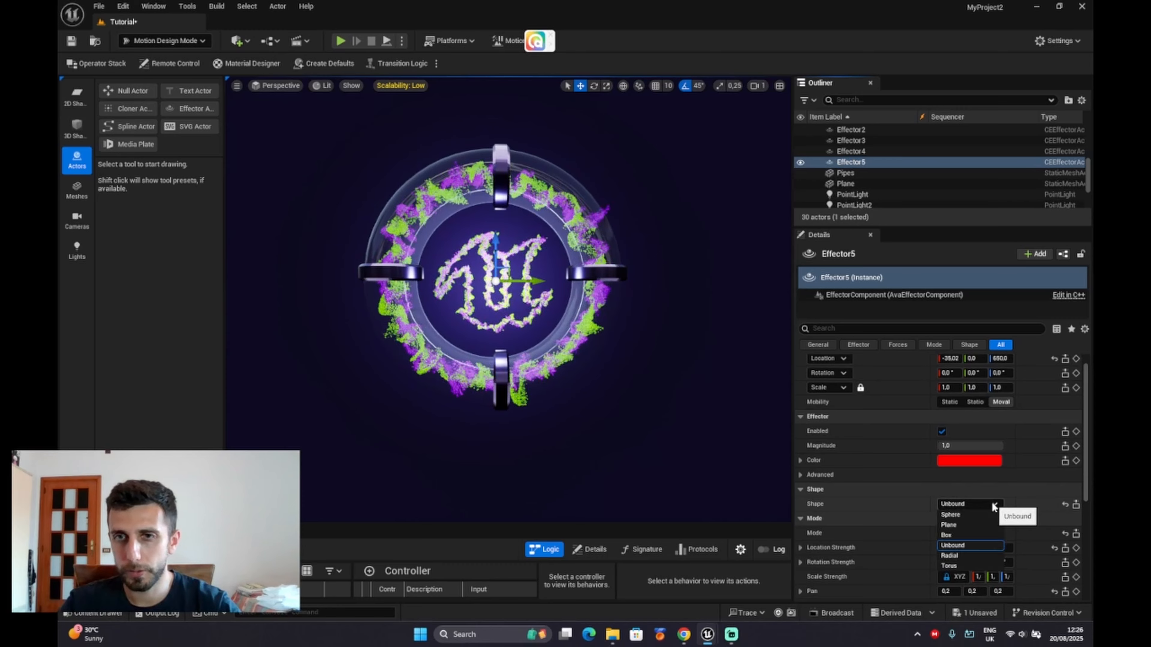
pyautogui.click(968, 525)
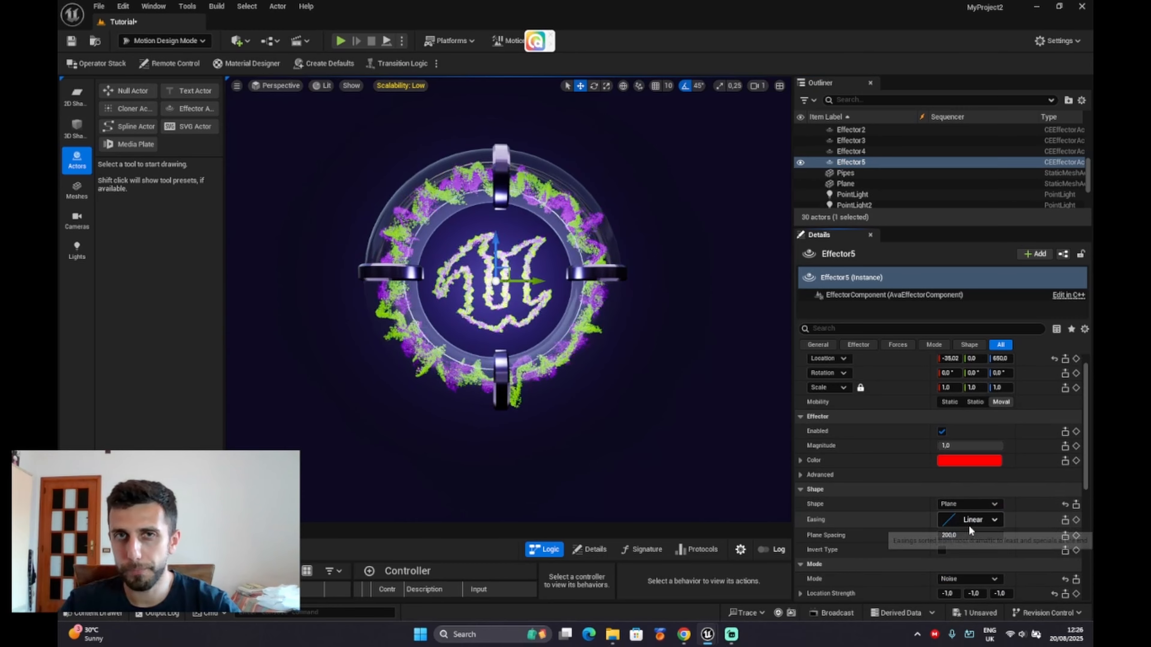
pyautogui.scroll(-4, 933, 520)
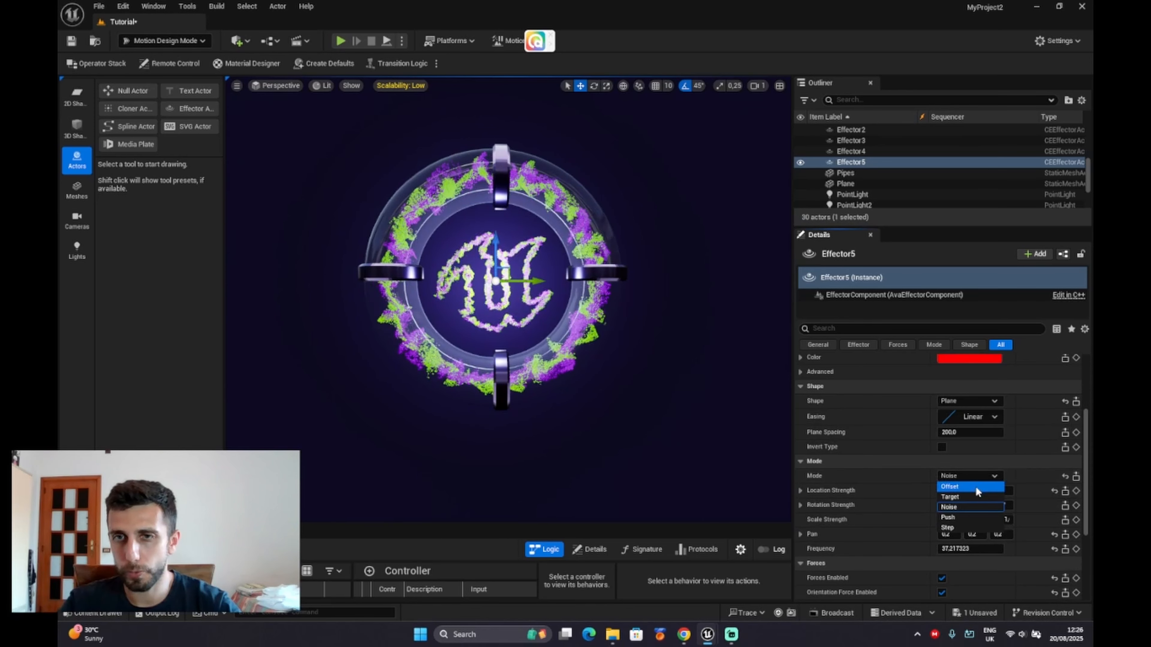
pyautogui.click(976, 486)
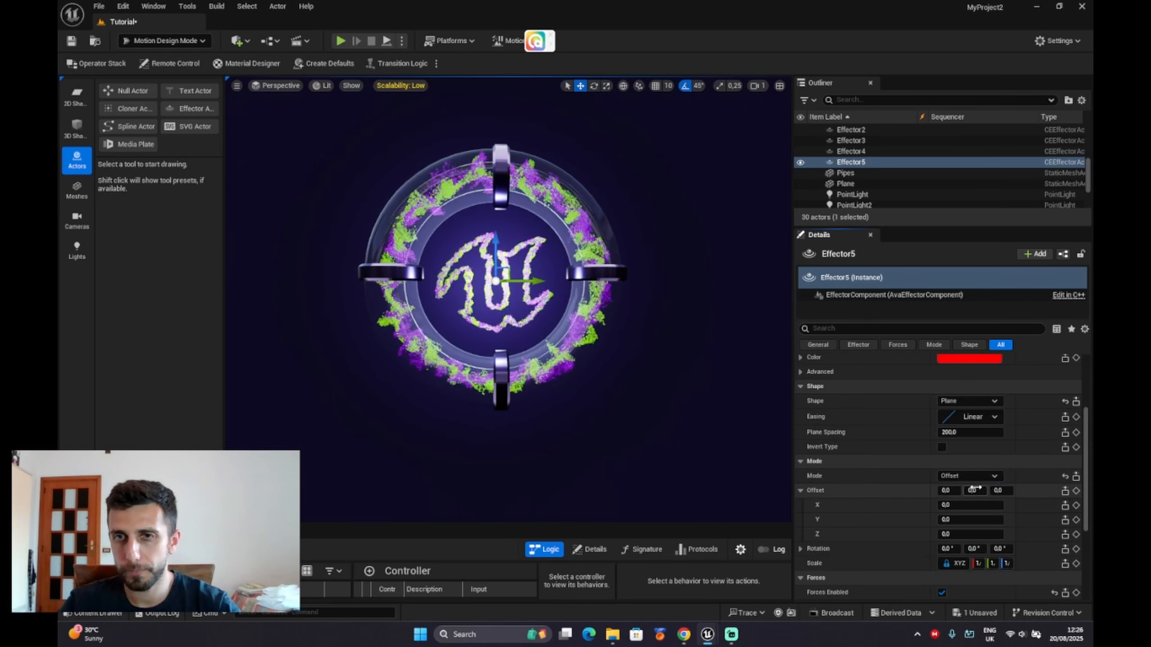
# - Set the duplicated effector's offset-mode scale to 0 on all axes
pyautogui.scroll(5, 987, 503)
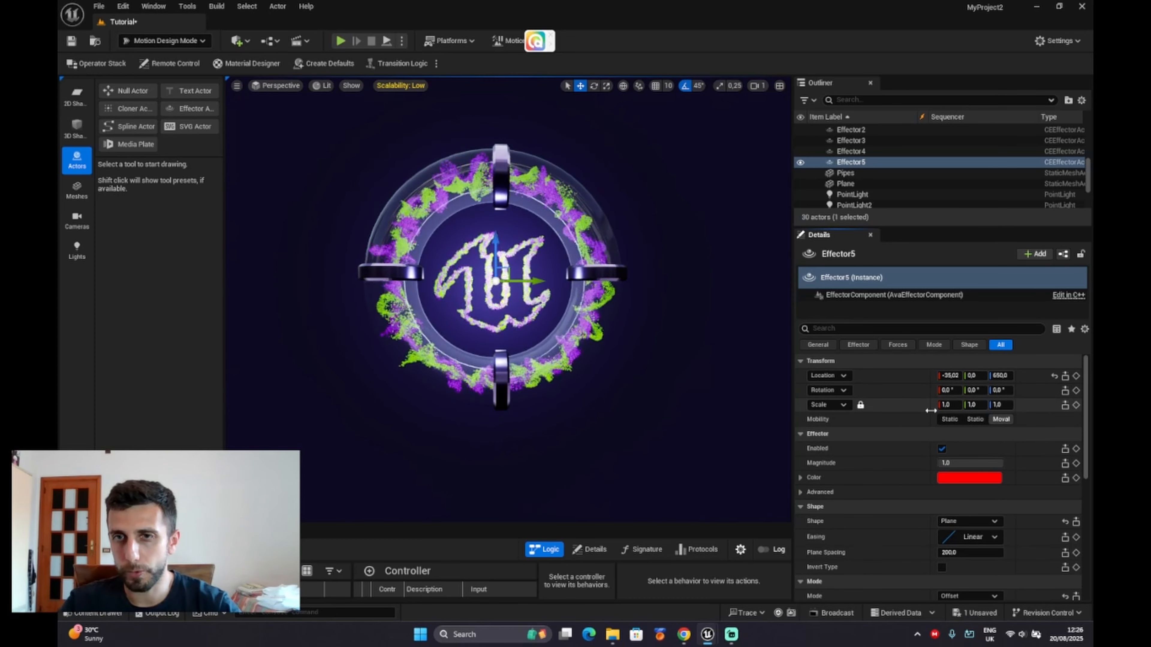
pyautogui.scroll(-8, 998, 555)
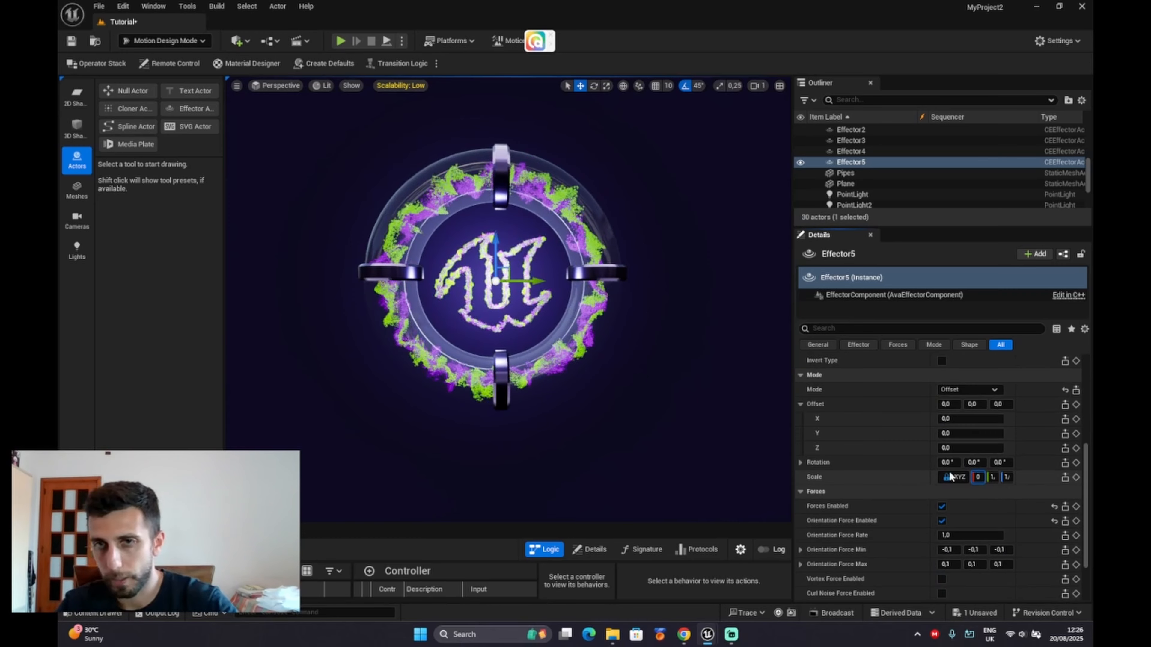
pyautogui.press('Return')
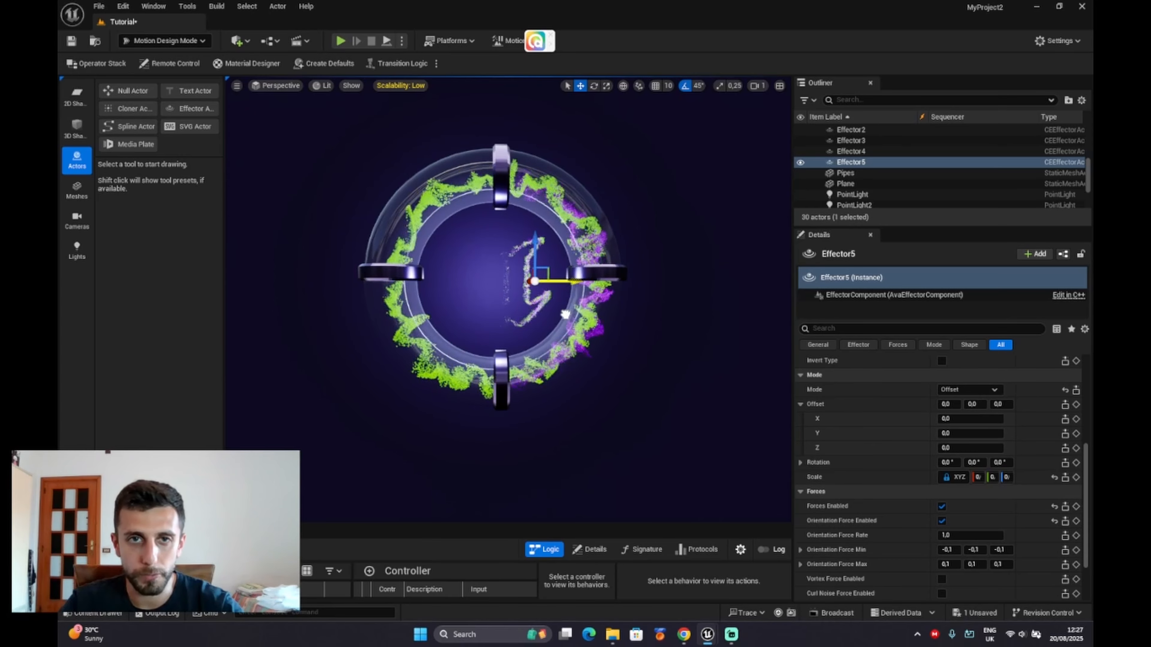
# - Move the plane effector along the Y axis across the logo to test how it hides the clones
pyautogui.moveTo(462, 326)
pyautogui.mouseDown(button='right')
pyautogui.moveTo(417, 327)
pyautogui.moveTo(444, 282)
pyautogui.moveTo(457, 290)
pyautogui.moveTo(458, 354)
pyautogui.moveTo(453, 336)
pyautogui.mouseUp(button='right')
pyautogui.press('w')
pyautogui.press('s')
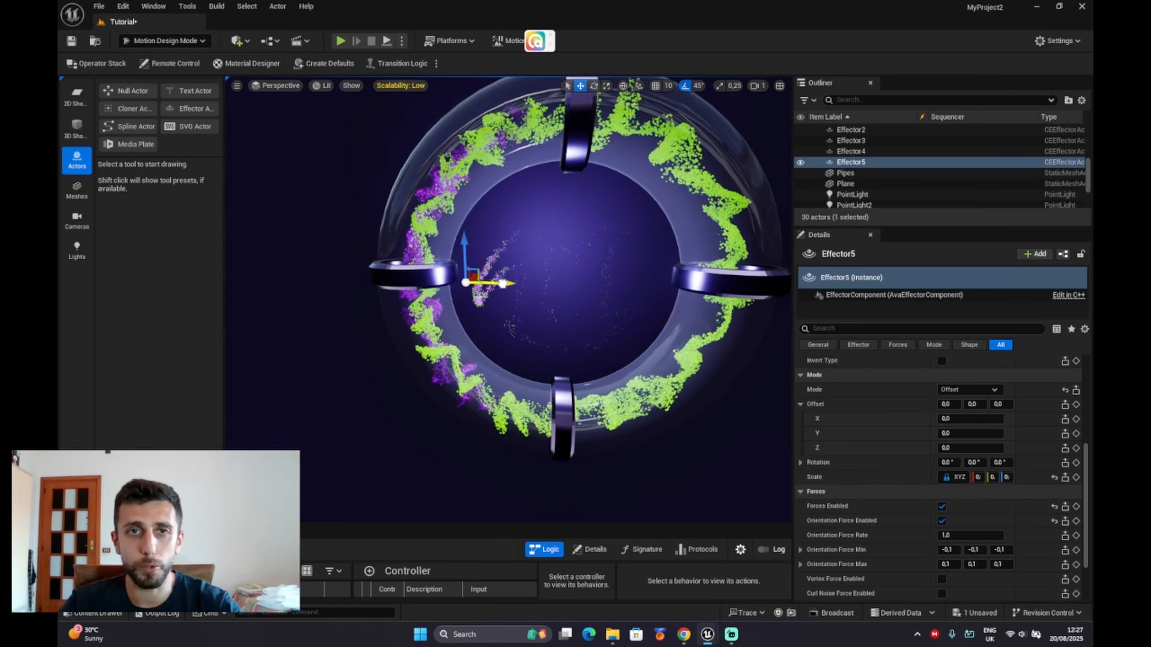
pyautogui.moveTo(632, 274); pyautogui.dragTo(640, 273)
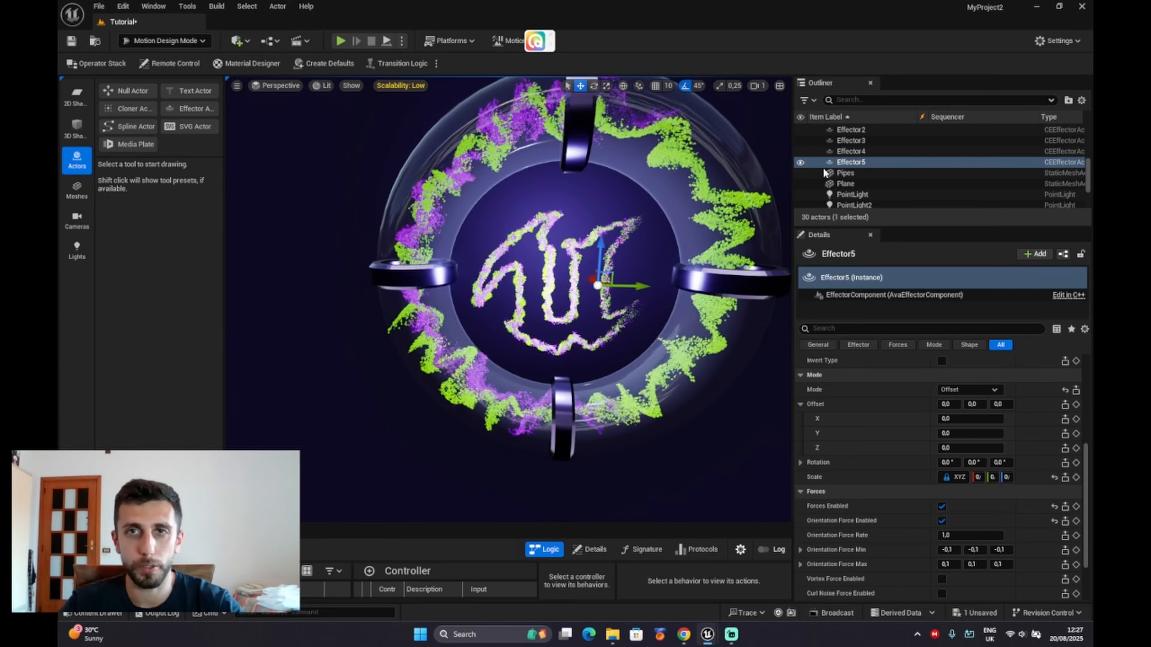
# - Add a second element to Cloner1's effectors list and assign Effector5 to it
pyautogui.scroll(-5, 671, 274)
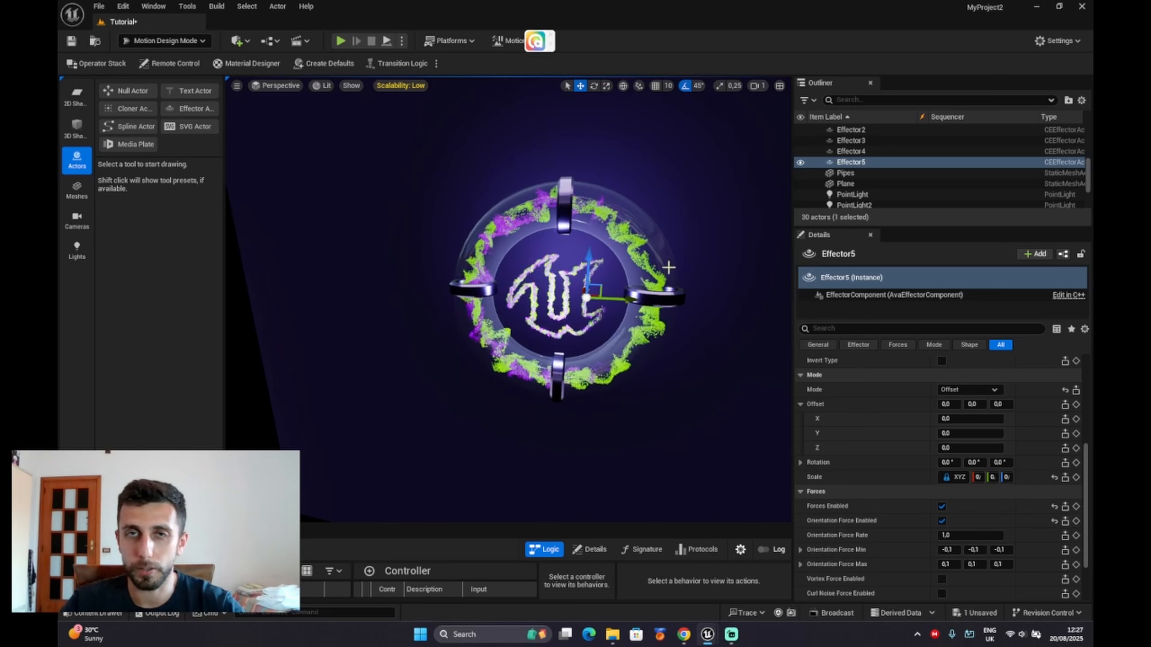
pyautogui.scroll(3, 854, 152)
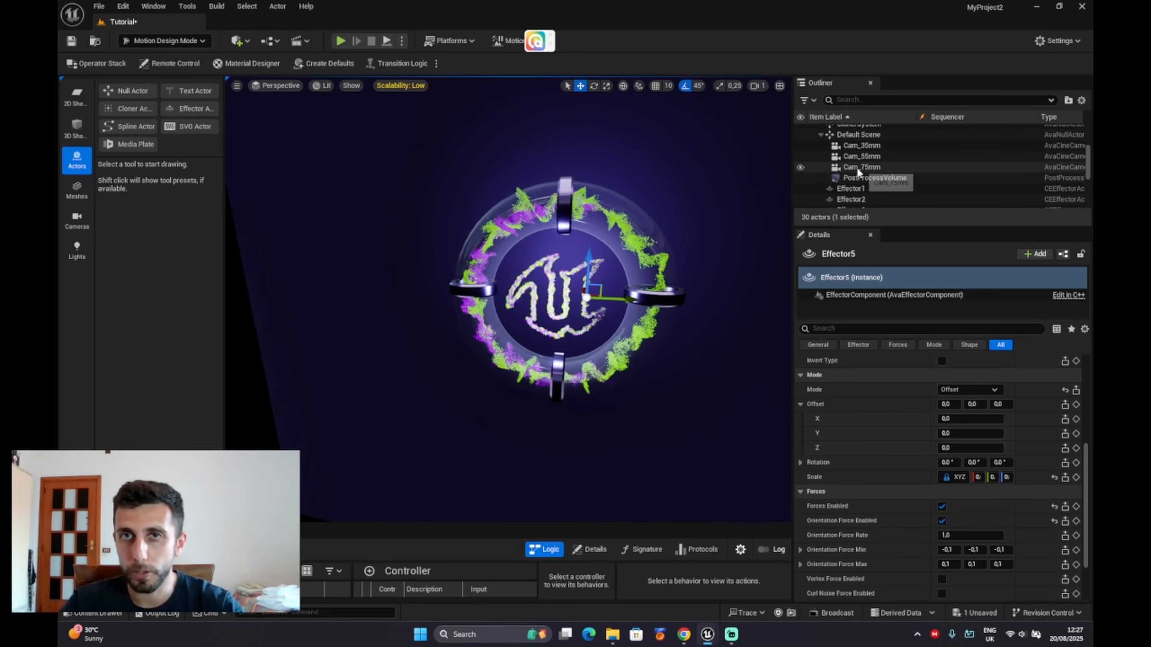
pyautogui.scroll(5, 857, 167)
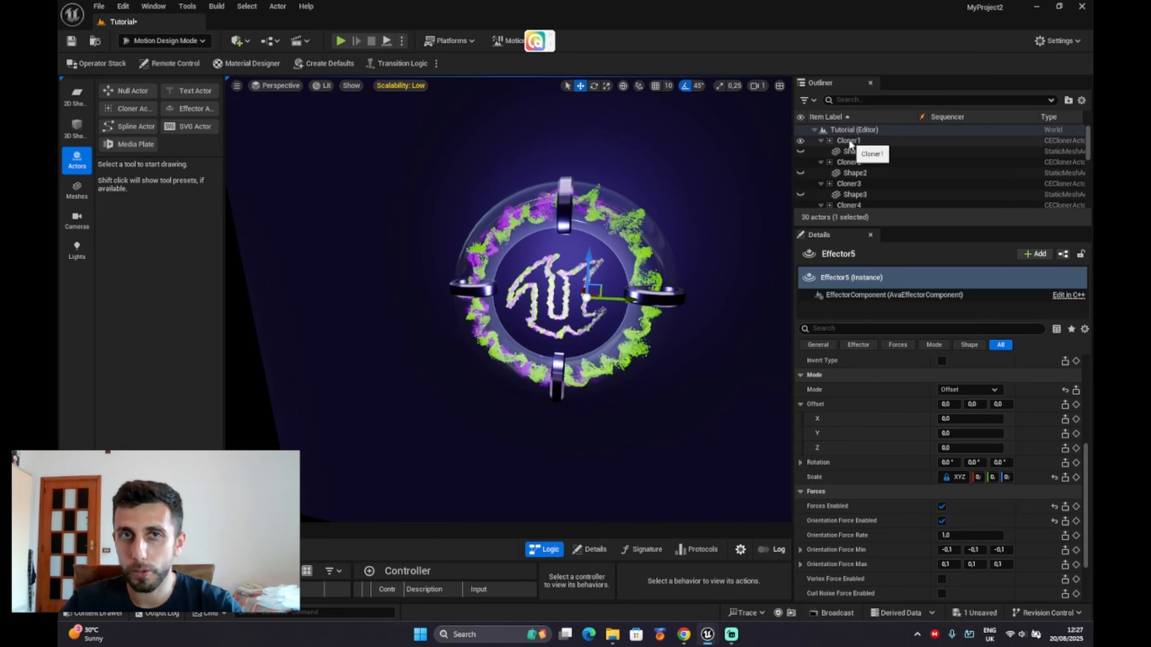
pyautogui.click(849, 140)
pyautogui.scroll(-5, 943, 420)
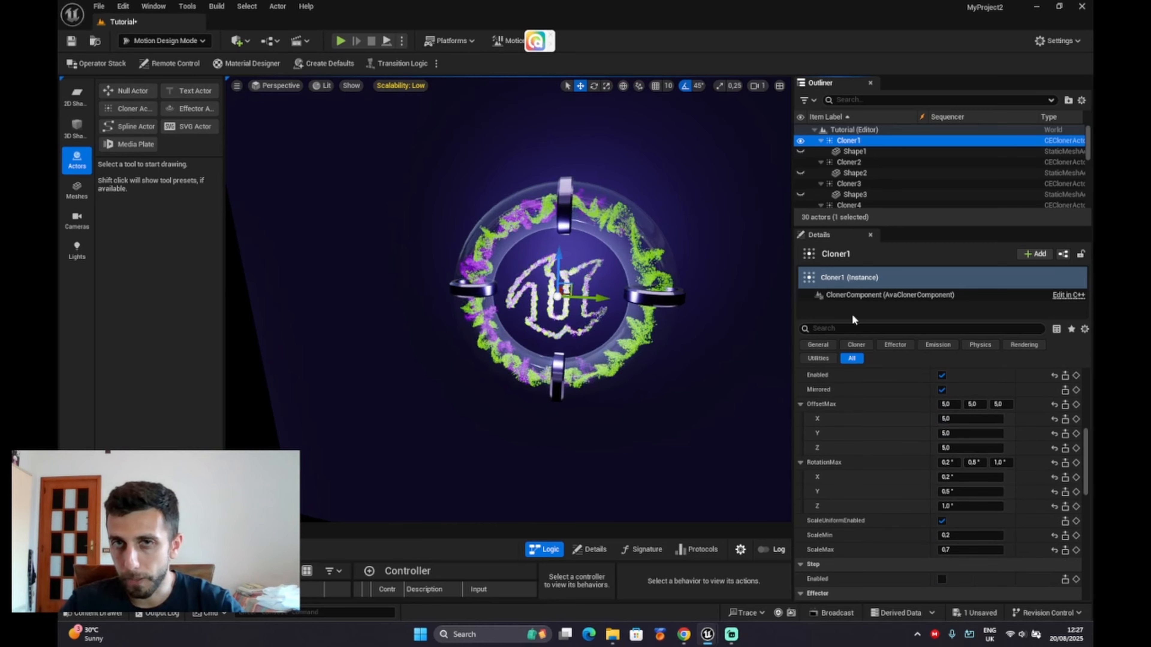
pyautogui.click(854, 329)
pyautogui.write('effe')
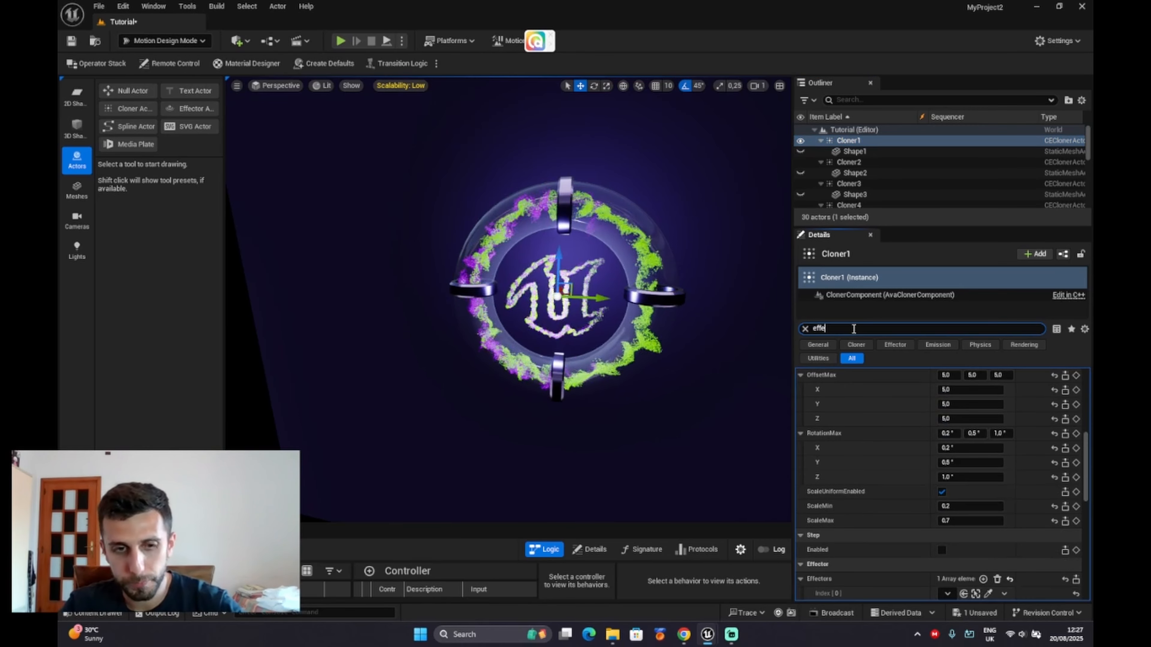
pyautogui.write('ct')
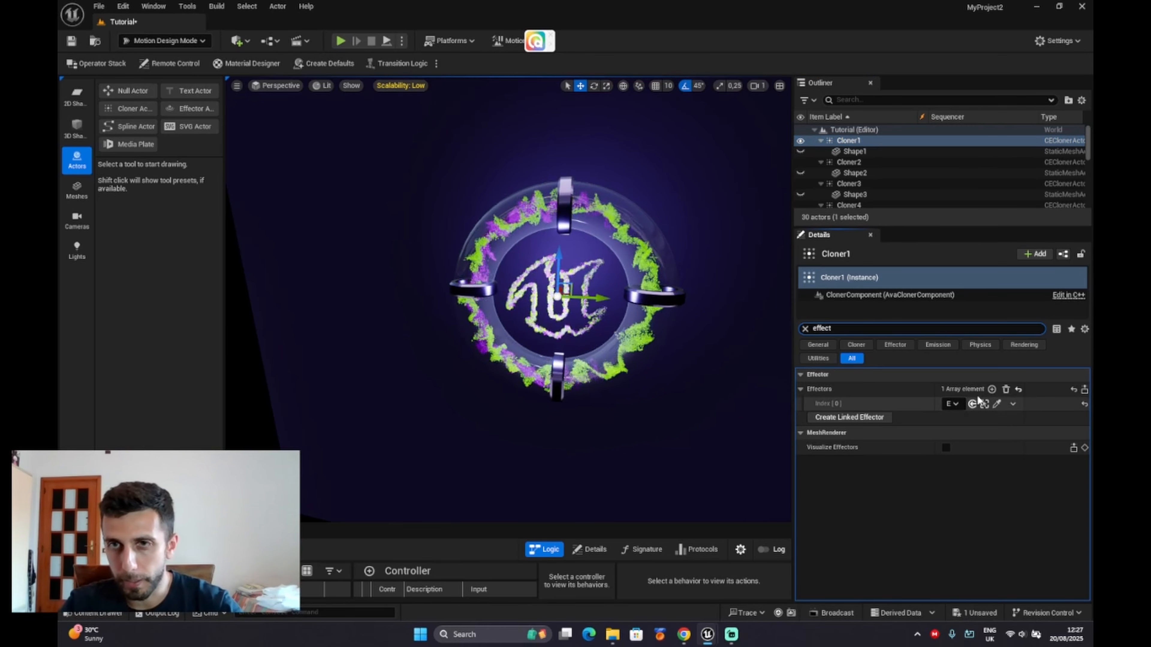
pyautogui.click(991, 389)
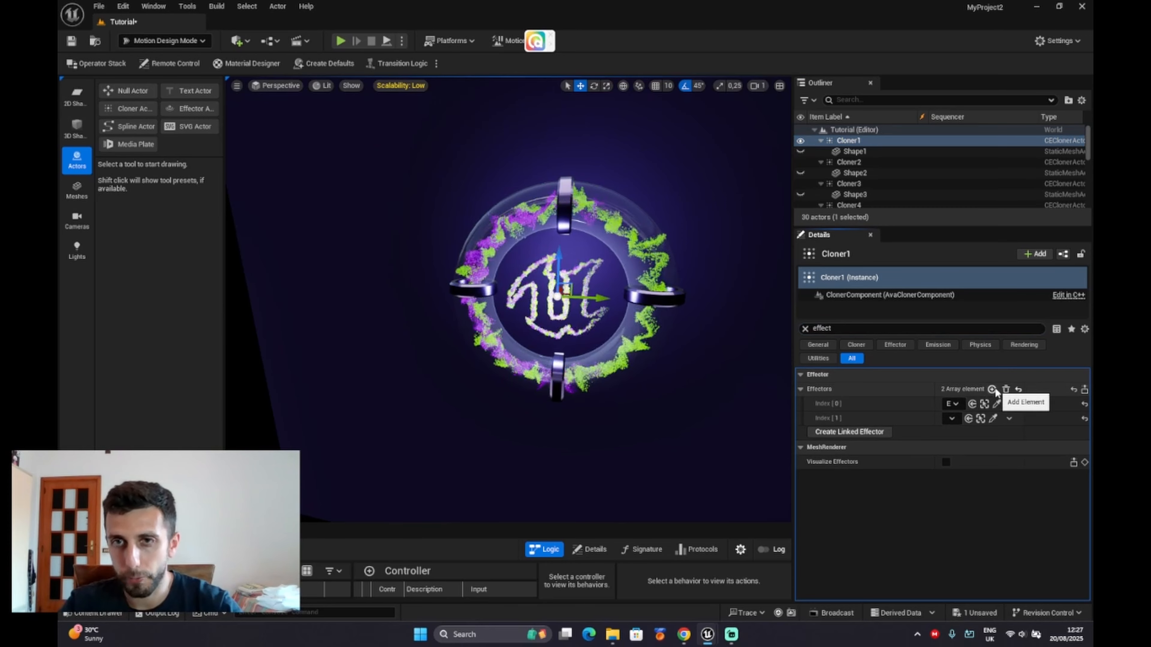
pyautogui.click(952, 419)
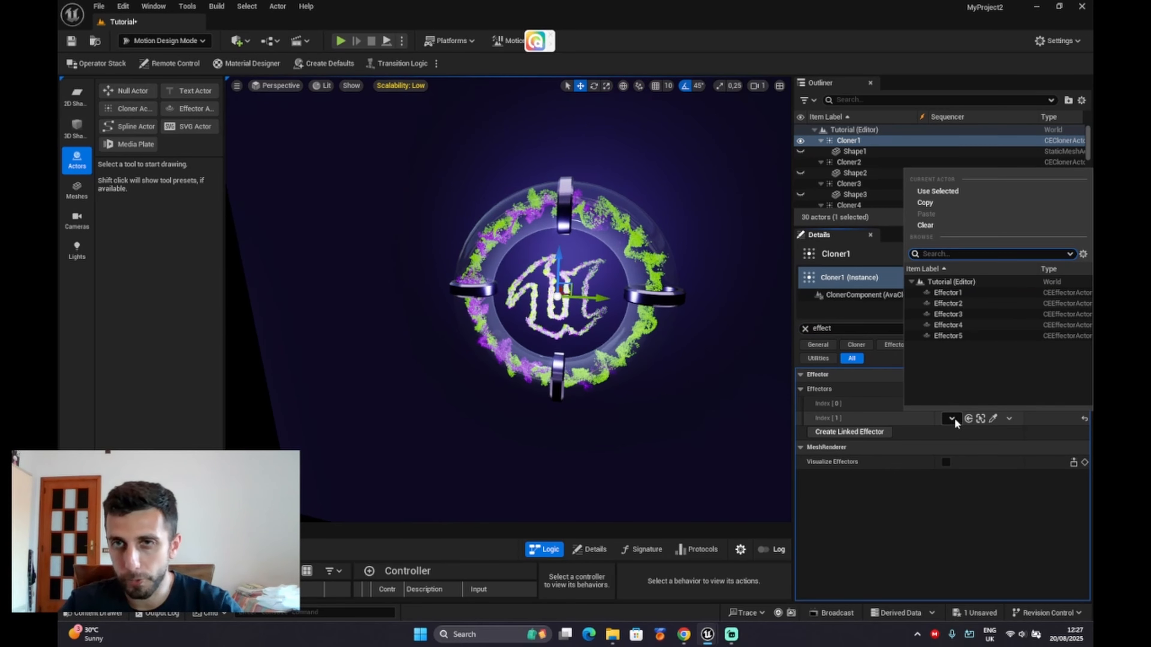
pyautogui.click(949, 333)
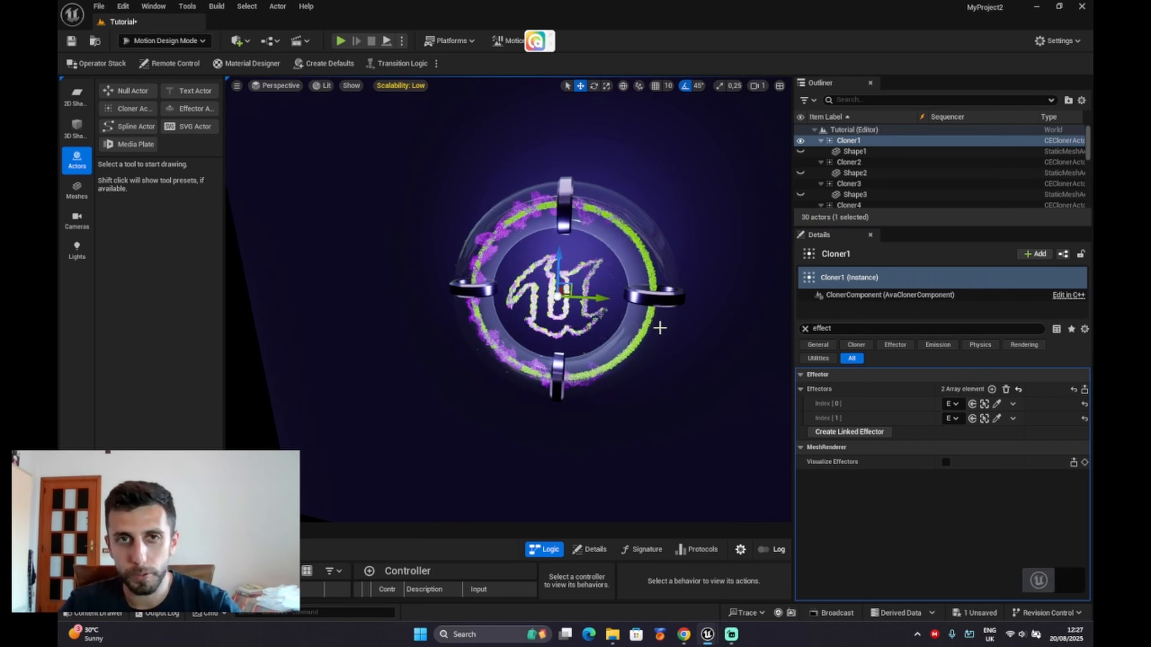
# - Select Effector5 and move it along the Y axis across the logo and ring to test hiding the clones
pyautogui.scroll(-5, 862, 147)
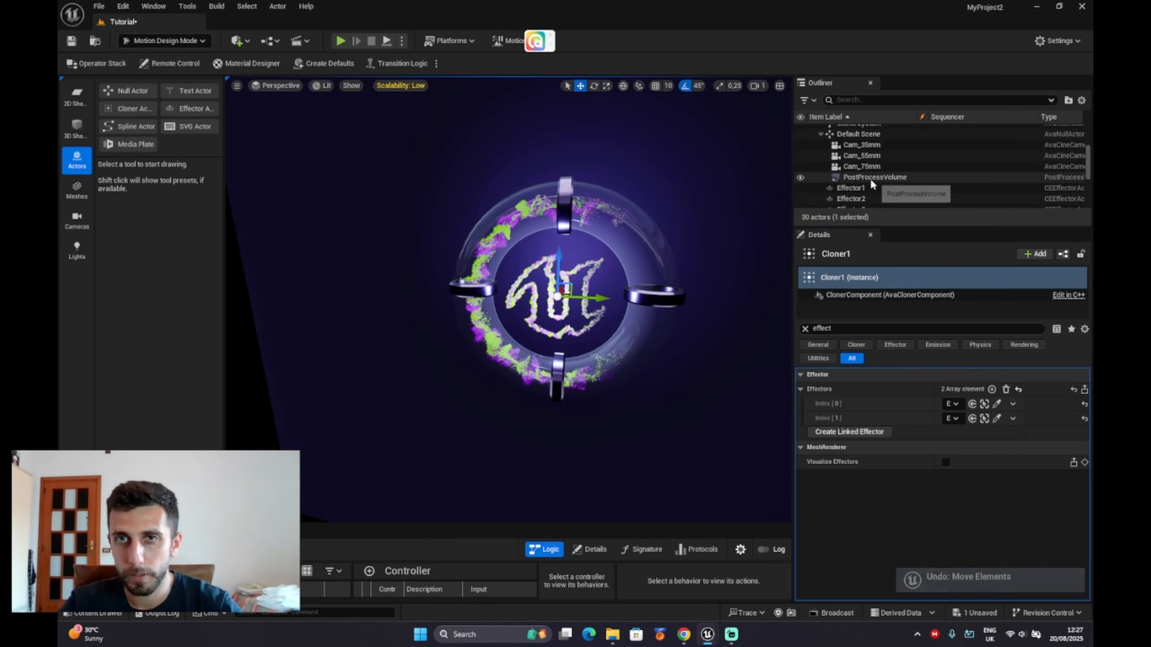
pyautogui.scroll(-2, 870, 178)
pyautogui.click(850, 196)
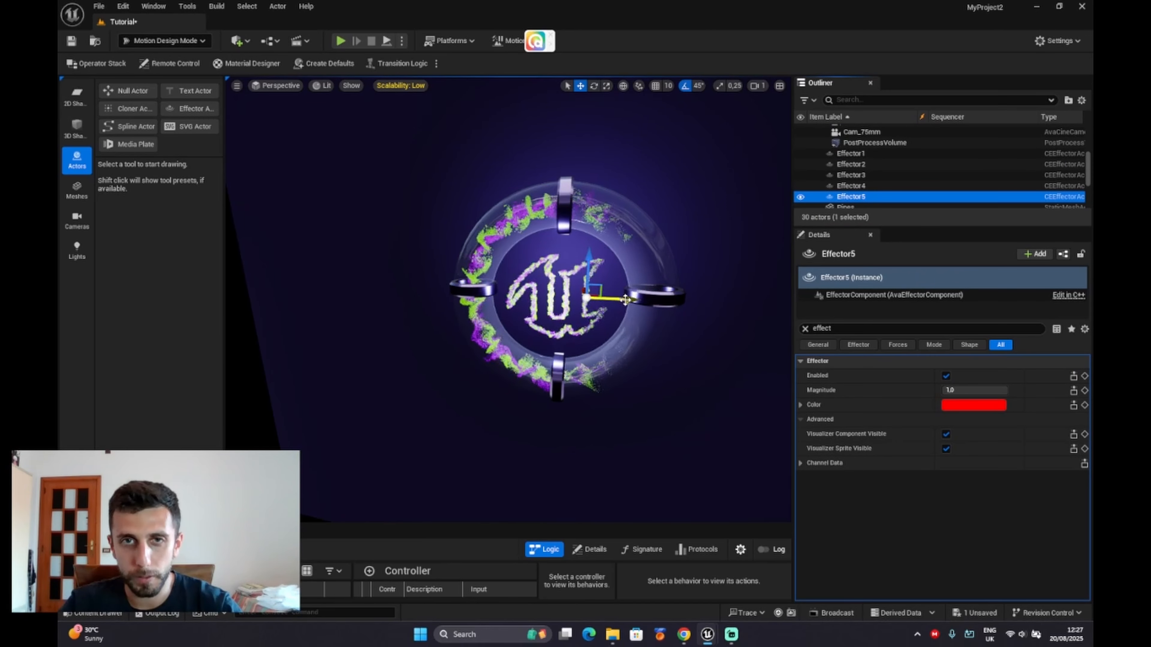
pyautogui.moveTo(625, 299); pyautogui.dragTo(481, 294)
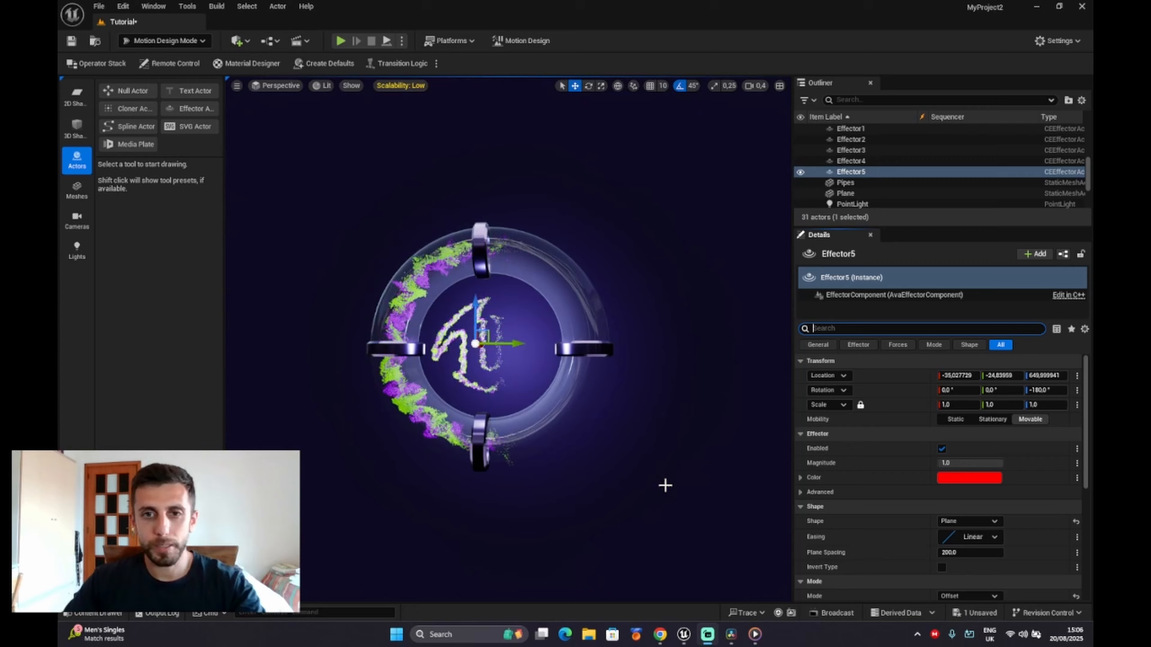
# - Switch to Media Player to view the reference video, close it and return to Unreal Engine
pyautogui.click(754, 633)
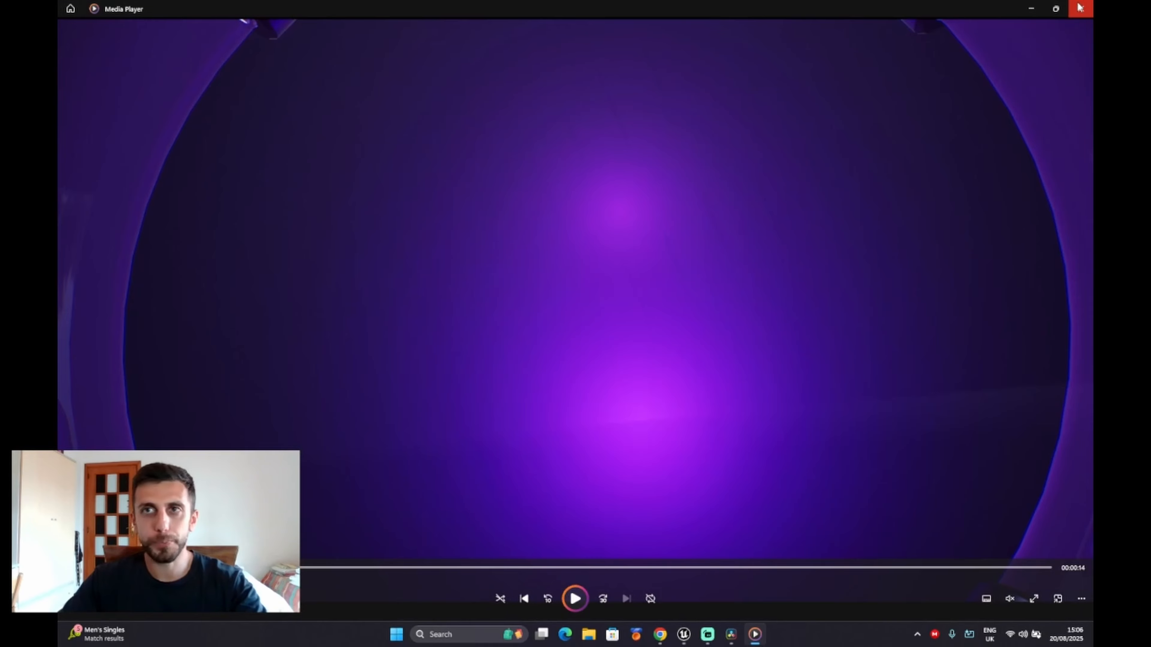
pyautogui.click(1080, 9)
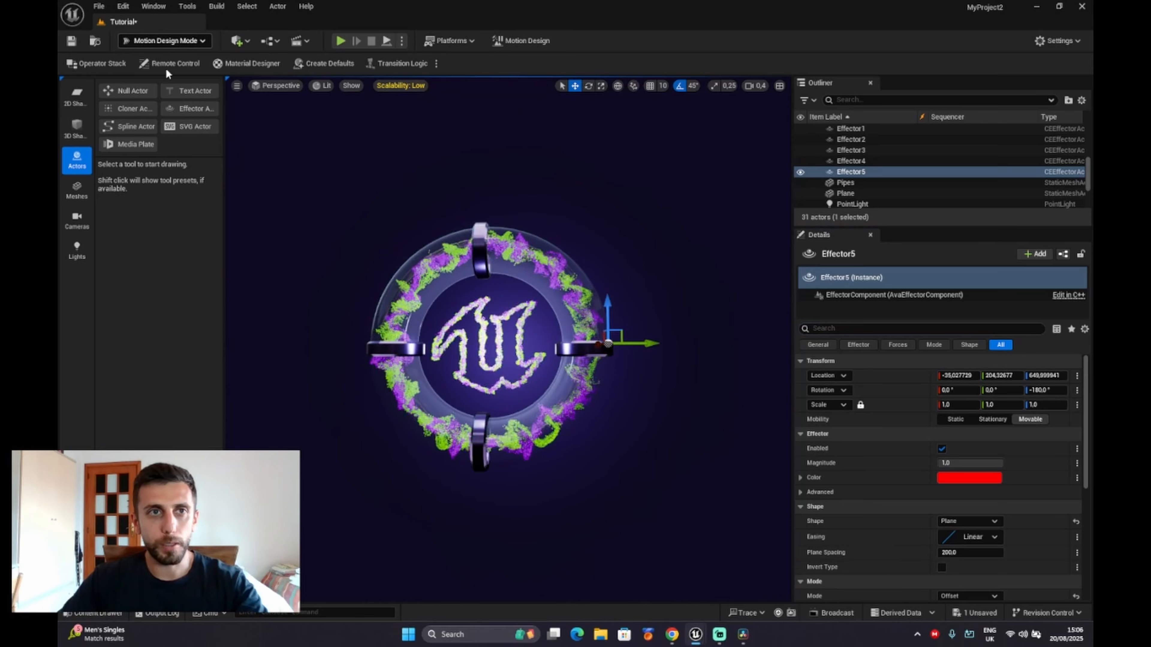
# - Add a new cloner actor to the scene and rename it Stars
pyautogui.click(131, 111)
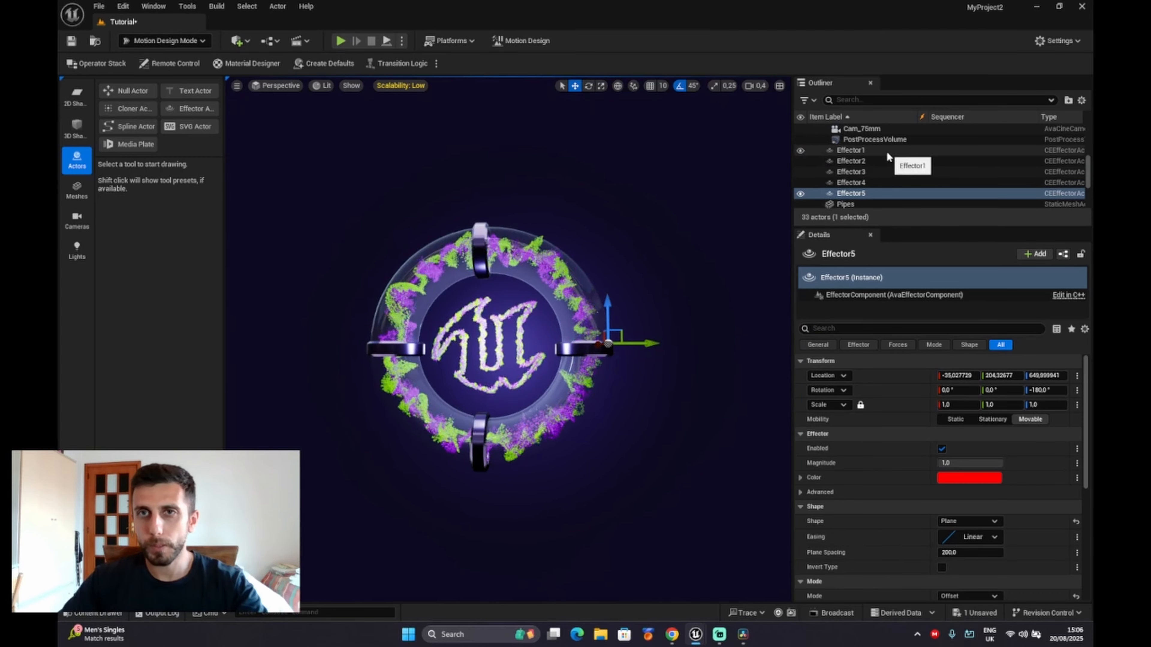
pyautogui.scroll(3, 883, 154)
pyautogui.scroll(5, 876, 154)
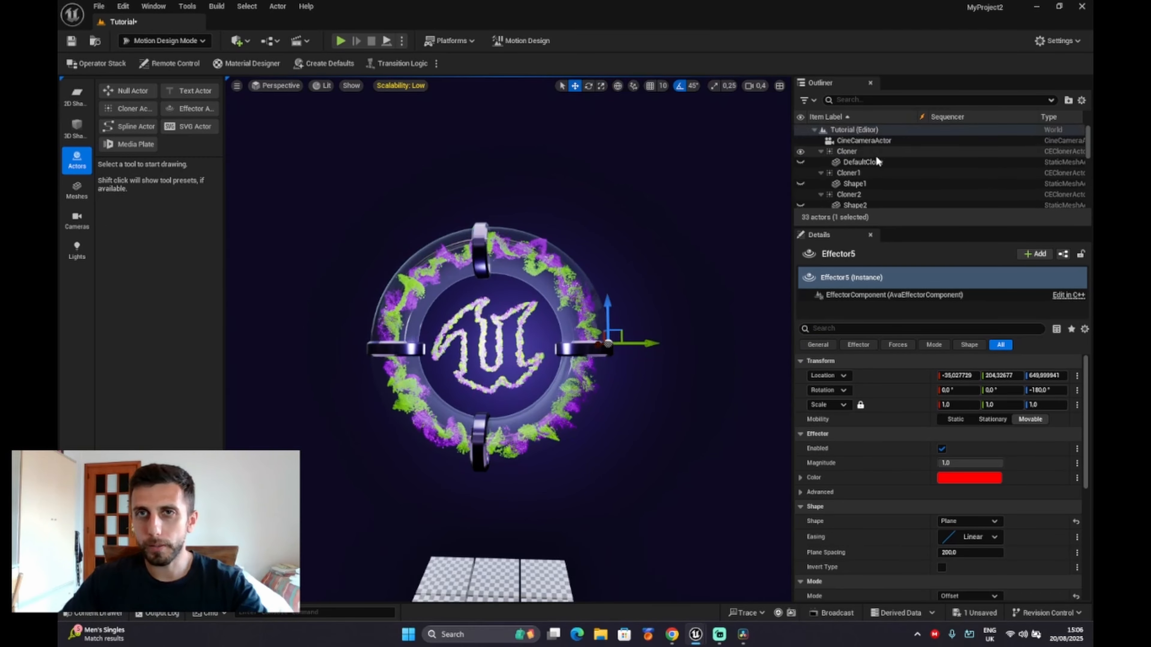
pyautogui.click(848, 151)
pyautogui.rightClick(853, 153)
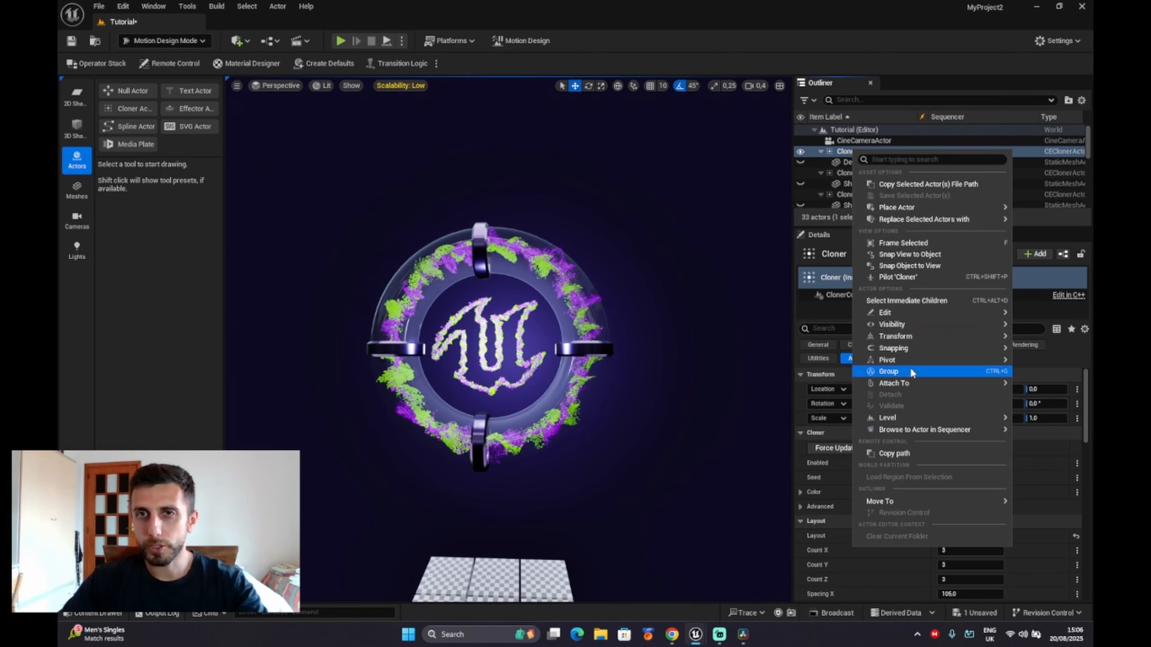
pyautogui.moveTo(906, 349)
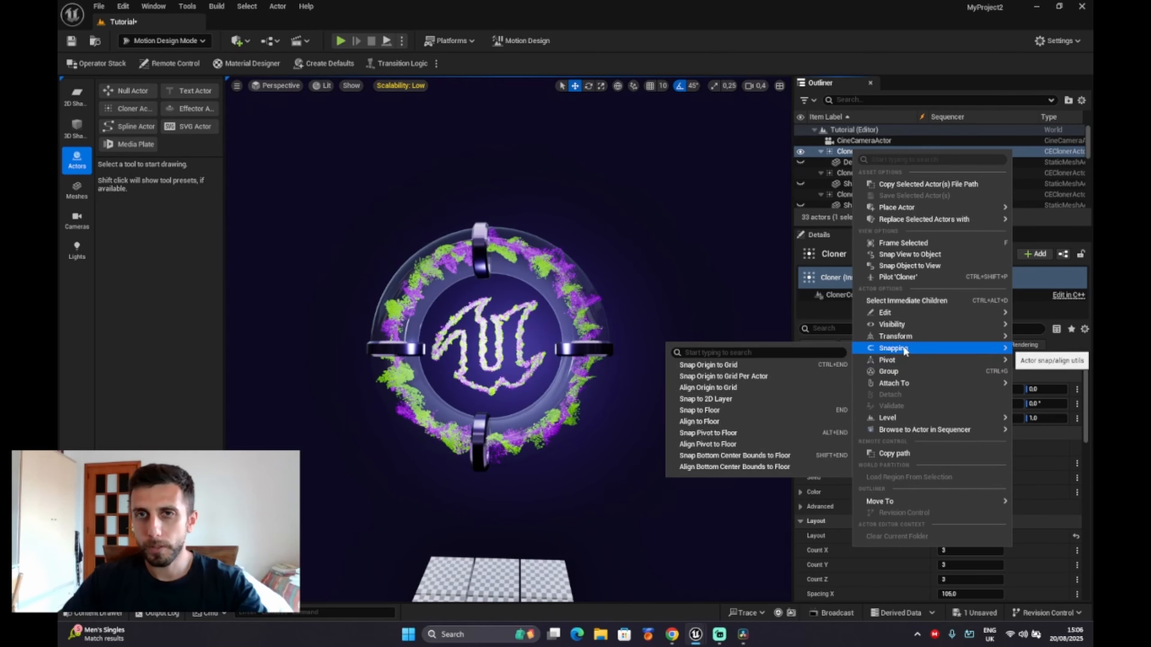
pyautogui.moveTo(895, 314)
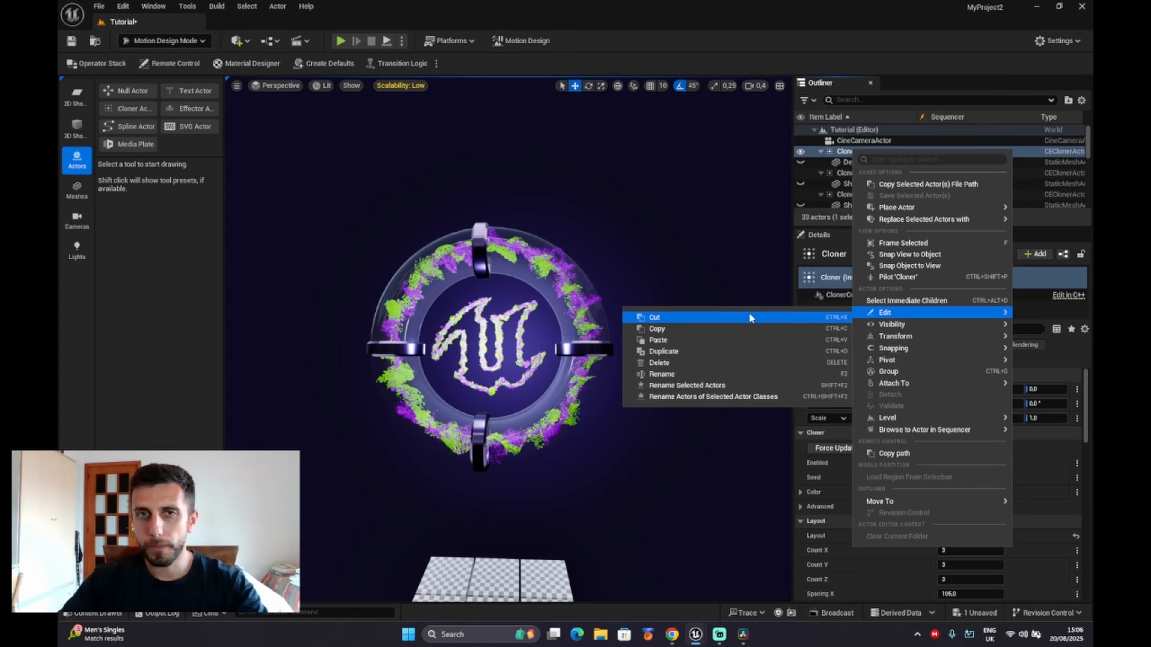
pyautogui.click(691, 374)
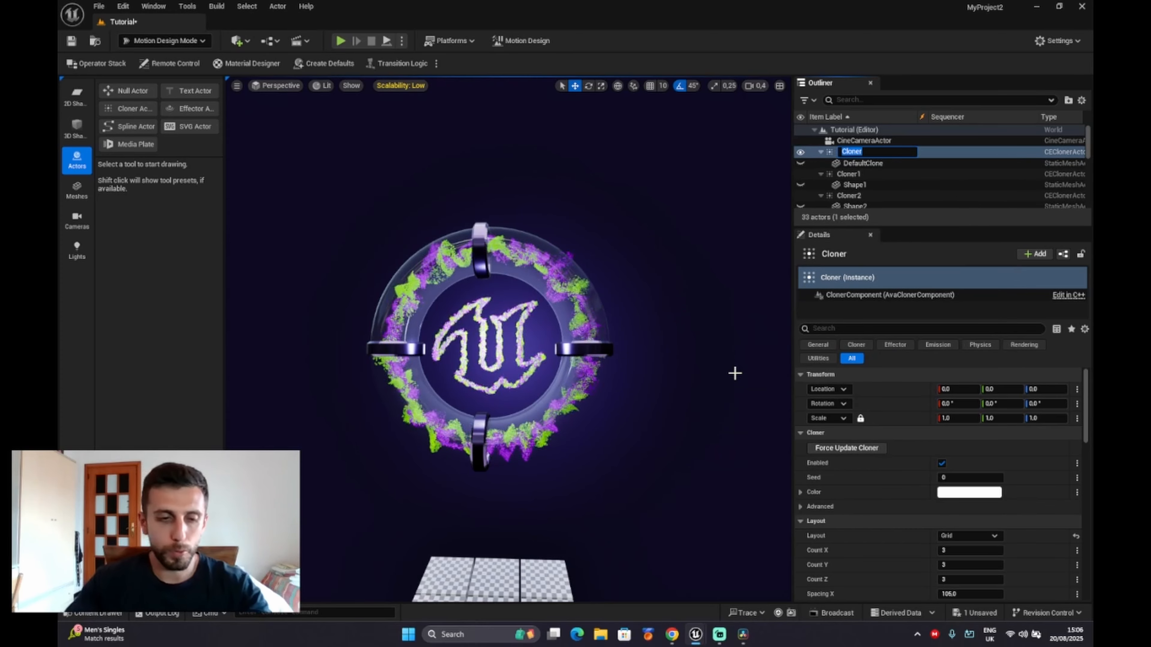
pyautogui.write('Stars')
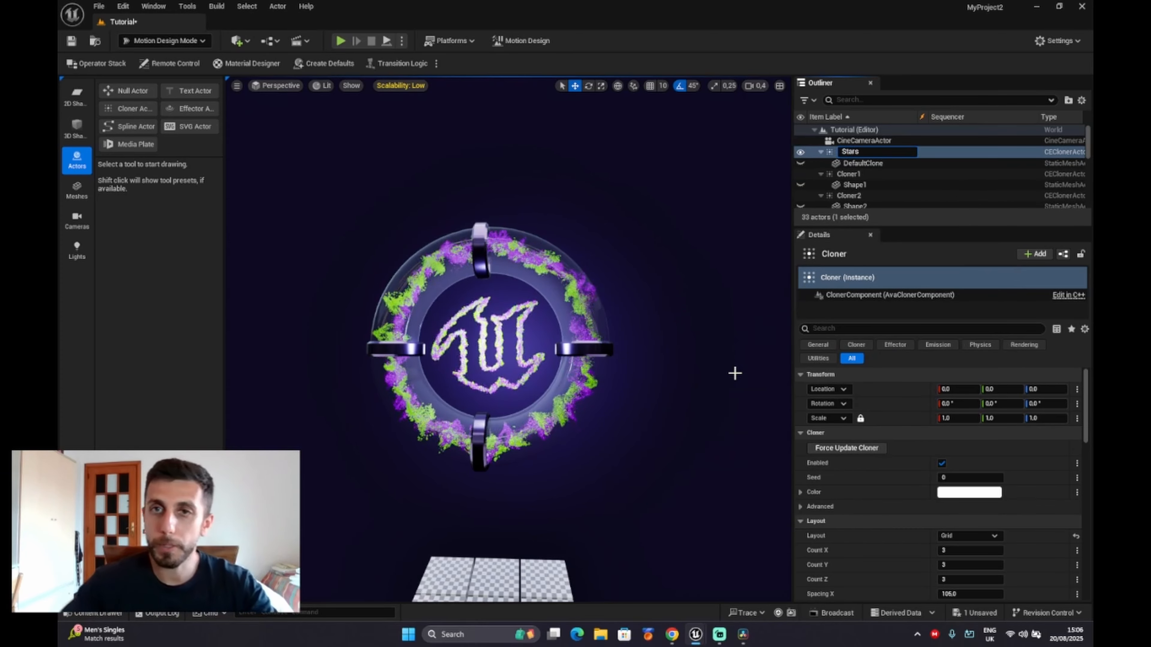
pyautogui.press('Return')
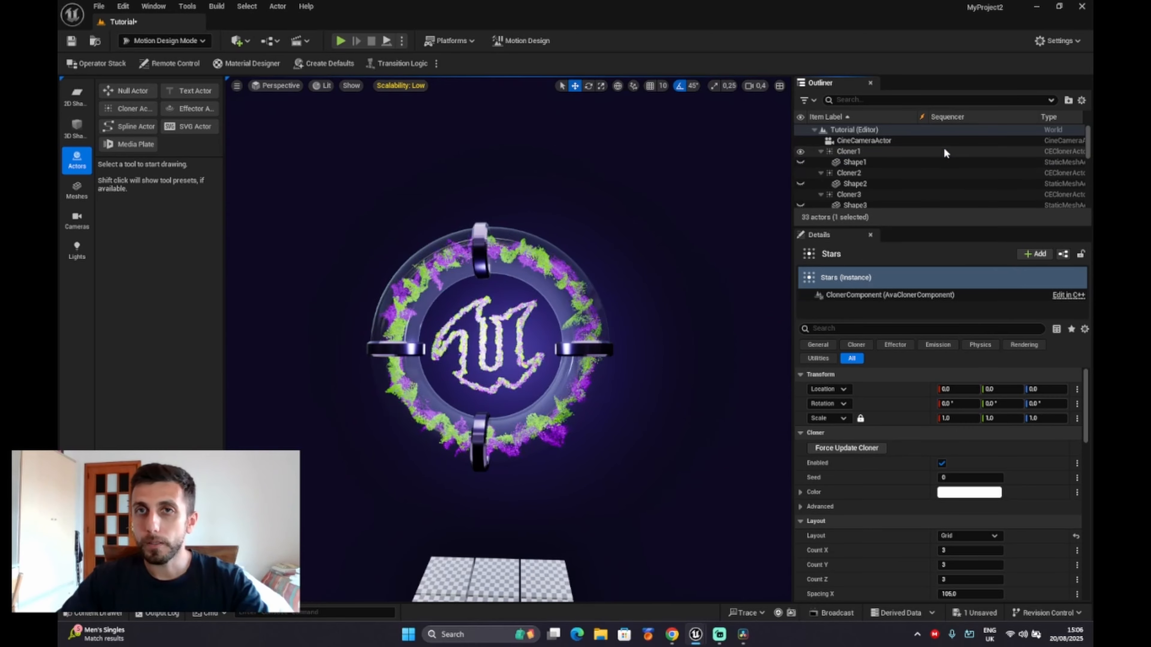
# - Set the Z location of the DefaultClone mesh under the Stars cloner to 650
pyautogui.click(863, 151)
pyautogui.click(867, 163)
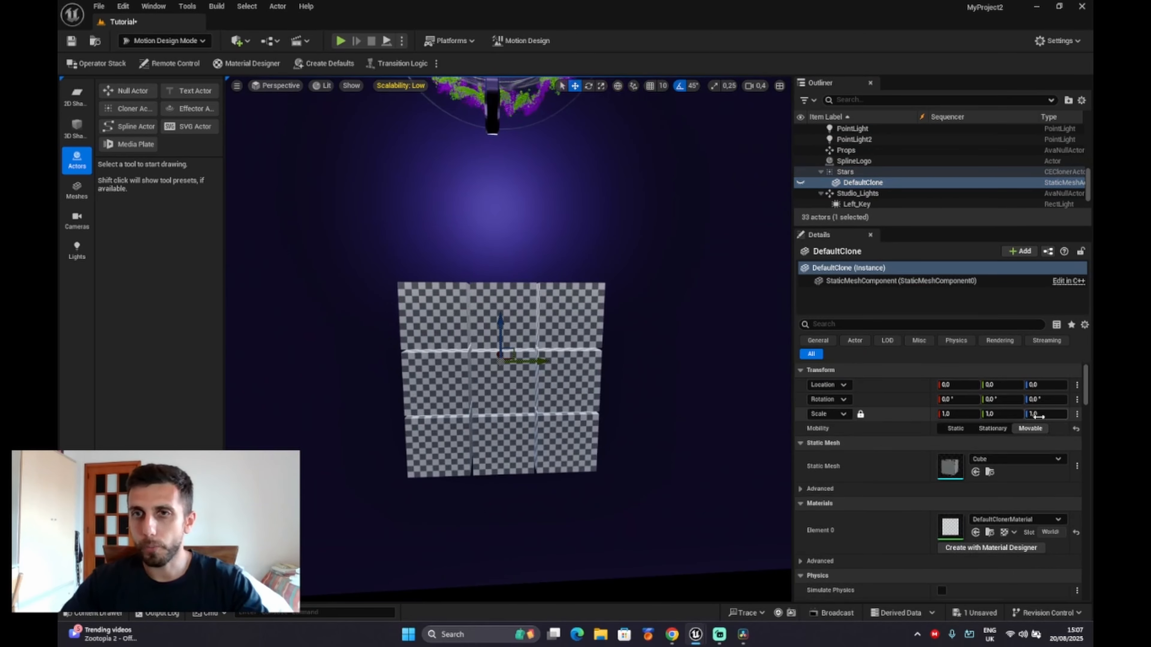
pyautogui.click(1044, 385)
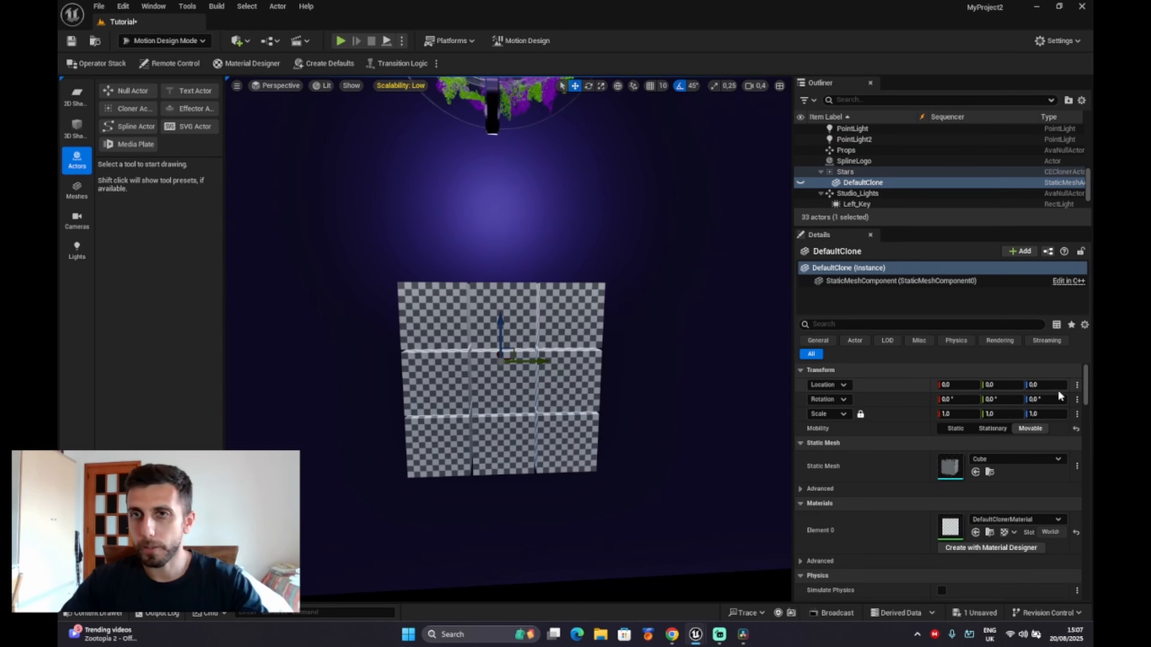
pyautogui.write('650')
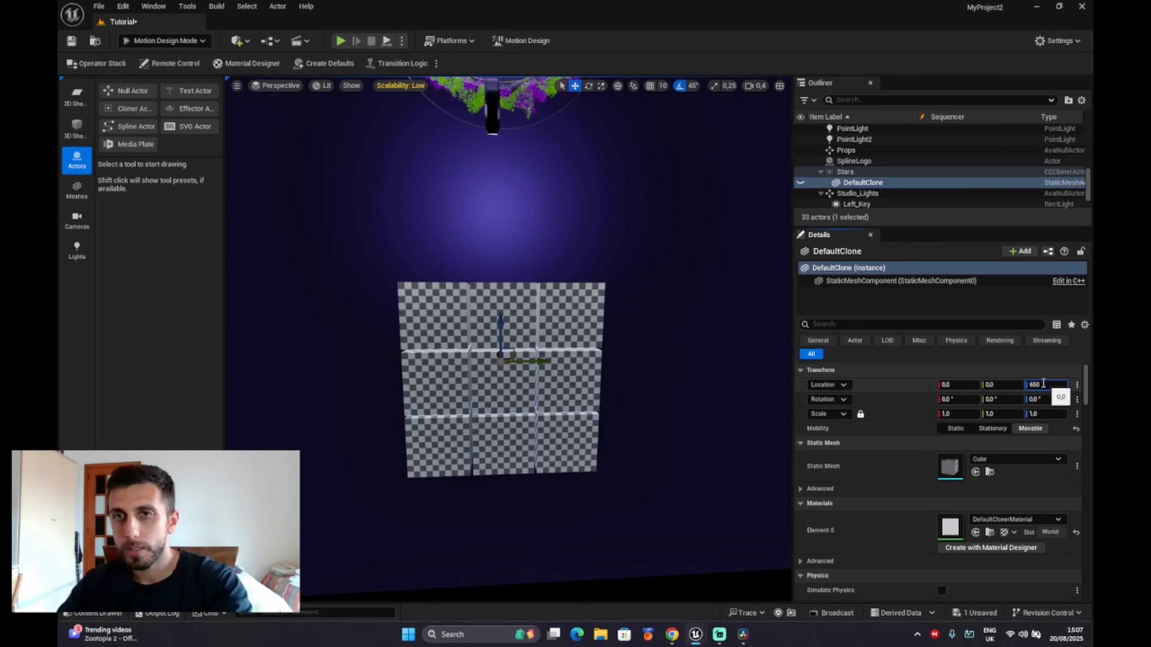
pyautogui.press('Return')
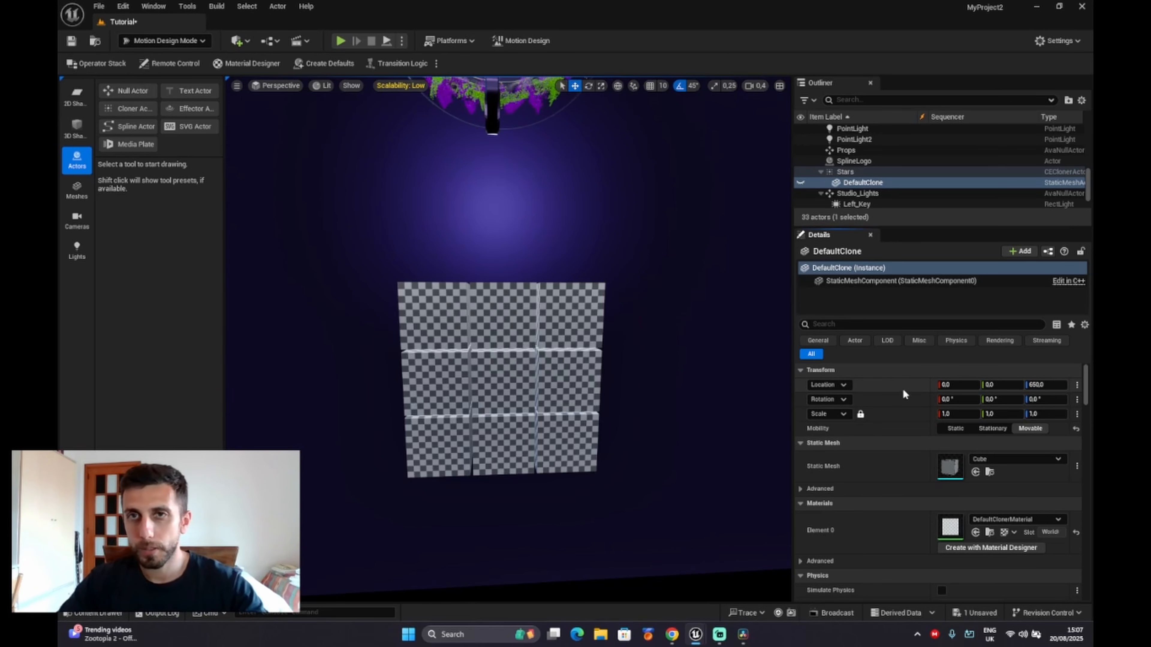
# - Set the Stars cloner's Z location to 650, in line with the logo
pyautogui.moveTo(668, 340); pyautogui.dragTo(646, 340, button='right')
pyautogui.click(862, 173)
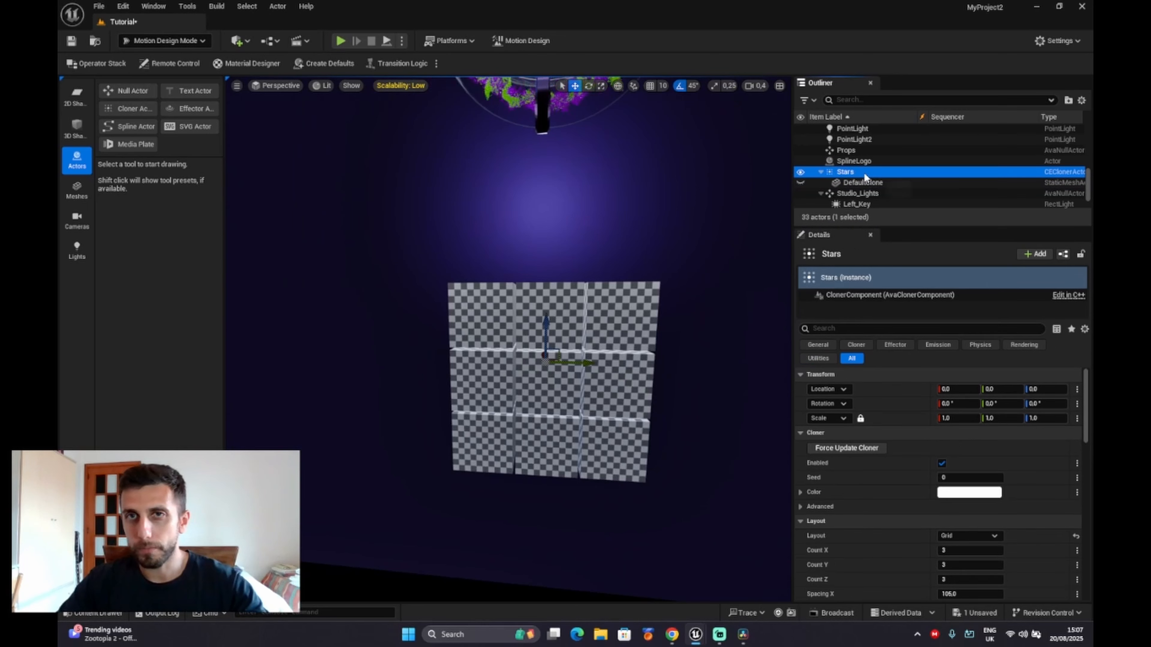
pyautogui.click(1041, 389)
pyautogui.write('650')
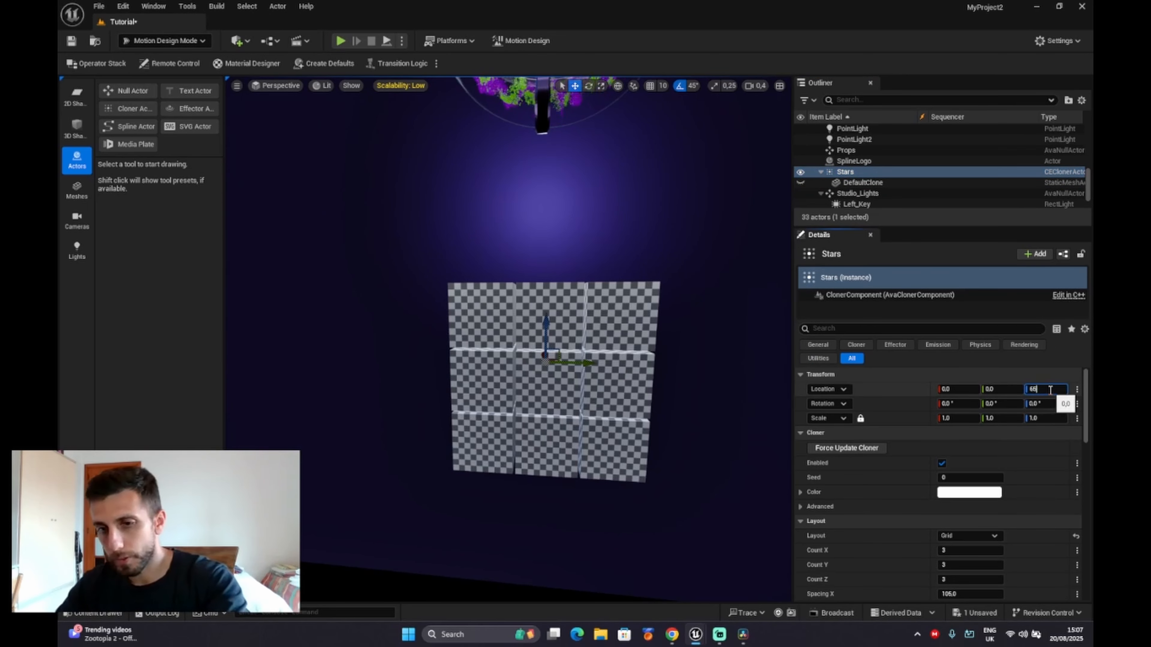
pyautogui.click(1019, 376)
pyautogui.moveTo(657, 336); pyautogui.dragTo(552, 422, button='right')
pyautogui.press('e')
pyautogui.press('s')
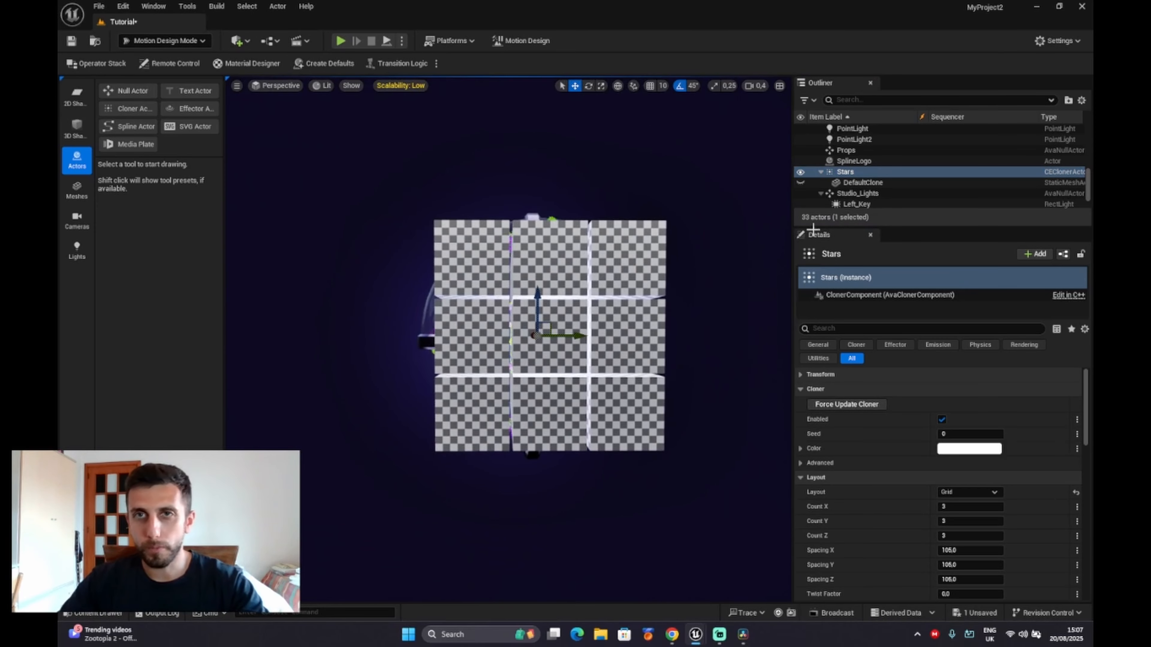
# - Delete the DefaultClone mesh from the Stars cloner
pyautogui.click(853, 183)
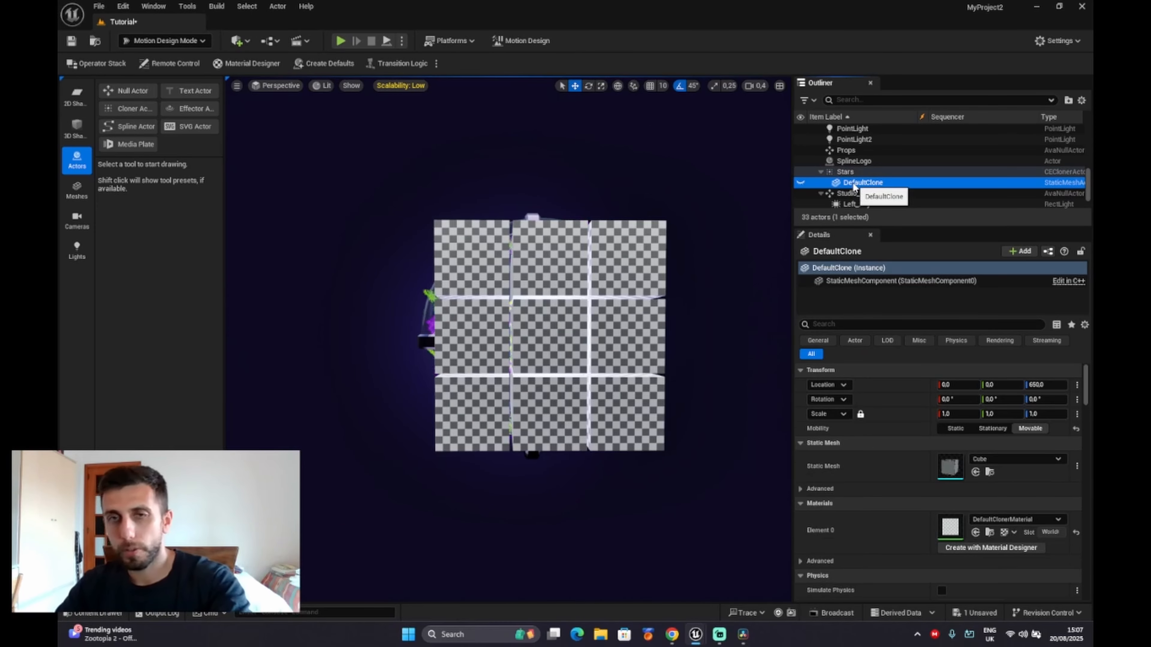
pyautogui.press('Delete')
pyautogui.click(685, 351)
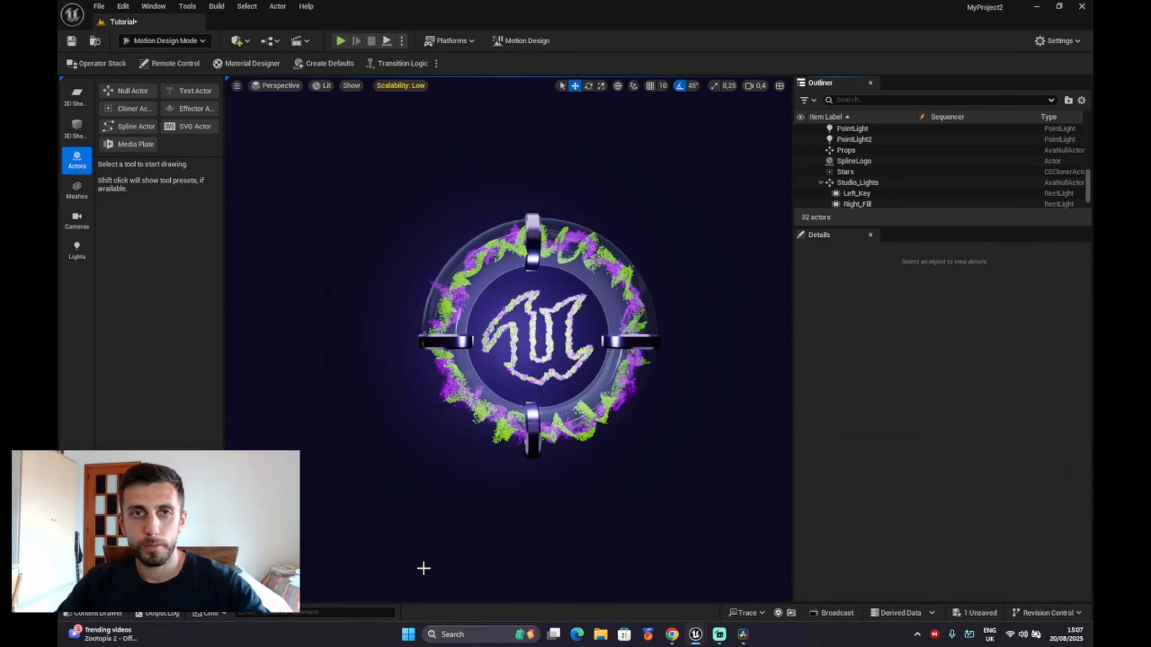
# - Place the SM_MotionDesignRegularPolygon static mesh from the project's Meshes content into the level
pyautogui.click(843, 171)
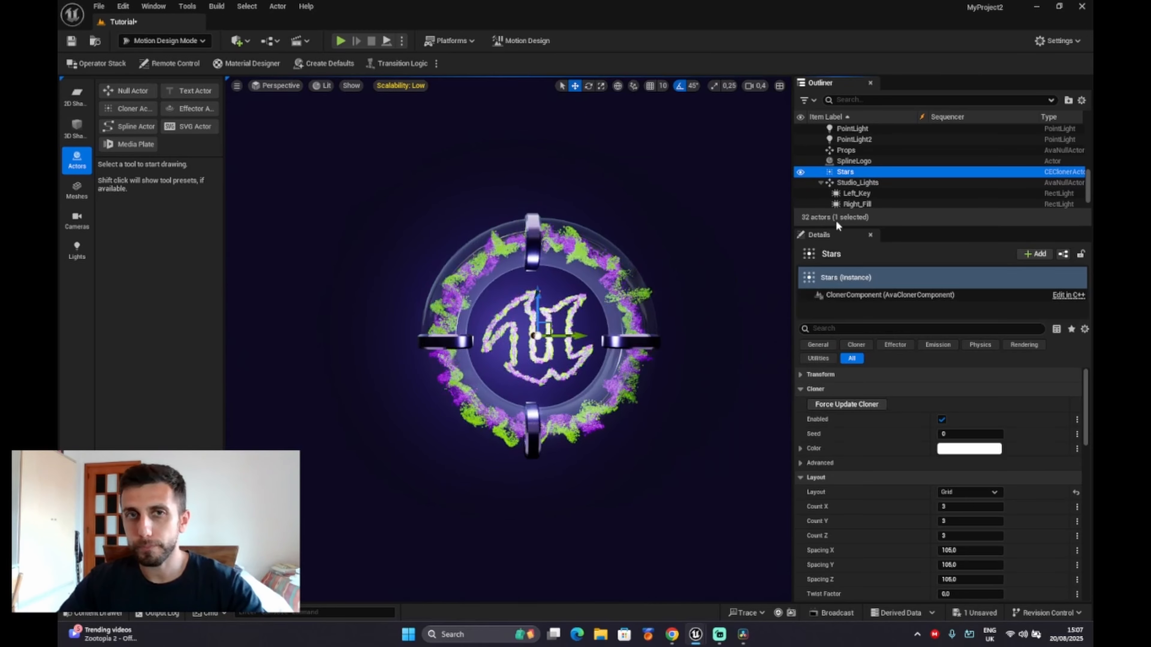
pyautogui.click(93, 613)
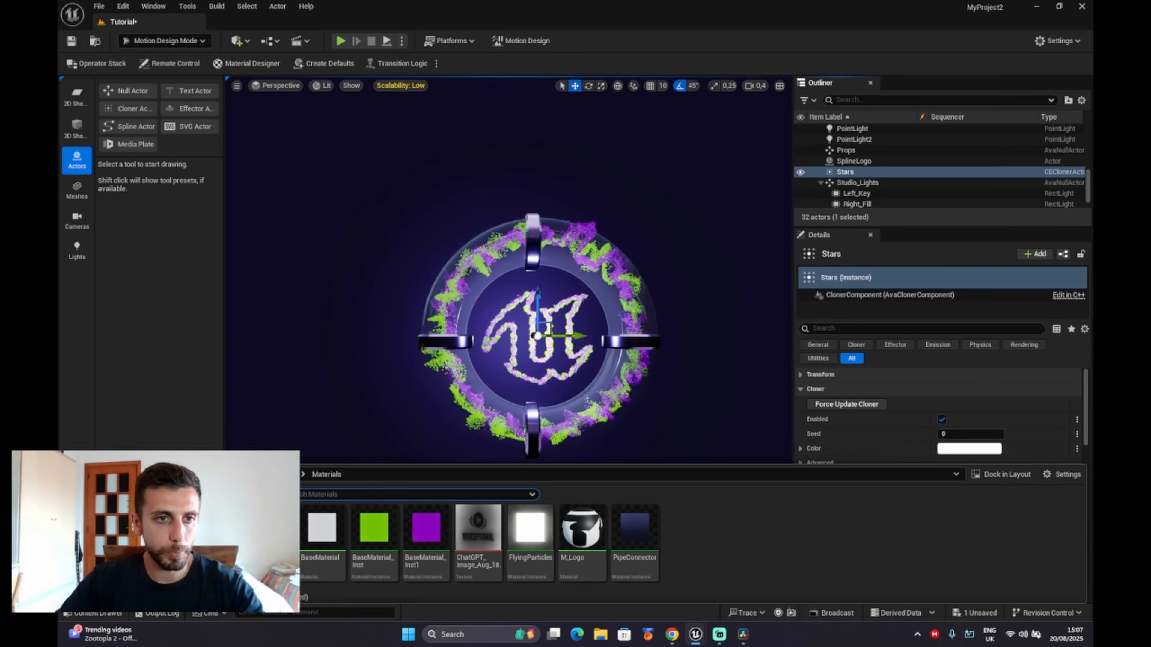
pyautogui.click(280, 474)
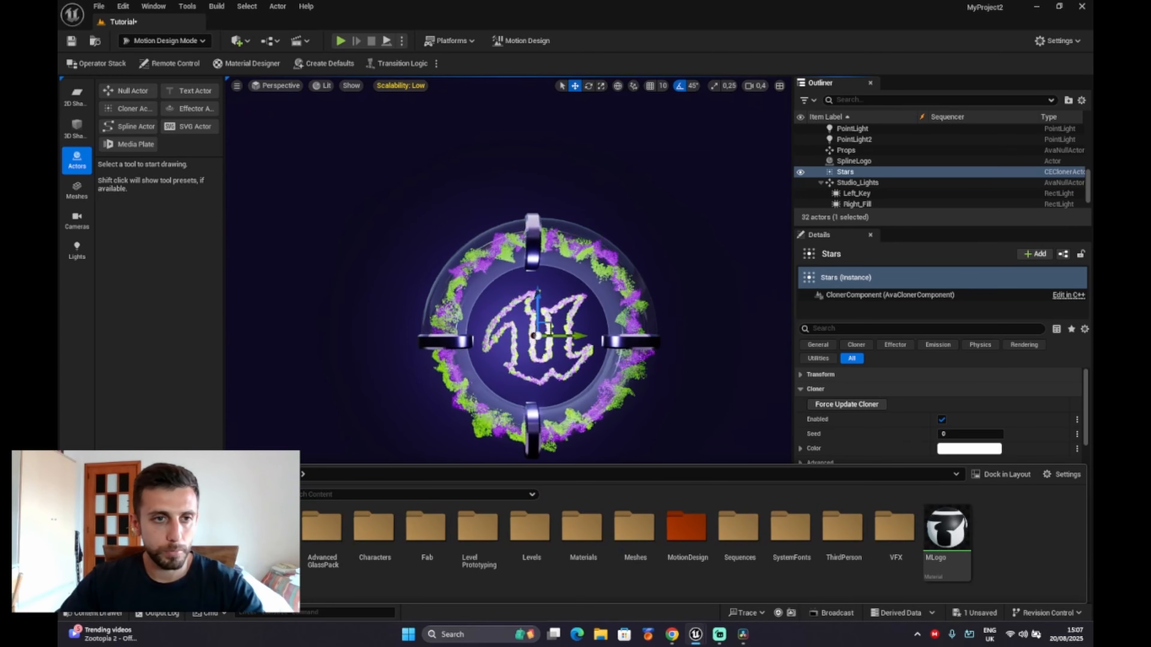
pyautogui.moveTo(271, 524); pyautogui.dragTo(433, 498)
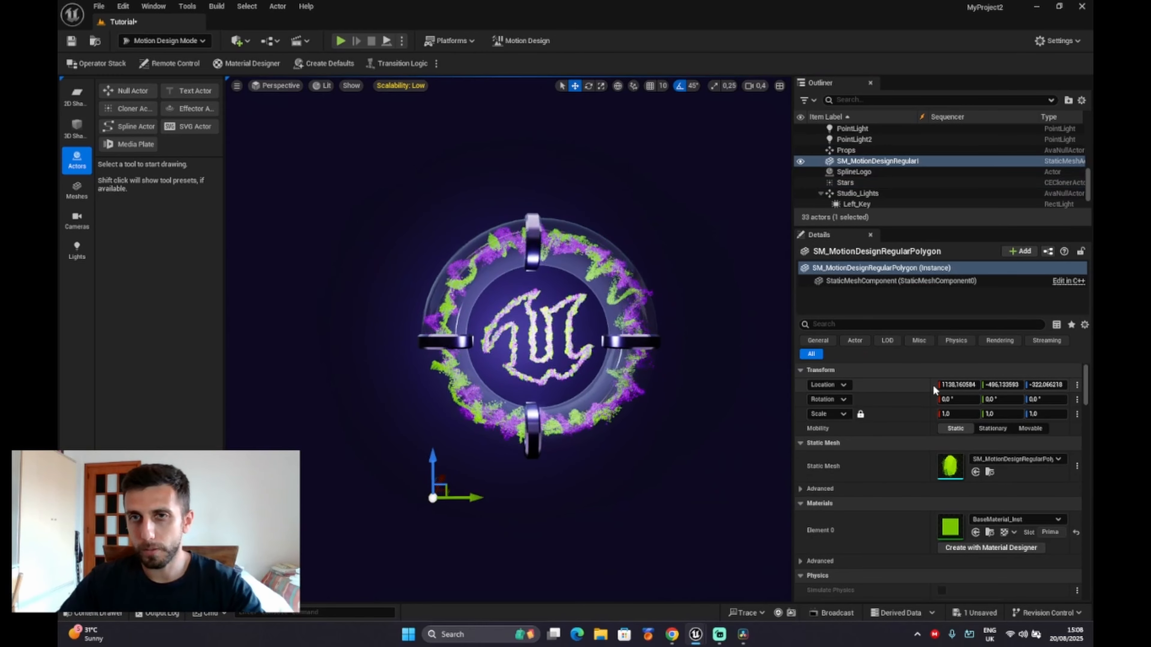
# - Reset the polygon mesh's location to the origin and set its Z location to 650
pyautogui.moveTo(929, 384); pyautogui.dragTo(890, 387)
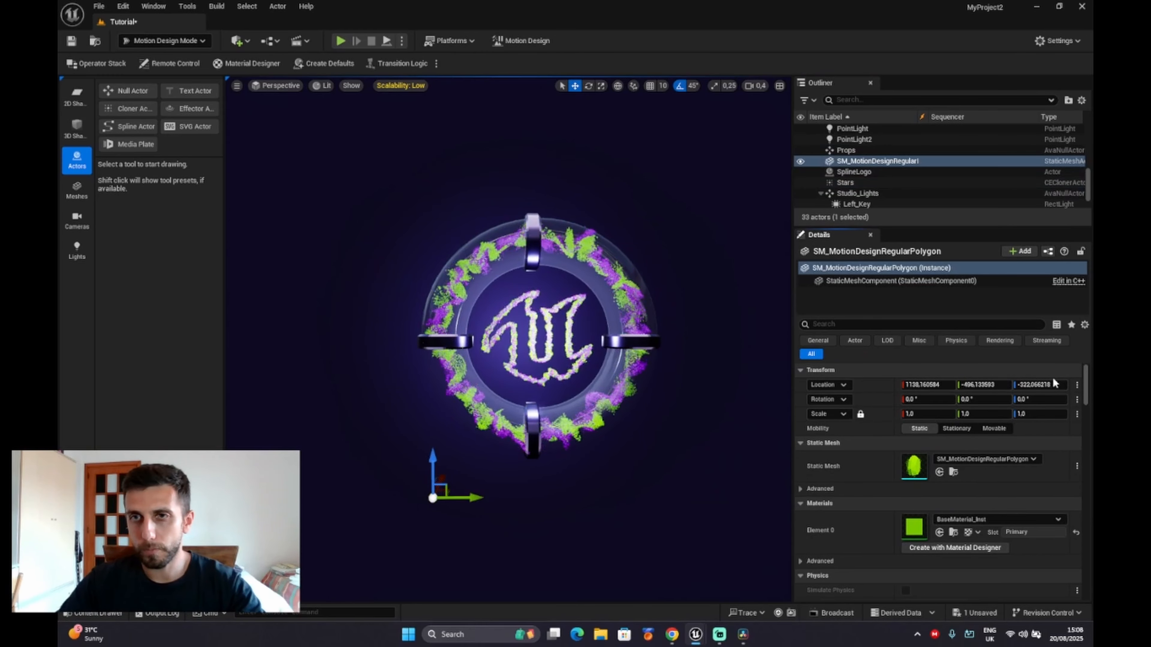
pyautogui.moveTo(1068, 384); pyautogui.dragTo(1028, 391)
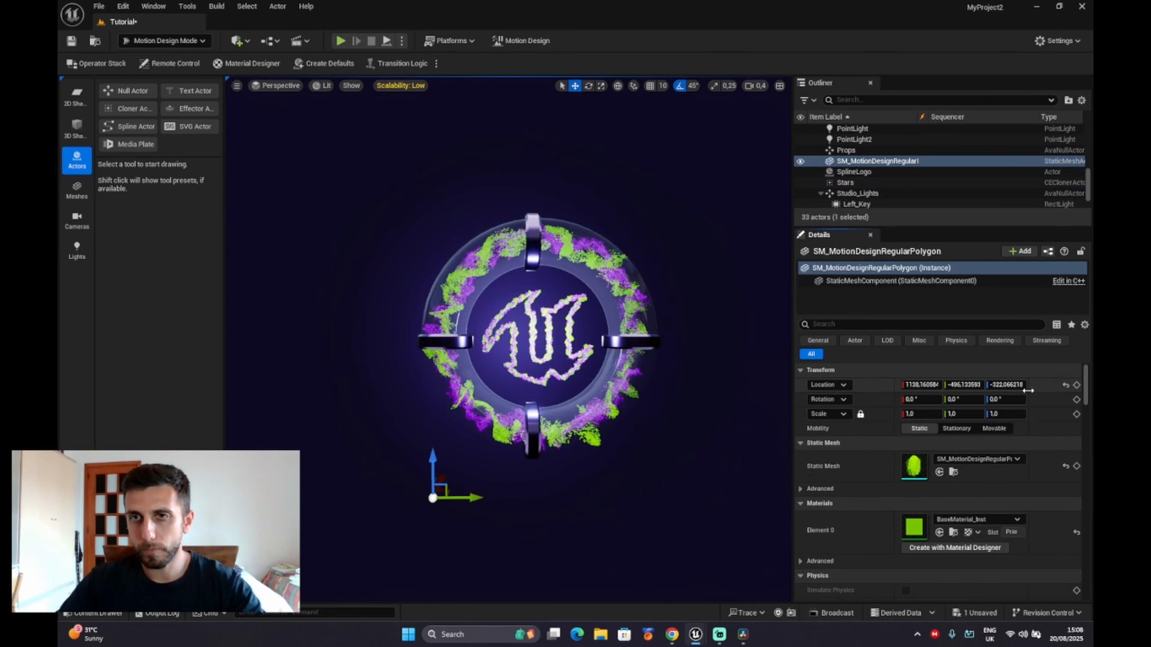
pyautogui.click(1064, 385)
pyautogui.click(1001, 384)
pyautogui.write('65')
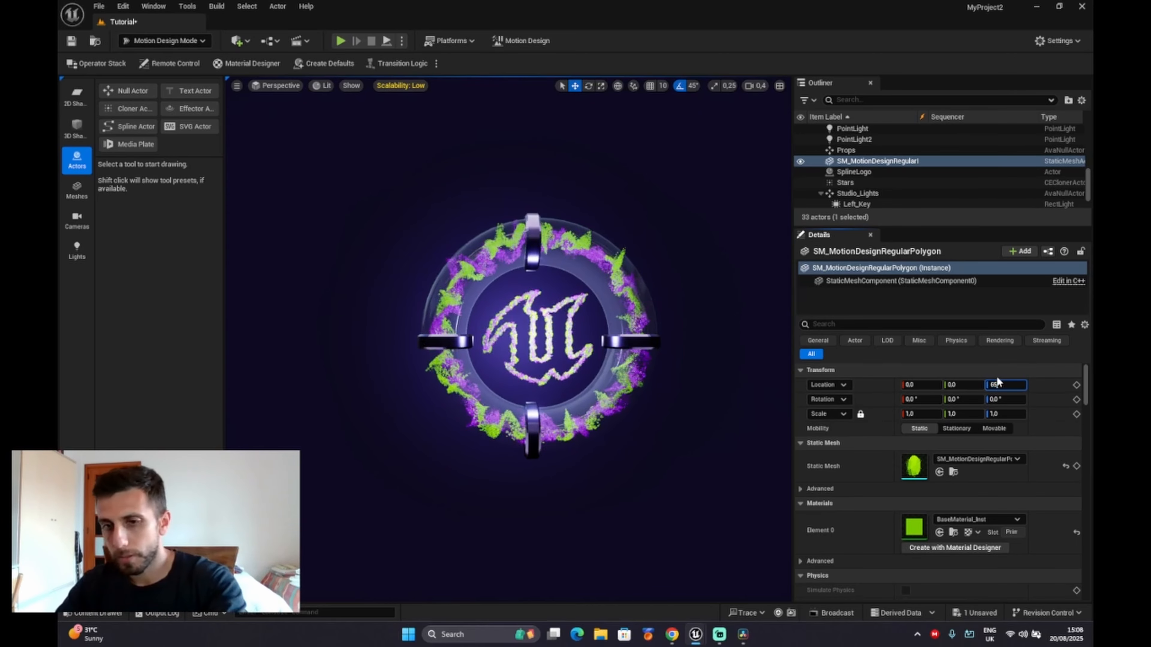
pyautogui.write('0')
pyautogui.press('Return')
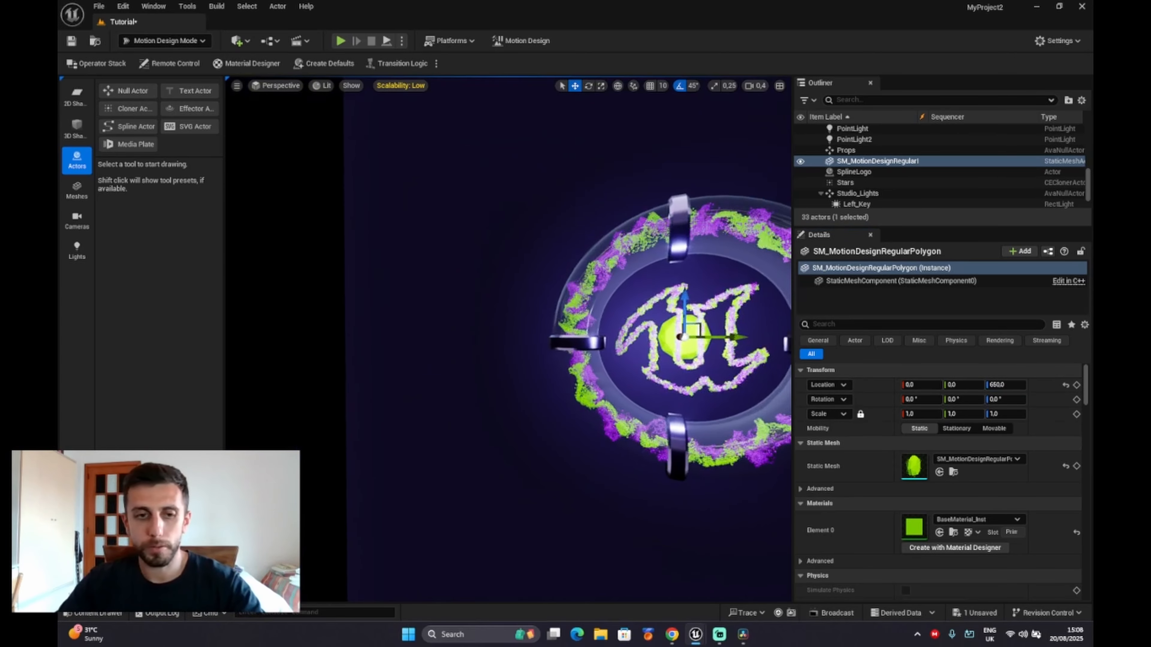
# - Set the polygon mesh's mobility to Movable and attach it to the Stars cloner as its clone
pyautogui.moveTo(508, 339); pyautogui.dragTo(599, 319, button='right')
pyautogui.press('w')
pyautogui.press('s')
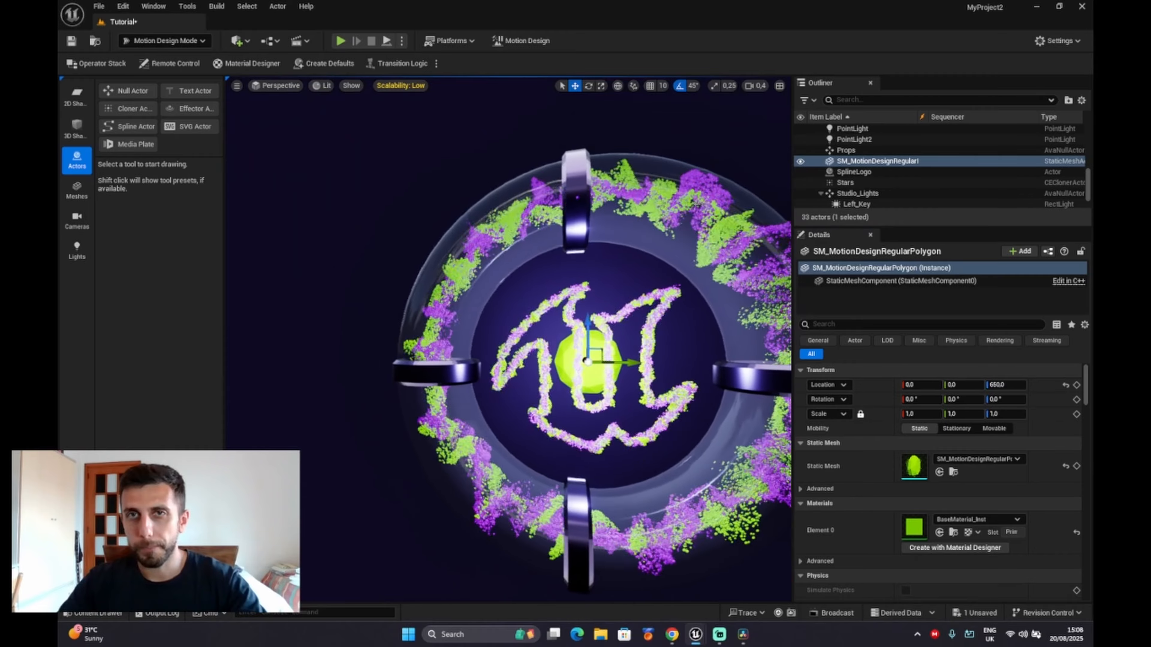
pyautogui.click(992, 429)
pyautogui.click(878, 163)
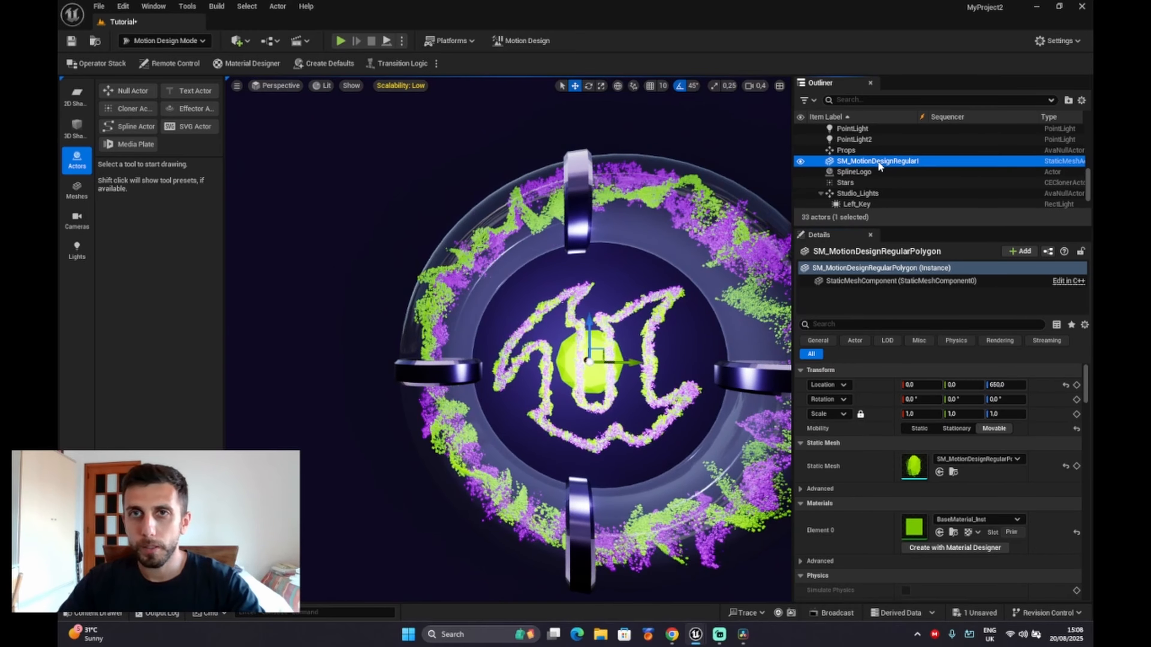
pyautogui.moveTo(852, 183); pyautogui.dragTo(851, 184)
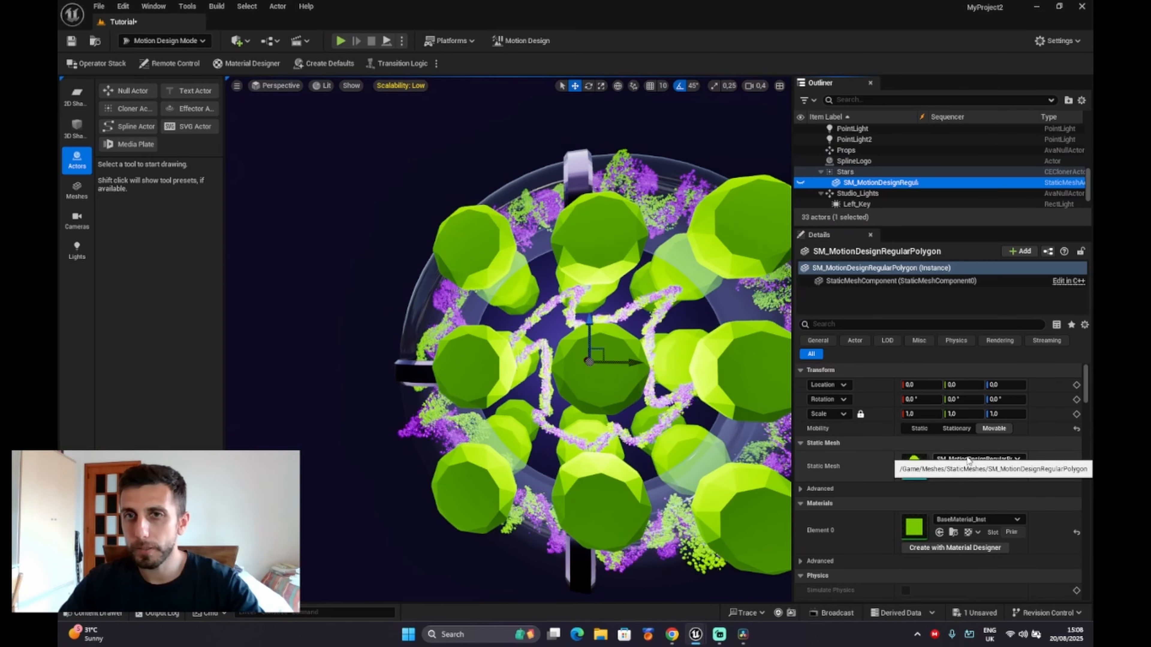
# - Set the Stars cloner's layout to Cylinder
pyautogui.scroll(-3, 967, 462)
pyautogui.scroll(-1, 967, 464)
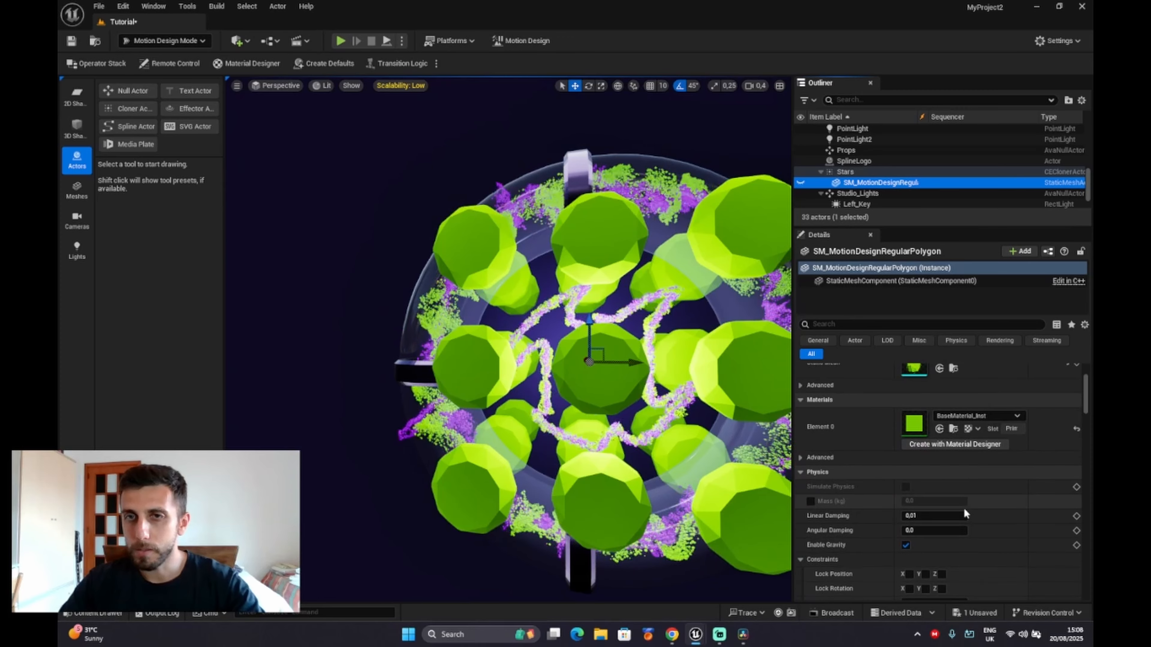
pyautogui.click(852, 172)
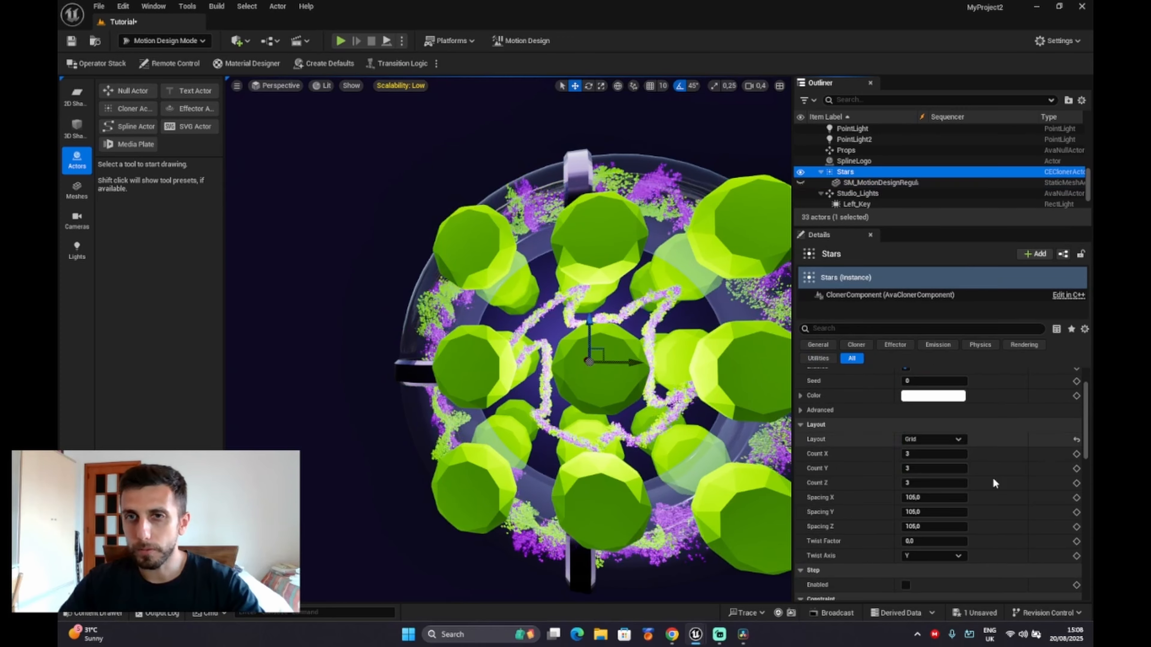
pyautogui.click(935, 437)
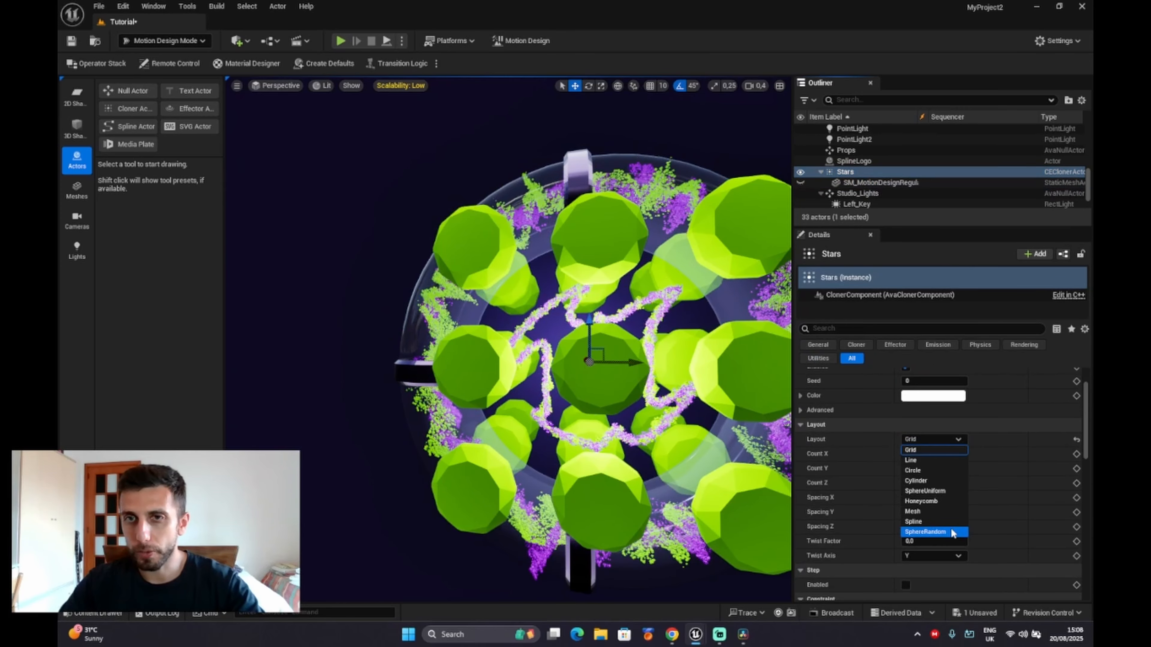
pyautogui.click(936, 480)
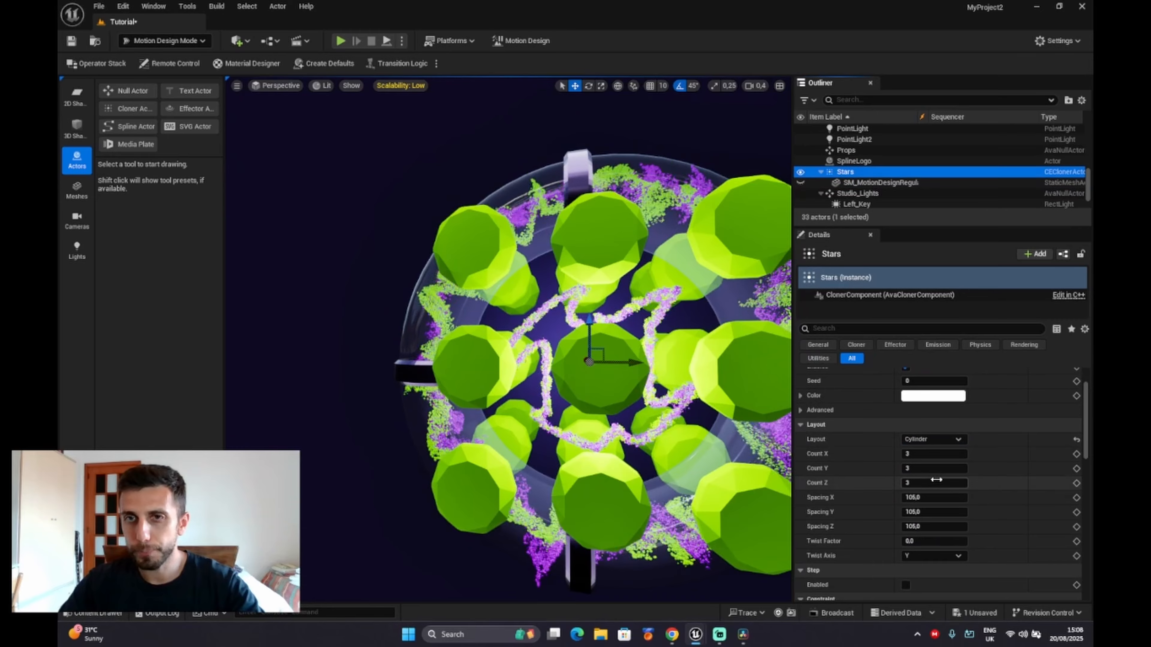
# - Set the Stars cylinder's base count to 21, height count to 12 and height to about 1370
pyautogui.press('s')
pyautogui.moveTo(508, 339)
pyautogui.mouseDown(button='right')
pyautogui.moveTo(566, 341)
pyautogui.moveTo(514, 331)
pyautogui.mouseUp(button='right')
pyautogui.press('d')
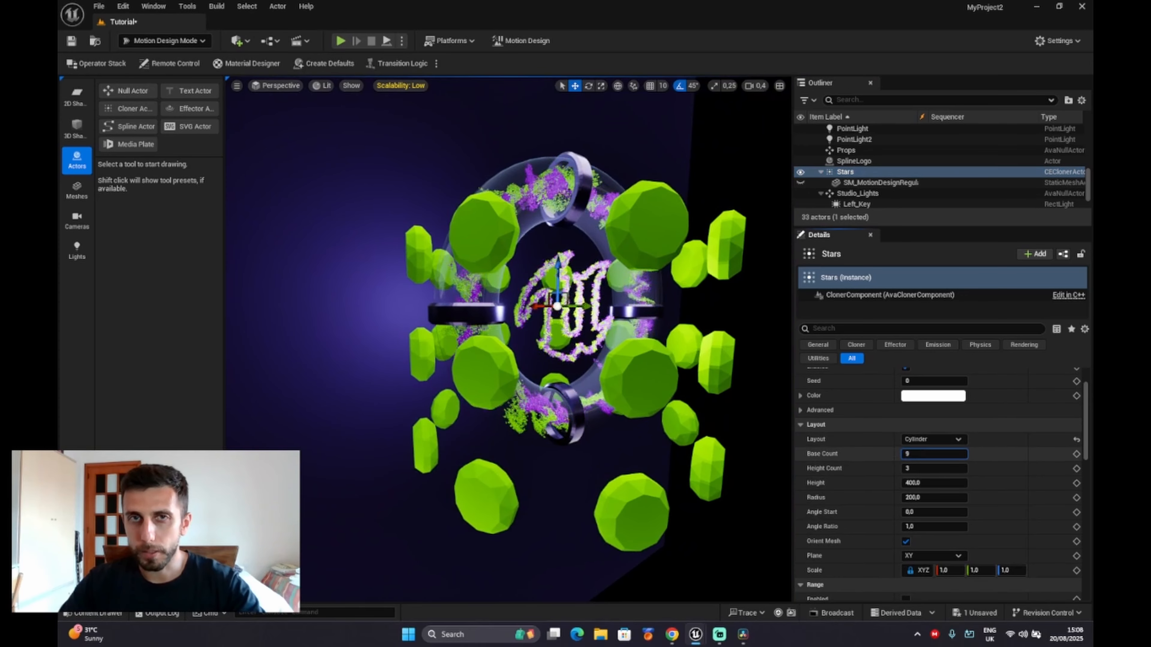
pyautogui.moveTo(907, 454)
pyautogui.mouseDown()
pyautogui.moveTo(943, 454)
pyautogui.moveTo(902, 487)
pyautogui.moveTo(943, 468)
pyautogui.moveTo(927, 468)
pyautogui.moveTo(922, 484)
pyautogui.moveTo(936, 483)
pyautogui.moveTo(915, 478)
pyautogui.mouseUp()
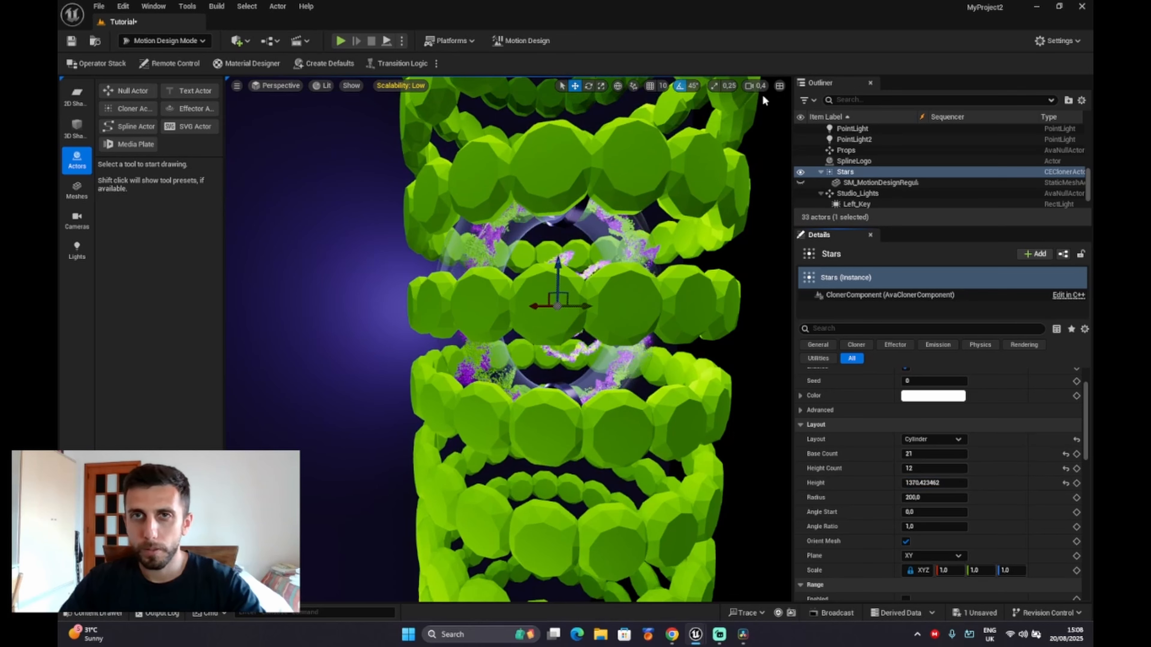
# - Scale the polygon mesh inside the Stars cloner down to 0.05 on all axes
pyautogui.click(881, 183)
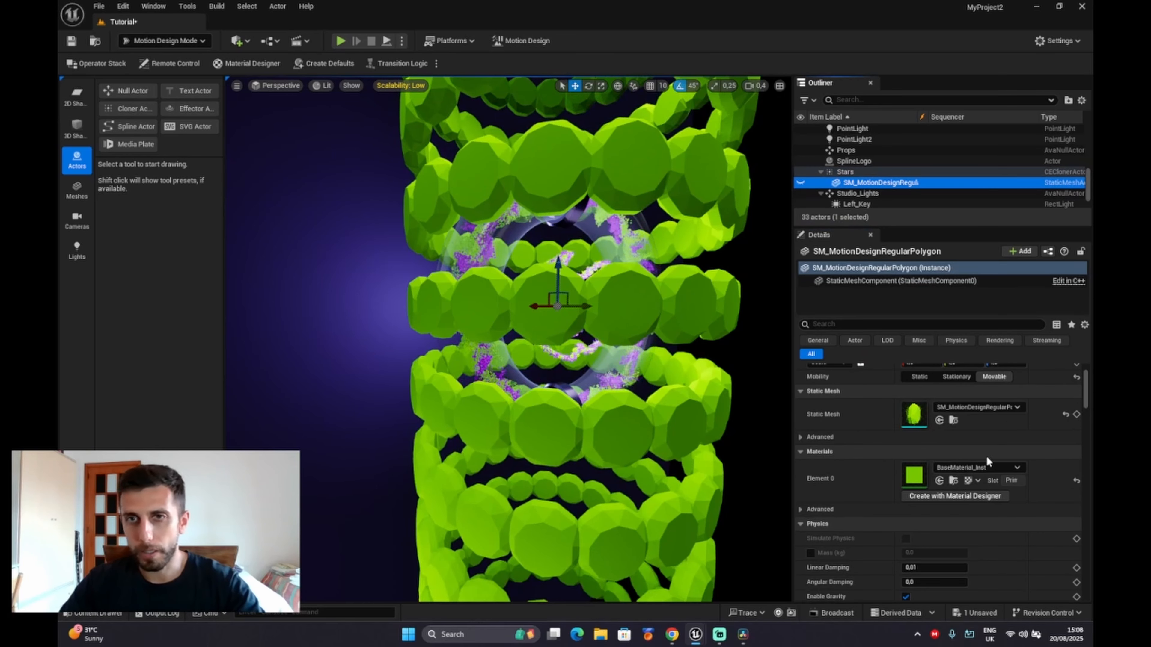
pyautogui.scroll(2, 974, 453)
pyautogui.click(913, 413)
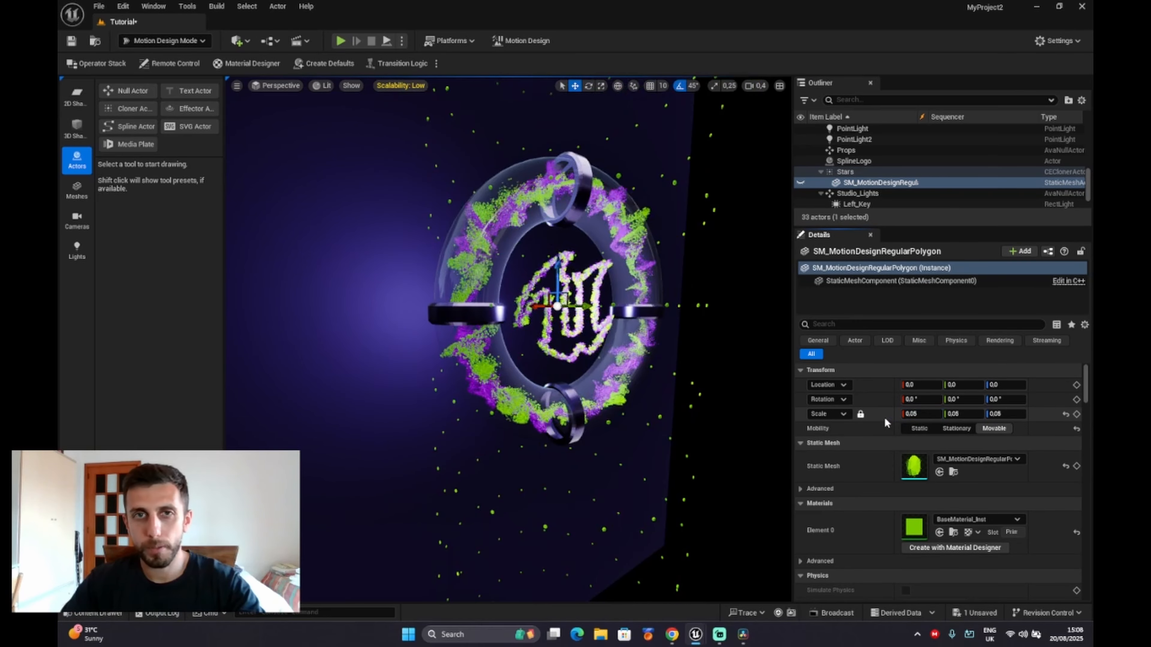
pyautogui.moveTo(616, 345)
pyautogui.mouseDown(button='right')
pyautogui.moveTo(611, 272)
pyautogui.moveTo(676, 349)
pyautogui.moveTo(697, 405)
pyautogui.mouseUp(button='right')
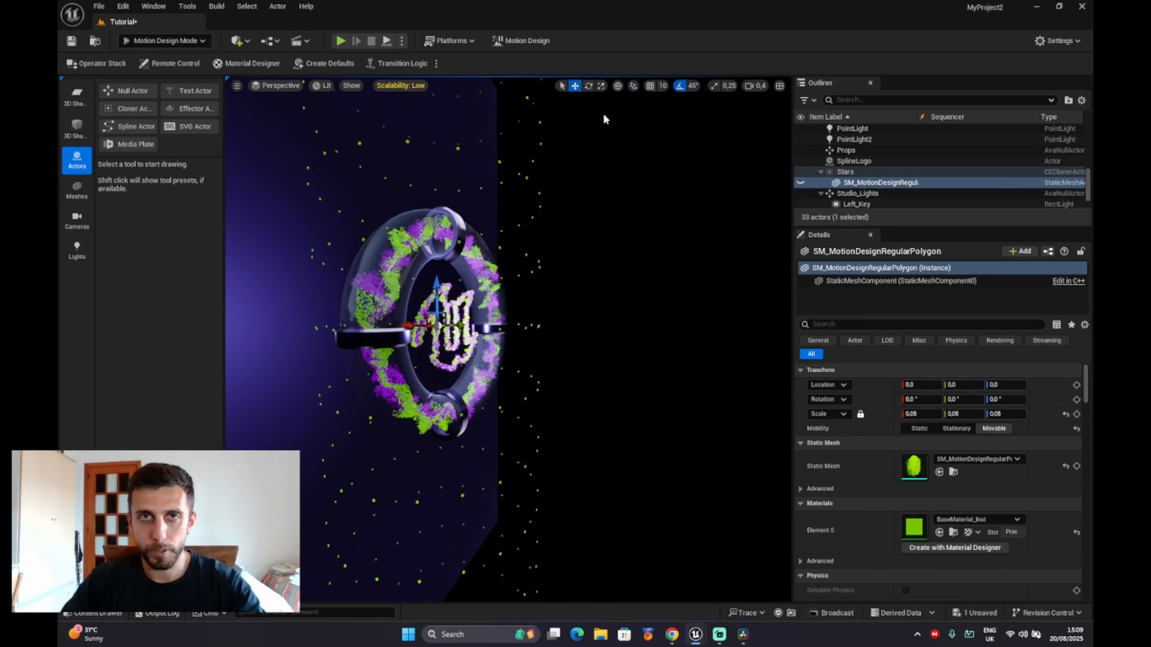
pyautogui.click(589, 86)
pyautogui.moveTo(571, 199)
pyautogui.mouseDown(button='right')
pyautogui.moveTo(539, 202)
pyautogui.moveTo(557, 179)
pyautogui.moveTo(562, 218)
pyautogui.mouseUp(button='right')
pyautogui.moveTo(524, 206); pyautogui.dragTo(545, 147)
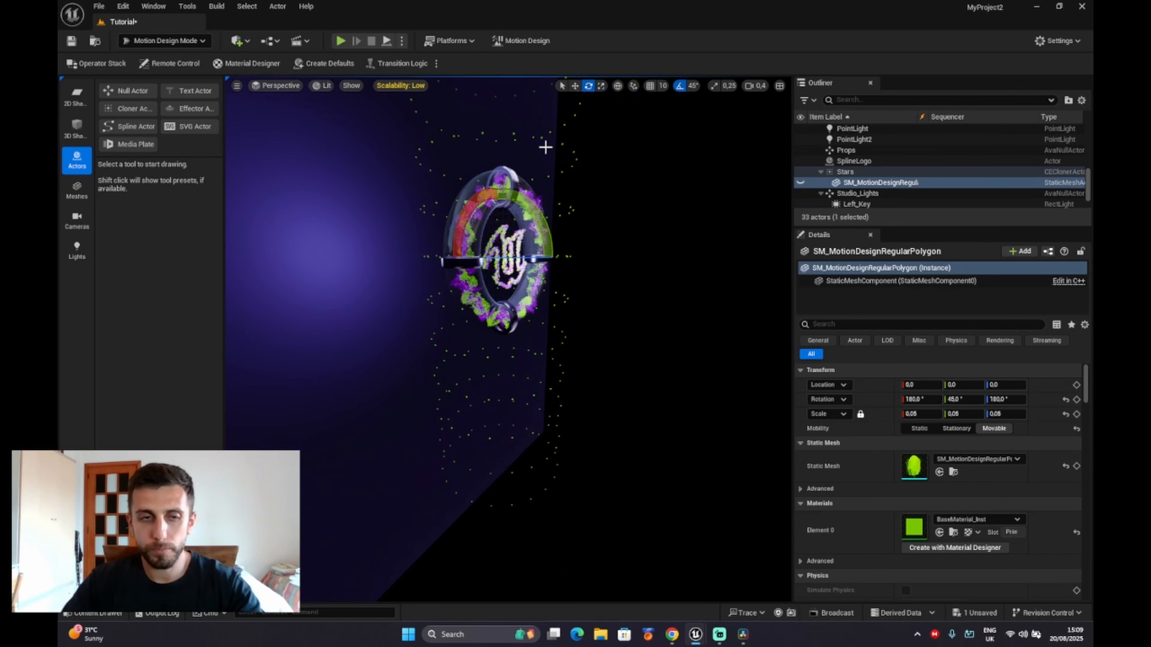
pyautogui.hotkey('ctrl', 'z')
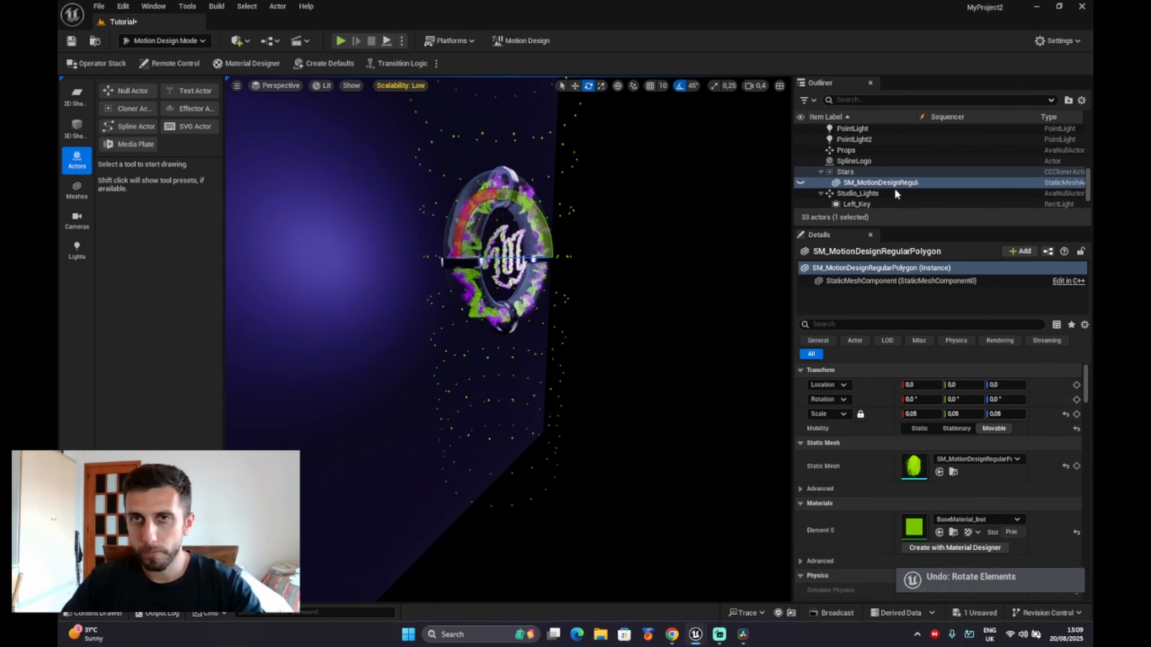
# - Rotate the whole Stars cloner so its cylinder axis runs horizontally through the logo ring, perpendicular to the back wall
pyautogui.click(868, 170)
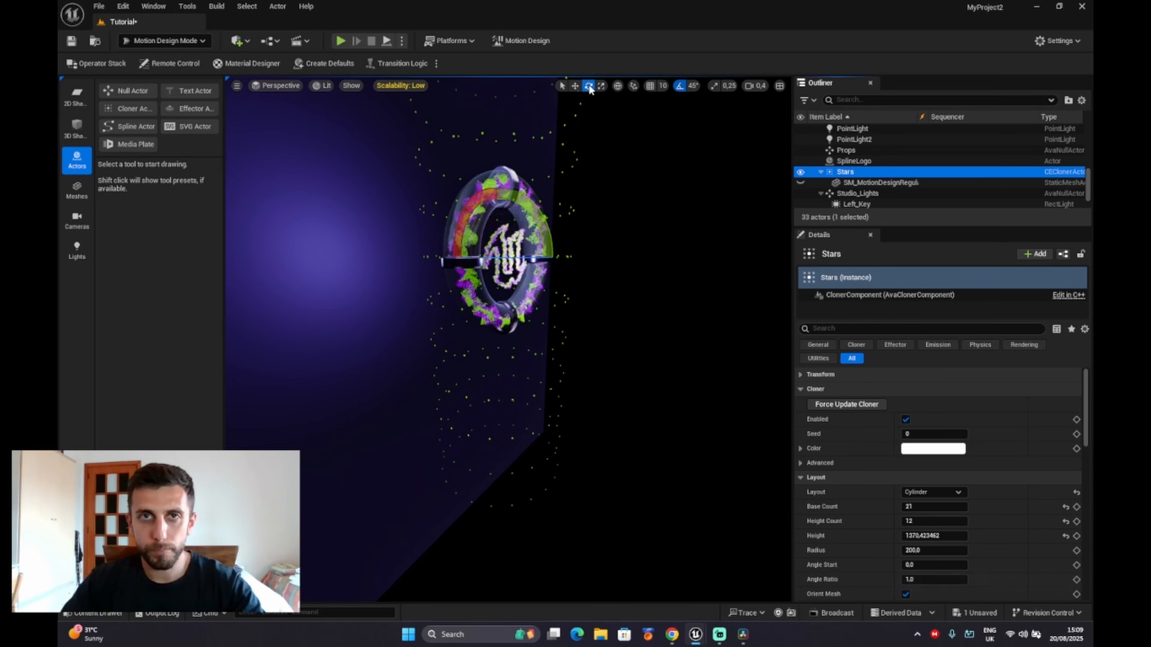
pyautogui.moveTo(539, 222); pyautogui.dragTo(462, 213)
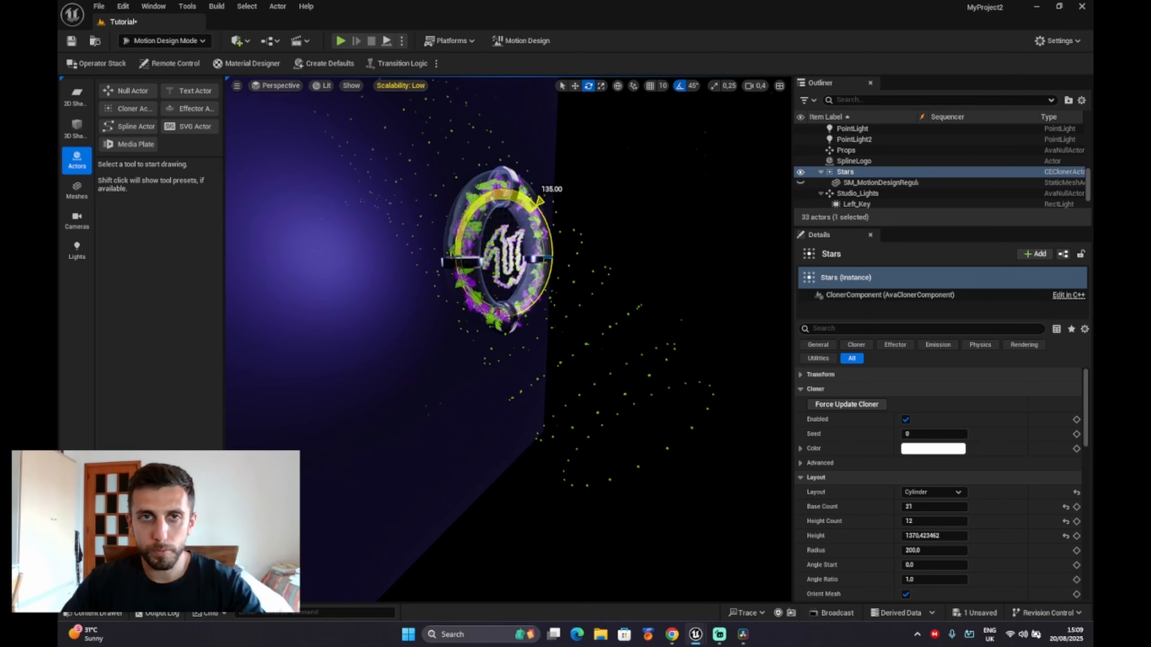
pyautogui.moveTo(540, 199); pyautogui.dragTo(453, 256)
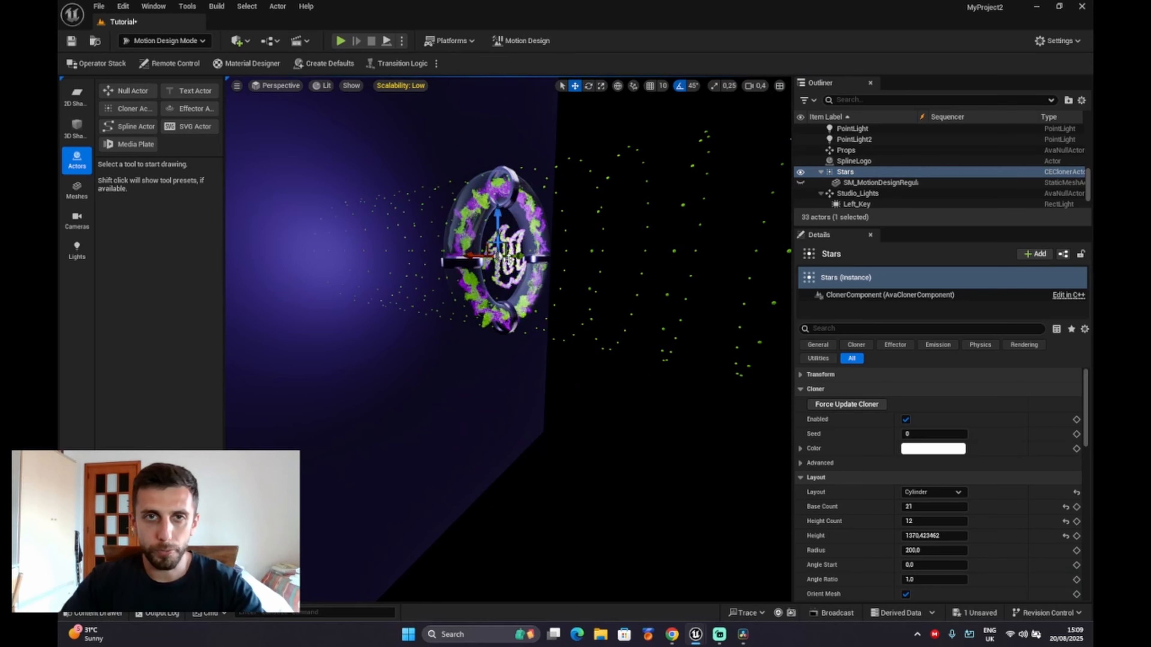
# - Move the Stars cloner along its horizontal axis away from the back wall, so the cylinder extends in front of the logo
pyautogui.moveTo(521, 256); pyautogui.dragTo(573, 267)
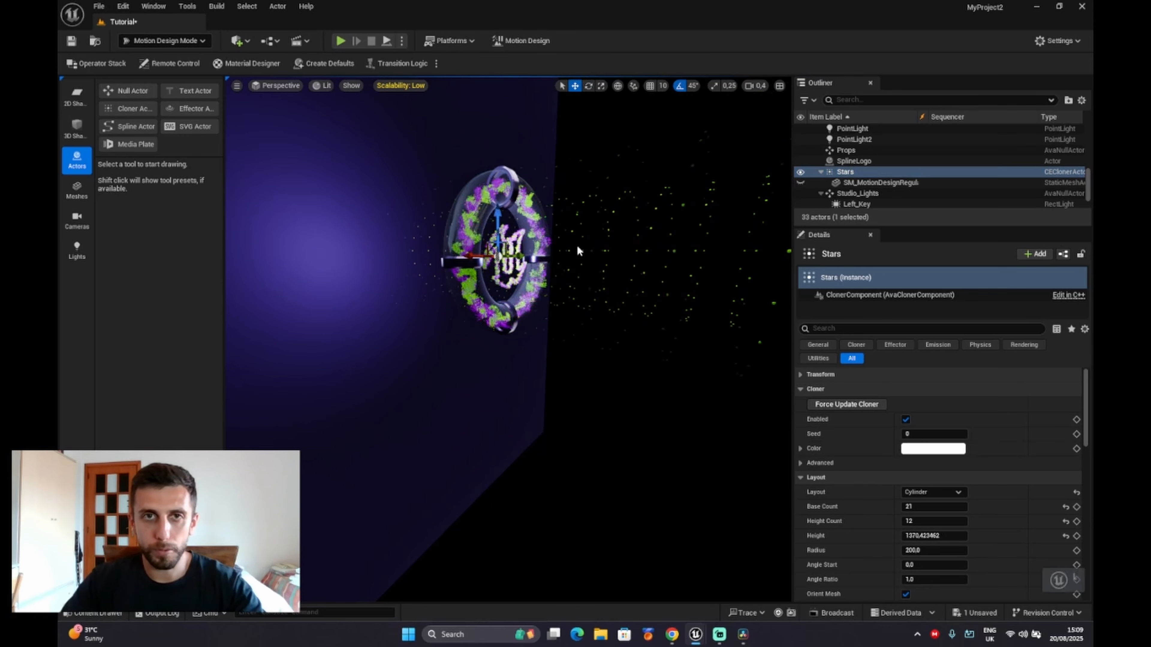
pyautogui.hotkey('ctrl', 'z')
pyautogui.moveTo(475, 254); pyautogui.dragTo(616, 260)
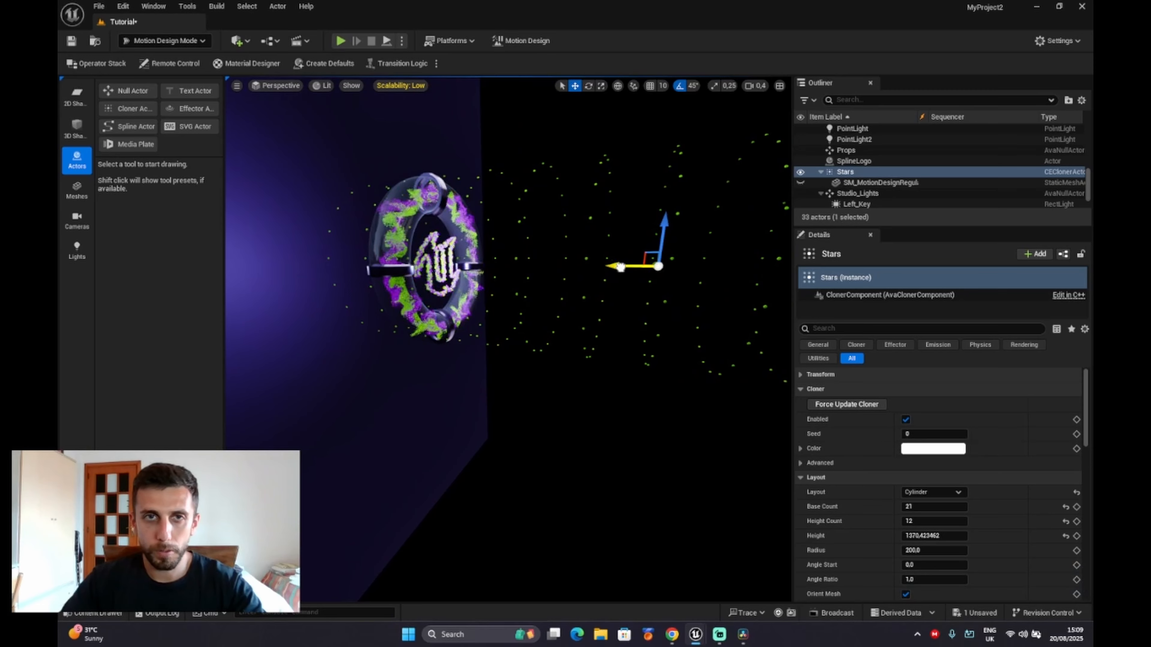
# - Increase the Stars cloner's base count to 35 and its height count to 21
pyautogui.press('f')
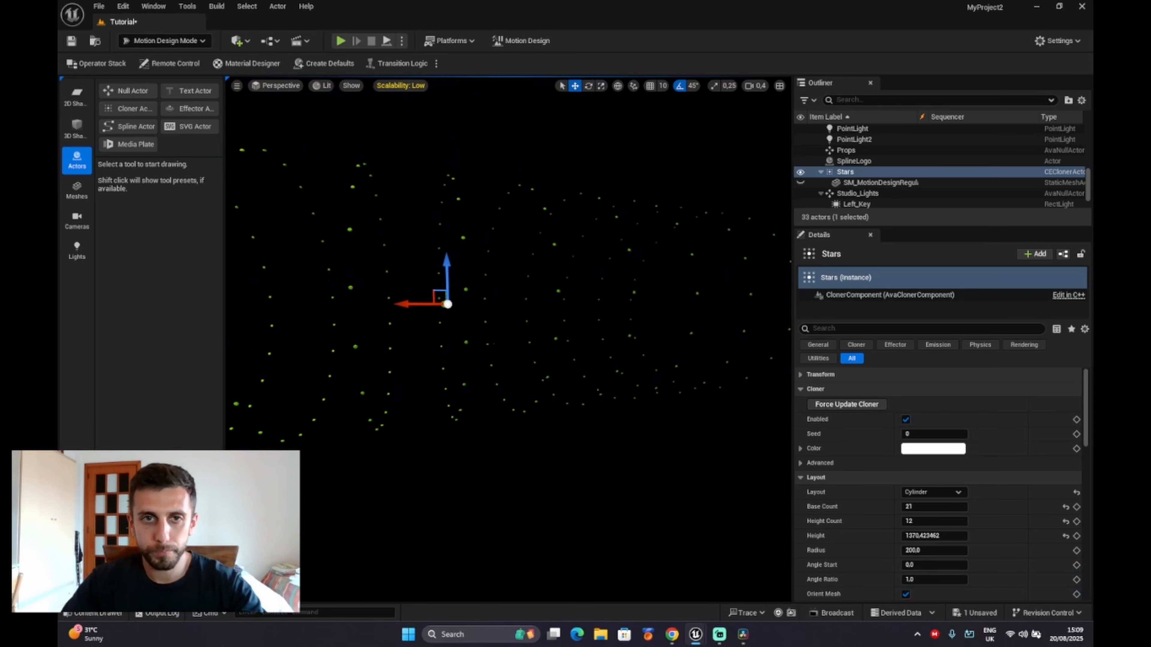
pyautogui.moveTo(508, 318); pyautogui.dragTo(324, 313, button='right')
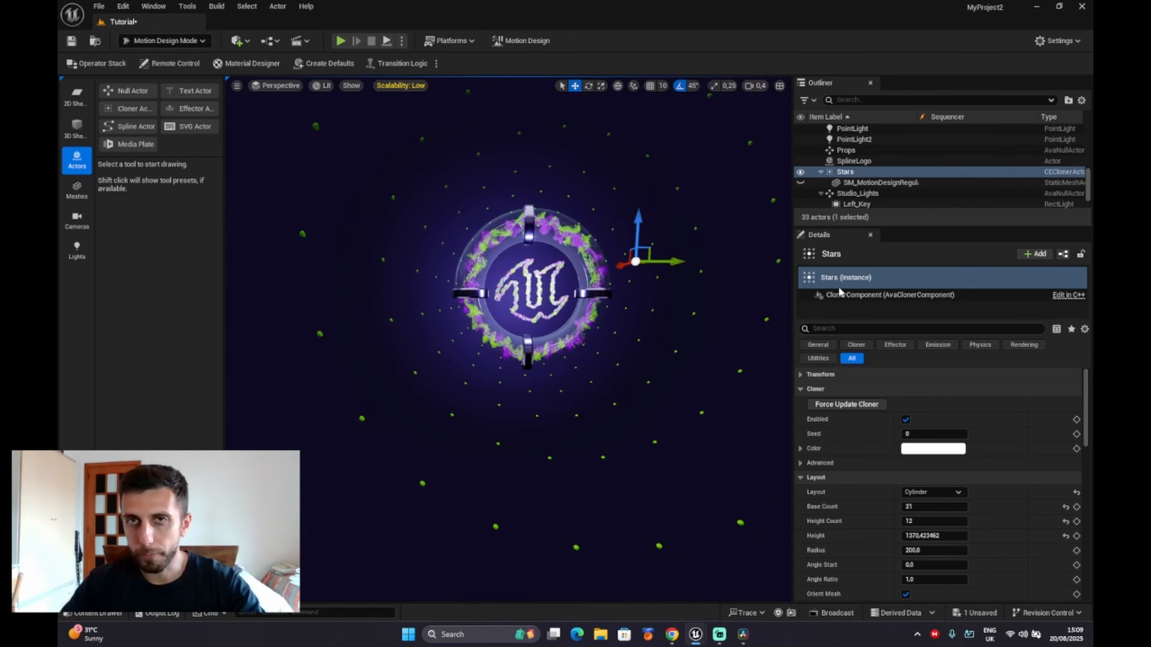
pyautogui.scroll(-1, 924, 499)
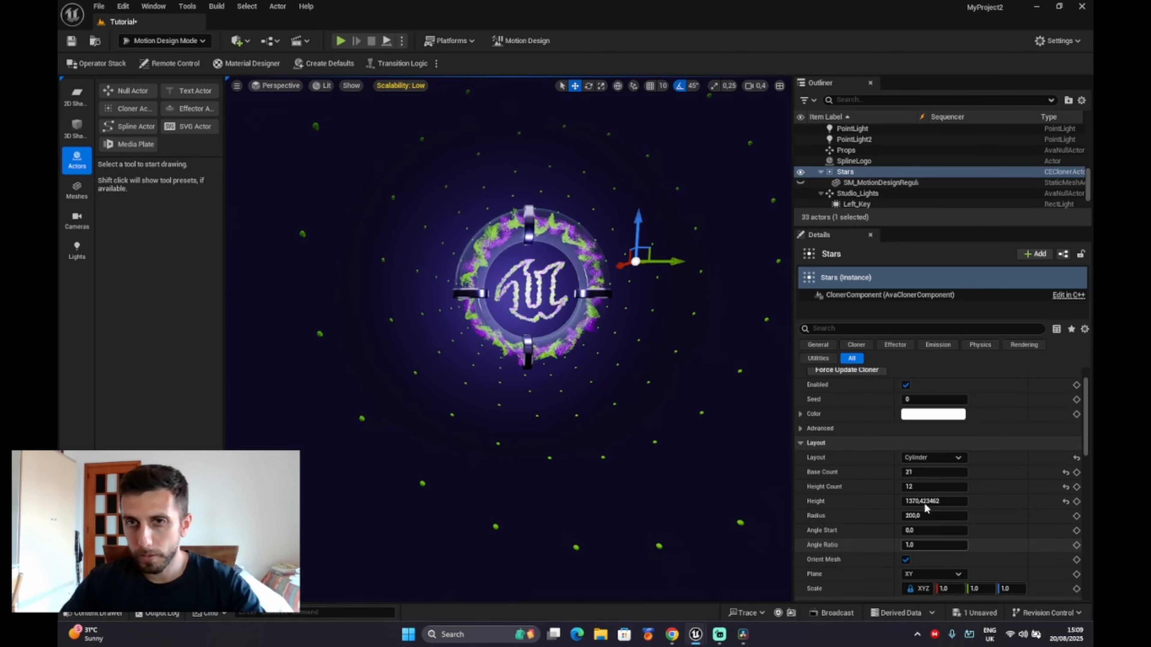
pyautogui.moveTo(911, 474); pyautogui.dragTo(924, 474)
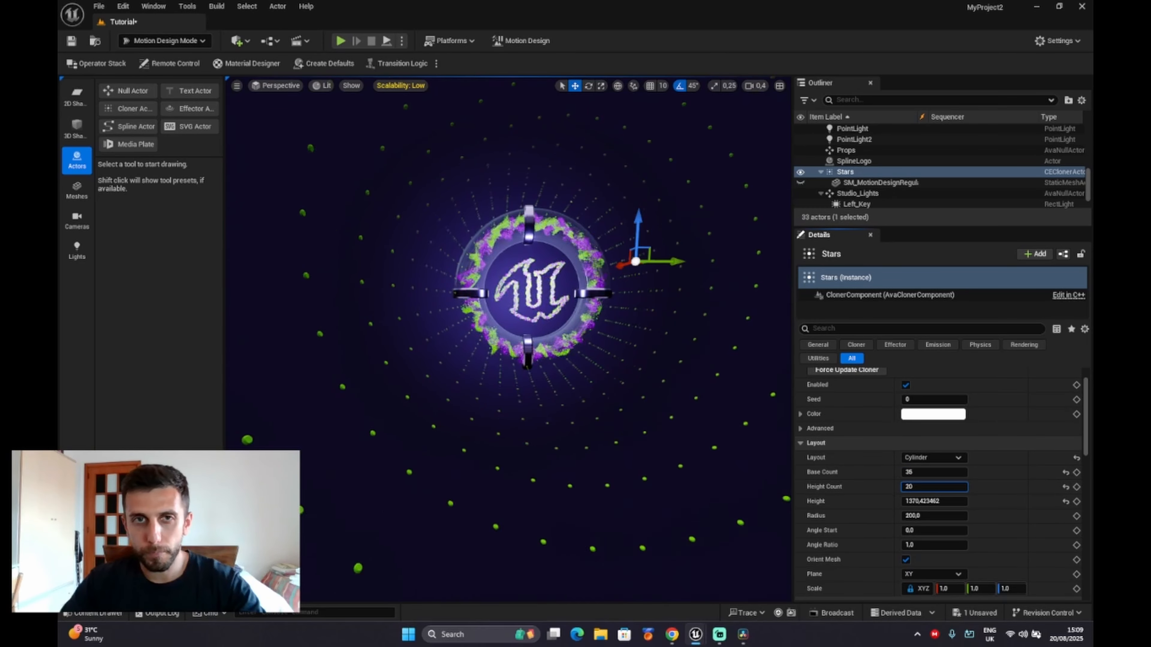
pyautogui.moveTo(574, 453); pyautogui.dragTo(585, 401, button='right')
pyautogui.press('d')
pyautogui.press('a')
pyautogui.press('w')
pyautogui.press('s')
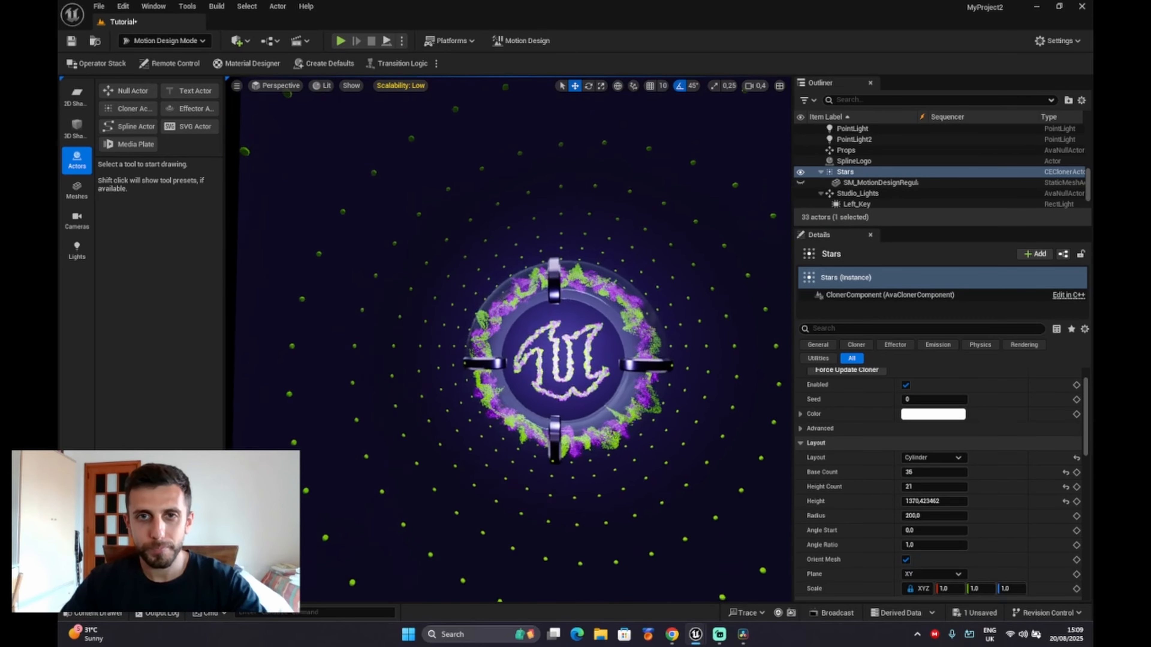
# - Assign the FlyingParticles material from the project's Materials folder to the Stars cloner's polygon mesh
pyautogui.click(852, 182)
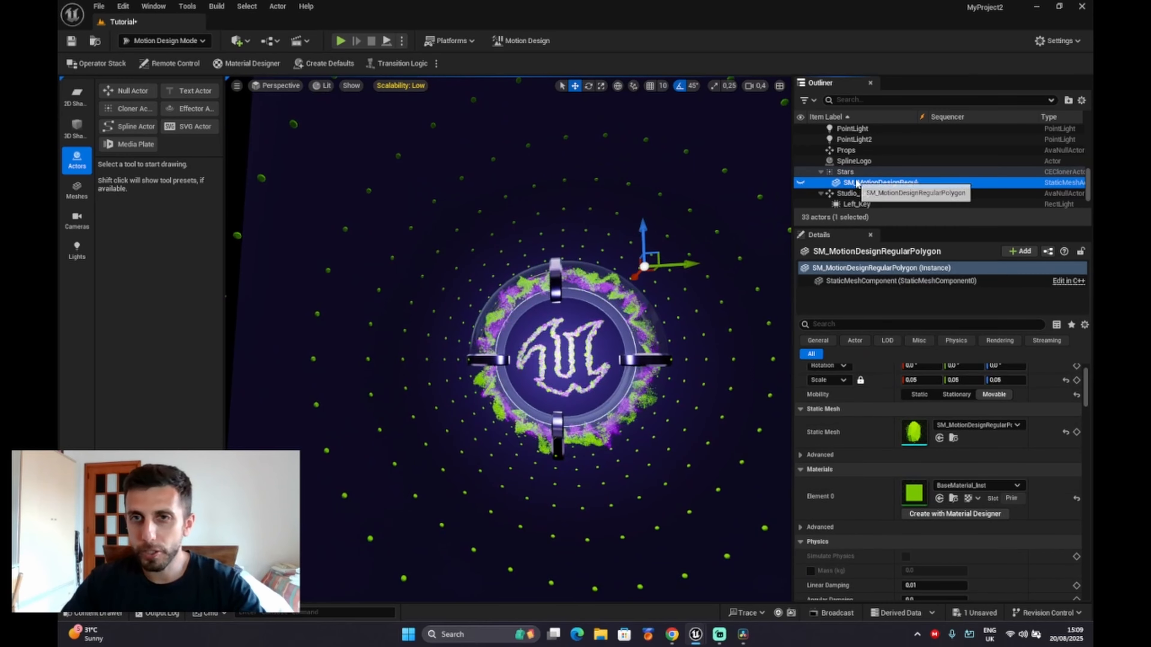
pyautogui.click(85, 614)
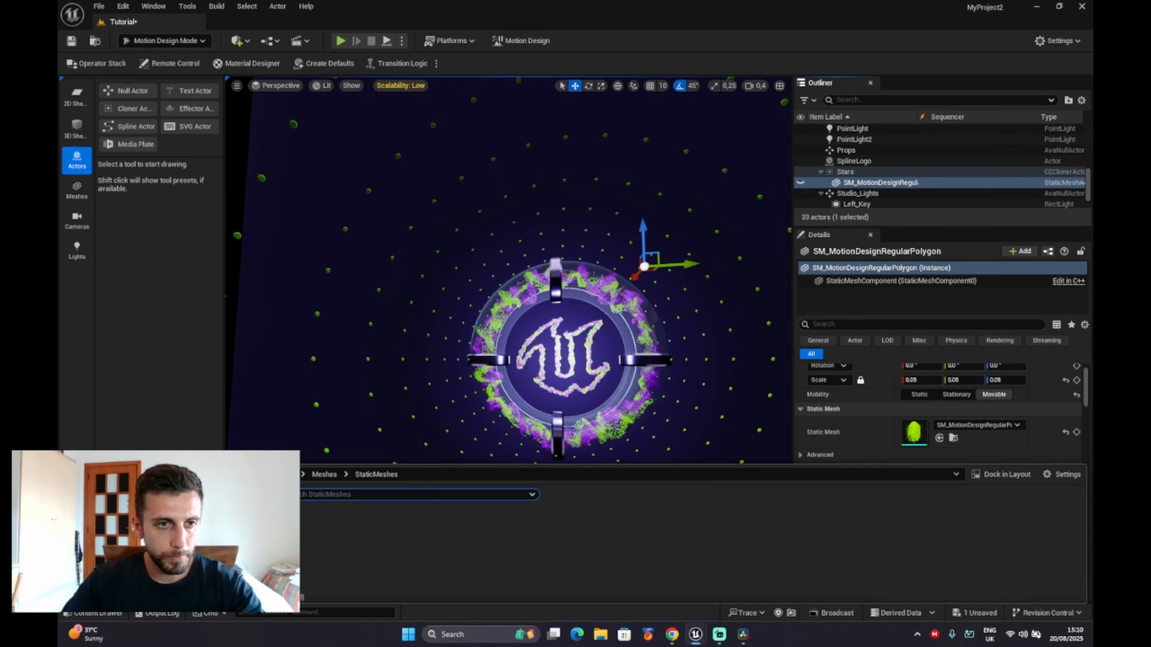
pyautogui.click(122, 546)
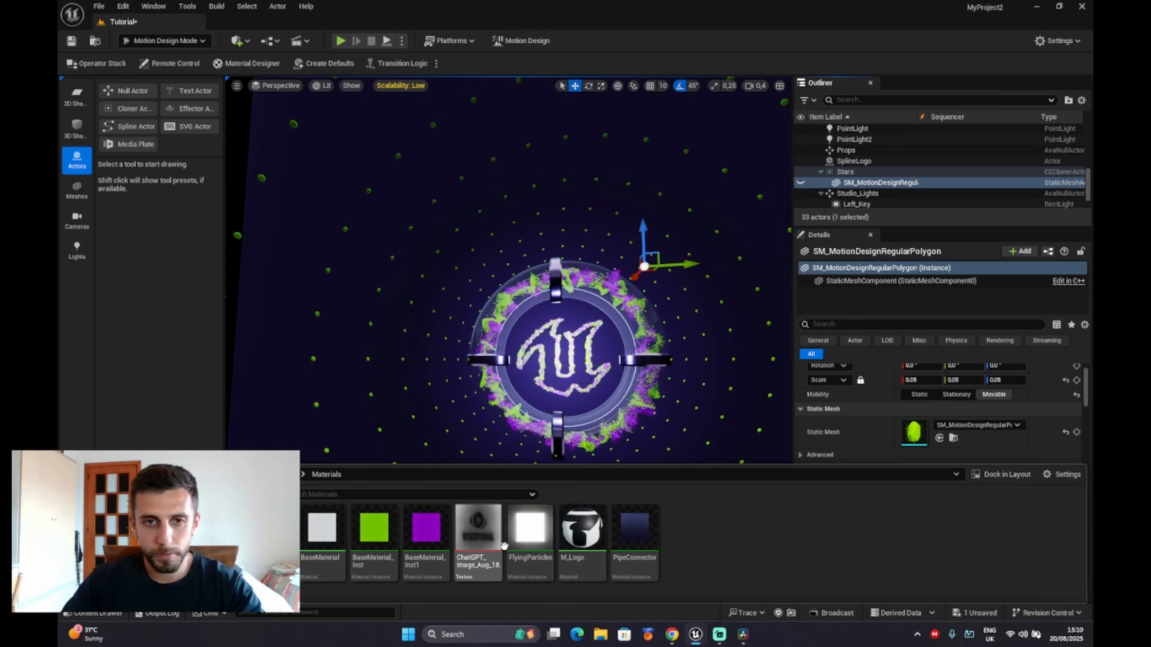
pyautogui.click(531, 547)
pyautogui.click(98, 618)
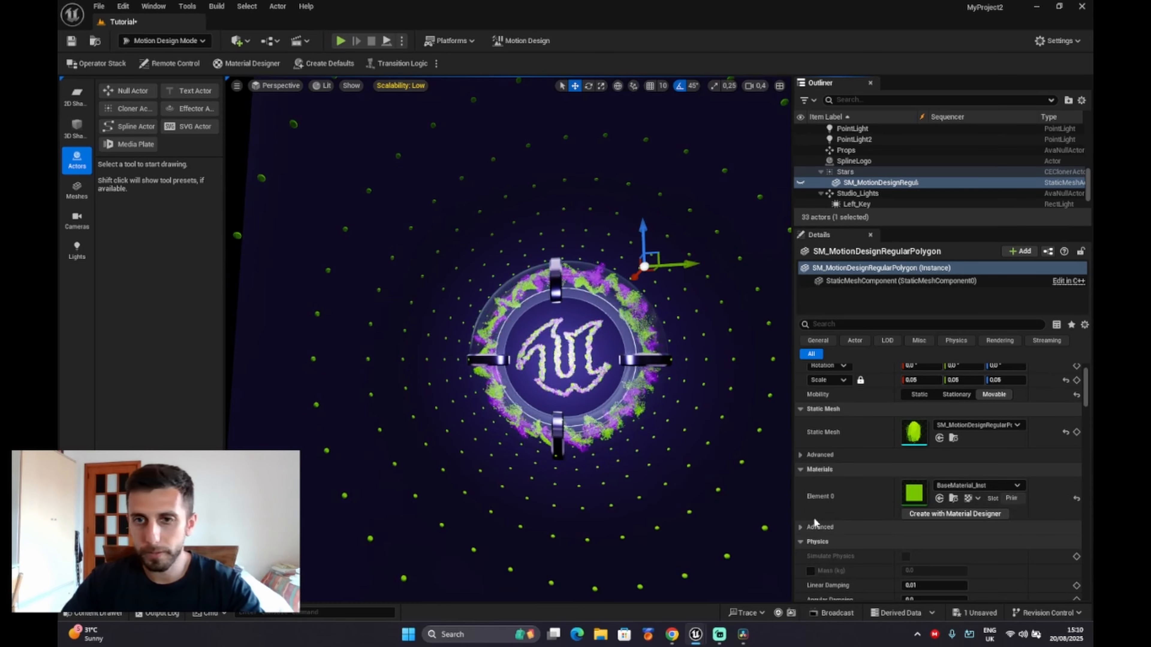
pyautogui.click(942, 499)
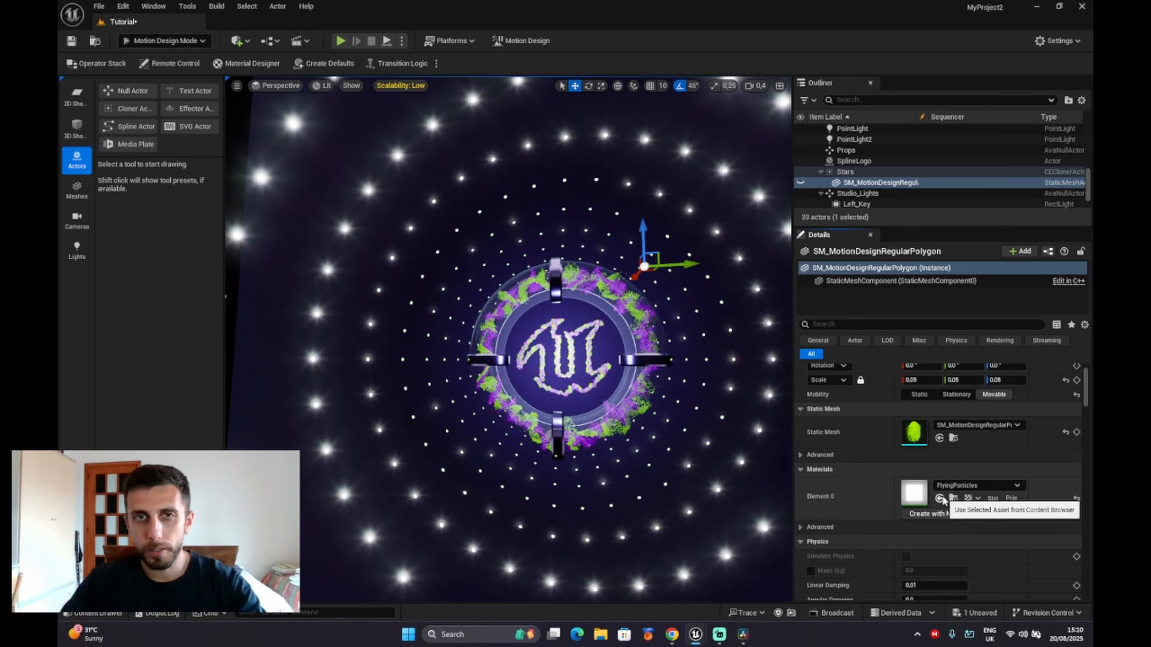
# - Create a linked effector for the Stars cloner
pyautogui.moveTo(654, 449)
pyautogui.mouseDown(button='right')
pyautogui.moveTo(619, 398)
pyautogui.moveTo(584, 403)
pyautogui.moveTo(653, 440)
pyautogui.moveTo(648, 453)
pyautogui.mouseUp(button='right')
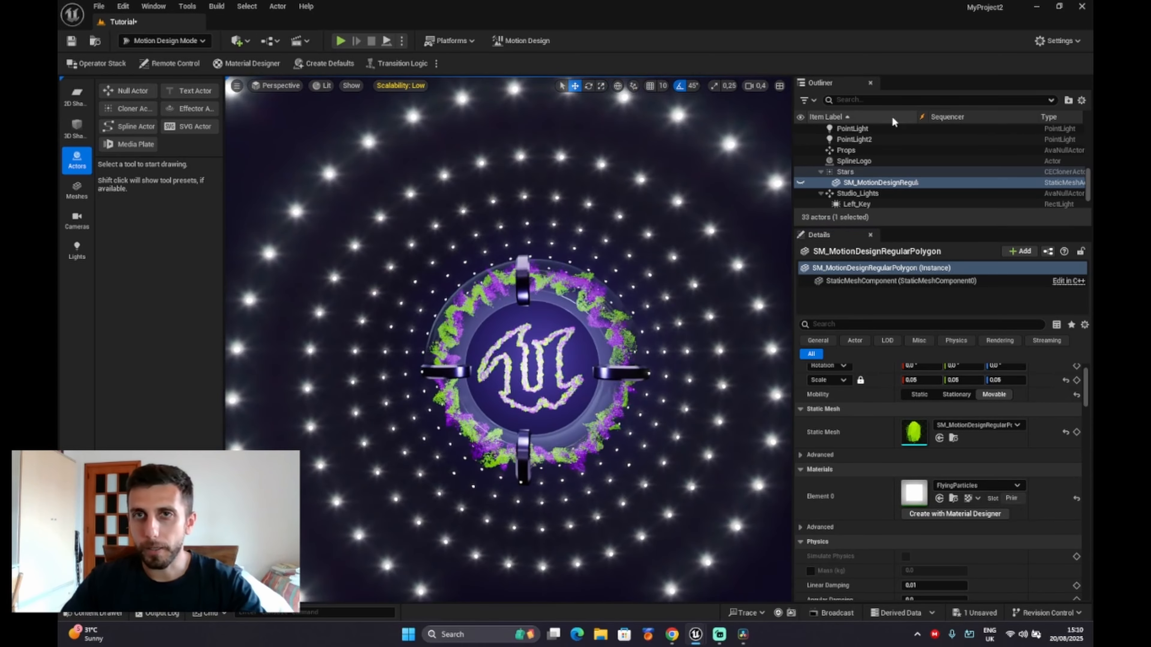
pyautogui.click(857, 172)
pyautogui.scroll(-10, 902, 472)
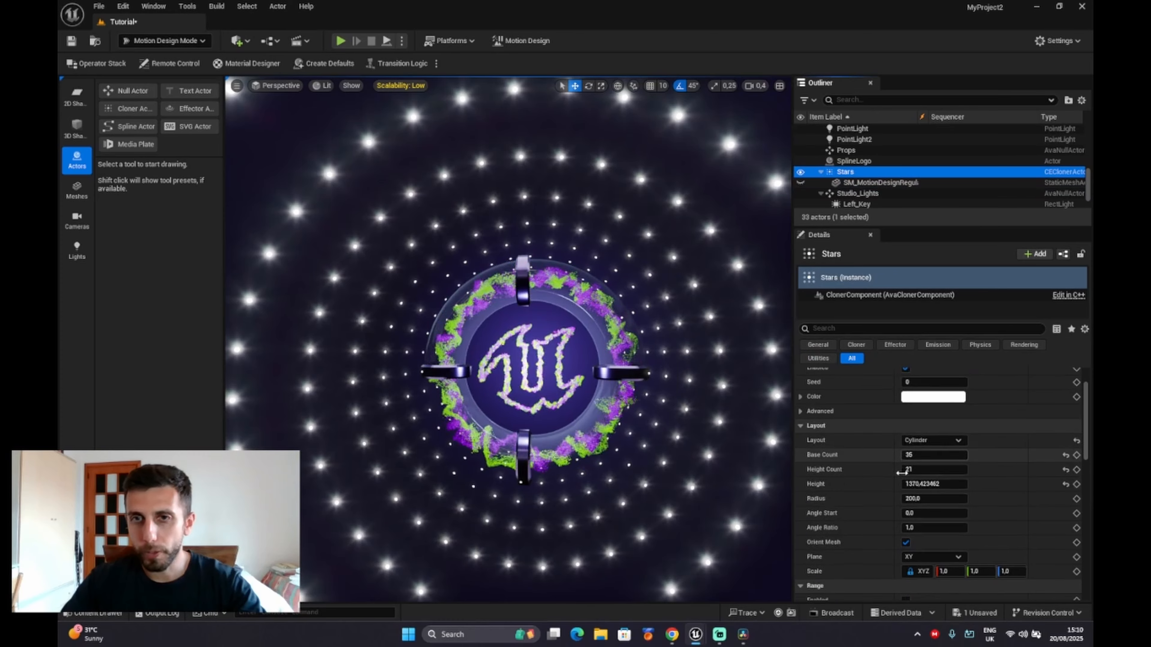
pyautogui.scroll(-3, 901, 476)
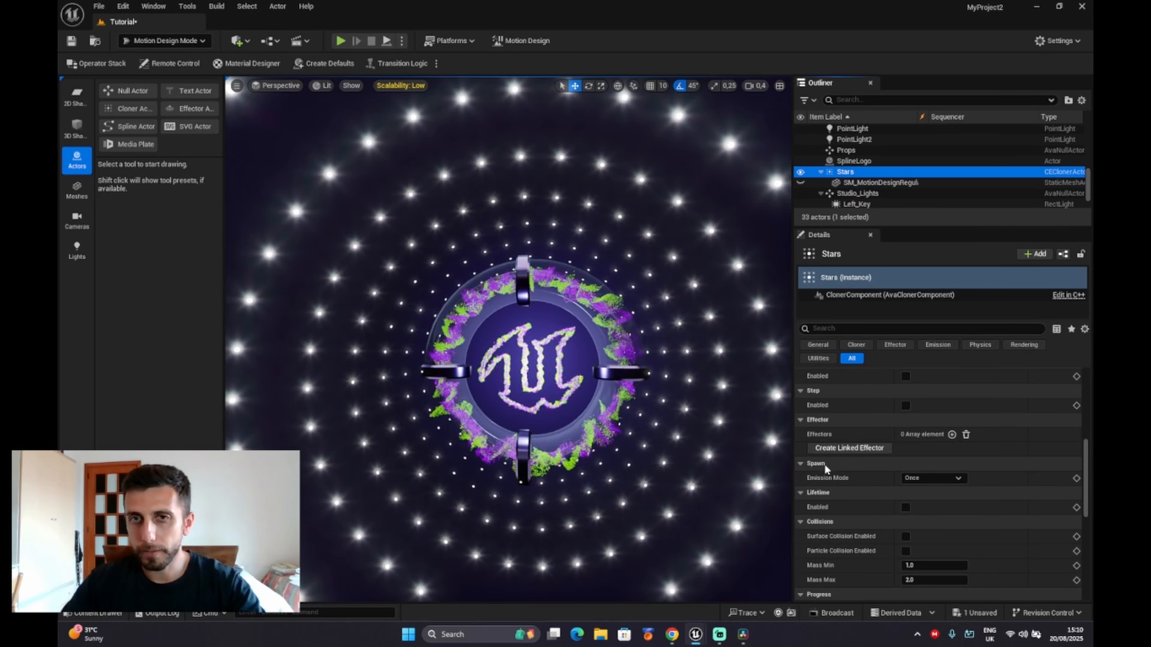
pyautogui.click(850, 448)
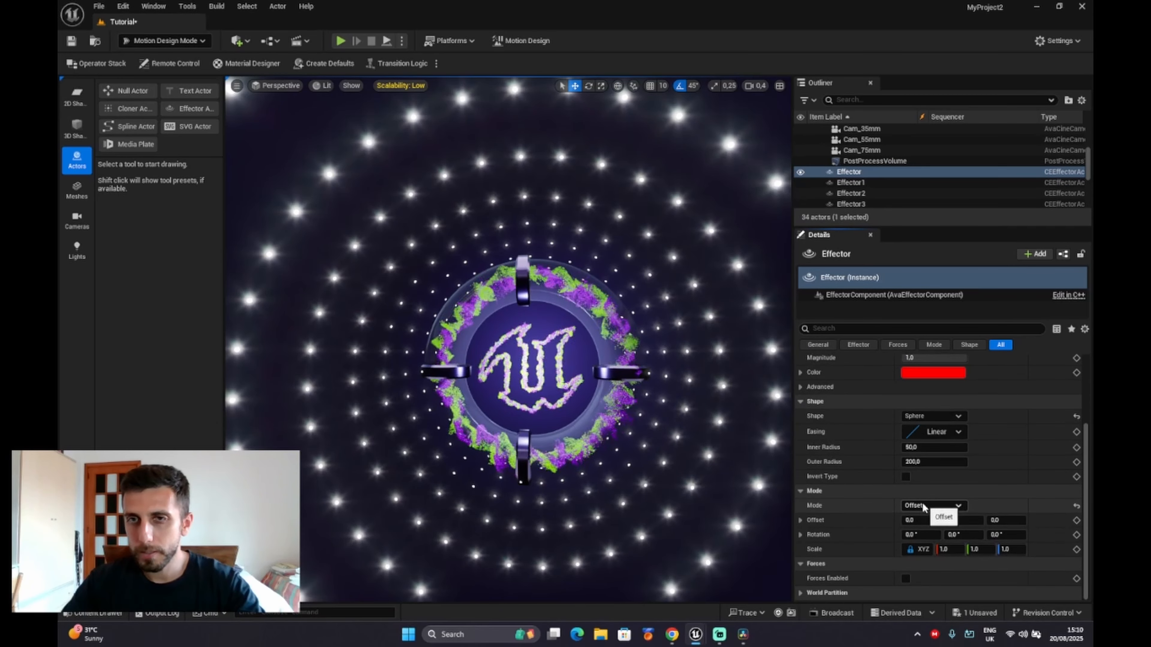
# - Enable forces and the vortex force on the new effector, with the vortex force axis set to 1, 0, 0
pyautogui.click(906, 579)
pyautogui.scroll(-5, 925, 492)
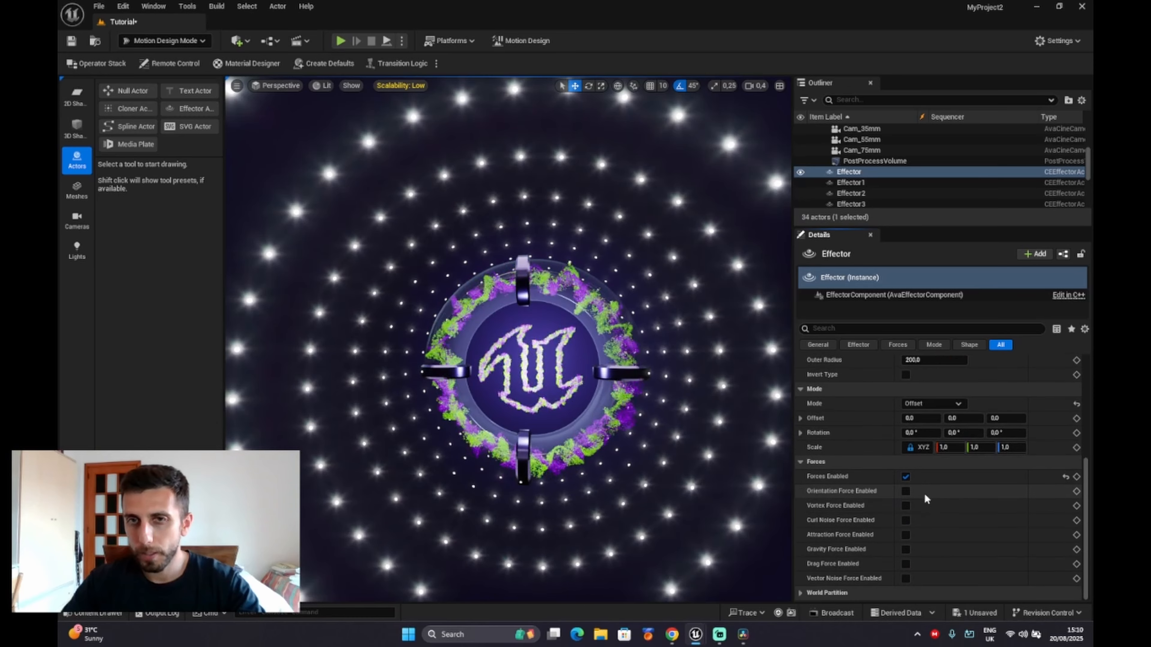
pyautogui.click(906, 505)
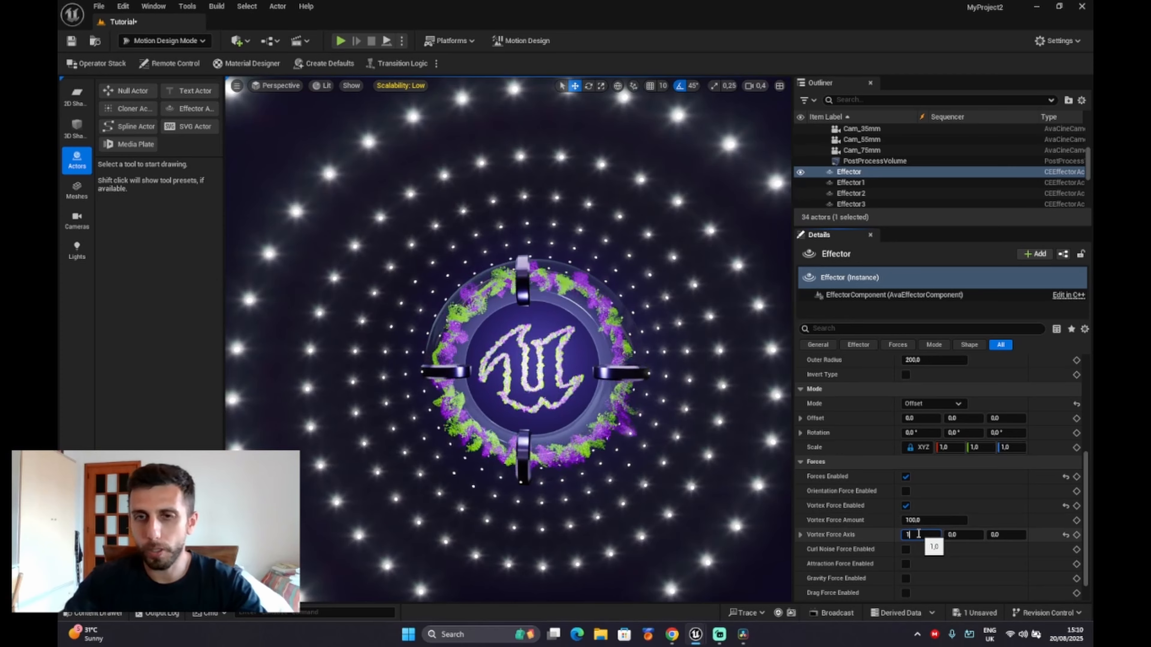
pyautogui.click(992, 515)
# - Set the effector's shape to Unbound so its vortex affects all the stars
pyautogui.scroll(6, 906, 484)
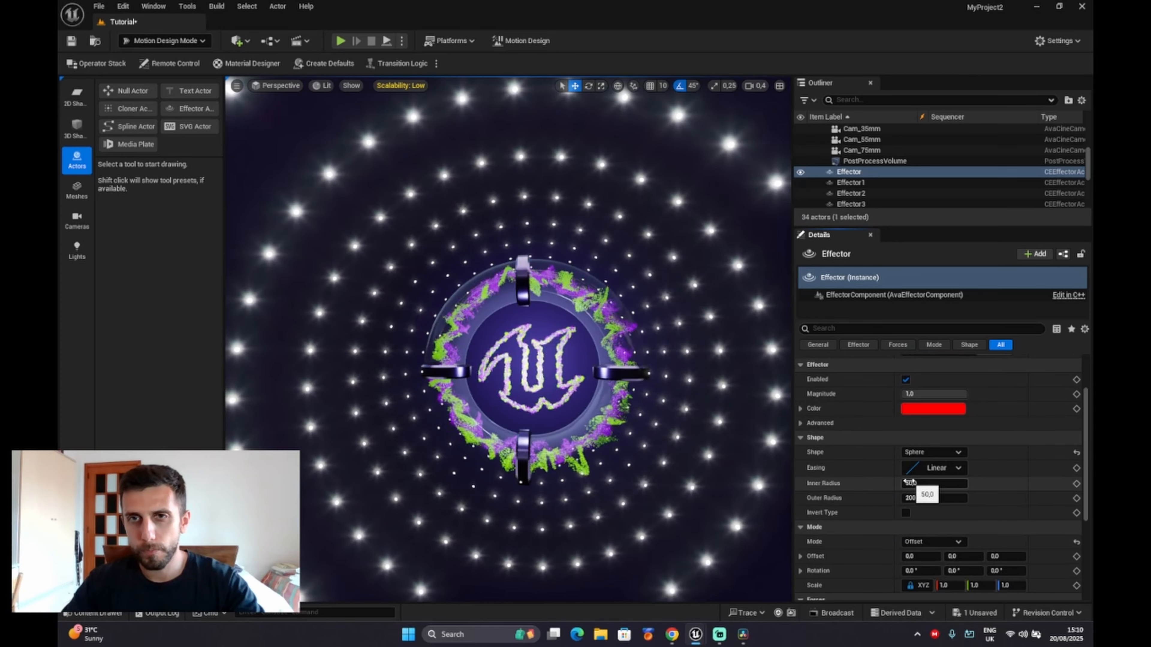
pyautogui.scroll(2, 908, 479)
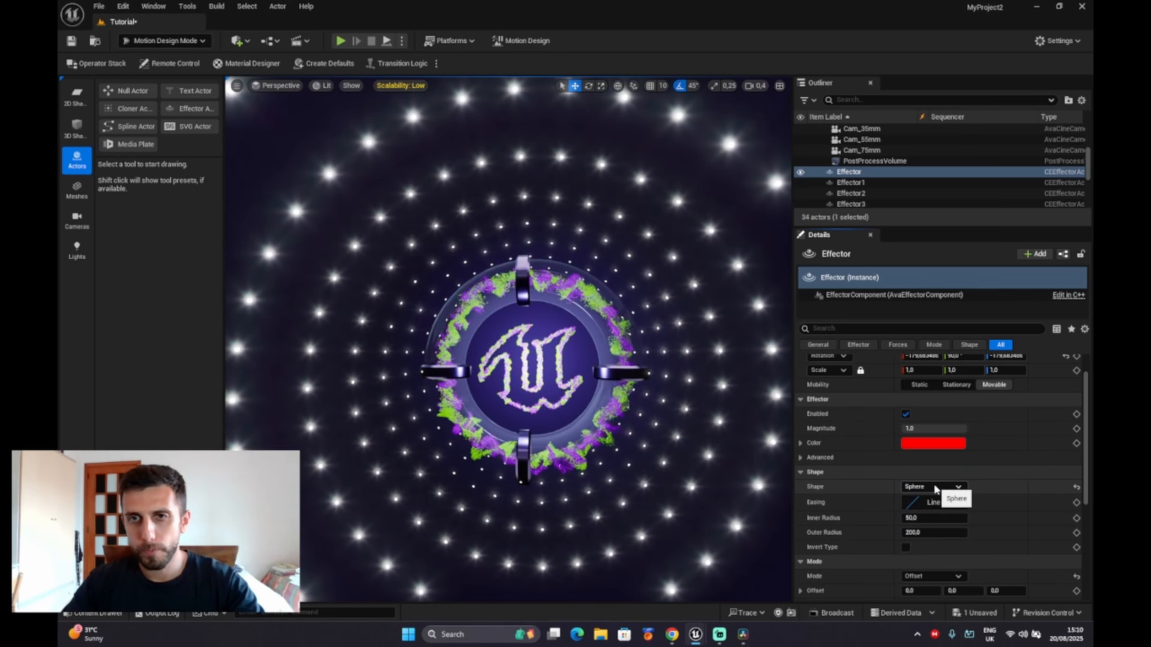
pyautogui.click(921, 529)
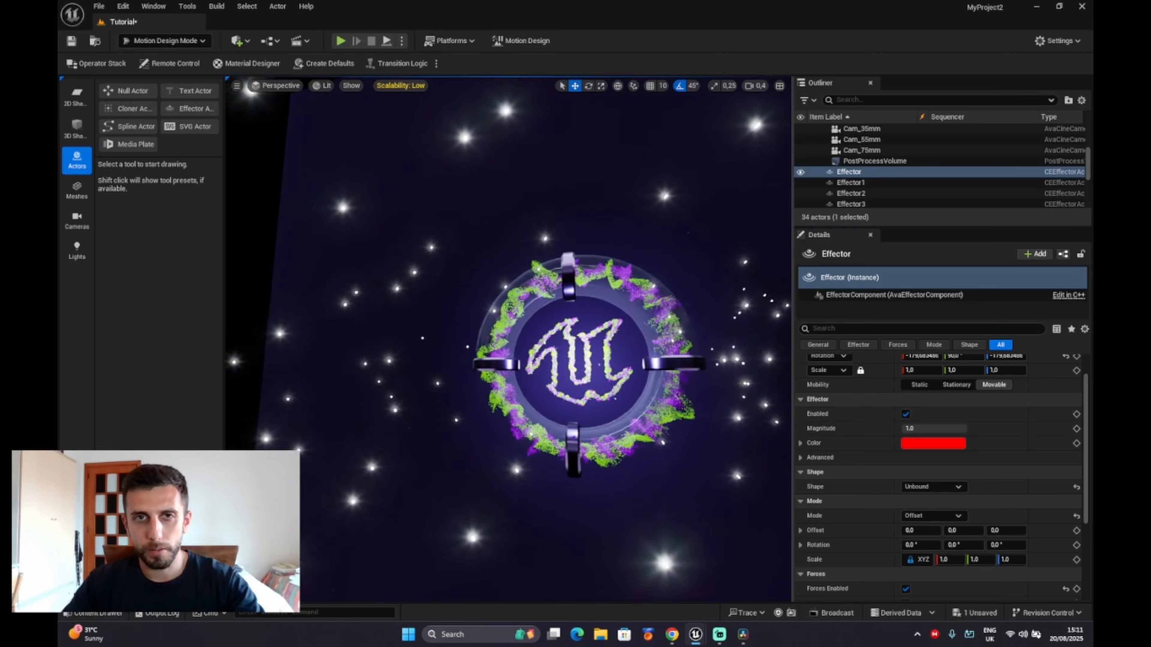
# - Enable the drag force in the Forces settings of the stars' effector
pyautogui.scroll(-2, 938, 533)
pyautogui.scroll(-3, 937, 532)
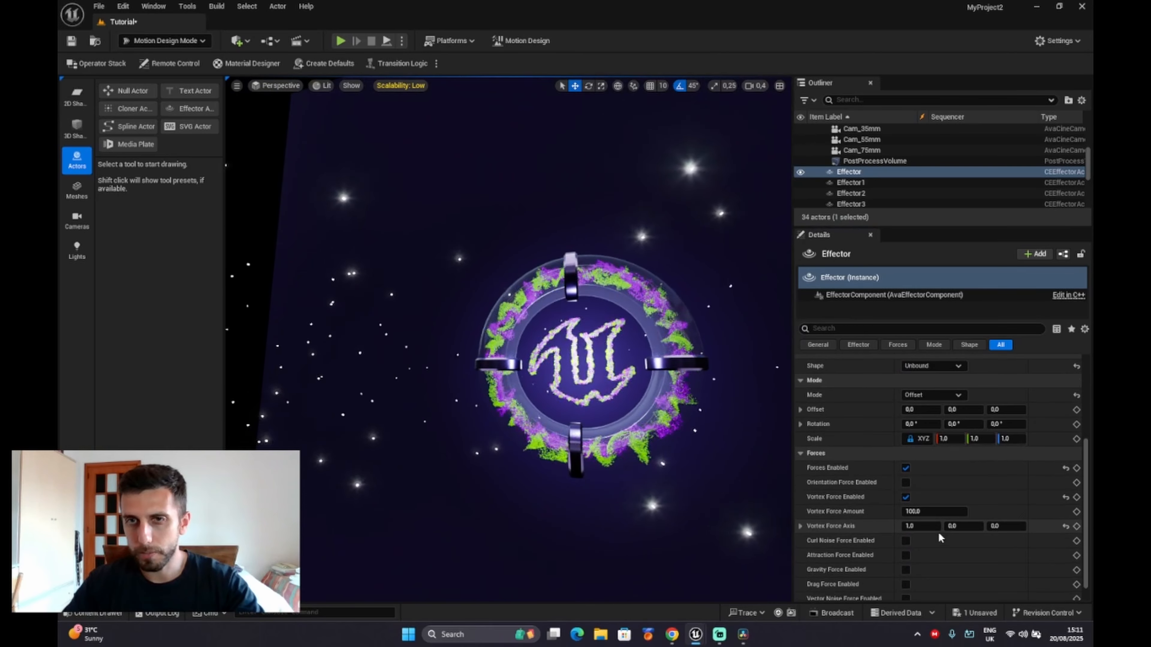
pyautogui.moveTo(508, 339)
pyautogui.mouseDown(button='right')
pyautogui.moveTo(707, 347)
pyautogui.moveTo(603, 333)
pyautogui.moveTo(508, 340)
pyautogui.mouseUp(button='right')
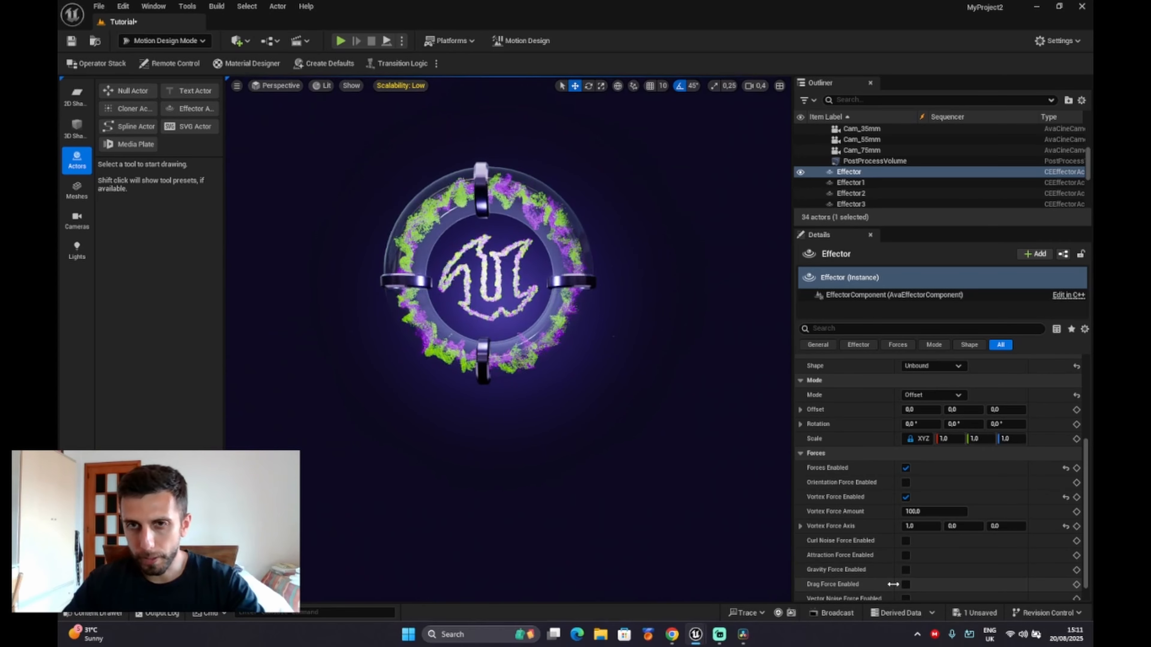
pyautogui.click(905, 584)
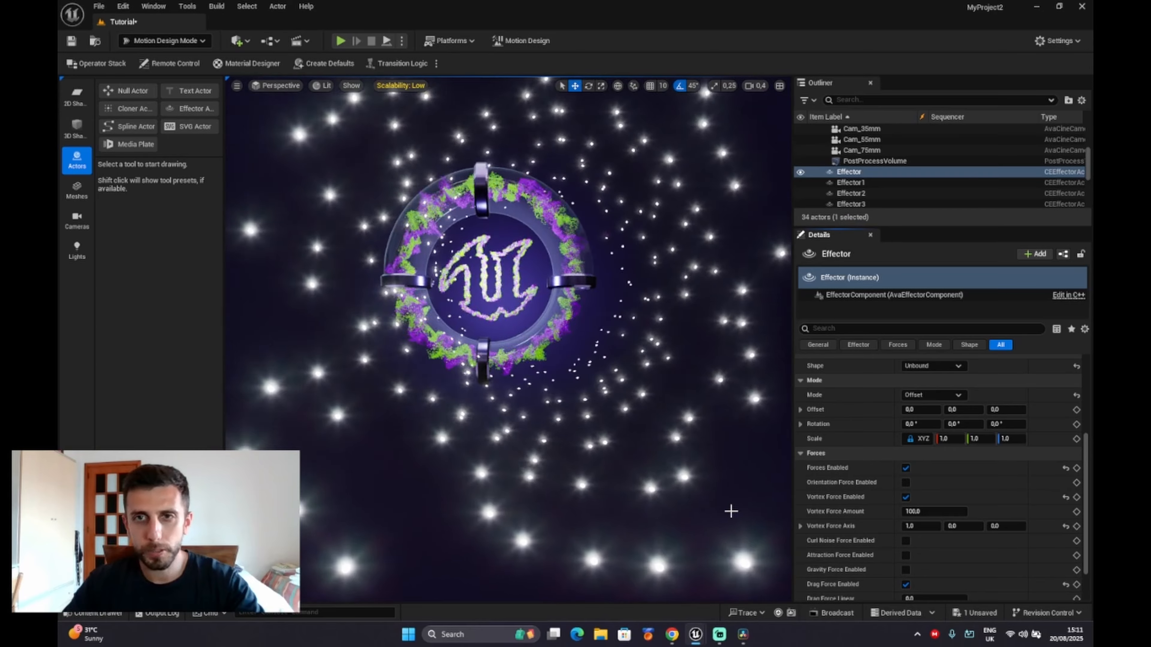
# - Set the X component of the effector's vortex force axis to 0, keeping Y and Z at 0
pyautogui.click(911, 526)
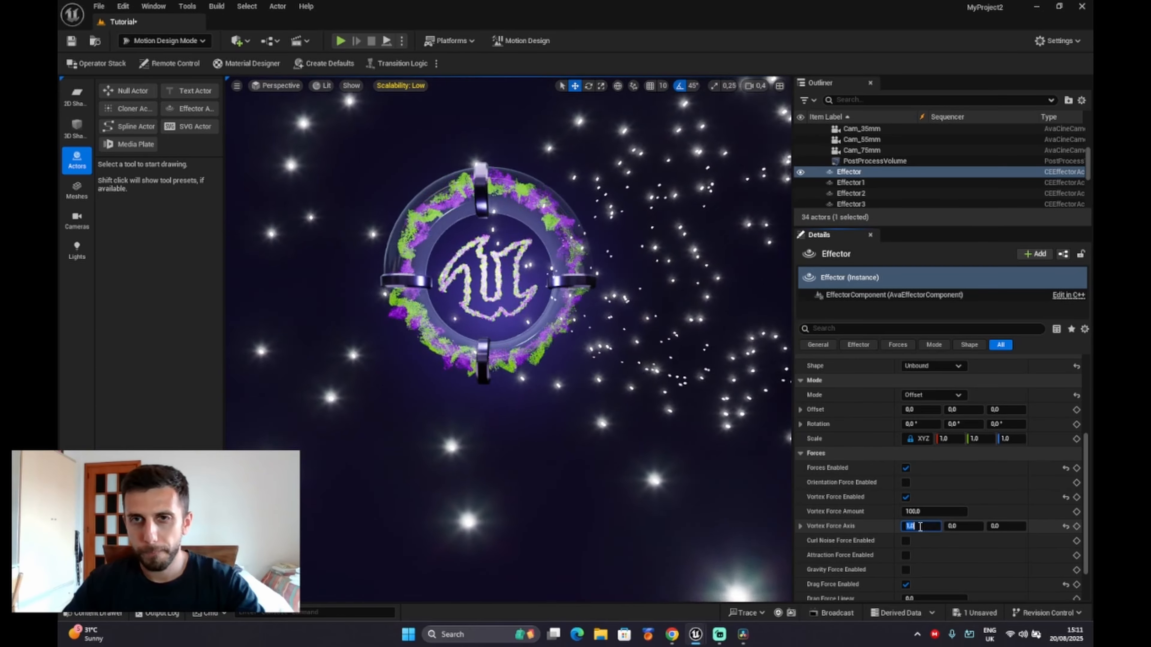
pyautogui.write('0')
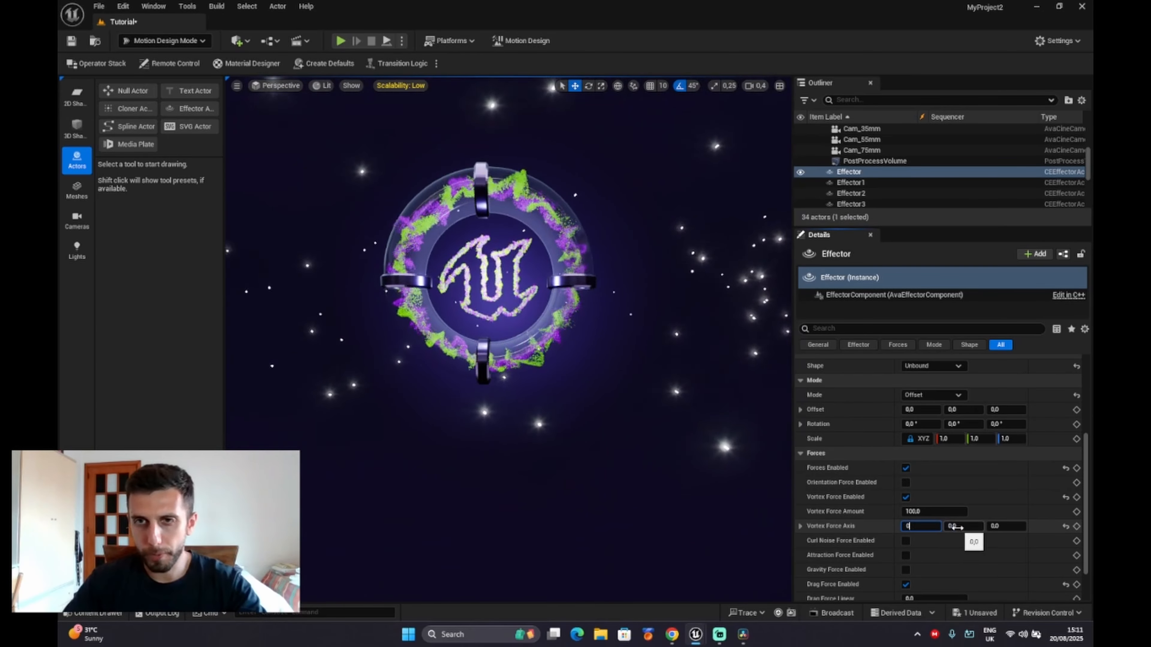
pyautogui.press('Return')
pyautogui.click(956, 526)
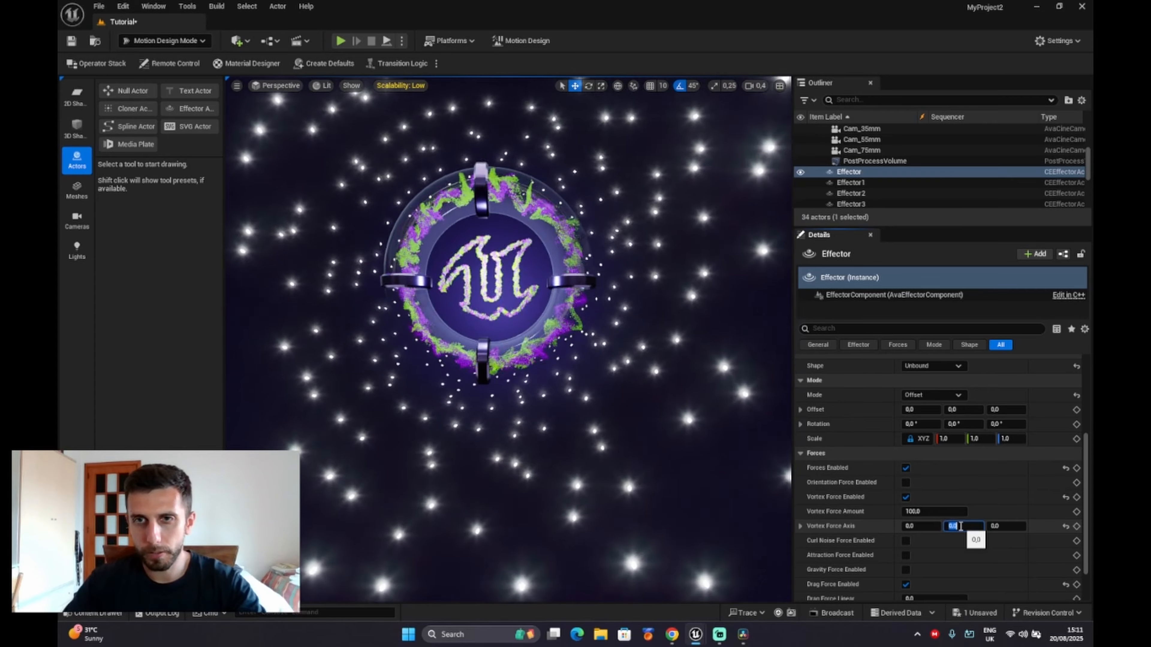
pyautogui.click(995, 509)
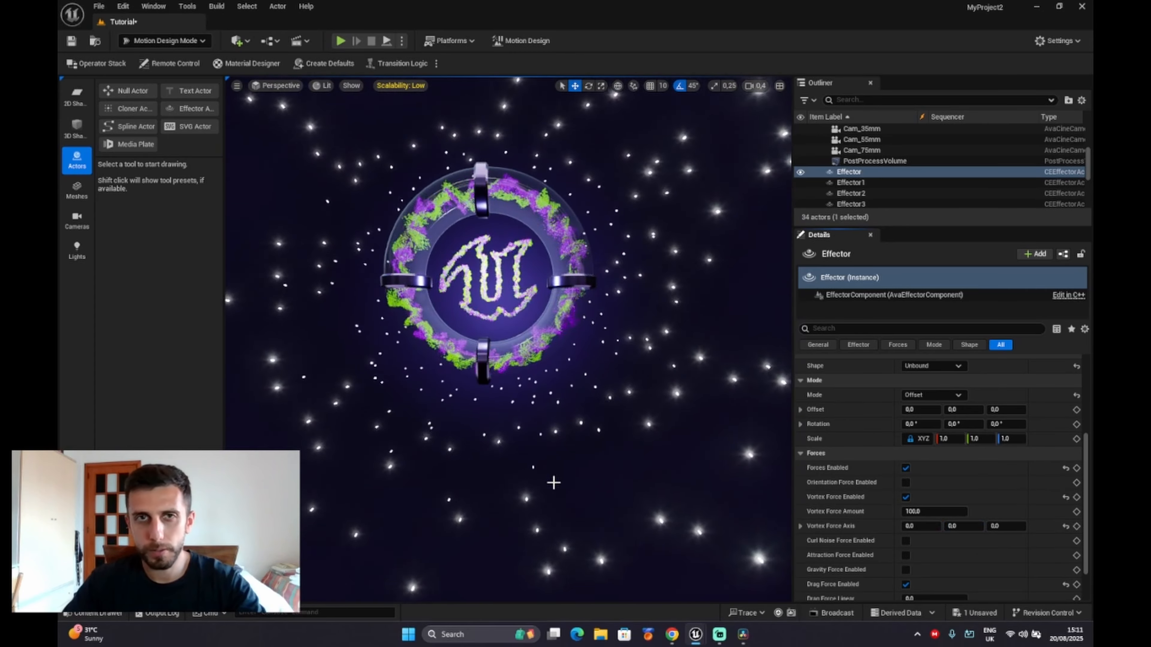
# - Rename the effector linked to the Stars cloner as EffectorStars and keep it selected
pyautogui.moveTo(528, 467); pyautogui.dragTo(506, 447, button='right')
pyautogui.scroll(-1, 997, 537)
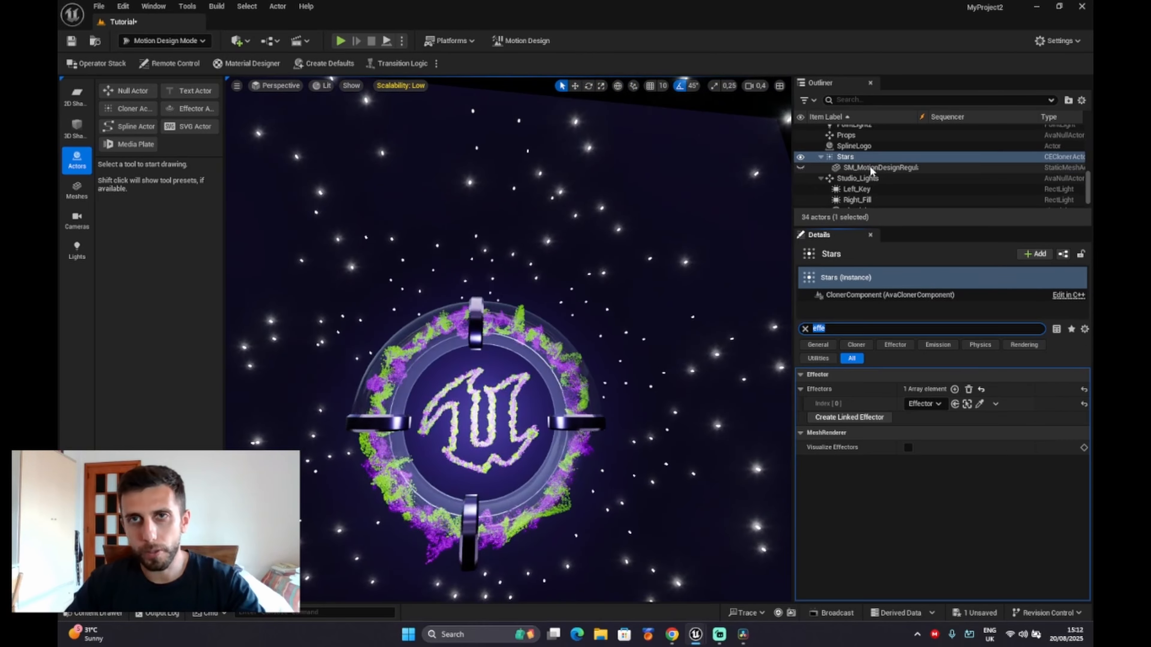
pyautogui.scroll(3, 870, 166)
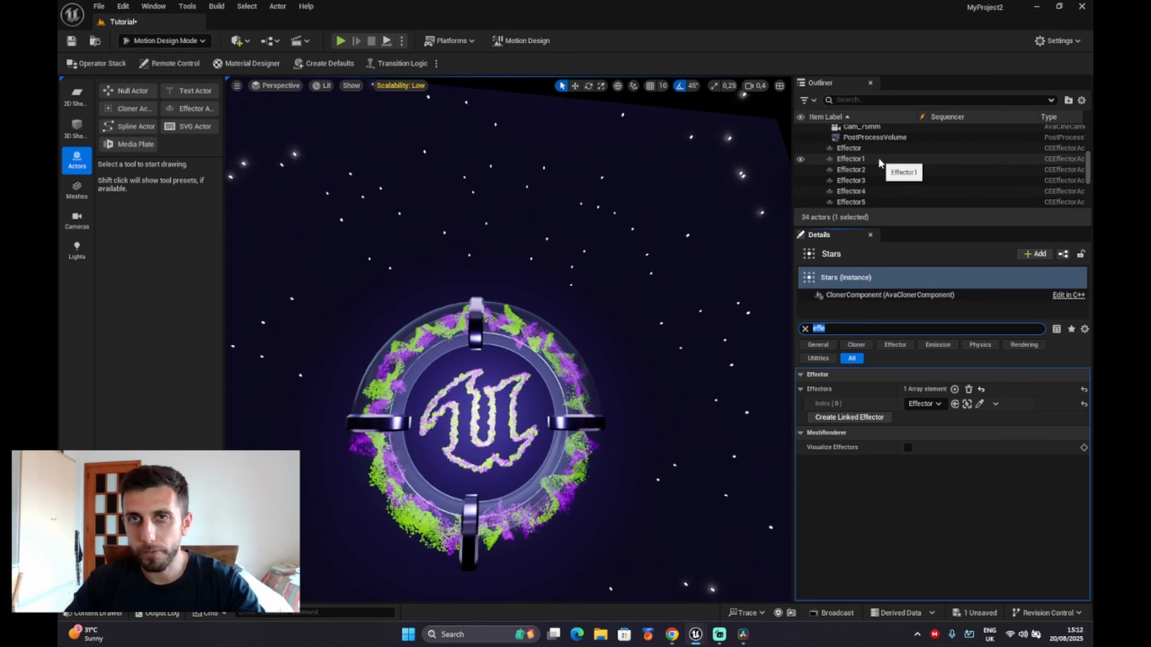
pyautogui.scroll(2, 844, 148)
pyautogui.click(845, 148)
pyautogui.rightClick(846, 149)
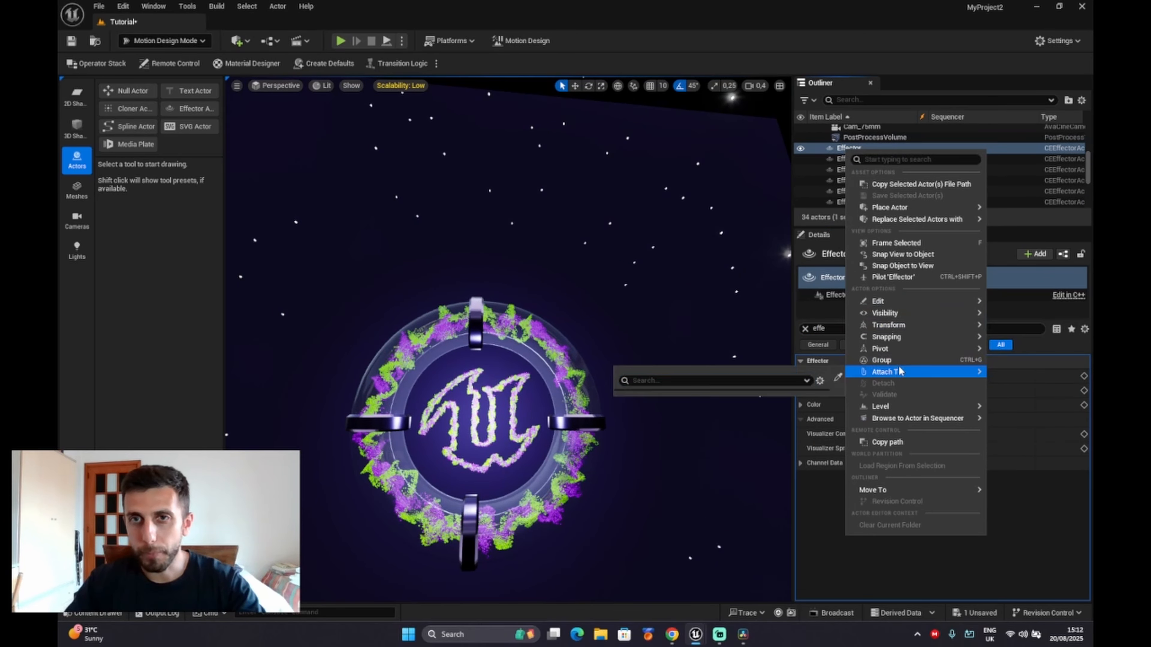
pyautogui.moveTo(893, 304)
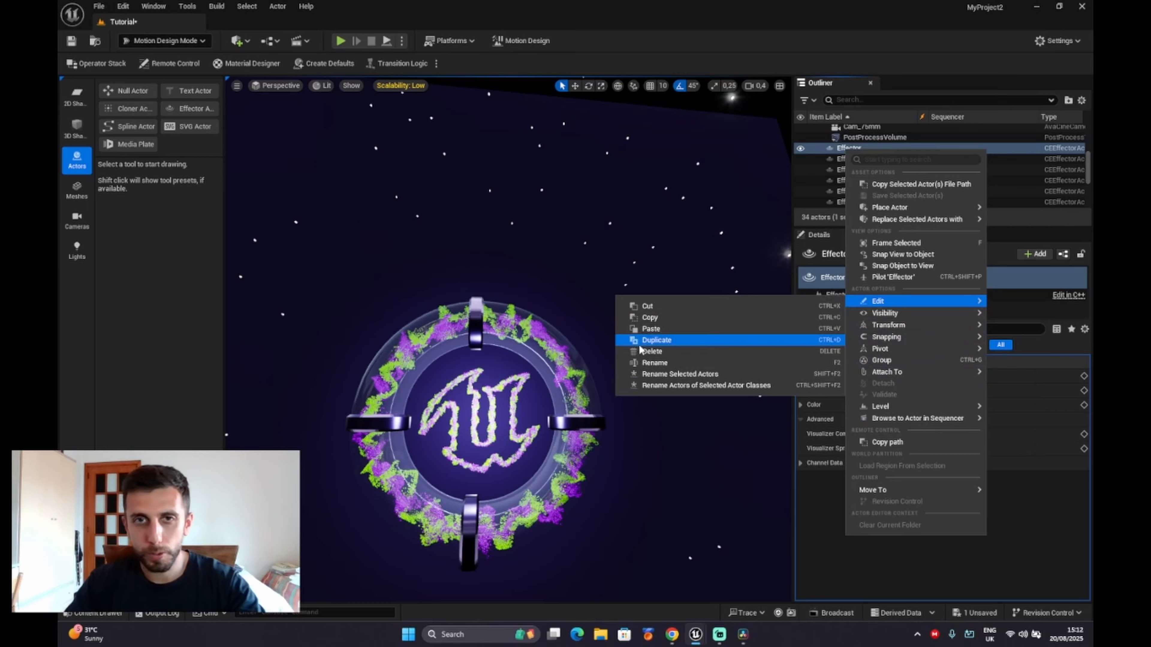
pyautogui.click(668, 364)
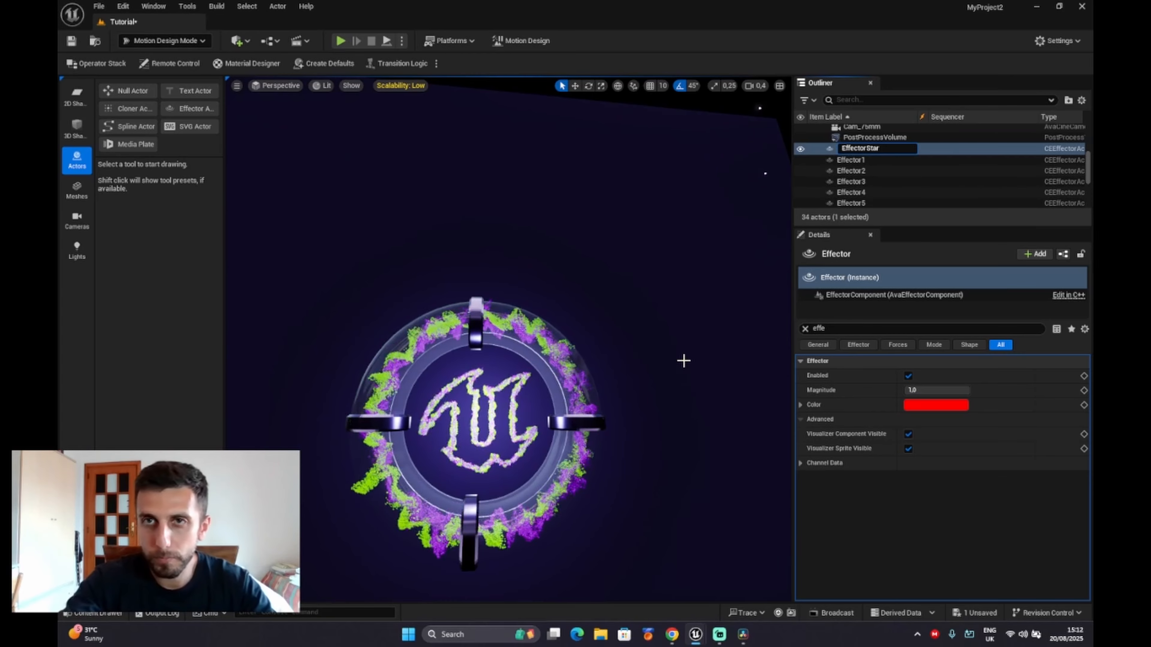
pyautogui.click(954, 139)
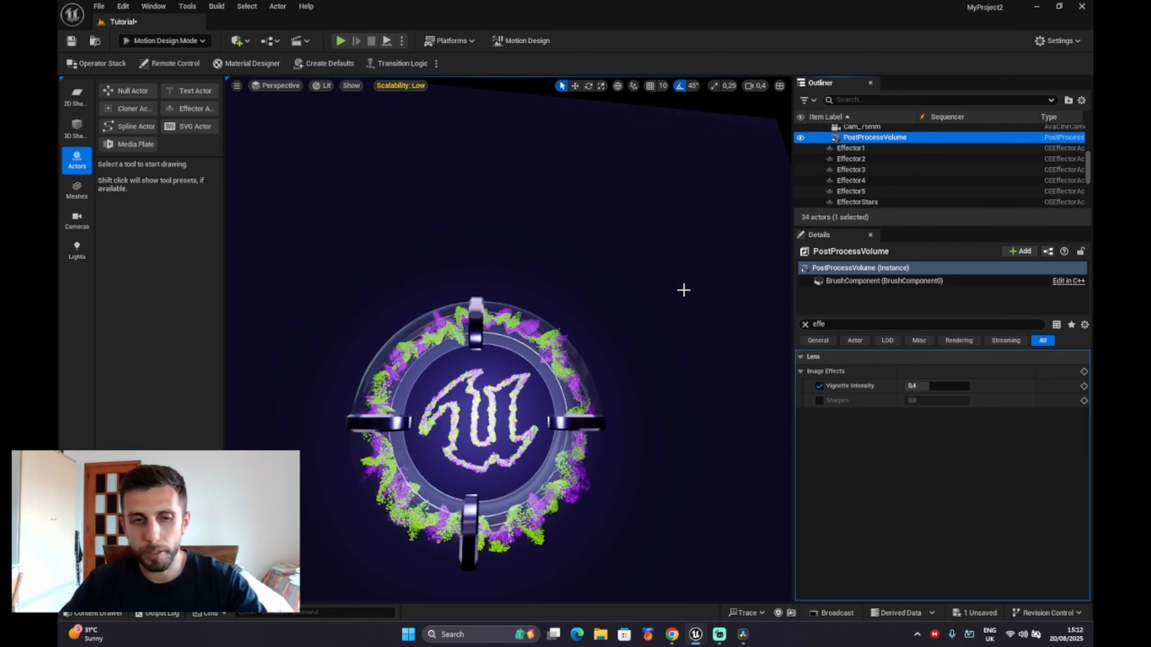
pyautogui.hotkey('ctrl', 'z')
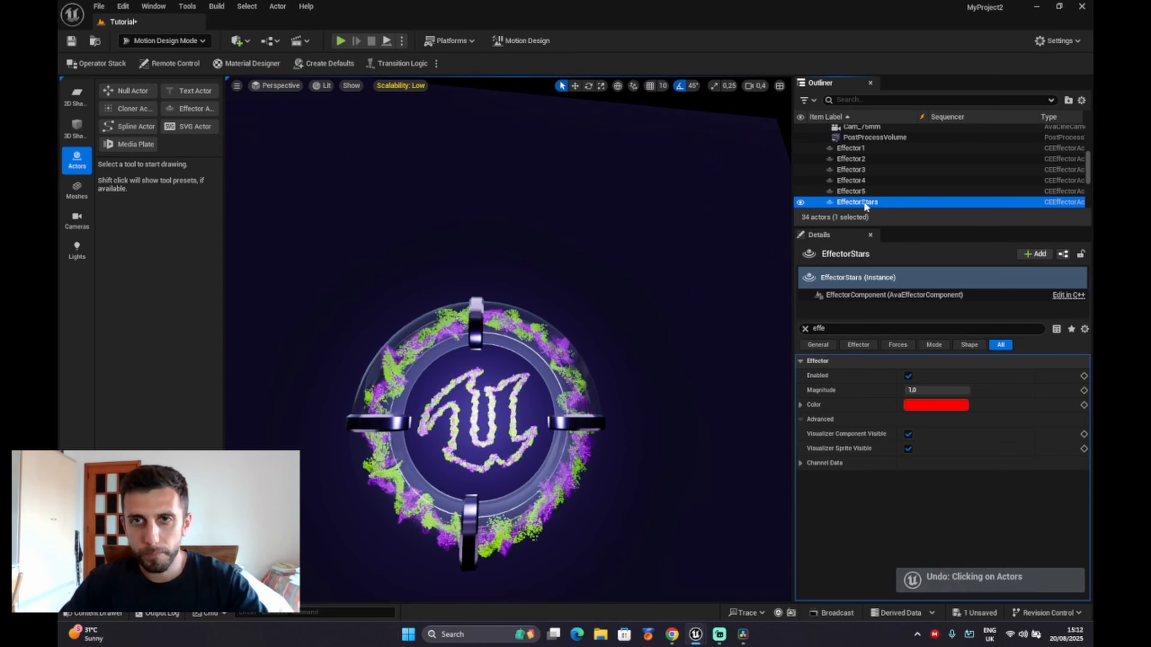
# - Clear the property search filter and enable the attraction force on EffectorStars
pyautogui.moveTo(594, 394); pyautogui.dragTo(594, 418, button='right')
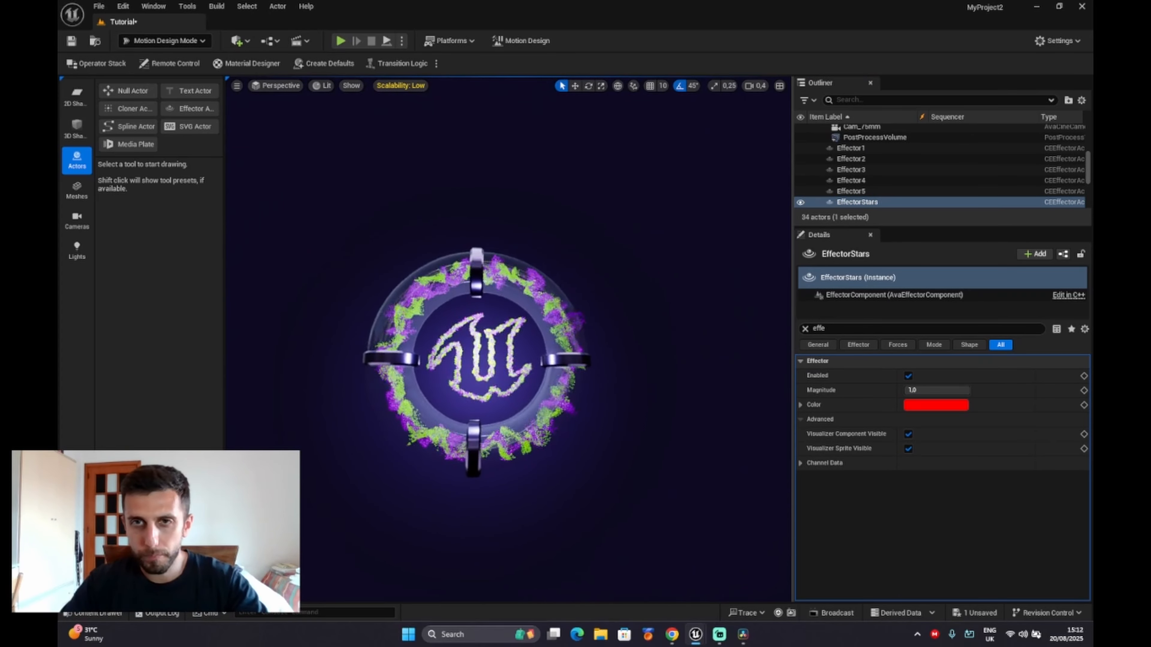
pyautogui.click(805, 328)
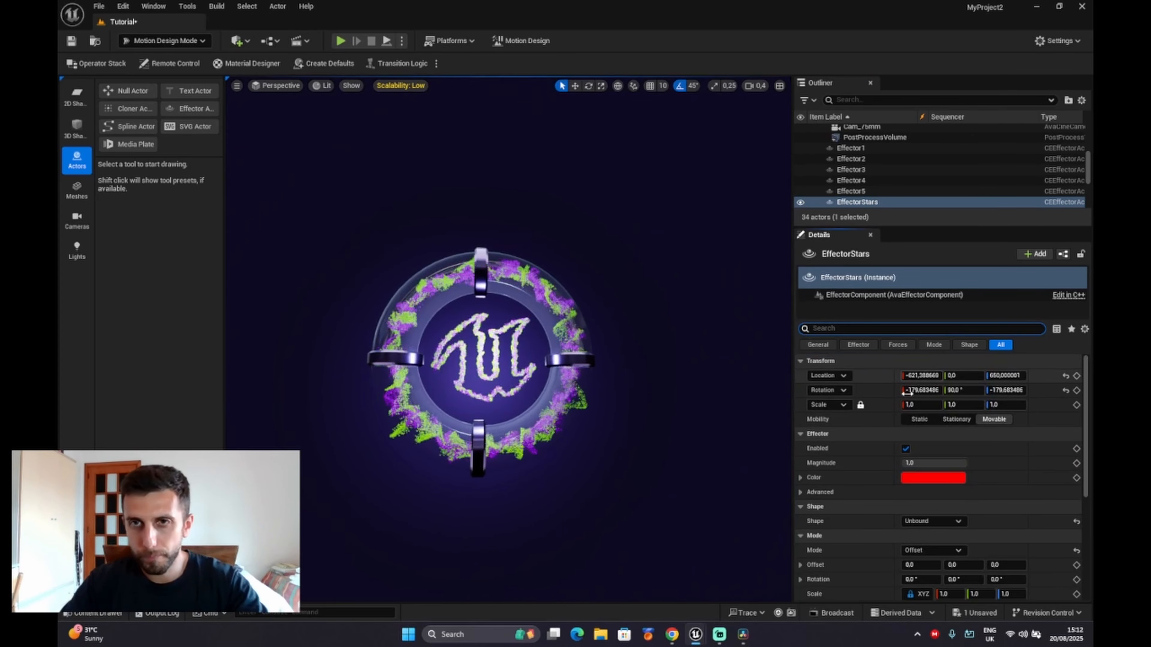
pyautogui.scroll(-1, 922, 534)
pyautogui.scroll(-5, 921, 534)
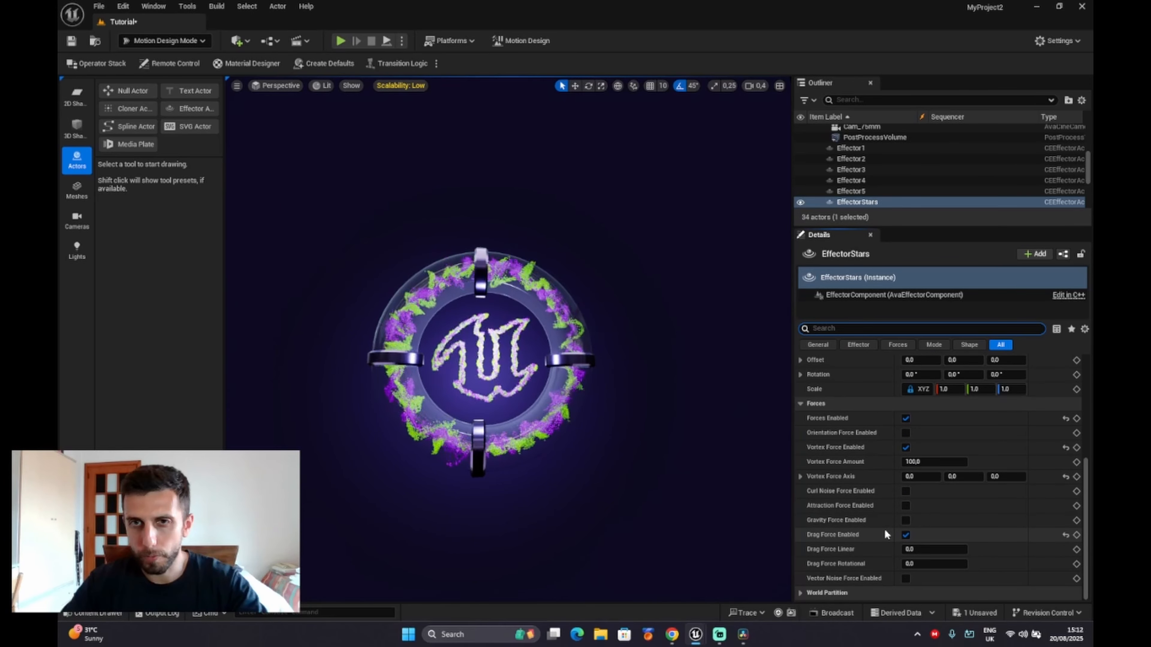
pyautogui.click(905, 506)
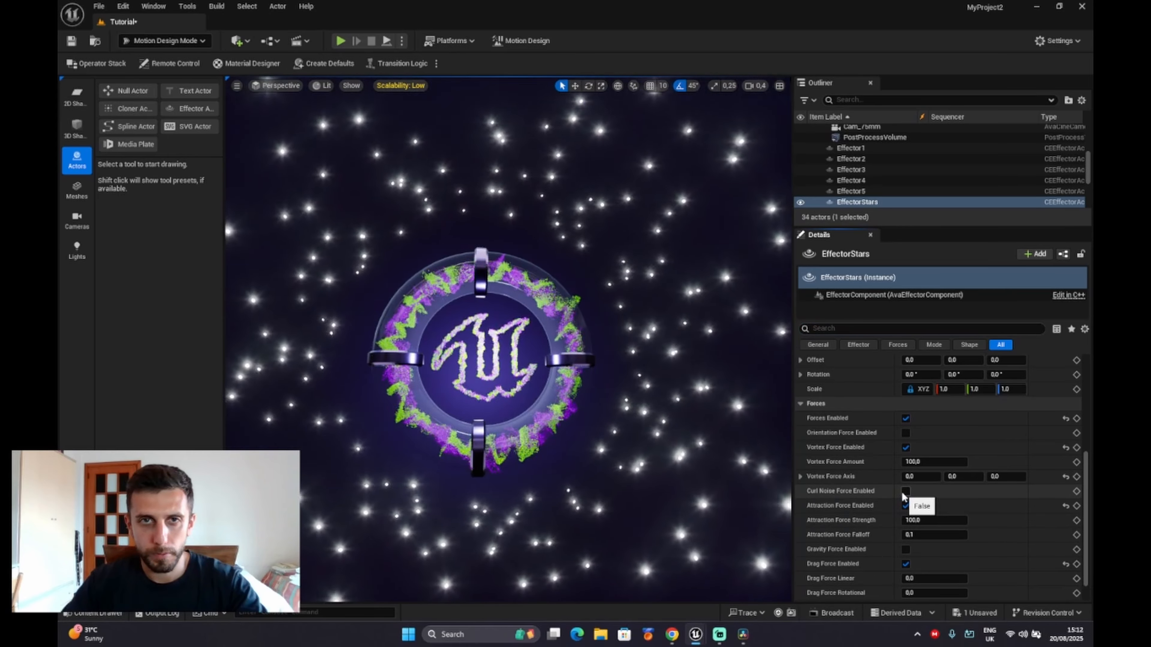
# - Try a vortex force amount of 50 on EffectorStars
pyautogui.press('s')
pyautogui.moveTo(611, 378); pyautogui.dragTo(589, 407, button='right')
pyautogui.press('w')
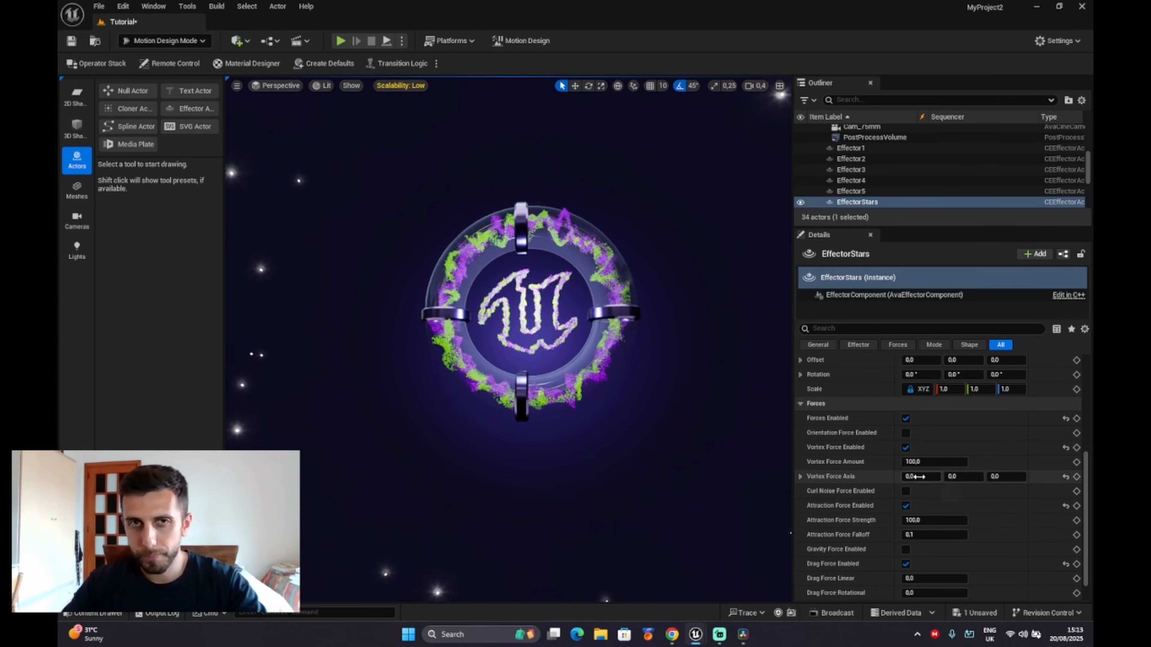
pyautogui.press('s')
pyautogui.moveTo(562, 363)
pyautogui.mouseDown(button='right')
pyautogui.moveTo(558, 304)
pyautogui.moveTo(569, 363)
pyautogui.mouseUp(button='right')
pyautogui.press('w')
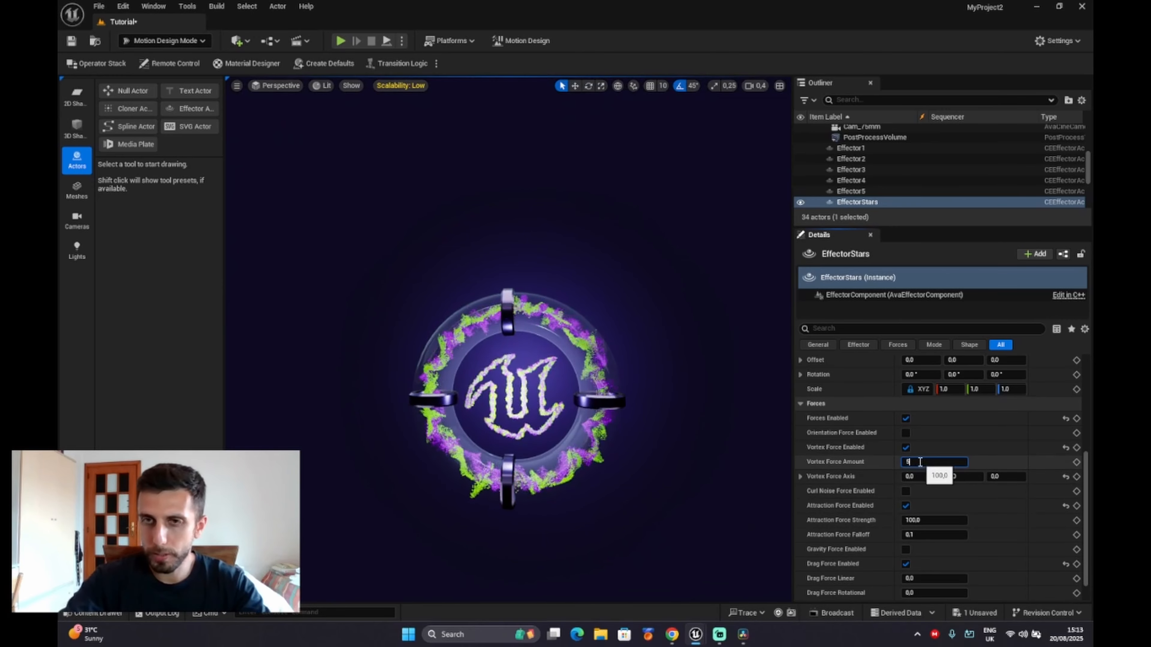
pyautogui.press('Return')
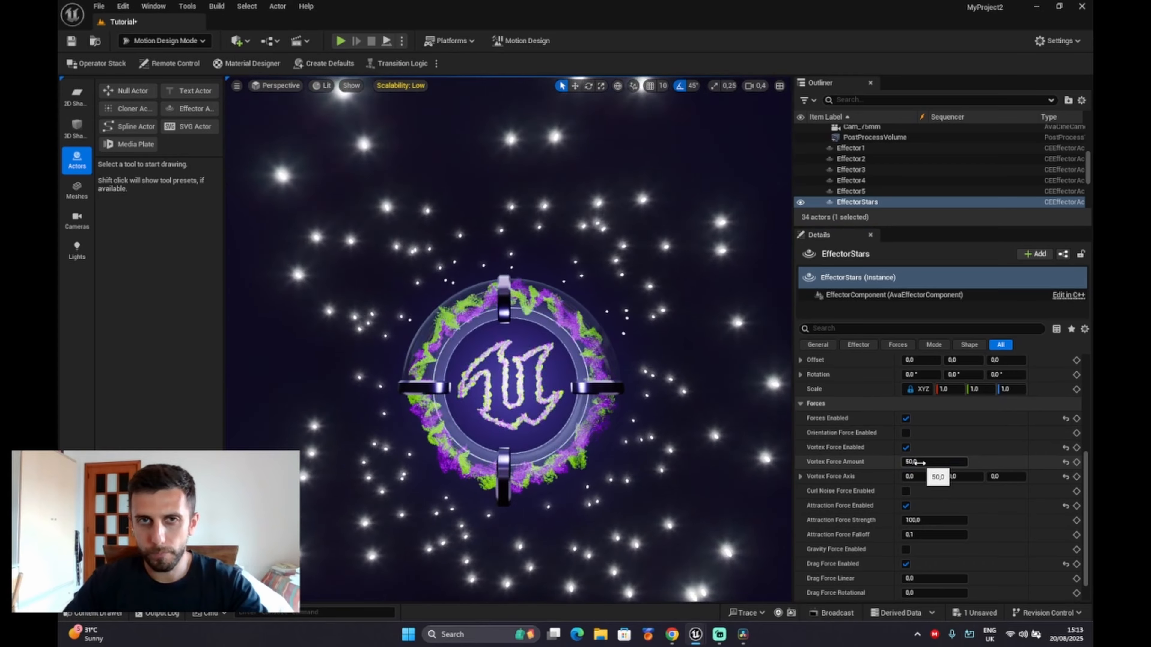
# - Set the vortex force amount of EffectorStars to 90
pyautogui.moveTo(917, 461); pyautogui.dragTo(924, 461)
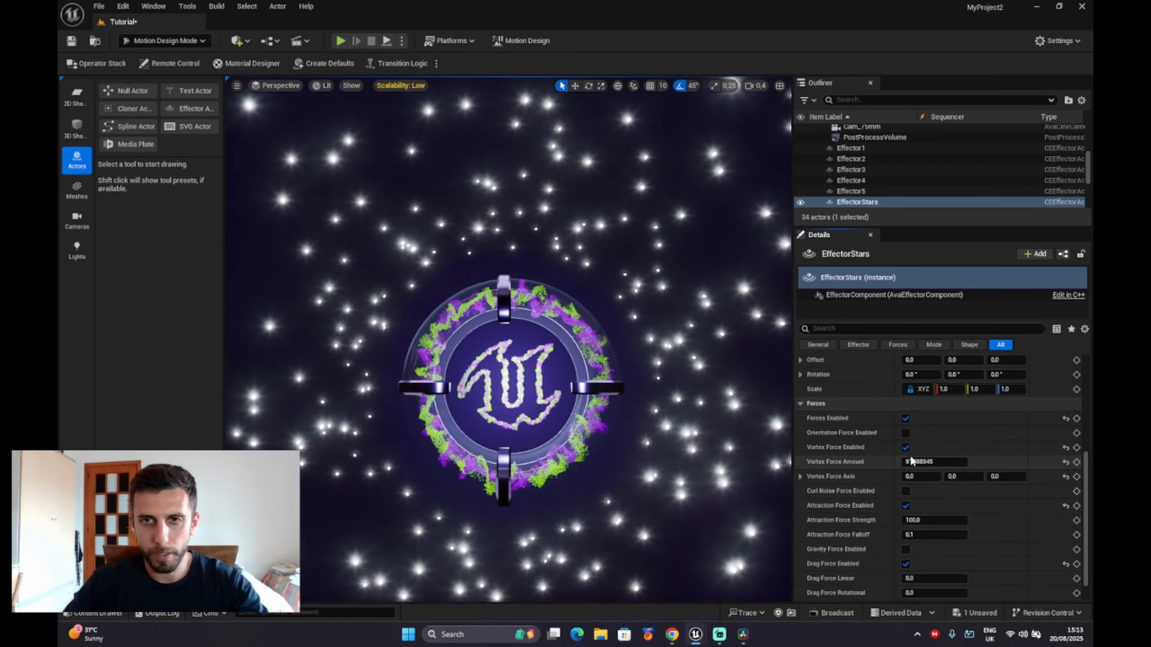
pyautogui.click(920, 462)
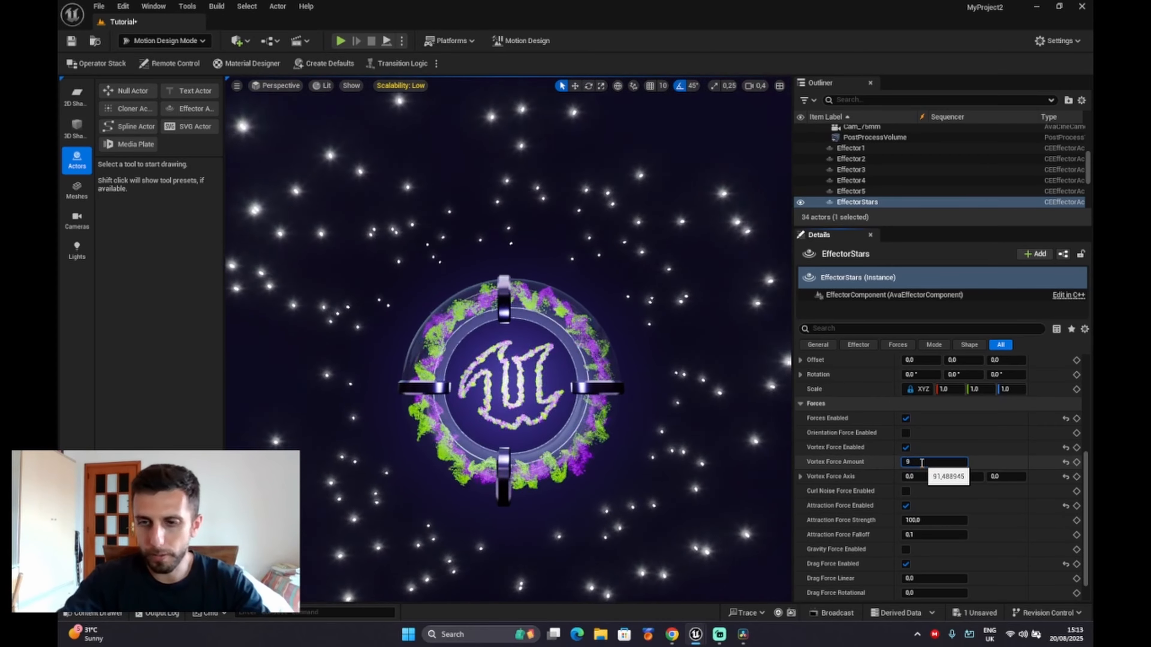
pyautogui.write('90')
pyautogui.press('Return')
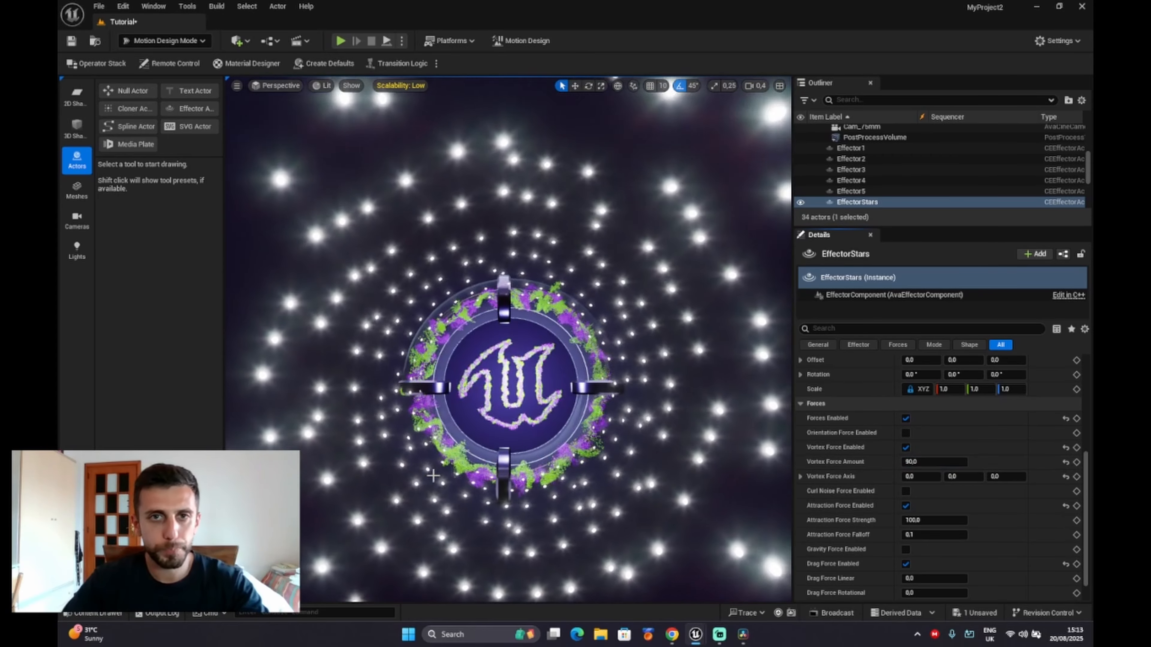
pyautogui.moveTo(350, 460); pyautogui.dragTo(353, 439, button='right')
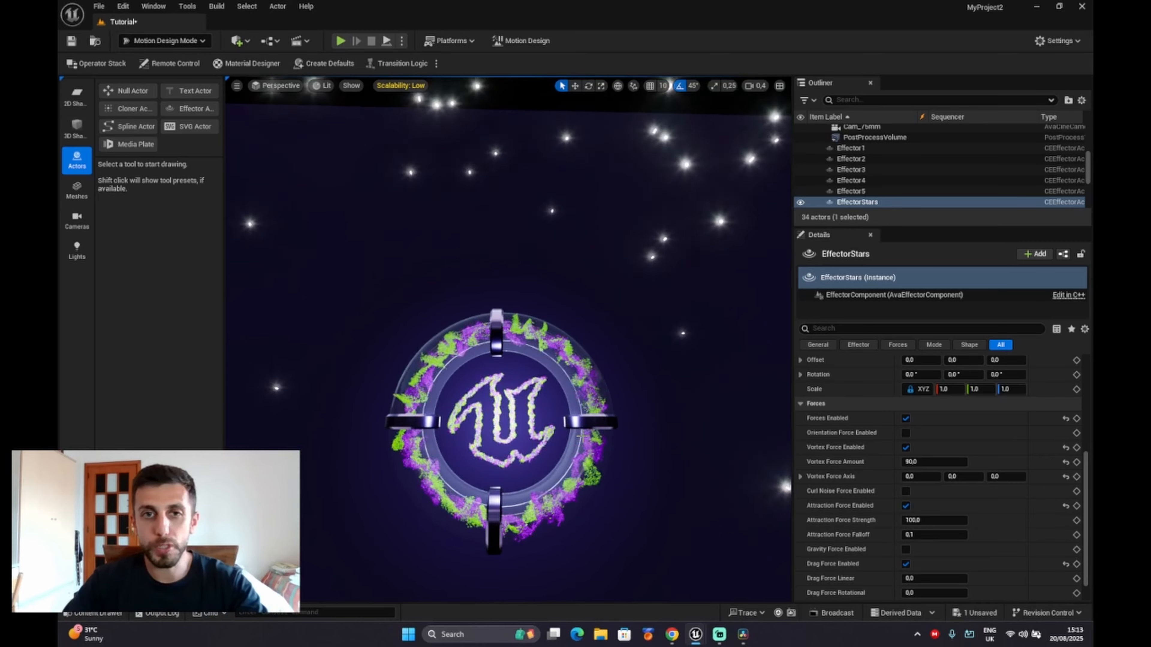
pyautogui.moveTo(581, 436)
pyautogui.mouseDown(button='right')
pyautogui.moveTo(553, 457)
pyautogui.moveTo(571, 446)
pyautogui.mouseUp(button='right')
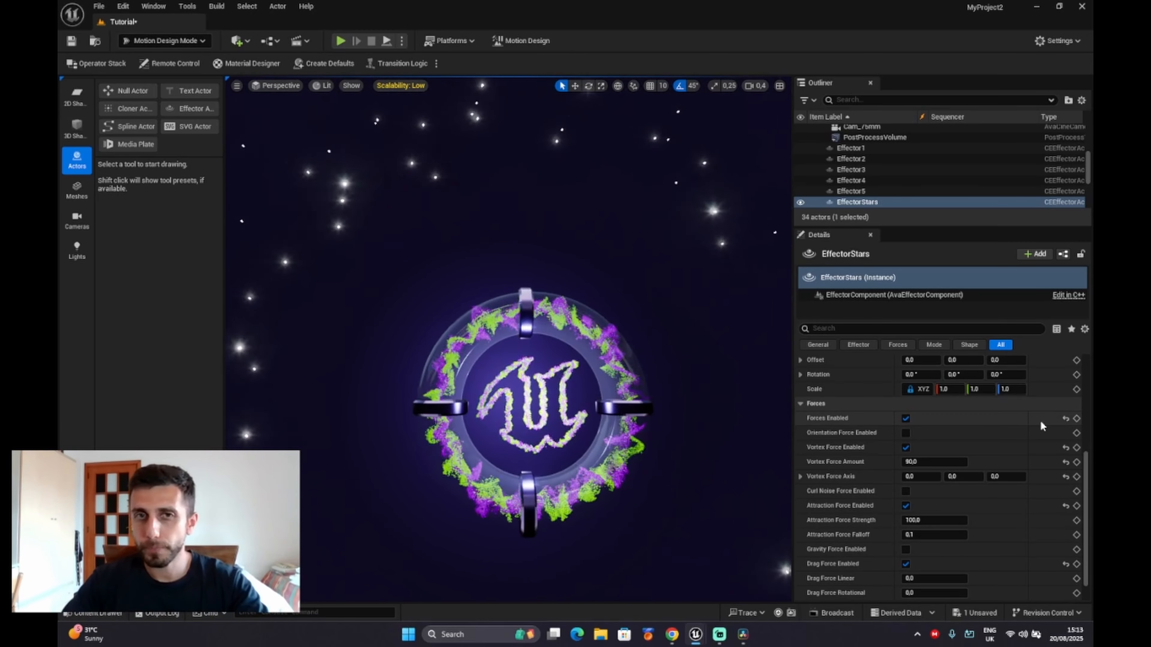
pyautogui.moveTo(534, 407); pyautogui.dragTo(577, 438, button='right')
pyautogui.press('w')
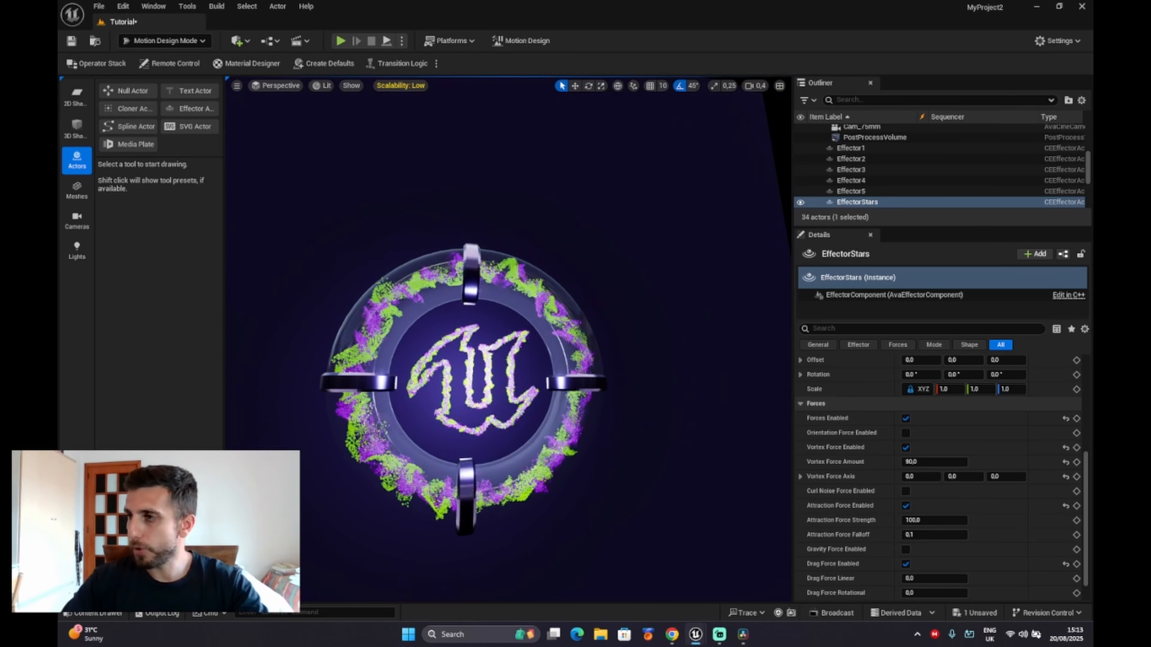
# - Dock the floating Sequencer window beneath the viewport and switch the editor from Motion Design to Selection mode
pyautogui.moveTo(774, 388); pyautogui.dragTo(541, 356)
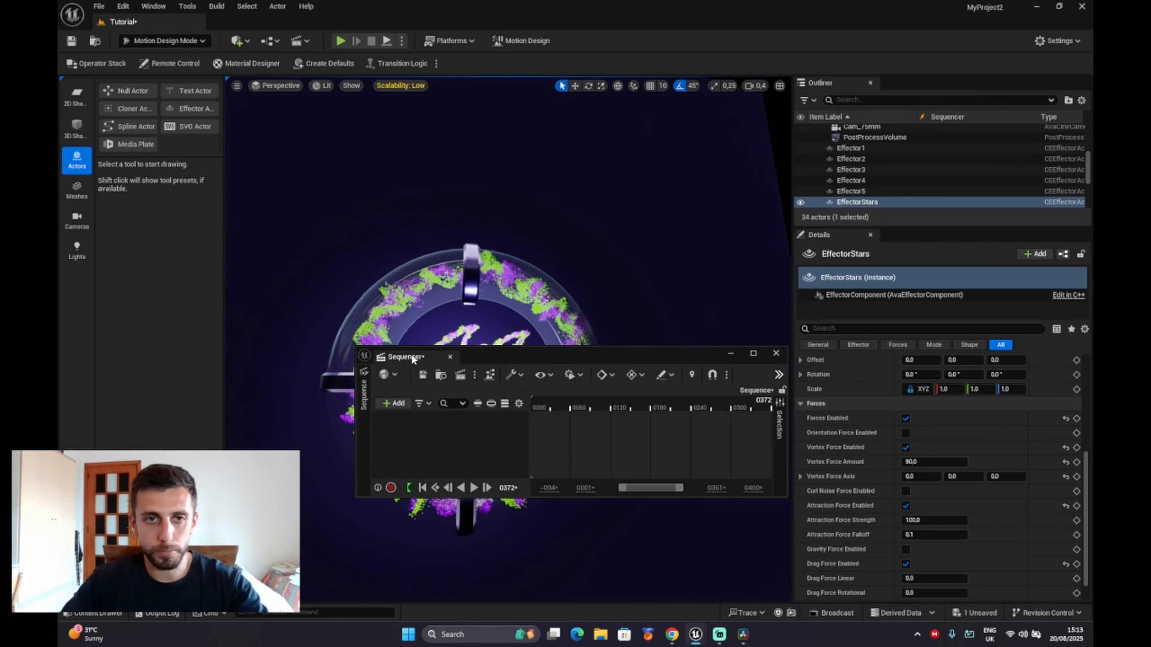
pyautogui.moveTo(413, 355); pyautogui.dragTo(272, 582)
pyautogui.moveTo(260, 346); pyautogui.dragTo(260, 347)
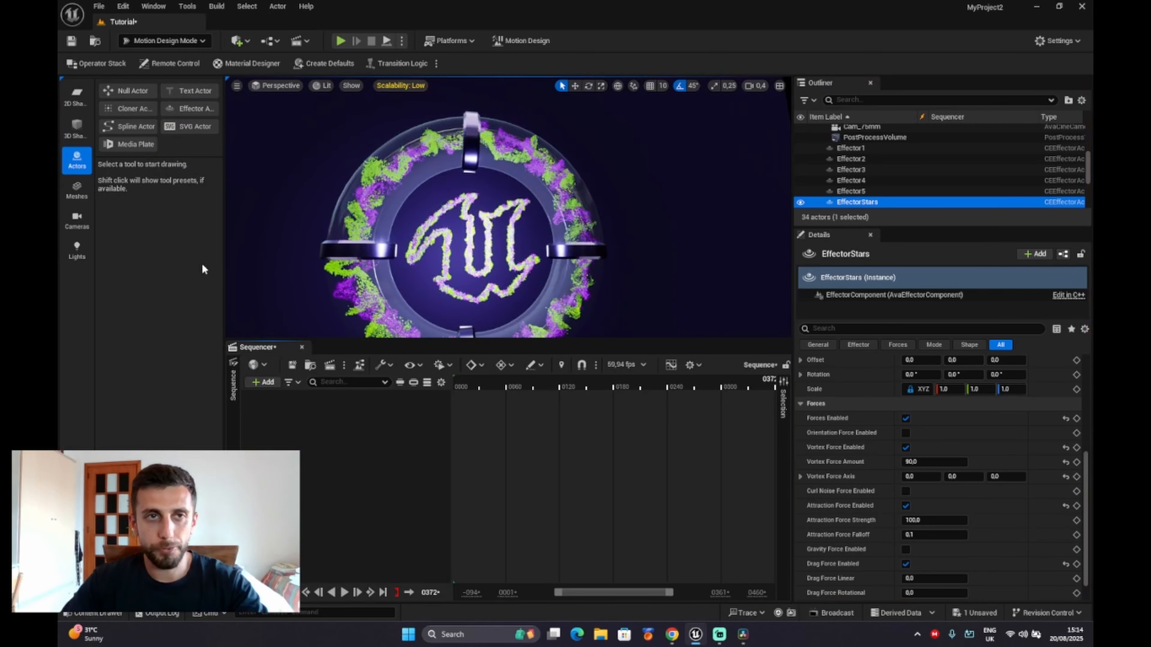
pyautogui.click(172, 41)
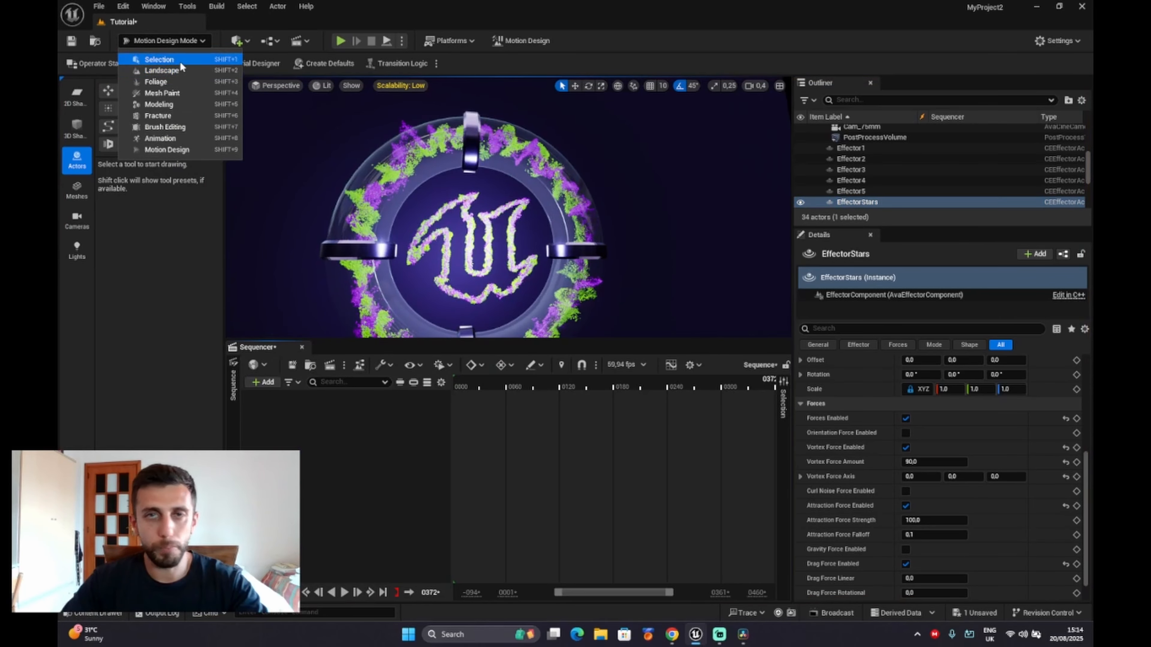
pyautogui.click(181, 58)
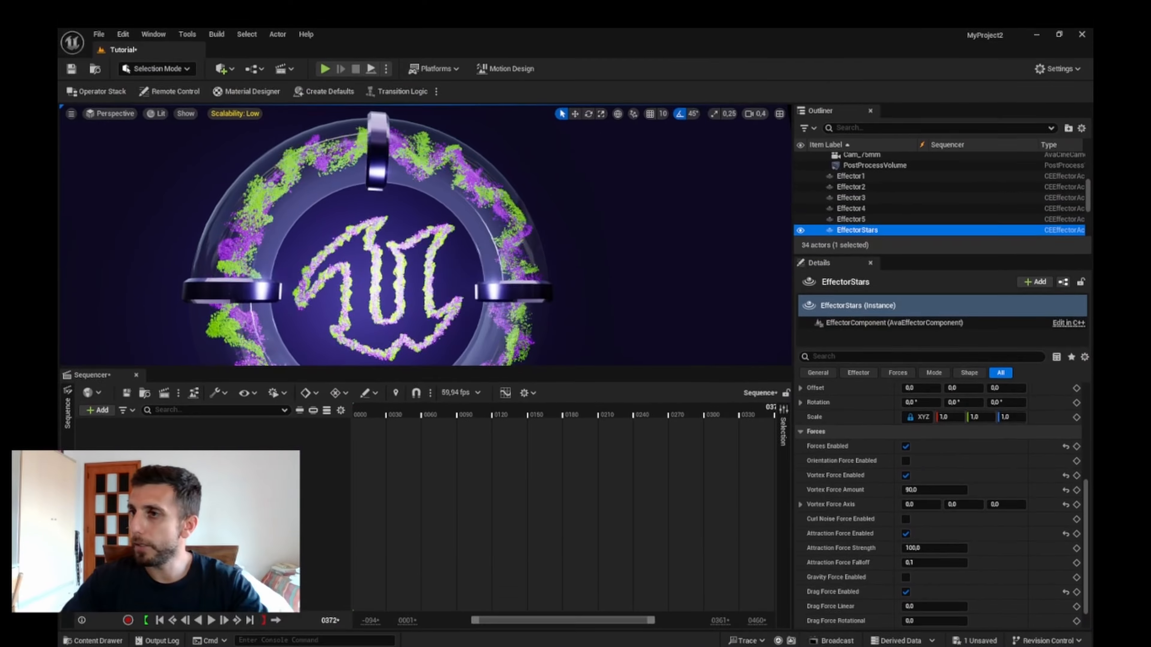
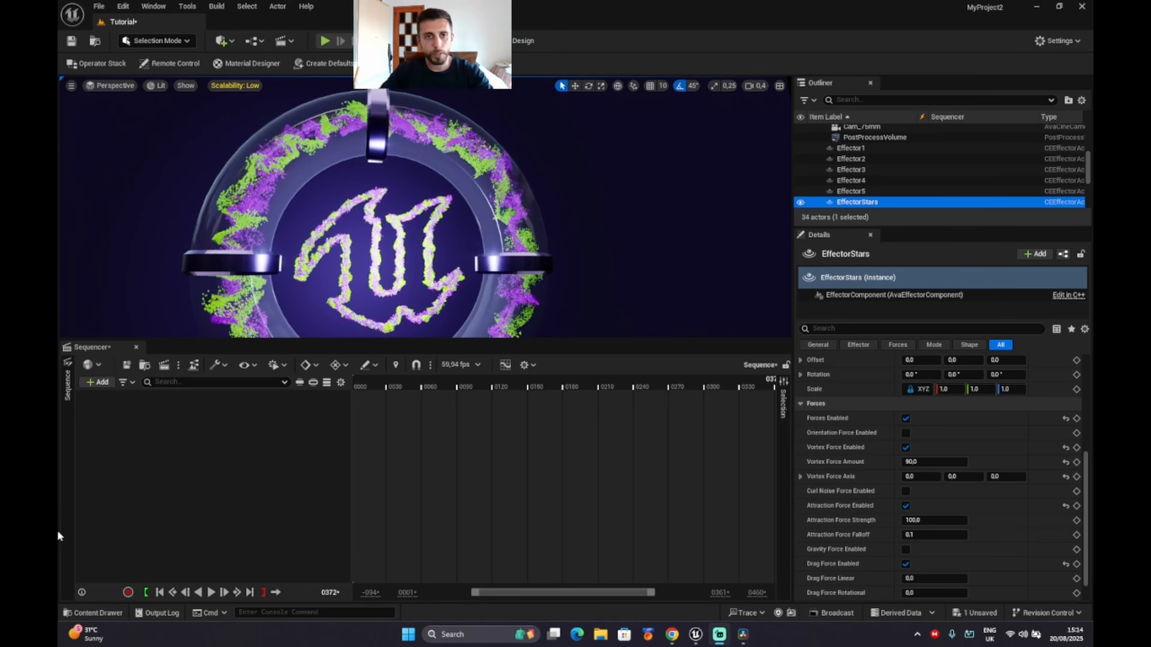
# - Add the Pipes actor from the scene to the Sequencer as a track
pyautogui.scroll(6, 855, 150)
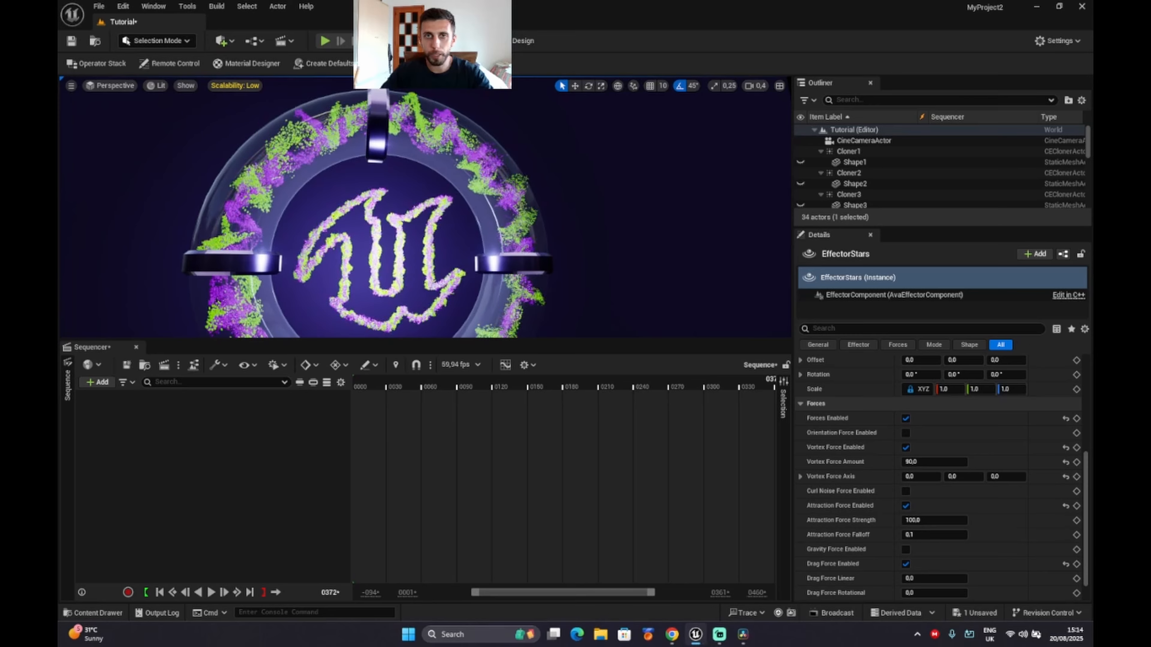
pyautogui.click(694, 130)
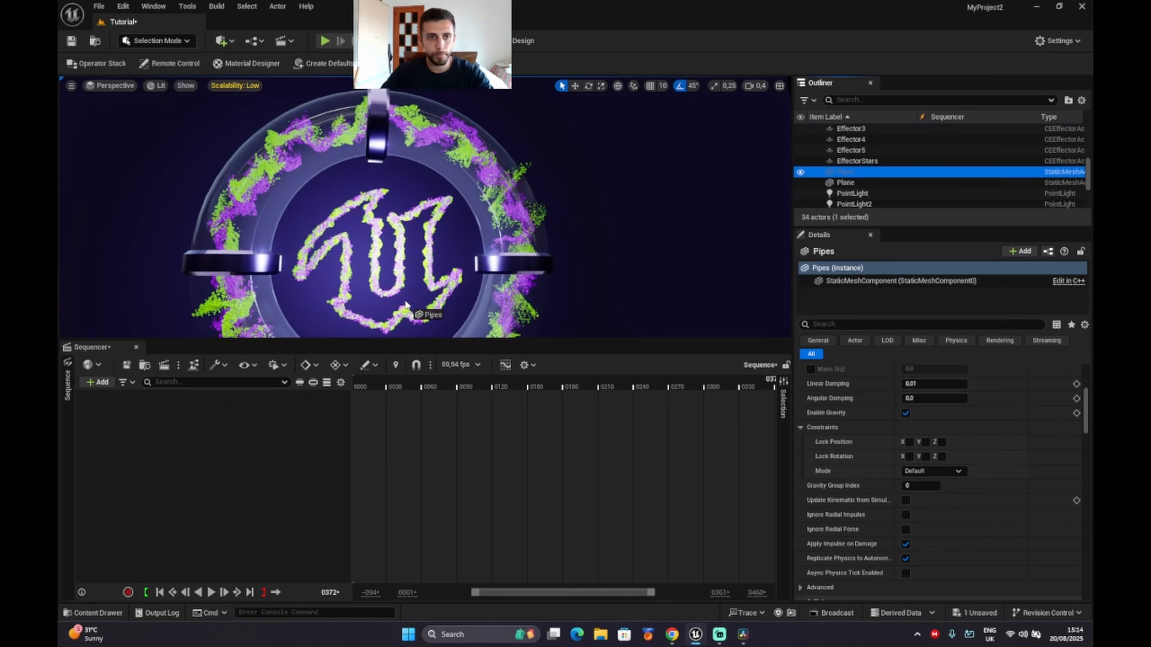
pyautogui.moveTo(223, 424); pyautogui.dragTo(224, 426)
pyautogui.scroll(6, 892, 154)
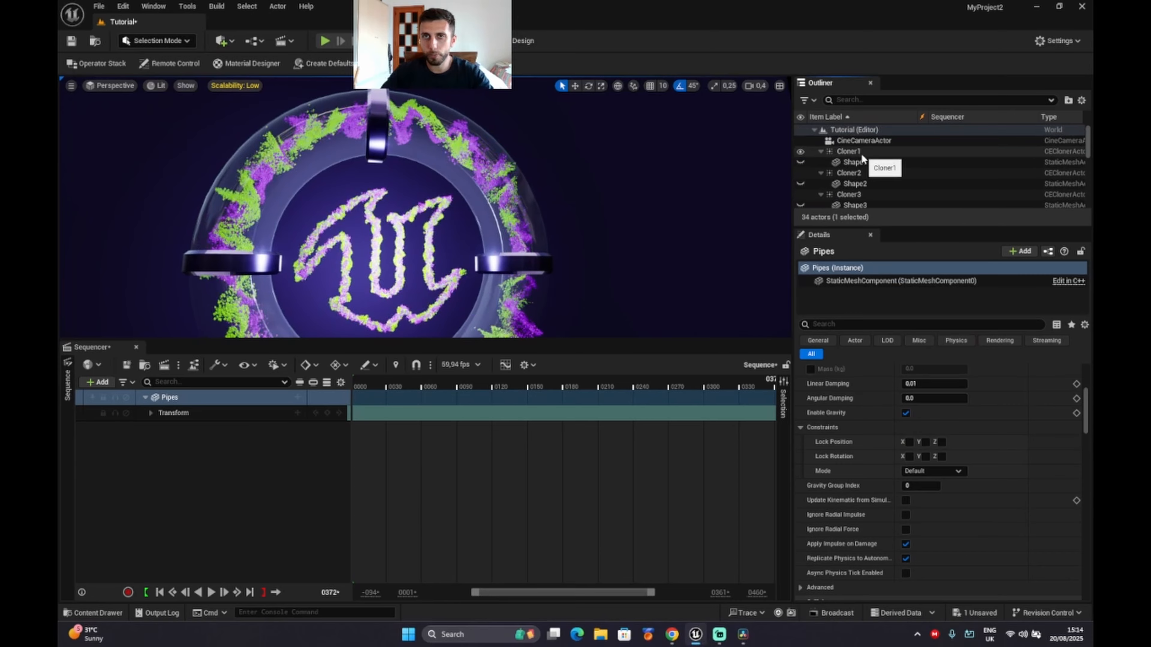
# - Add the Cloner1, Cloner2 and Effector5 actors to the Sequencer as tracks
pyautogui.moveTo(850, 151); pyautogui.dragTo(190, 472)
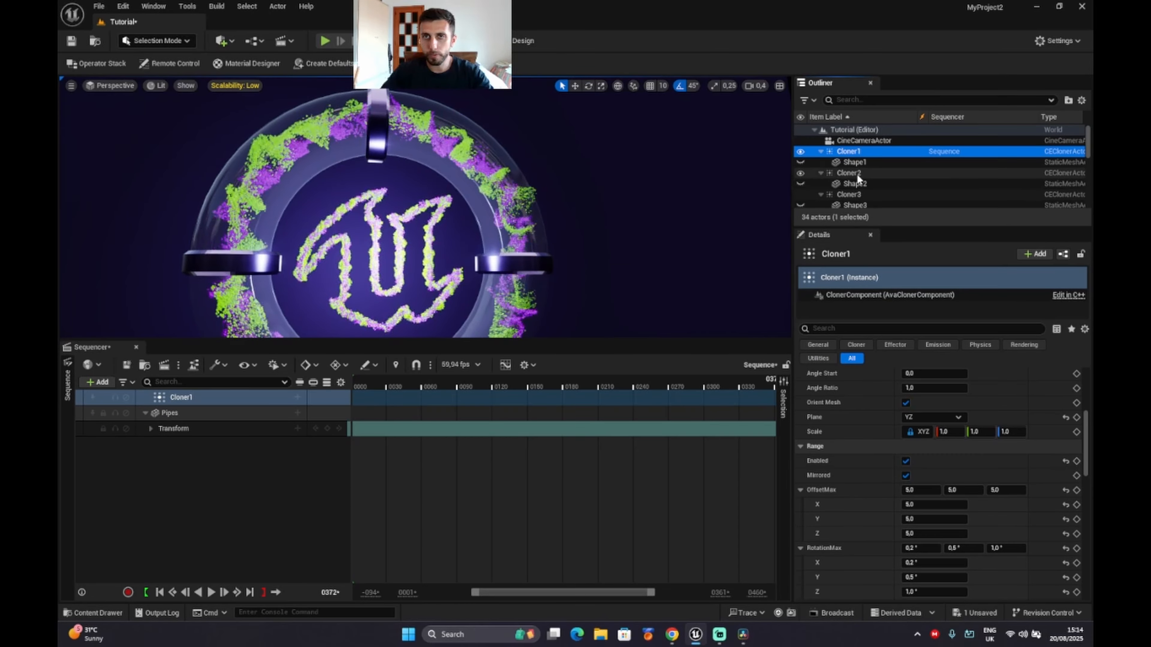
pyautogui.moveTo(859, 176); pyautogui.dragTo(145, 480)
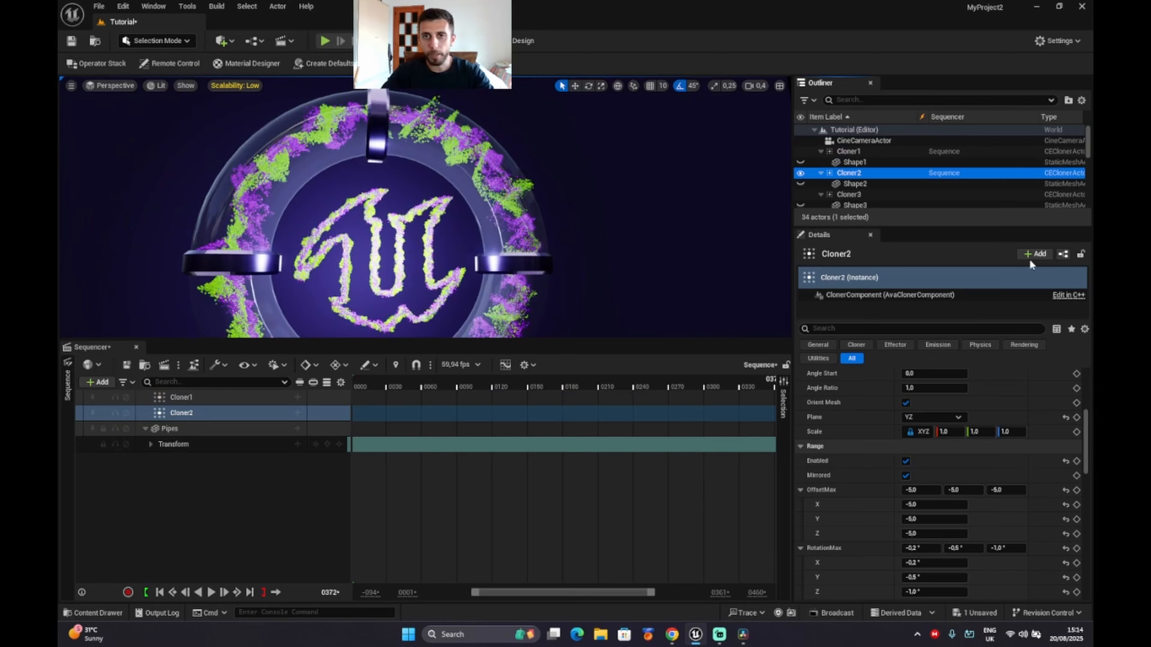
pyautogui.scroll(-2, 893, 163)
pyautogui.scroll(-2, 872, 177)
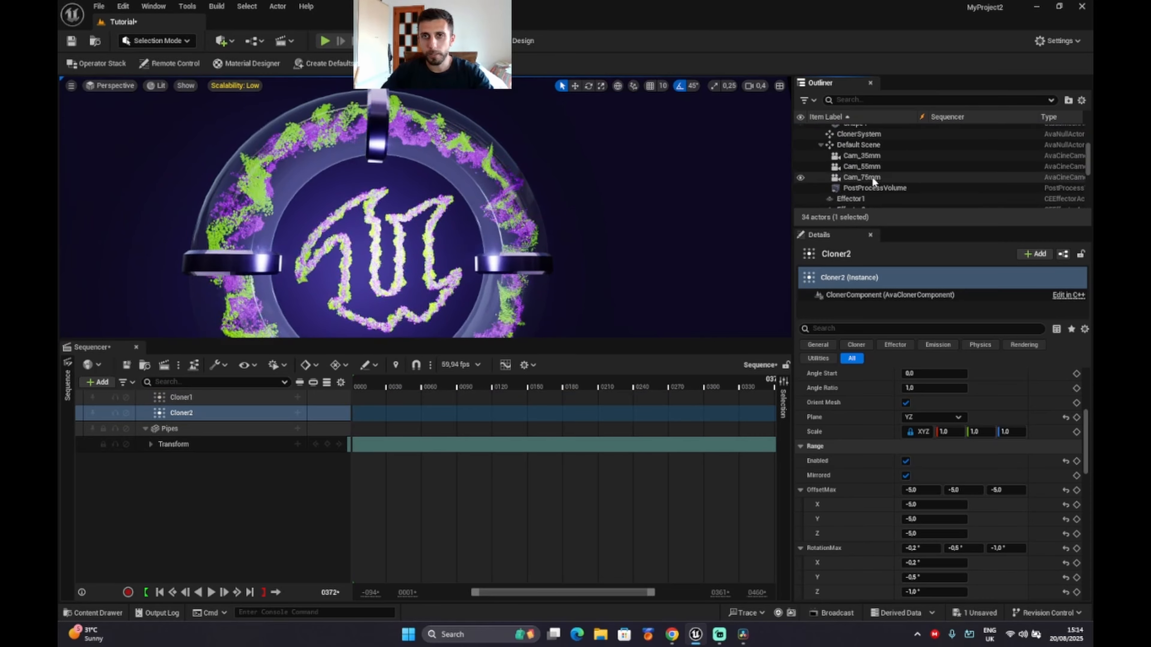
pyautogui.scroll(-2, 872, 175)
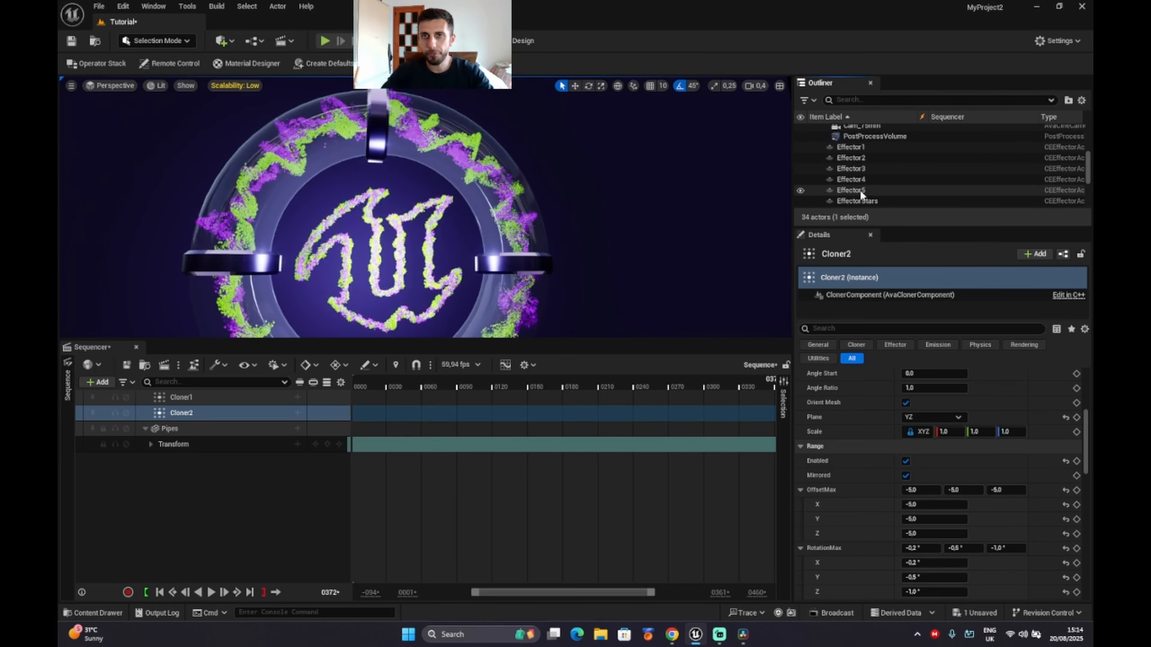
pyautogui.moveTo(851, 190); pyautogui.dragTo(185, 501)
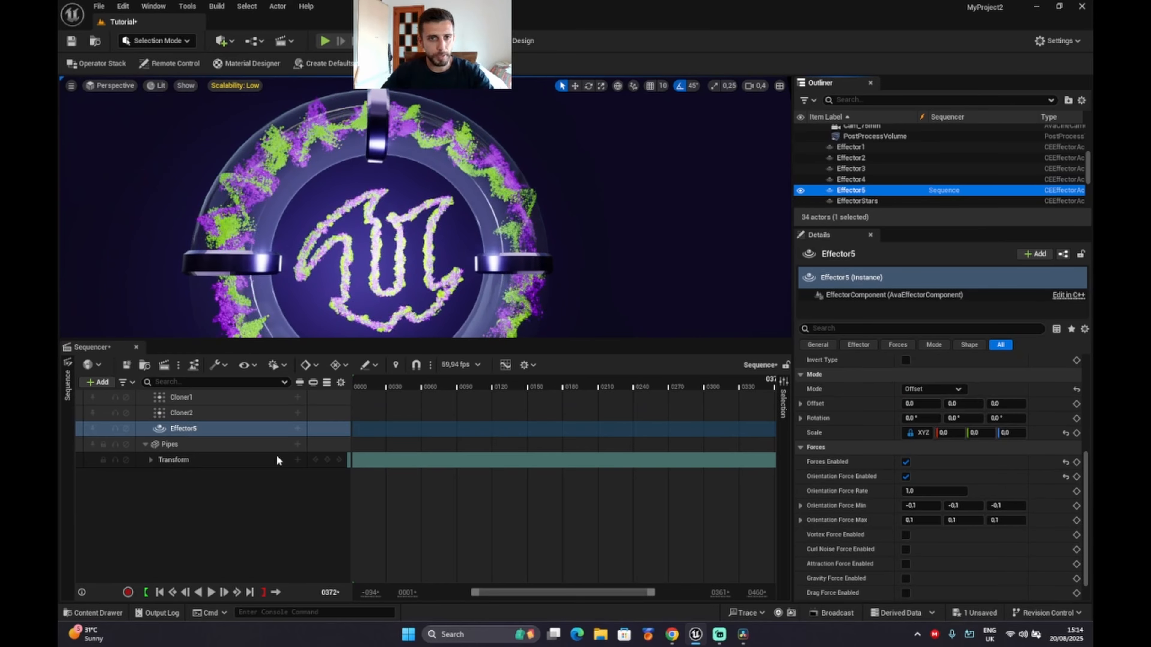
# - Find CineCameraActor in the scene by searching for "came" and add it to the Sequencer as a track
pyautogui.click(191, 446)
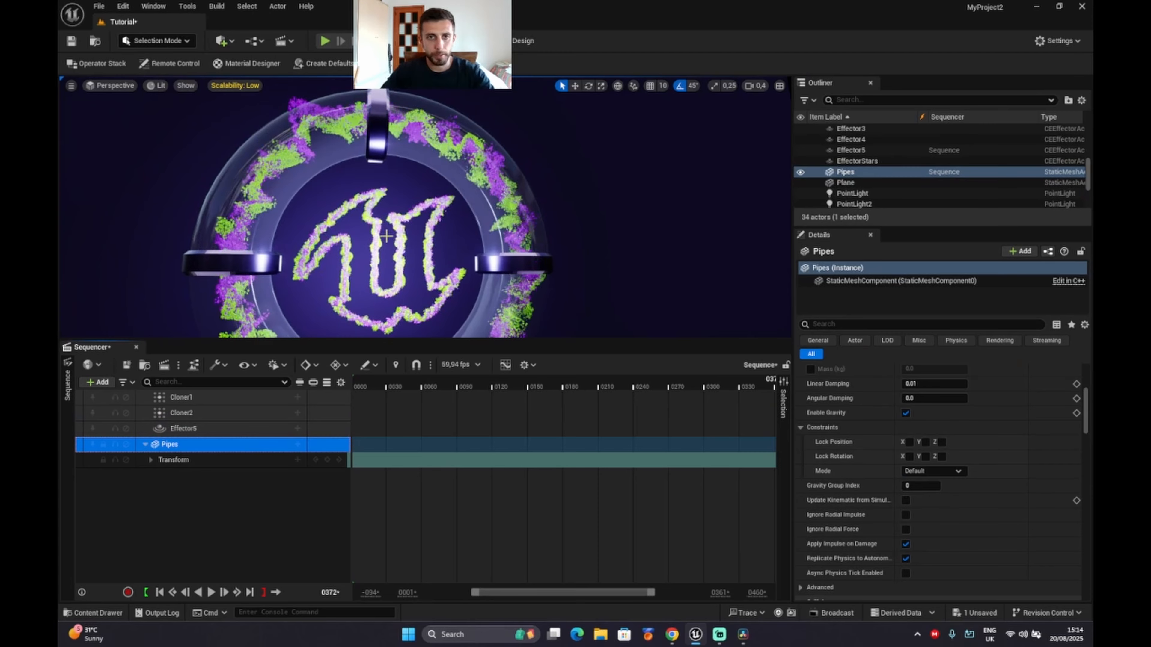
pyautogui.press('f')
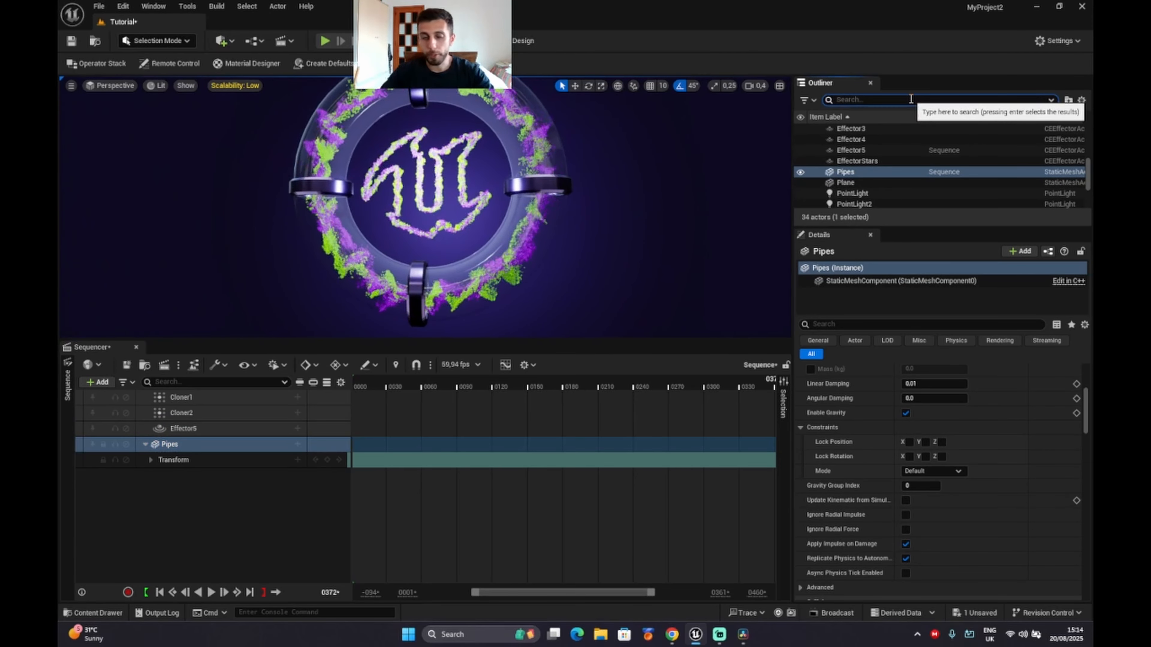
pyautogui.write('came')
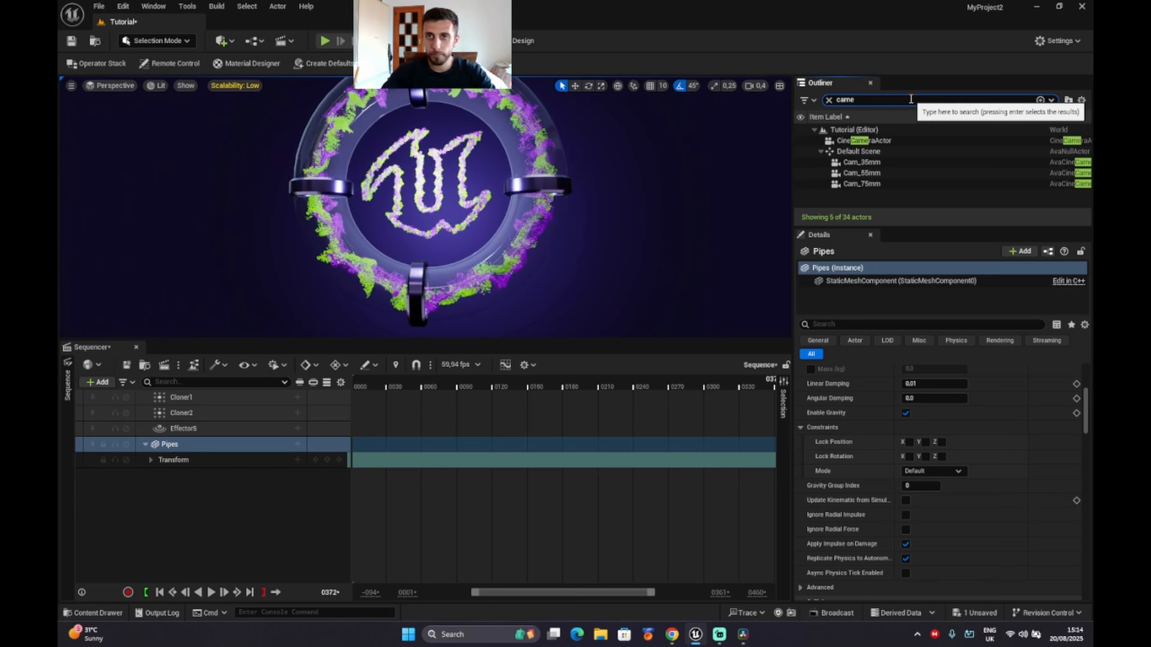
pyautogui.moveTo(891, 141); pyautogui.dragTo(195, 491)
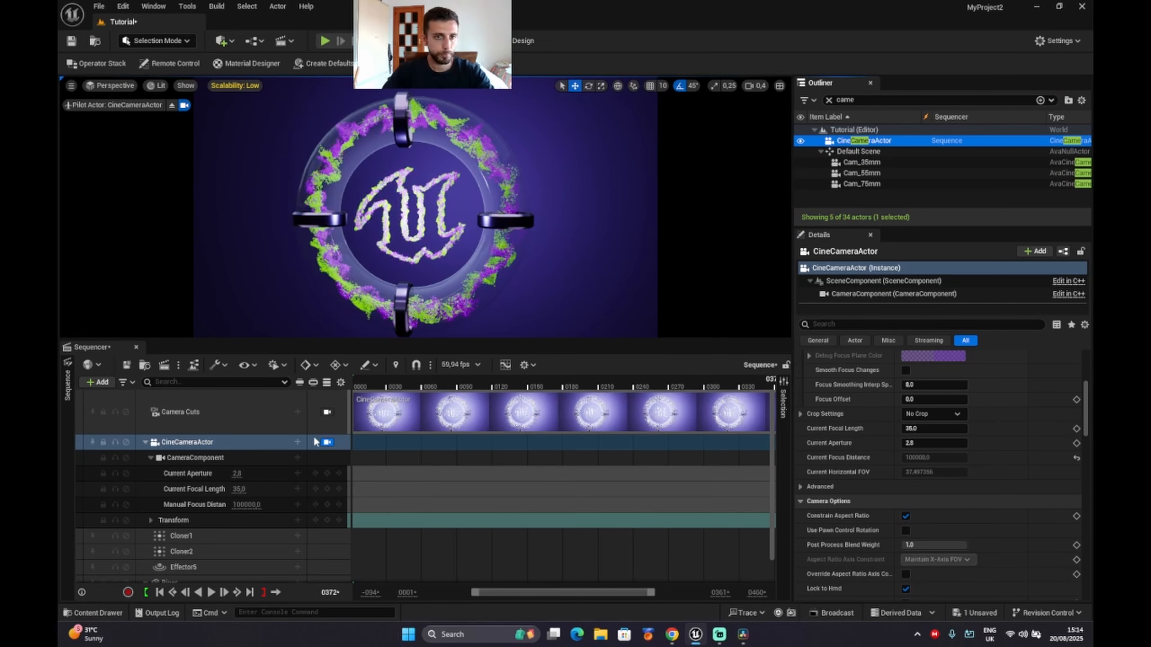
# - Key the Transform of Pipes at frame 0 and move the playhead to the end of the sequence at frame 367
pyautogui.scroll(-1, 225, 567)
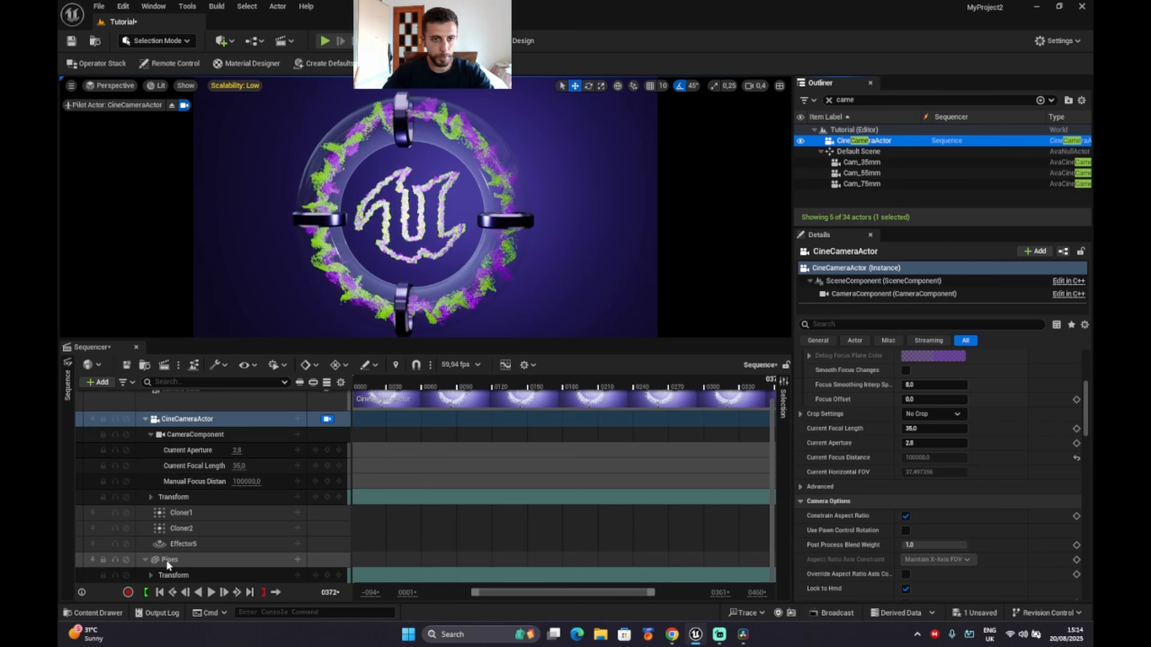
pyautogui.click(223, 560)
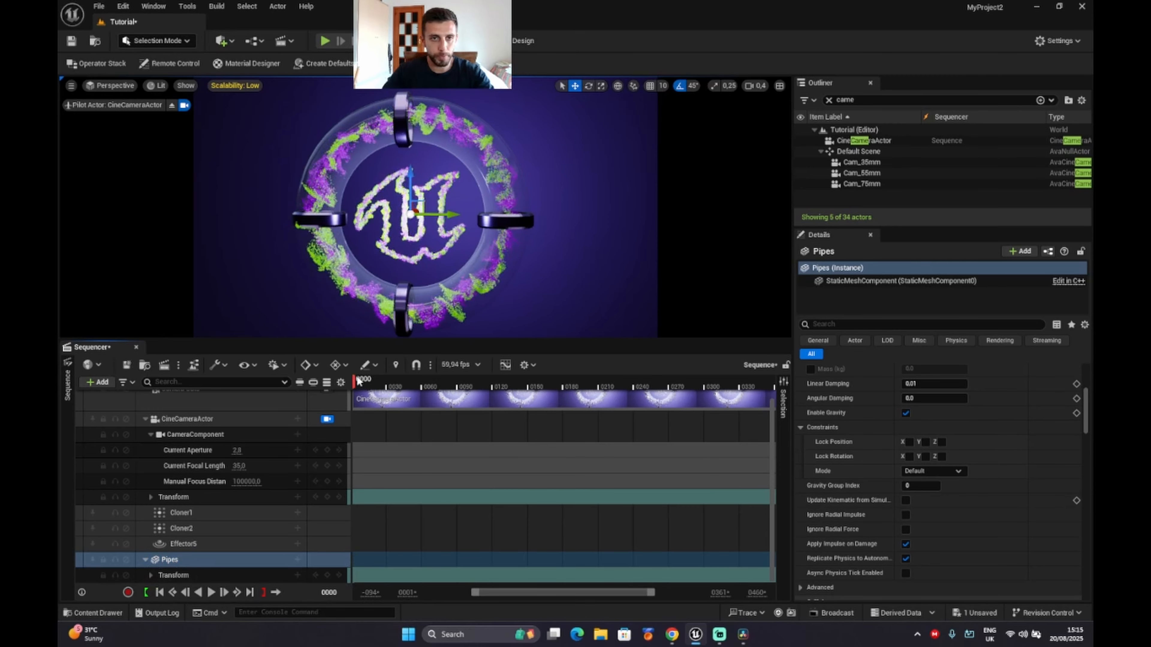
pyautogui.click(327, 575)
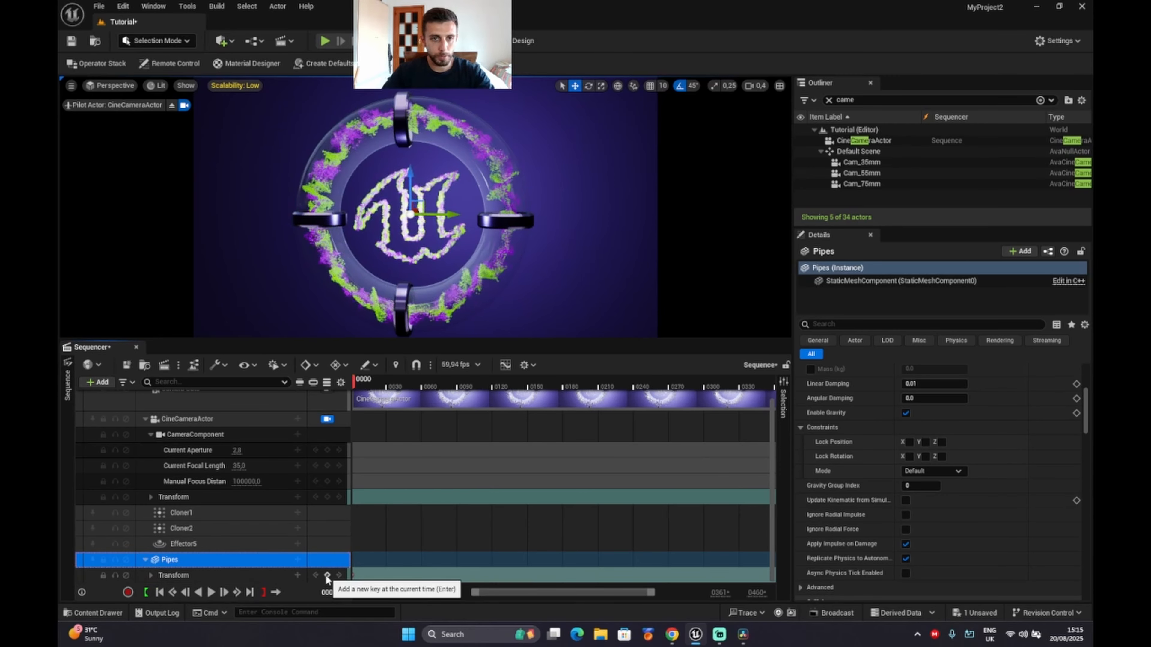
pyautogui.click(249, 592)
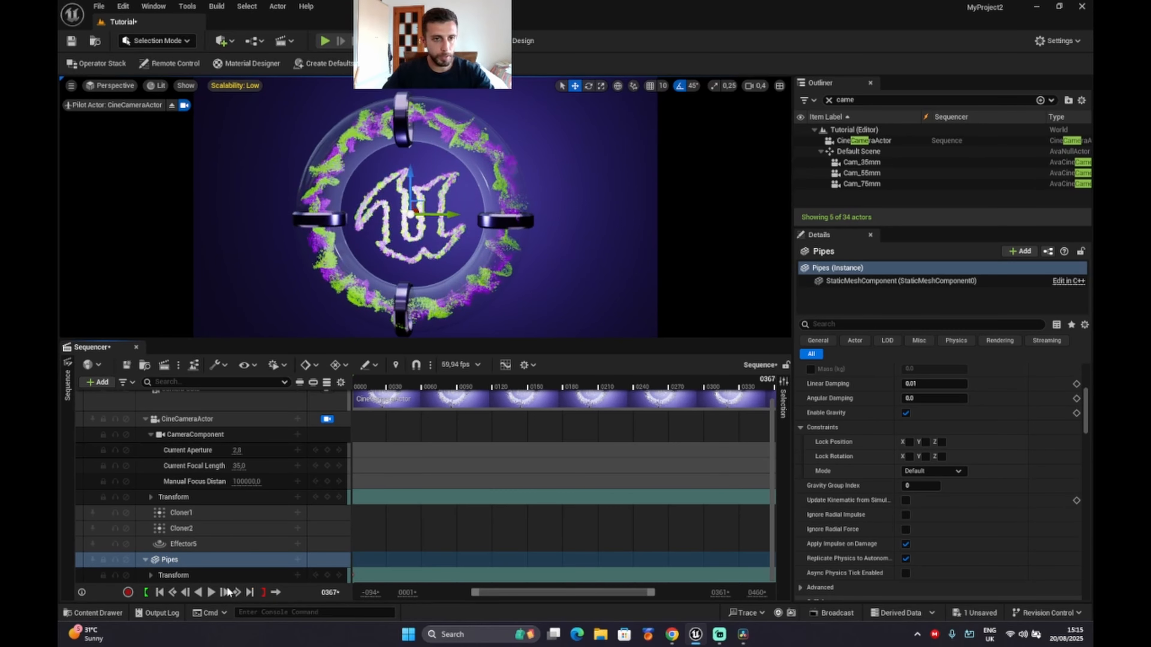
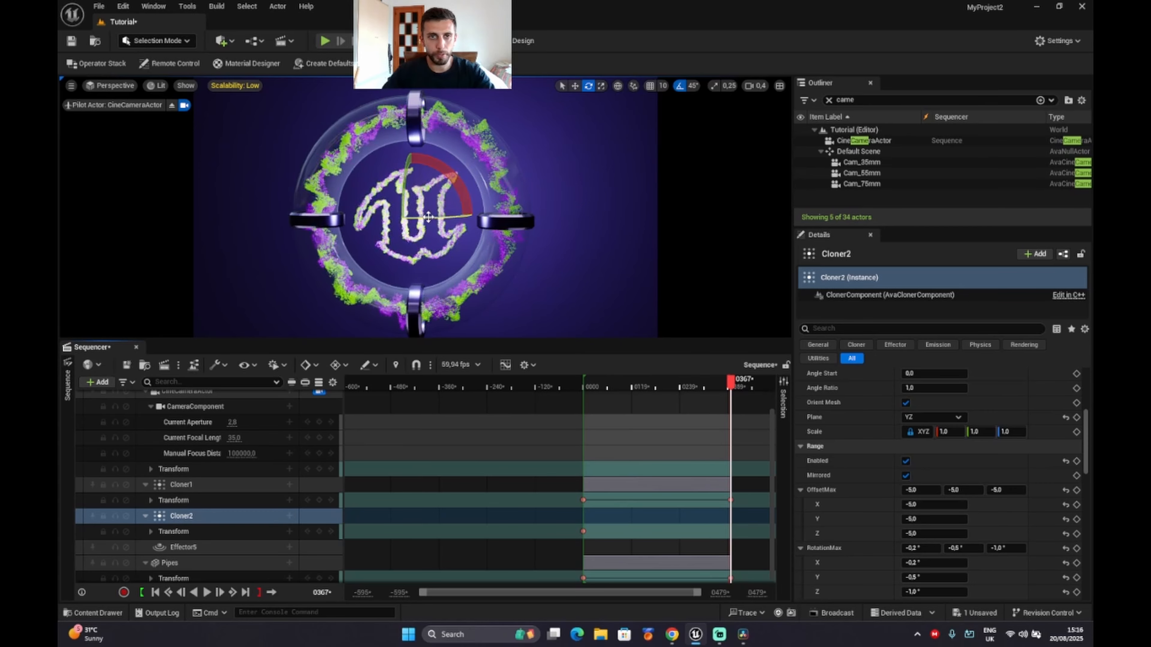
# - Rotate Cloner2 by 180° around its vertical axis at frame 367 and key its Transform there
pyautogui.moveTo(429, 218); pyautogui.dragTo(433, 221)
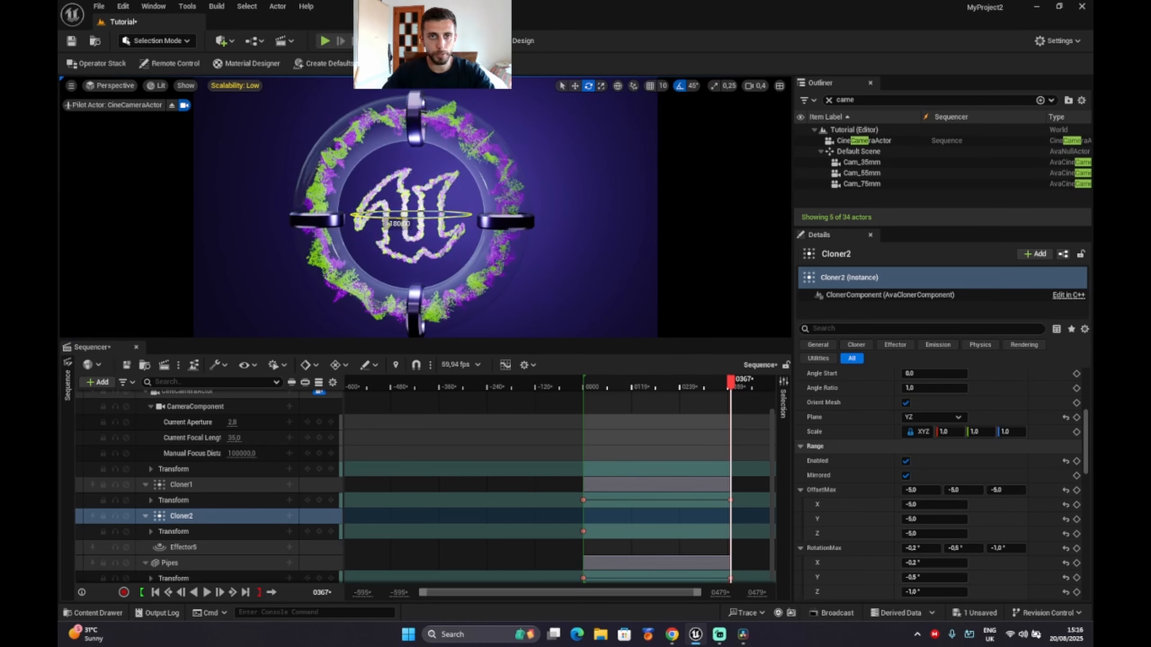
pyautogui.click(319, 530)
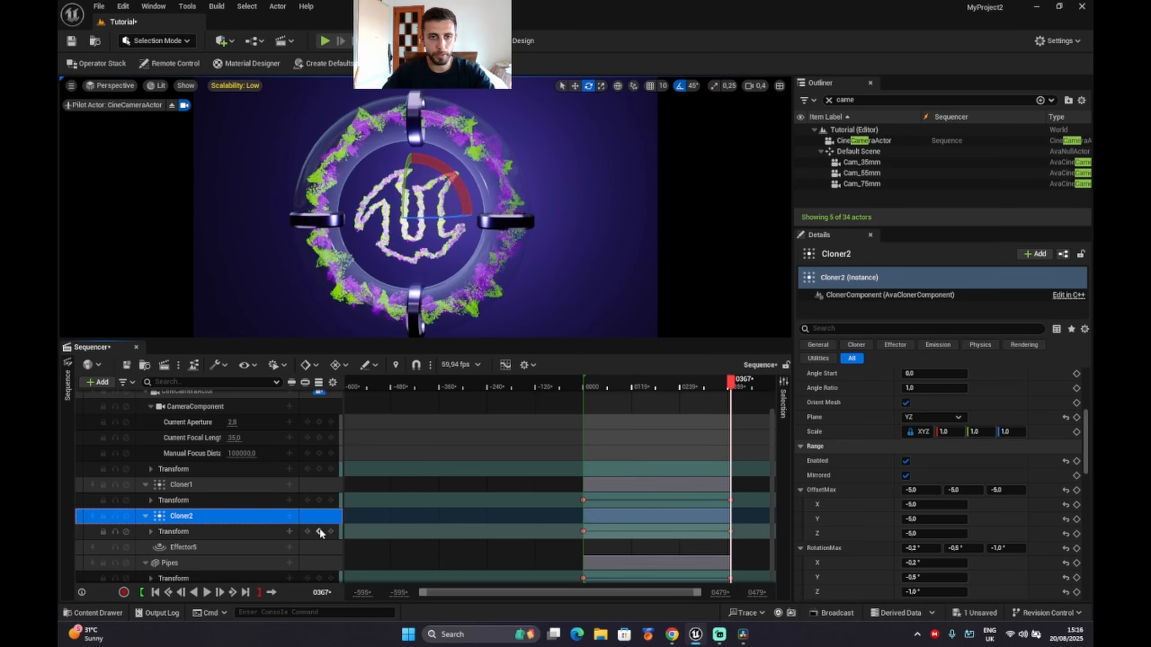
# - Play the sequence from frame 0 and scrub its first frames to check the rotation, finishing back at frame 0
pyautogui.click(156, 593)
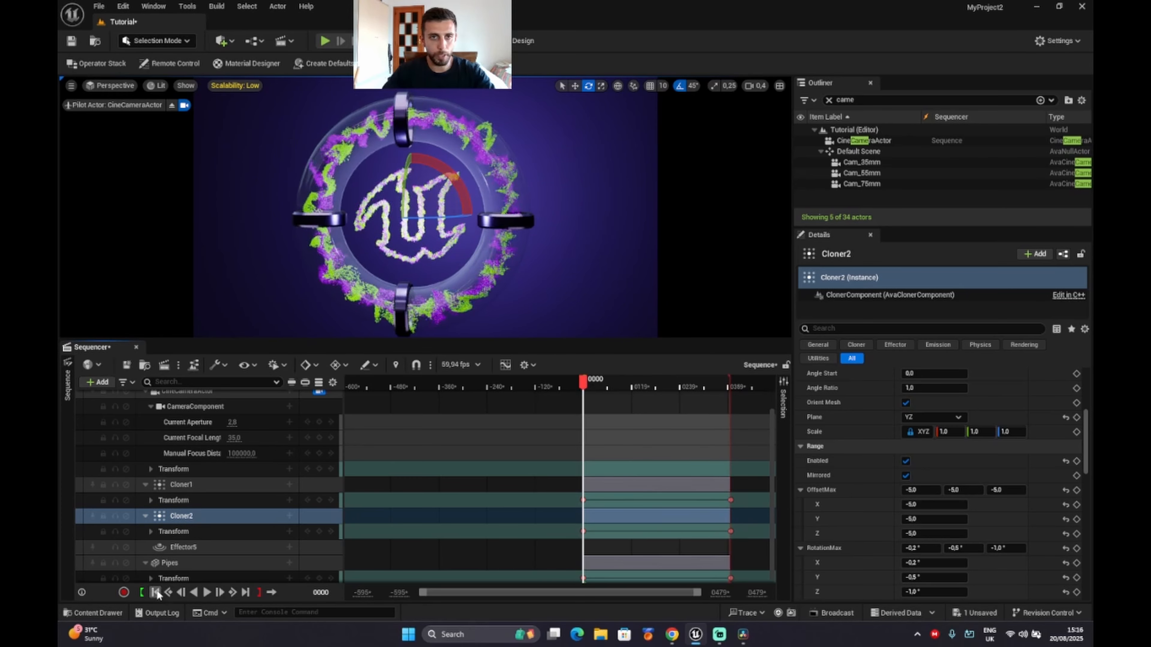
pyautogui.click(207, 593)
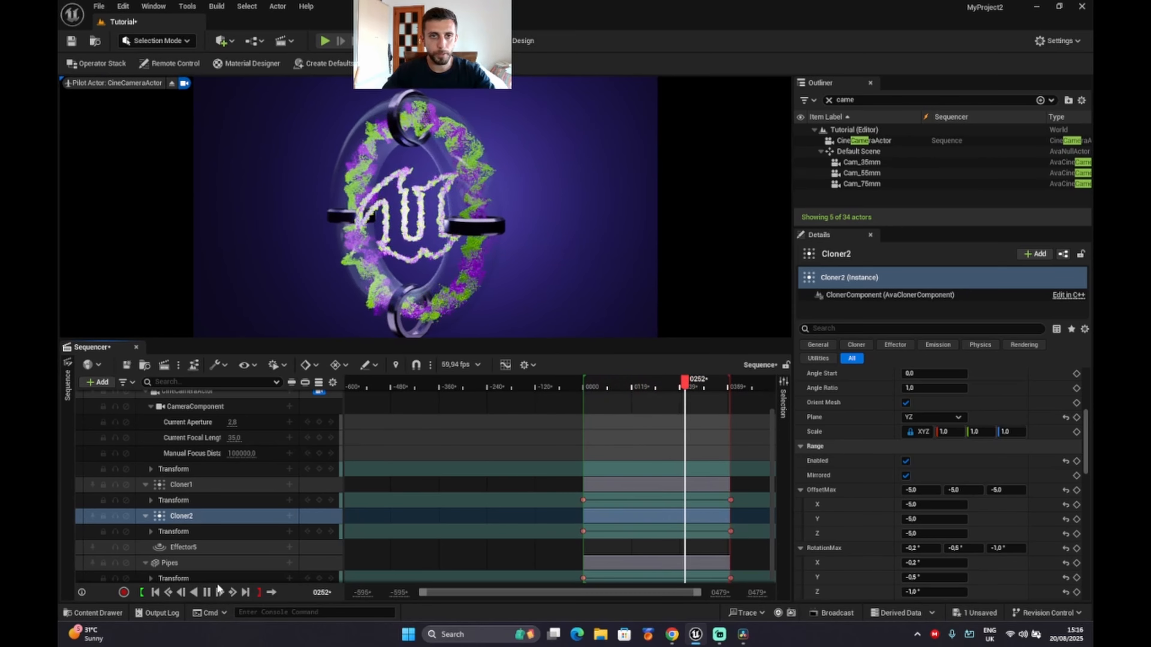
pyautogui.click(156, 593)
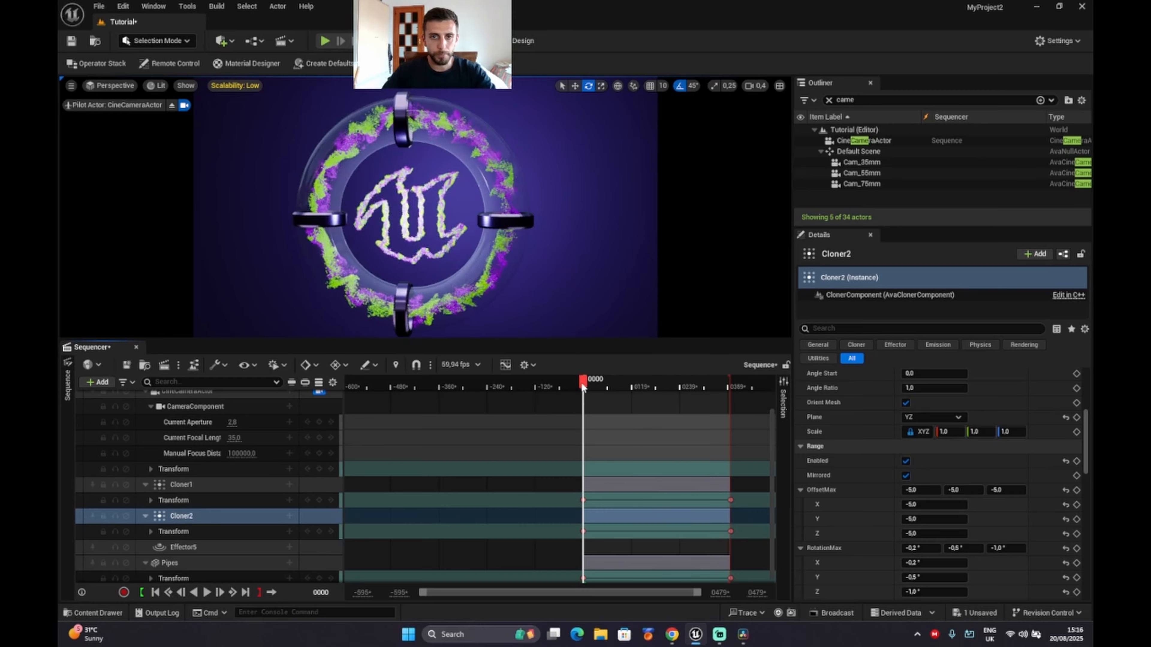
pyautogui.moveTo(583, 386)
pyautogui.mouseDown()
pyautogui.moveTo(692, 386)
pyautogui.moveTo(596, 389)
pyautogui.mouseUp()
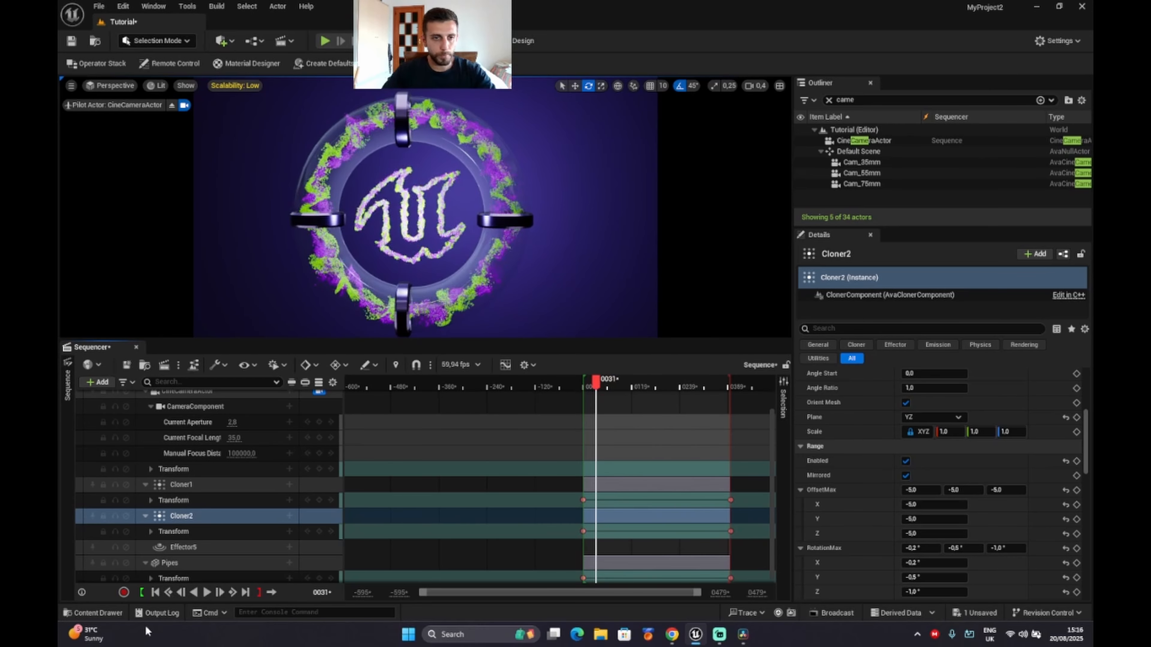
pyautogui.click(155, 593)
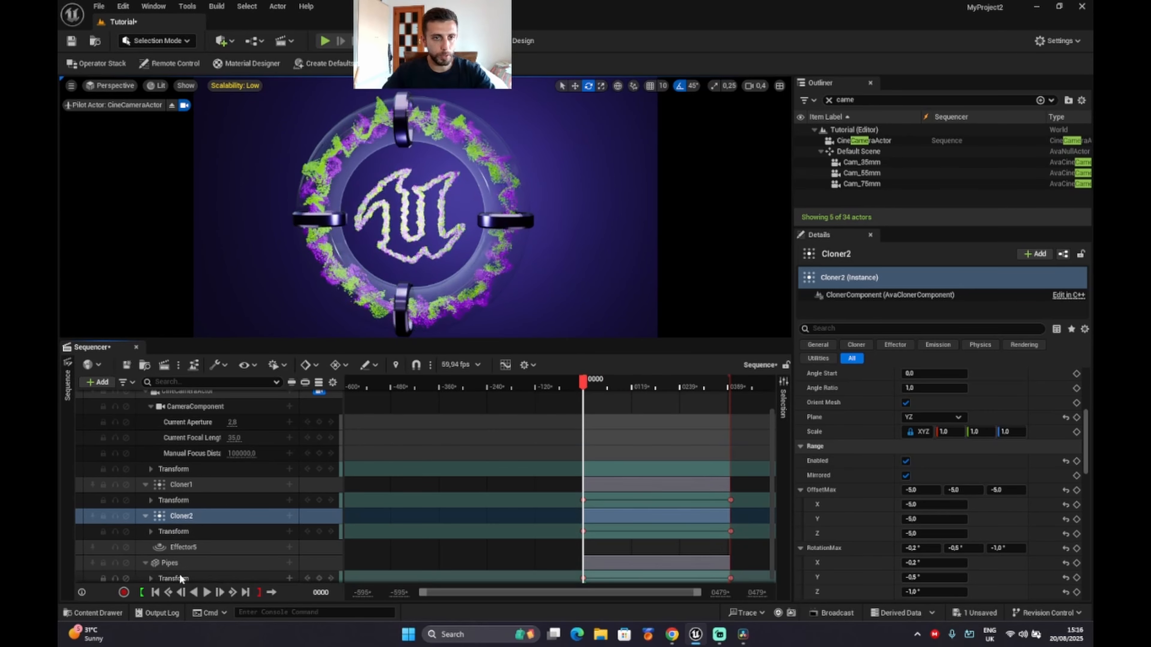
# - Try to roll Pipes around its facing axis at its last Transform key on frame 367
pyautogui.keyDown('ctrl'); pyautogui.click(179, 562); pyautogui.keyUp('ctrl')
pyautogui.click(180, 559)
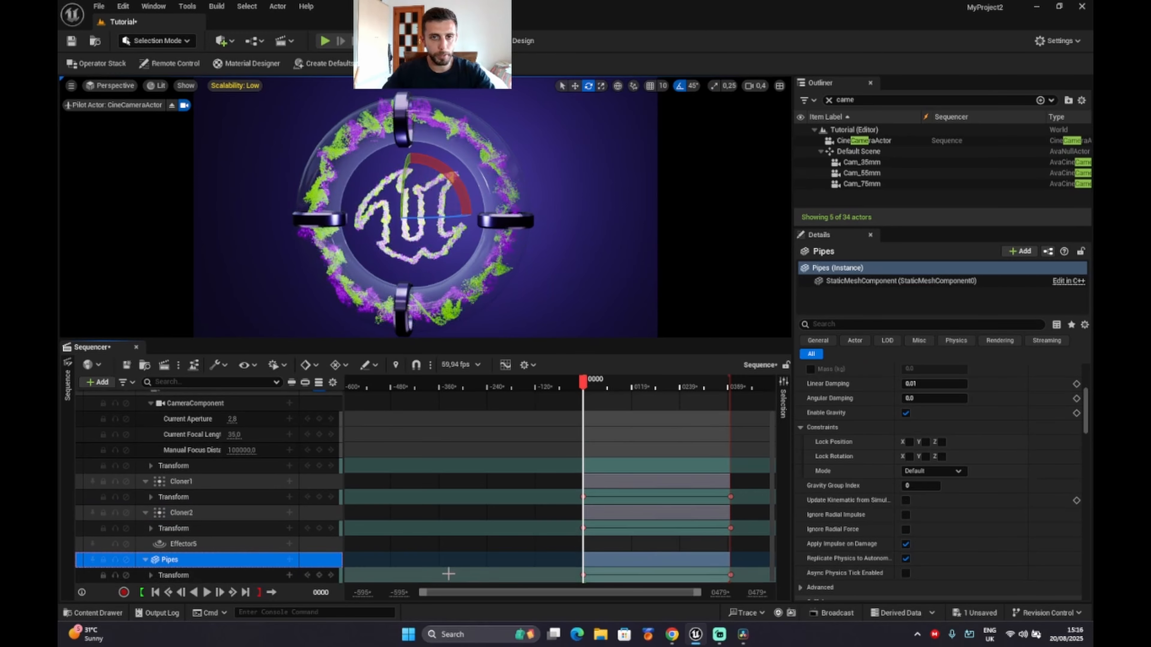
pyautogui.click(244, 592)
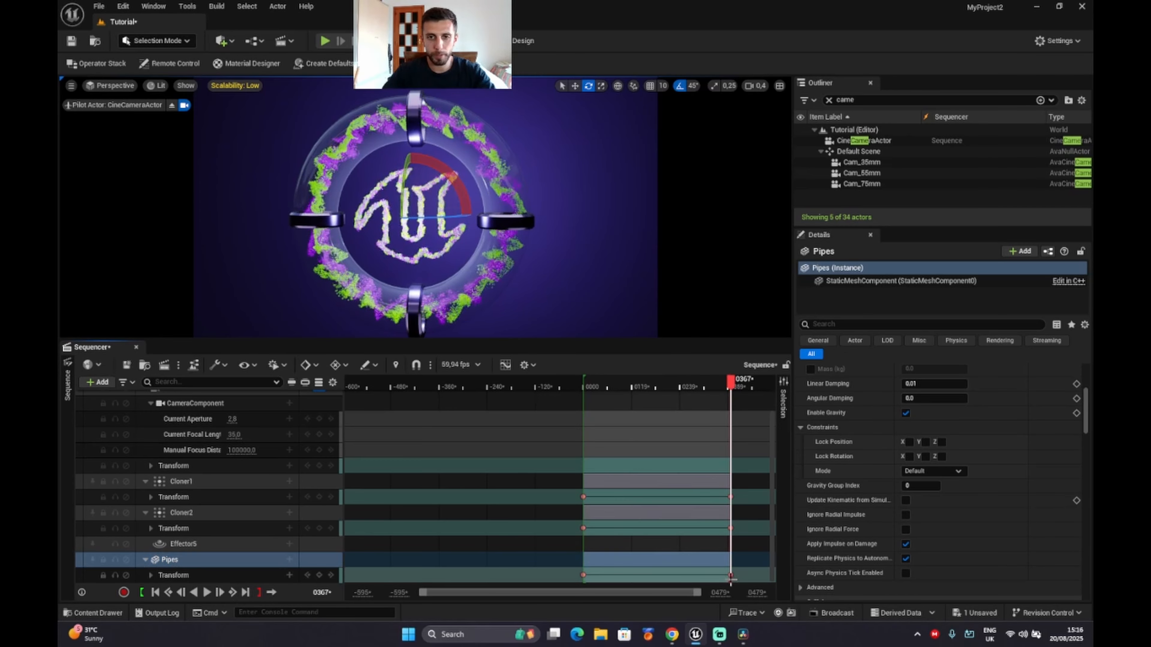
pyautogui.click(731, 576)
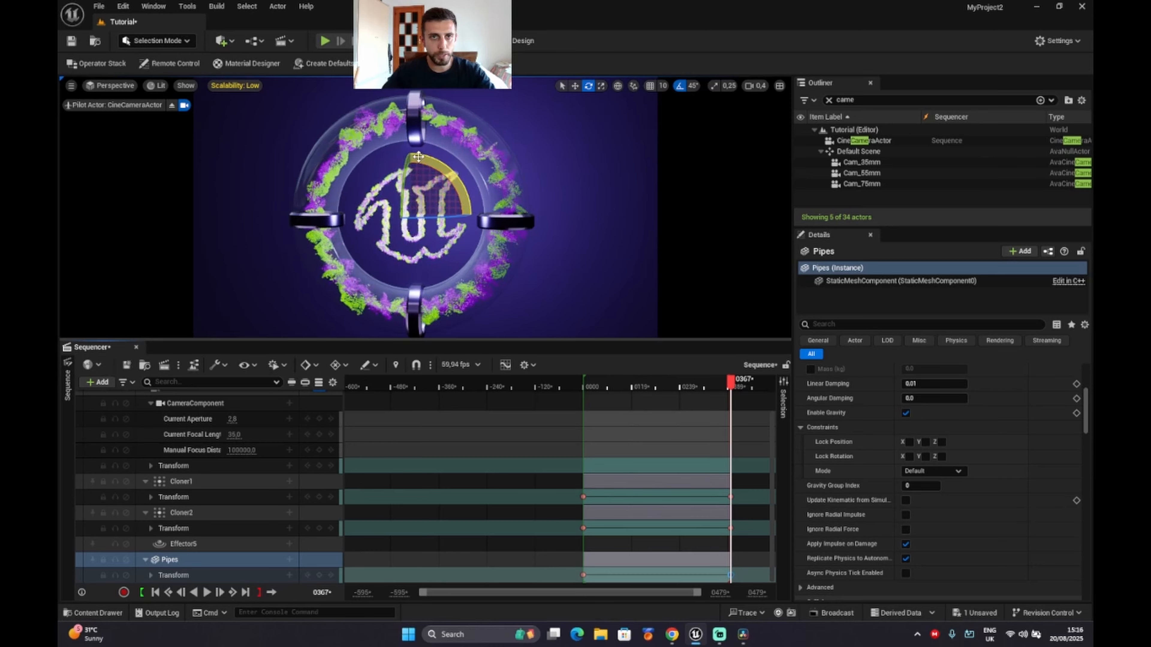
pyautogui.moveTo(421, 156); pyautogui.dragTo(422, 155)
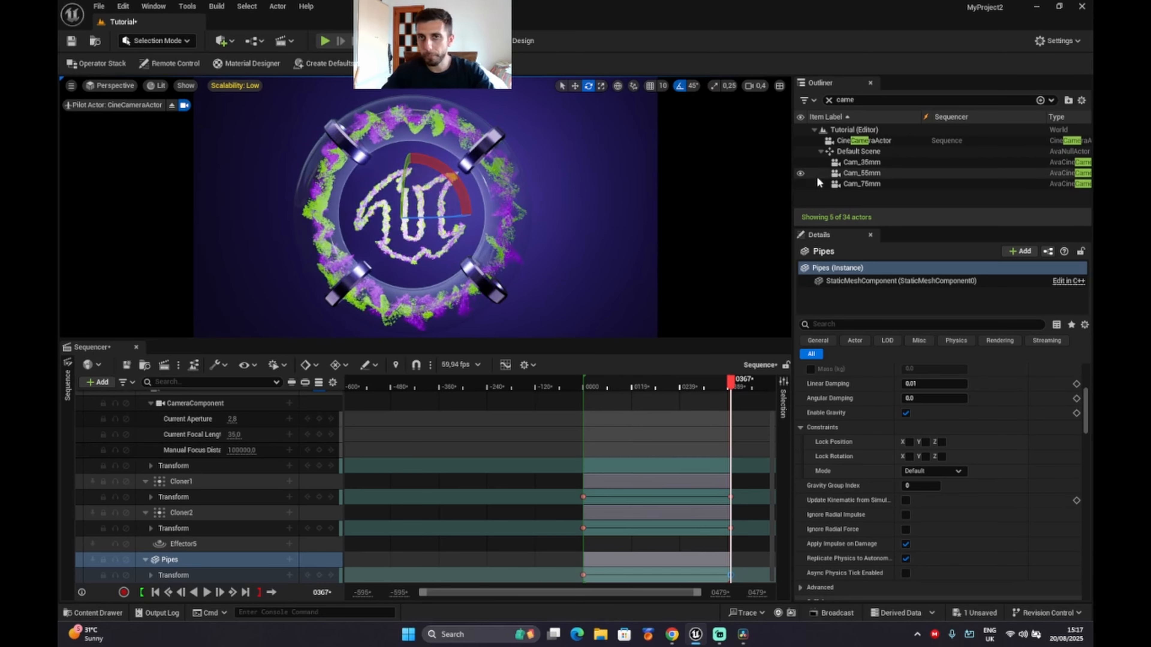
# - Clear the actor search and scrub near the sequence end to check the rotation of Pipes, returning to its last Transform key
pyautogui.click(829, 100)
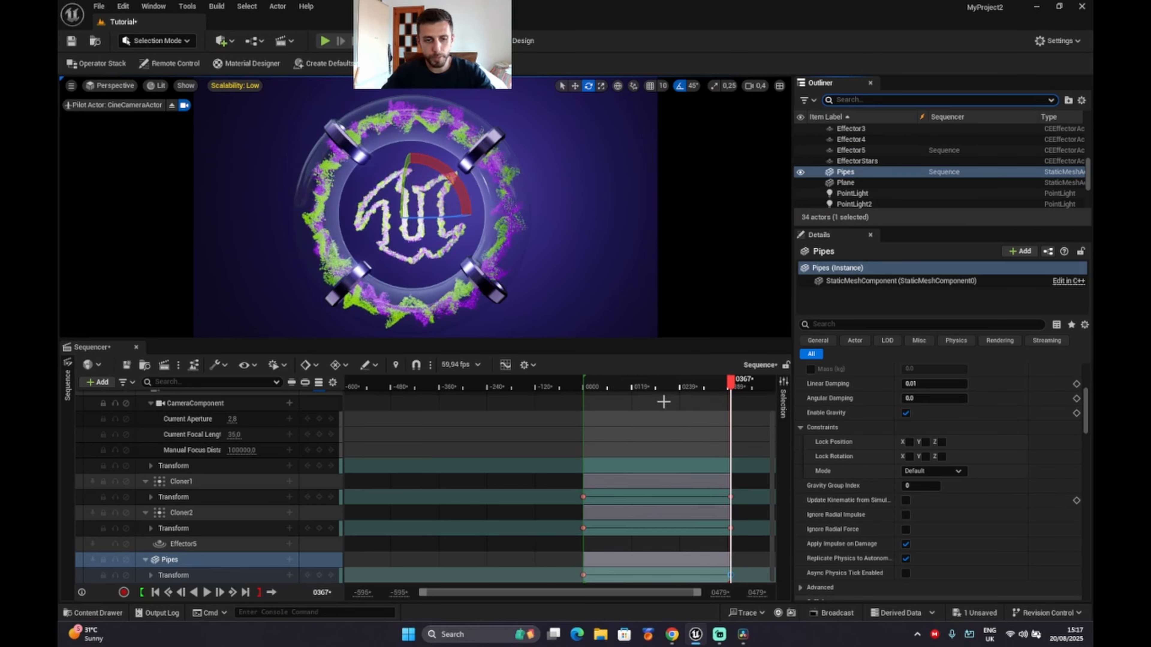
pyautogui.moveTo(729, 384)
pyautogui.mouseDown()
pyautogui.moveTo(573, 395)
pyautogui.moveTo(716, 390)
pyautogui.mouseUp()
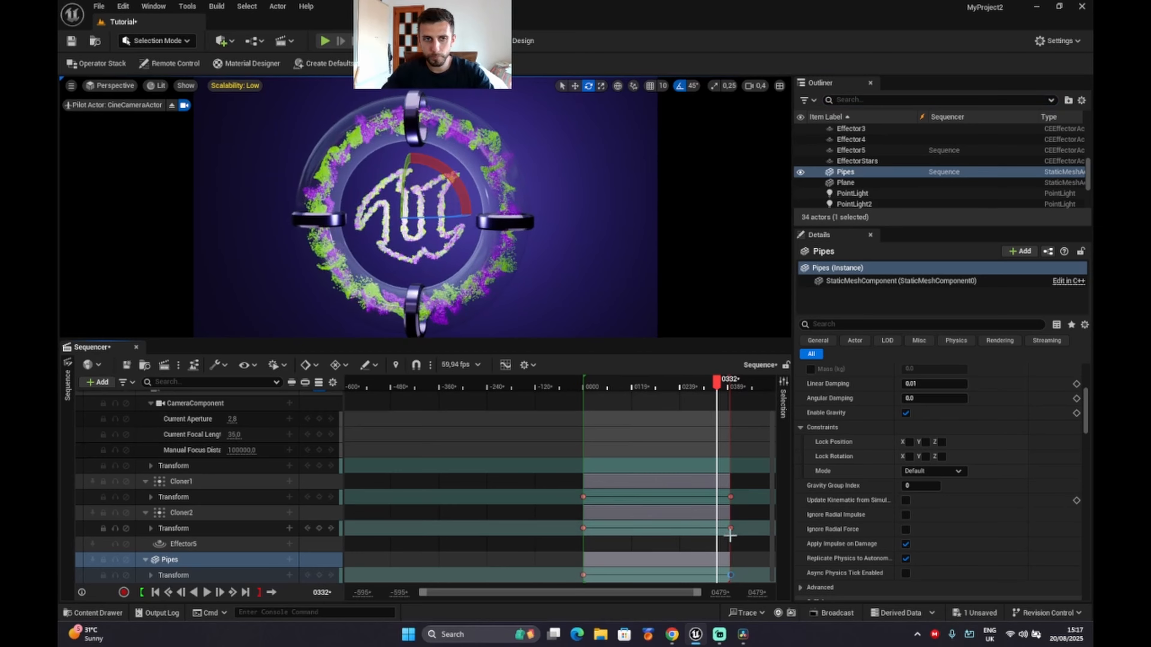
pyautogui.click(731, 576)
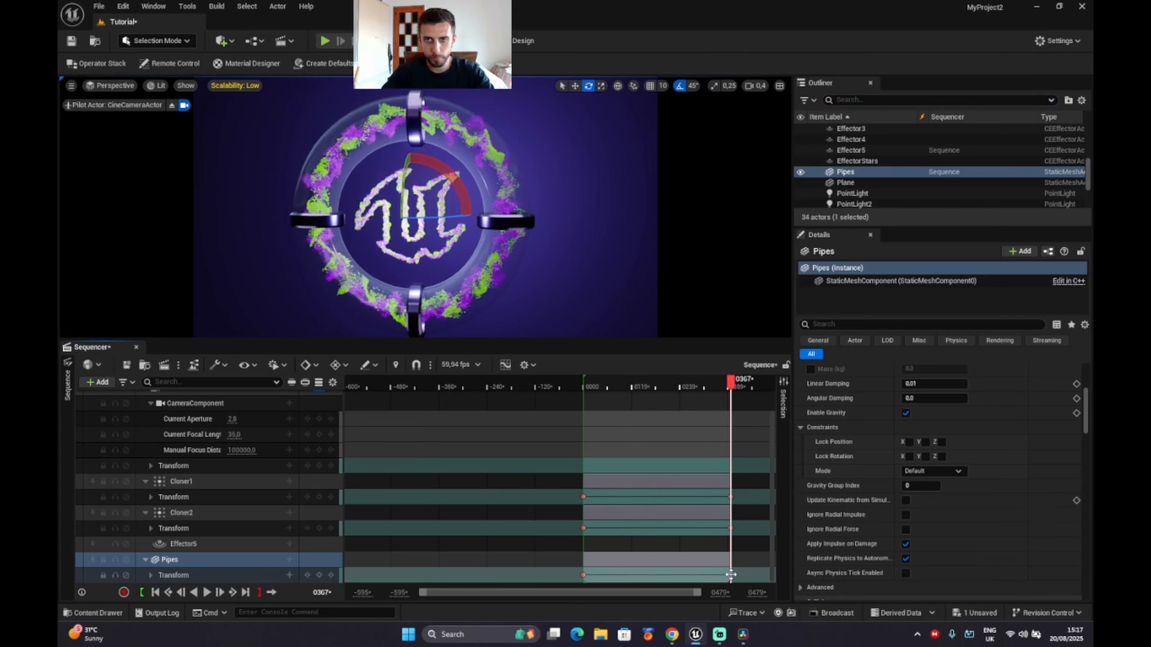
# - Try rolling Pipes by 45° and further with the rotation gizmo at frame 367, undoing each attempt
pyautogui.scroll(15, 913, 408)
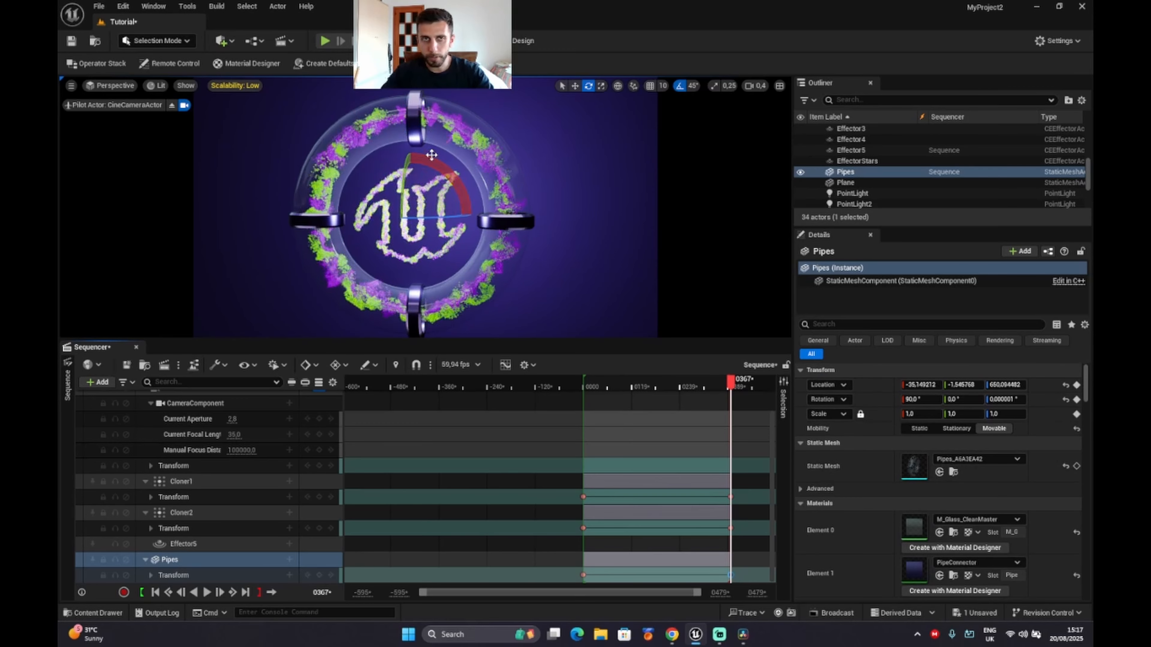
pyautogui.moveTo(462, 190); pyautogui.dragTo(448, 169)
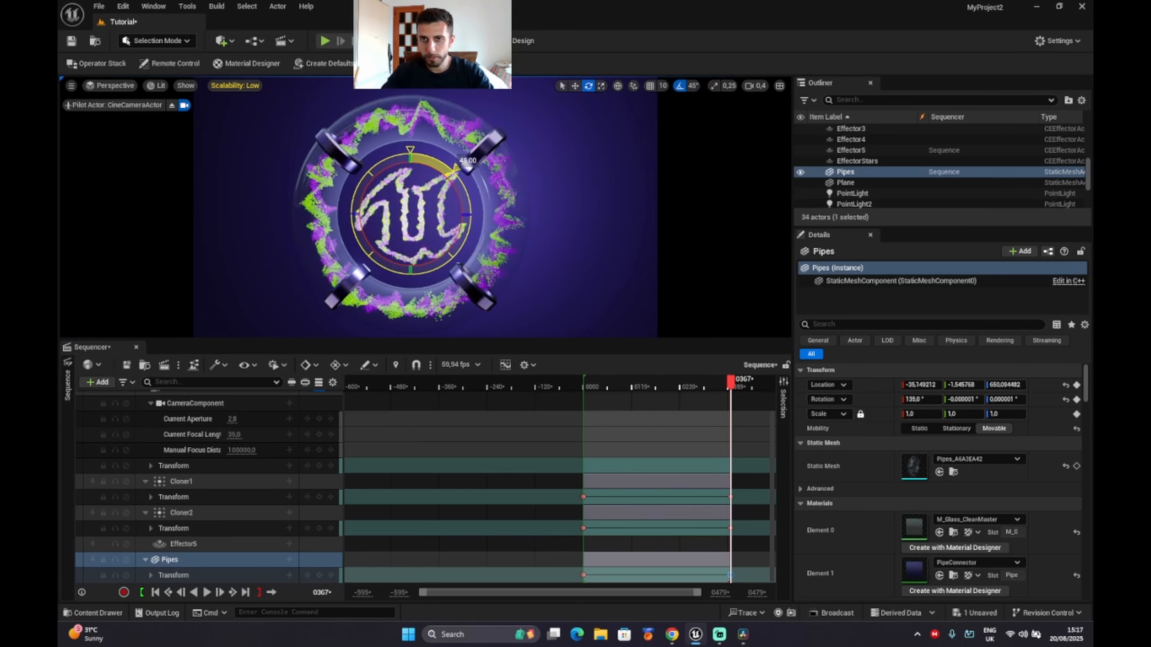
pyautogui.hotkey('ctrl', 'z')
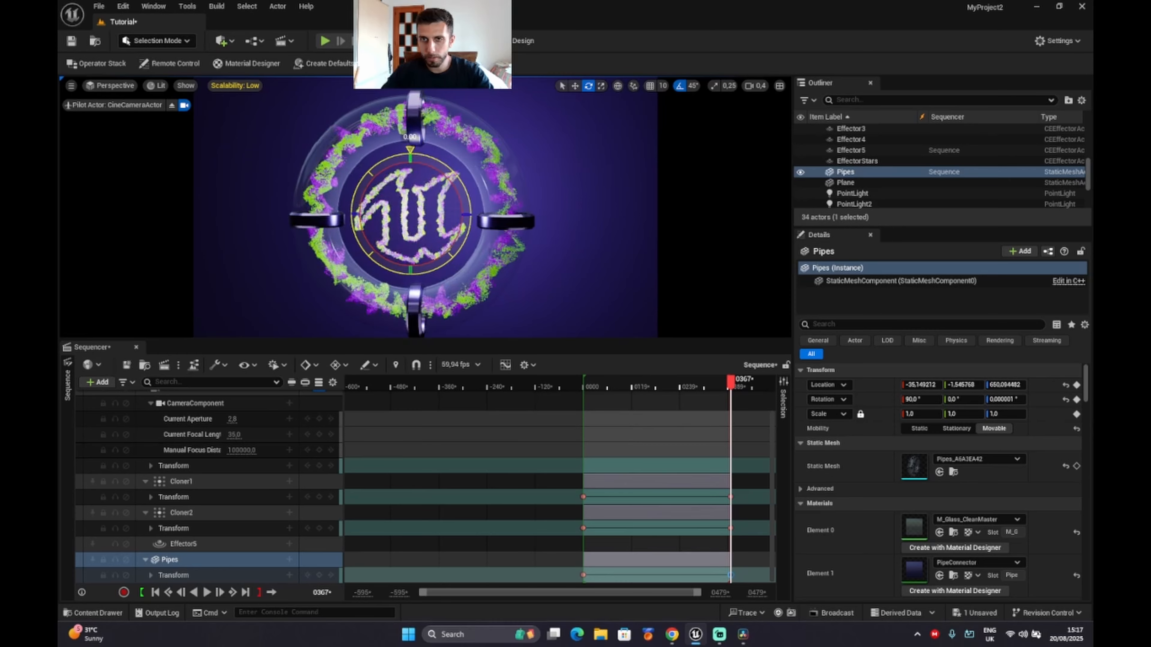
pyautogui.moveTo(449, 170); pyautogui.dragTo(455, 253)
pyautogui.hotkey('ctrl', 'z')
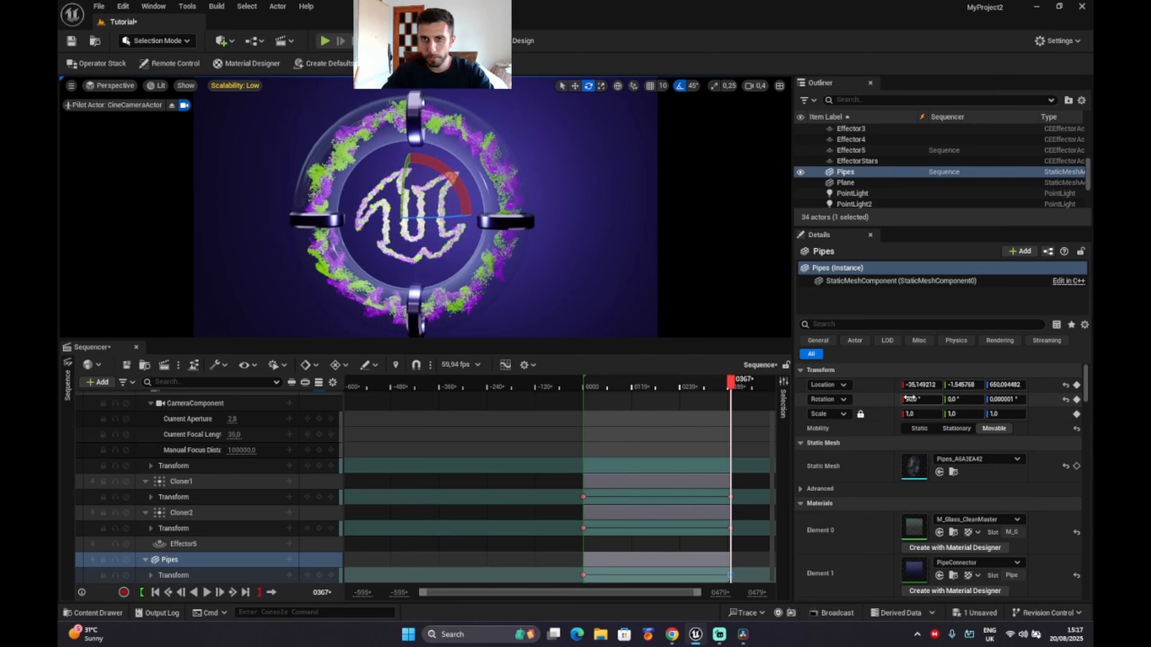
# - Set the X rotation of Pipes to 676° at frame 367 and play the sequence from the start
pyautogui.moveTo(921, 399); pyautogui.dragTo(921, 399)
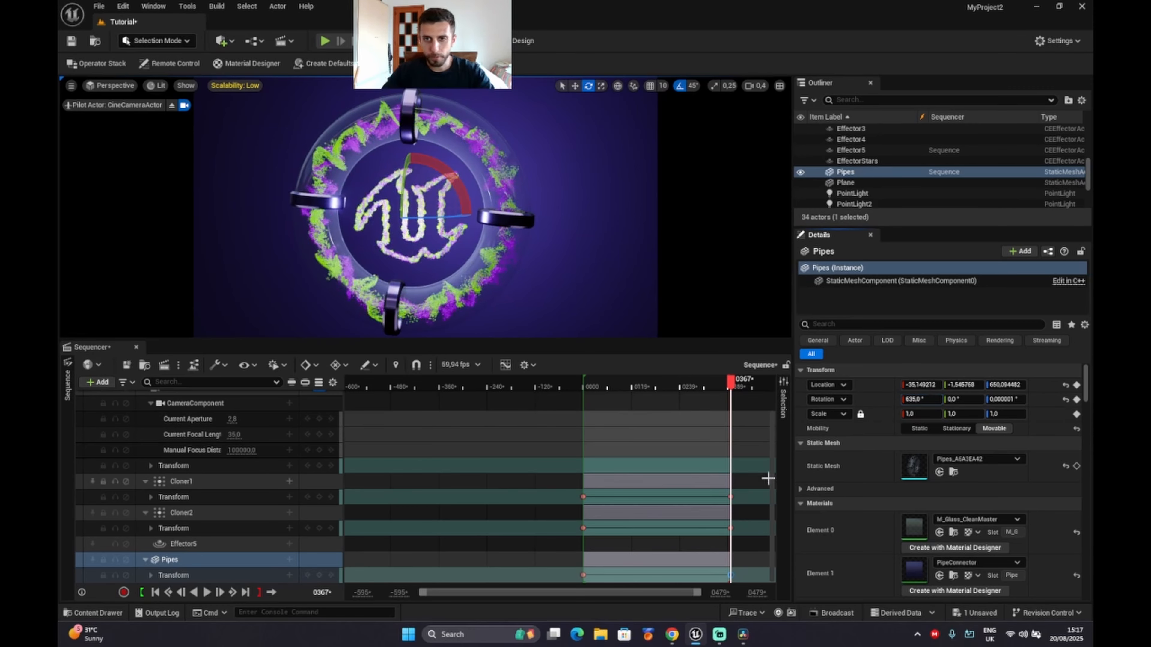
pyautogui.moveTo(912, 399); pyautogui.dragTo(920, 399)
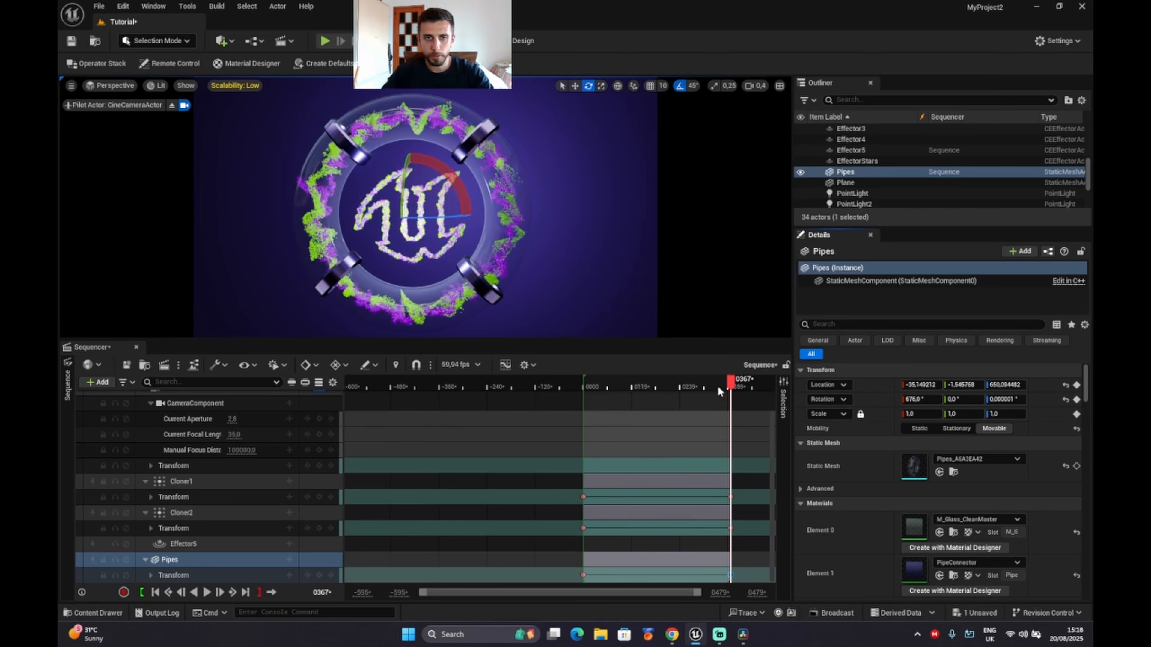
pyautogui.click(155, 592)
pyautogui.click(207, 592)
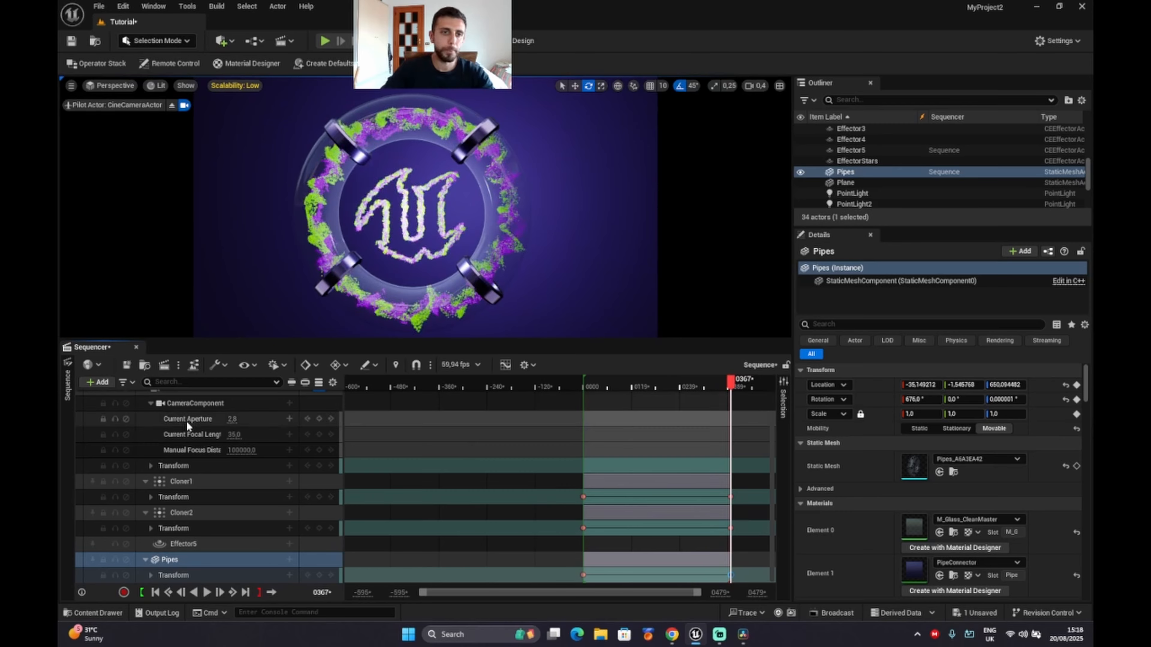
# - Scrub back through the sequence to check the rotation of Pipes, returning to frame 0
pyautogui.moveTo(735, 386); pyautogui.dragTo(709, 391)
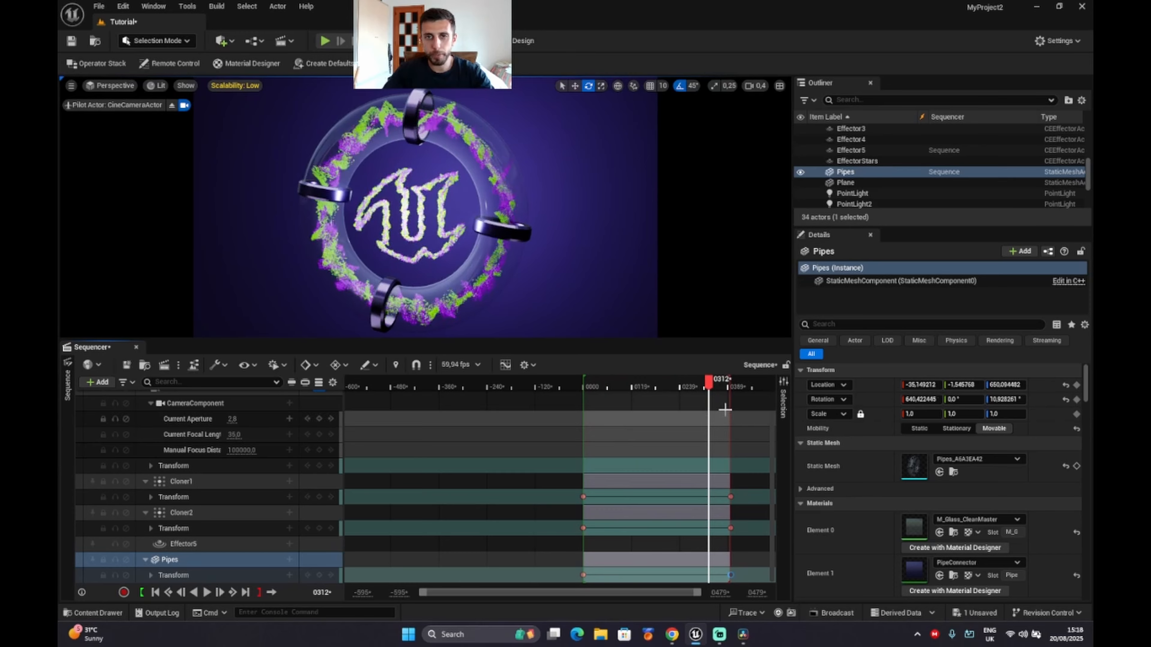
pyautogui.moveTo(706, 385); pyautogui.dragTo(602, 388)
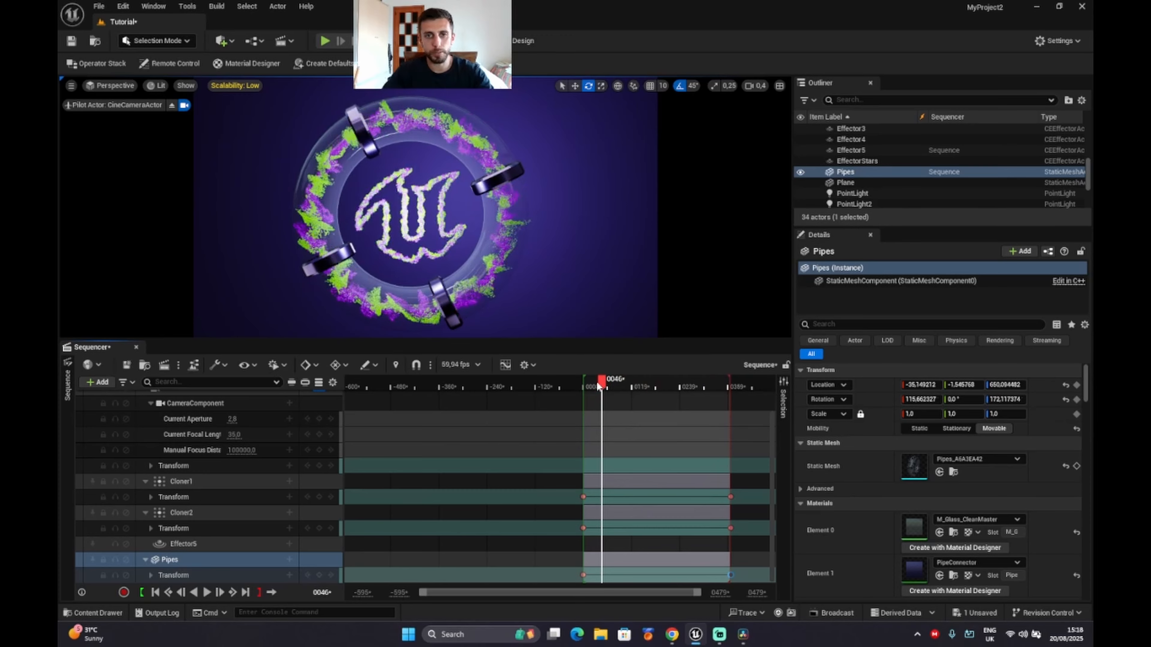
pyautogui.moveTo(598, 385); pyautogui.dragTo(591, 387)
pyautogui.click(155, 593)
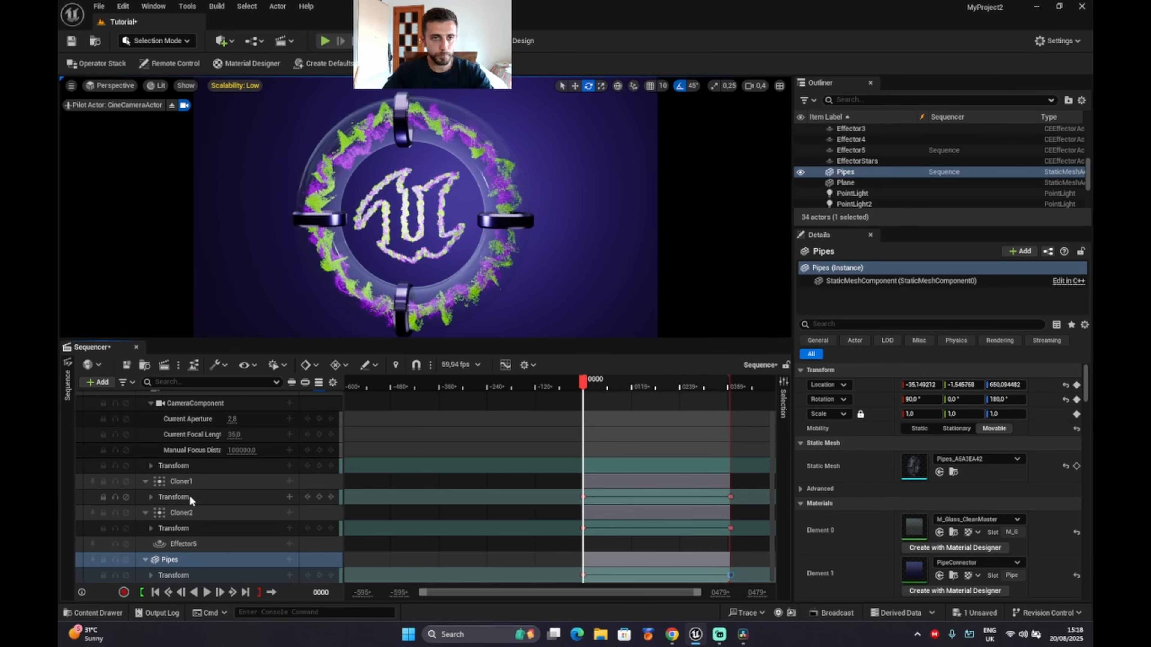
# - Set the X rotation of Cloner1 to 426° at its last Transform key on frame 367 and play the sequence
pyautogui.click(190, 480)
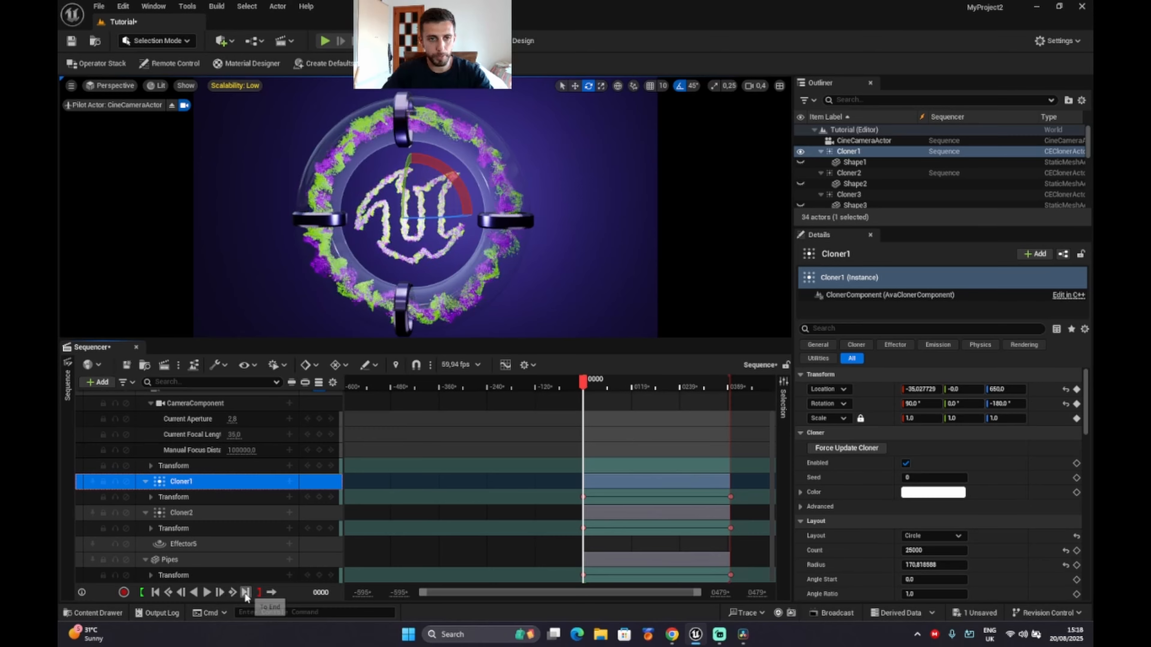
pyautogui.click(220, 593)
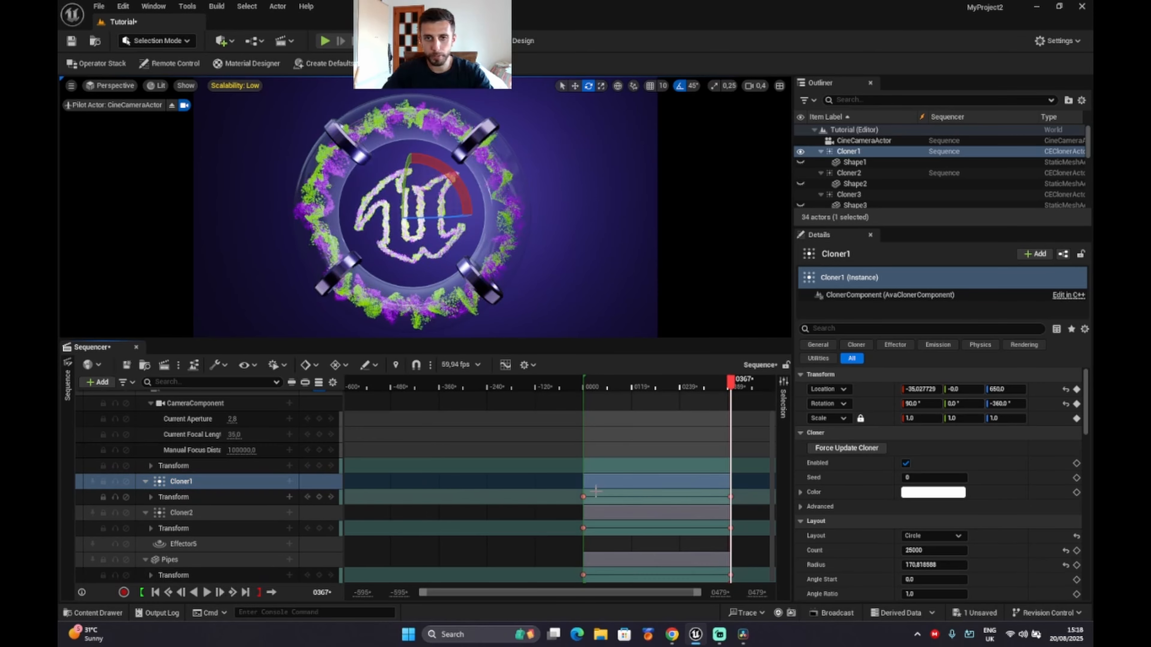
pyautogui.click(730, 497)
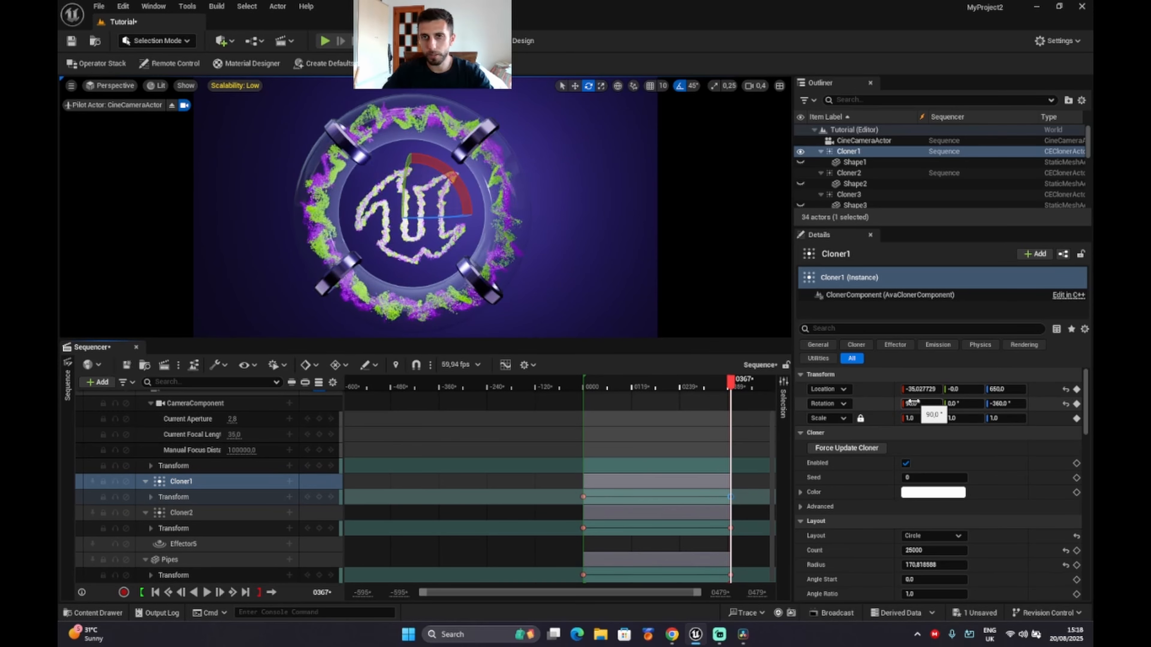
pyautogui.moveTo(911, 401); pyautogui.dragTo(934, 401)
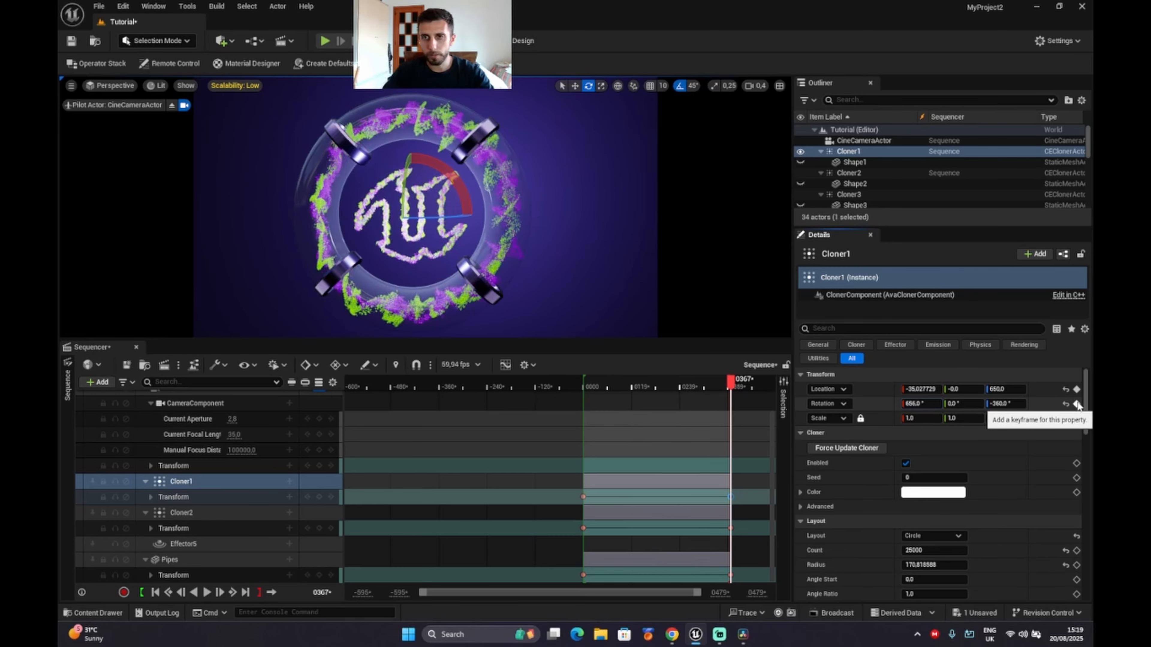
pyautogui.moveTo(727, 379)
pyautogui.mouseDown()
pyautogui.moveTo(585, 379)
pyautogui.moveTo(731, 379)
pyautogui.mouseUp()
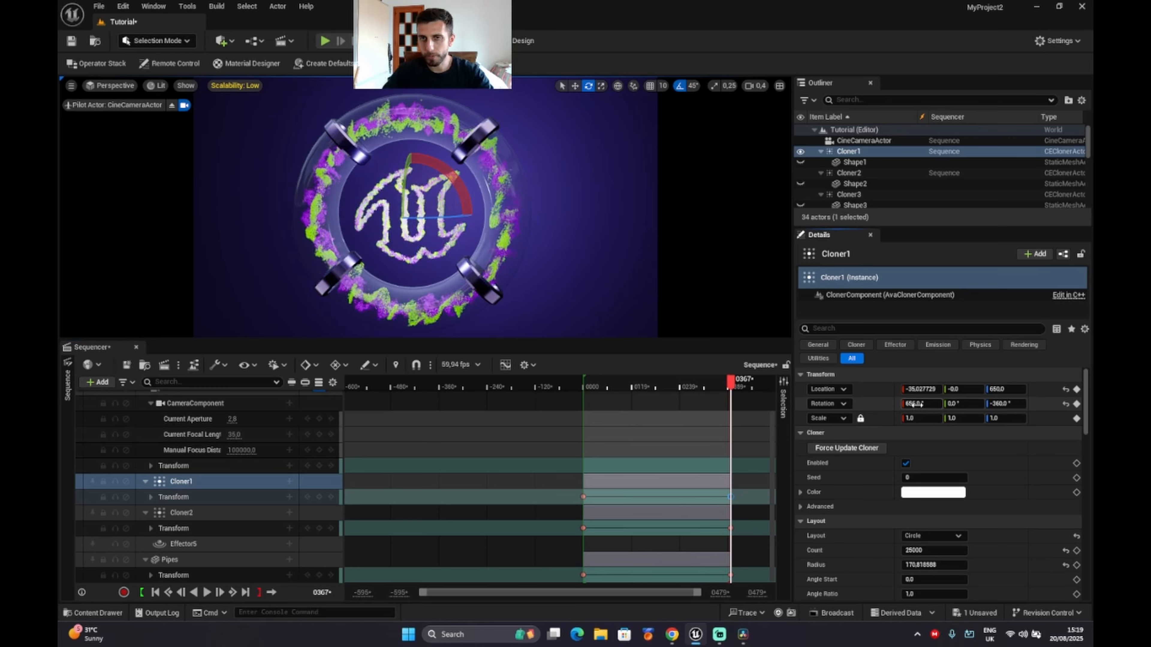
pyautogui.moveTo(920, 403); pyautogui.dragTo(904, 404)
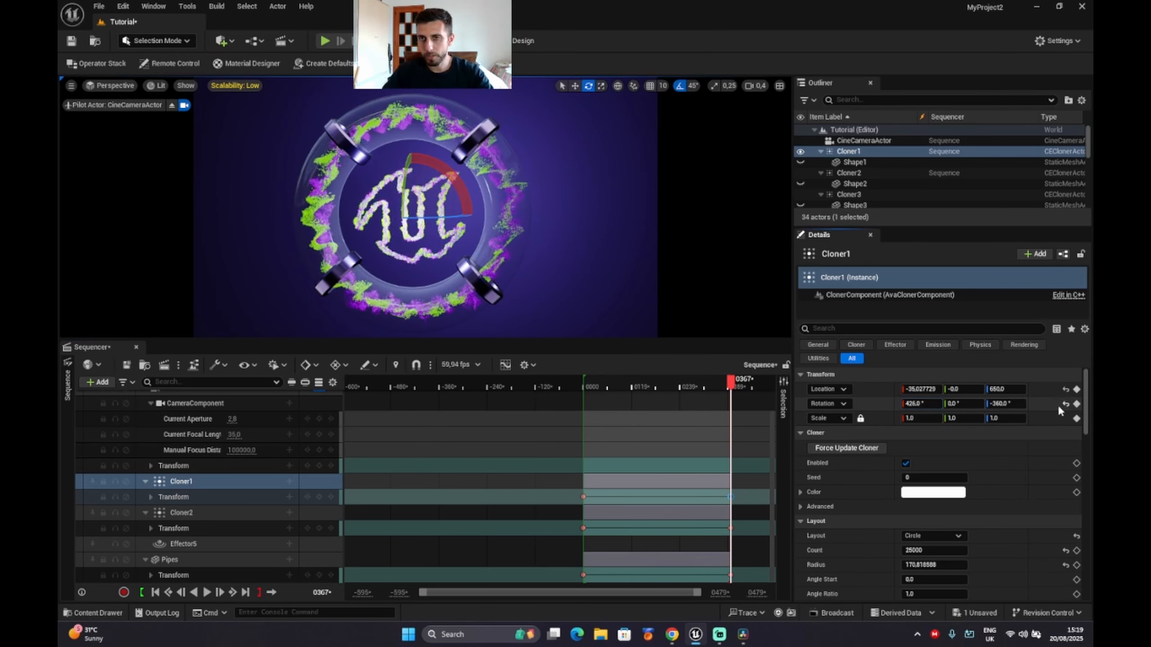
pyautogui.click(1077, 405)
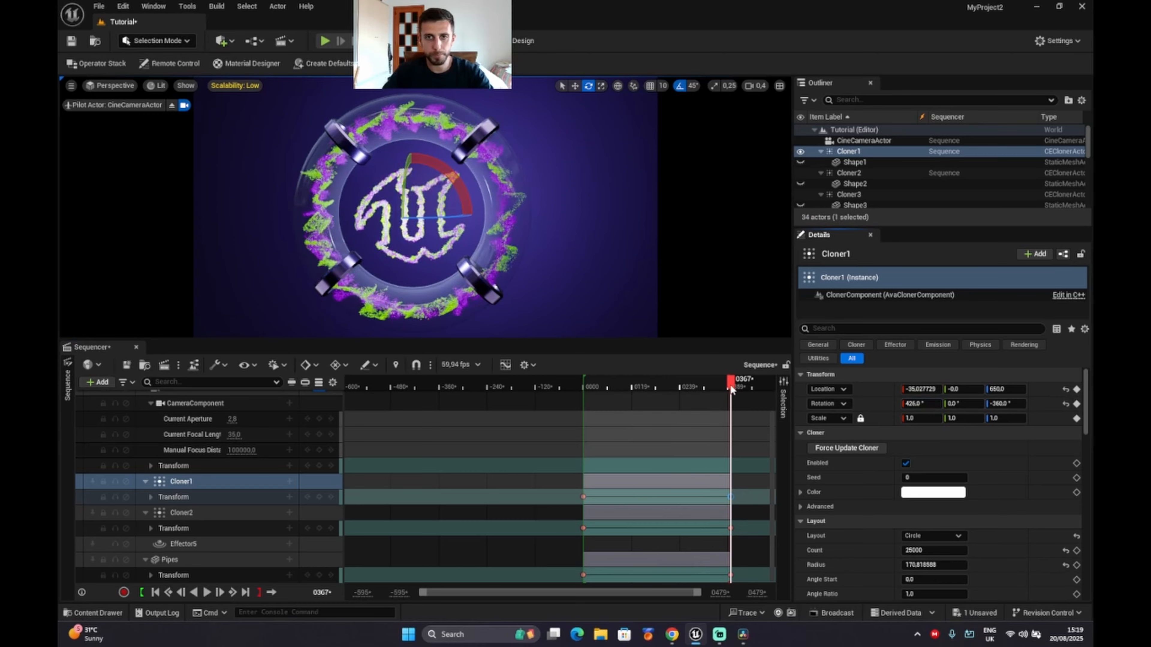
pyautogui.moveTo(702, 391); pyautogui.dragTo(584, 395)
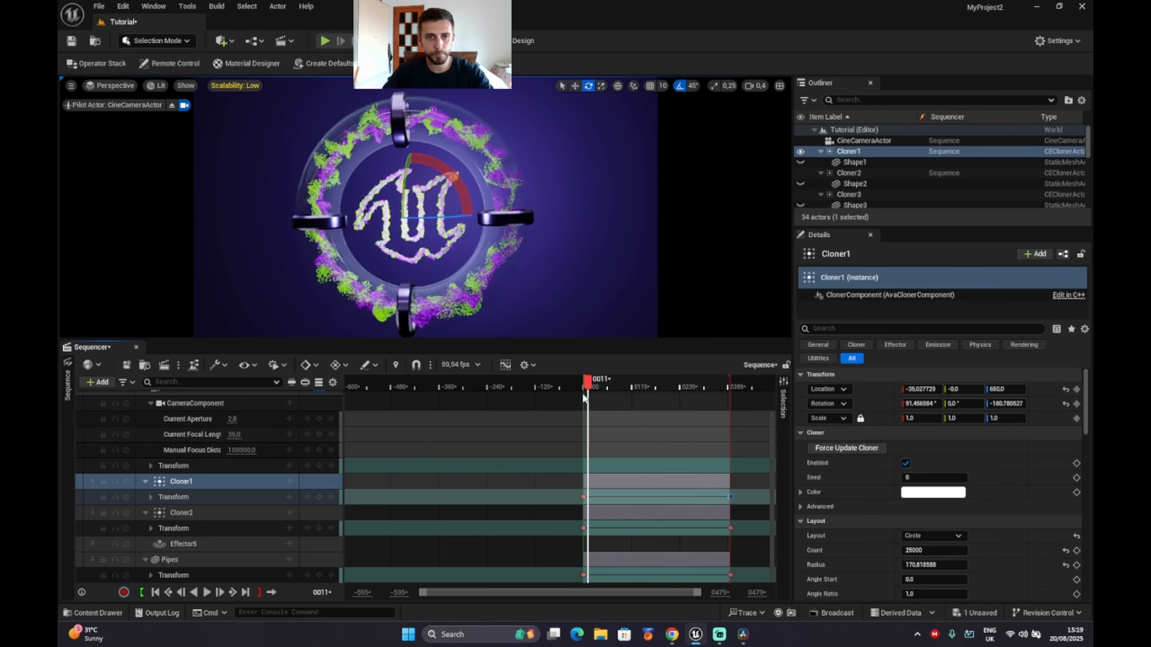
pyautogui.click(206, 593)
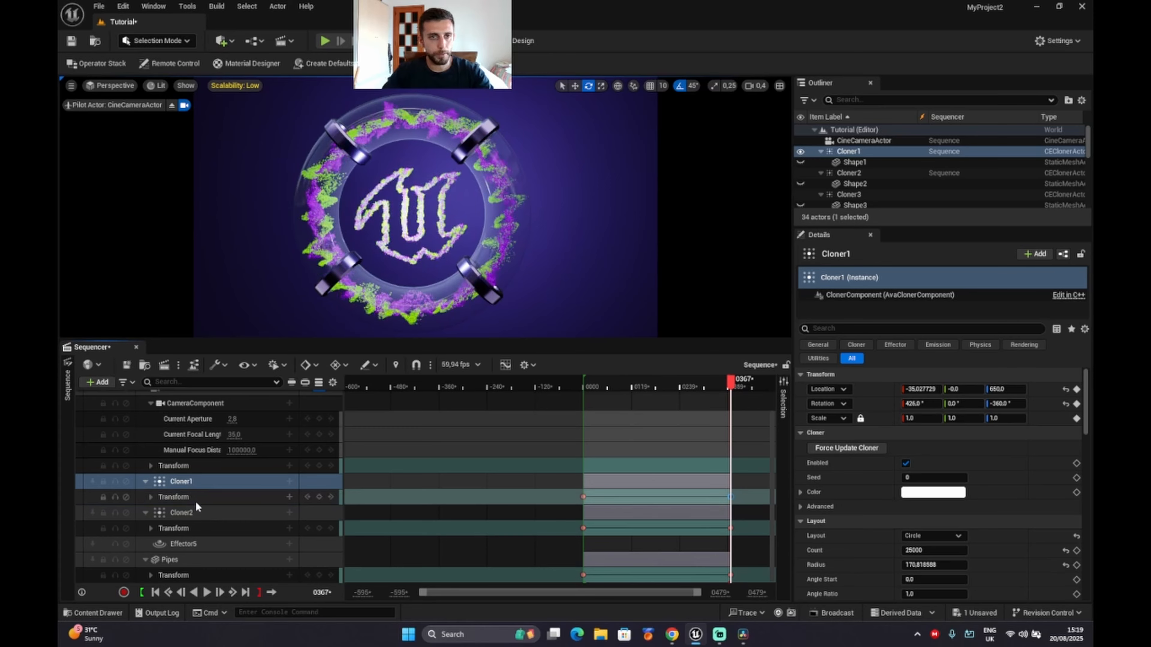
# - Try an X rotation of -426° for Cloner2 at its last Transform key and play the sequence from the start
pyautogui.click(190, 513)
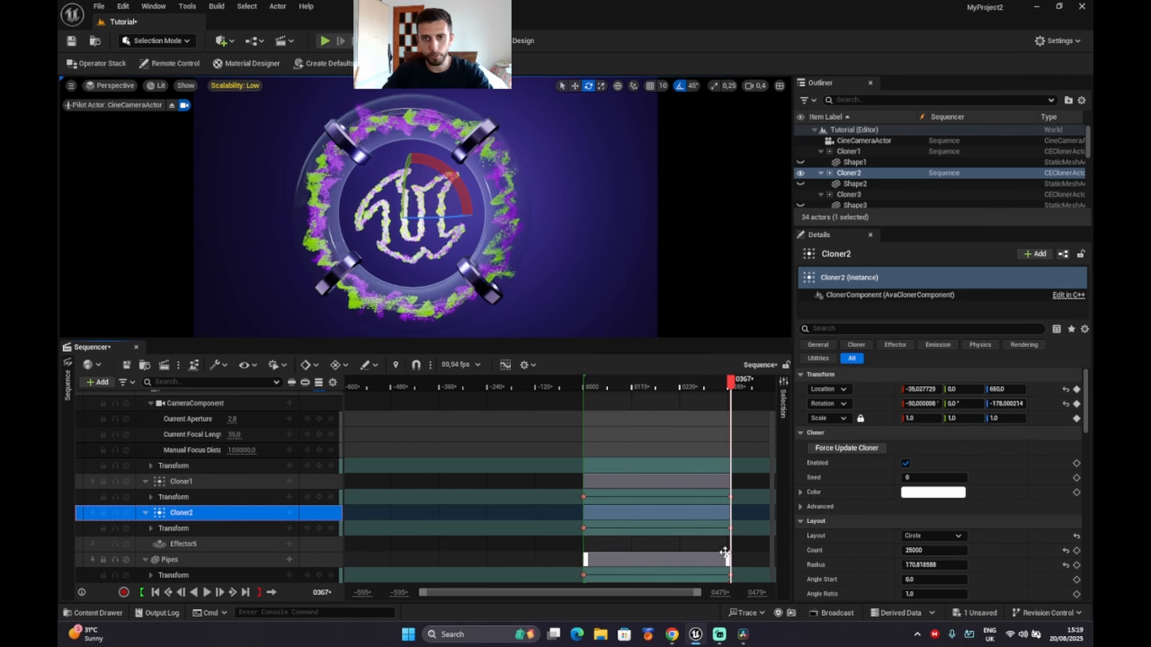
pyautogui.click(730, 528)
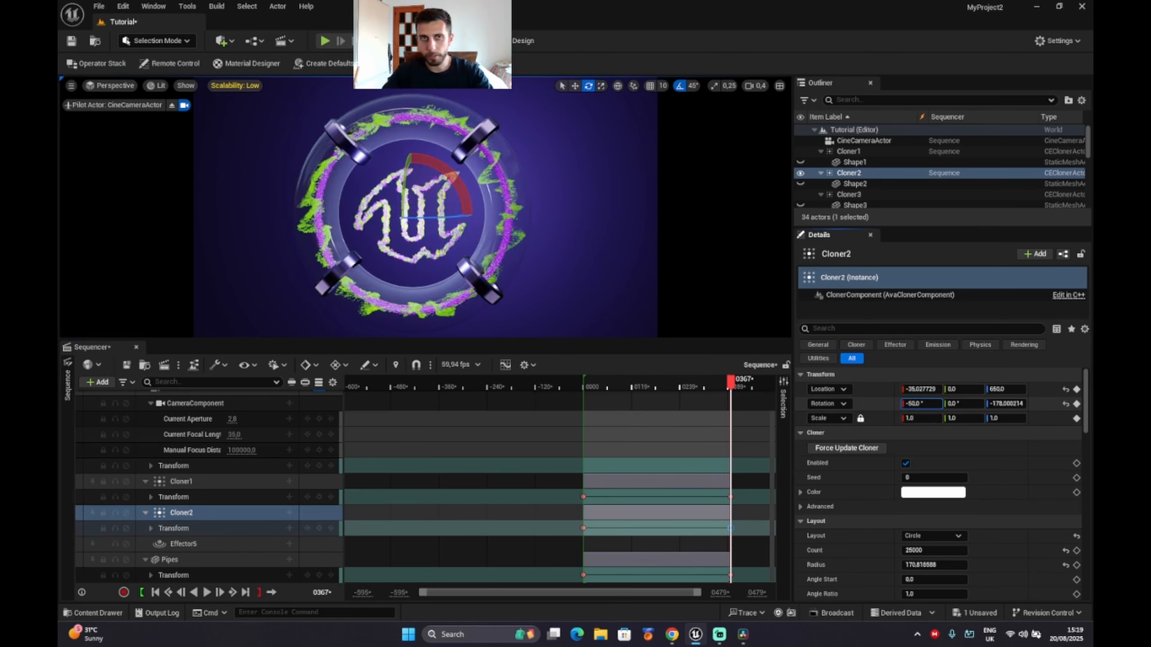
pyautogui.moveTo(920, 404); pyautogui.dragTo(956, 404)
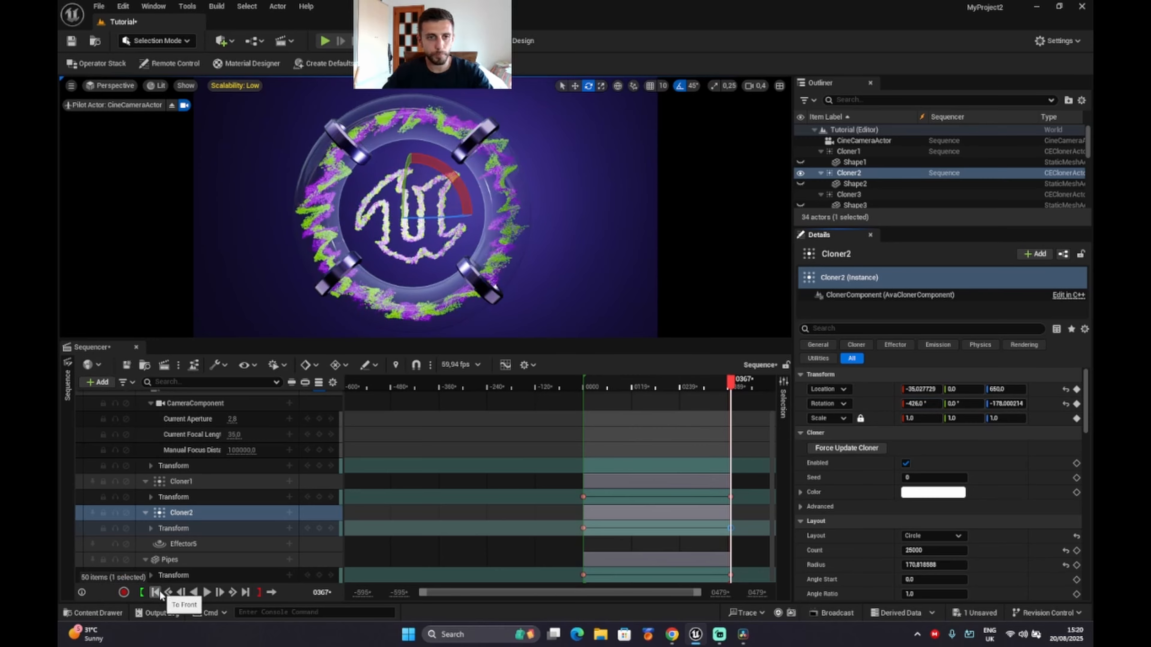
pyautogui.click(155, 593)
pyautogui.click(206, 592)
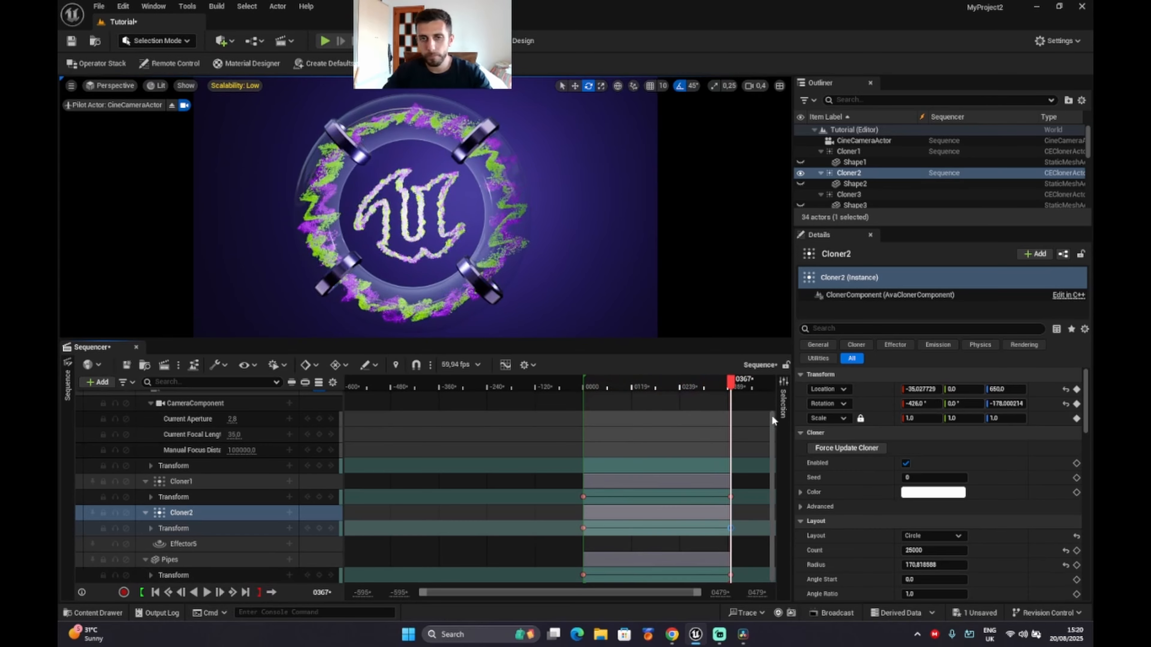
pyautogui.click(710, 387)
pyautogui.moveTo(710, 390); pyautogui.dragTo(577, 418)
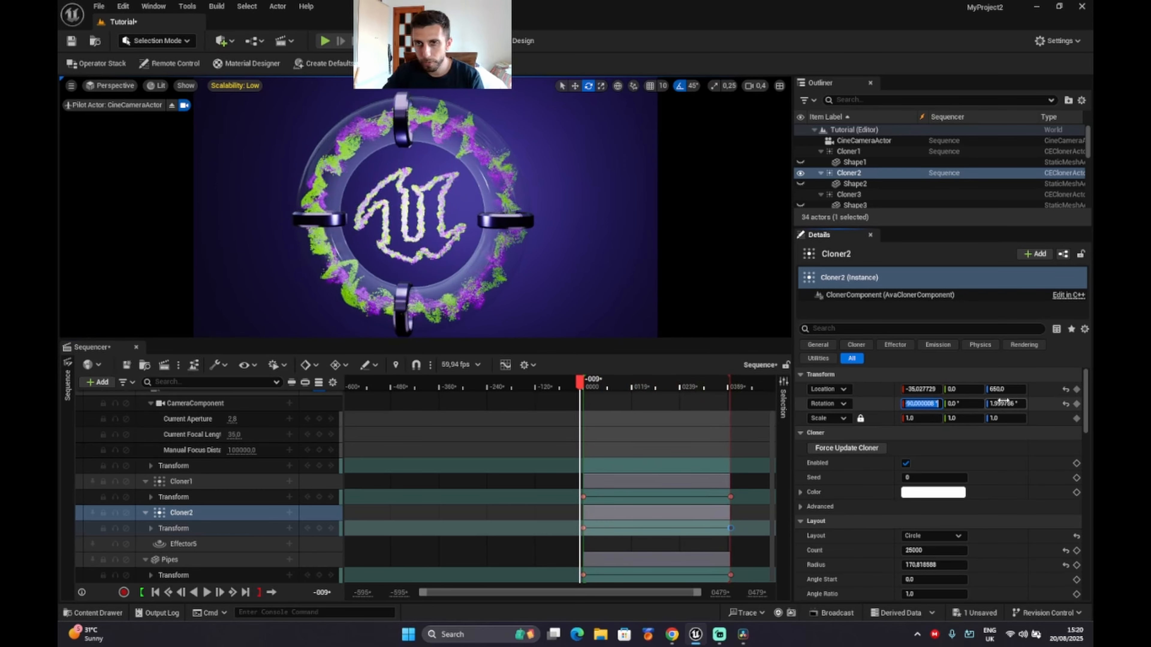
# - Try changing the Z rotation of Cloner2 at frame 367 and undo it
pyautogui.click(728, 530)
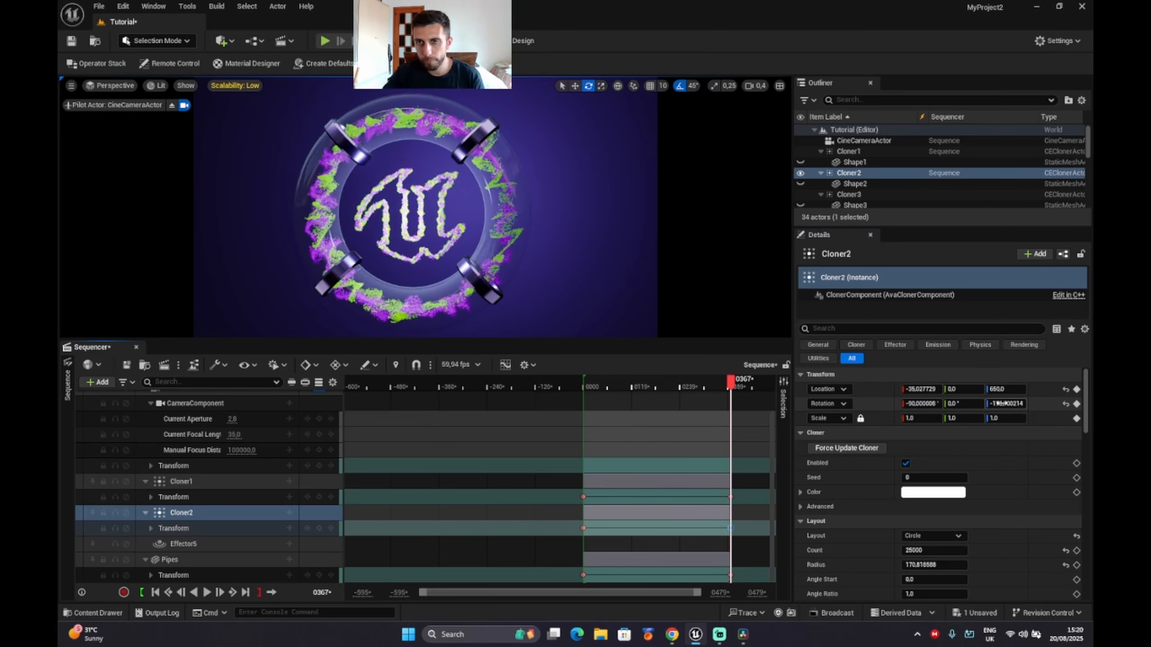
pyautogui.moveTo(995, 403); pyautogui.dragTo(1004, 403)
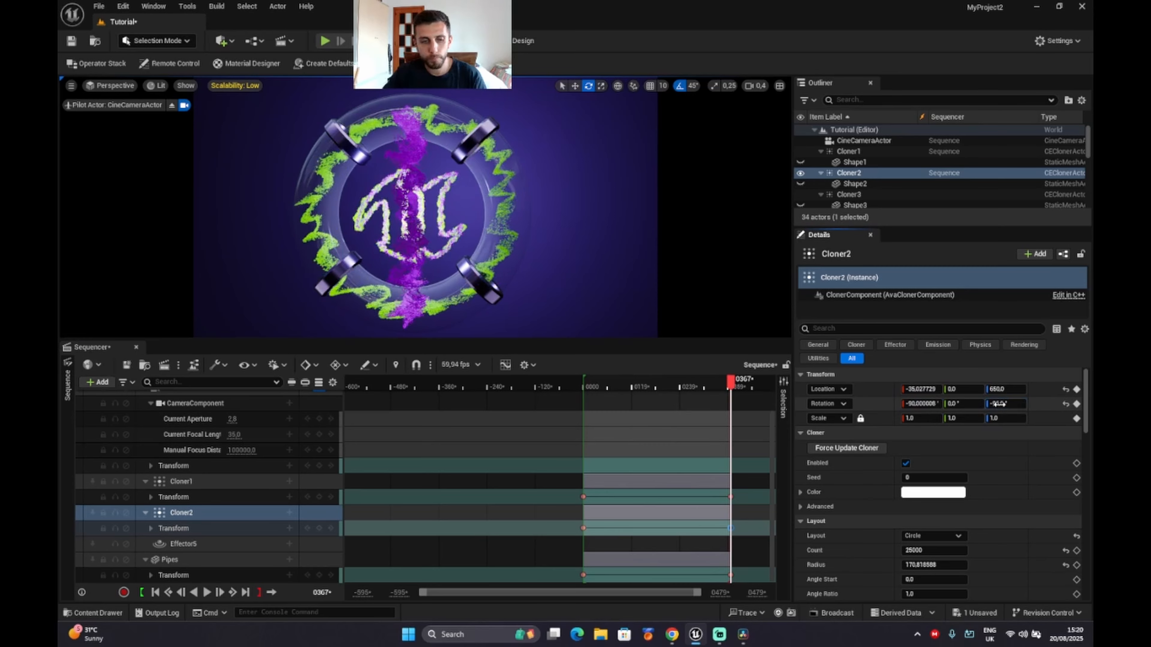
pyautogui.hotkey('ctrl', 'z')
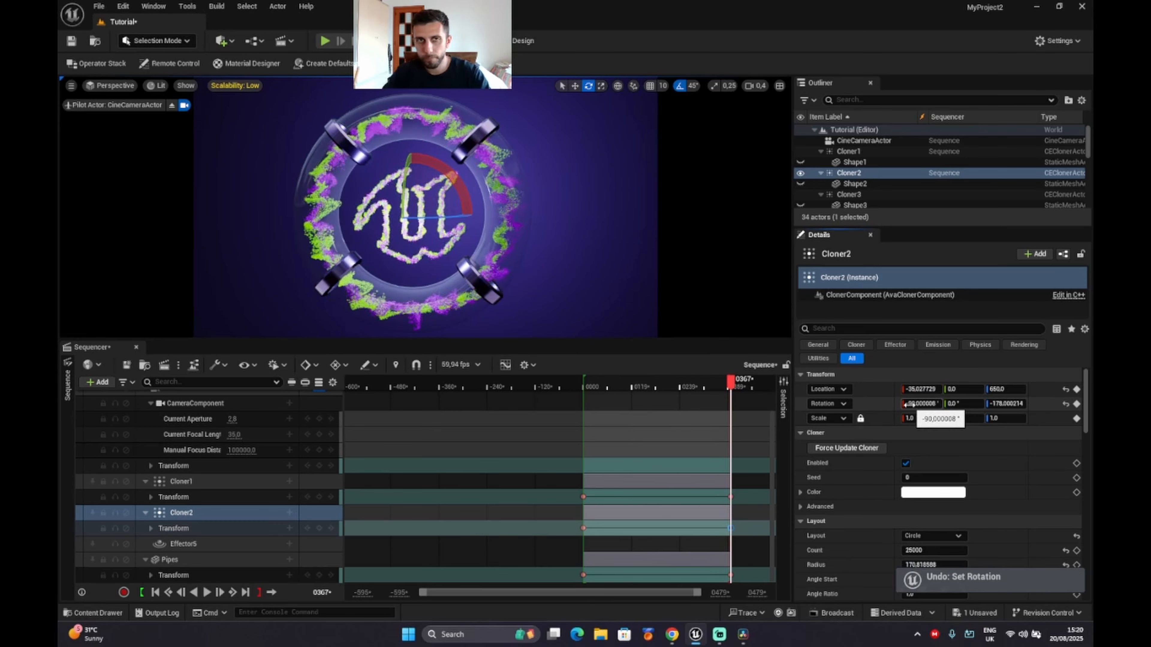
# - Set the X rotation of Cloner2 to 430° at frame 367, play the sequence from the start and return to its beginning
pyautogui.moveTo(921, 404); pyautogui.dragTo(1003, 403)
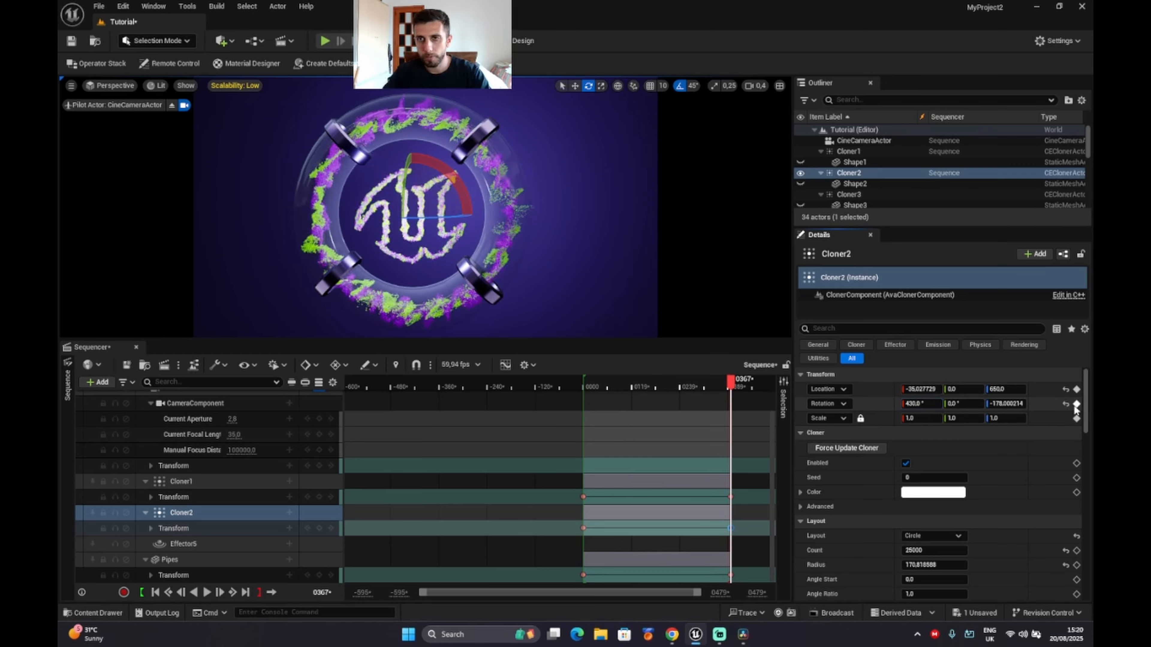
pyautogui.moveTo(730, 388); pyautogui.dragTo(583, 399)
pyautogui.click(206, 592)
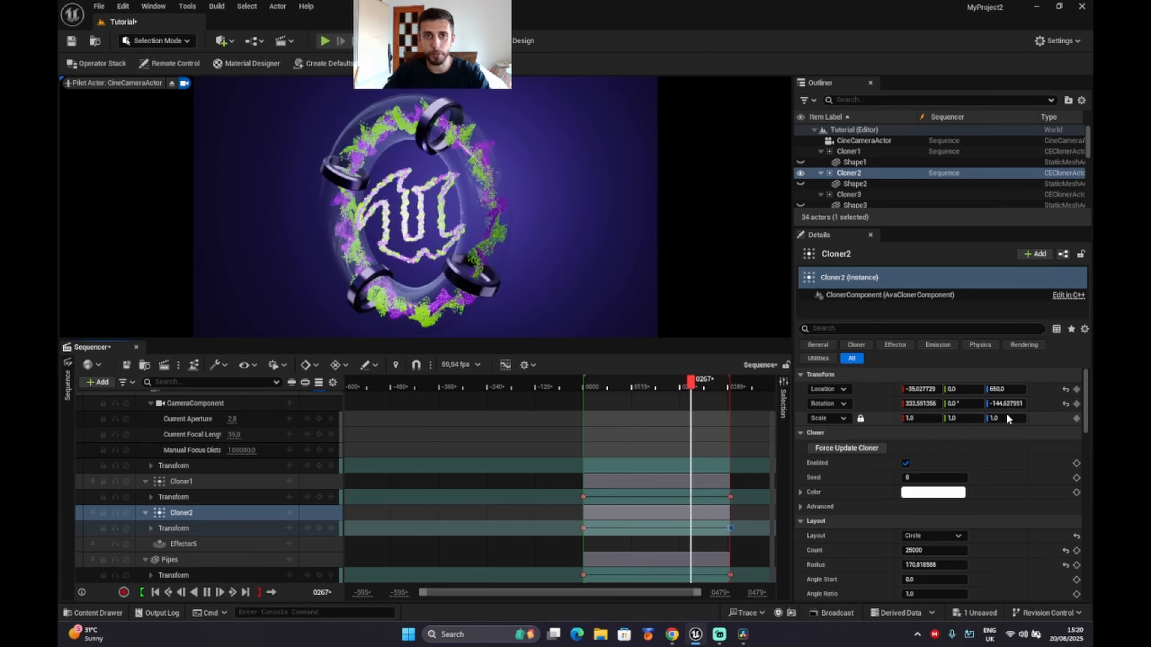
pyautogui.moveTo(725, 389); pyautogui.dragTo(584, 401)
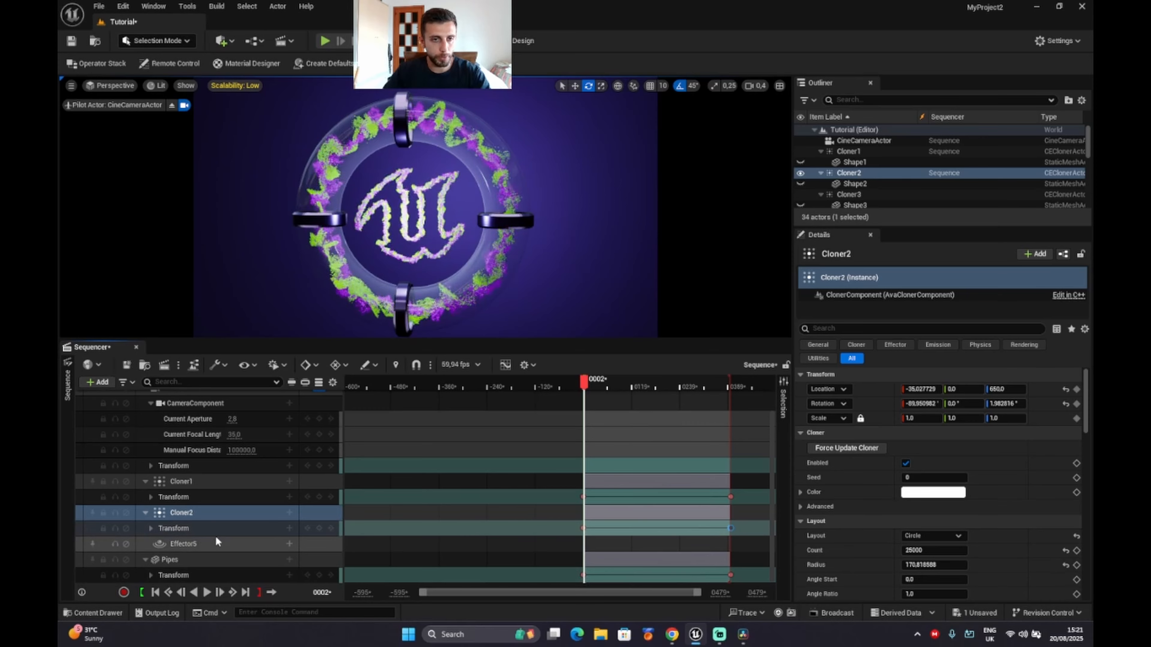
# - Move Effector5 to a Y location of about -243.7, add a Transform track for it and key it at frame 2
pyautogui.click(210, 543)
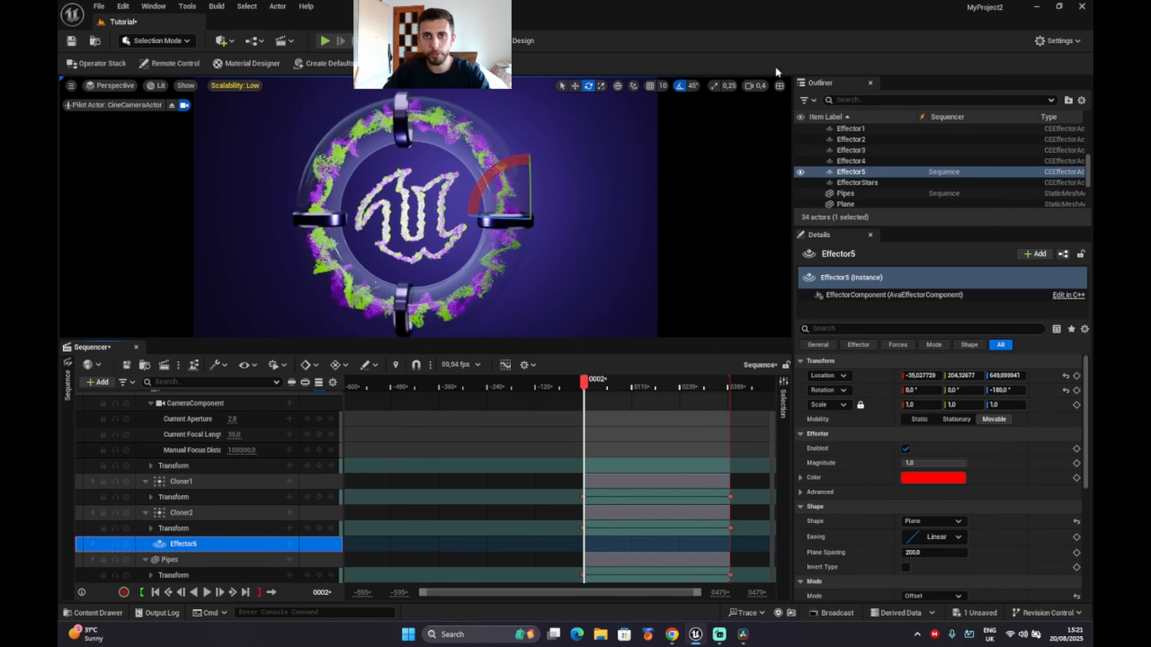
pyautogui.click(575, 86)
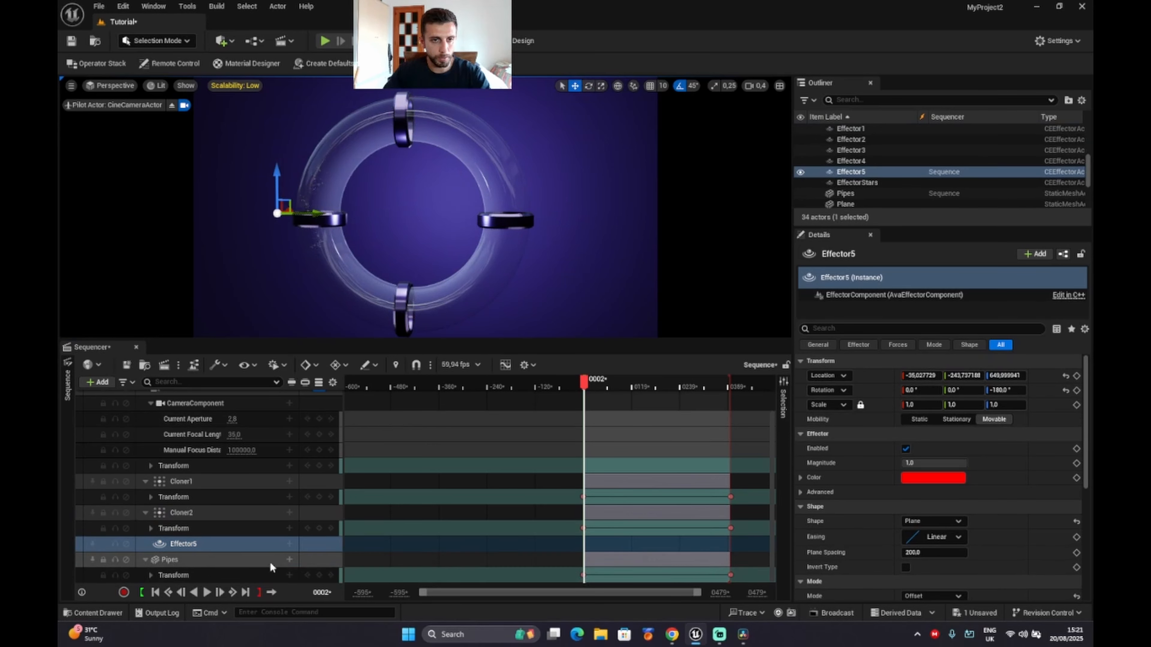
pyautogui.click(289, 543)
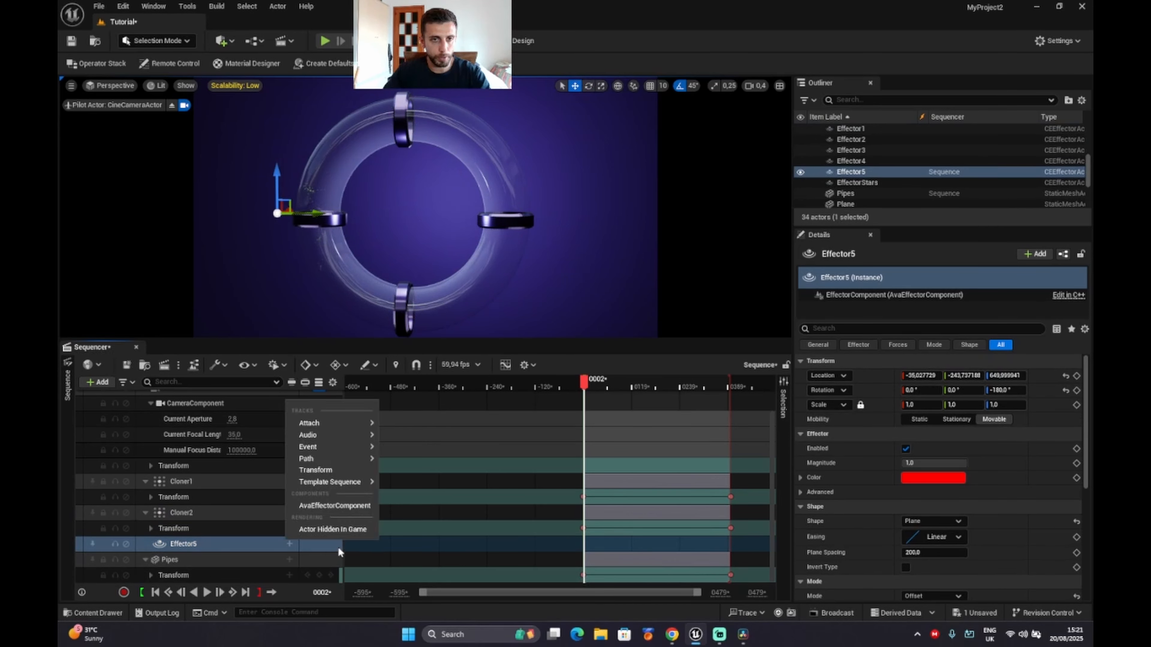
pyautogui.click(328, 471)
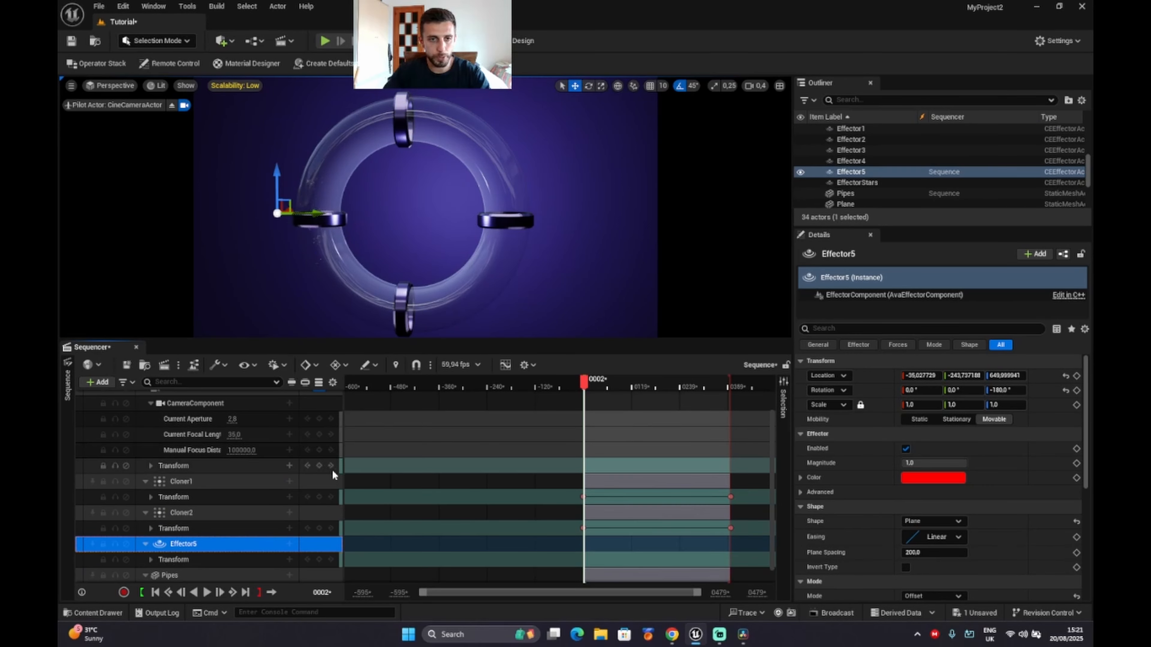
pyautogui.click(320, 560)
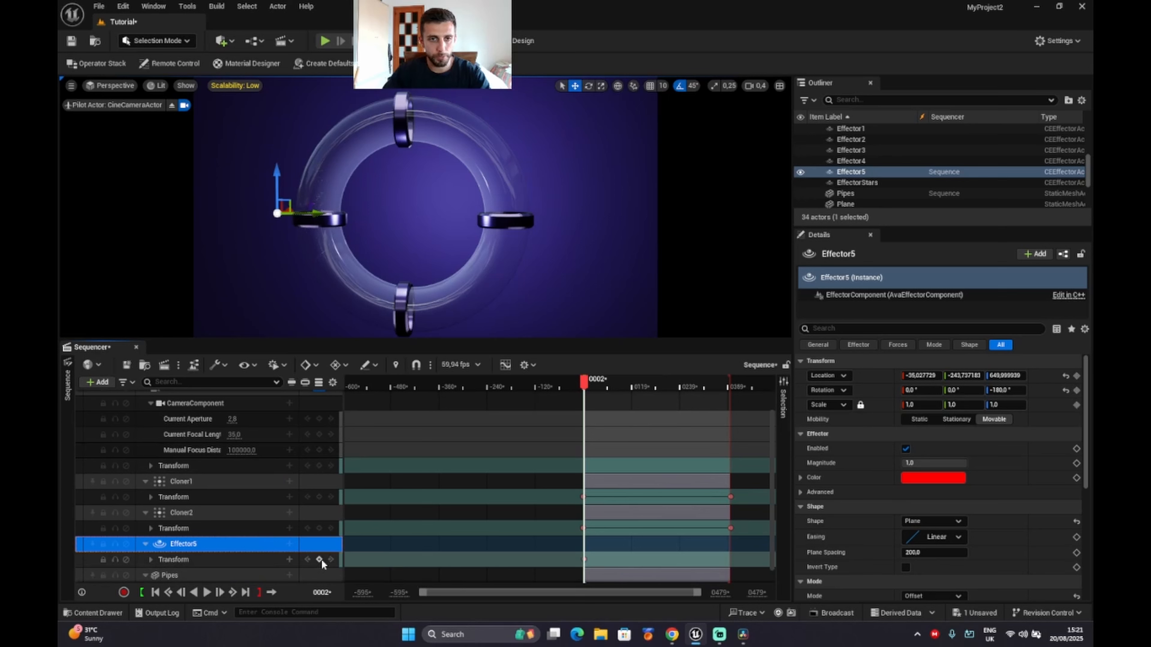
# - Key Effector5 at the sequence end with a Y location of about 205.4 and shift that key to slightly before frame 324
pyautogui.click(245, 592)
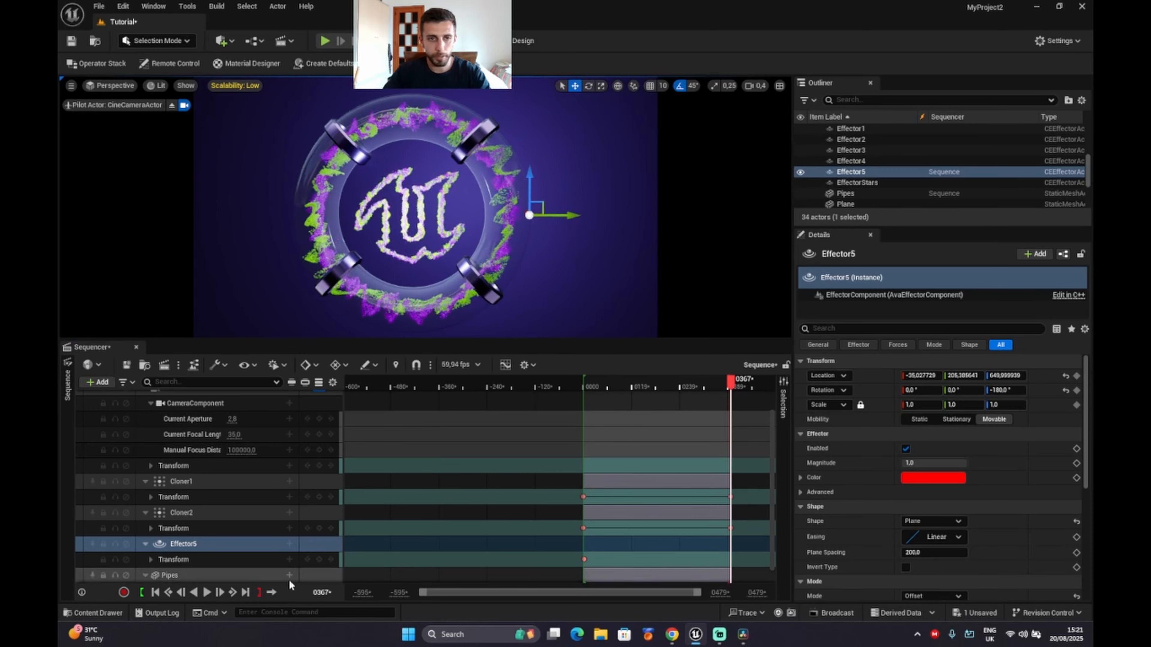
pyautogui.click(319, 560)
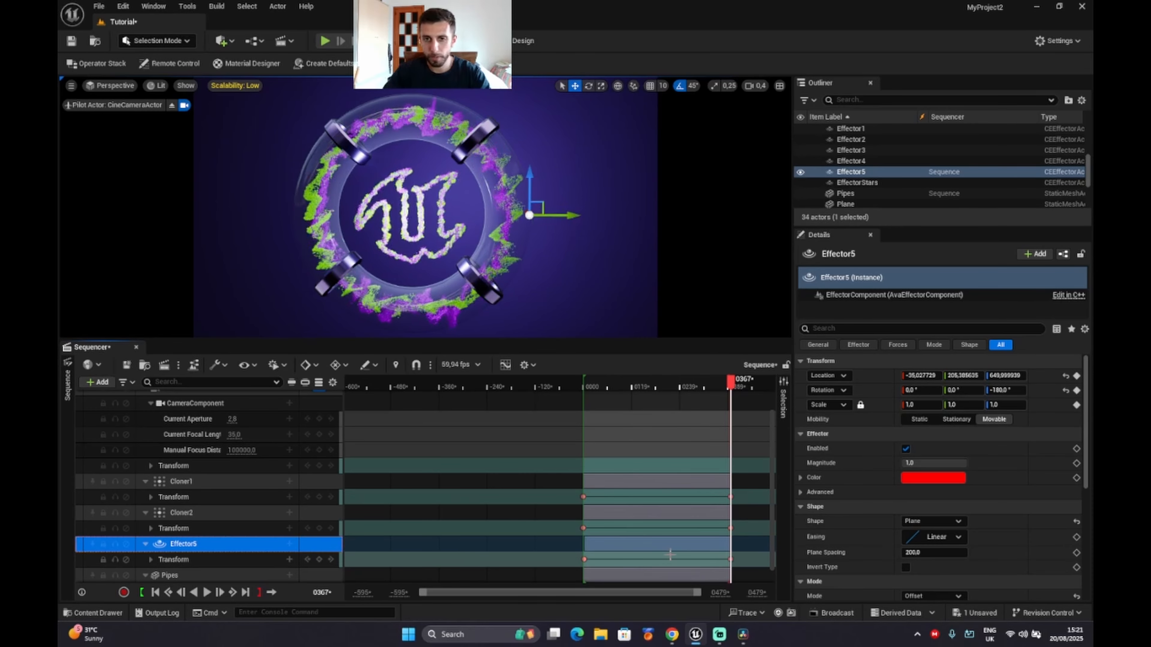
pyautogui.moveTo(730, 560); pyautogui.dragTo(713, 562)
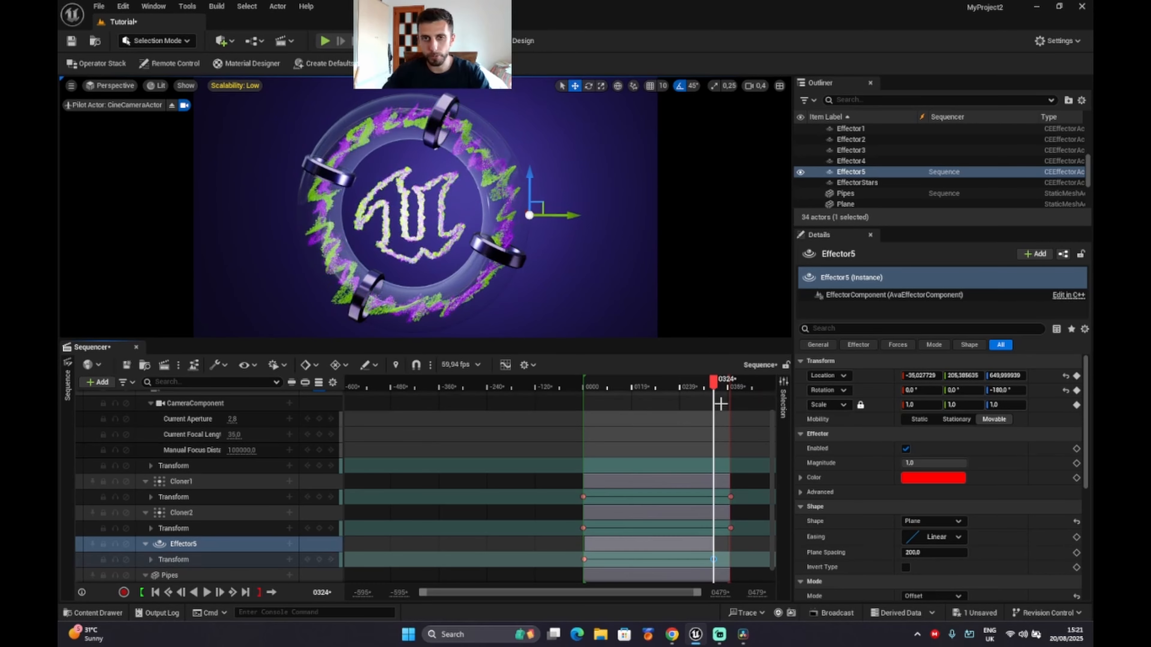
pyautogui.moveTo(713, 548)
pyautogui.mouseDown()
pyautogui.moveTo(696, 547)
pyautogui.moveTo(708, 547)
pyautogui.mouseUp()
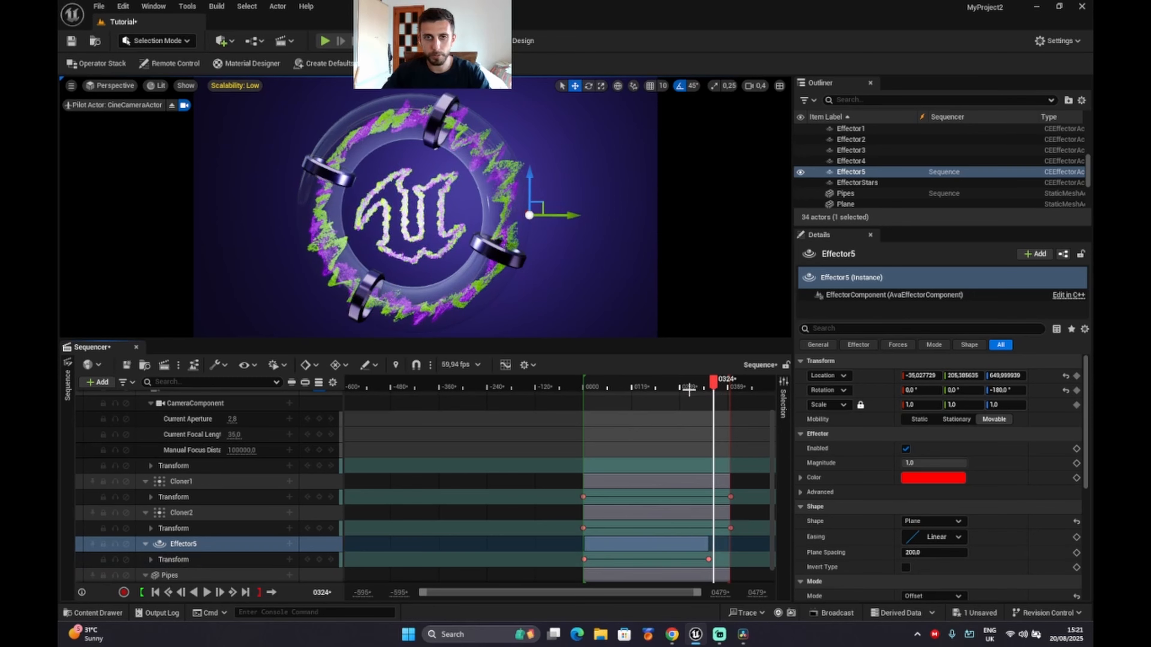
# - Play the sequence from the start to check the Effector5 reveal and scrub near its end
pyautogui.moveTo(713, 383); pyautogui.dragTo(581, 385)
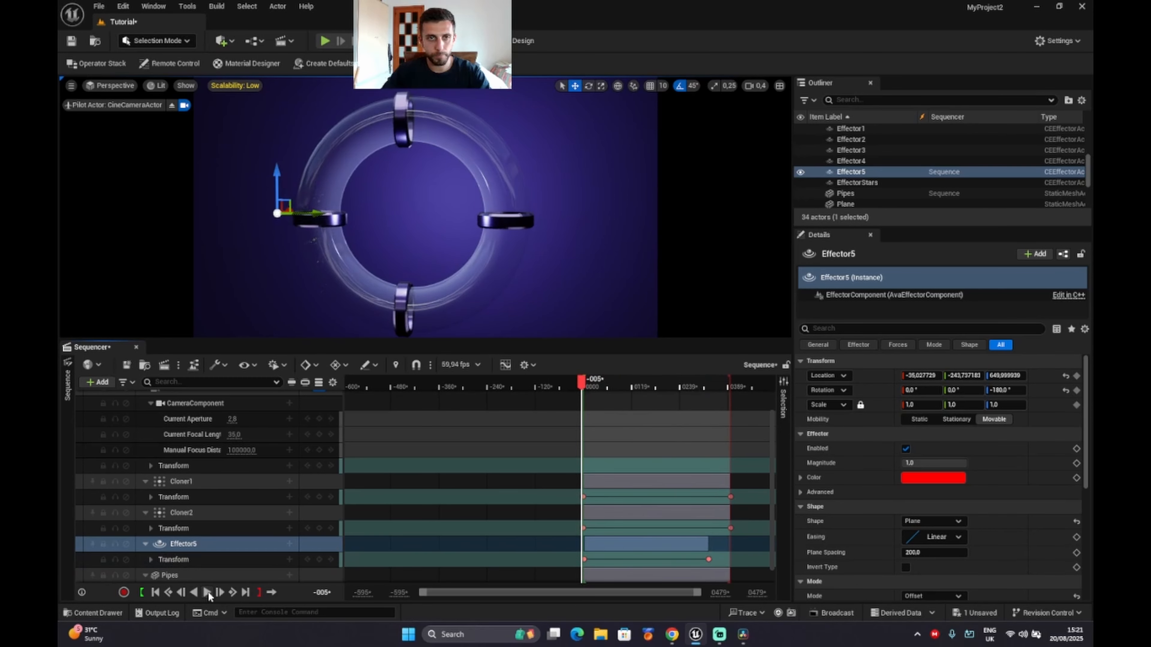
pyautogui.click(208, 593)
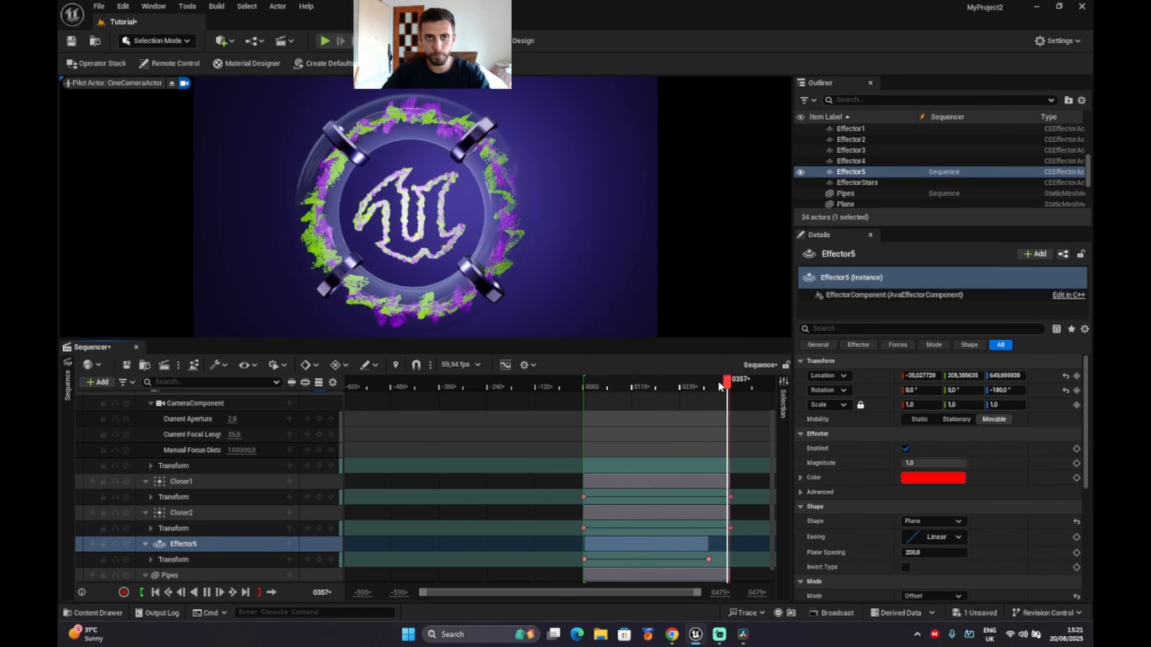
pyautogui.moveTo(718, 380); pyautogui.dragTo(727, 412)
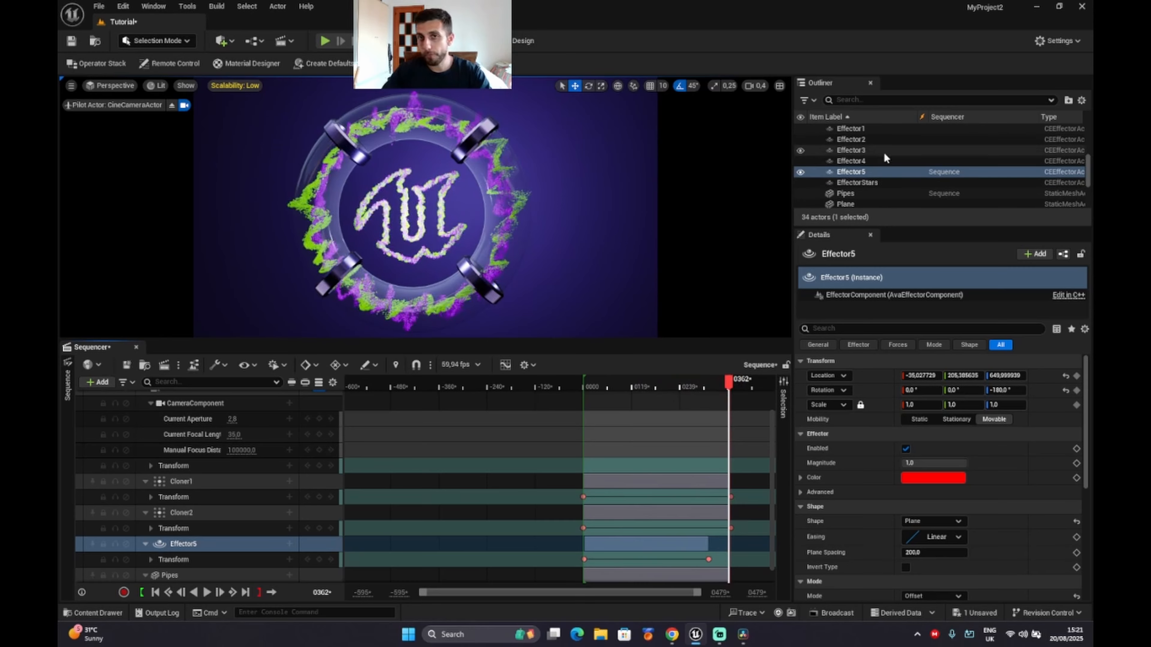
# - Search the Outliner for "star" and add the EffectorStars actor to the level sequence
pyautogui.scroll(-3, 874, 169)
pyautogui.scroll(3, 869, 172)
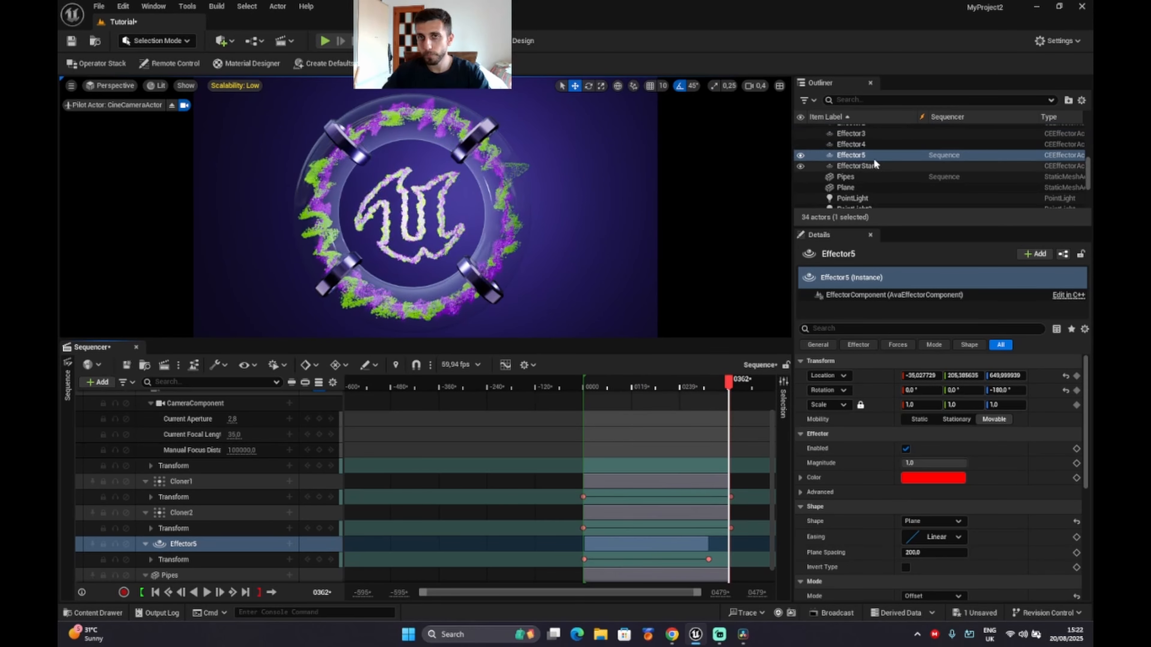
pyautogui.scroll(-1, 871, 165)
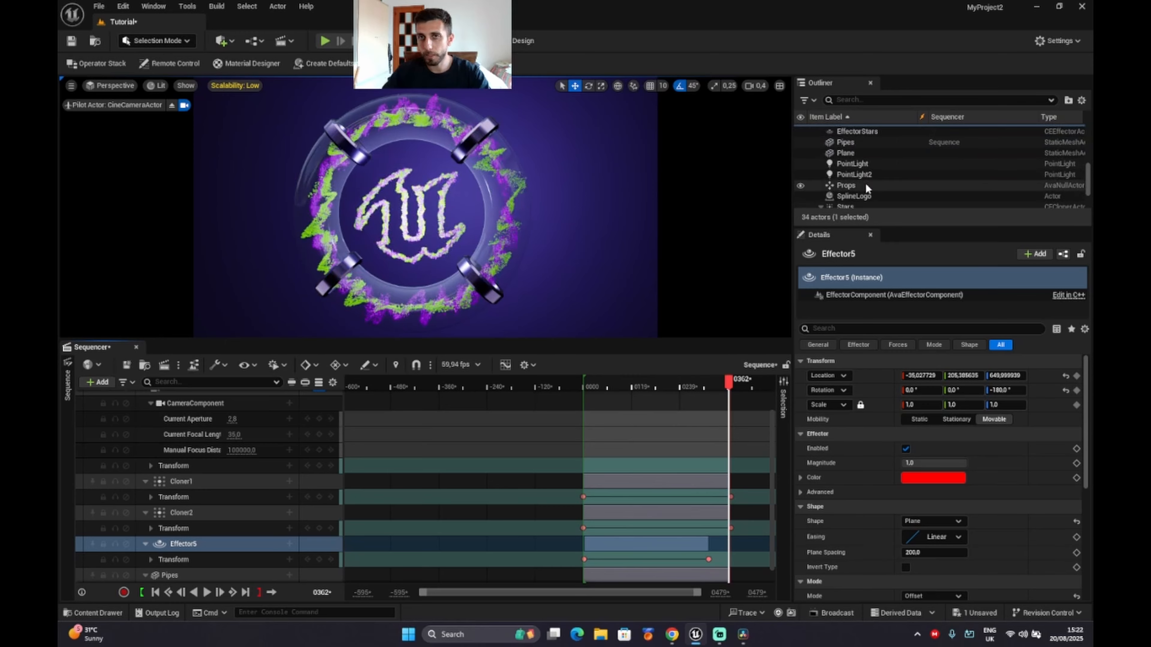
pyautogui.scroll(-3, 865, 183)
pyautogui.scroll(-1, 379, 538)
pyautogui.click(379, 538)
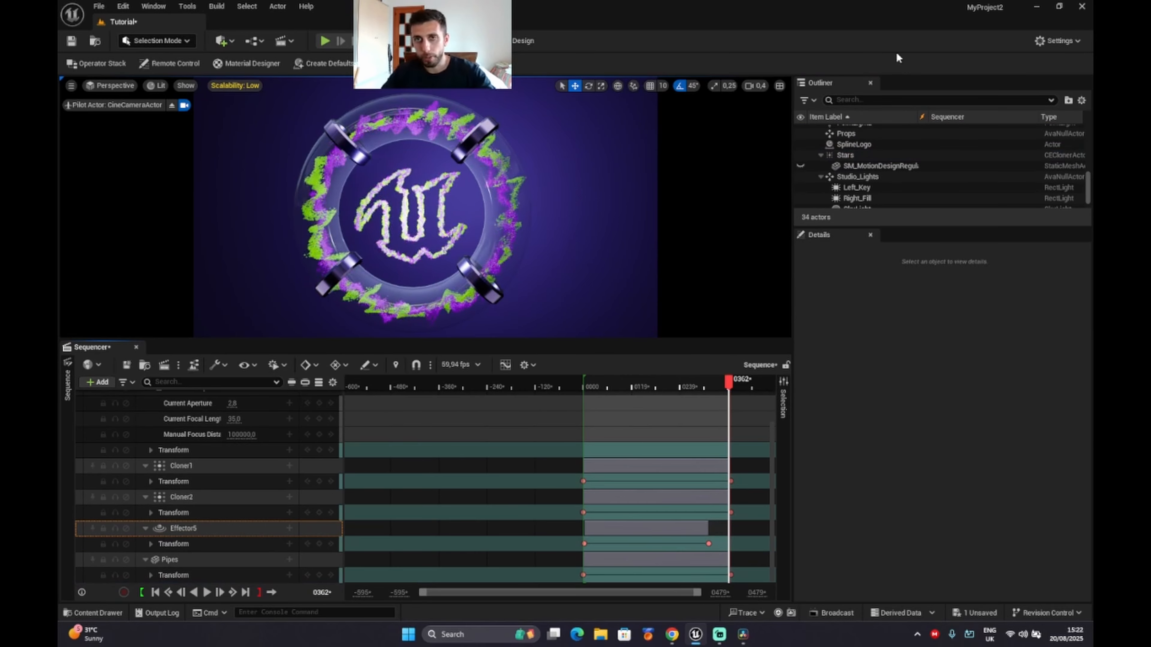
pyautogui.scroll(2, 843, 167)
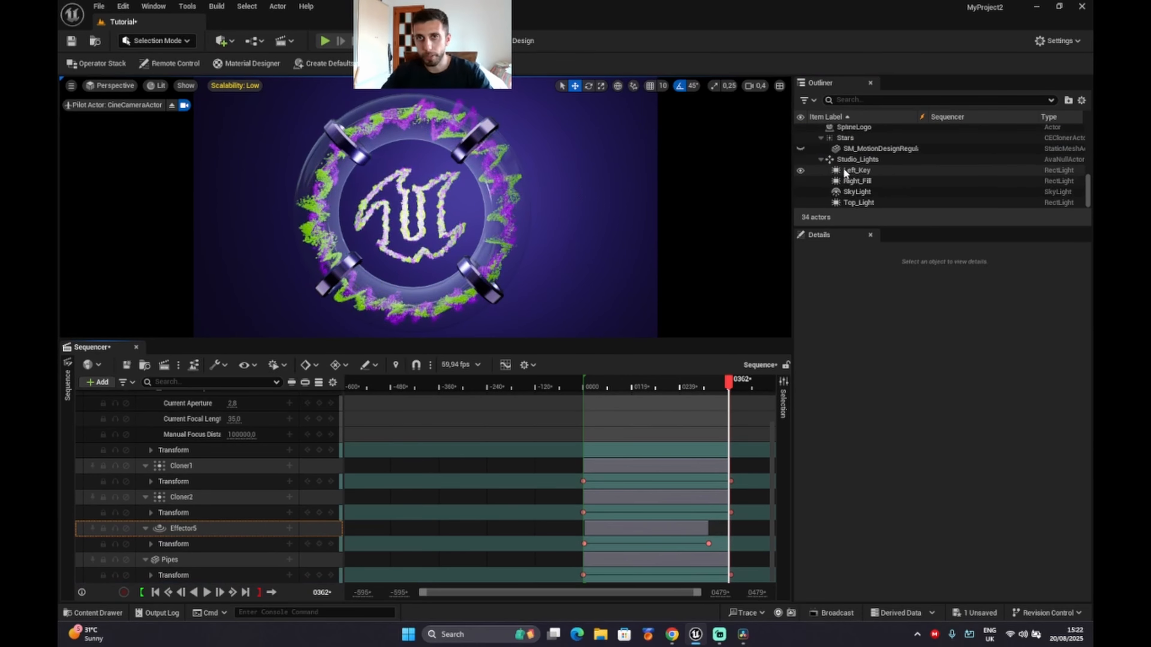
pyautogui.click(857, 99)
pyautogui.write('star')
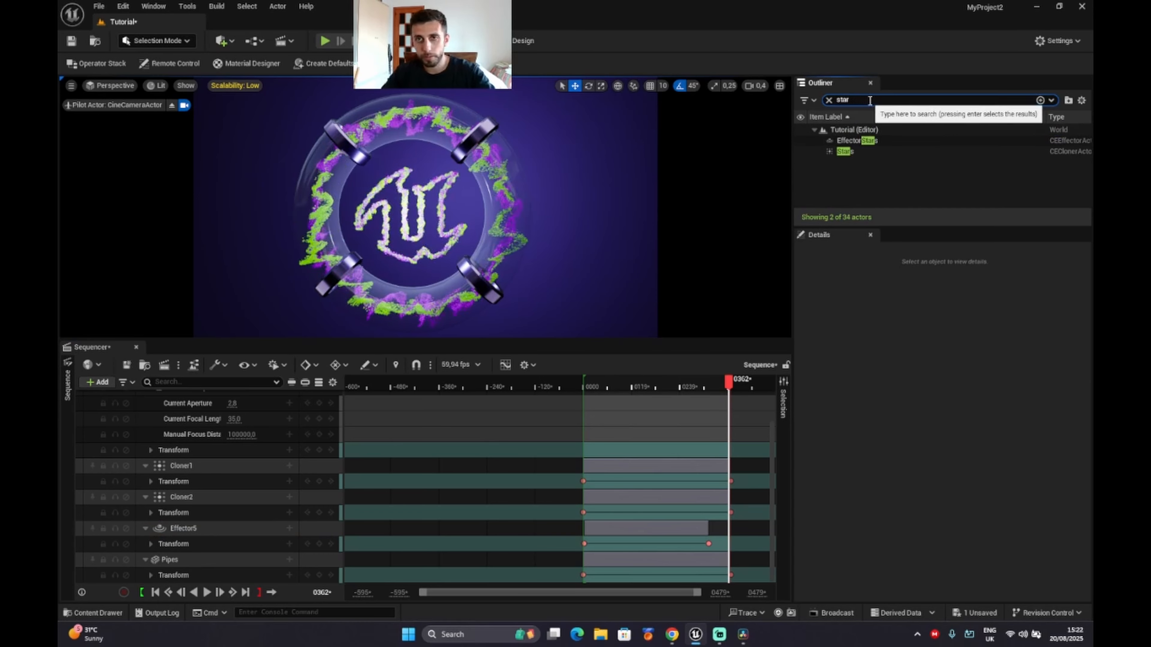
pyautogui.moveTo(854, 140); pyautogui.dragTo(212, 571)
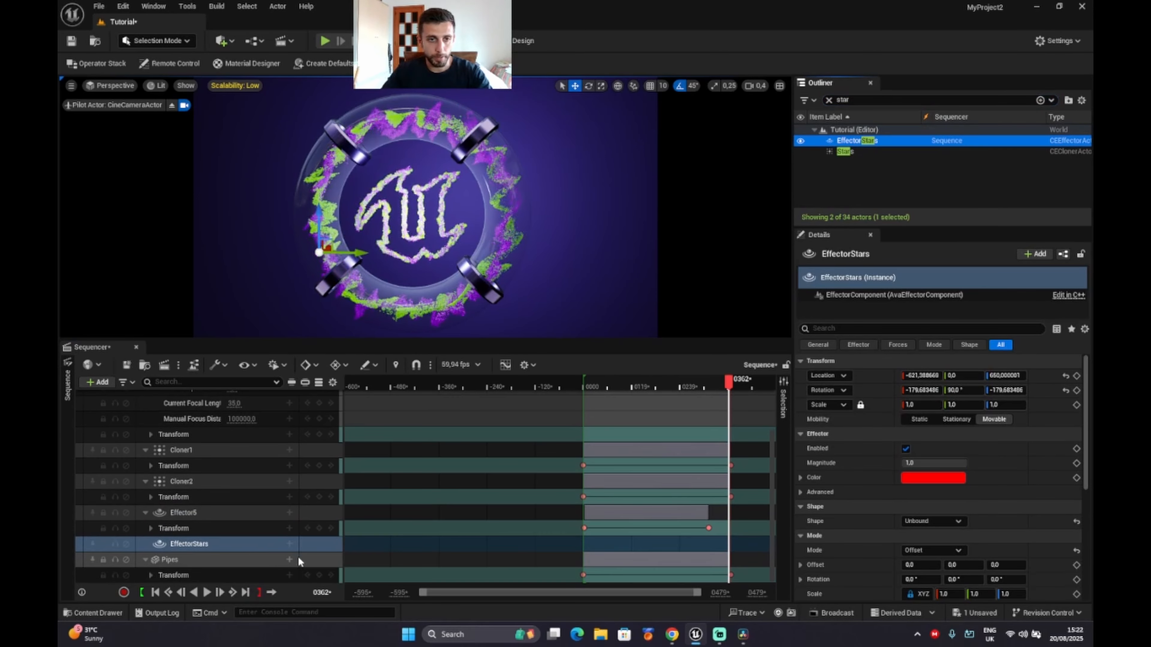
# - Add the AvaEffectorComponent of EffectorStars to the sequence with an Enabled track, and delete its Auto Activate track
pyautogui.click(289, 544)
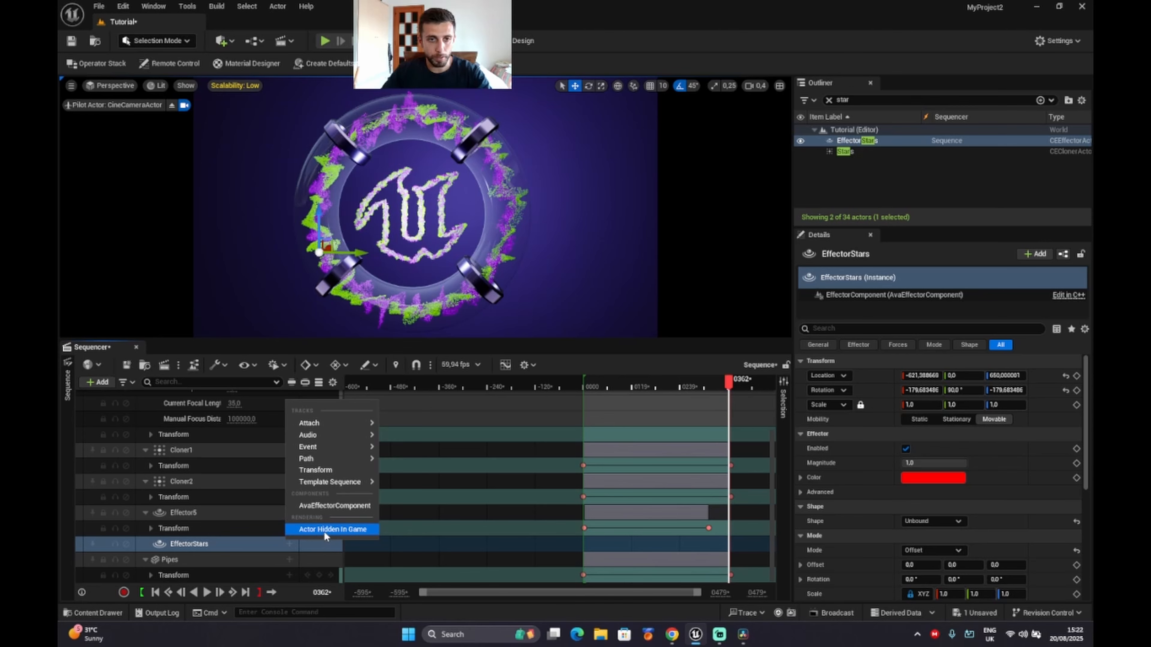
pyautogui.click(332, 506)
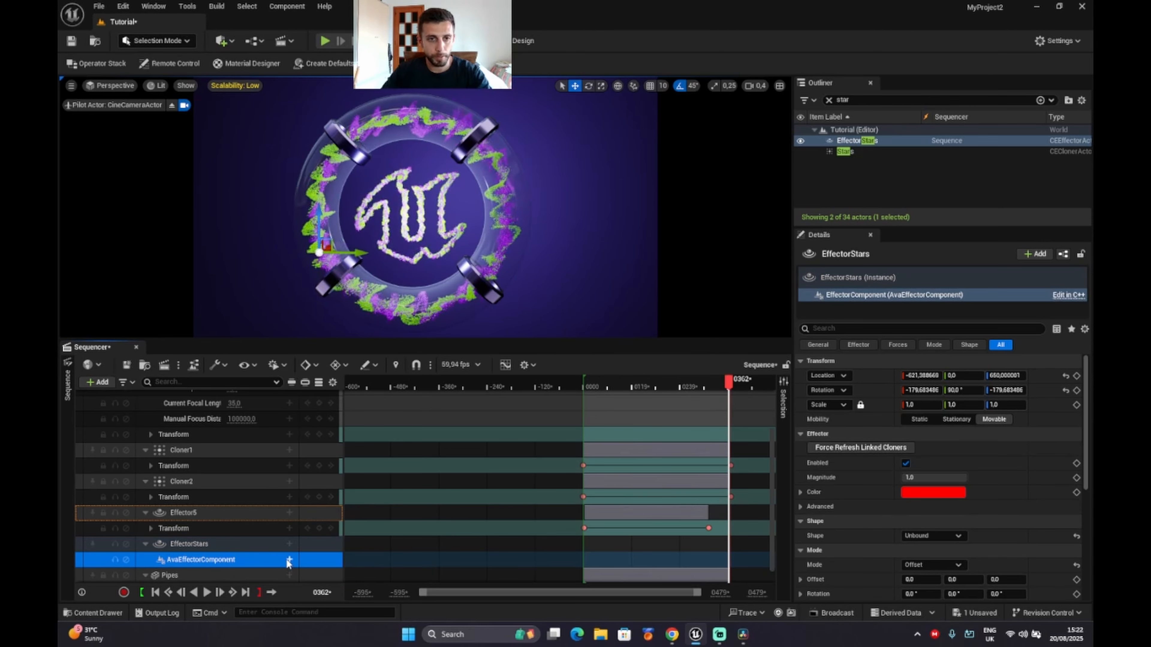
pyautogui.click(290, 560)
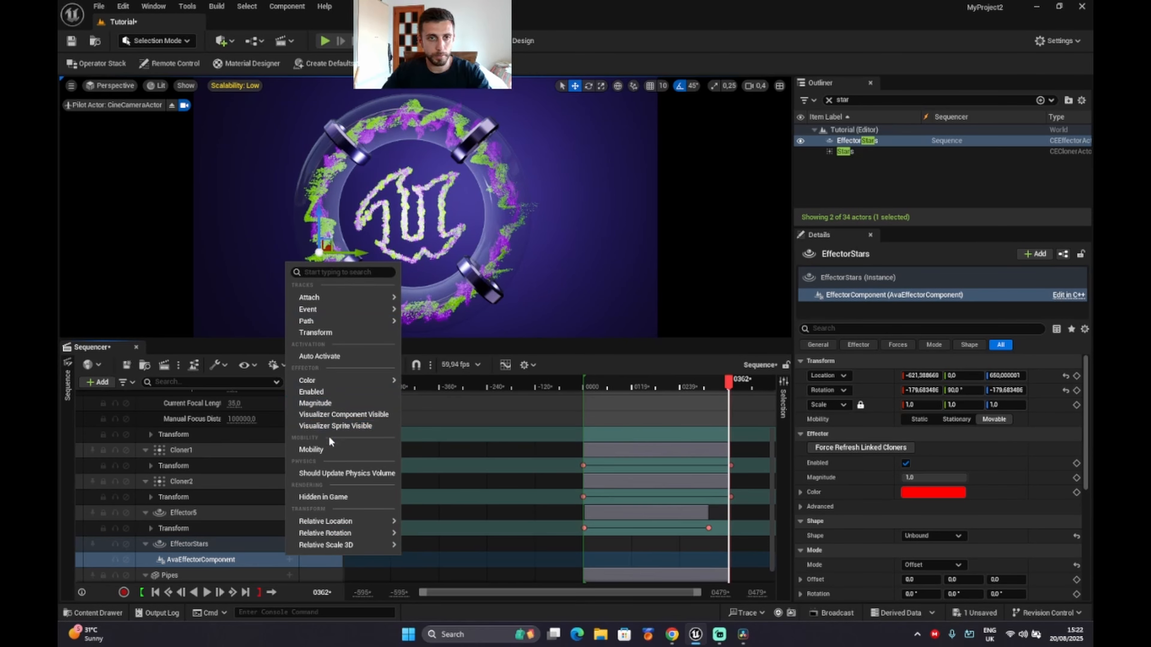
pyautogui.click(311, 392)
pyautogui.click(320, 356)
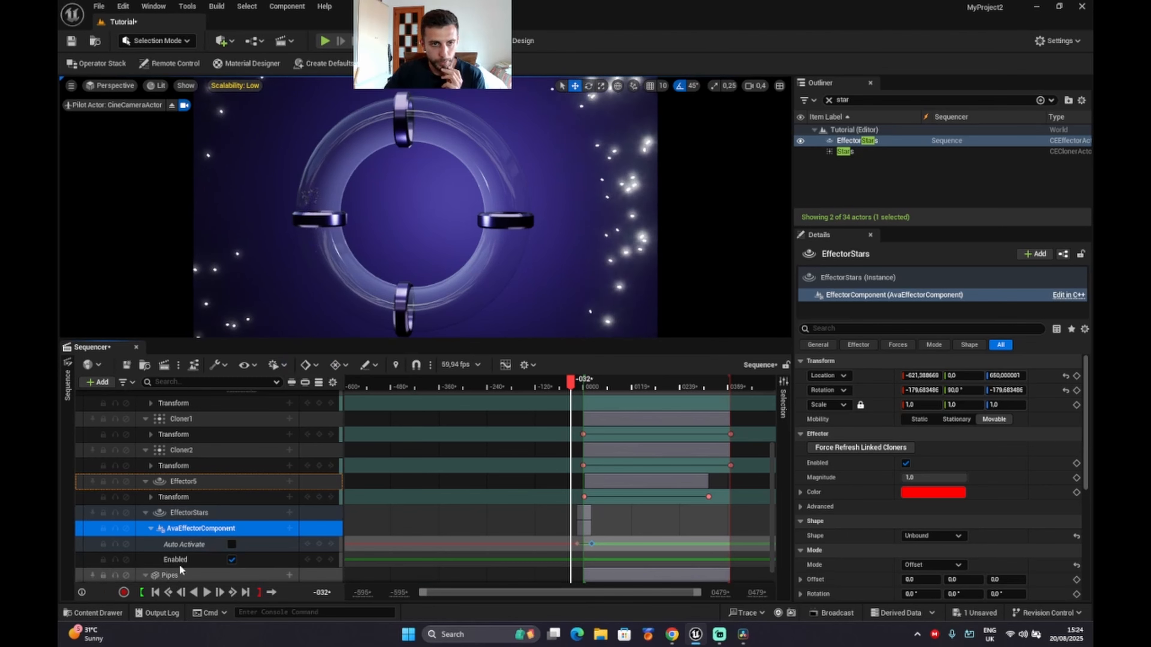
pyautogui.click(243, 543)
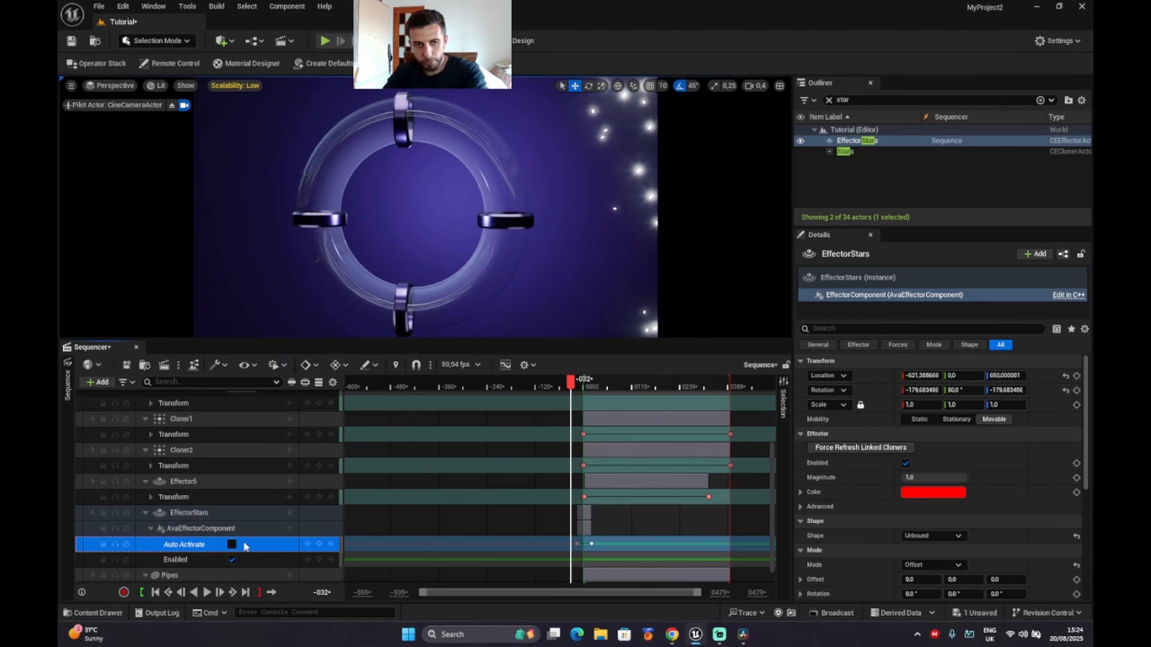
pyautogui.press('Delete')
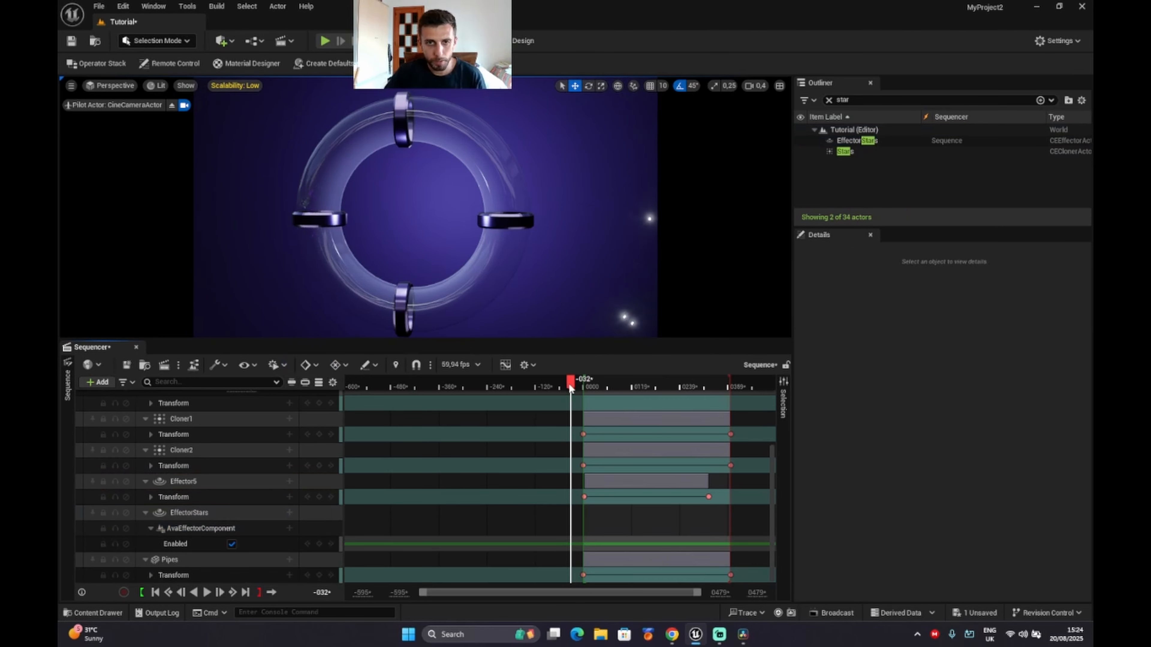
# - Key the EffectorStars Enabled track as off at about frame -19 and as on at frame 0
pyautogui.moveTo(570, 383); pyautogui.dragTo(576, 383)
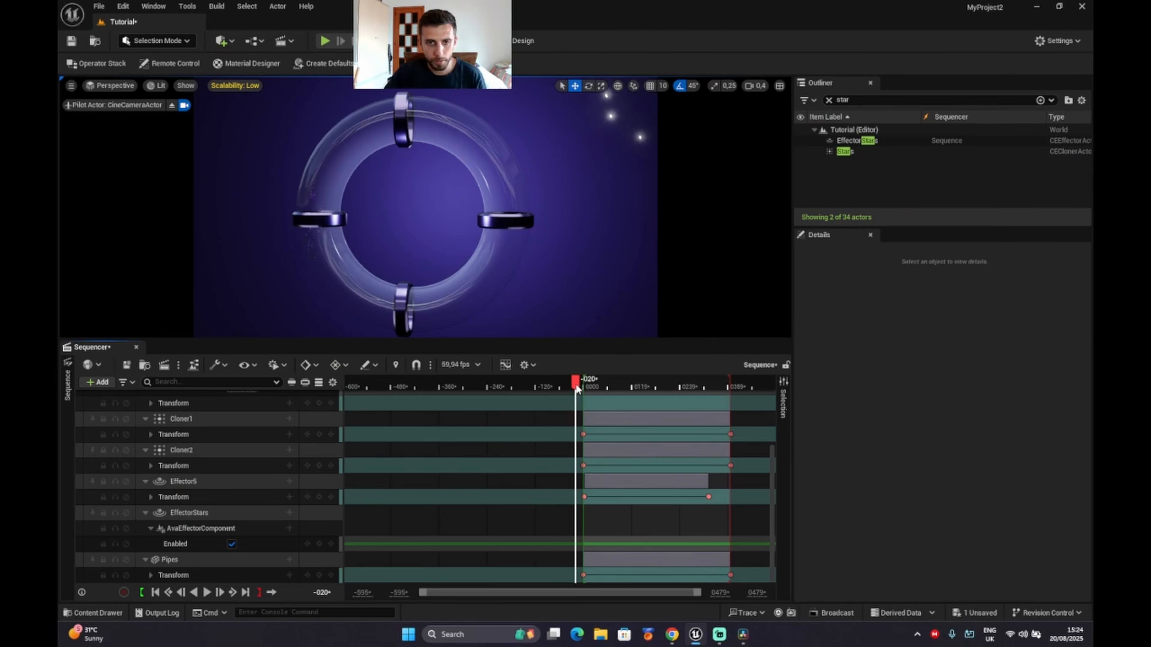
pyautogui.click(232, 544)
pyautogui.click(319, 544)
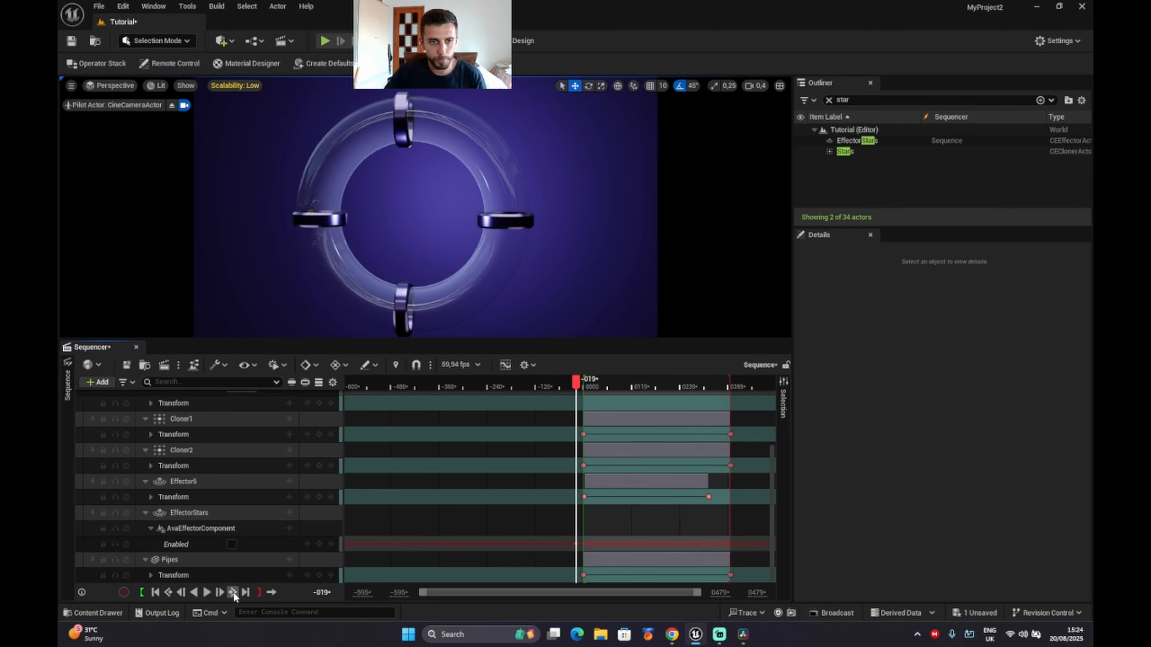
pyautogui.click(245, 593)
pyautogui.click(180, 592)
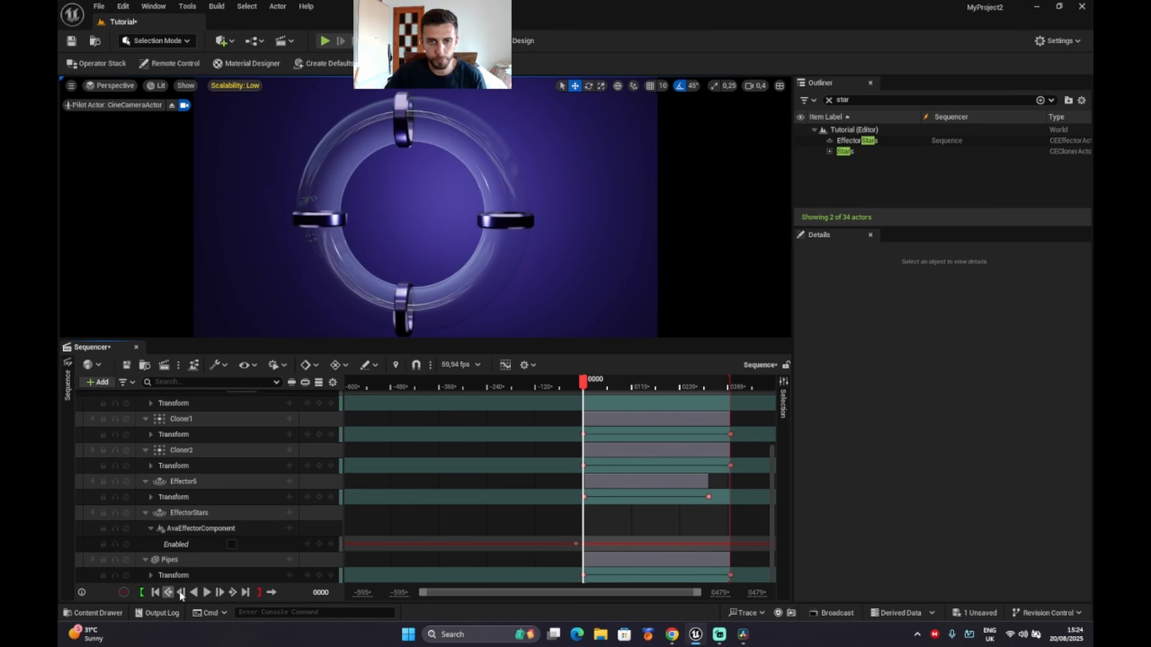
pyautogui.click(231, 544)
# - Scrub to just before frame 0, force an update of the Stars cloner and play the sequence to check the stars
pyautogui.click(574, 383)
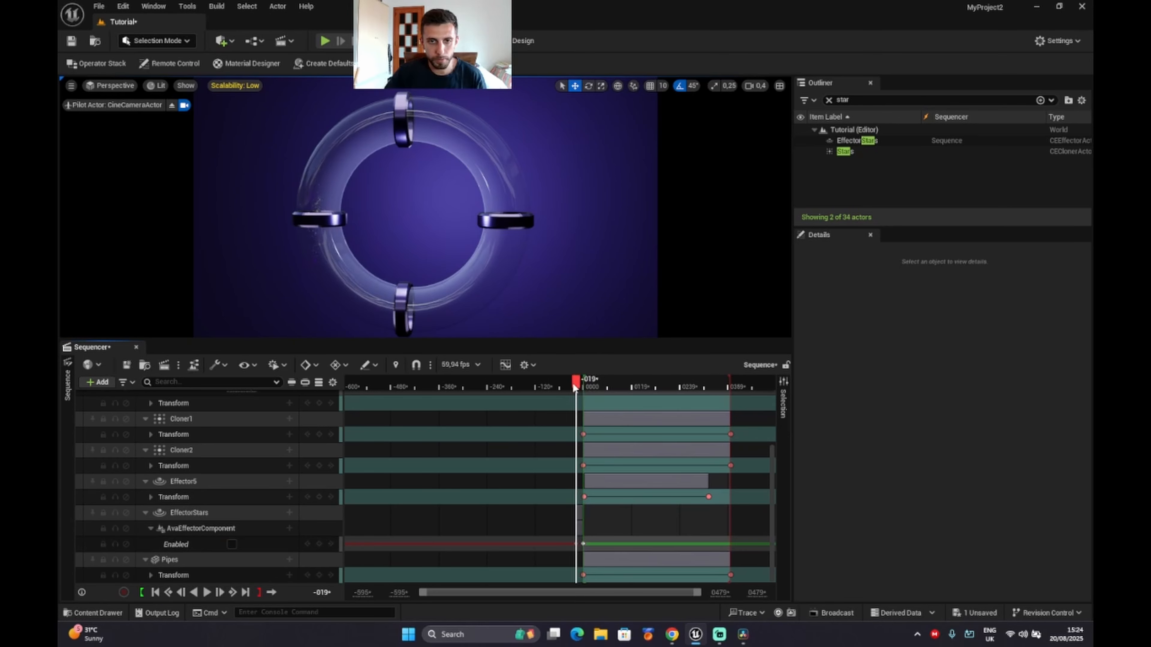
pyautogui.moveTo(575, 386)
pyautogui.mouseDown()
pyautogui.moveTo(612, 383)
pyautogui.moveTo(574, 395)
pyautogui.mouseUp()
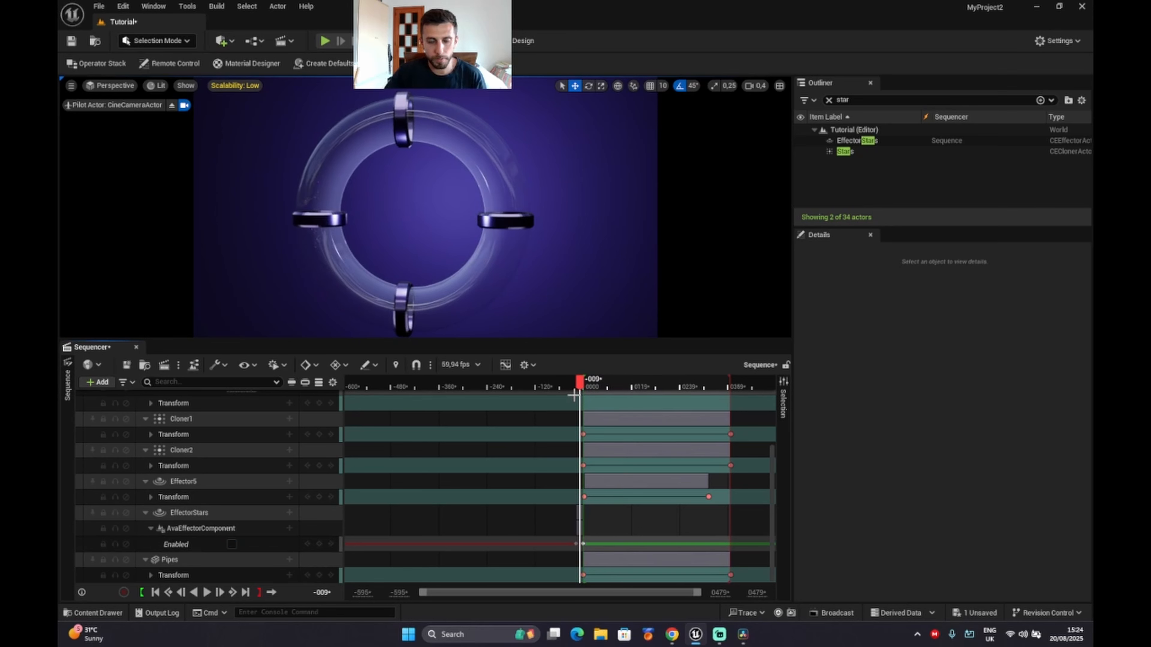
pyautogui.click(856, 141)
pyautogui.click(851, 152)
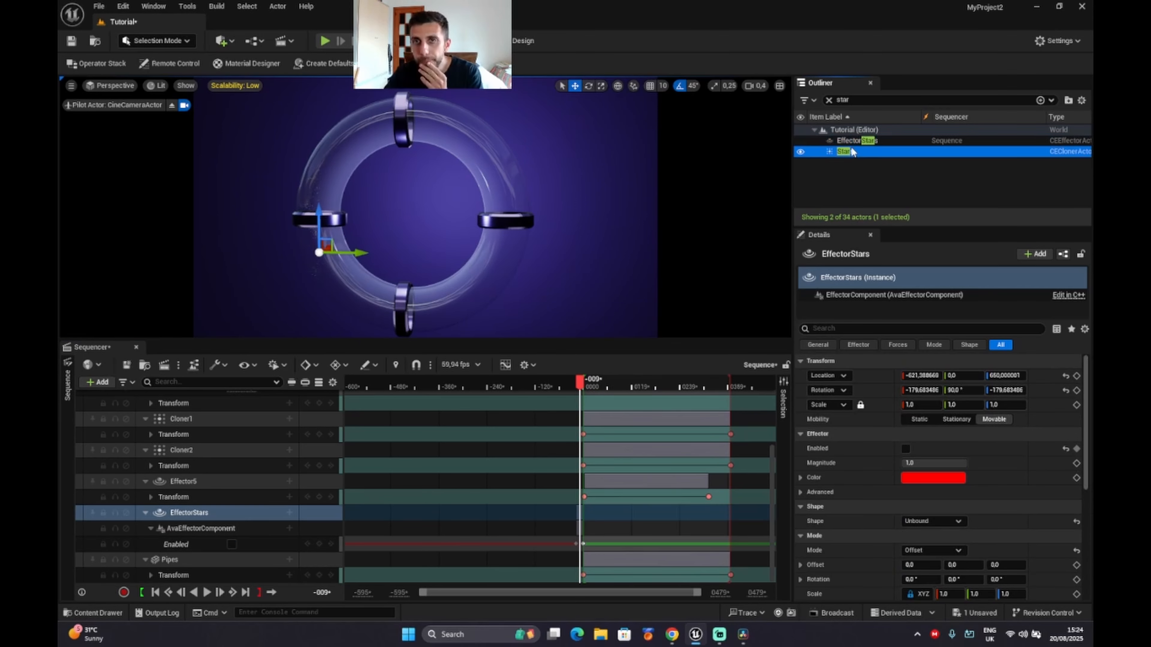
pyautogui.click(850, 449)
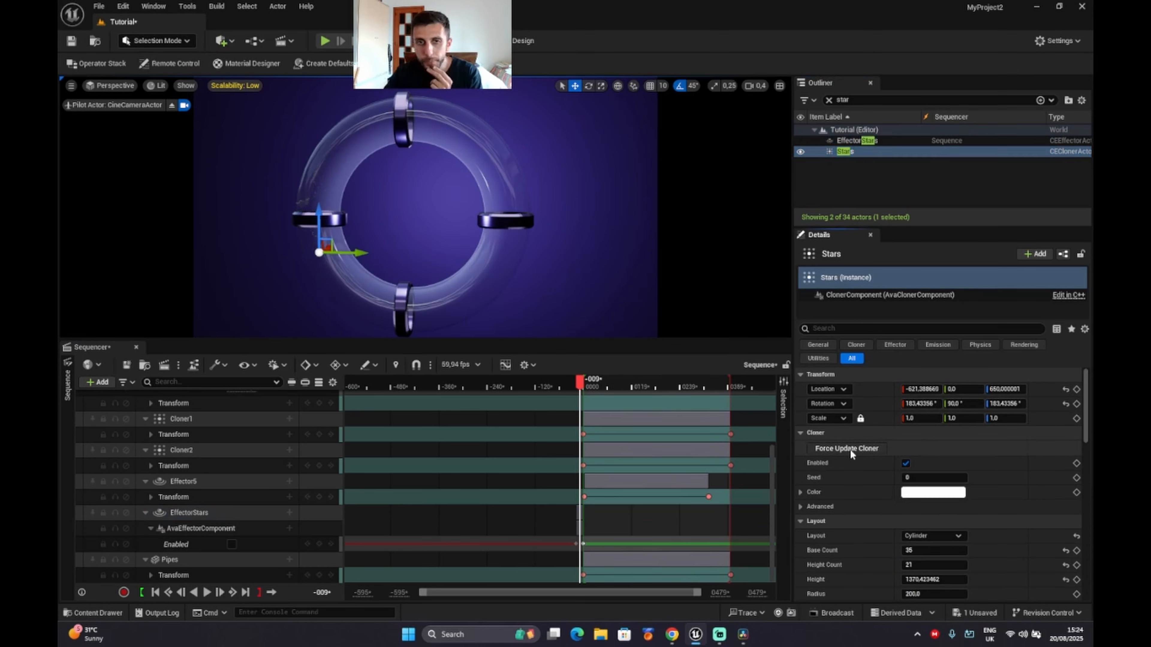
pyautogui.click(207, 593)
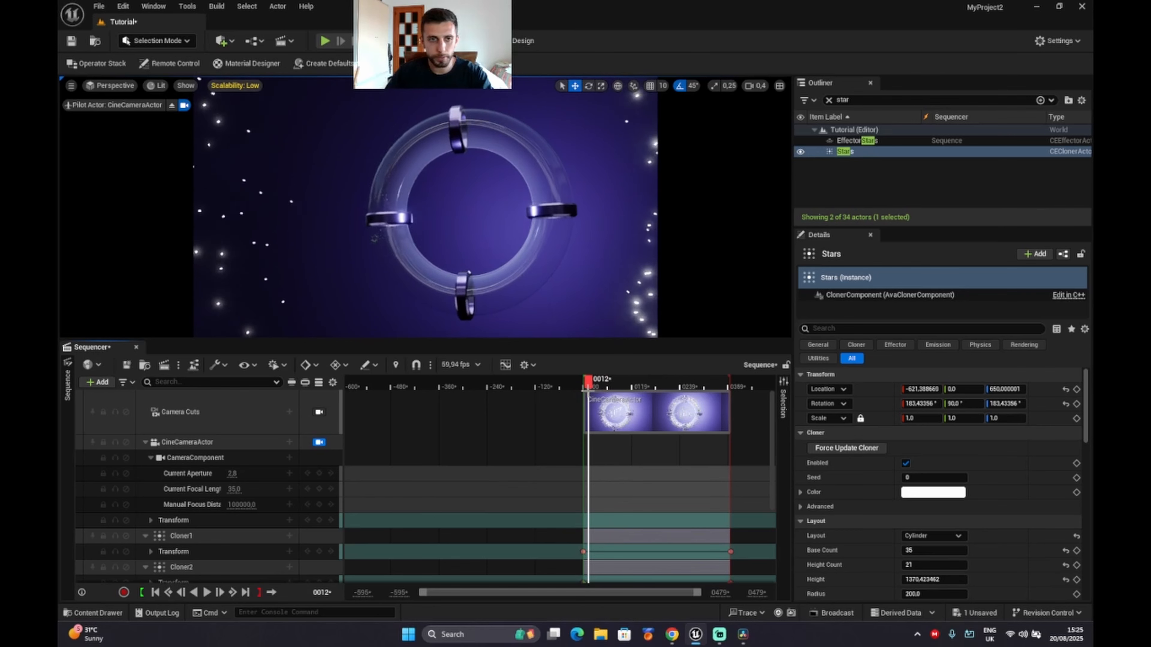
# - Increase the Stars cloner radius to about 257.96, play the sequence and return to its beginning
pyautogui.click(155, 592)
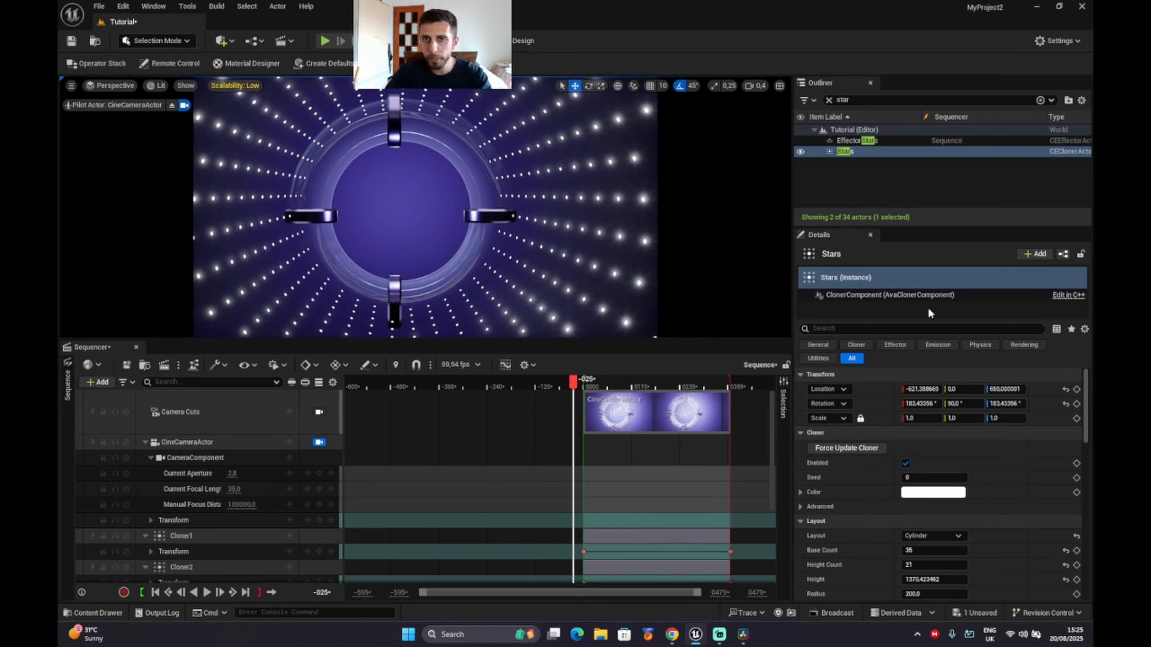
pyautogui.scroll(-3, 957, 531)
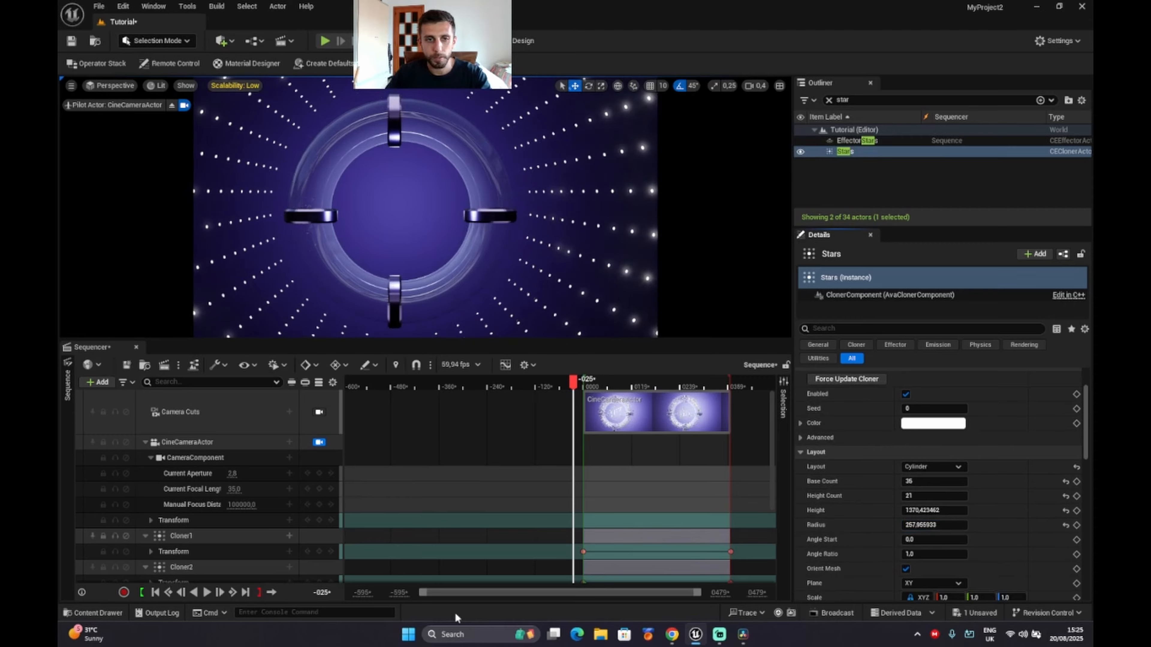
pyautogui.click(207, 593)
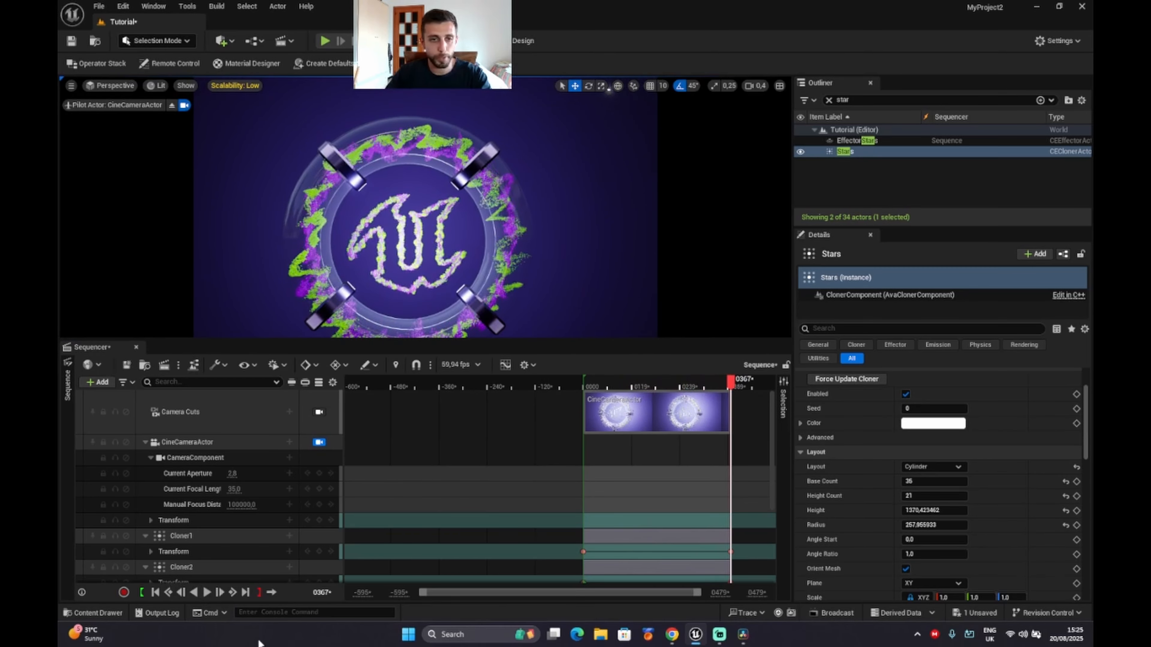
pyautogui.click(155, 593)
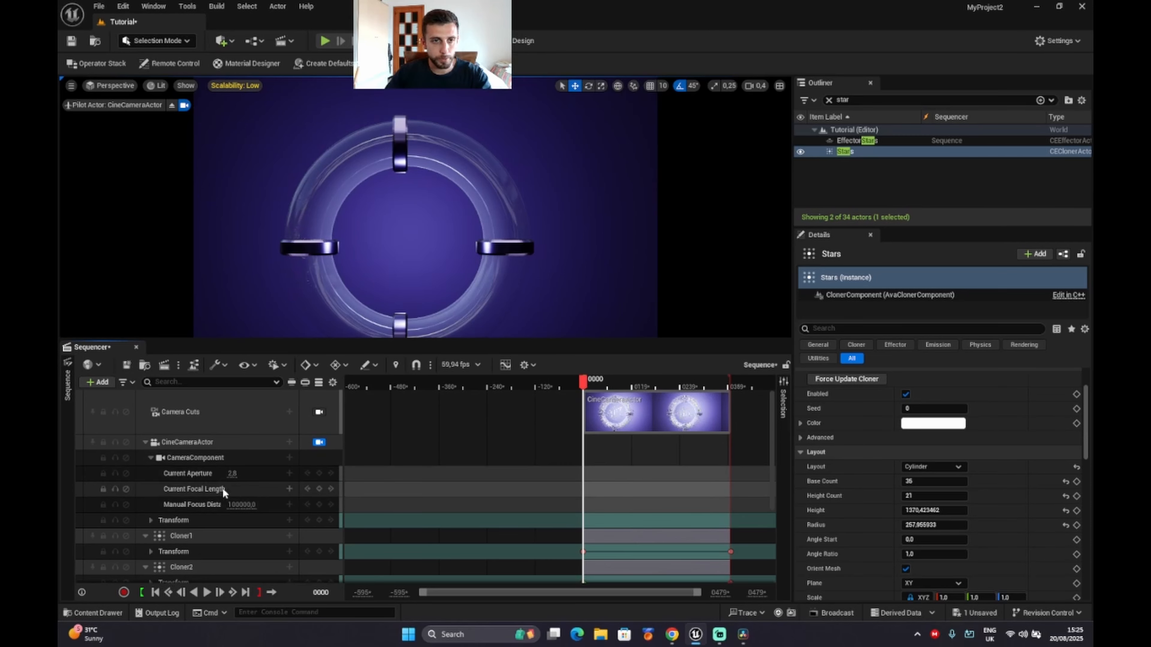
# - Move the piloted CineCameraActor in close, until the ring fills the frame, and key its Transform at frame 0
pyautogui.press('w')
pyautogui.moveTo(425, 207); pyautogui.dragTo(422, 210, button='right')
pyautogui.scroll(-3, 425, 210)
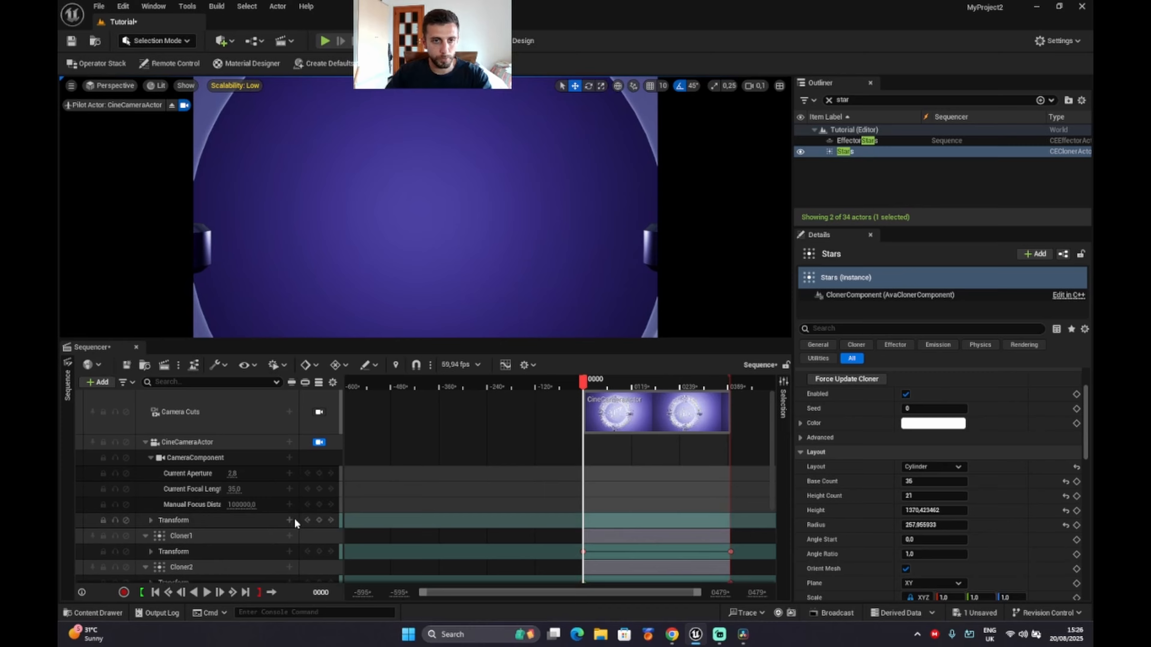
pyautogui.click(319, 520)
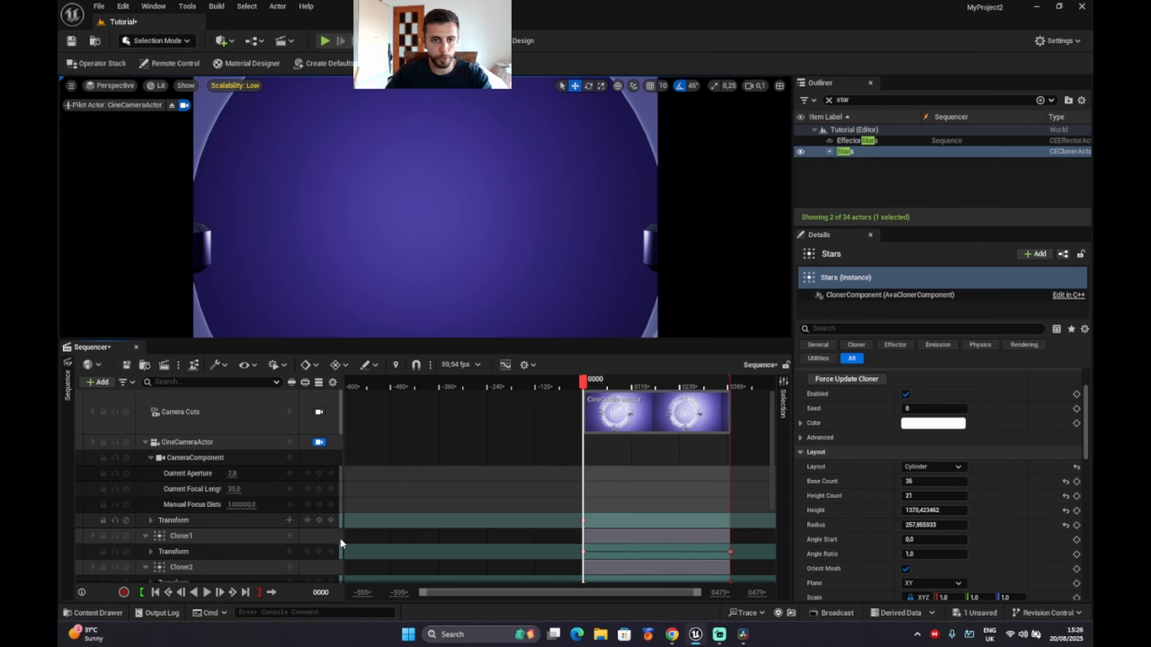
# - Pull the camera back at frame 367 until the whole ring is in view, key its Transform and play the sequence from the start
pyautogui.click(245, 592)
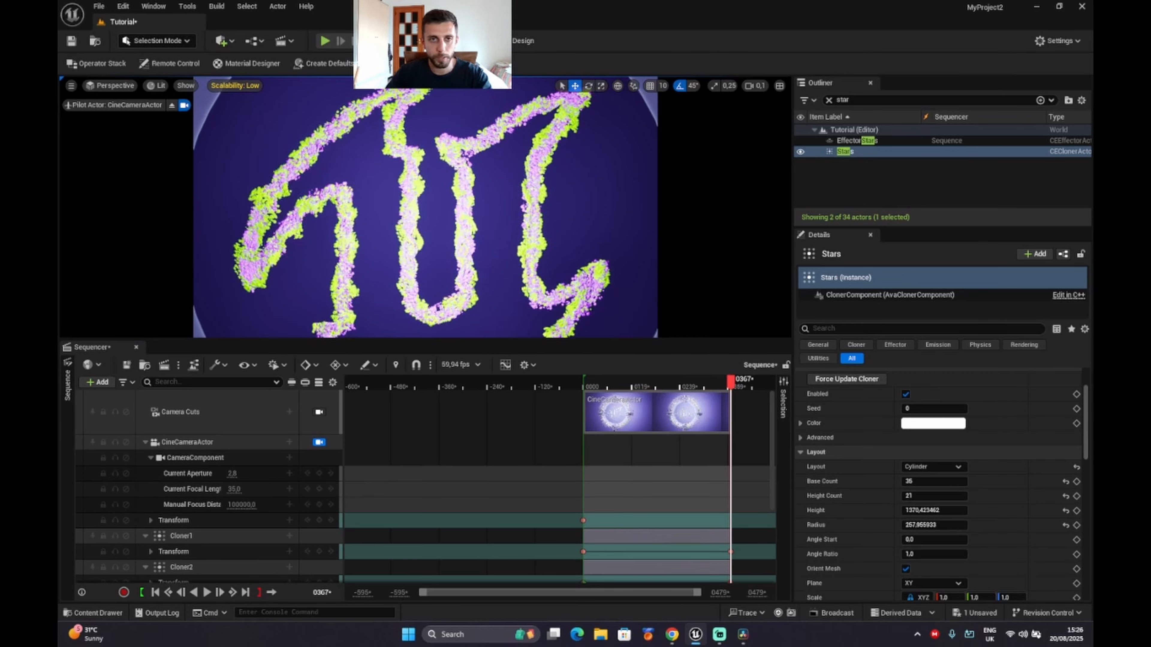
pyautogui.press('s')
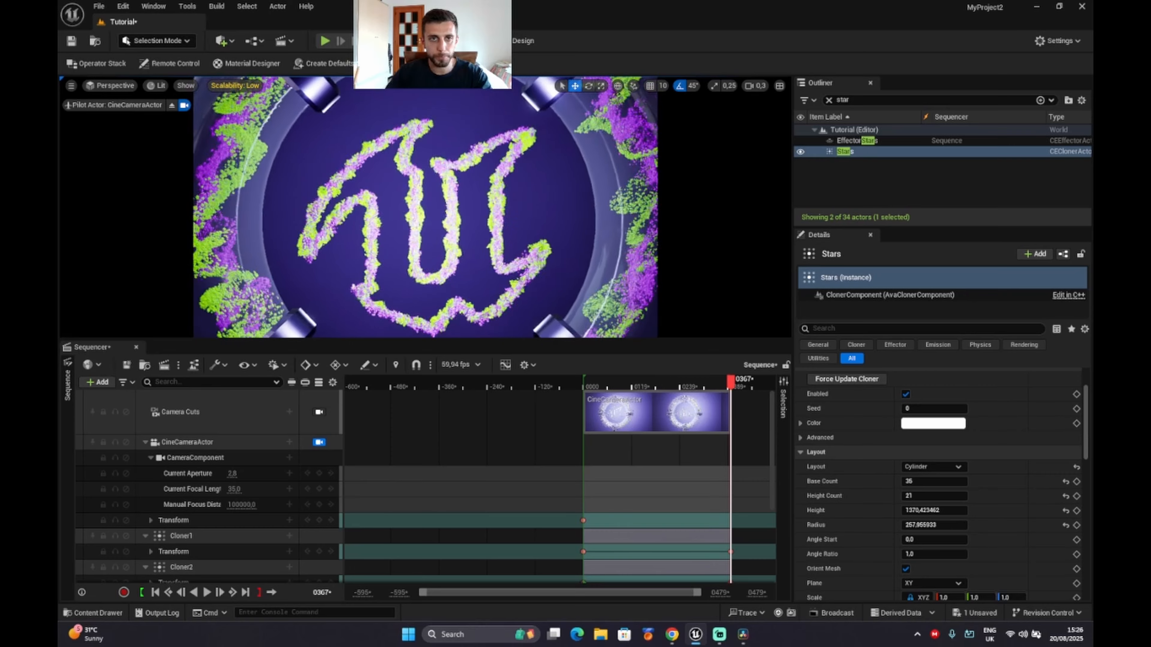
pyautogui.press('s')
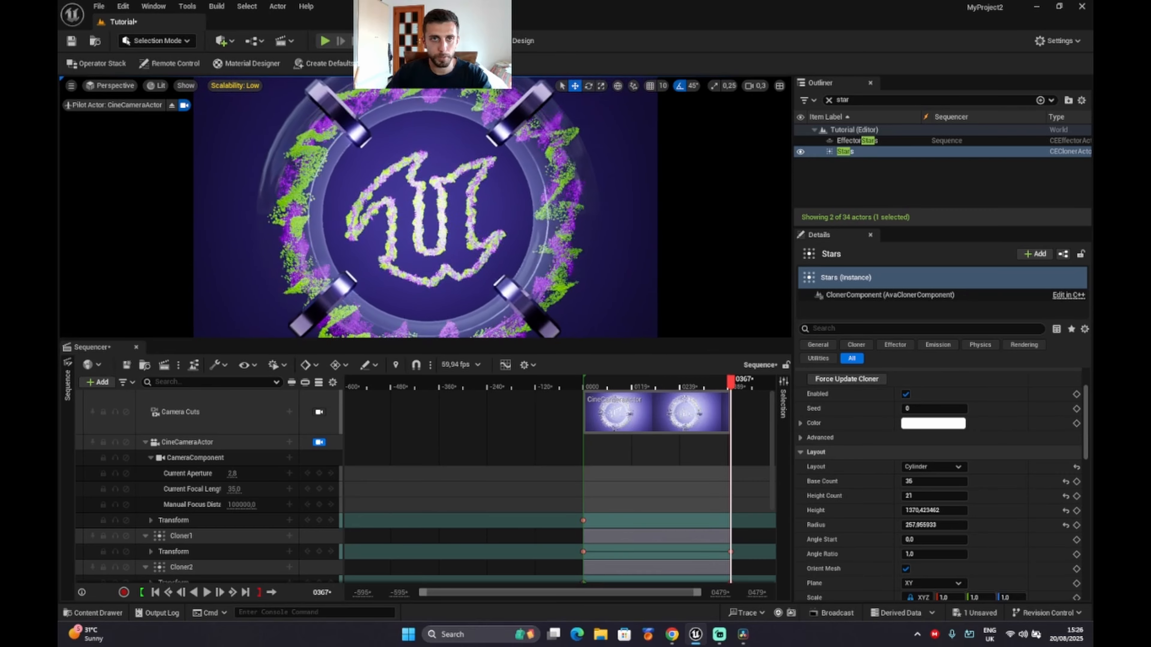
pyautogui.press('s')
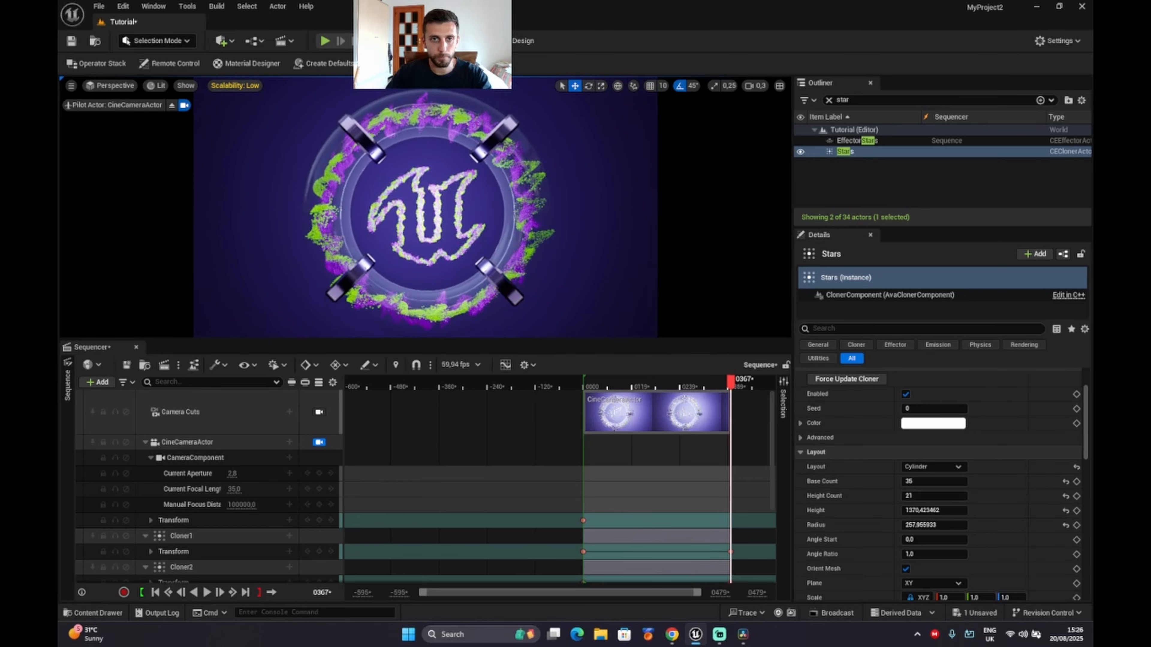
pyautogui.rightClick(406, 229)
pyautogui.moveTo(471, 306)
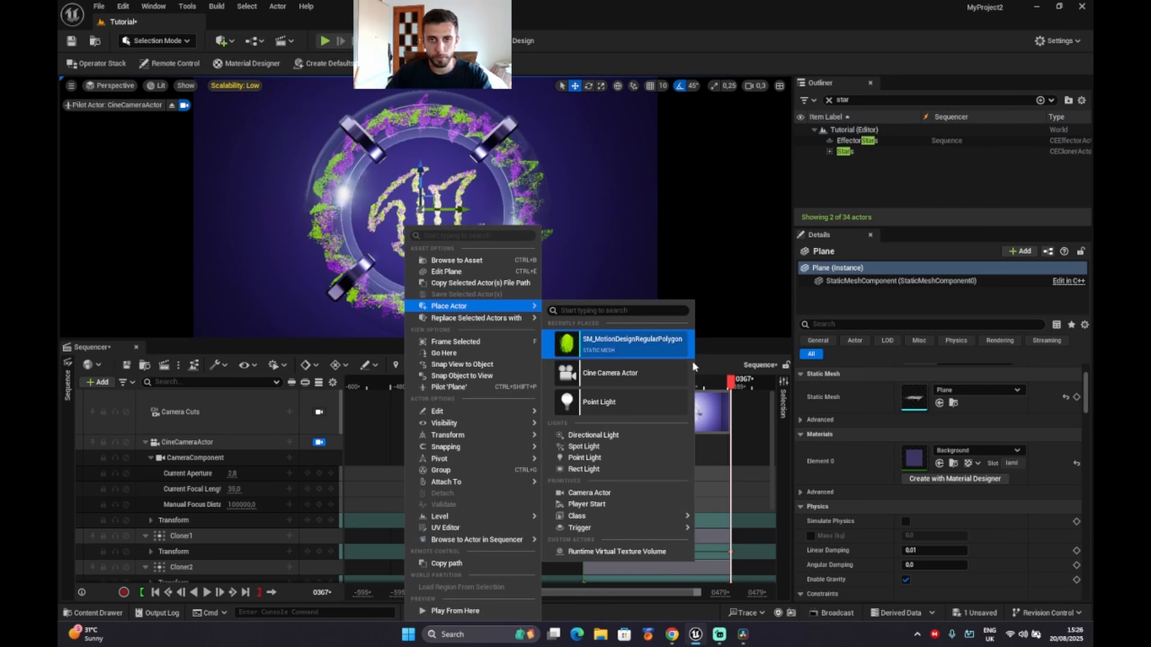
pyautogui.click(744, 352)
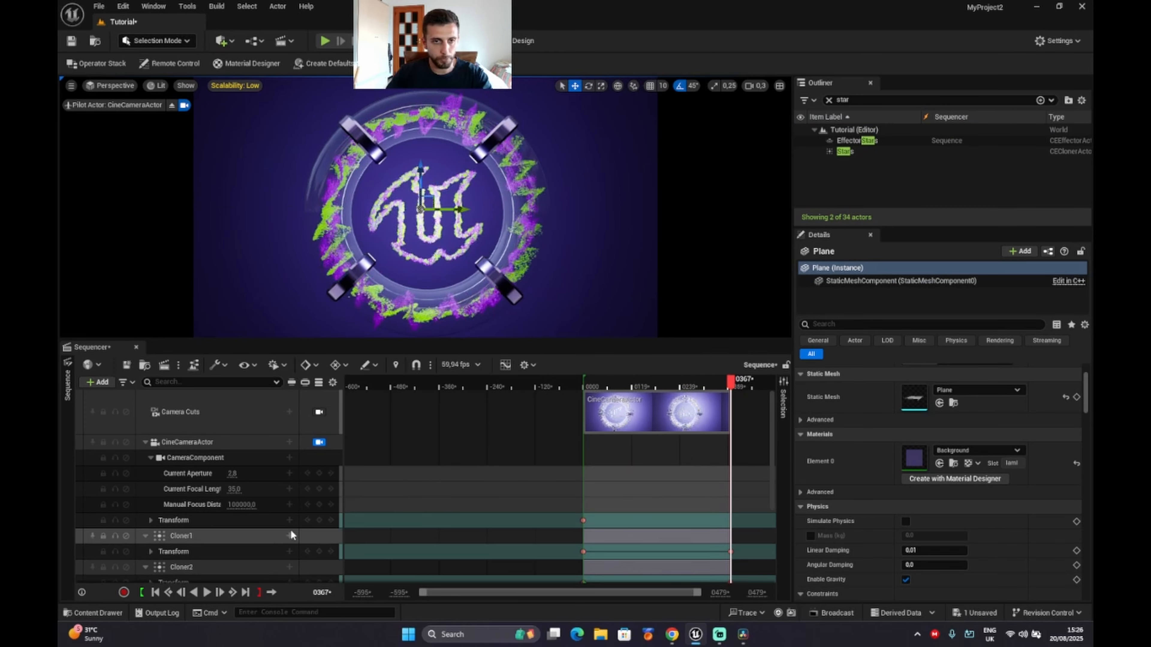
pyautogui.click(318, 520)
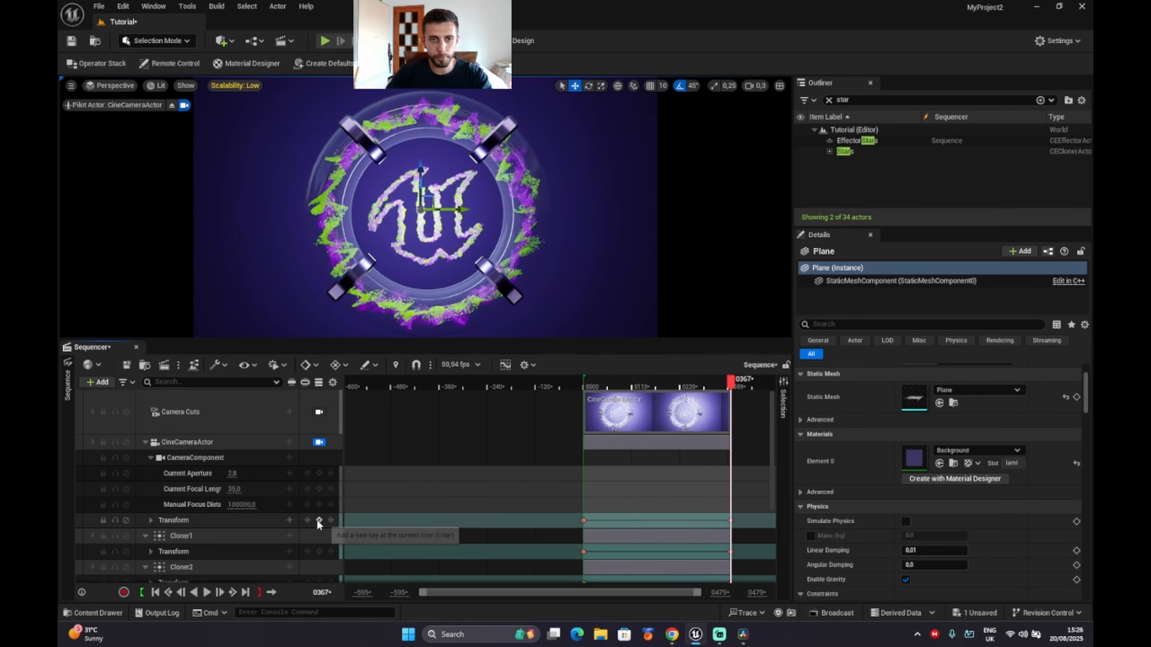
pyautogui.click(155, 593)
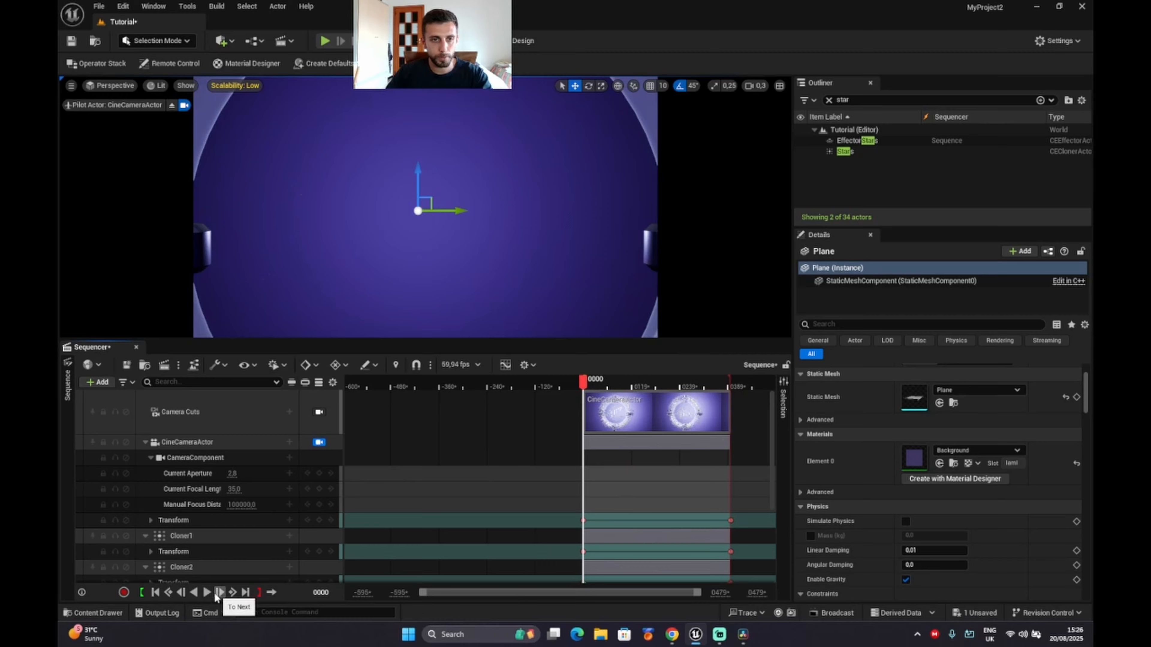
pyautogui.click(207, 592)
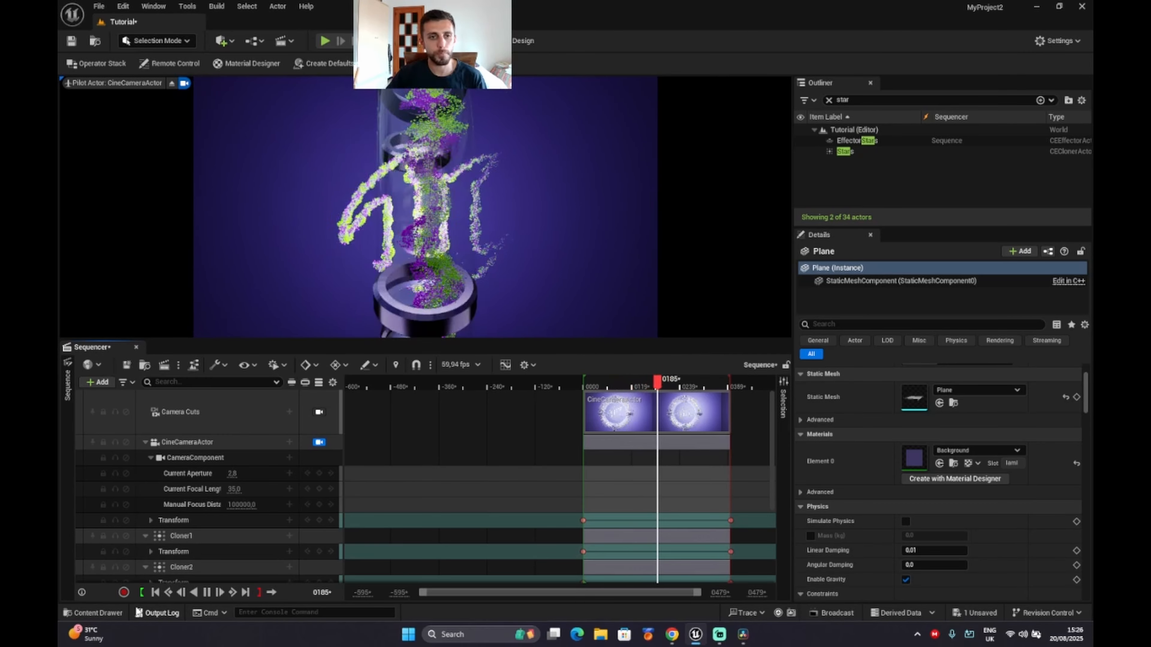
# - Select the Stars cloner at the start of the sequence, play the animation to check the stars and return to the beginning
pyautogui.click(154, 592)
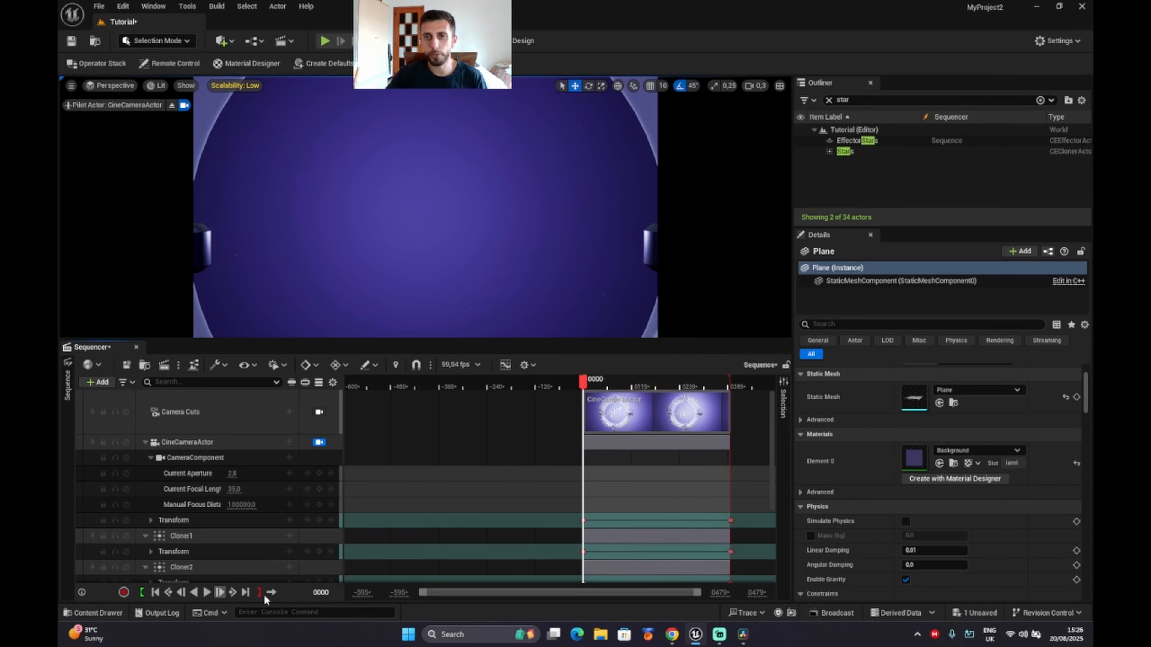
pyautogui.click(845, 152)
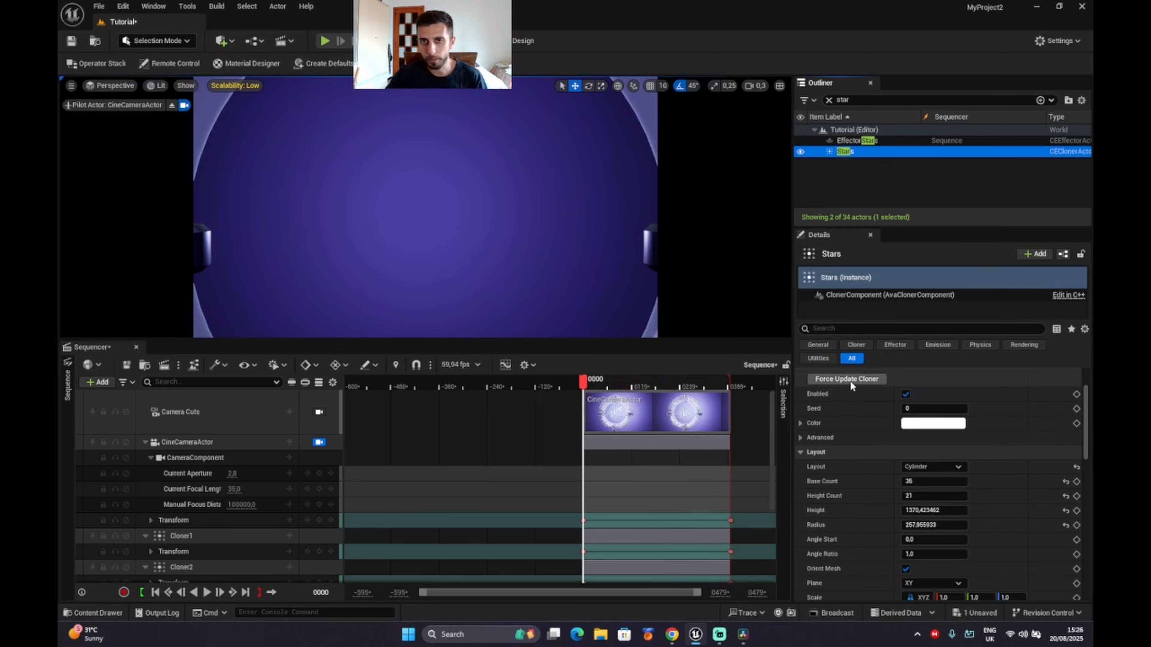
pyautogui.click(213, 592)
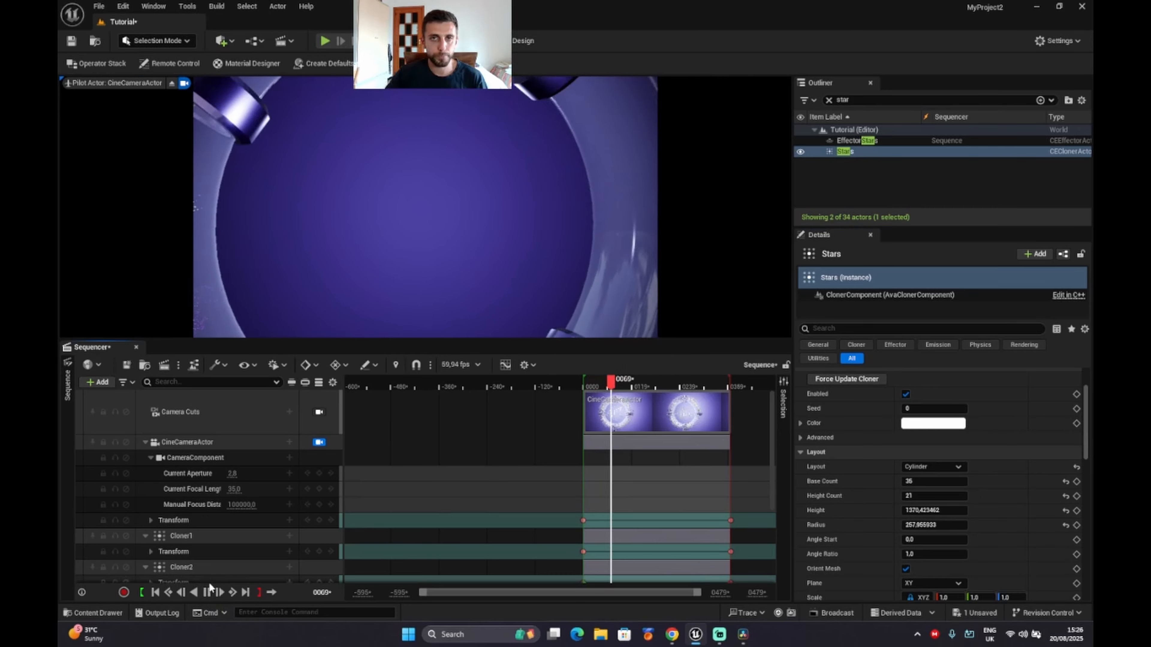
pyautogui.click(225, 569)
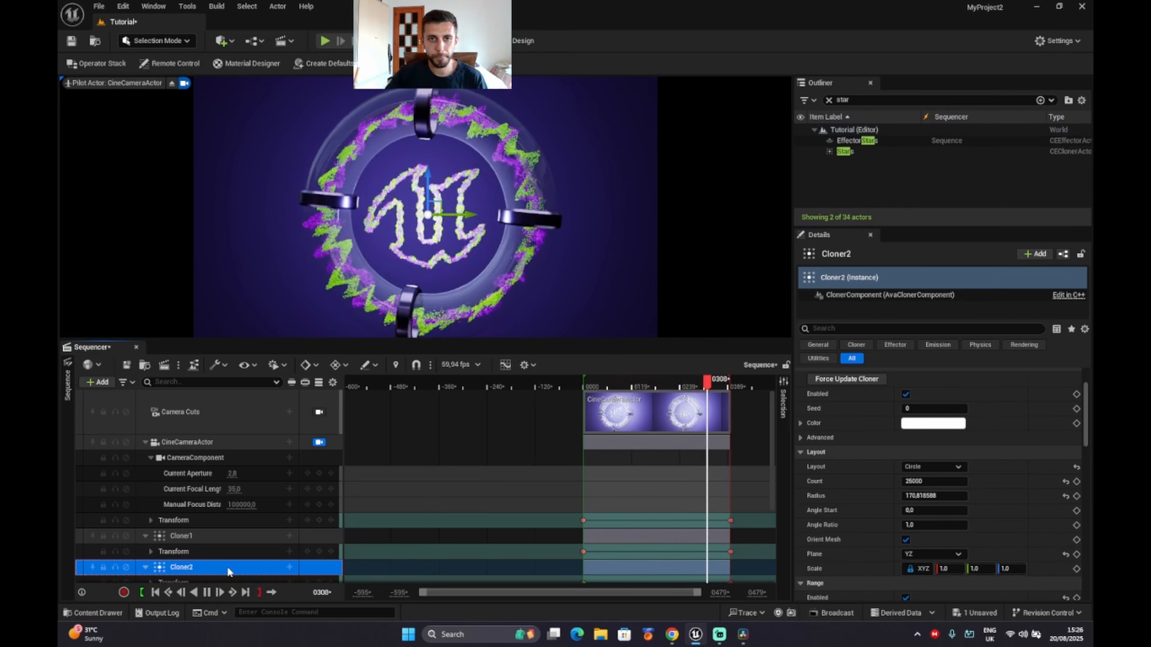
pyautogui.click(154, 592)
# - Shift the EffectorStars Enabled key to just after frame 0, play the sequence and return to its start
pyautogui.scroll(-3, 566, 531)
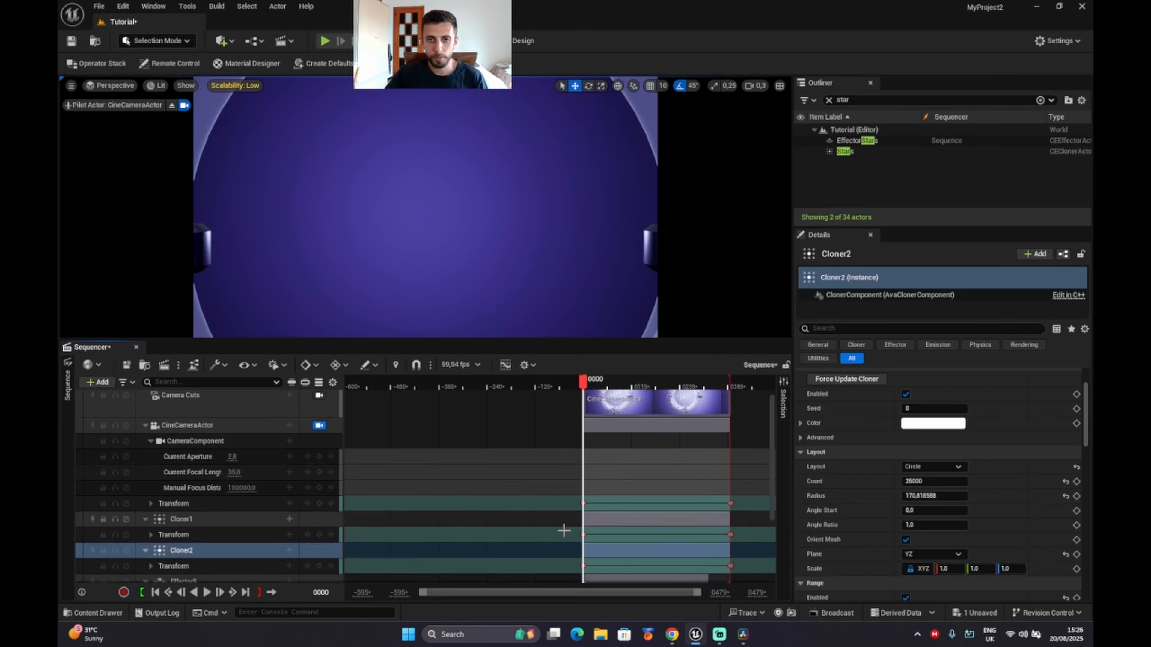
pyautogui.scroll(-2, 569, 536)
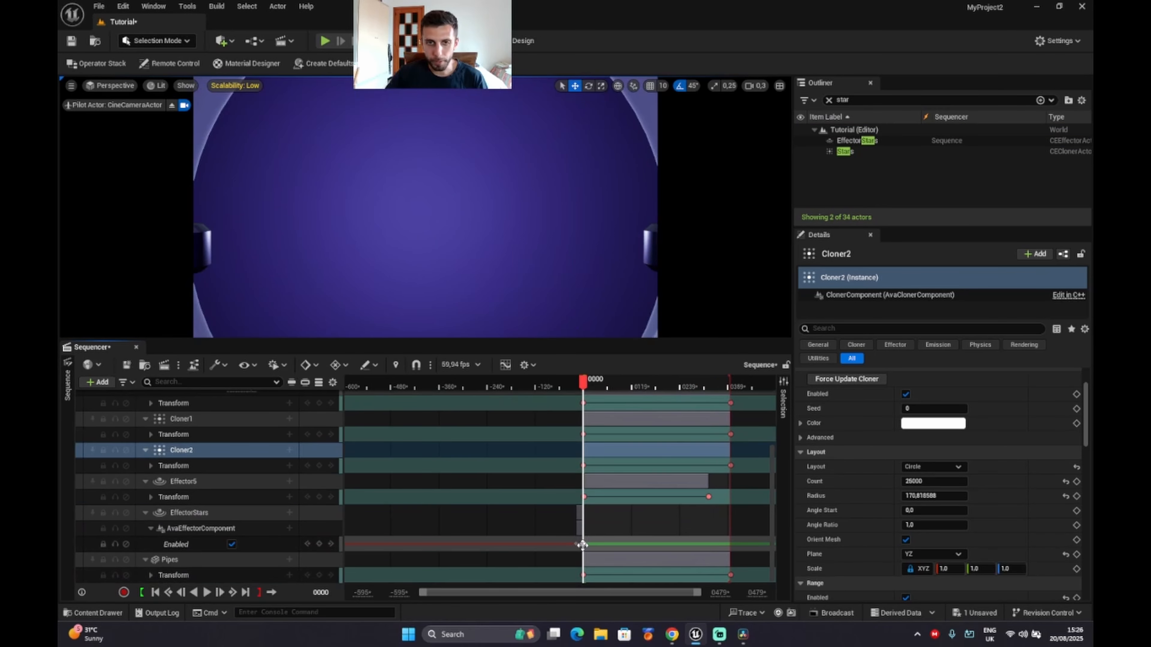
pyautogui.moveTo(582, 543); pyautogui.dragTo(584, 544)
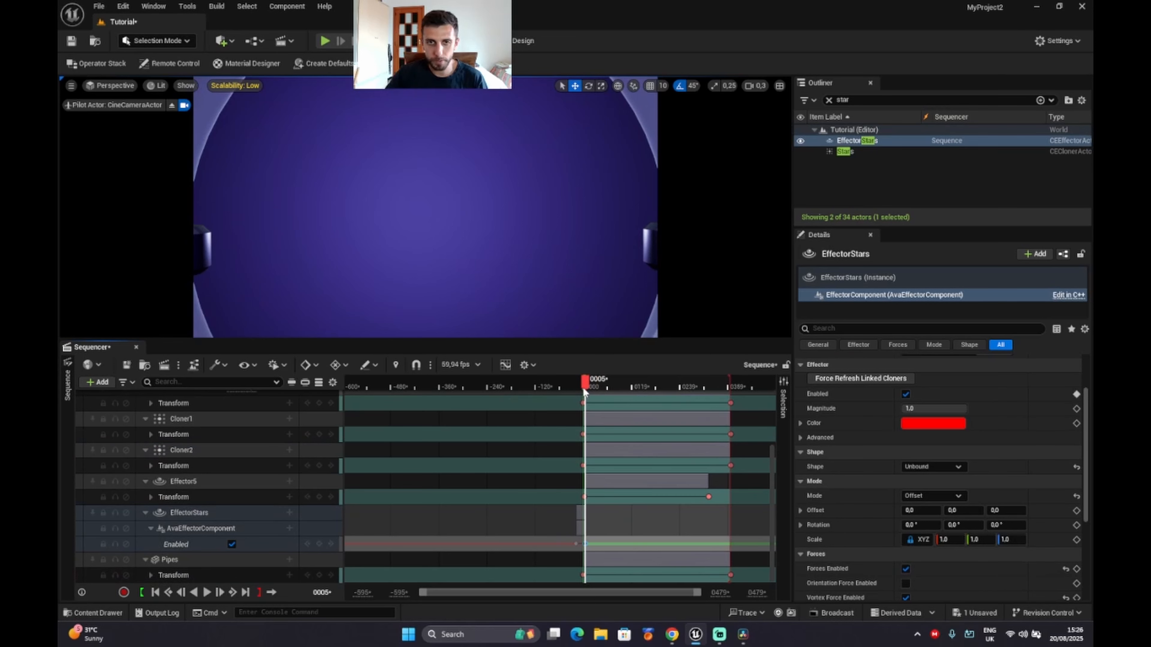
pyautogui.moveTo(582, 380); pyautogui.dragTo(579, 381)
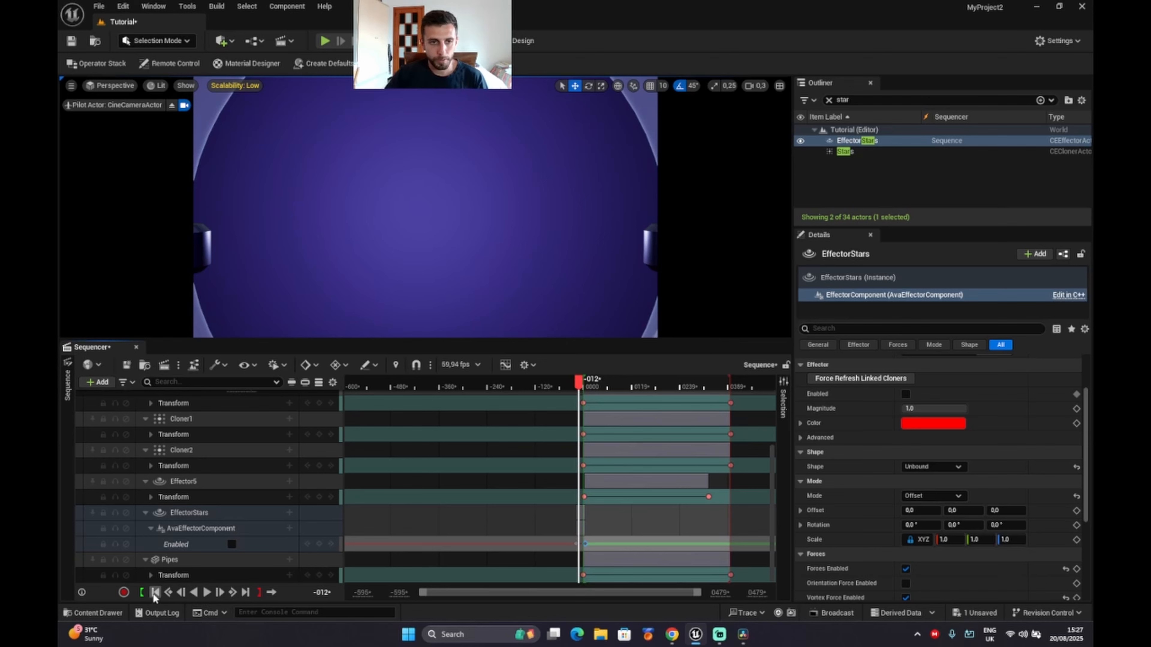
pyautogui.click(207, 593)
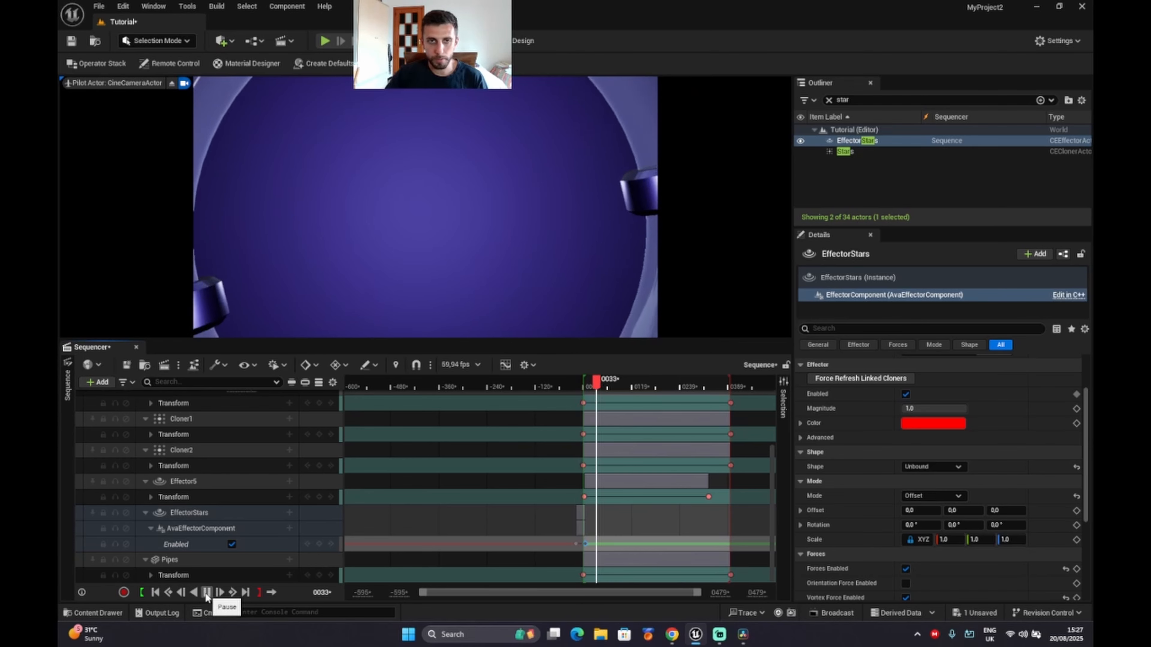
pyautogui.click(167, 593)
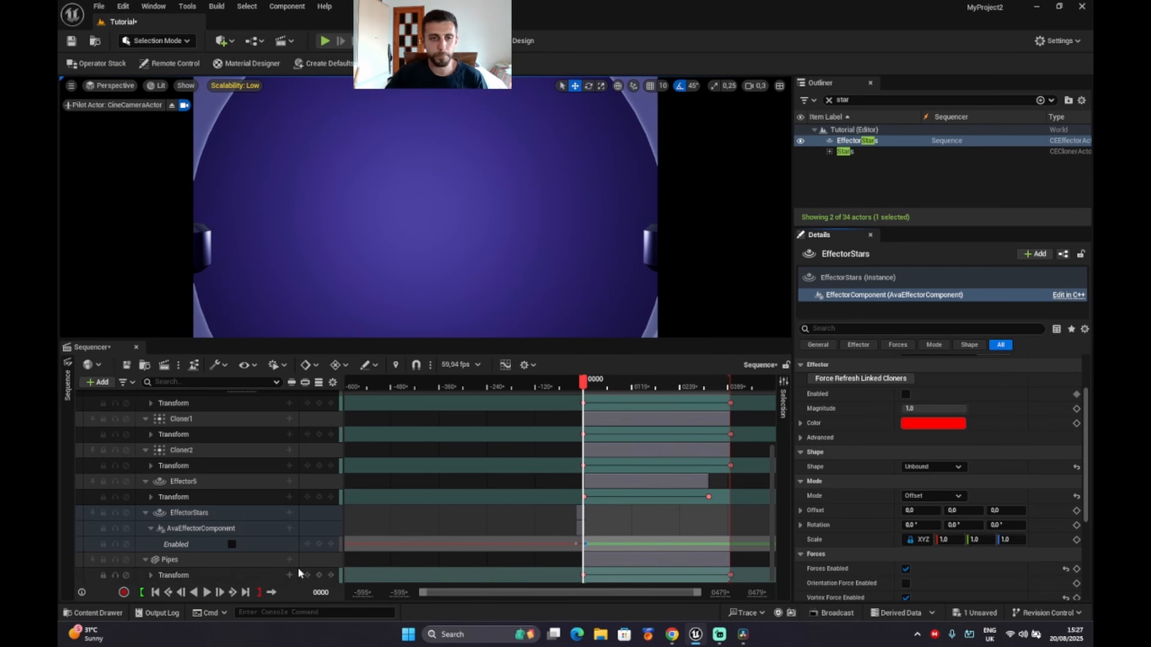
# - Replay the sequence several times from around frame 0 to check how the stars appear around the logo
pyautogui.click(206, 593)
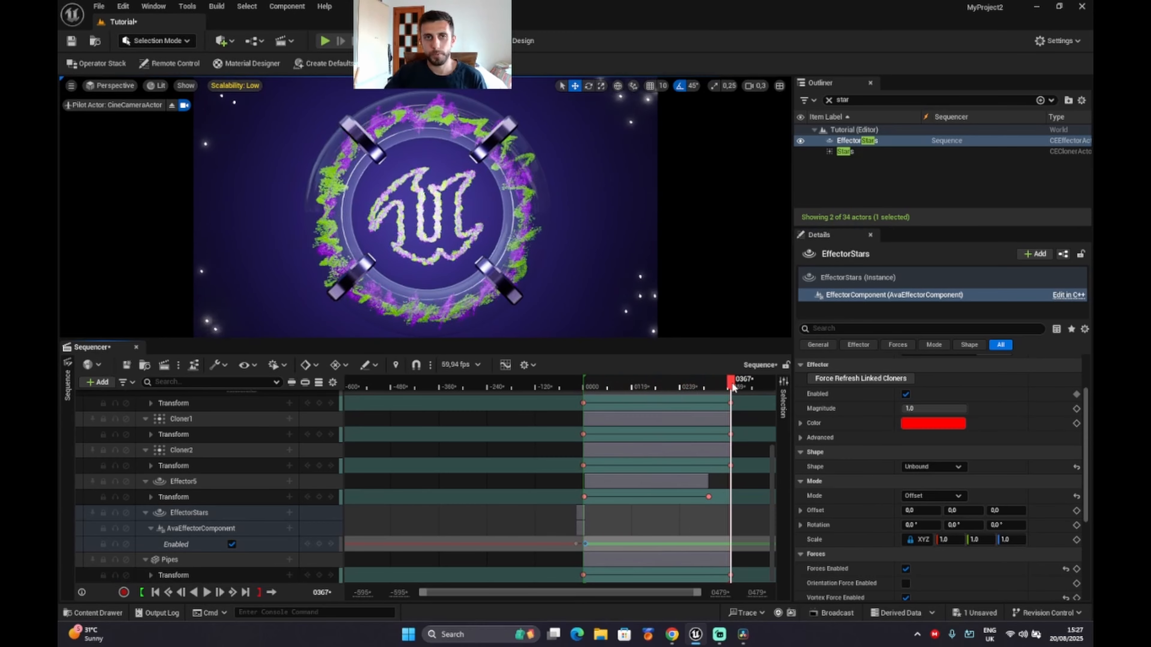
pyautogui.moveTo(685, 390); pyautogui.dragTo(584, 402)
pyautogui.click(206, 594)
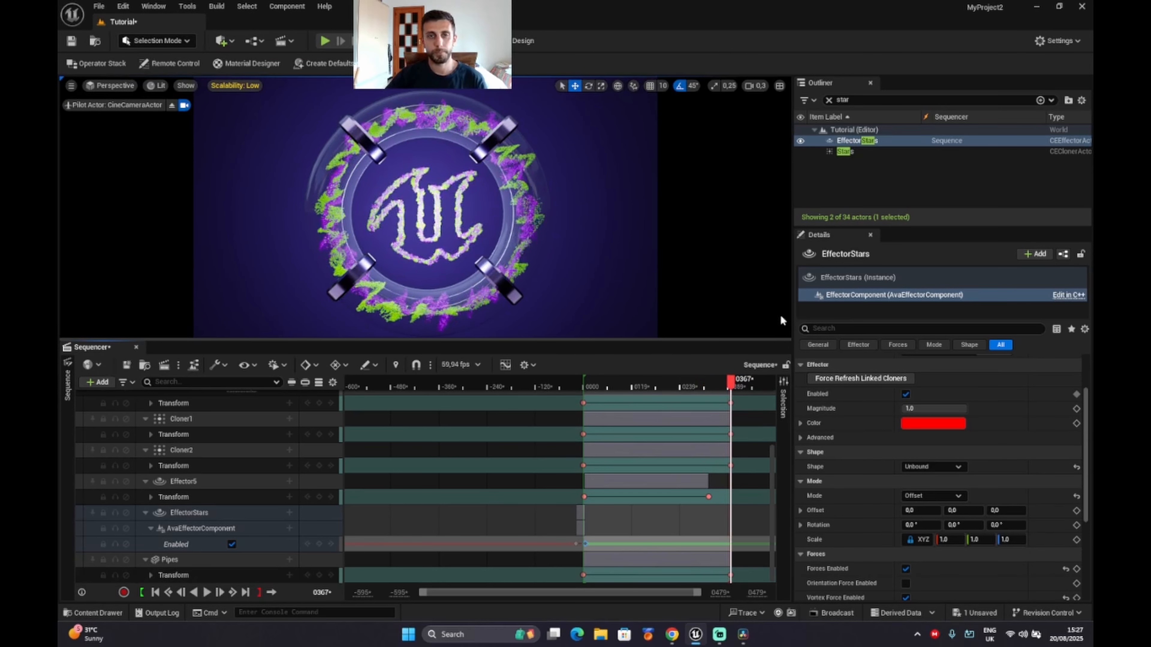
pyautogui.moveTo(665, 389); pyautogui.dragTo(582, 385)
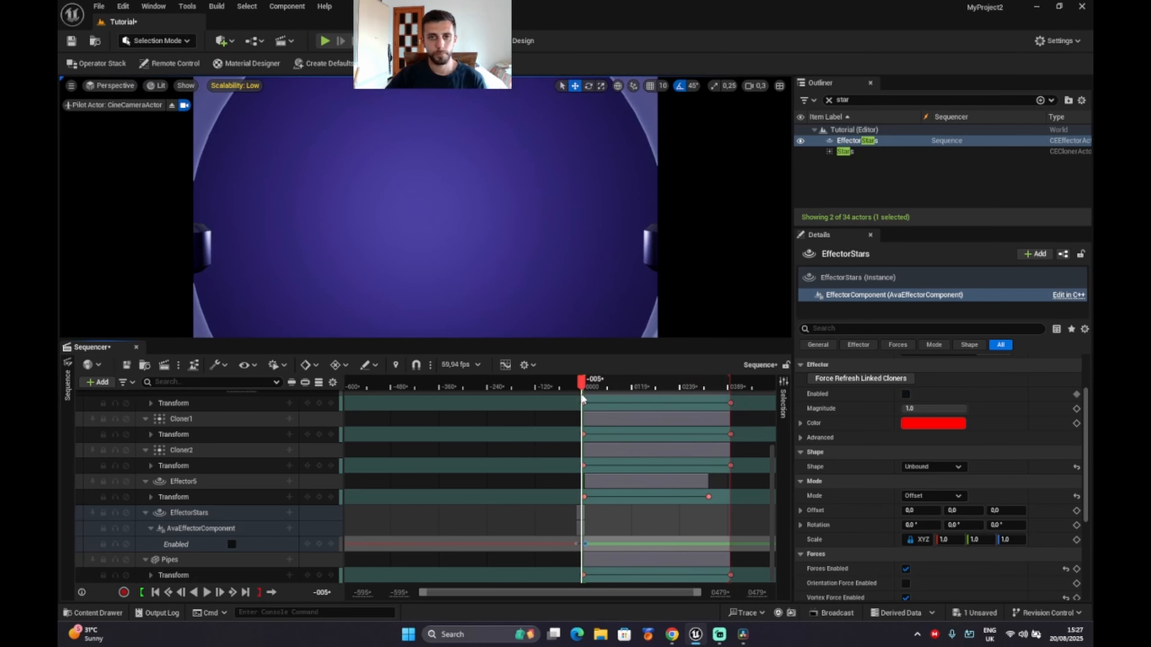
pyautogui.click(232, 544)
pyautogui.click(206, 592)
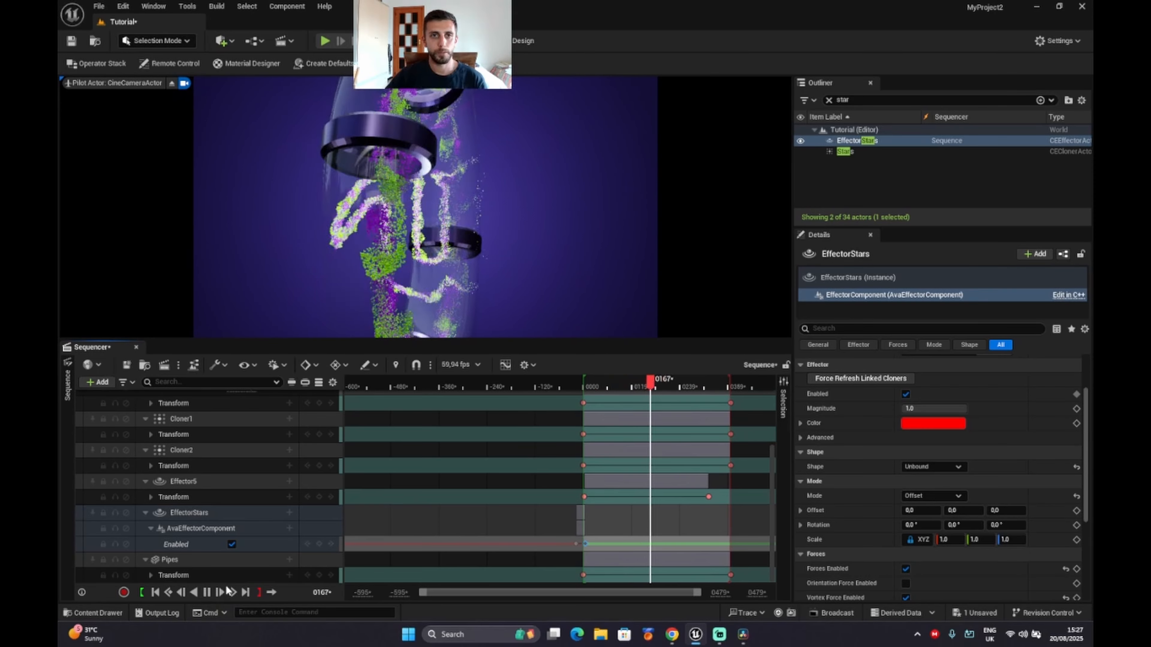
# - Force a refresh of the cloners linked to EffectorStars at frame 0 and play the sequence
pyautogui.click(156, 592)
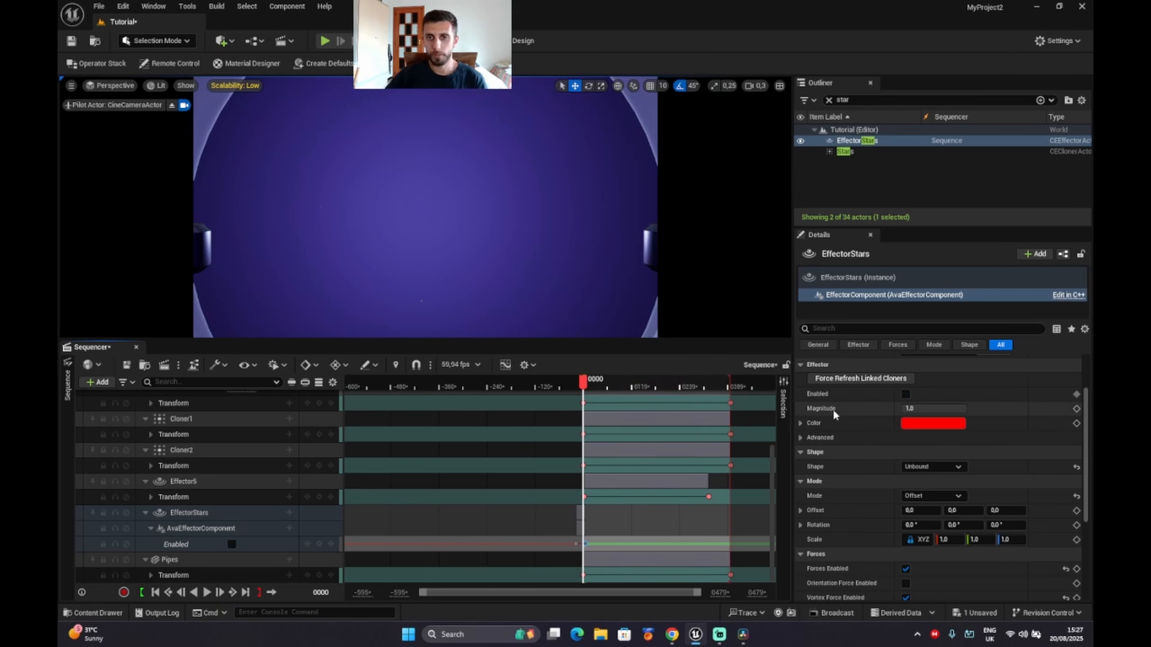
pyautogui.click(838, 379)
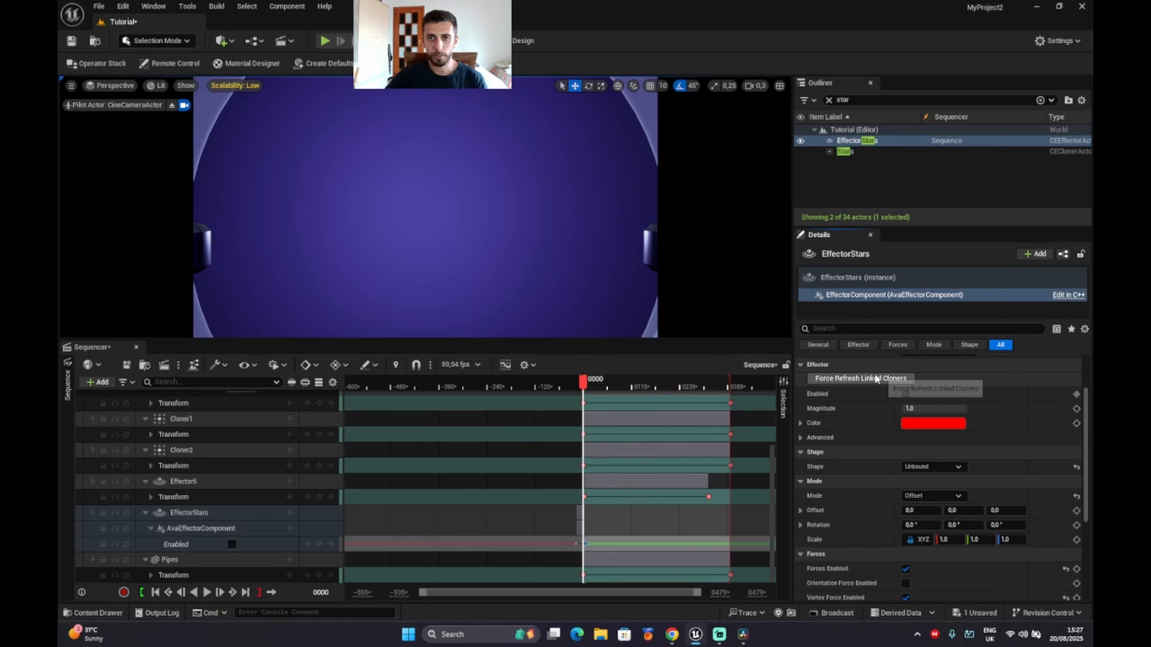
pyautogui.click(232, 544)
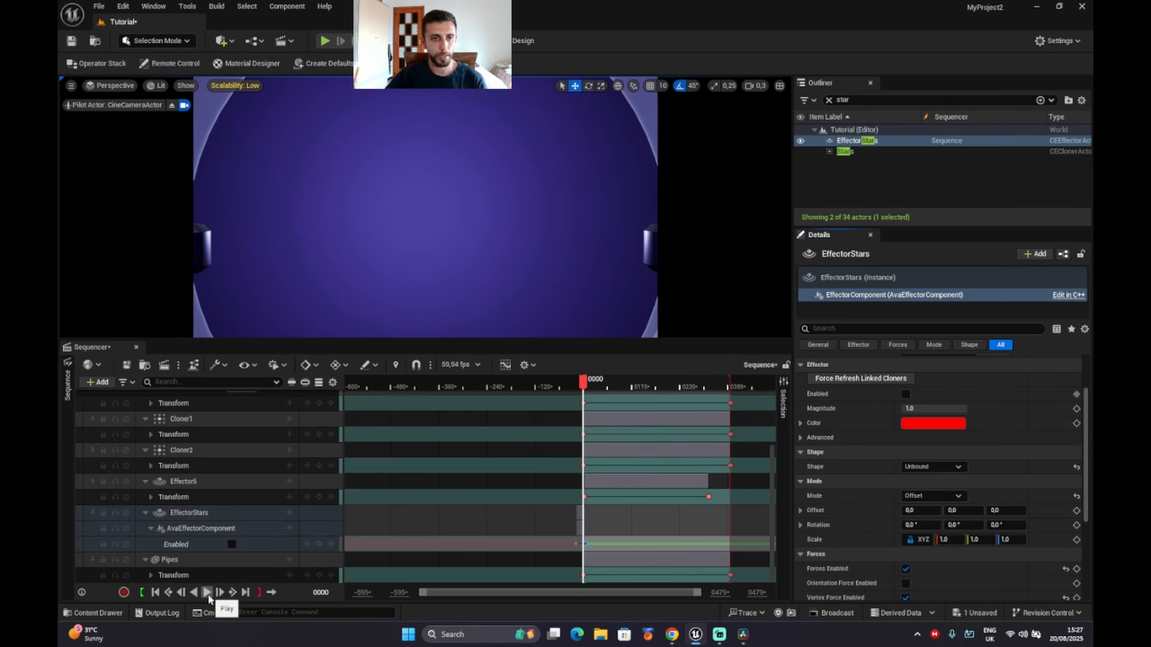
pyautogui.click(207, 593)
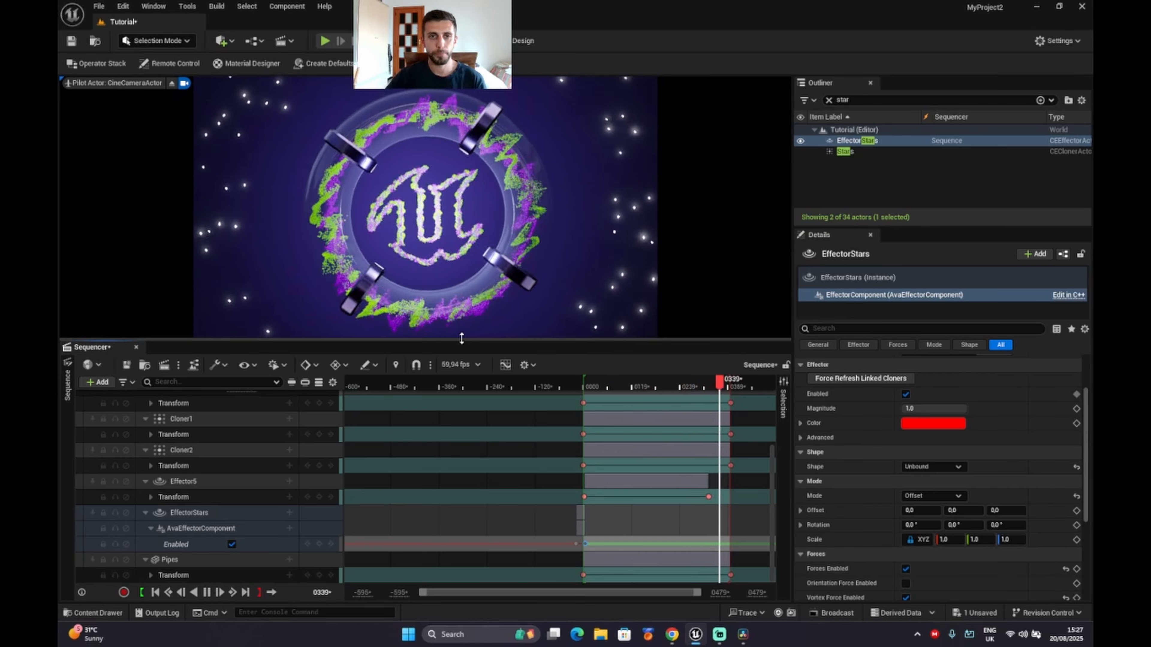
# - Enlarge the viewport above the Sequencer and send the sequence to the Movie Render Queue
pyautogui.moveTo(462, 341); pyautogui.dragTo(459, 398)
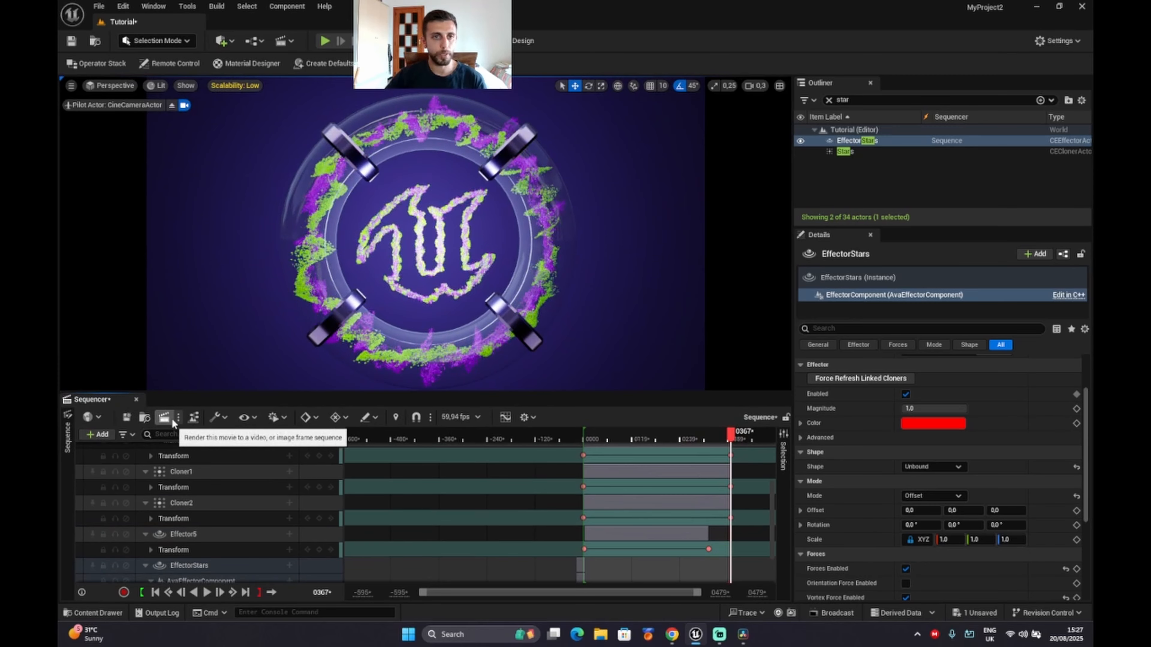
pyautogui.click(163, 418)
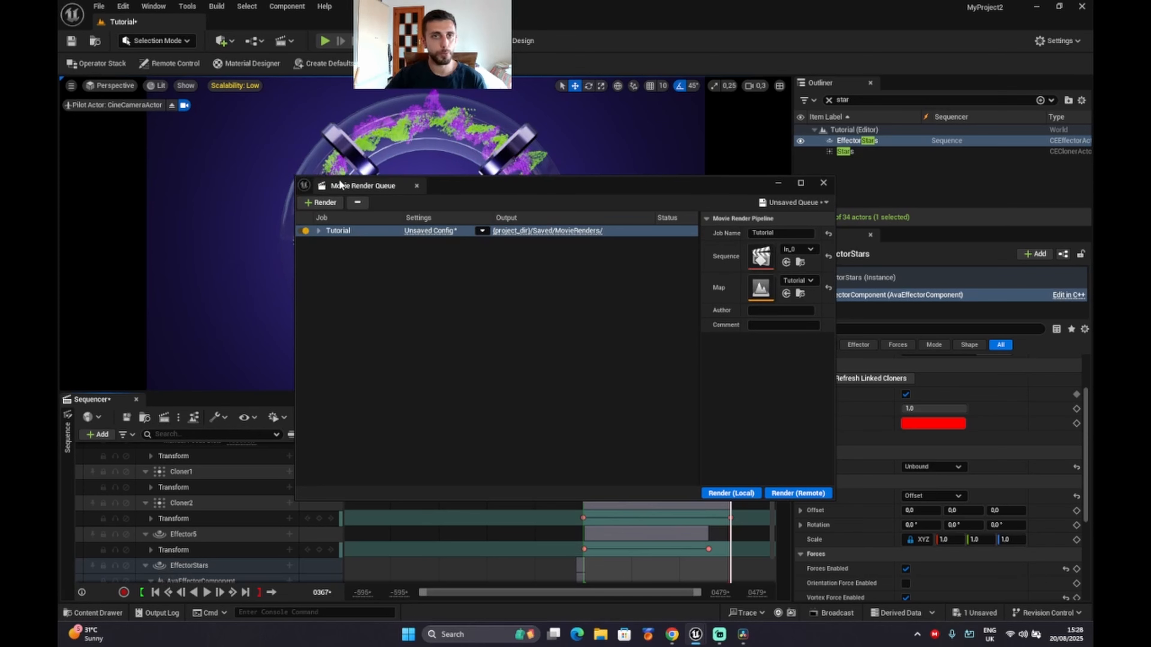
# - Search the plugins for "movie render" to check whether Movie Render Queue is enabled, and close the plugin list
pyautogui.click(124, 6)
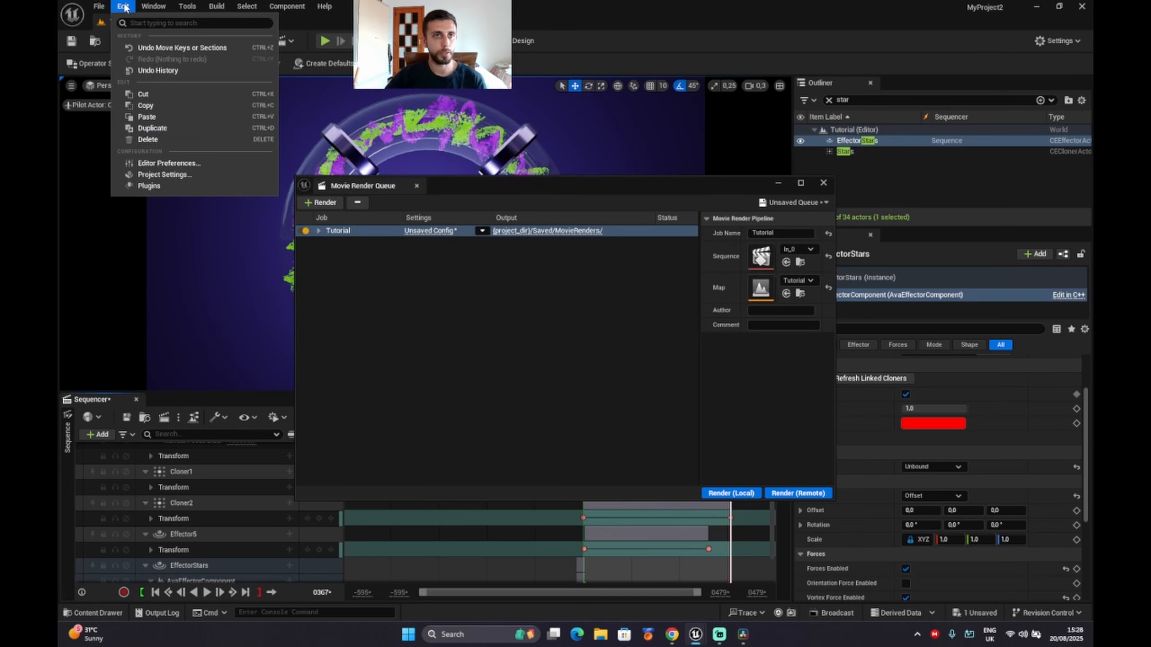
pyautogui.click(197, 186)
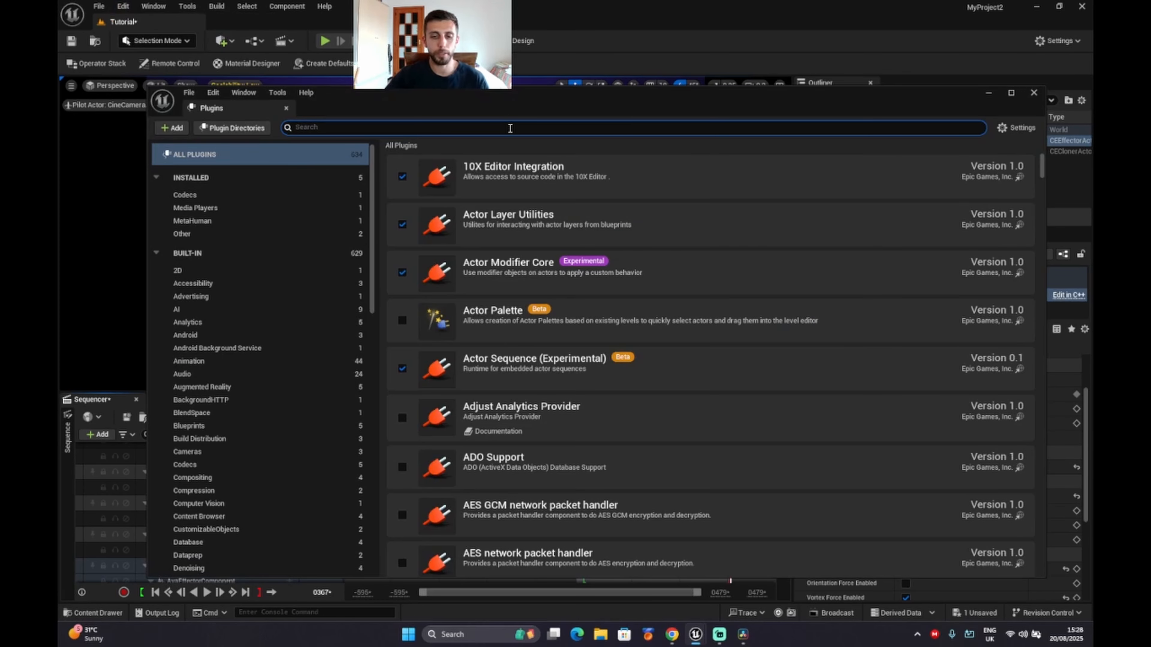
pyautogui.write('movie render')
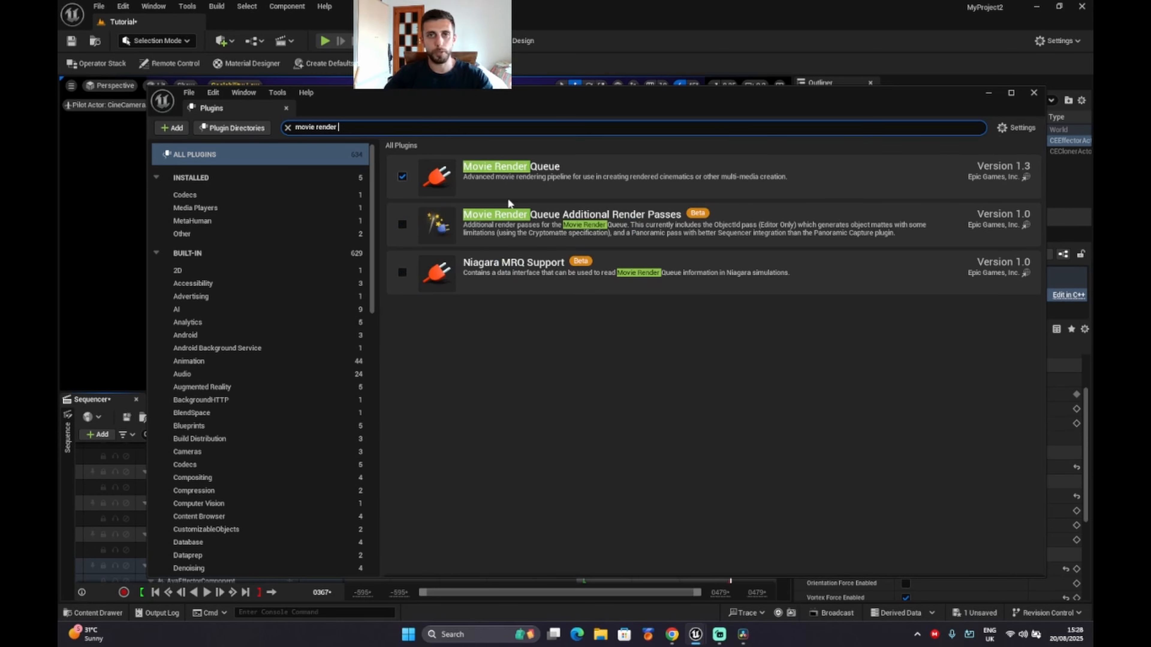
pyautogui.click(1029, 95)
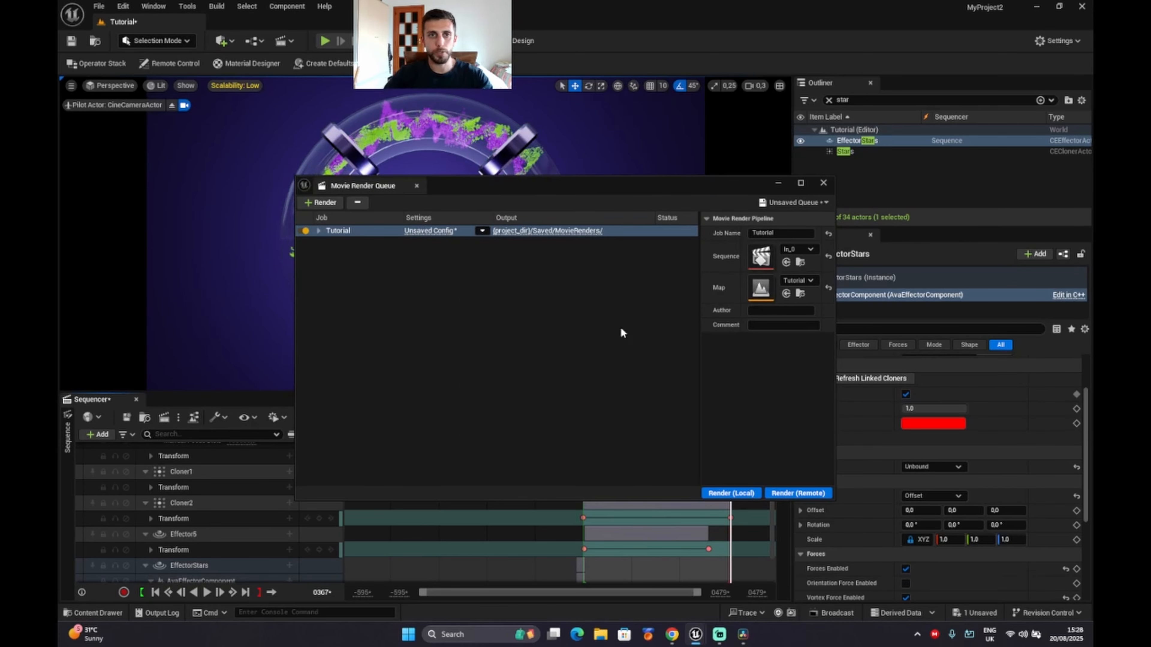
# - Open the Tutorial job's output settings, look through the Desktop for an output directory and cancel the folder selection
pyautogui.click(429, 229)
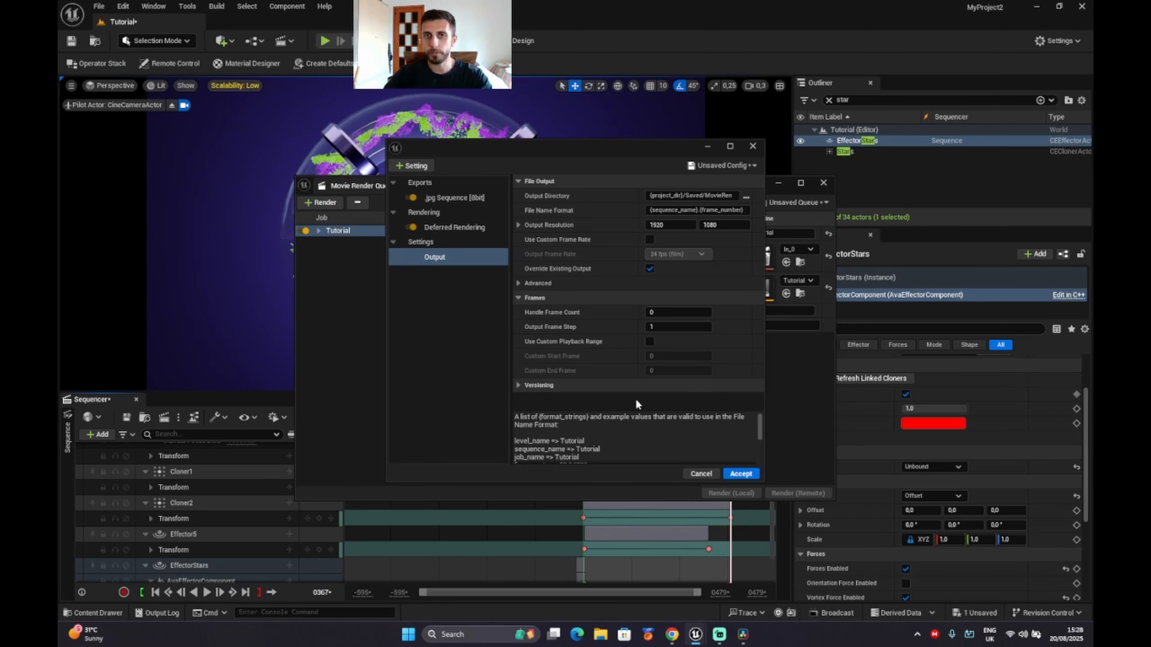
pyautogui.click(746, 197)
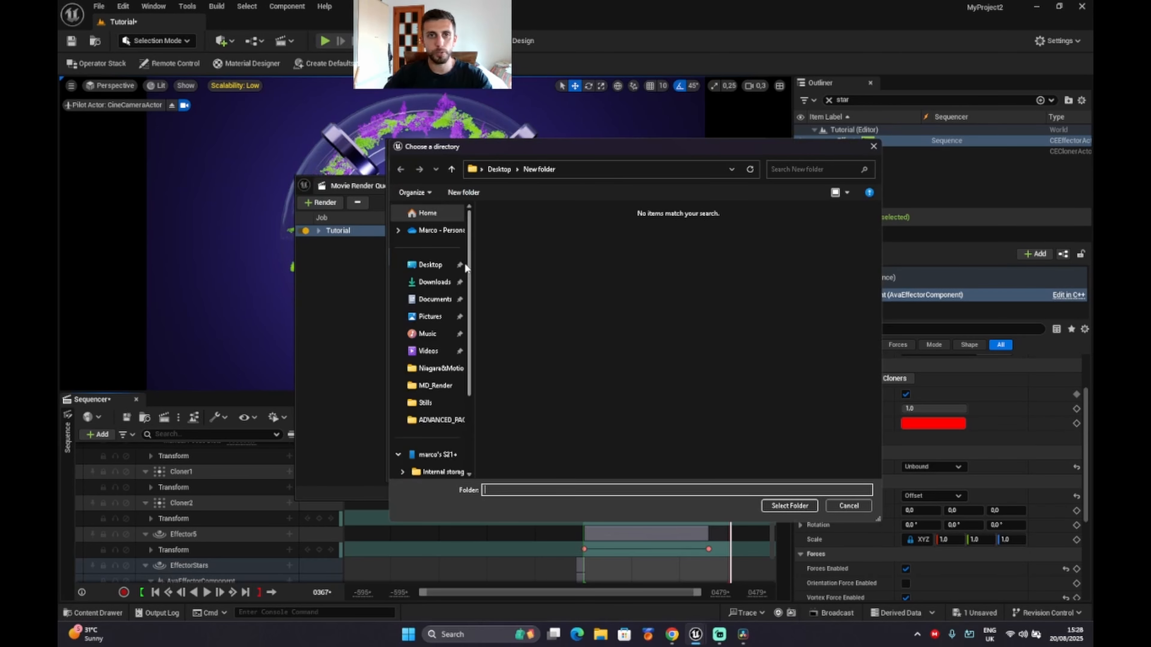
pyautogui.click(430, 265)
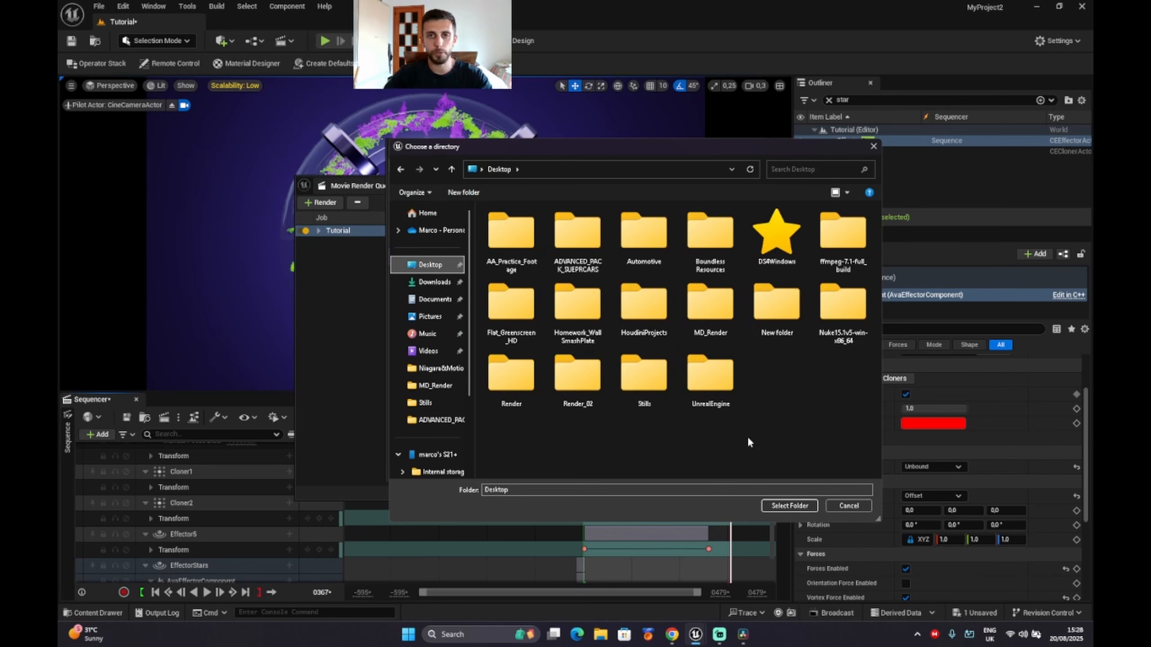
pyautogui.press('Escape')
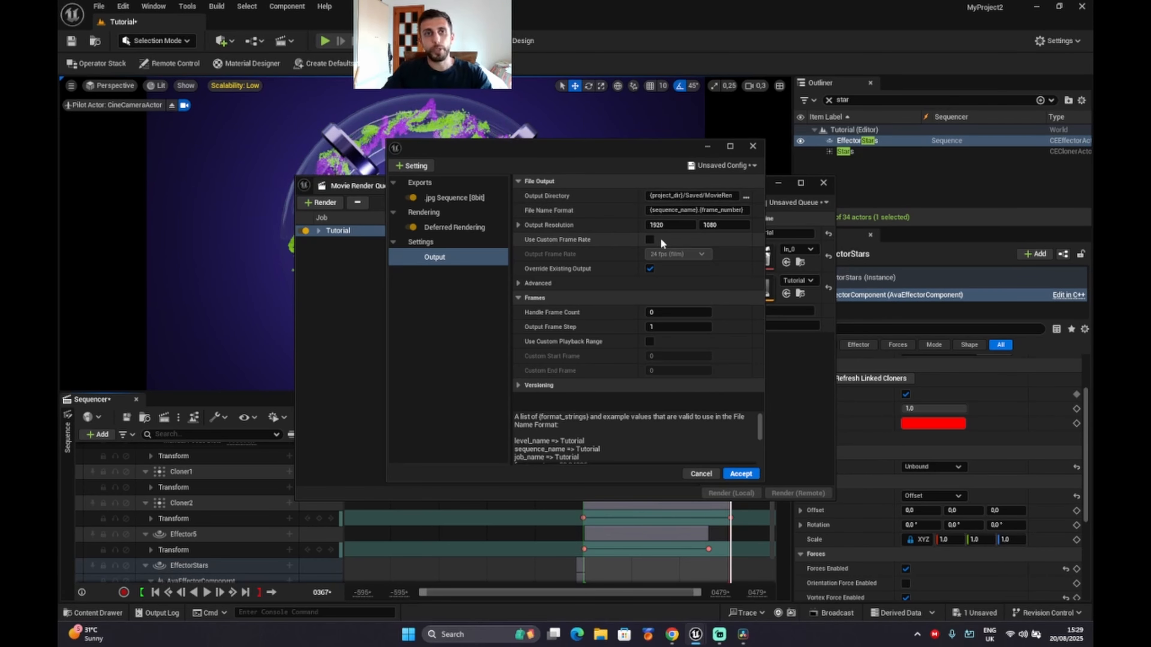